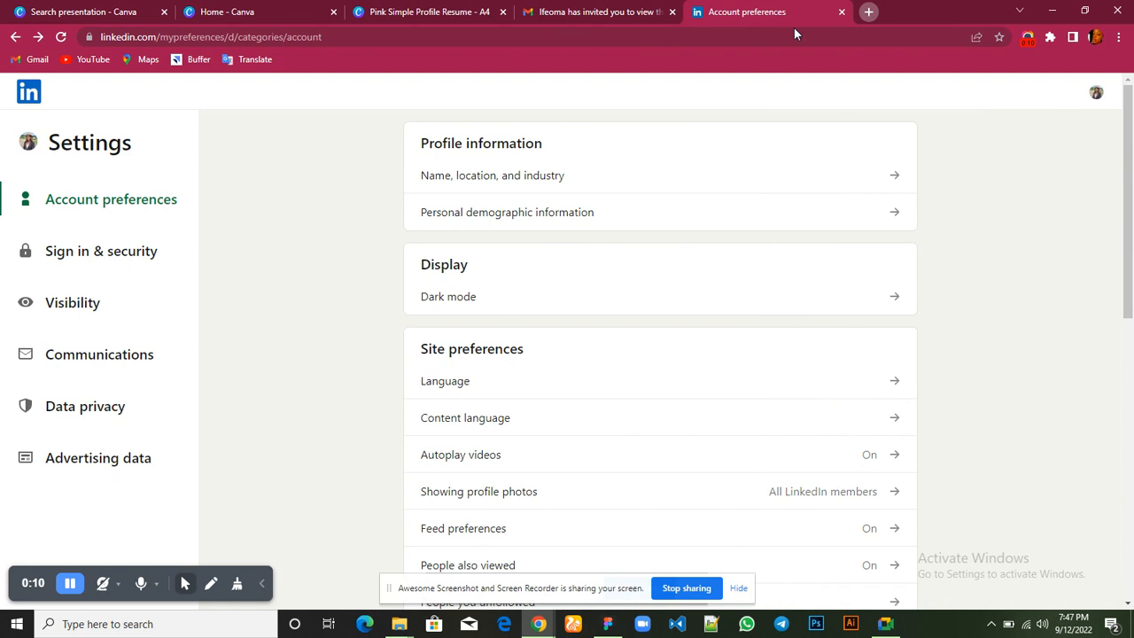
# Open the hostbeak.com website in a new browser tab
pyautogui.click(868, 12)
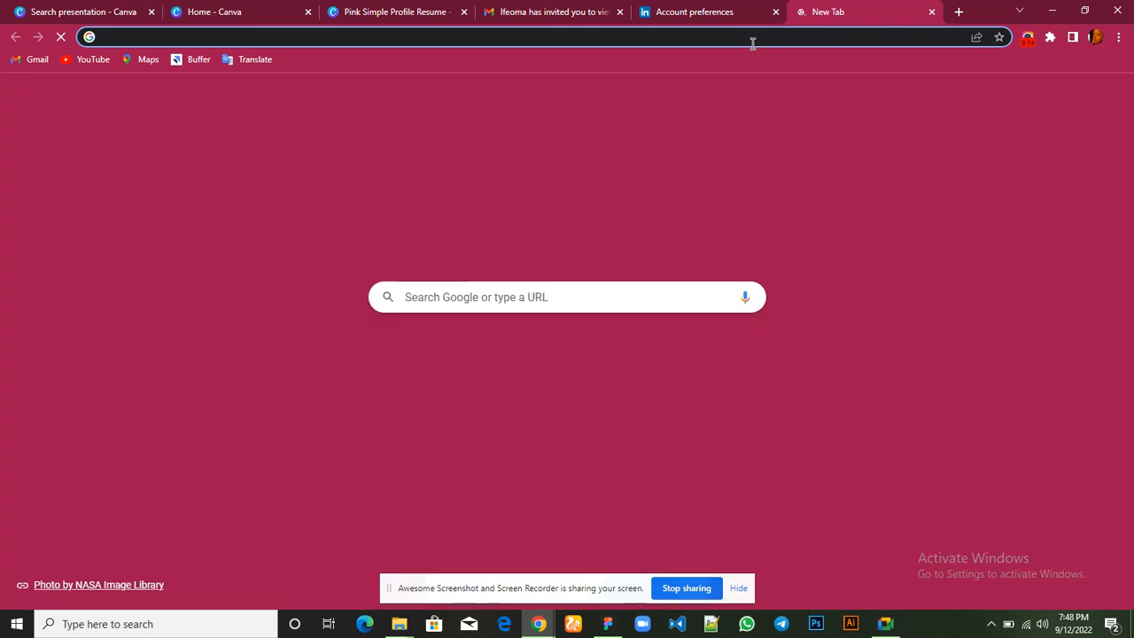
pyautogui.write('hostbeak.com')
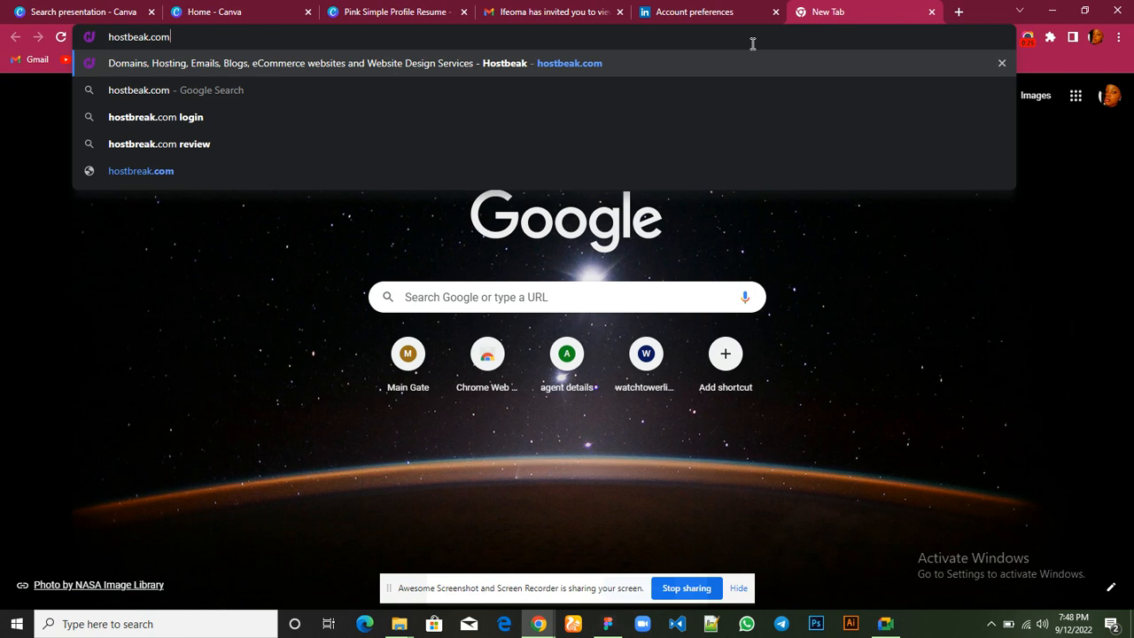
pyautogui.press('Return')
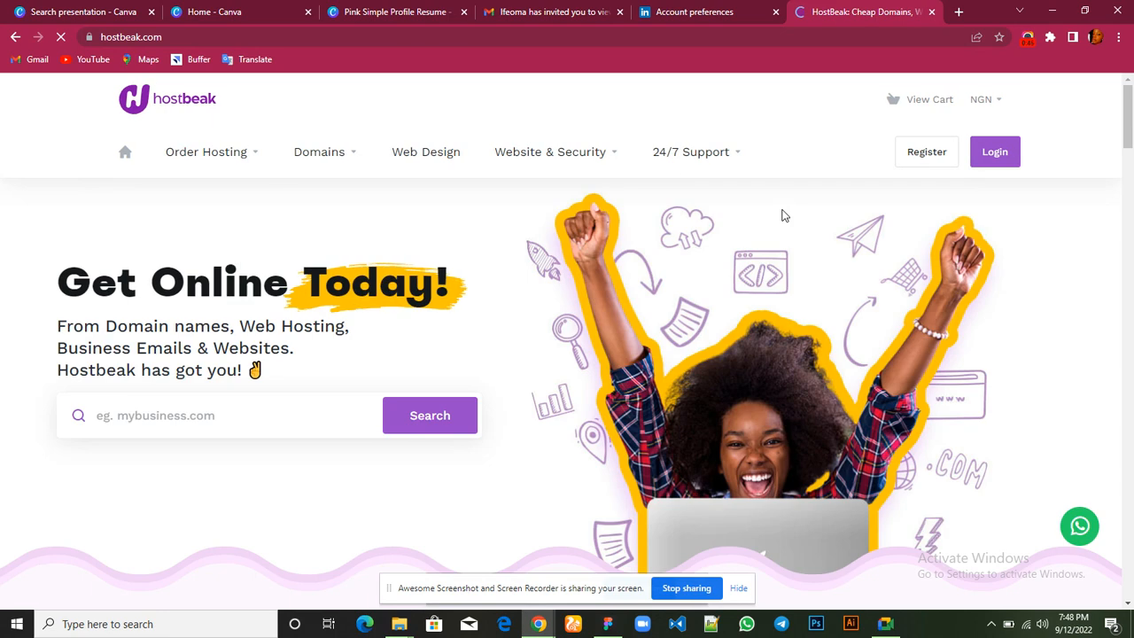
# Look through the Hostbeak homepage from its header to its footer to examine the layout of its sections
pyautogui.scroll(-1, 768, 273)
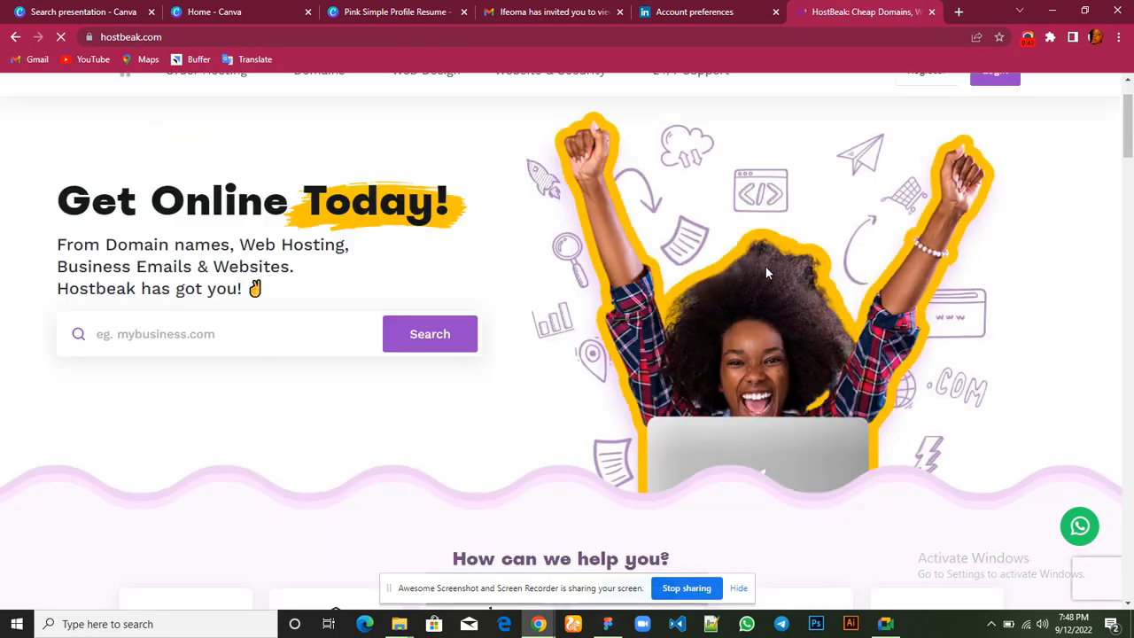
pyautogui.scroll(-5, 767, 273)
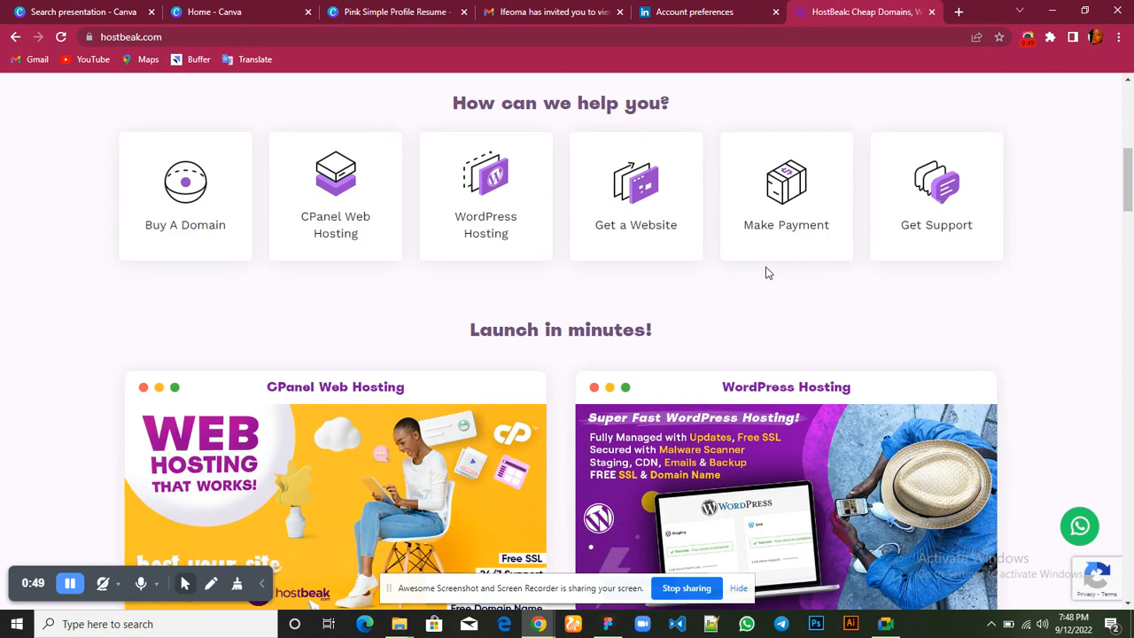
pyautogui.scroll(-7, 768, 273)
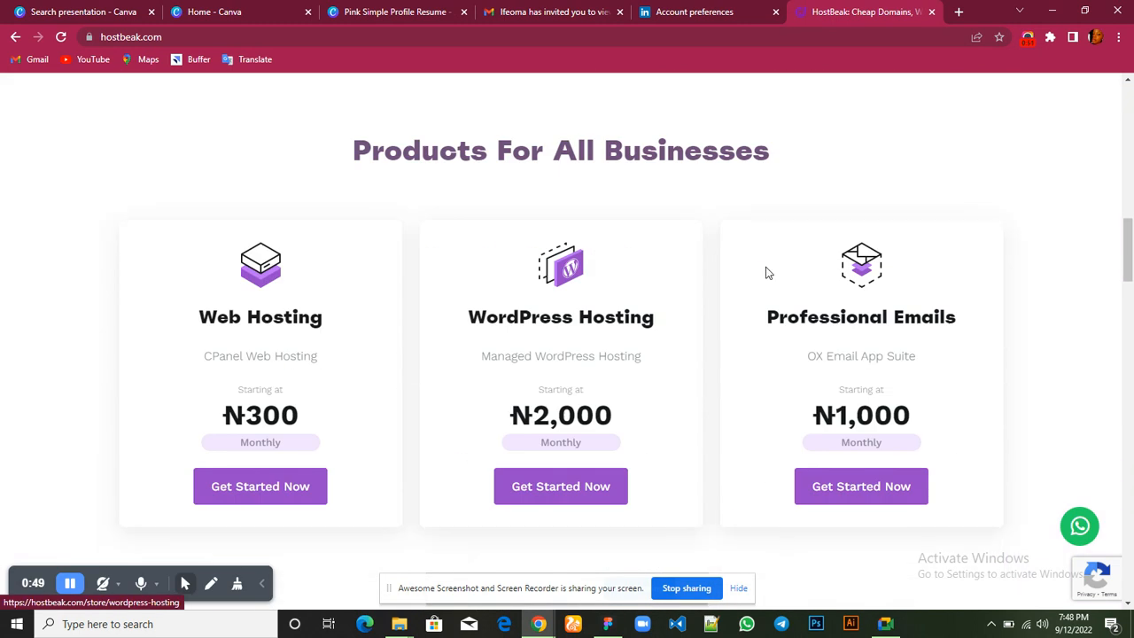
pyautogui.scroll(-1, 767, 273)
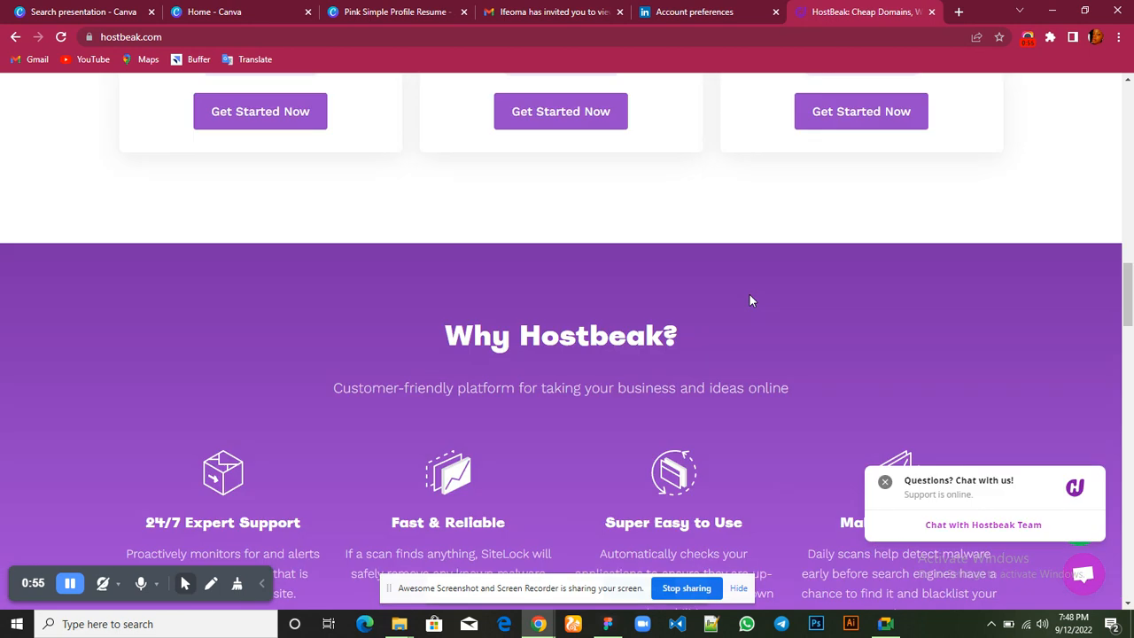
pyautogui.scroll(-12, 749, 301)
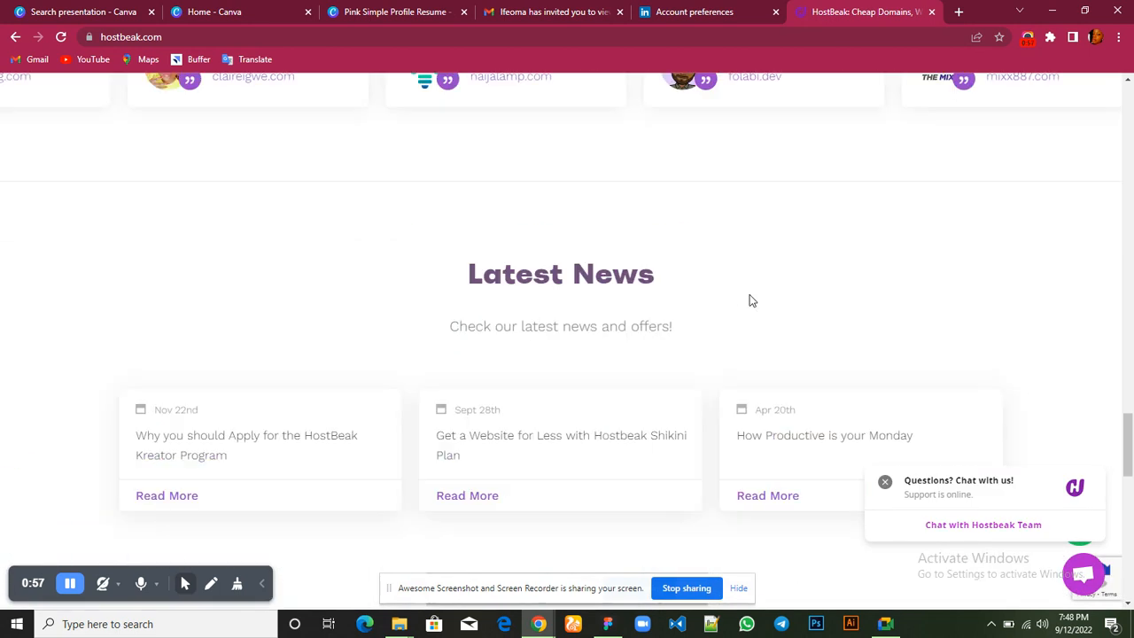
pyautogui.scroll(-10, 749, 300)
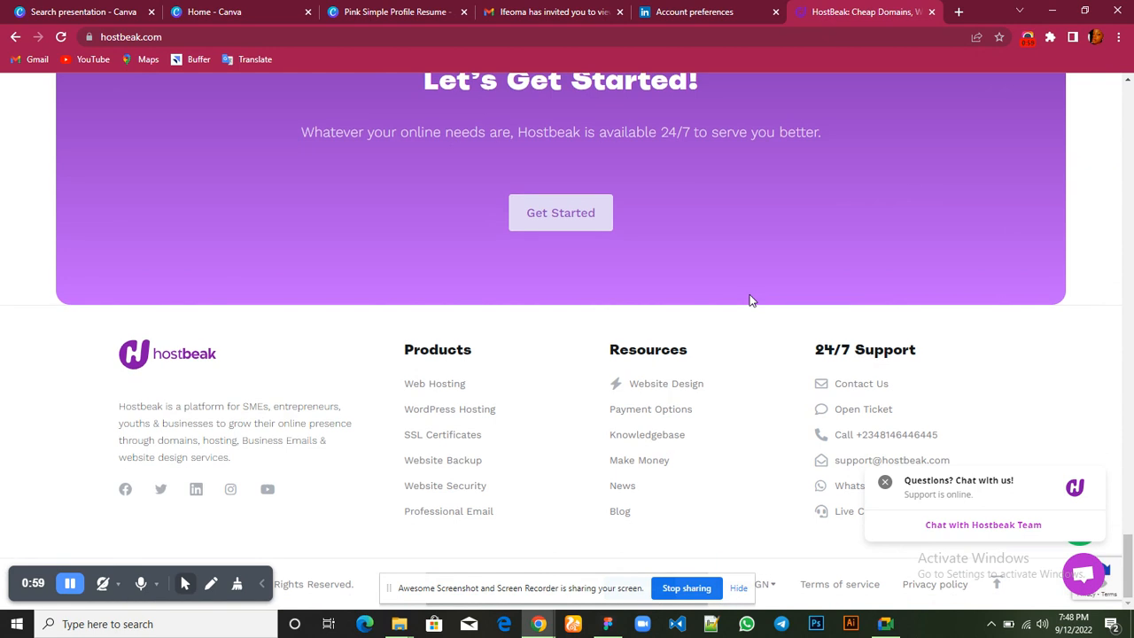
pyautogui.scroll(20, 750, 300)
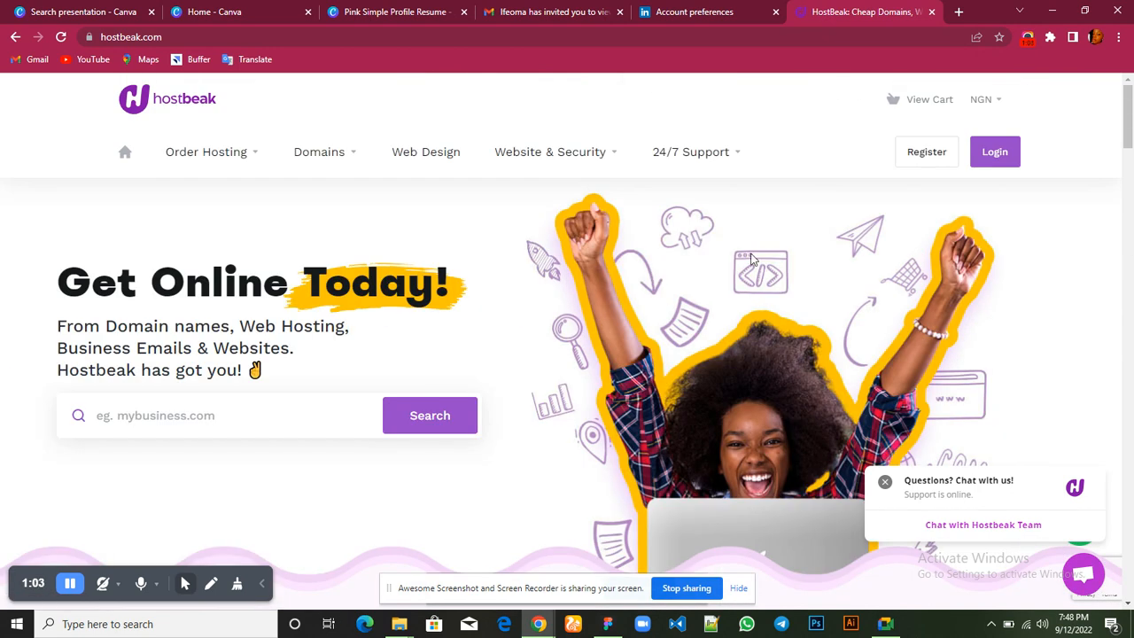
# Reduce the browser to a smaller window, move it aside, and open a new design file in Figma
pyautogui.click(1088, 13)
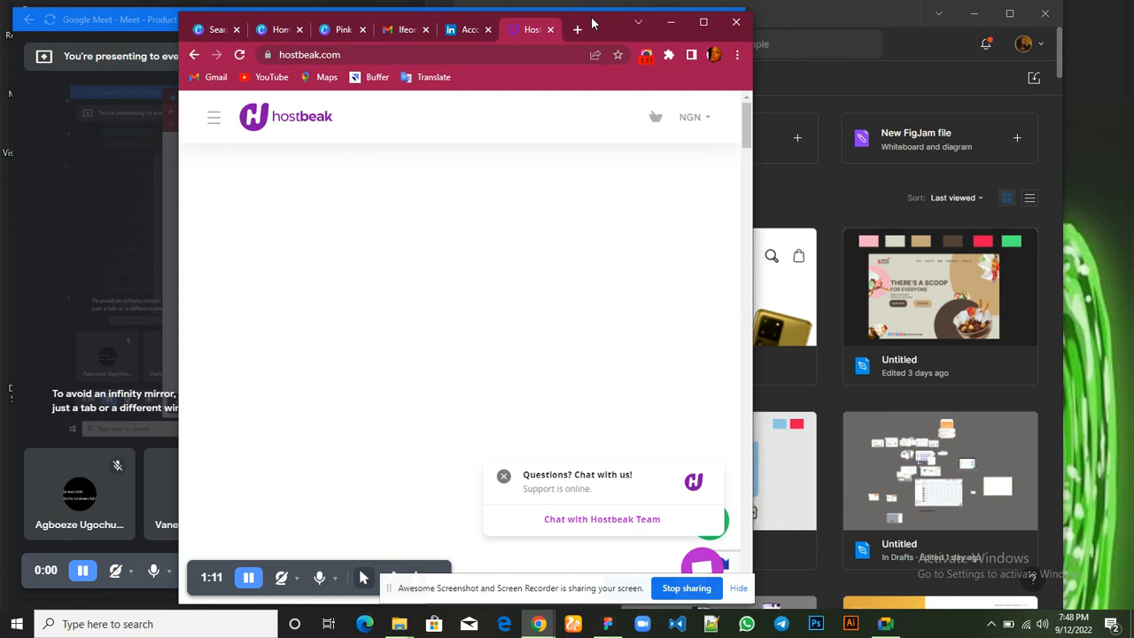
pyautogui.moveTo(582, 23); pyautogui.dragTo(386, 32)
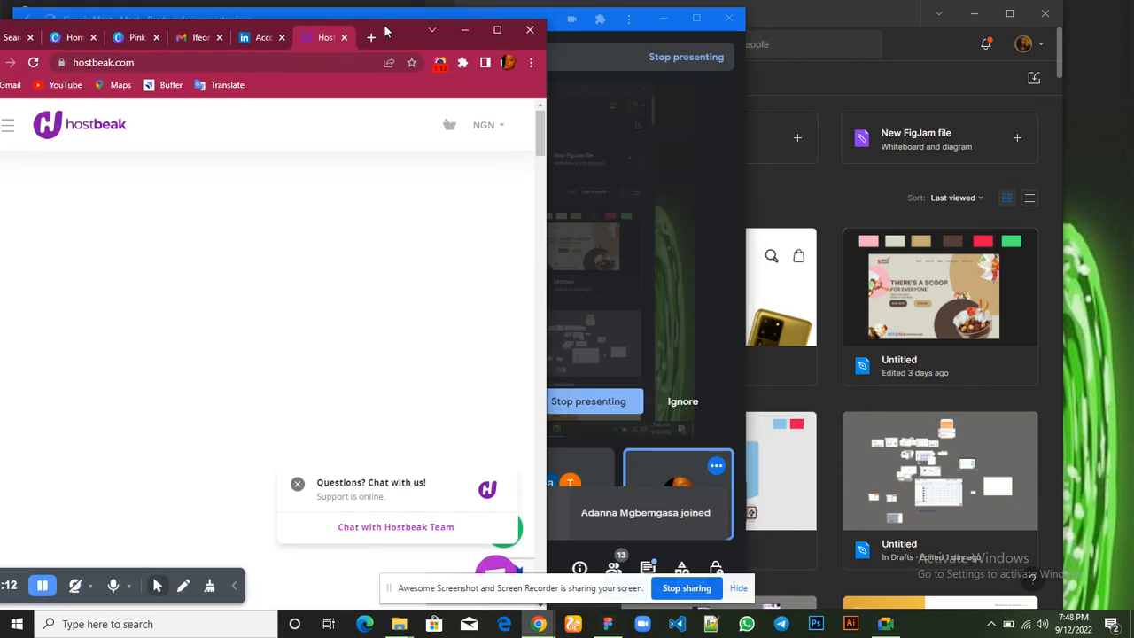
pyautogui.click(807, 79)
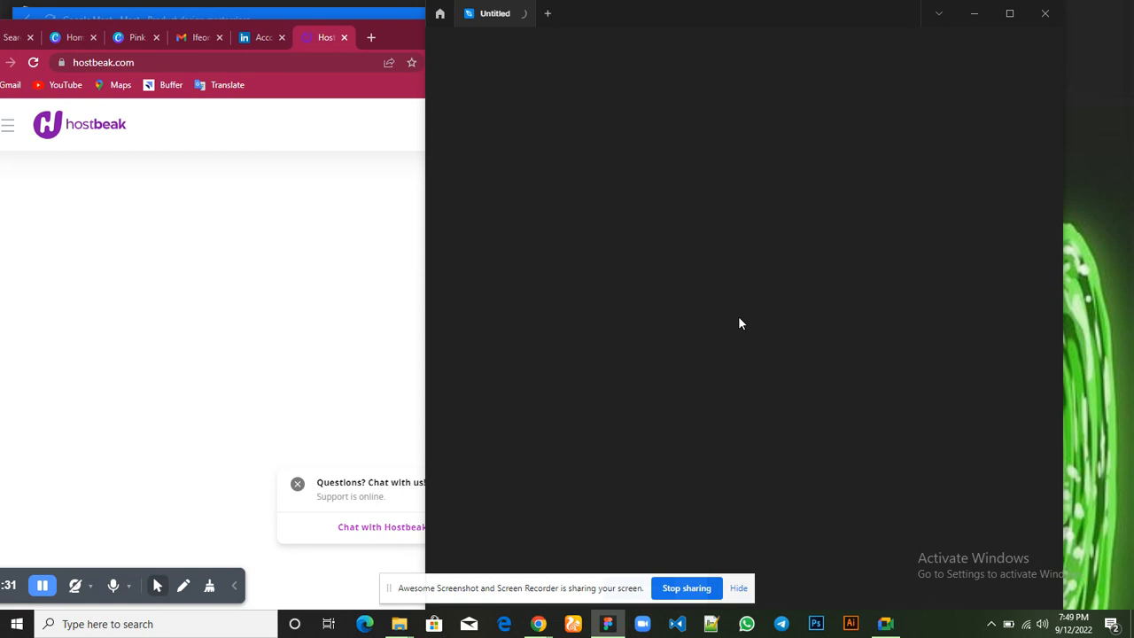
# Check the Google Meet call window while the new design file loads
pyautogui.moveTo(886, 620)
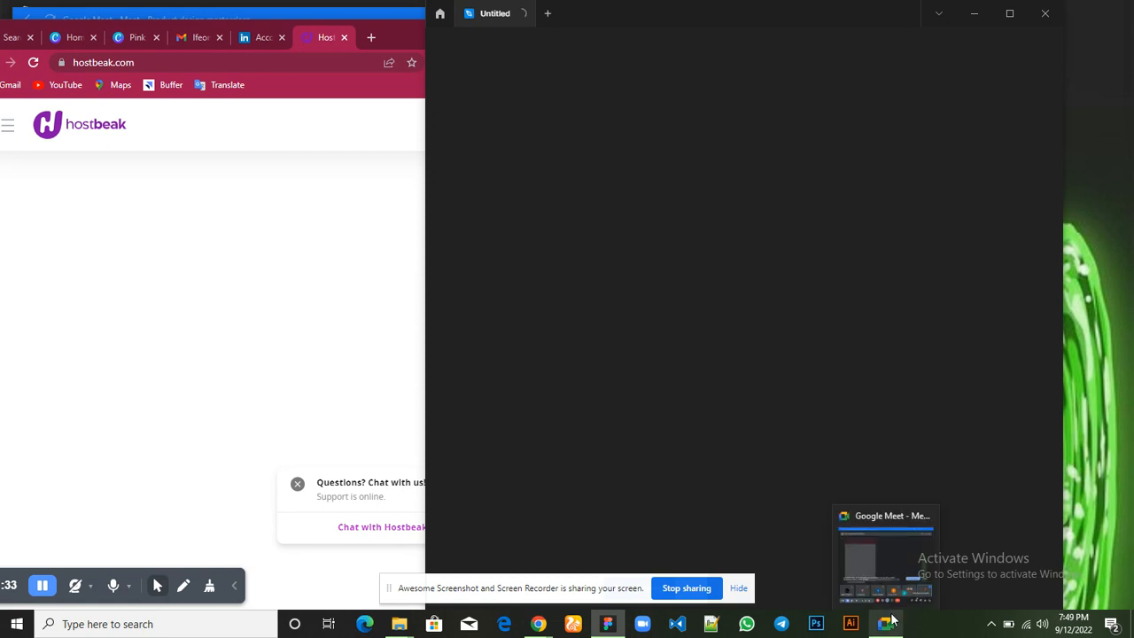
pyautogui.click(891, 588)
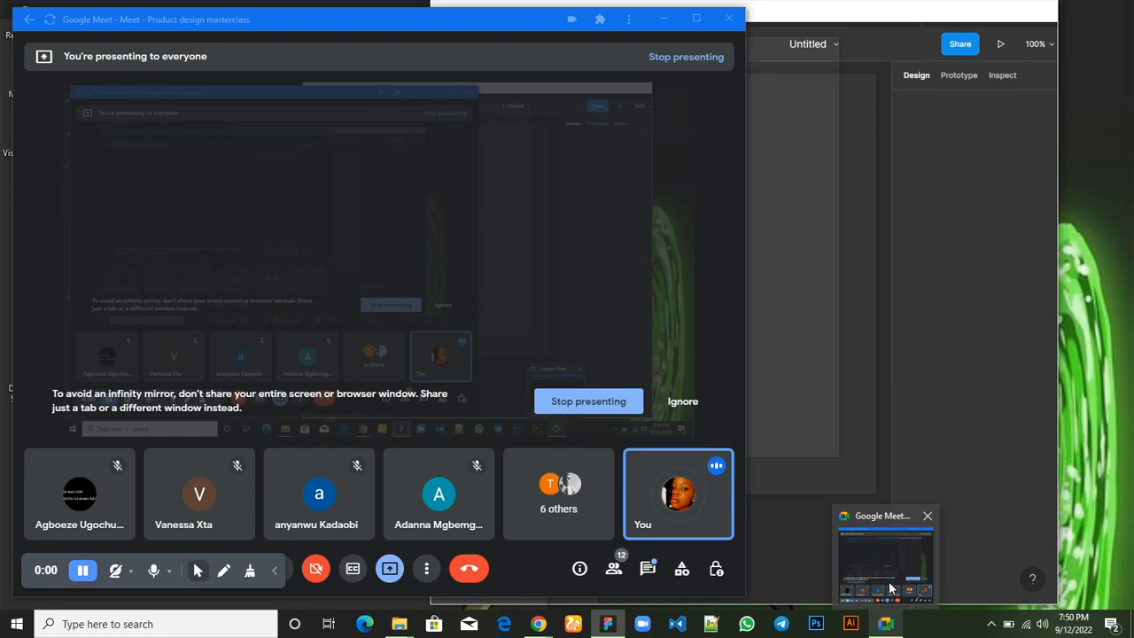
pyautogui.click(891, 589)
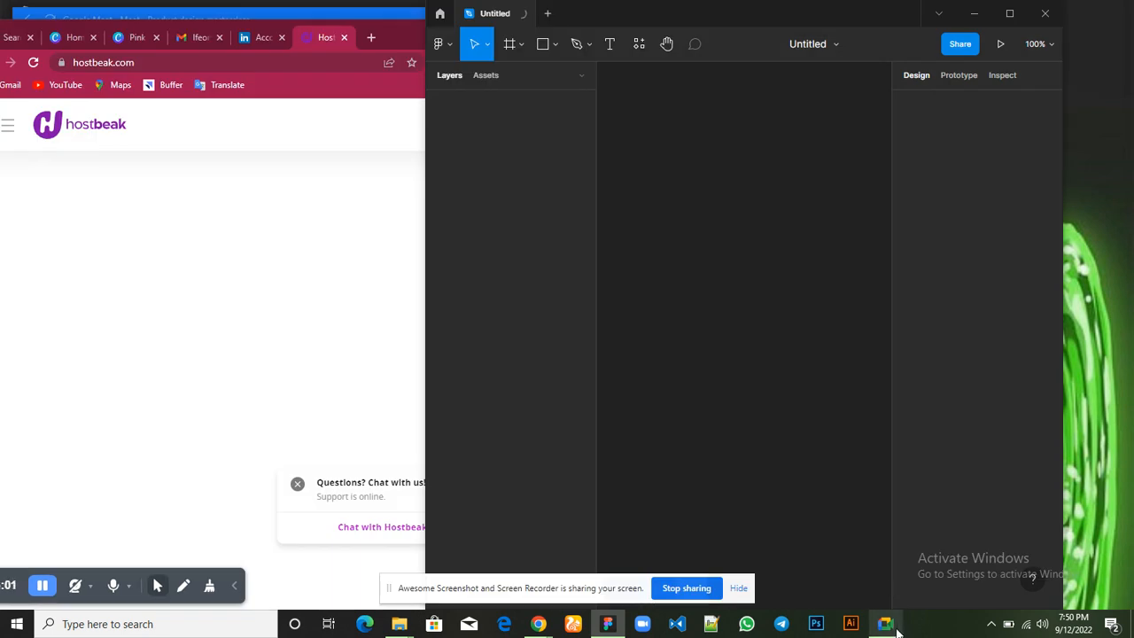
pyautogui.click(889, 592)
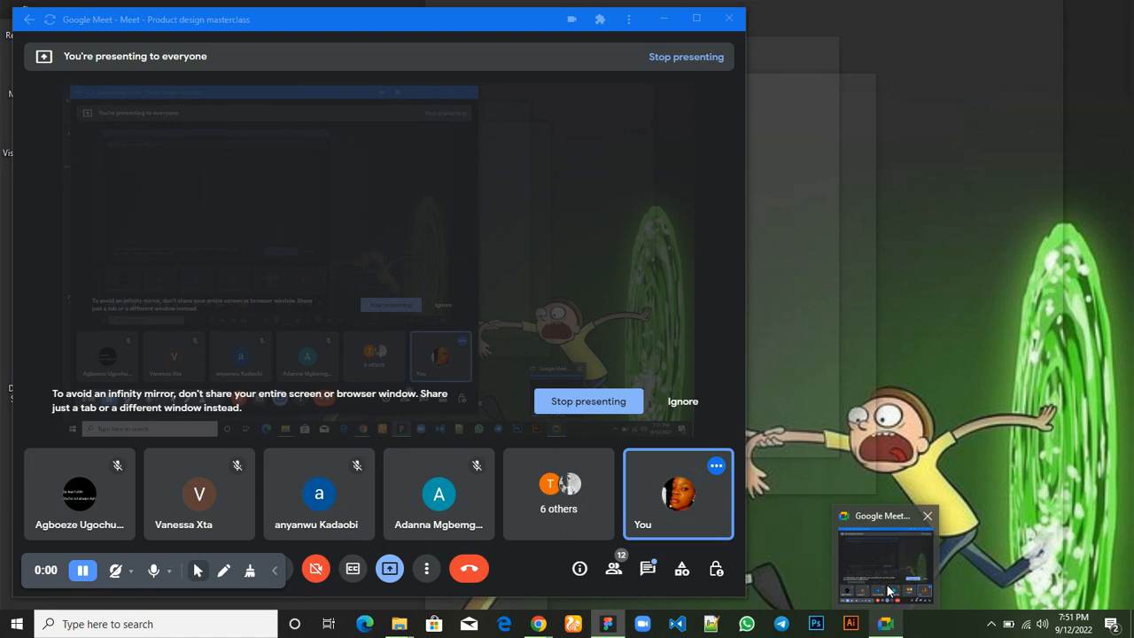
pyautogui.click(889, 590)
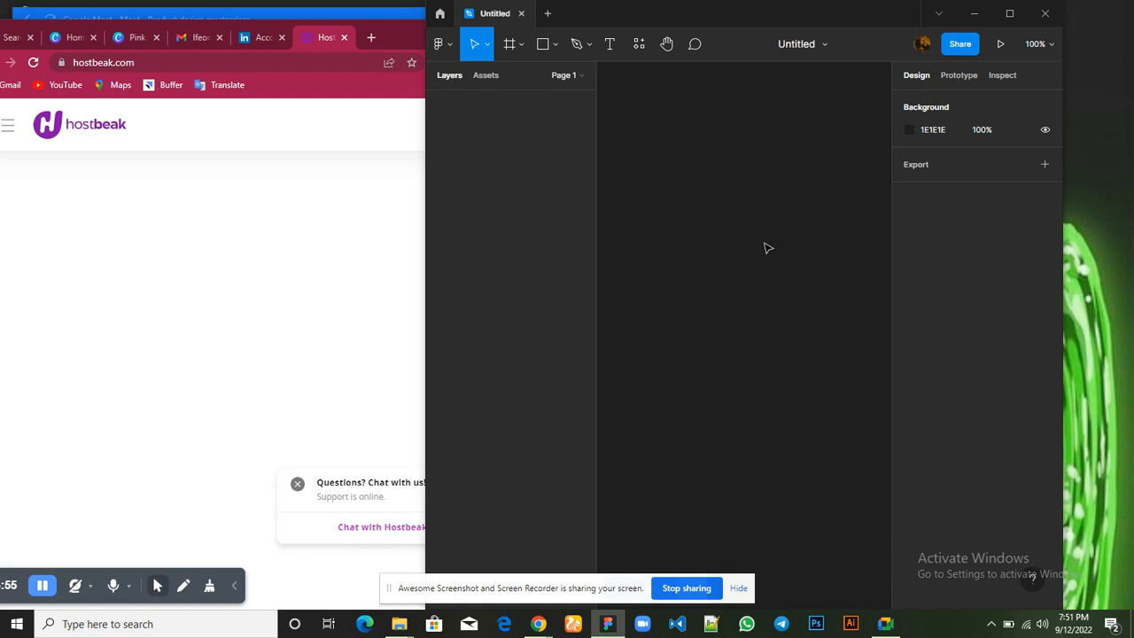
# Maximize the Figma window and create a frame from the MacBook Pro 16" desktop preset
pyautogui.click(519, 51)
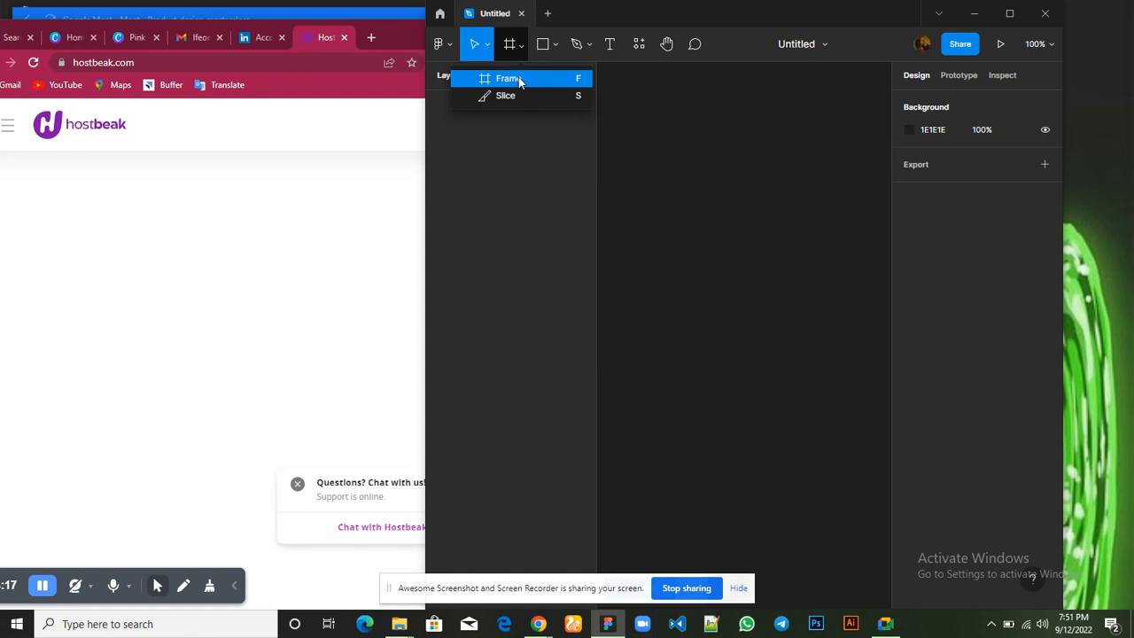
pyautogui.click(1011, 14)
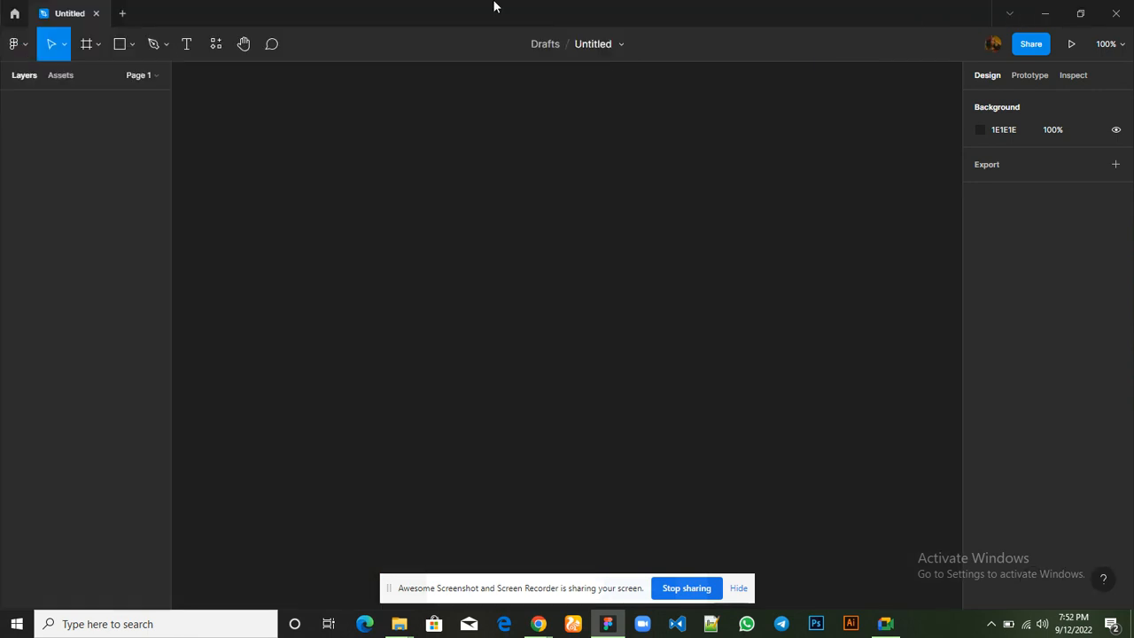
pyautogui.click(89, 46)
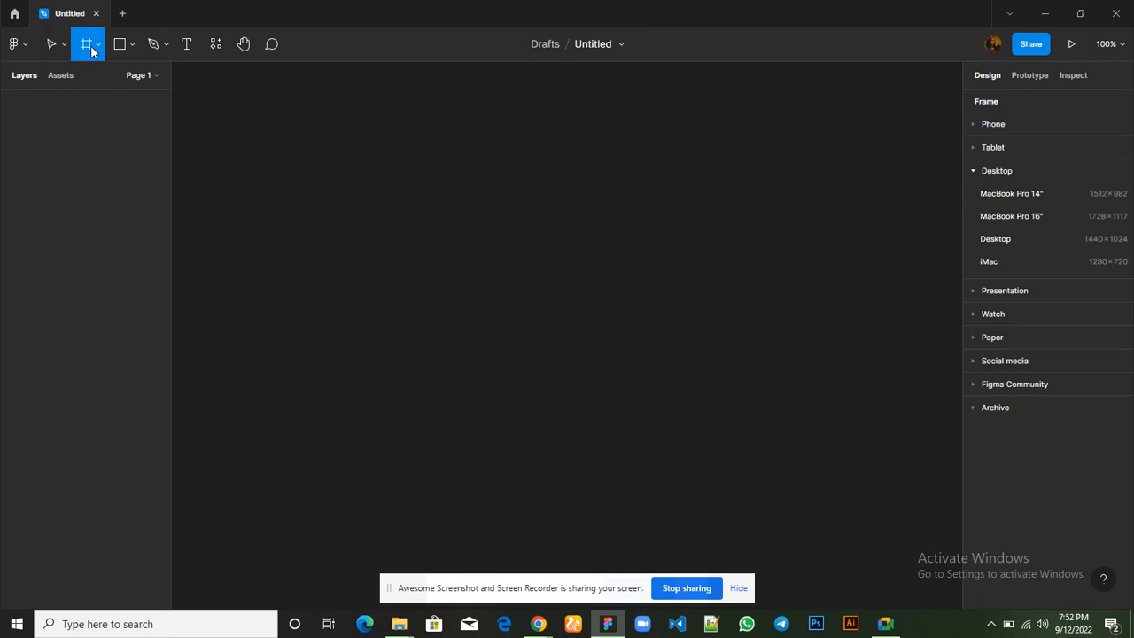
pyautogui.click(1043, 216)
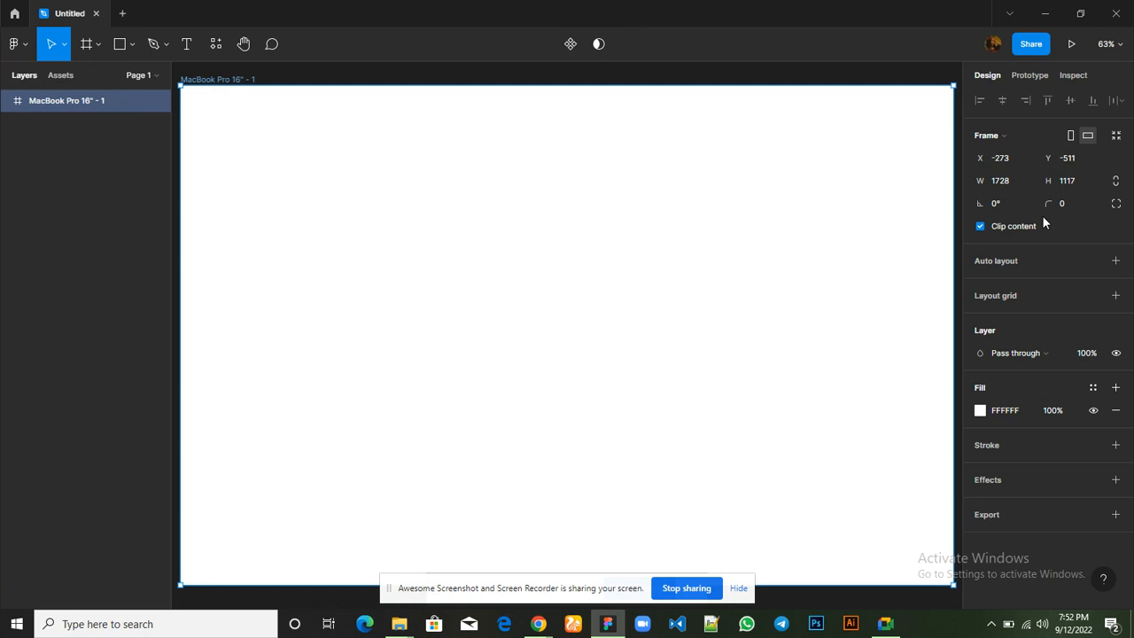
# Stretch the MacBook Pro 16" frame downward to a height of about 7083, keeping its width at 1728
pyautogui.press('-')
pyautogui.press('-')
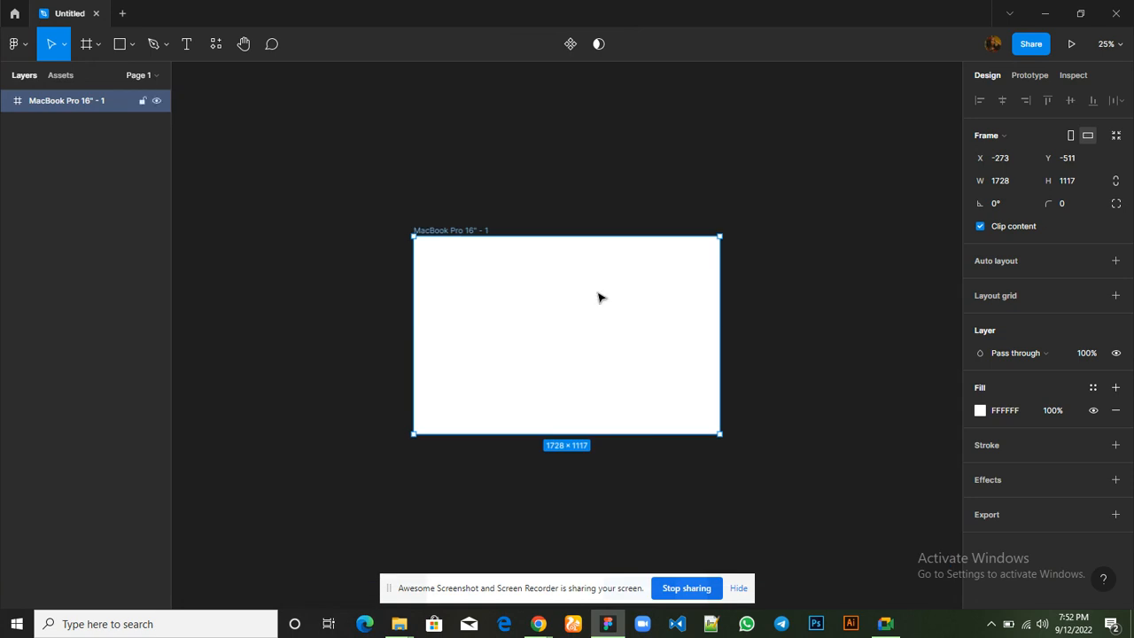
pyautogui.scroll(-3, 599, 298)
pyautogui.scroll(1, 599, 297)
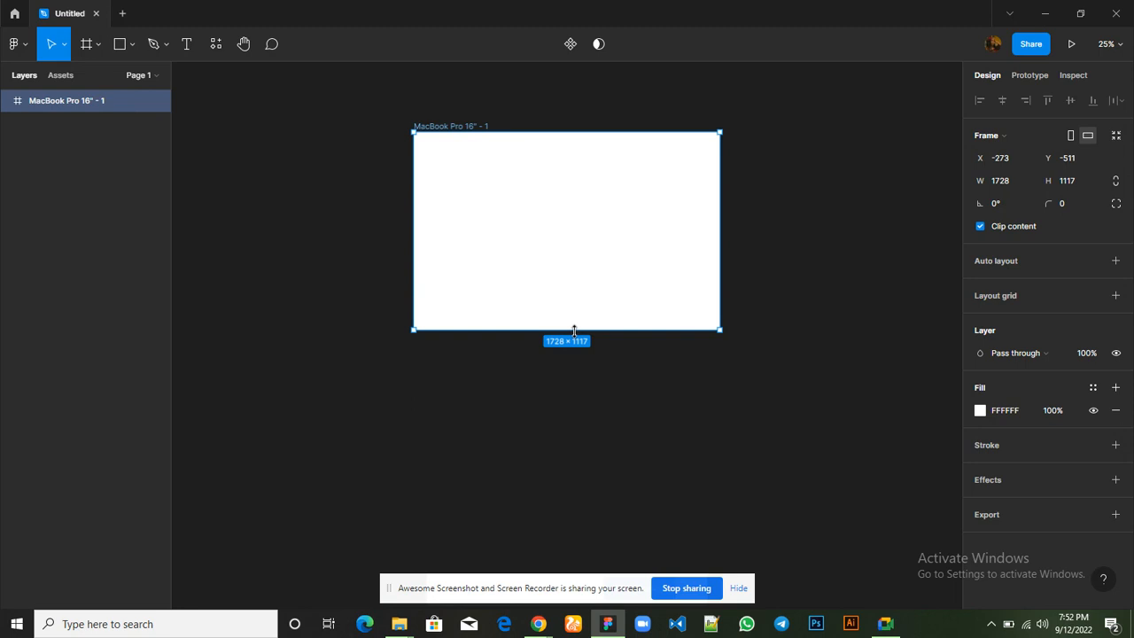
pyautogui.moveTo(563, 332); pyautogui.dragTo(576, 295)
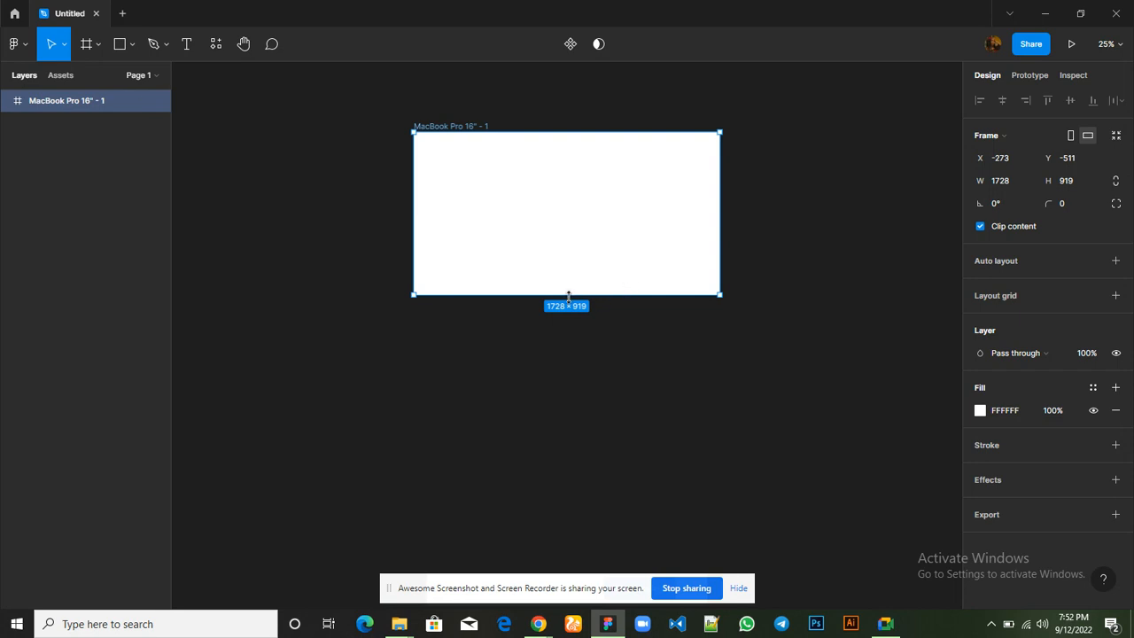
pyautogui.moveTo(568, 313); pyautogui.dragTo(577, 631)
pyautogui.scroll(-3, 611, 368)
pyautogui.scroll(5, 610, 368)
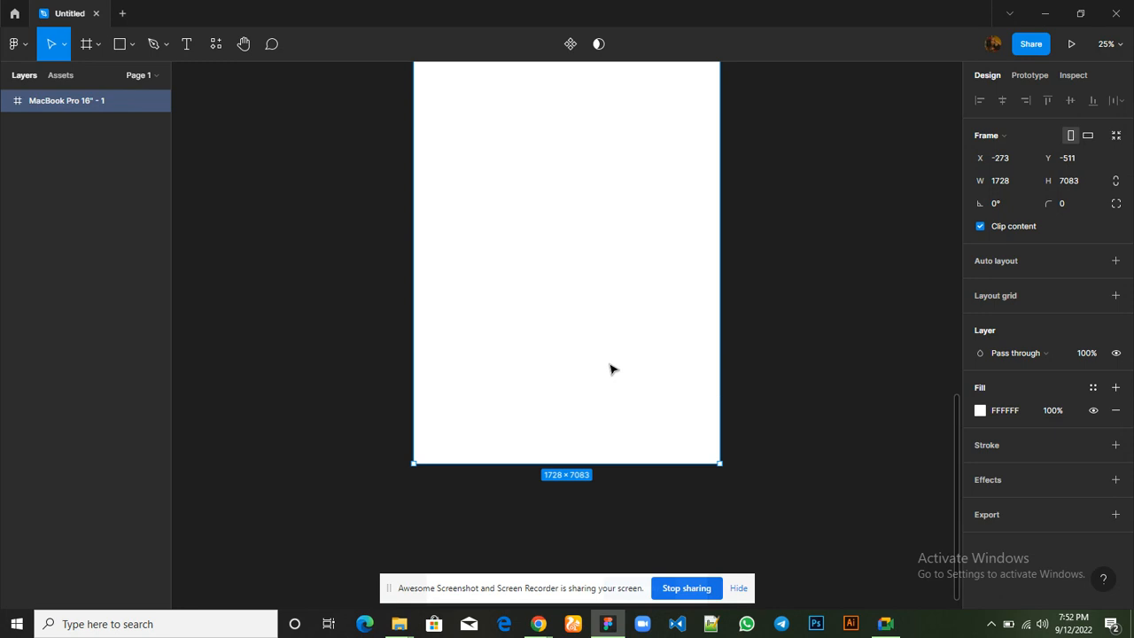
pyautogui.scroll(6, 610, 369)
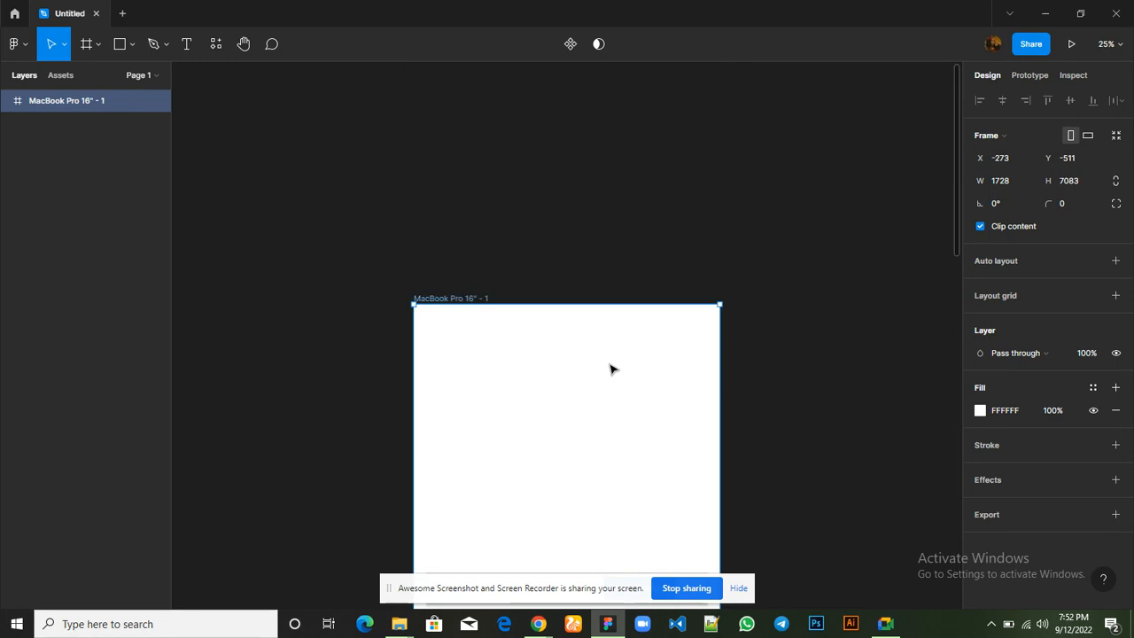
pyautogui.scroll(-1, 610, 365)
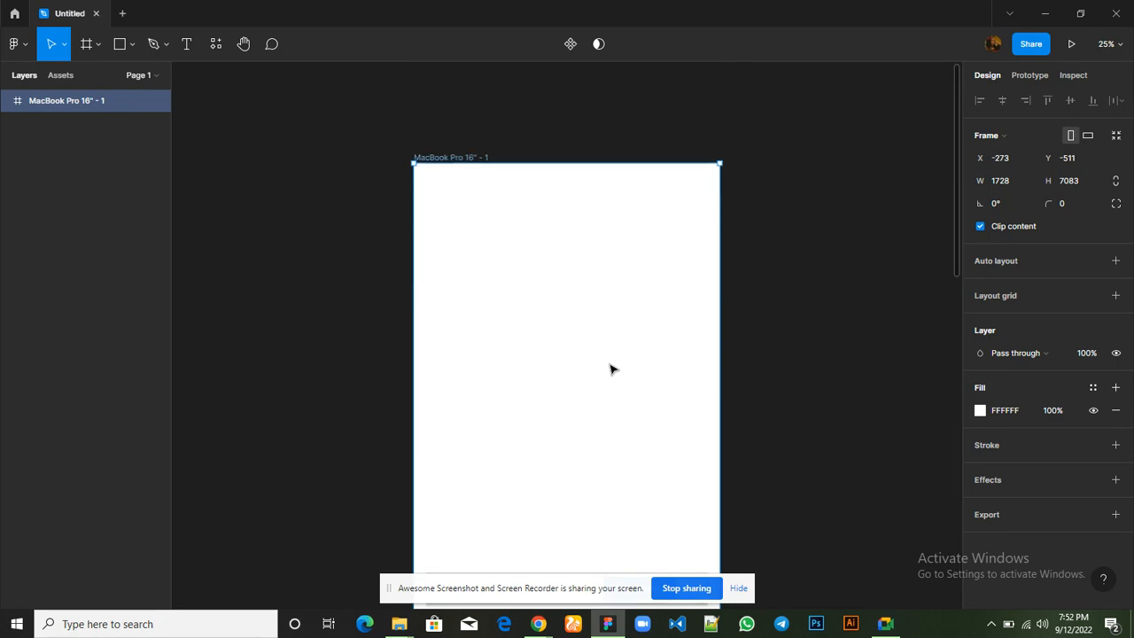
# Rename the frame as "my first wireframe"
pyautogui.doubleClick(471, 158)
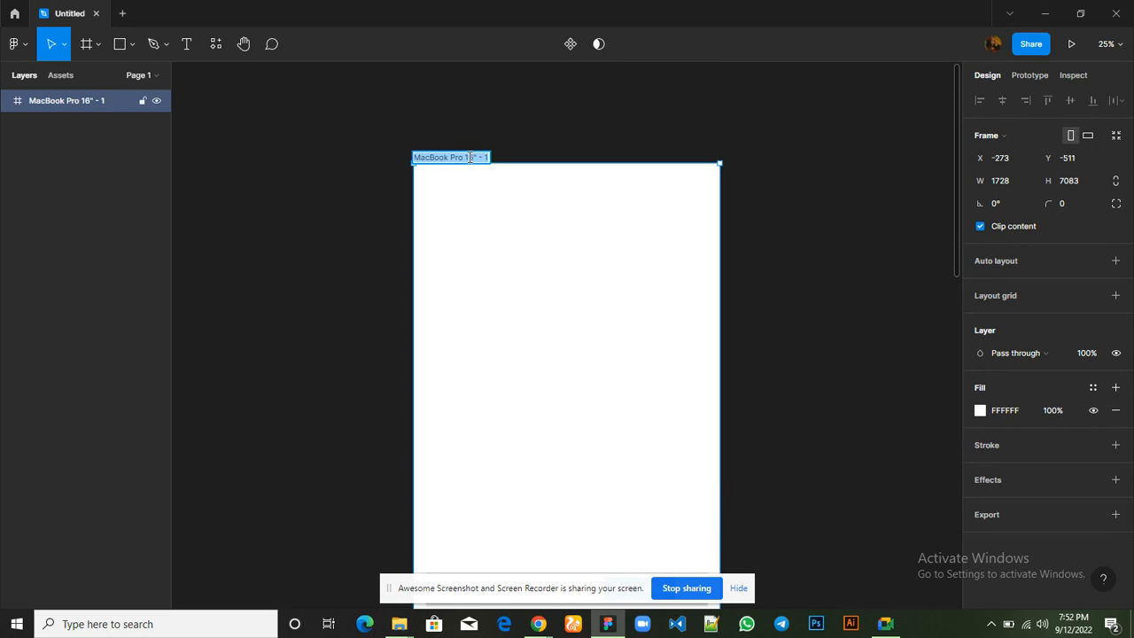
pyautogui.write('my fi')
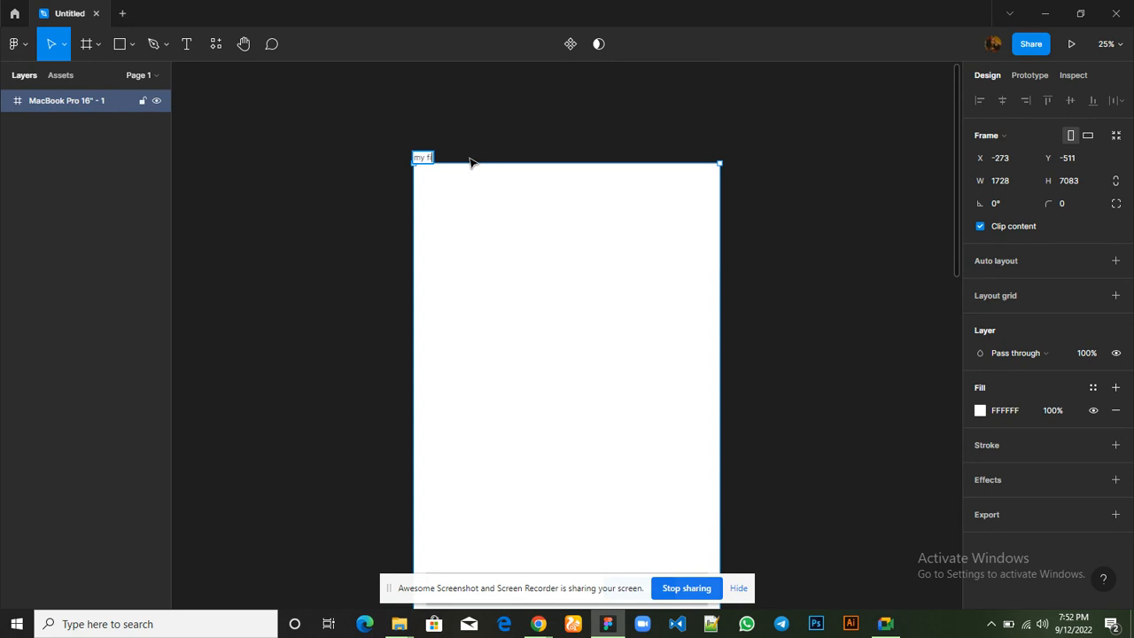
pyautogui.write('rst wireframe')
pyautogui.click(538, 99)
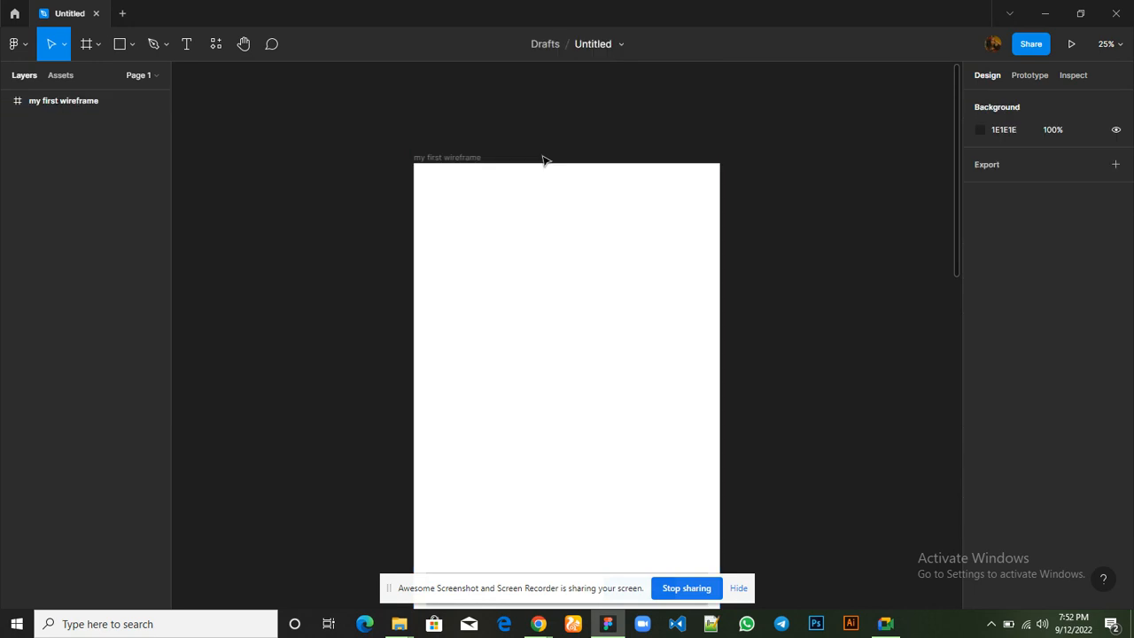
pyautogui.scroll(-2, 544, 184)
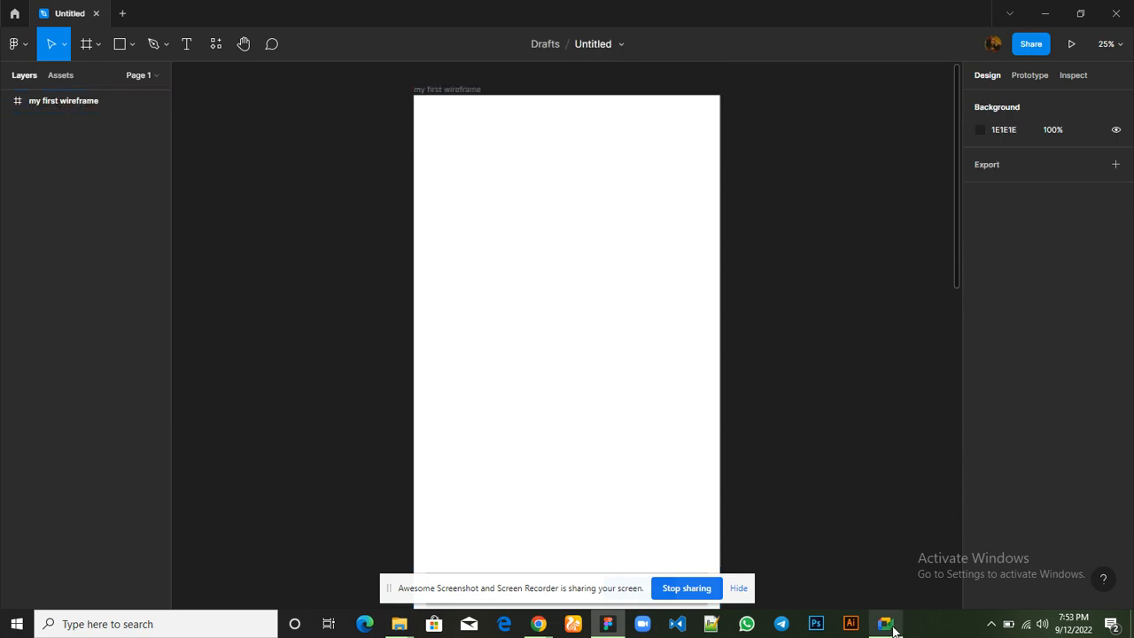
# Switch to the Google Meet call window to check on the participants
pyautogui.moveTo(886, 624)
pyautogui.moveTo(881, 560)
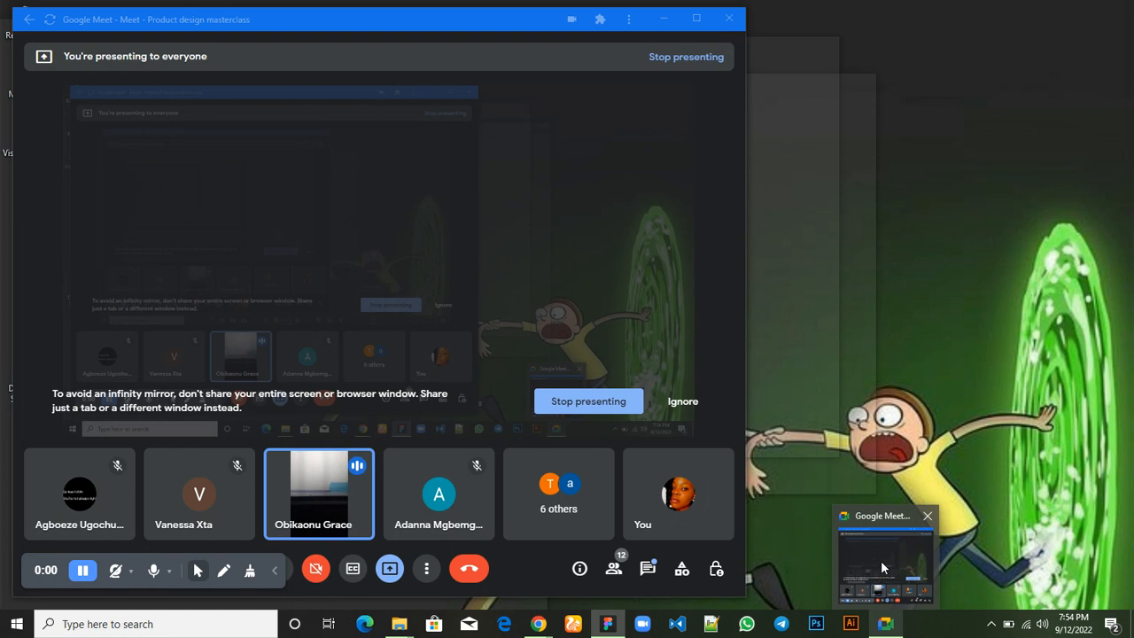
pyautogui.click(881, 560)
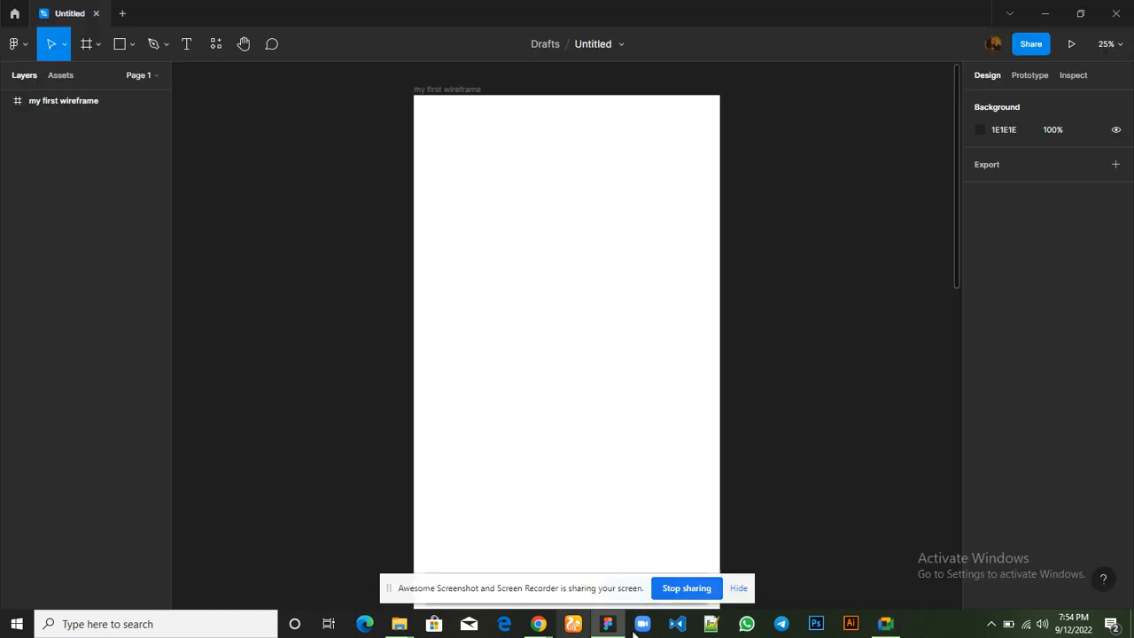
pyautogui.moveTo(886, 623)
pyautogui.click(897, 574)
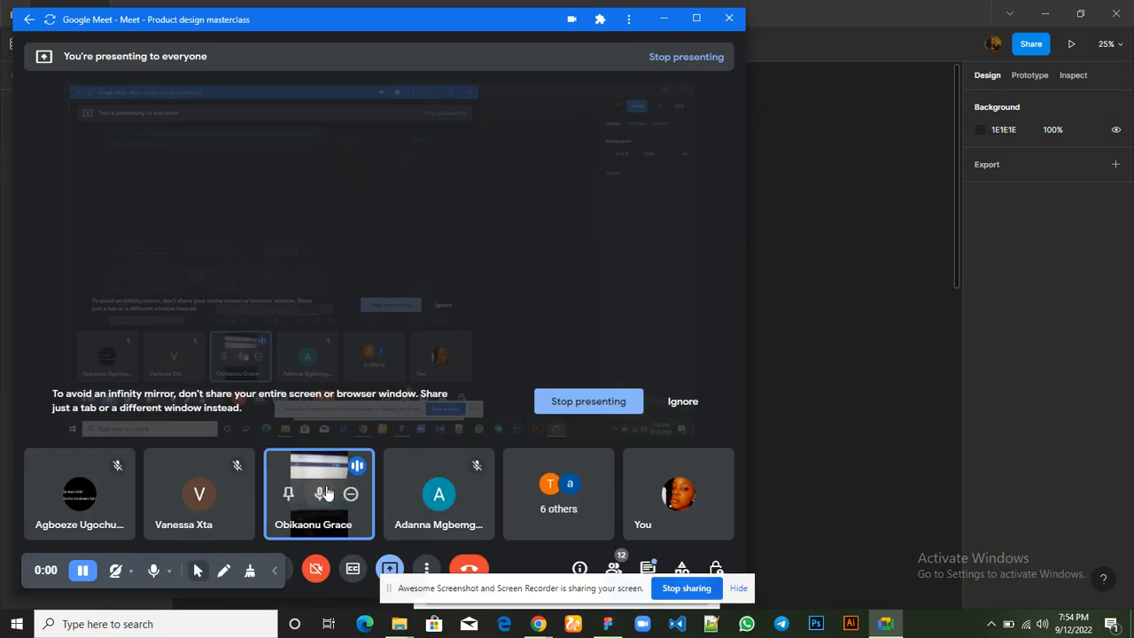
pyautogui.click(323, 493)
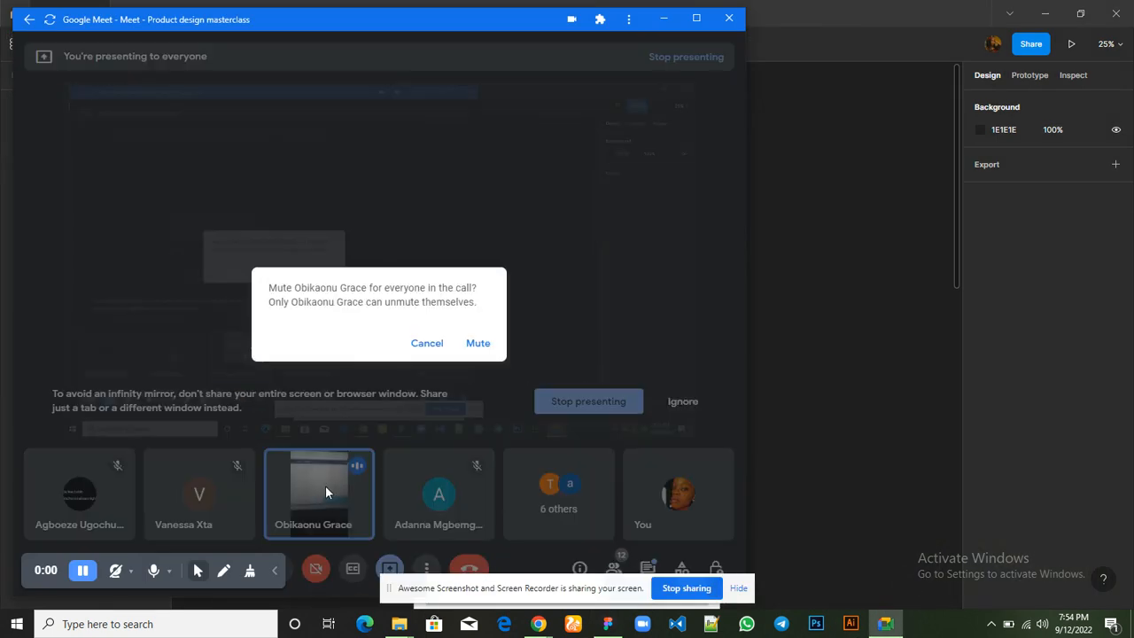
pyautogui.click(427, 351)
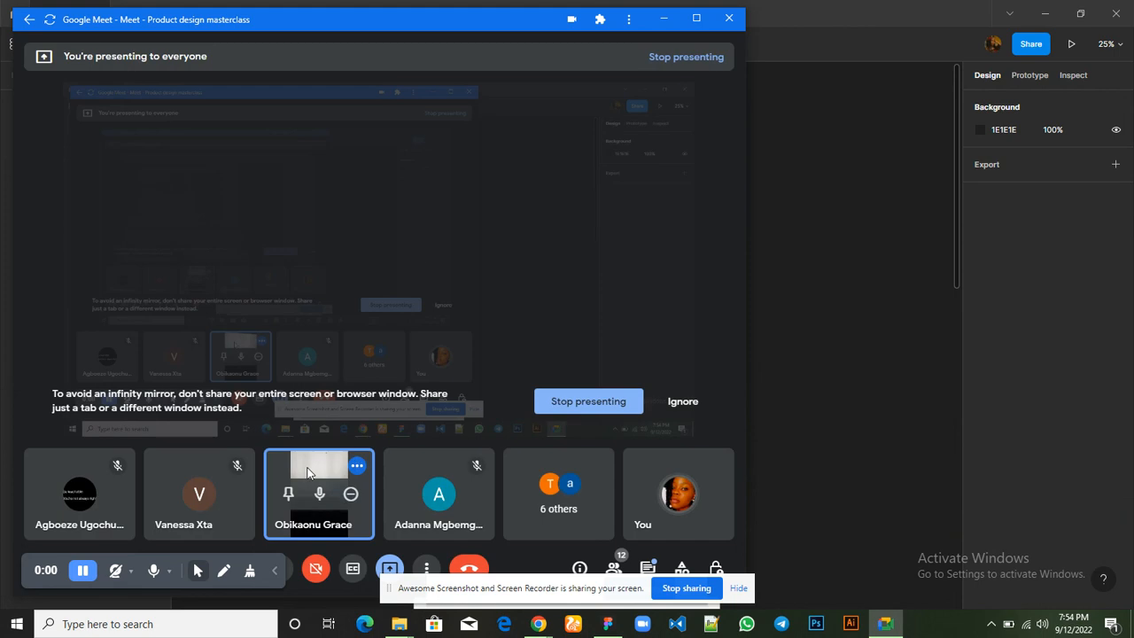
pyautogui.moveTo(354, 495)
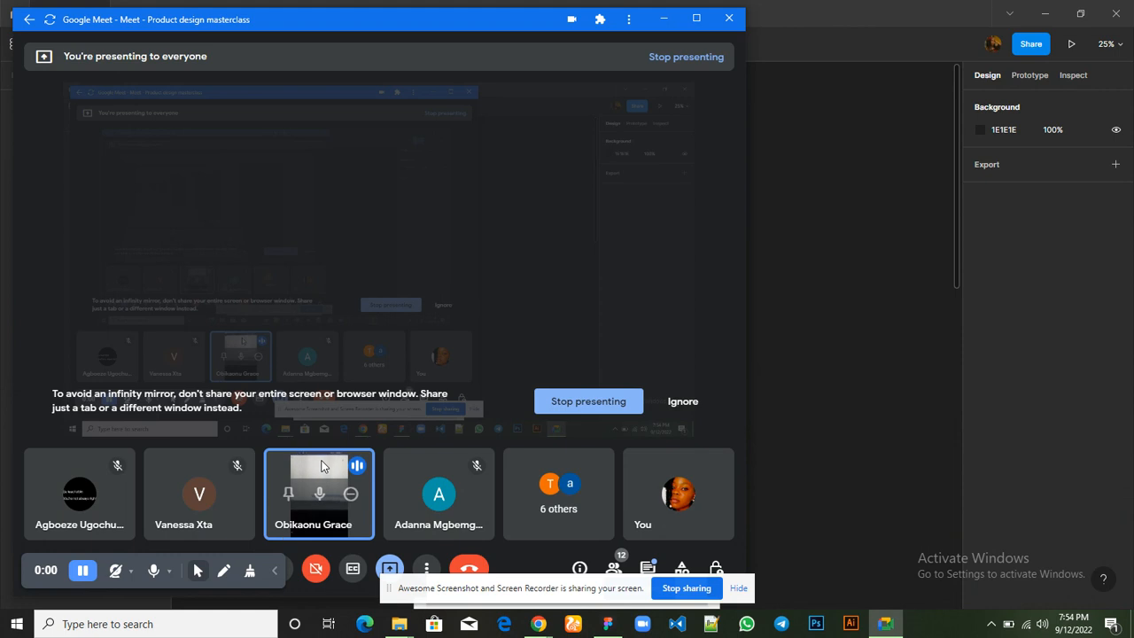
pyautogui.click(351, 498)
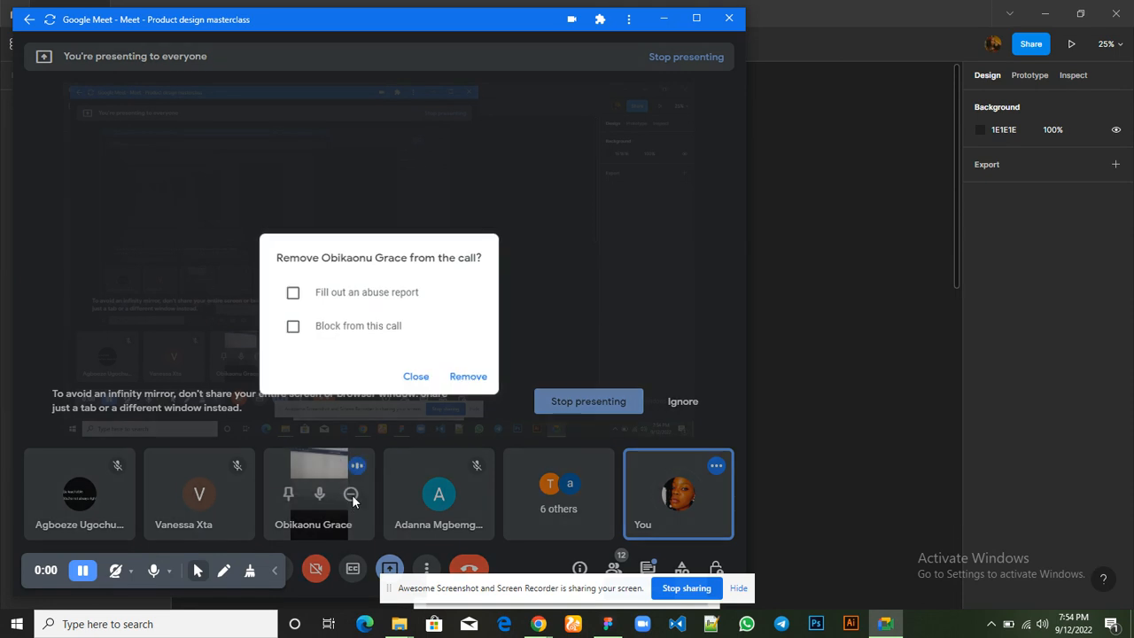
pyautogui.click(323, 460)
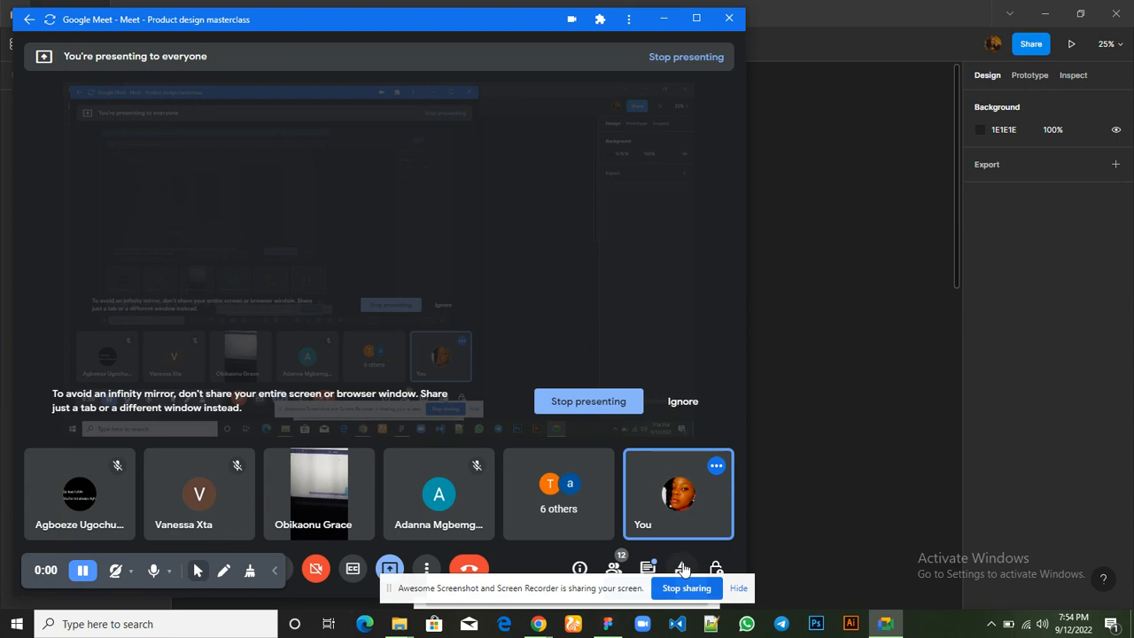
pyautogui.moveTo(324, 466)
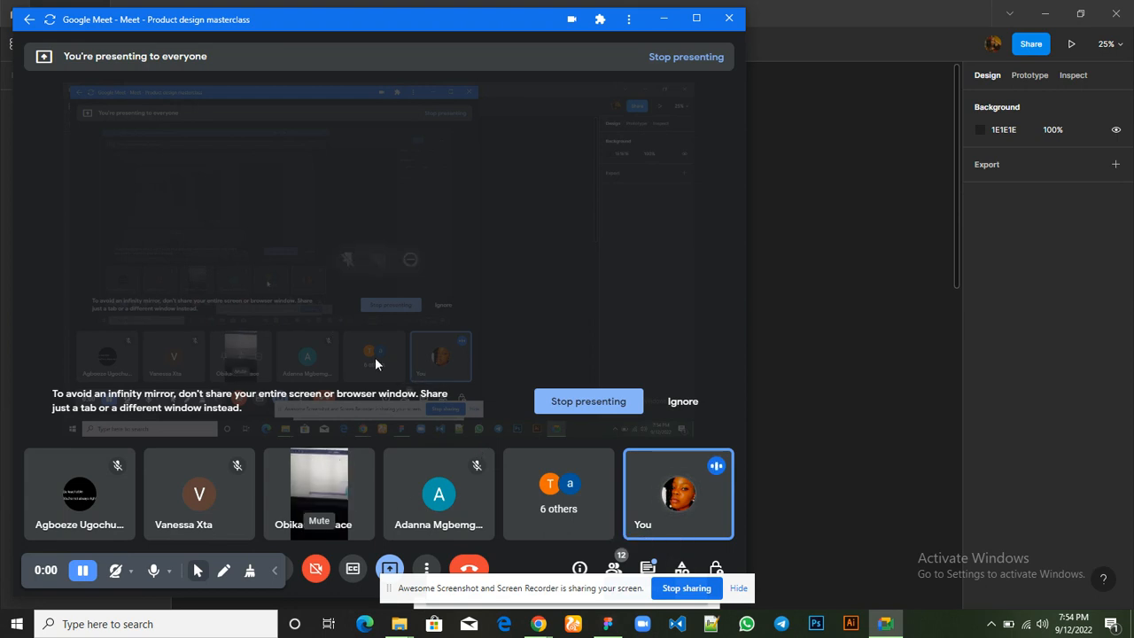
# Stop presenting the screen in the Google Meet call
pyautogui.click(565, 406)
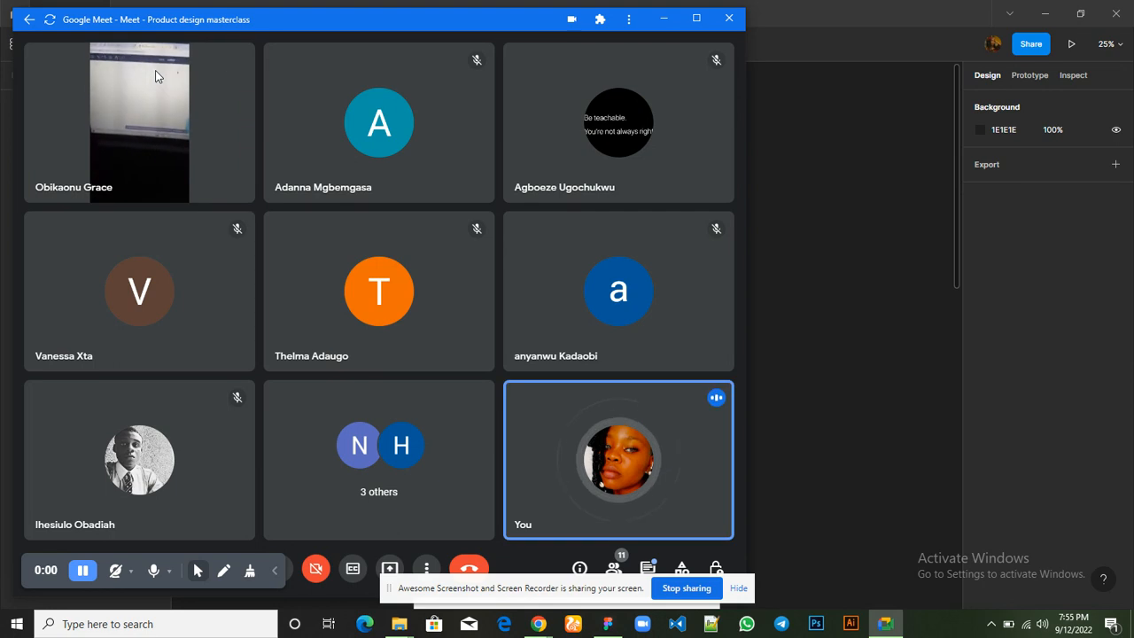
pyautogui.moveTo(245, 53)
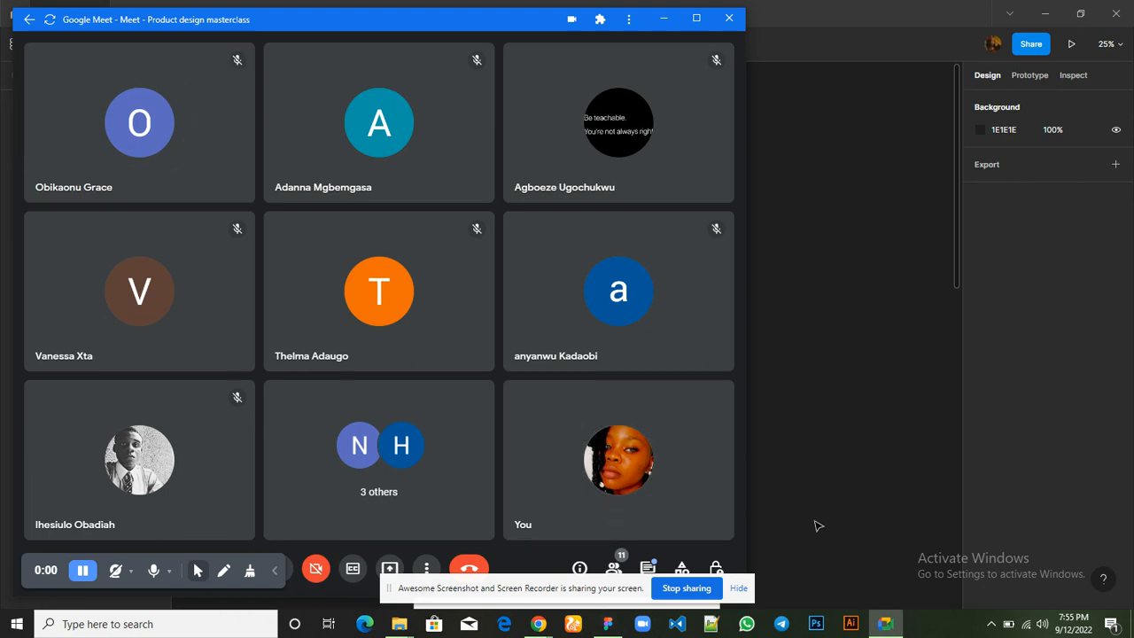
pyautogui.moveTo(617, 409)
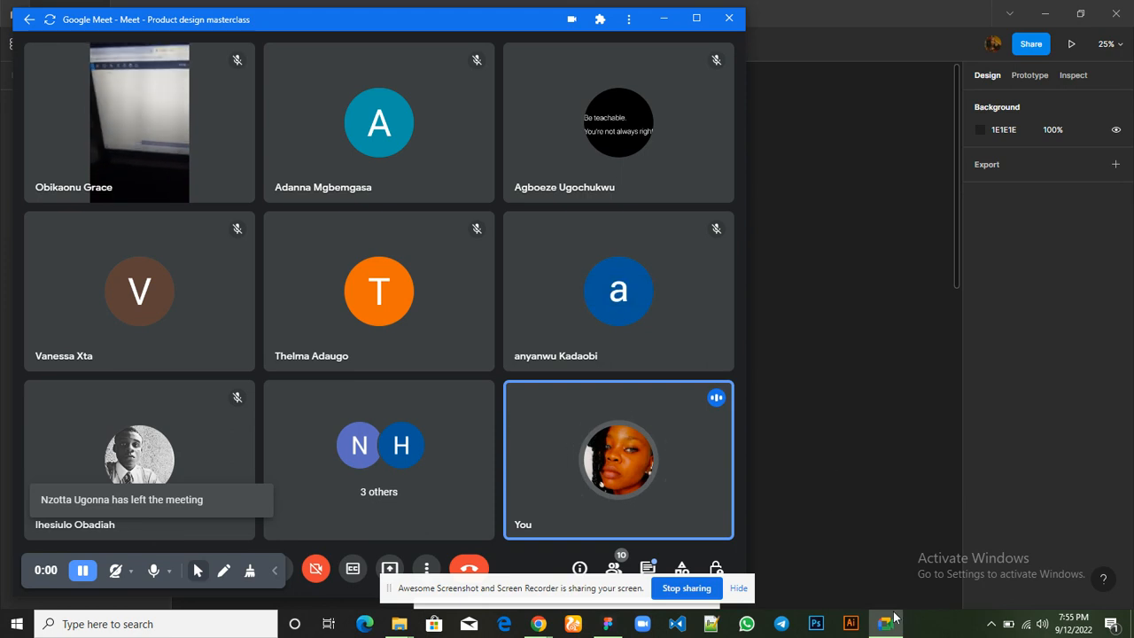
pyautogui.moveTo(895, 618)
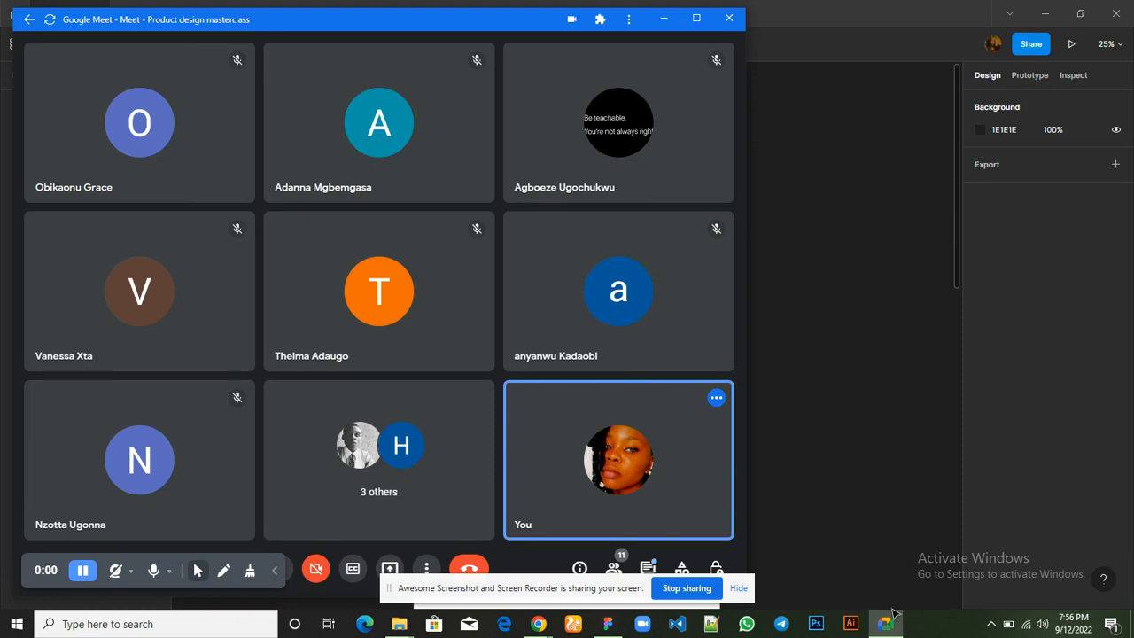
pyautogui.click(611, 618)
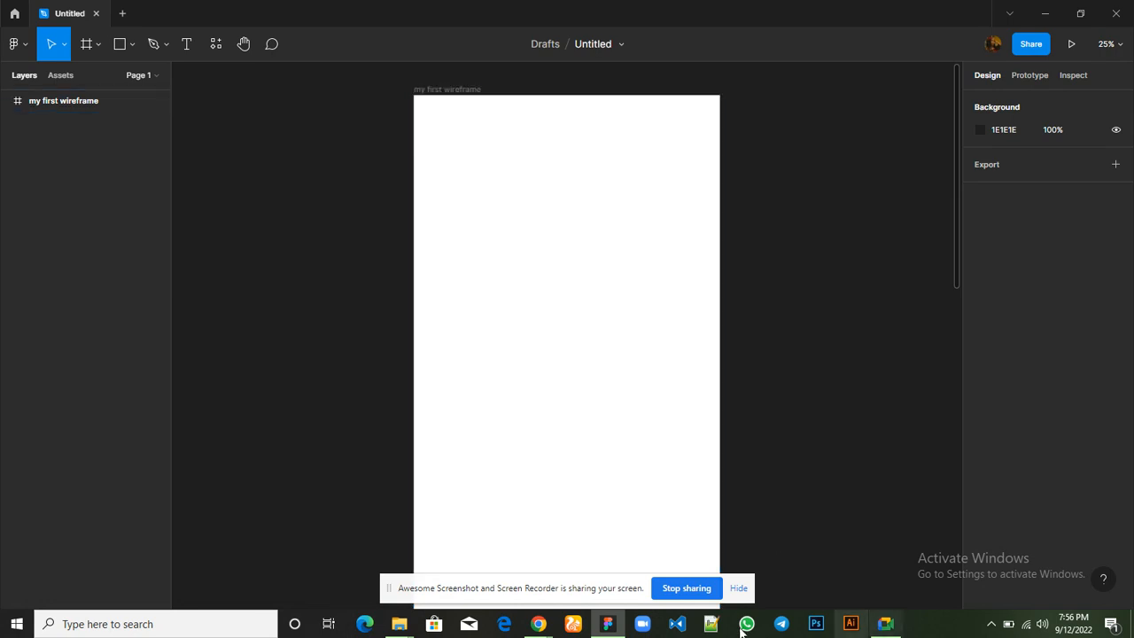
pyautogui.moveTo(596, 626)
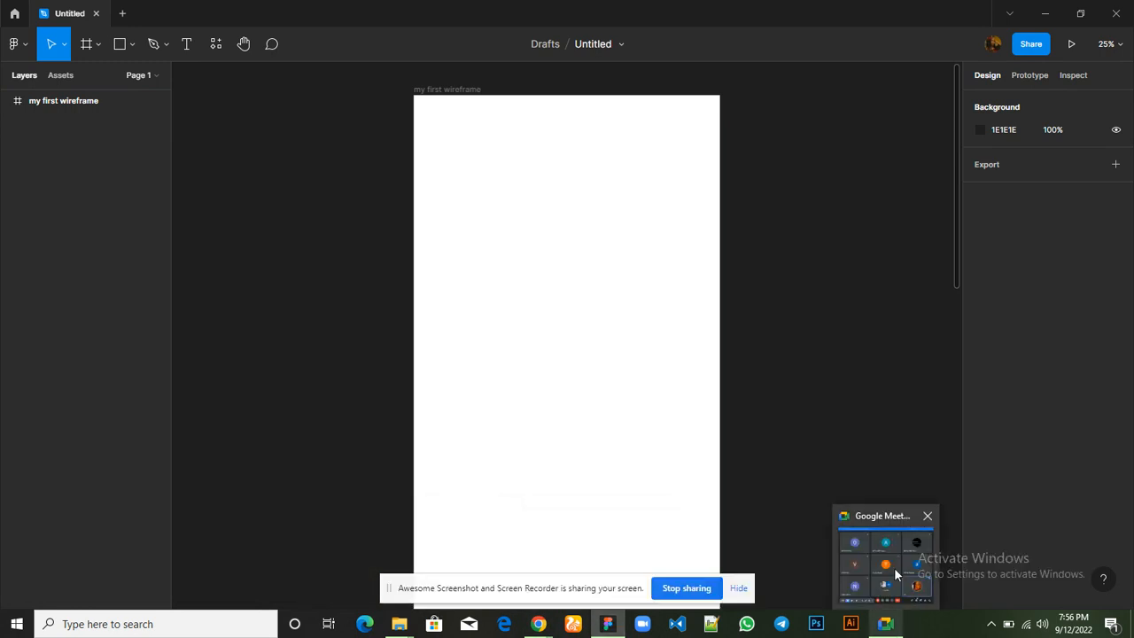
pyautogui.click(894, 568)
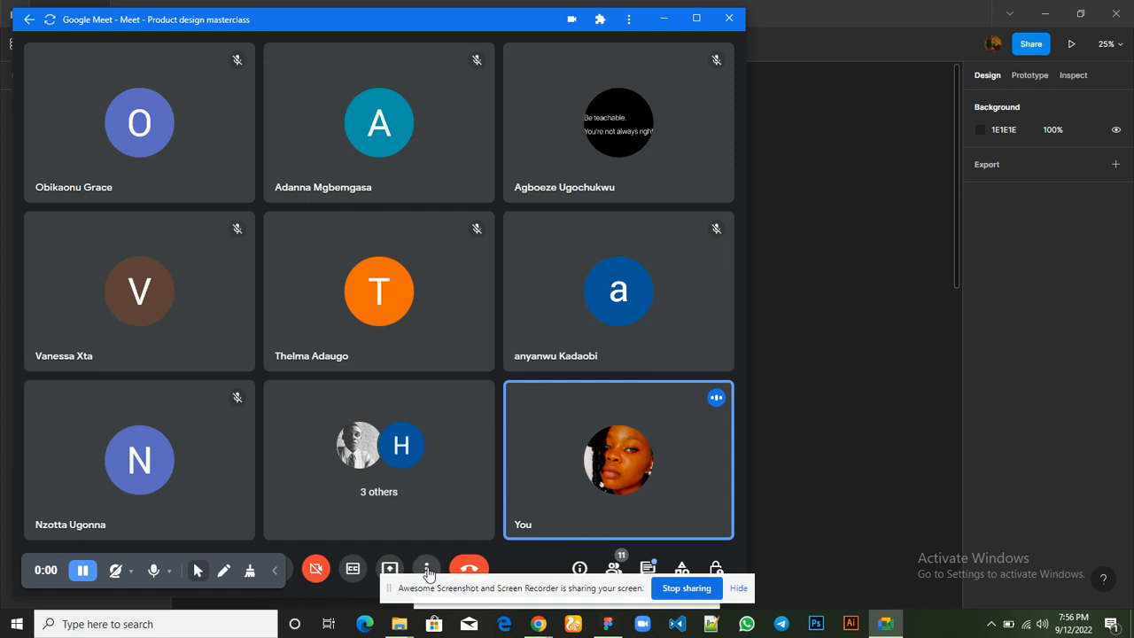
pyautogui.click(392, 567)
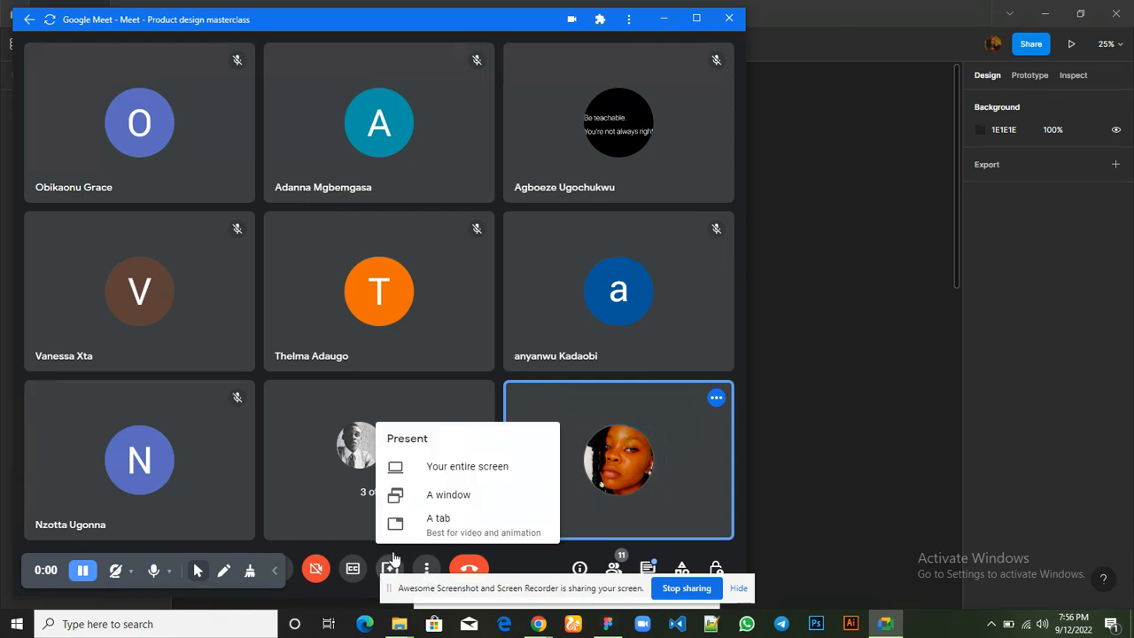
pyautogui.click(451, 502)
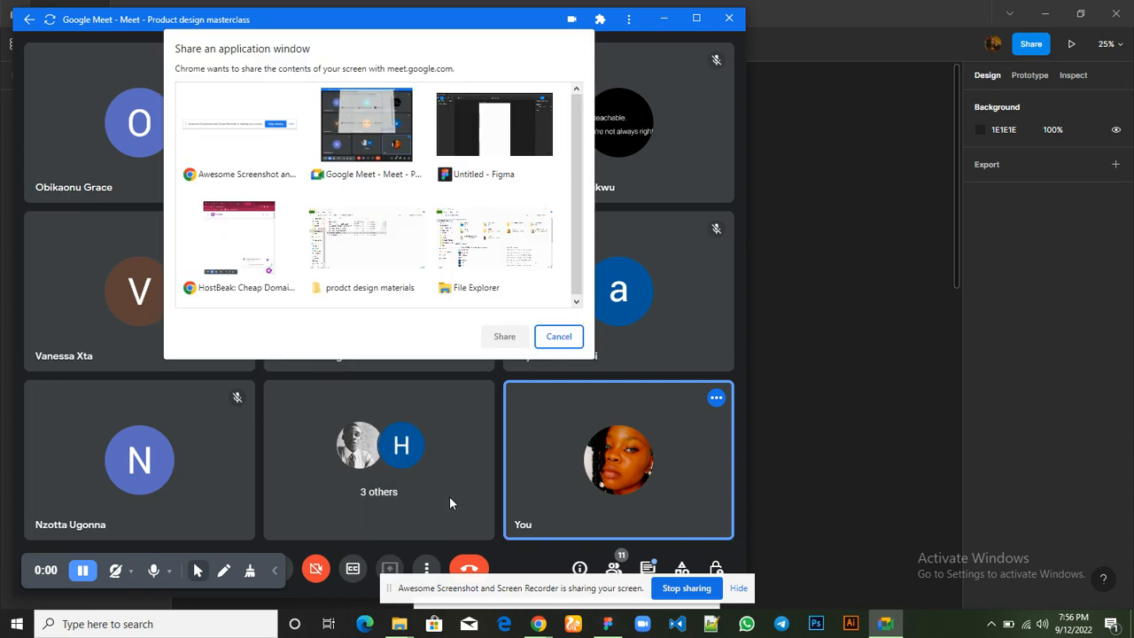
pyautogui.click(487, 128)
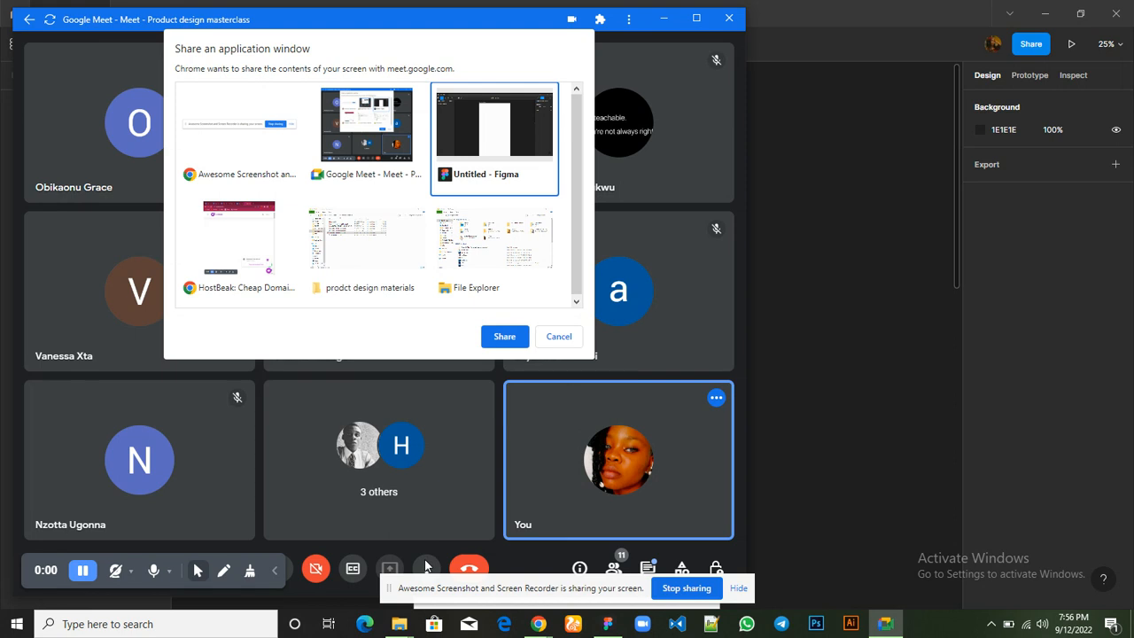
pyautogui.click(555, 342)
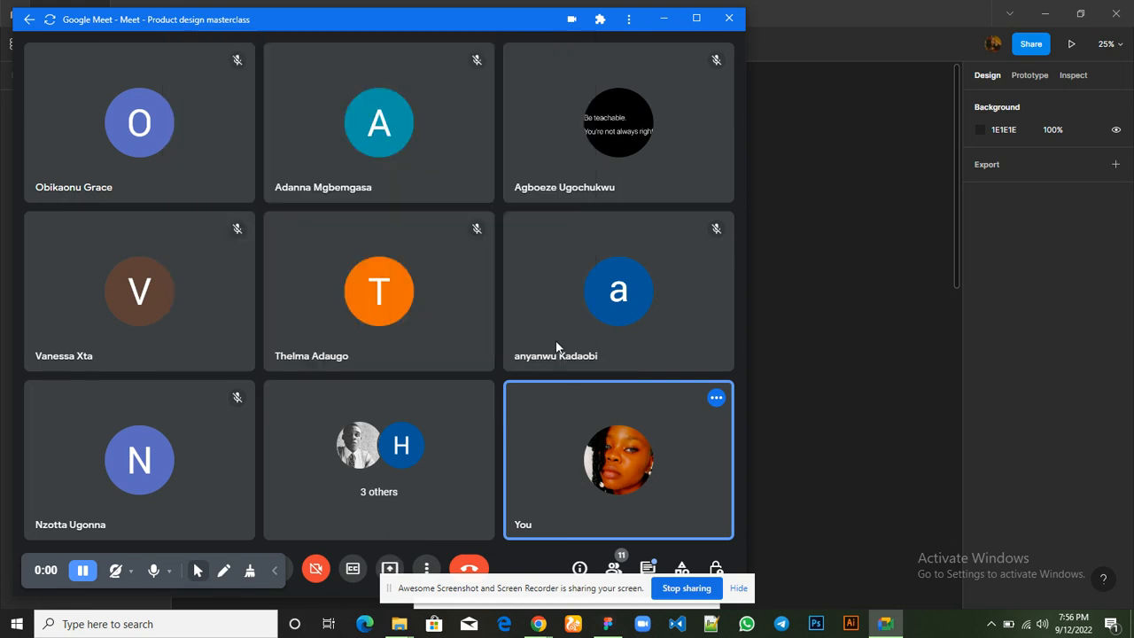
# Present the entire screen to everyone in the Google Meet call
pyautogui.click(390, 569)
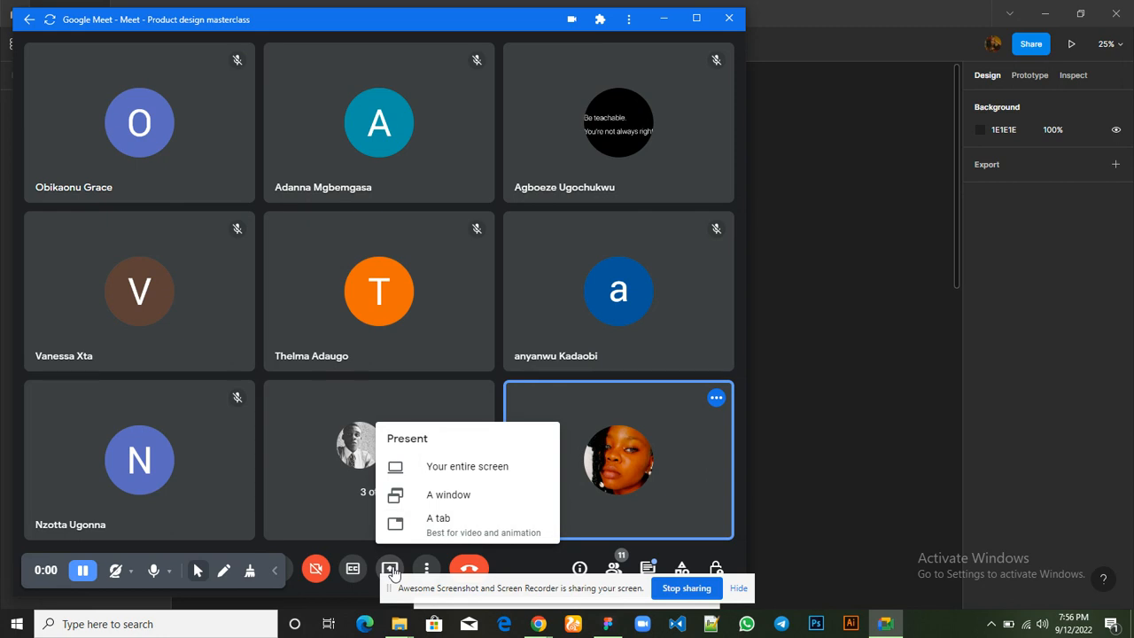
pyautogui.click(439, 469)
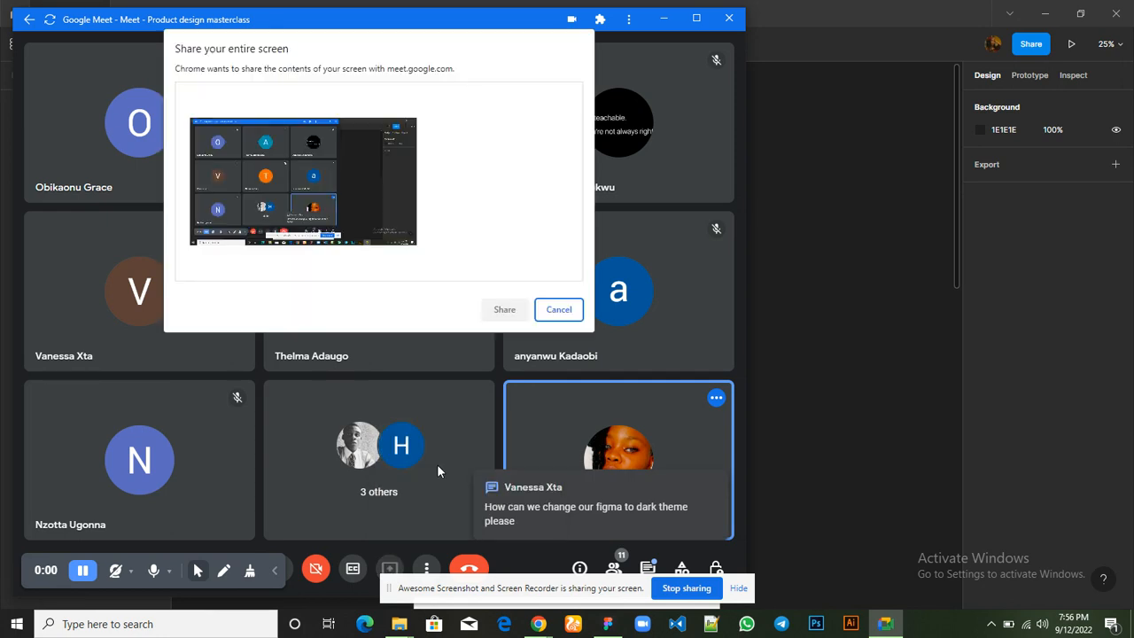
pyautogui.click(398, 235)
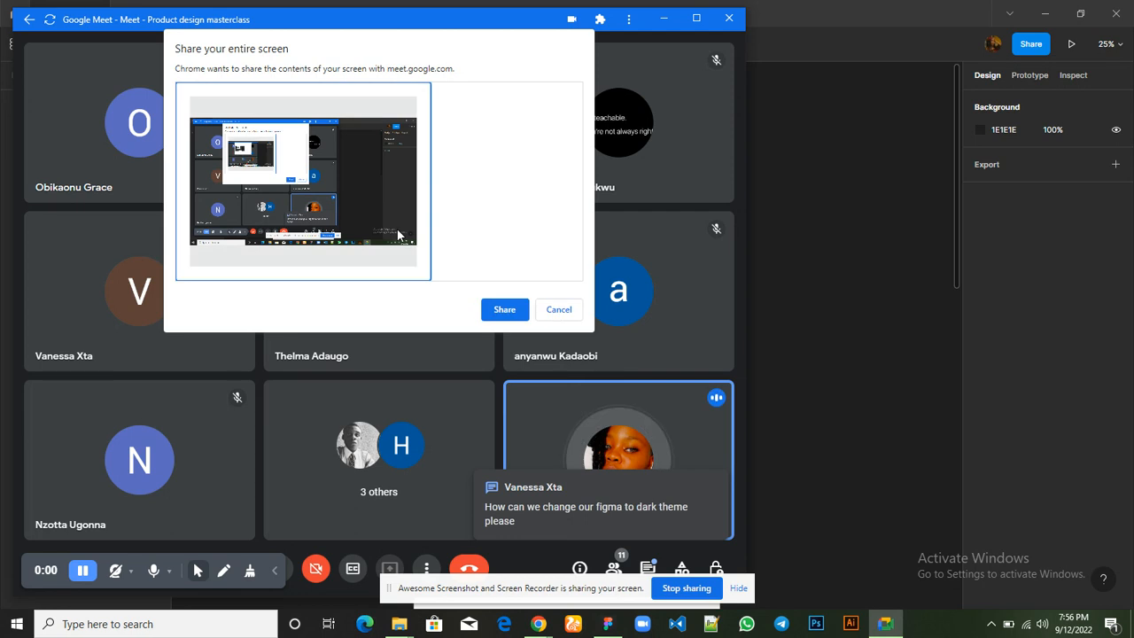
pyautogui.click(506, 312)
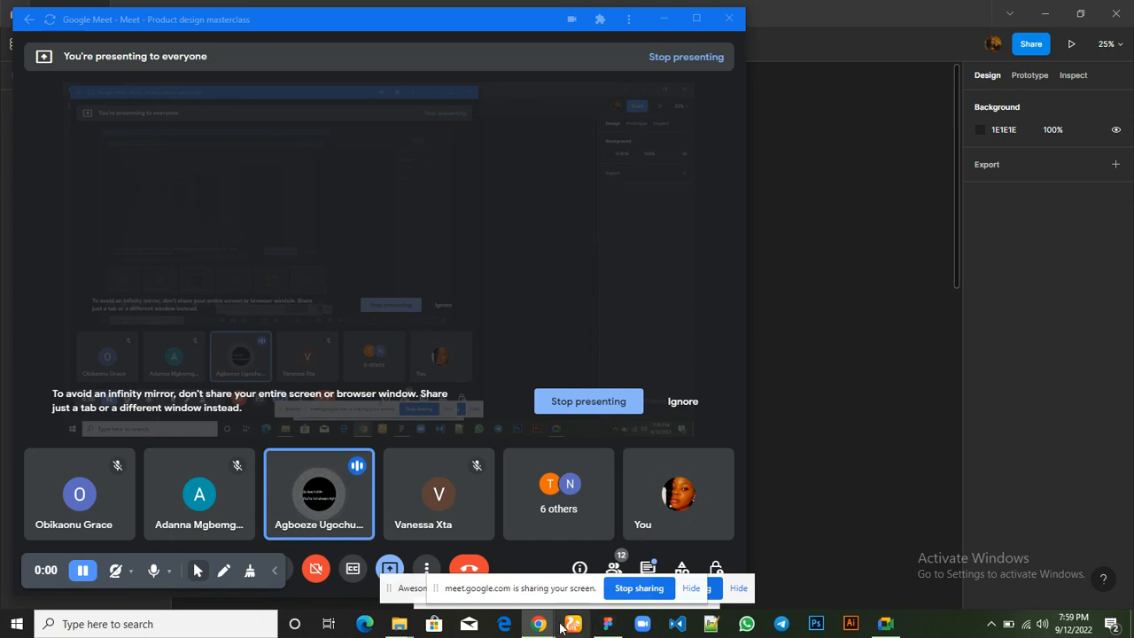
pyautogui.moveTo(539, 626)
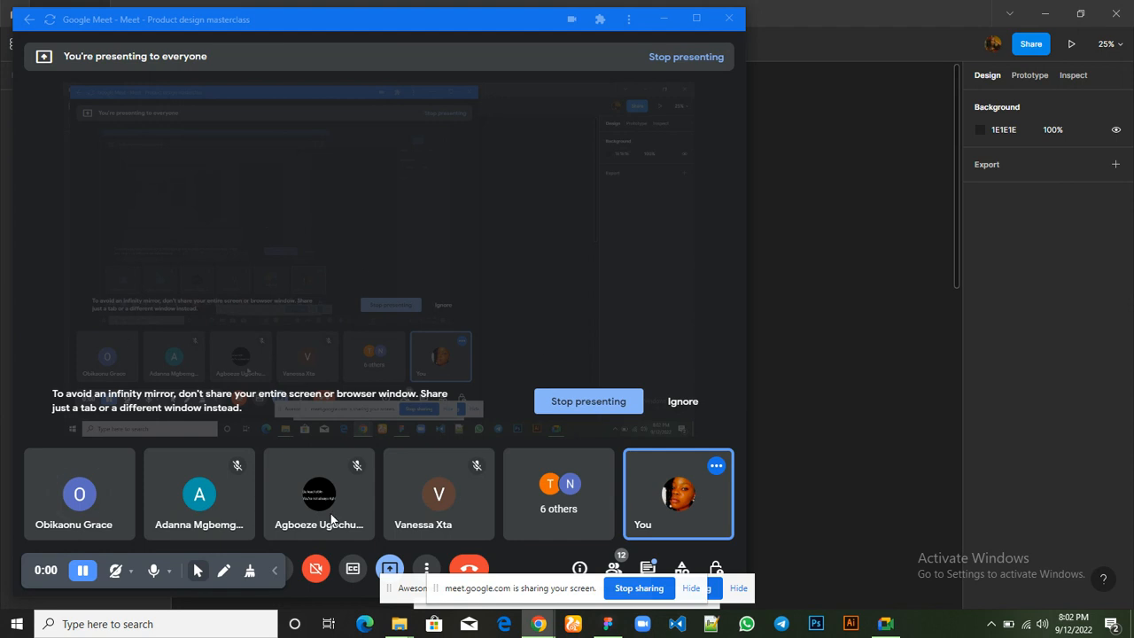
# Mute the microphone in the call and unmute it again
pyautogui.click(291, 576)
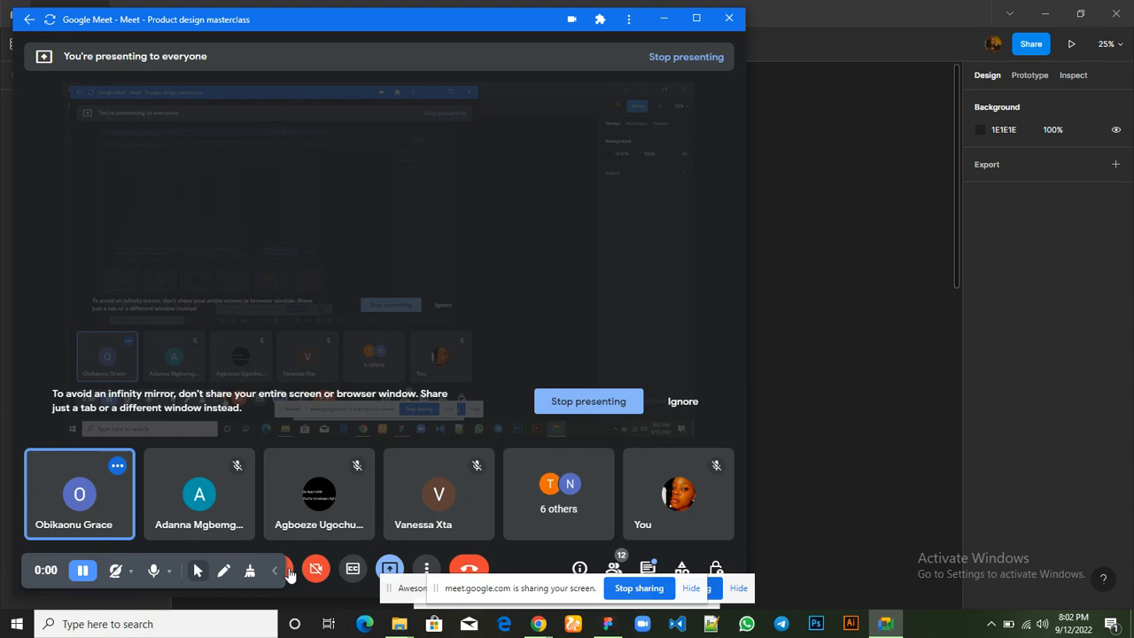
pyautogui.click(291, 576)
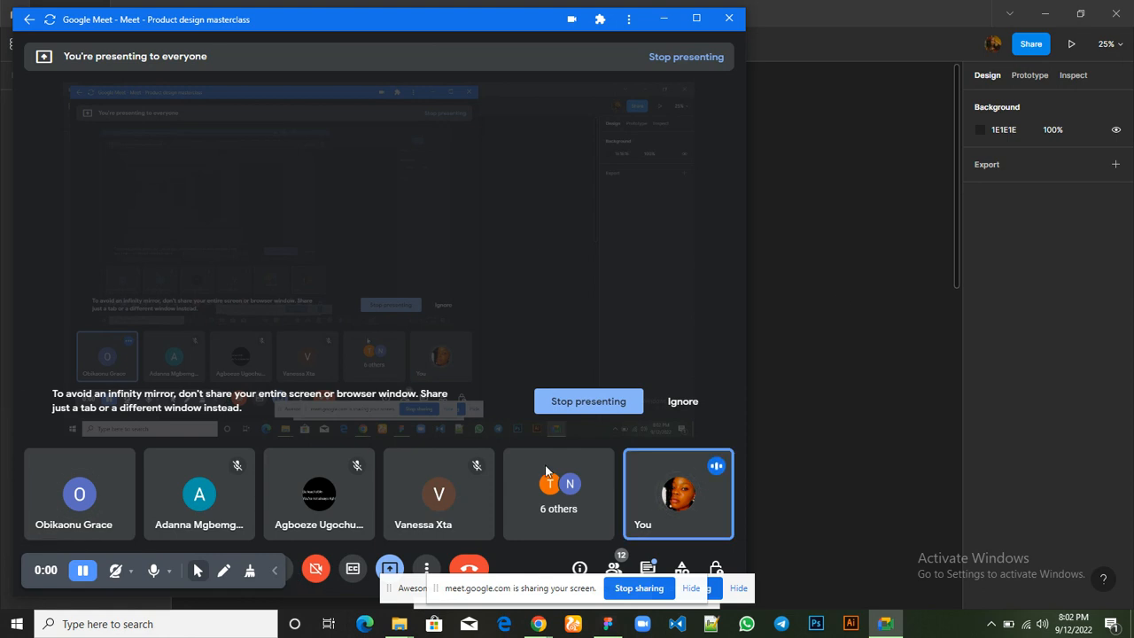
# Switch to Figma, look over the recently viewed files on the home screen, and return to the open Untitled draft
pyautogui.click(800, 480)
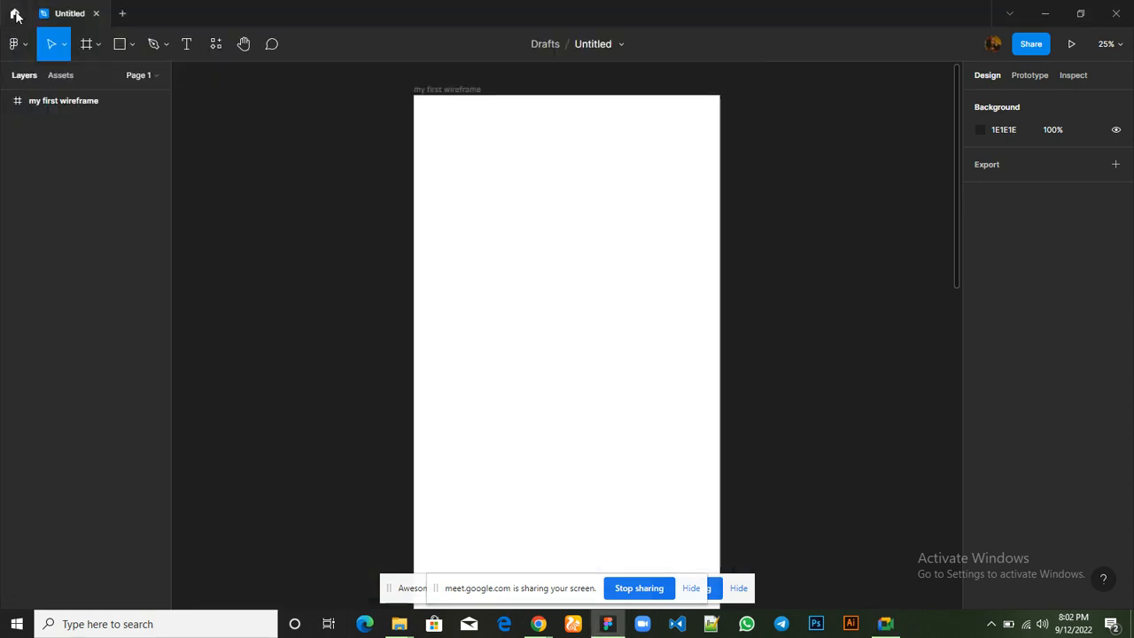
pyautogui.click(15, 15)
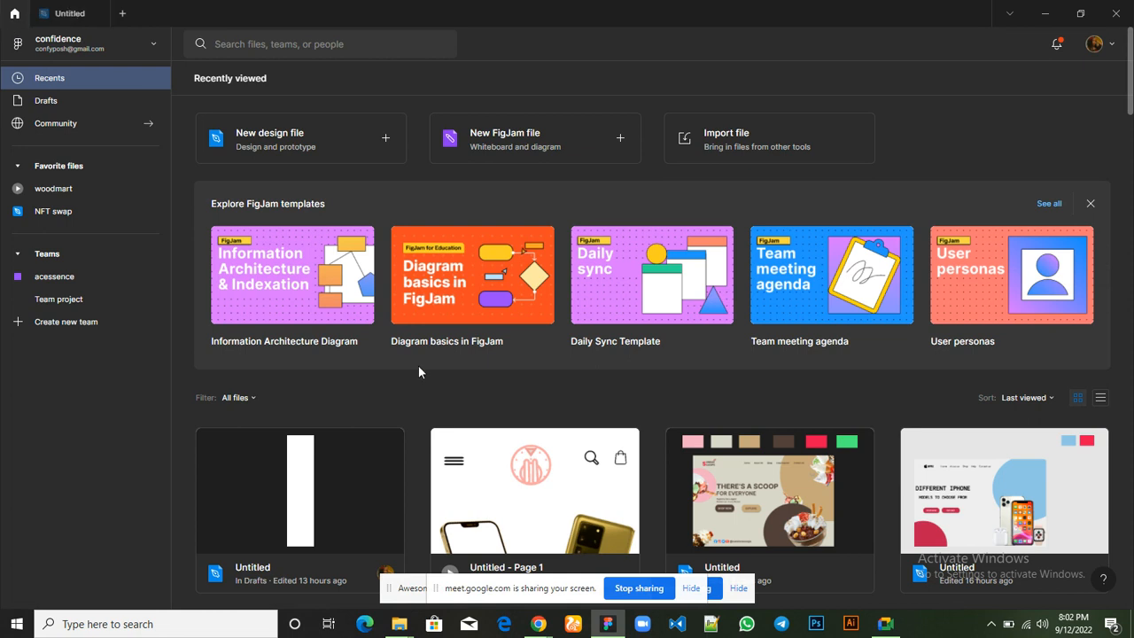
pyautogui.moveTo(885, 624)
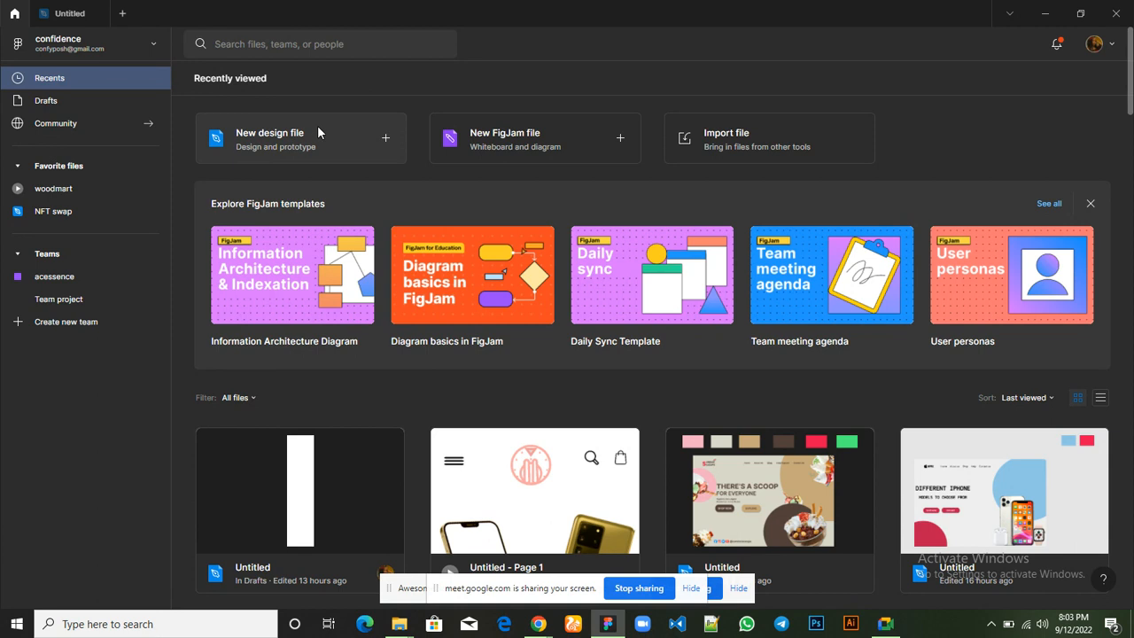
pyautogui.click(62, 16)
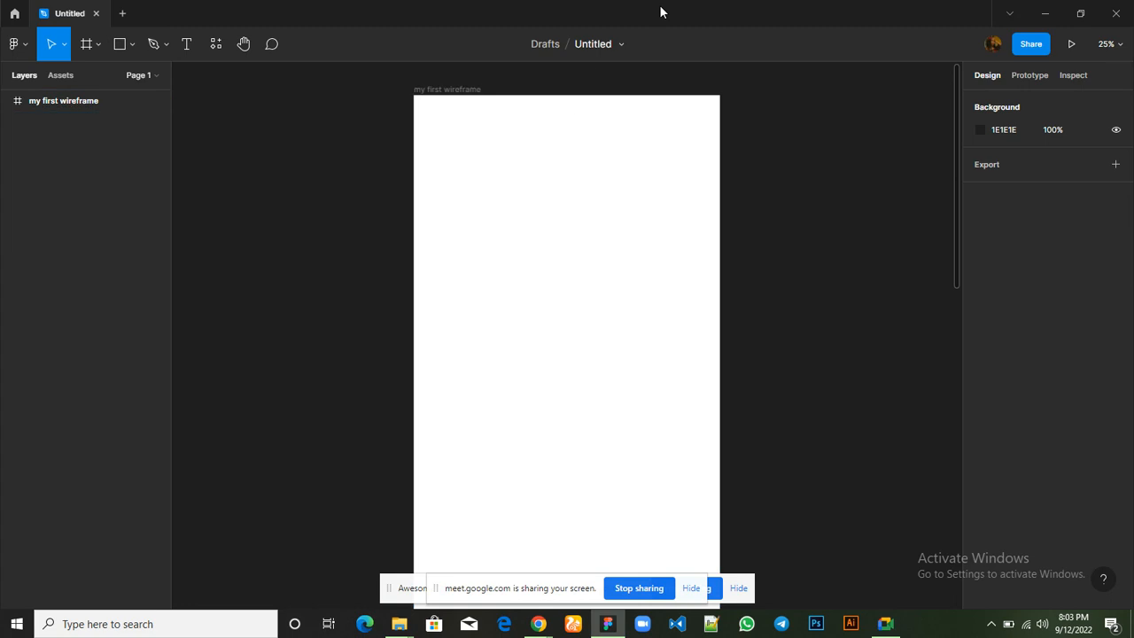
pyautogui.click(13, 14)
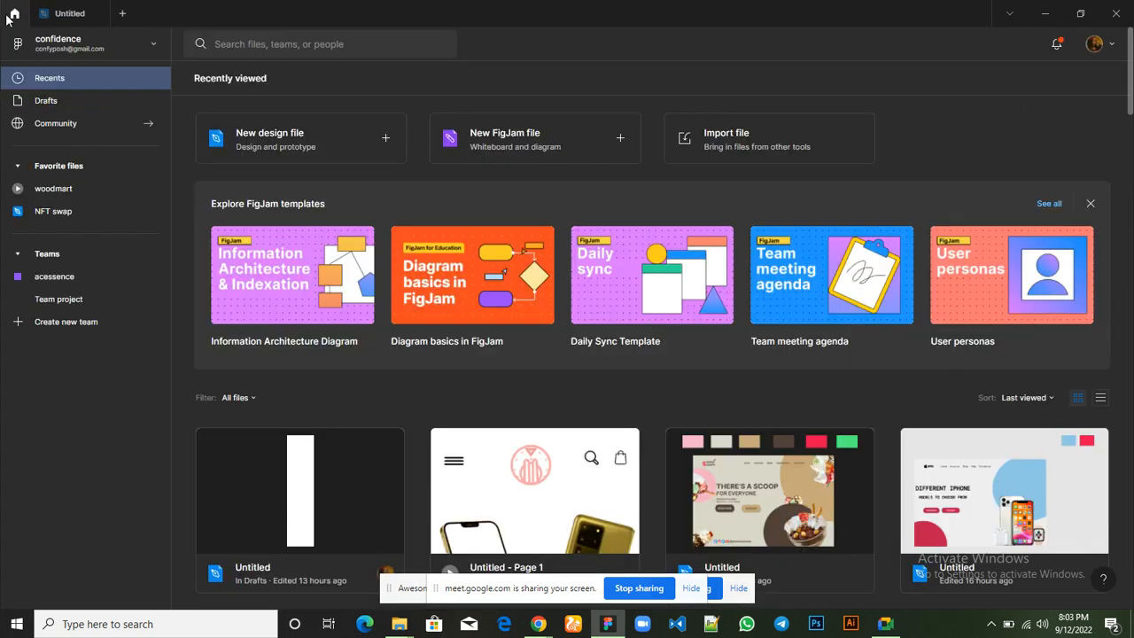
pyautogui.scroll(-2, 293, 425)
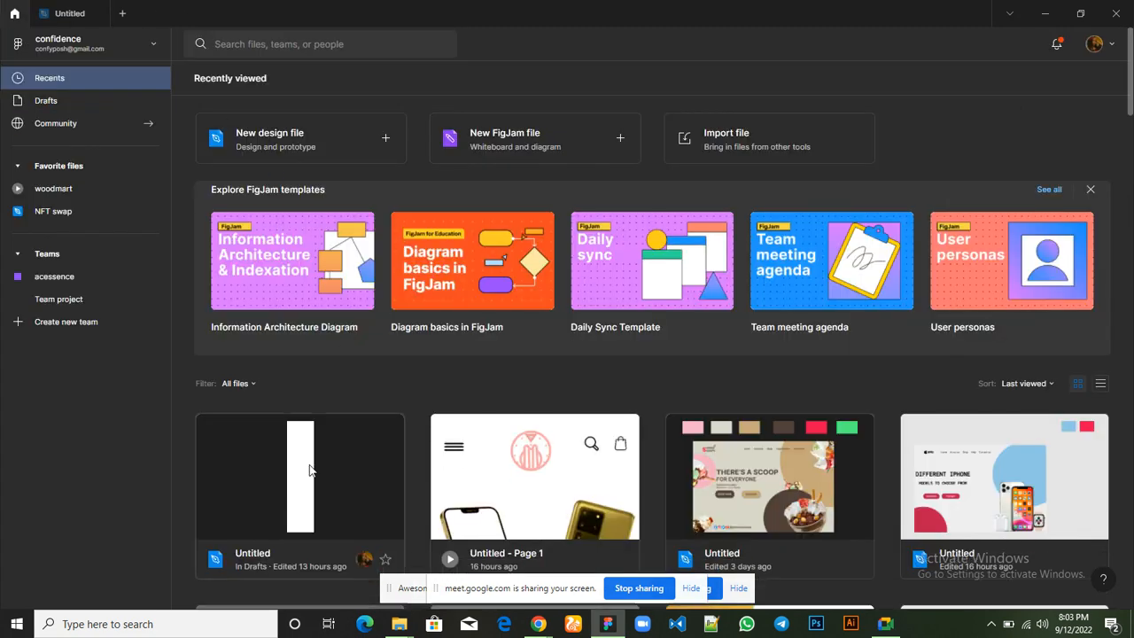
pyautogui.doubleClick(257, 400)
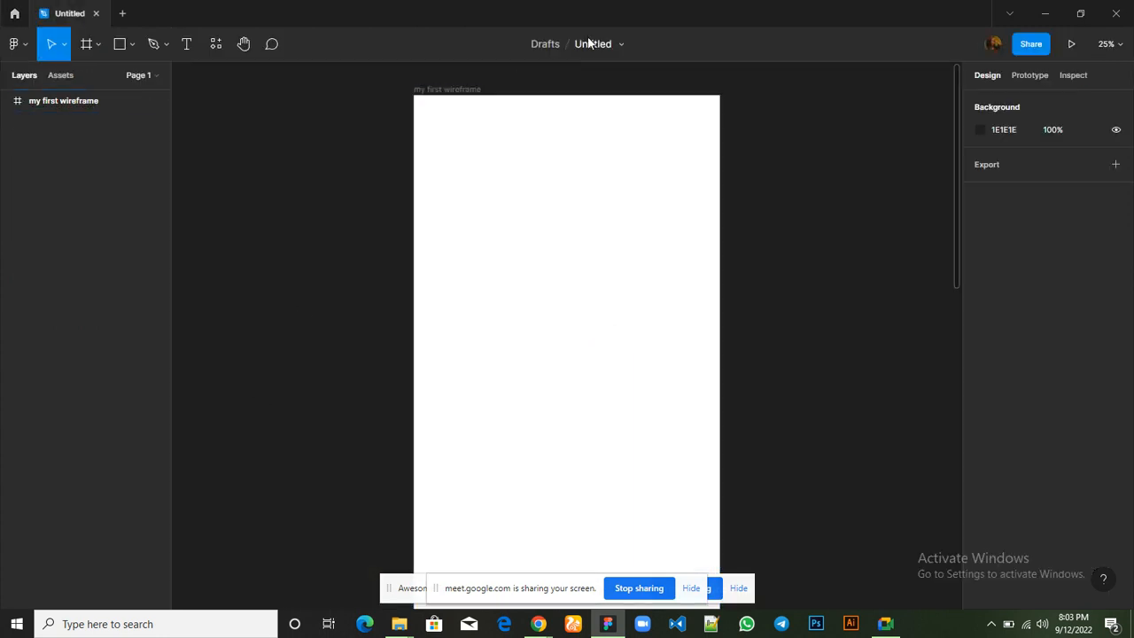
# Rename the Figma file as "my first wirefrme"
pyautogui.click(597, 44)
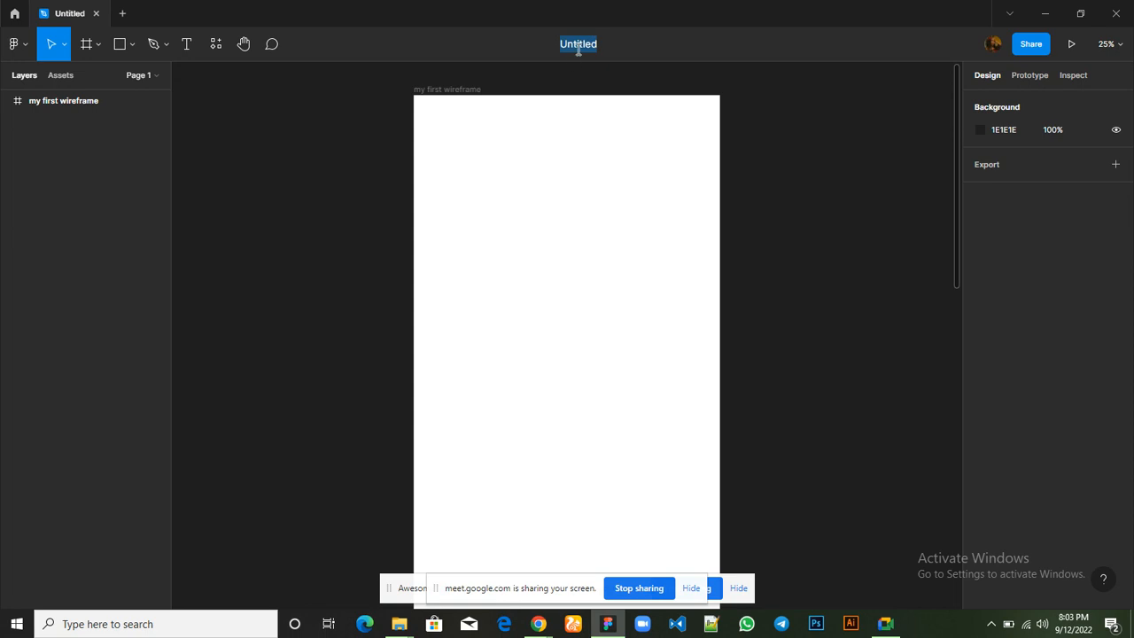
pyautogui.write('my first wirefrm')
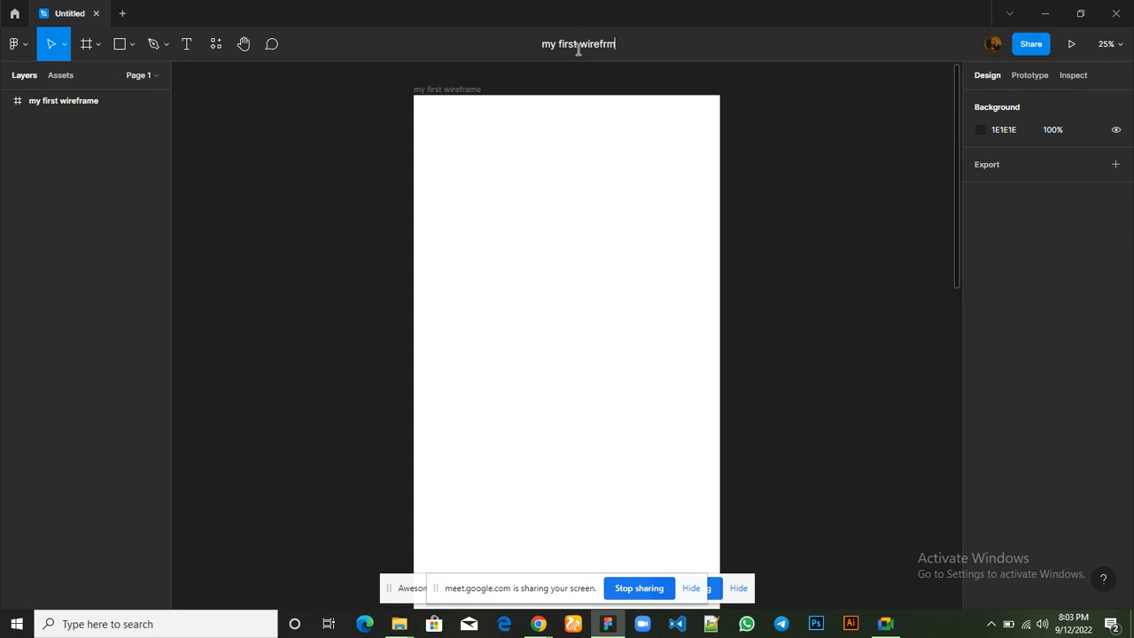
pyautogui.write('e')
pyautogui.press('Return')
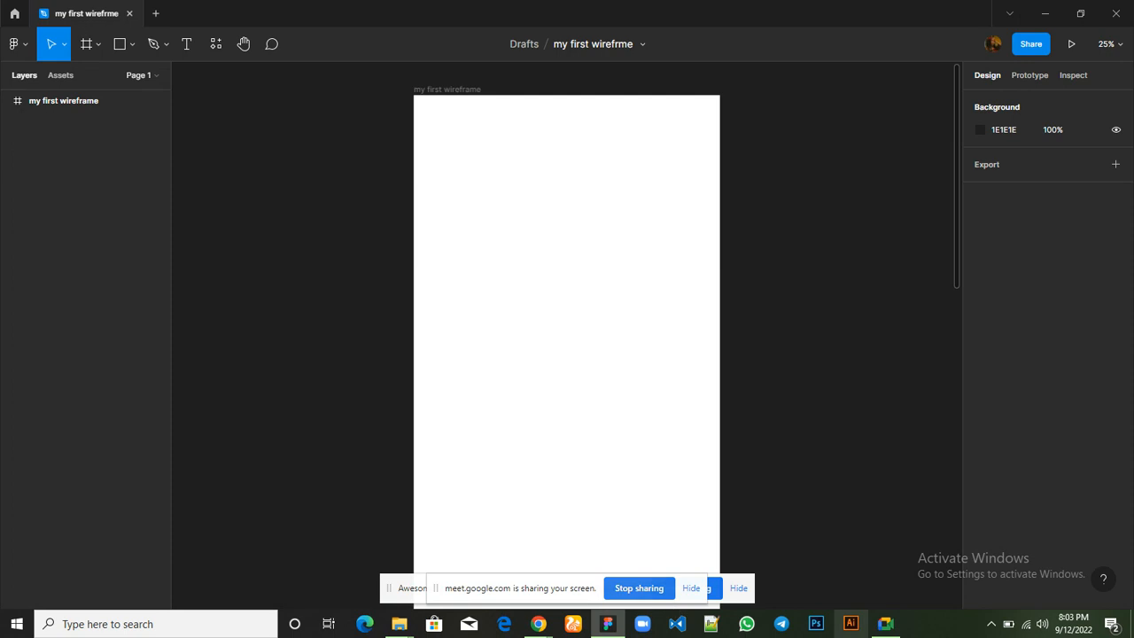
# Switch back to the Google Meet call window
pyautogui.click(873, 585)
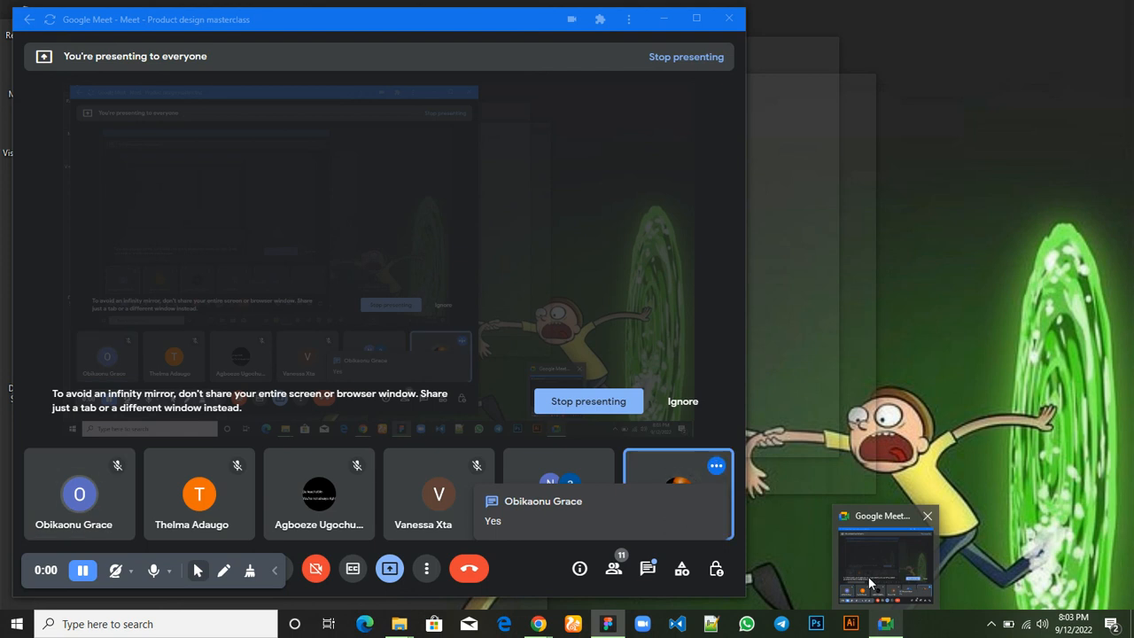
# Return to Figma, clear the selection, and activate the Frame tool to show the desktop frame presets
pyautogui.click(868, 576)
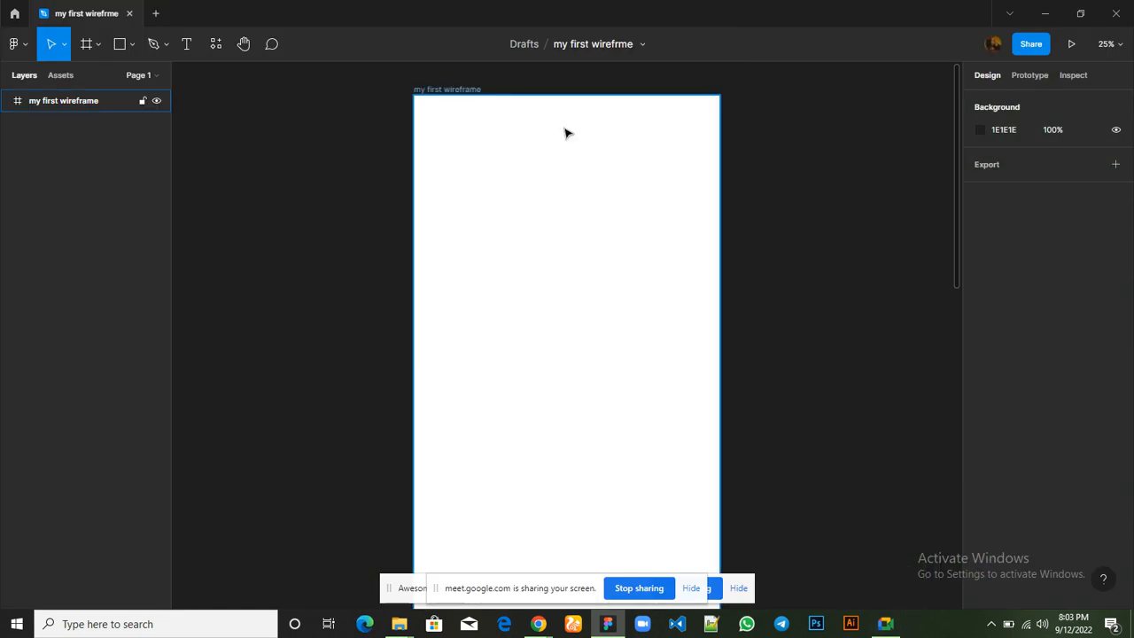
pyautogui.click(407, 115)
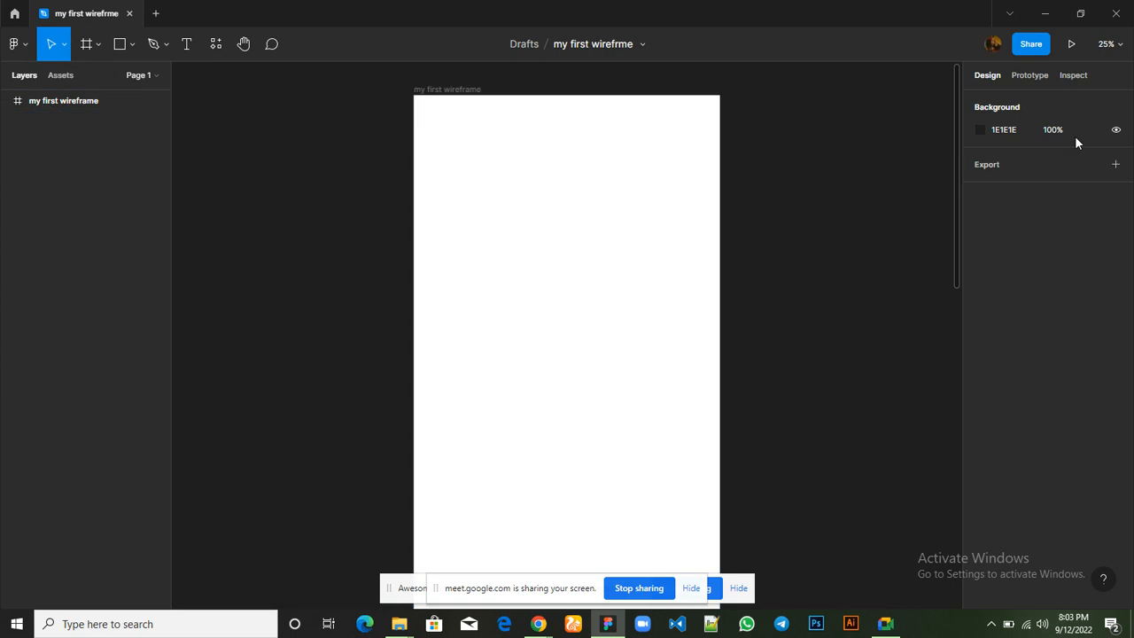
pyautogui.click(86, 44)
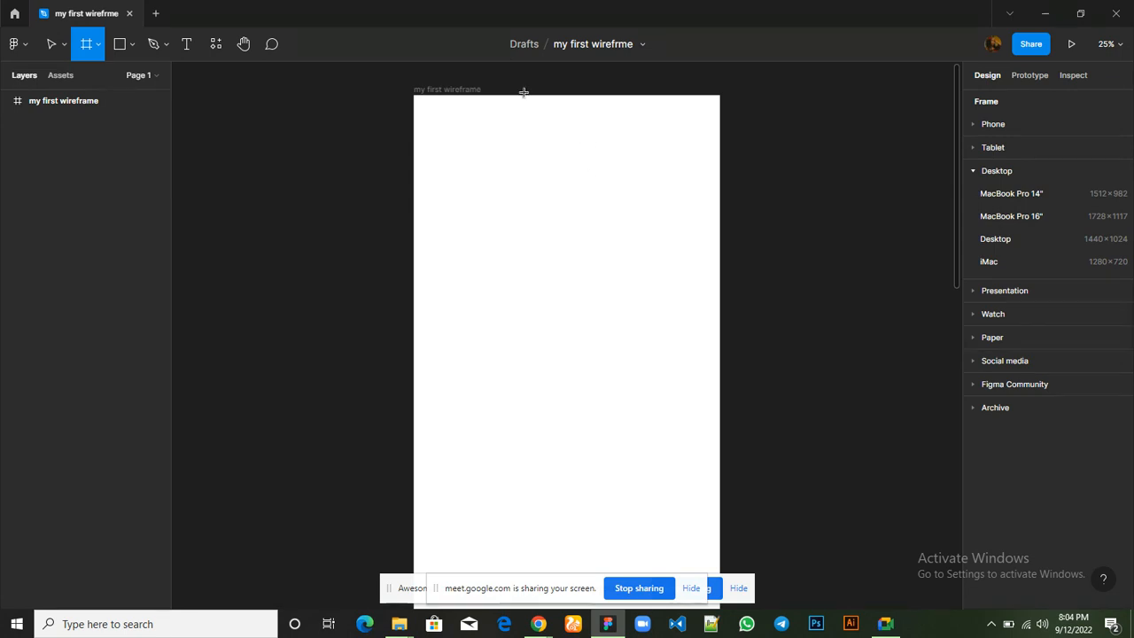
# Shorten the "my first wireframe" frame to a height of about 6435 by moving its bottom edge up with the Move tool
pyautogui.scroll(-2, 527, 100)
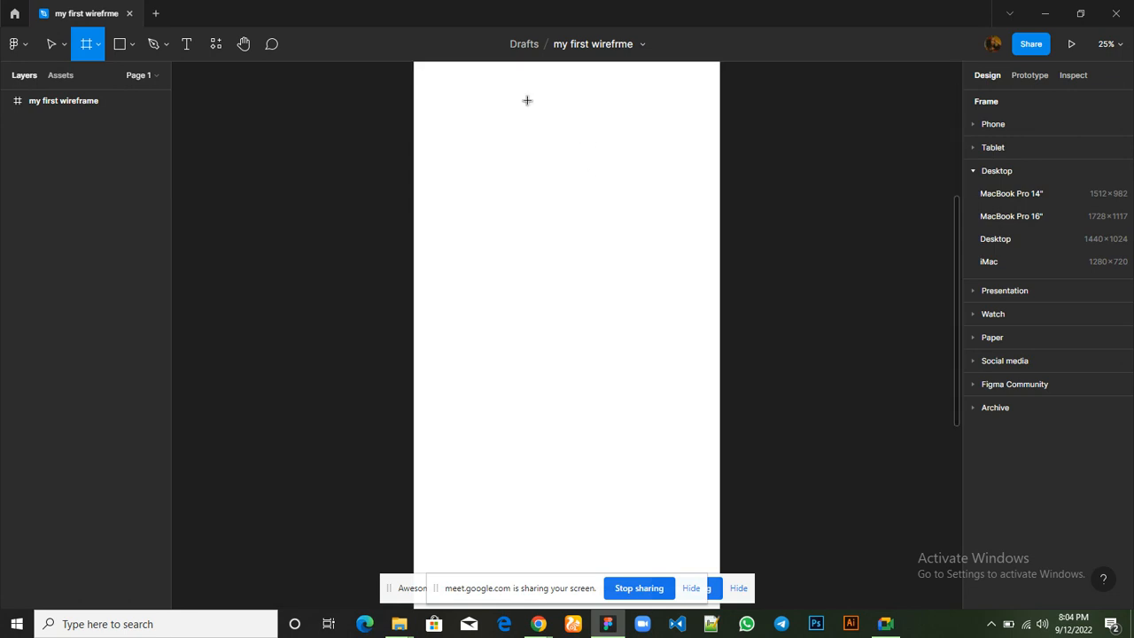
pyautogui.scroll(-6, 527, 100)
pyautogui.scroll(2, 527, 100)
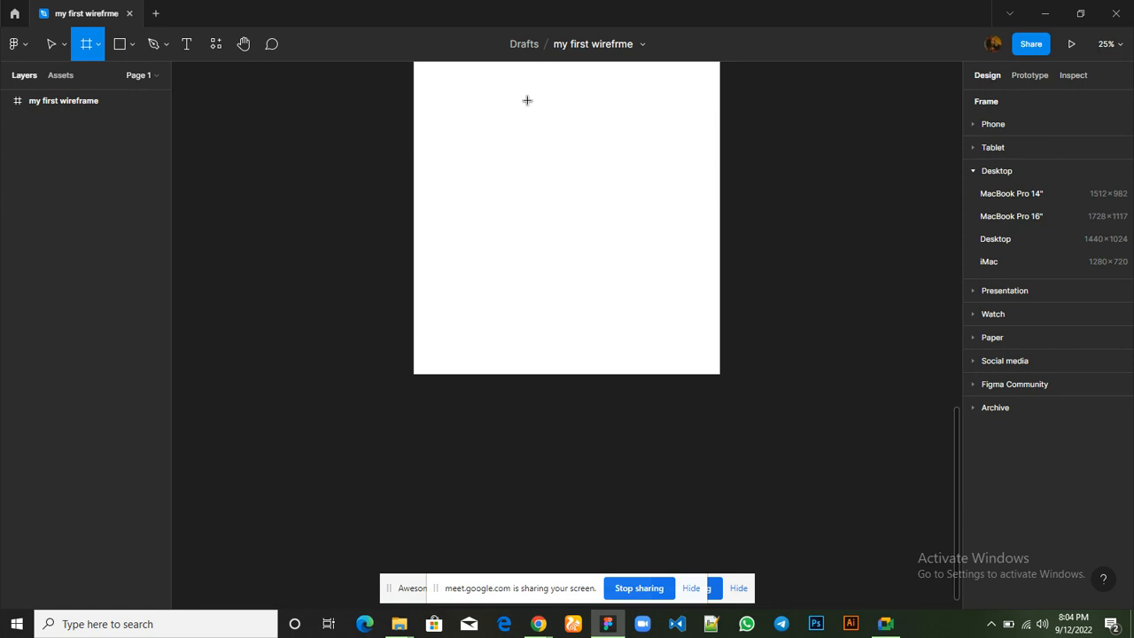
pyautogui.click(52, 47)
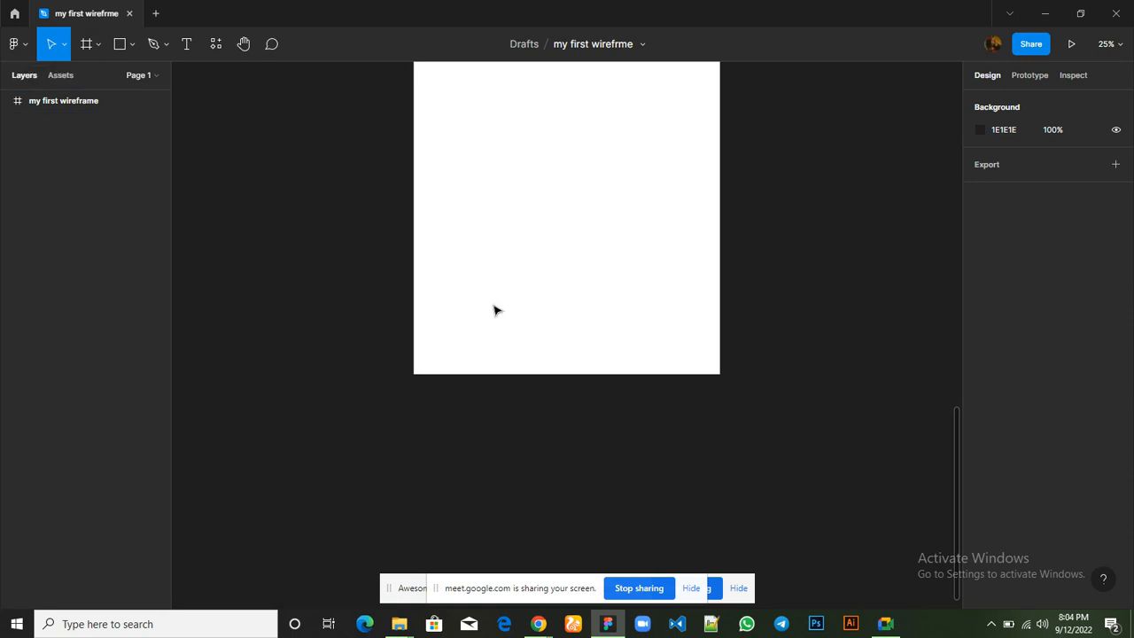
pyautogui.click(572, 375)
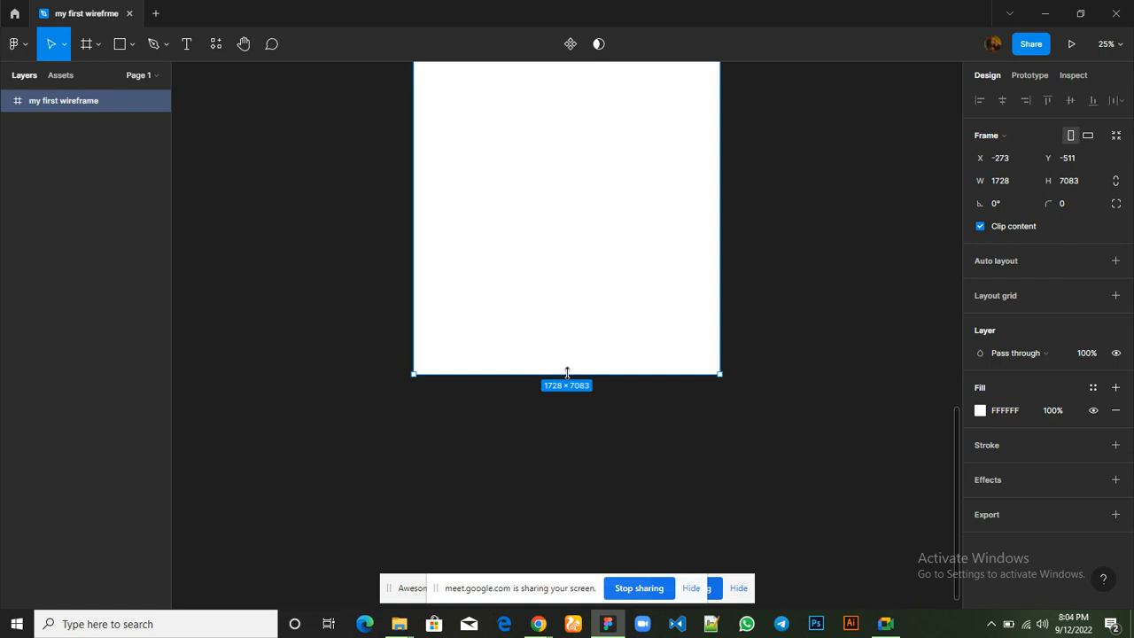
pyautogui.moveTo(567, 373); pyautogui.dragTo(552, 258)
pyautogui.scroll(10, 552, 258)
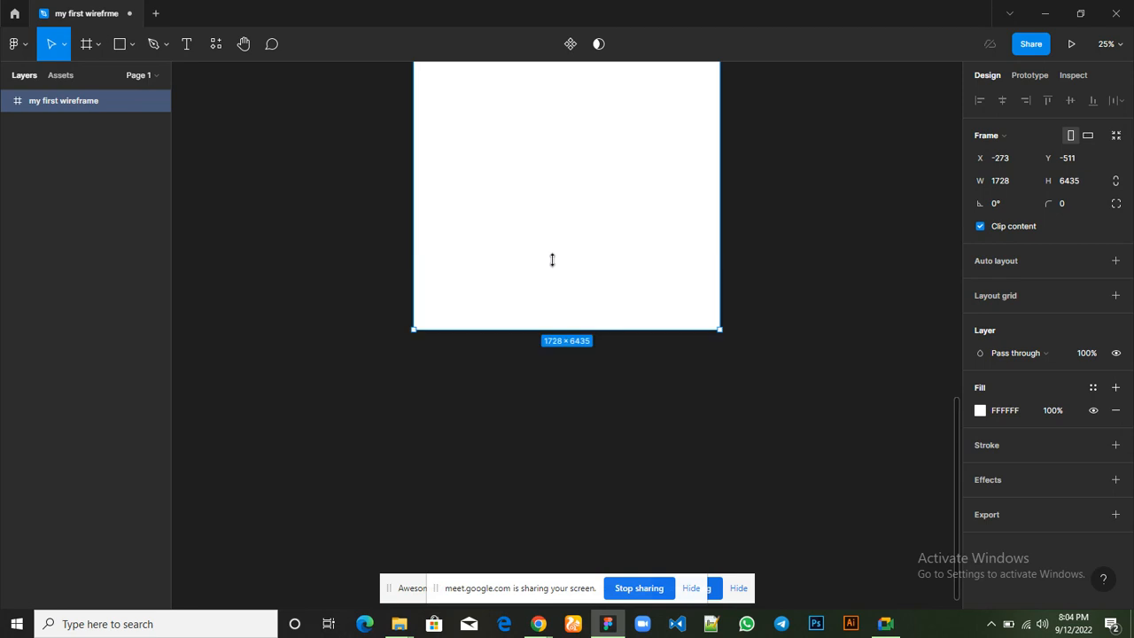
pyautogui.scroll(4, 554, 265)
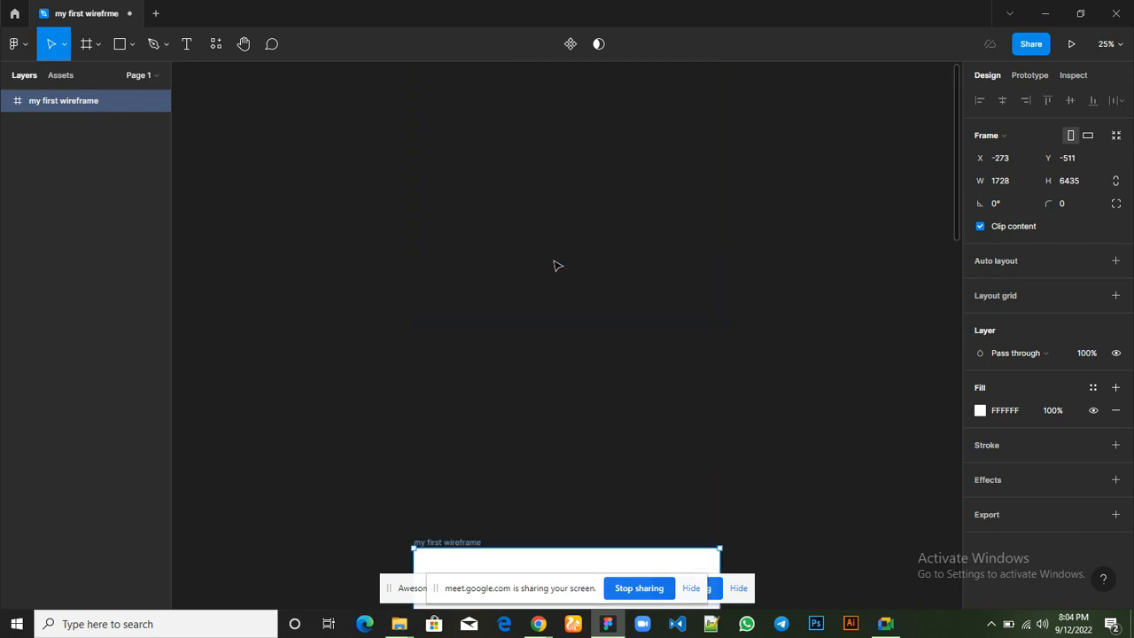
pyautogui.scroll(-8, 556, 264)
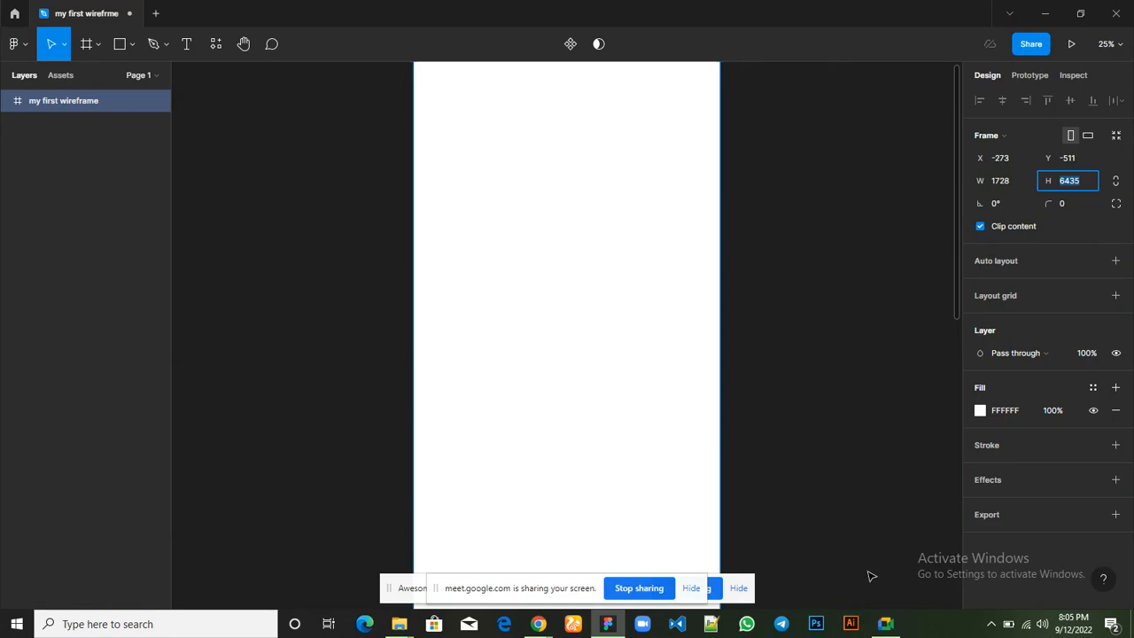
# Check the Google Meet call window, return to Figma, and deselect the frame
pyautogui.moveTo(885, 624)
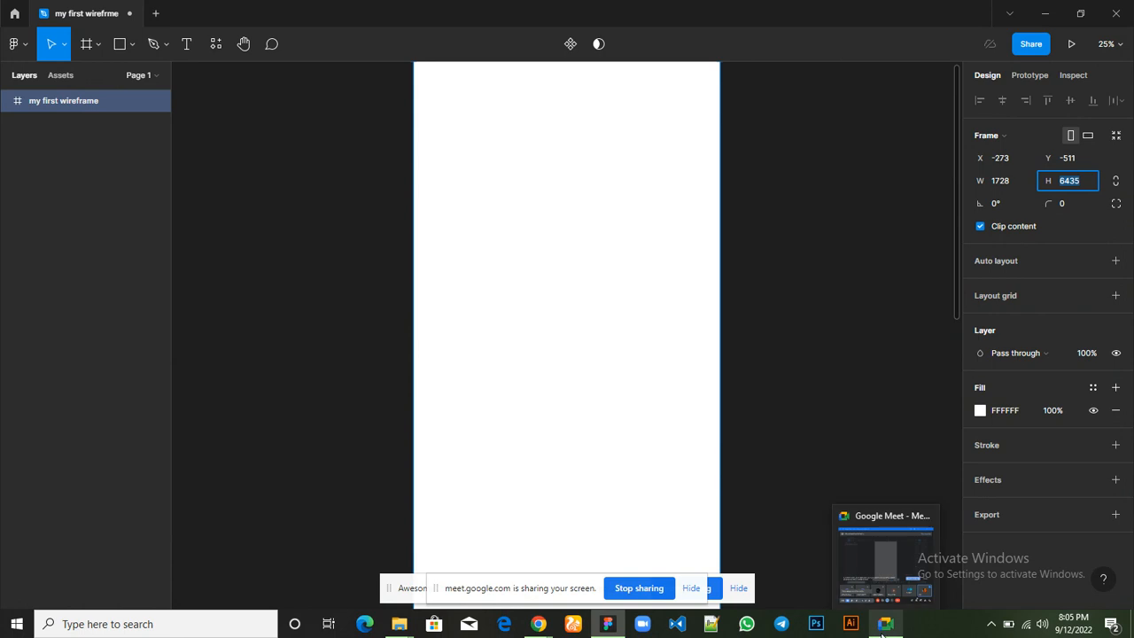
pyautogui.click(874, 570)
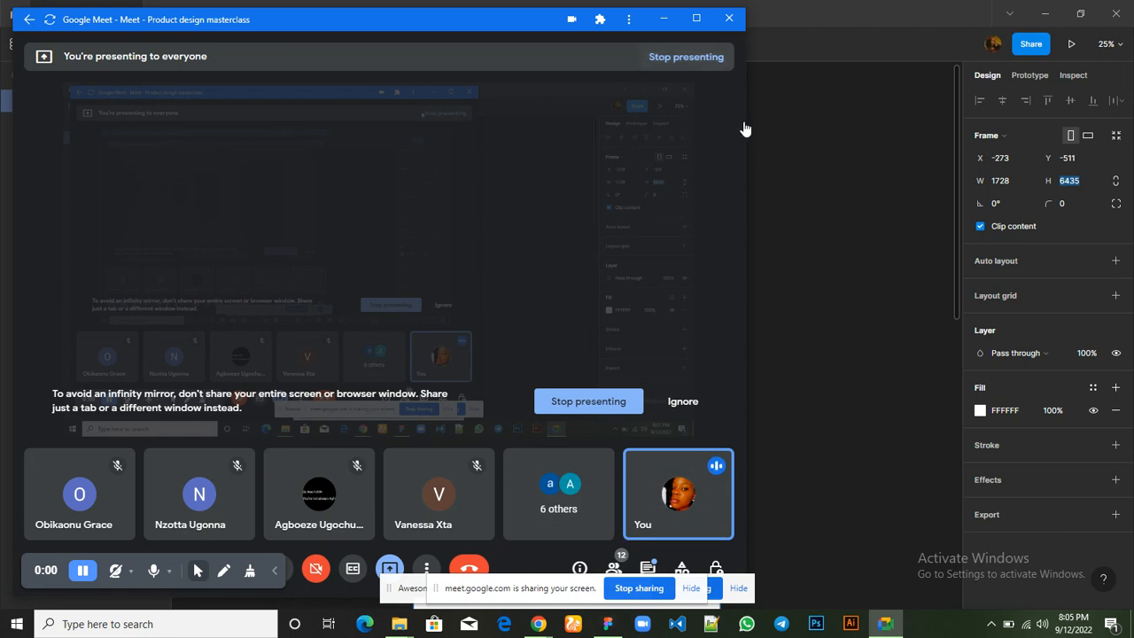
pyautogui.click(853, 185)
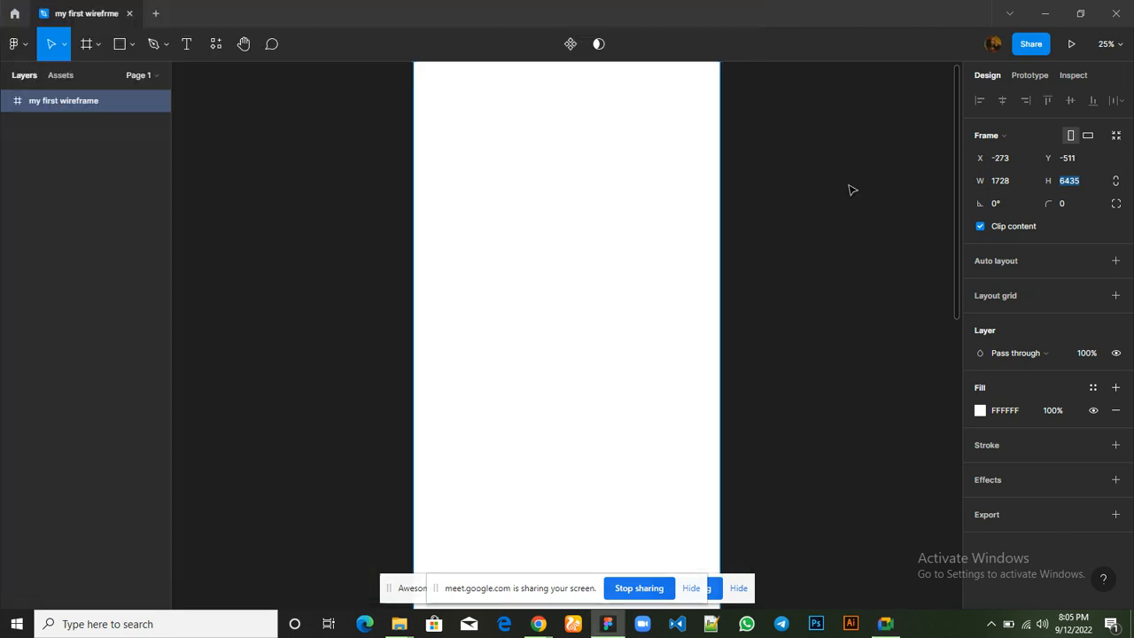
pyautogui.click(405, 79)
pyautogui.scroll(3, 405, 79)
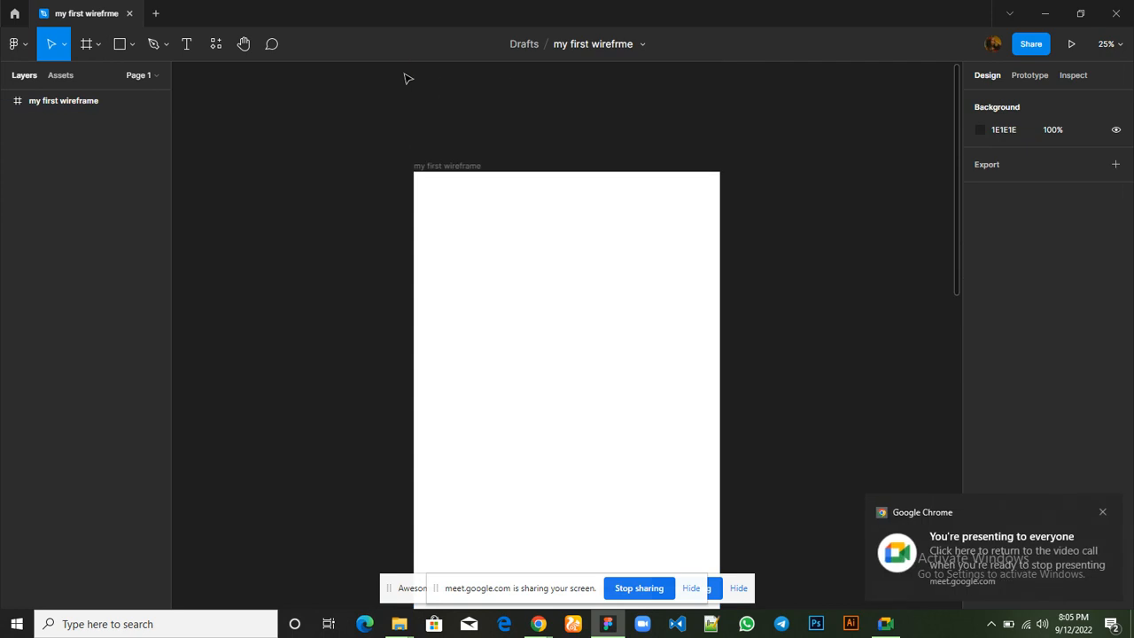
# Activate the Frame tool and collapse and re-expand the Desktop group of frame presets
pyautogui.click(86, 47)
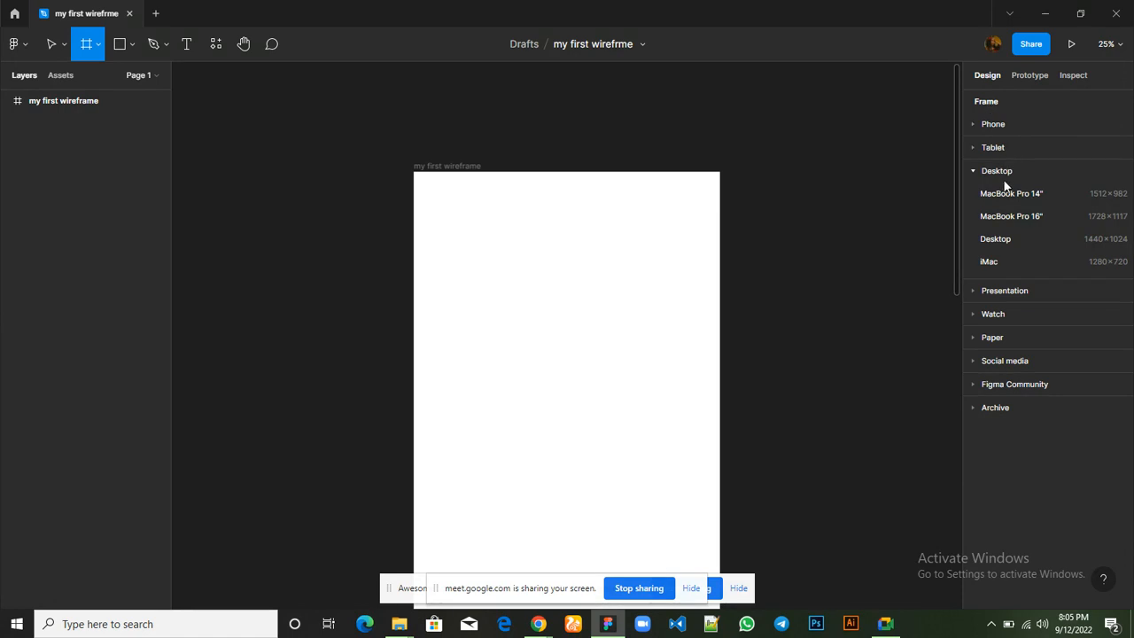
pyautogui.click(973, 171)
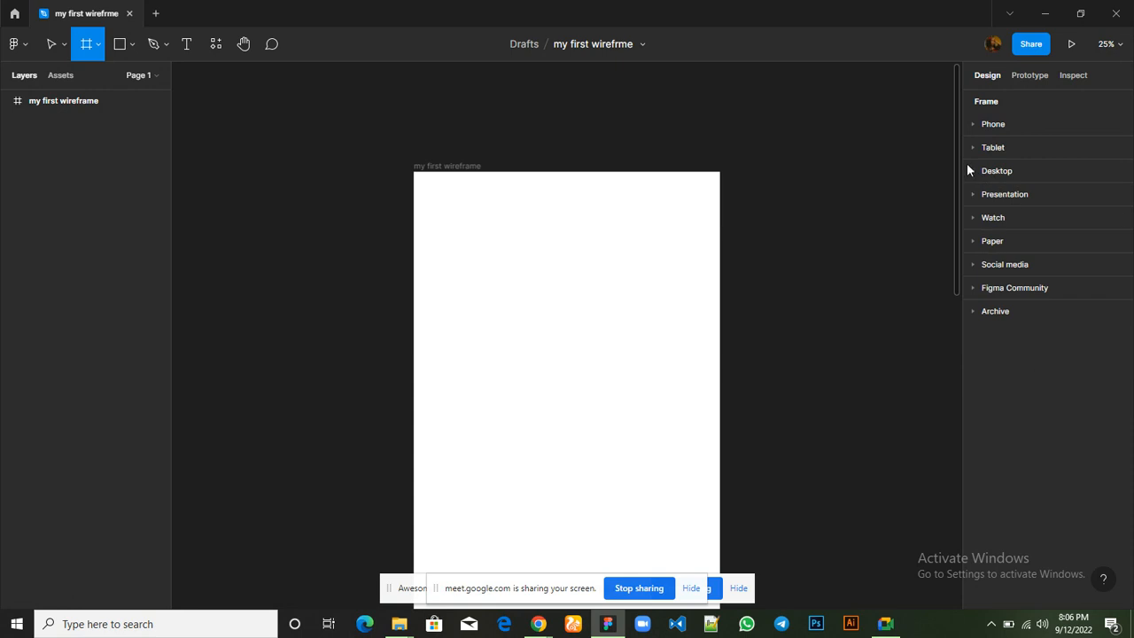
pyautogui.click(974, 171)
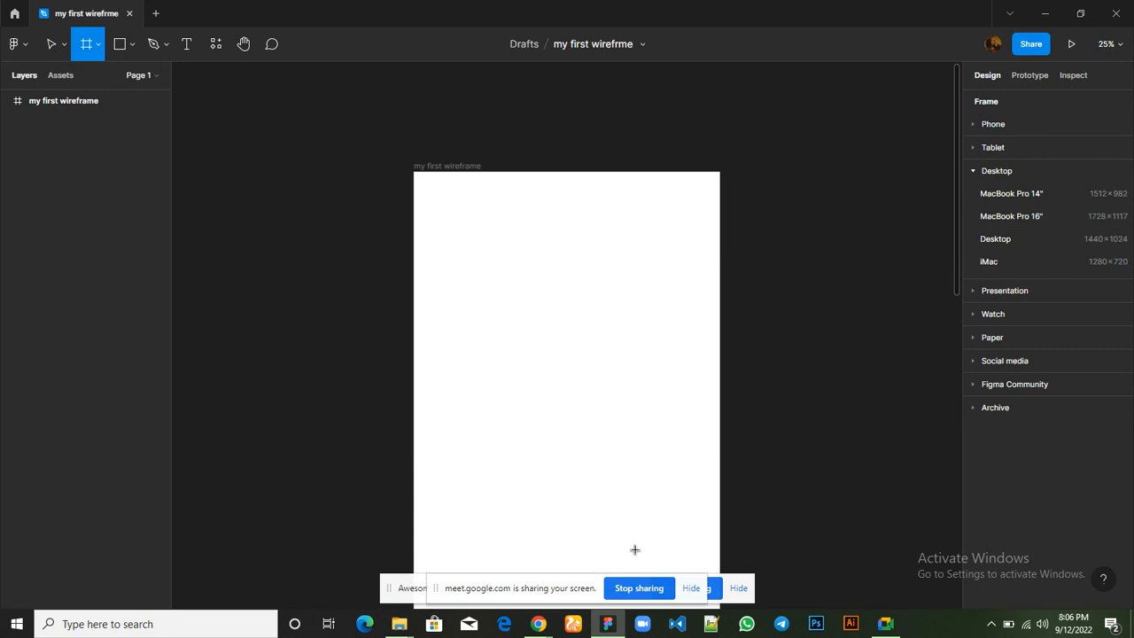
# Switch to the Google Meet call and read the in-call messages, closing the chat when done
pyautogui.moveTo(879, 625)
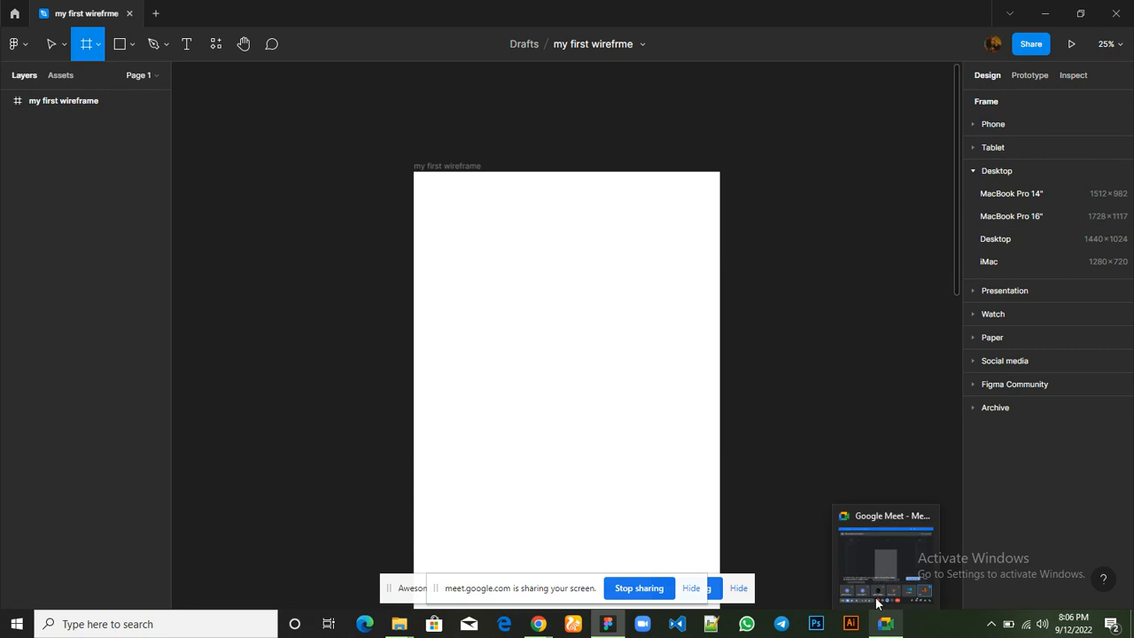
pyautogui.click(872, 547)
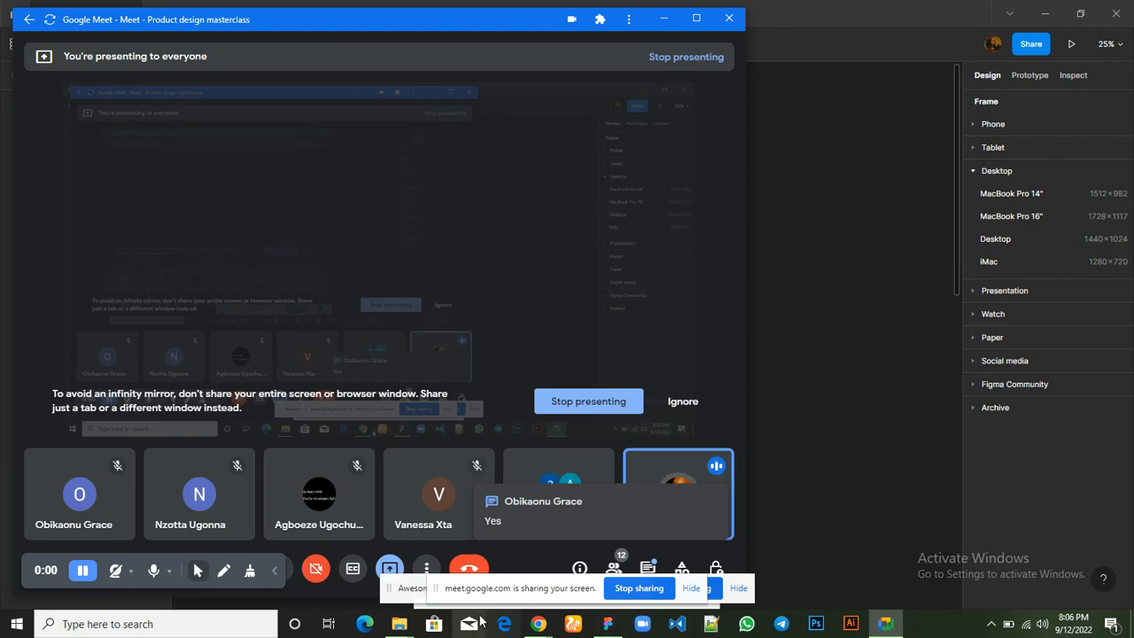
pyautogui.moveTo(543, 626)
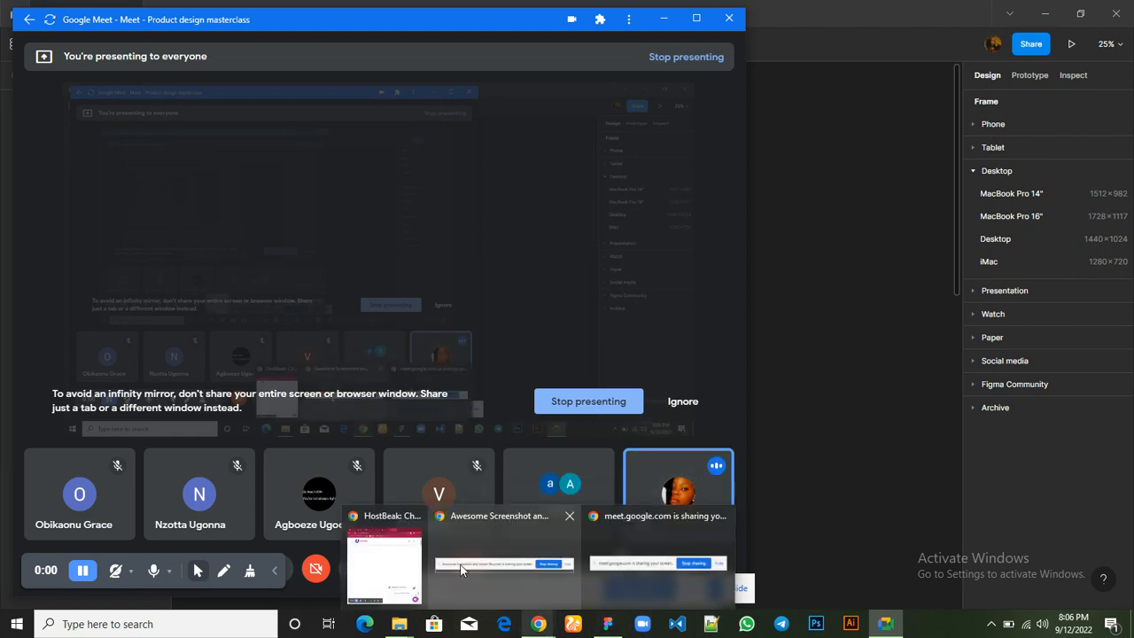
pyautogui.moveTo(387, 554)
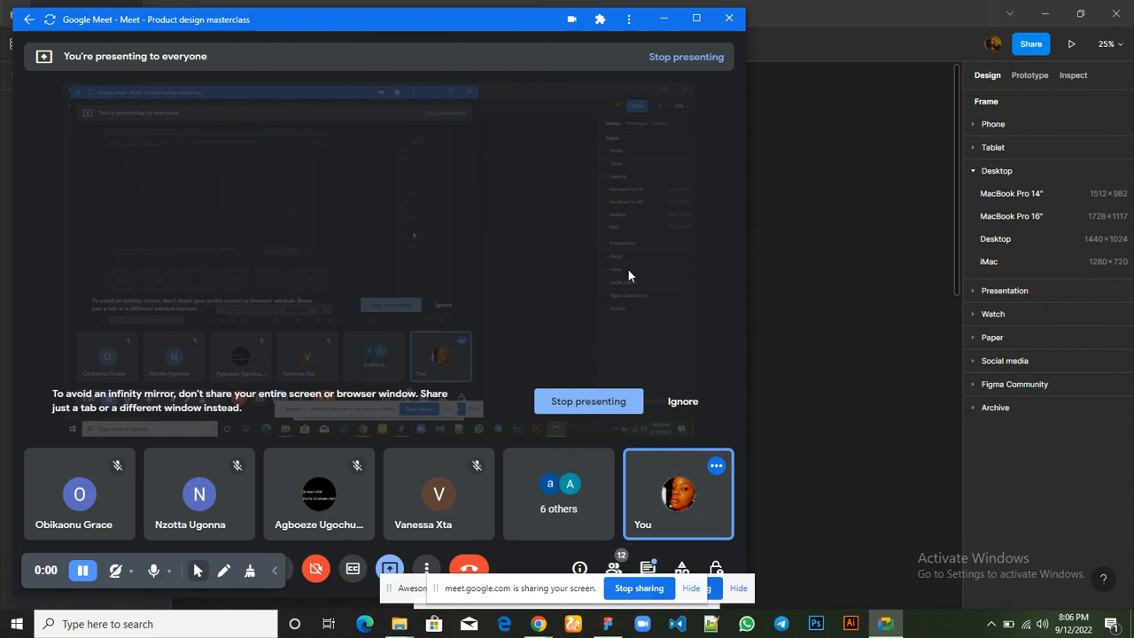
pyautogui.click(647, 568)
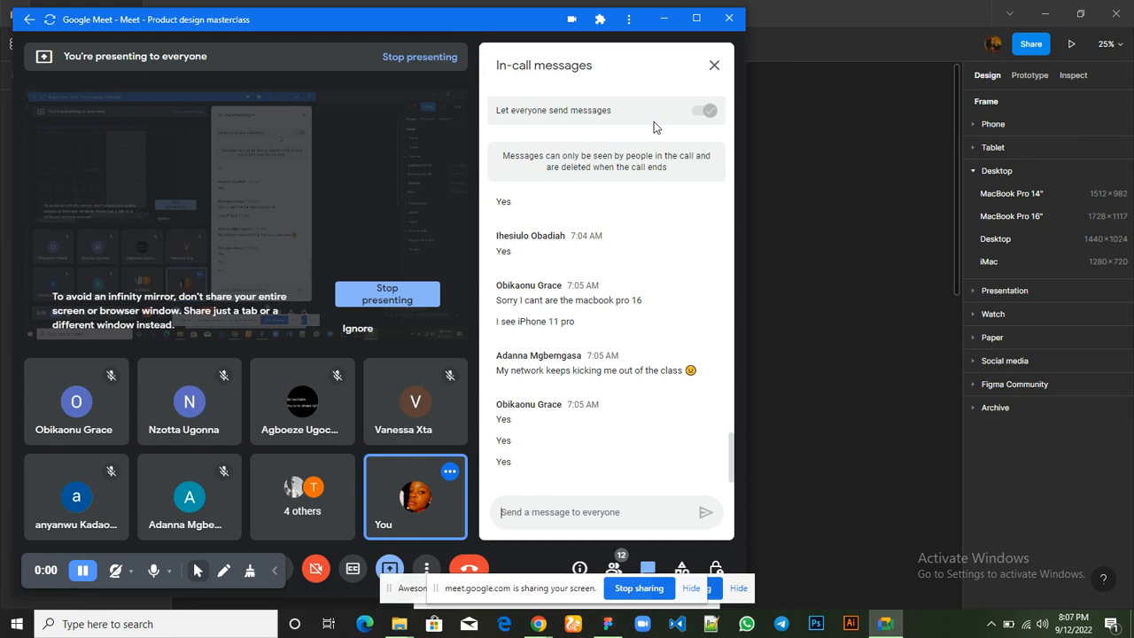
pyautogui.click(713, 69)
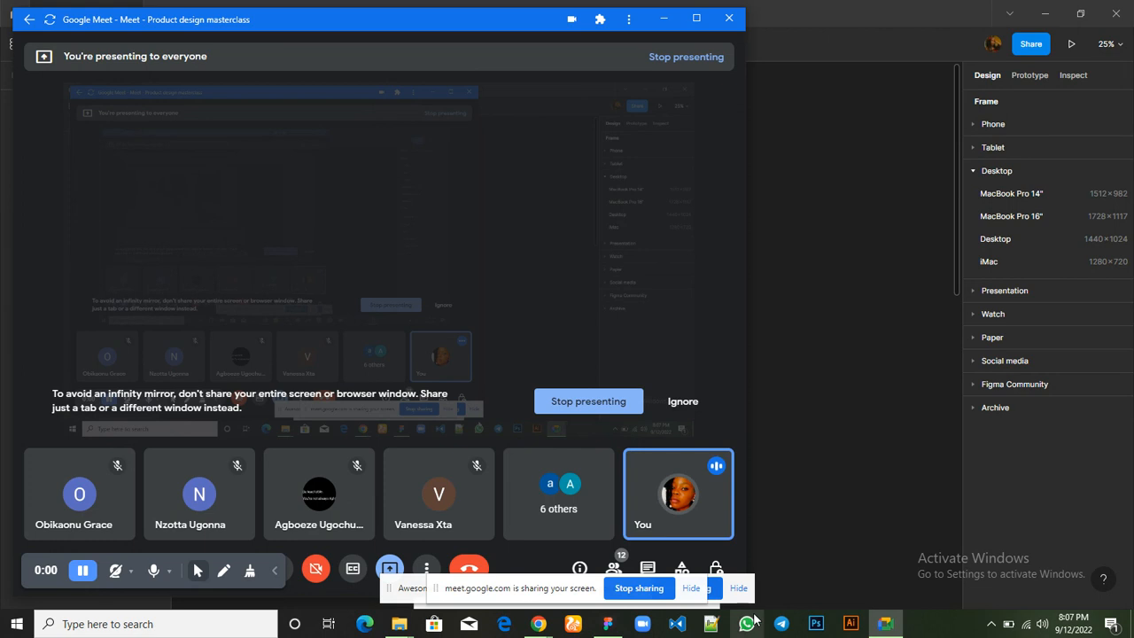
# Switch to Figma, look over the empty frame, and reactivate the Move tool
pyautogui.moveTo(616, 626)
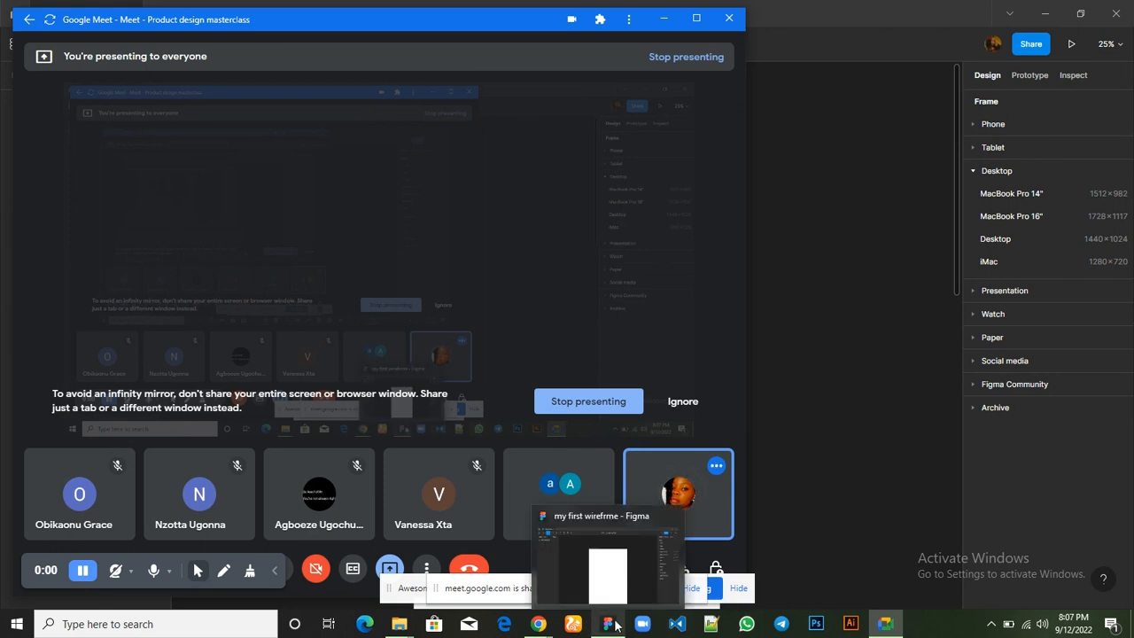
pyautogui.click(616, 582)
pyautogui.scroll(-3, 541, 305)
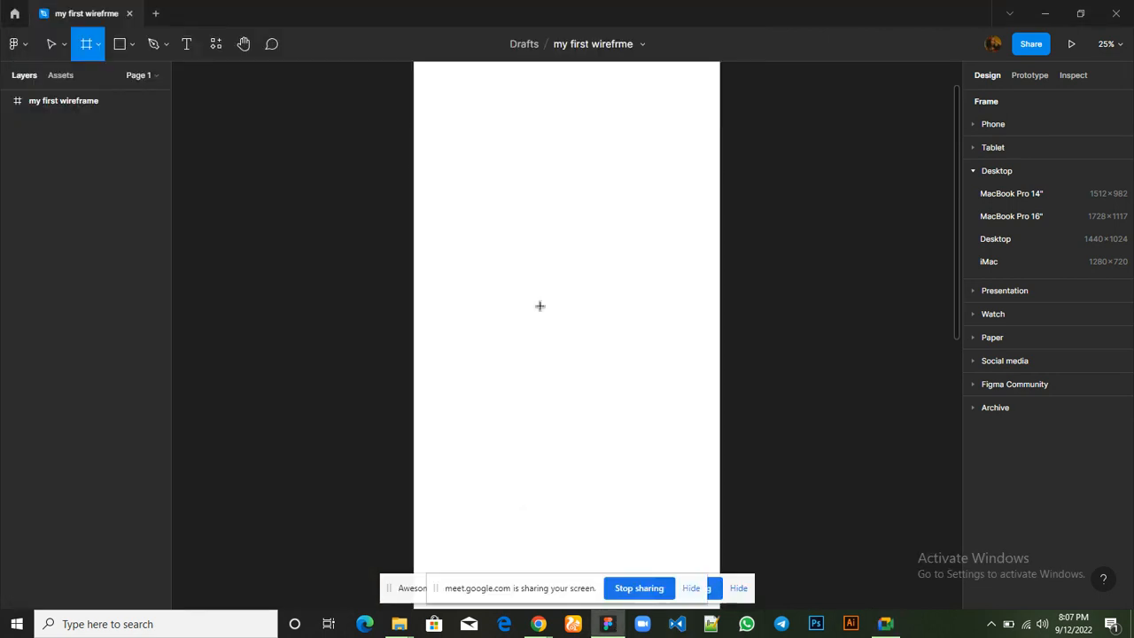
pyautogui.scroll(4, 541, 305)
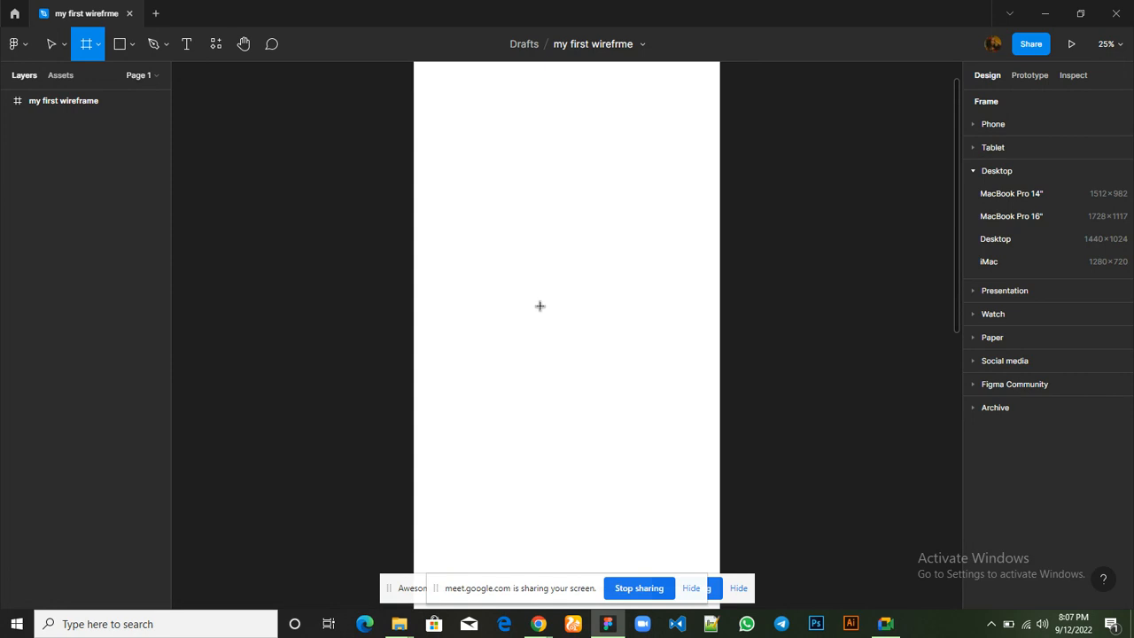
pyautogui.click(51, 49)
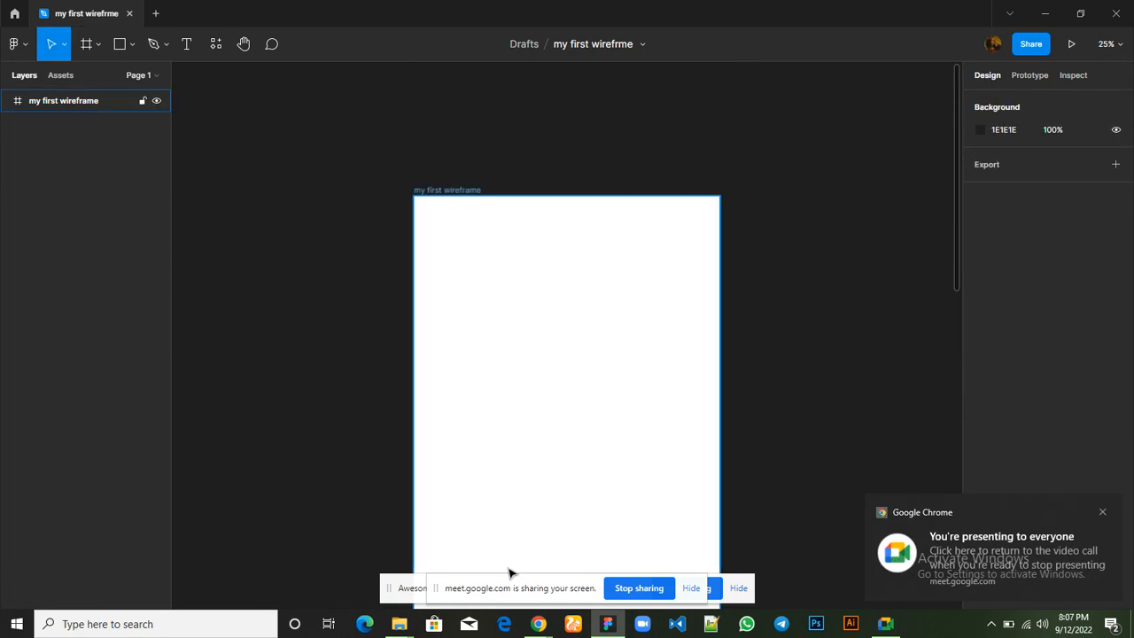
# Switch to Chrome and maximize the window to view the Hostbeak homepage as the wireframe reference
pyautogui.moveTo(541, 624)
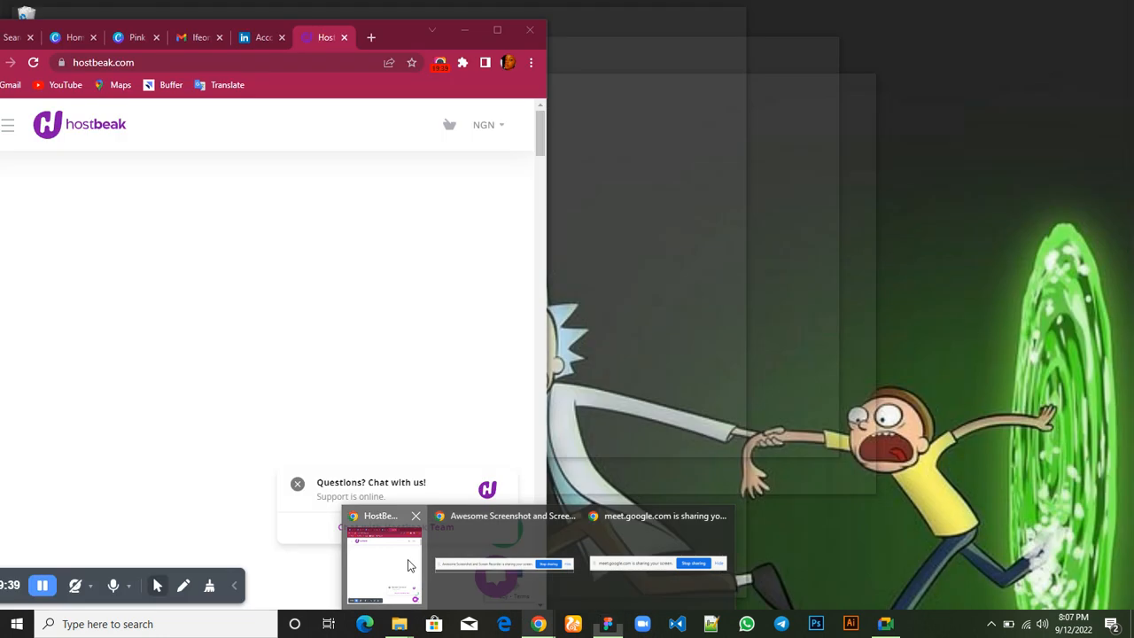
pyautogui.click(407, 565)
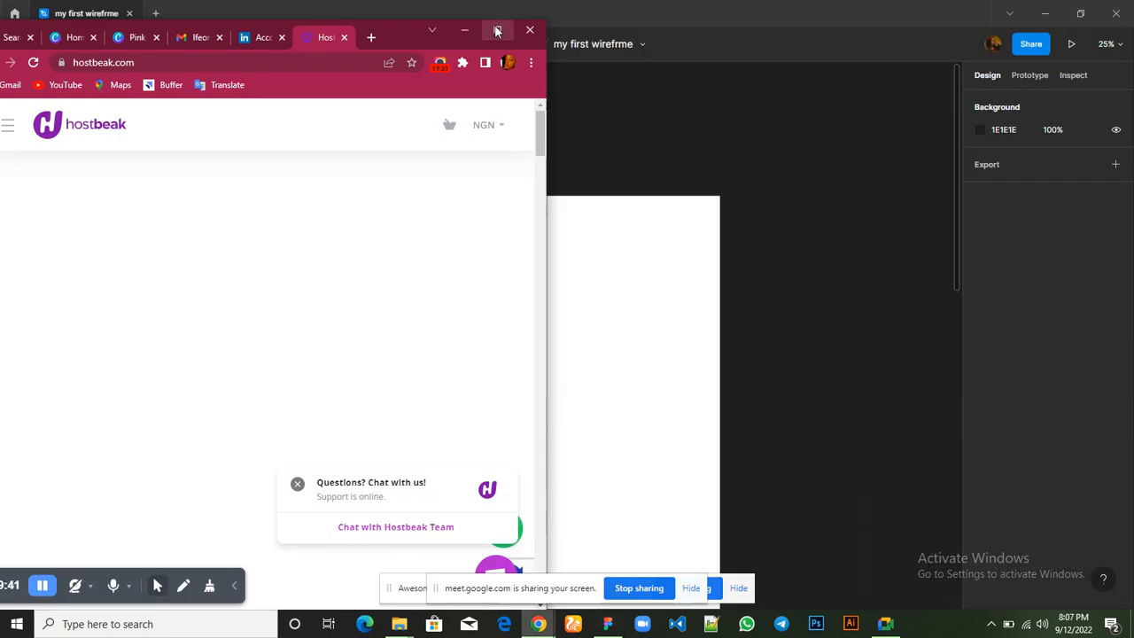
pyautogui.doubleClick(495, 25)
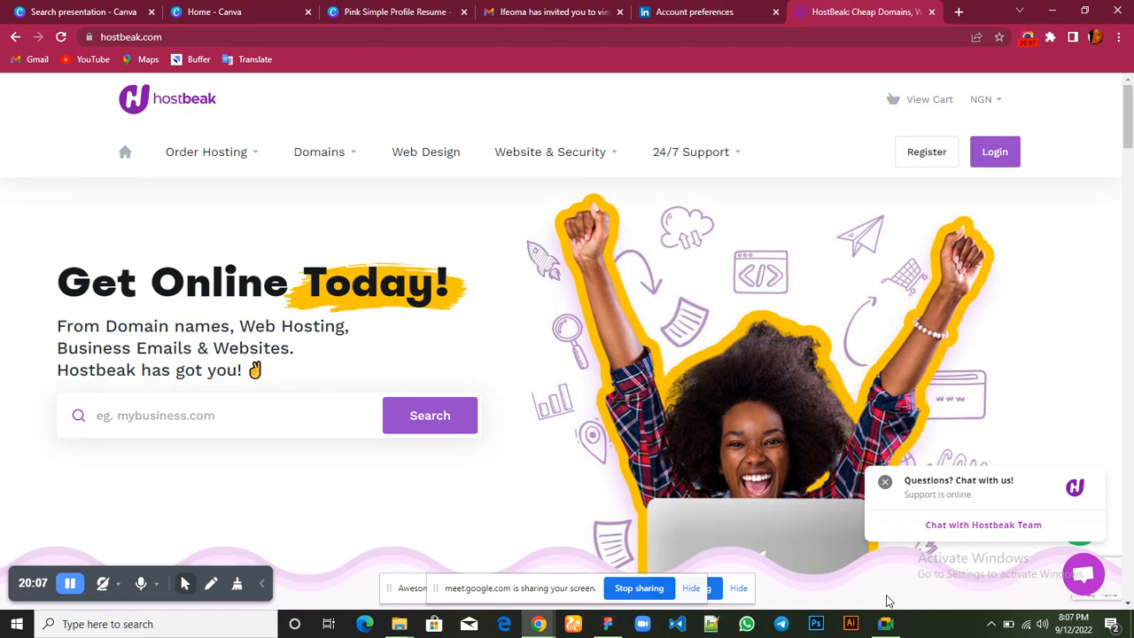
# Return to Figma and draw a rectangle about 333 × 100 in the top-left corner of the "my first wireframe" frame
pyautogui.moveTo(602, 626)
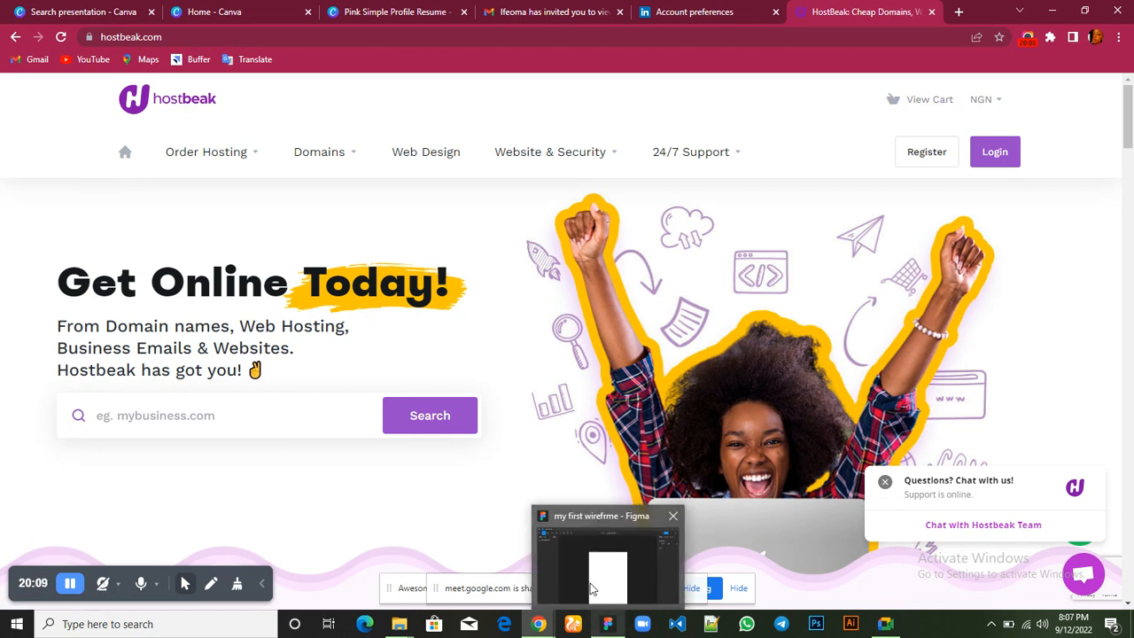
pyautogui.click(590, 583)
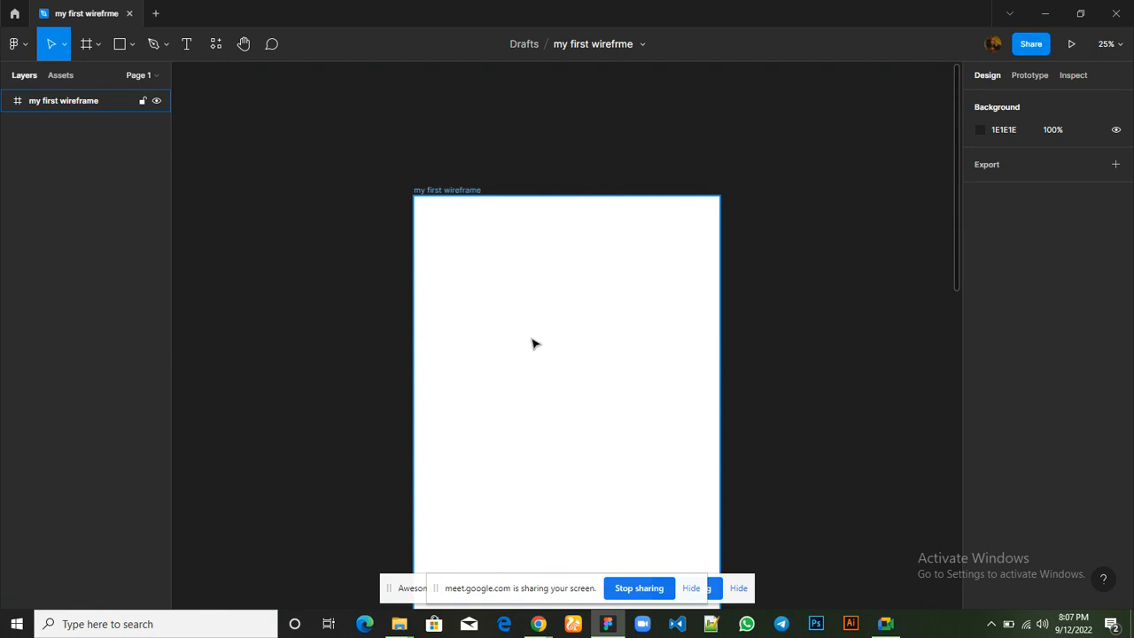
pyautogui.click(420, 165)
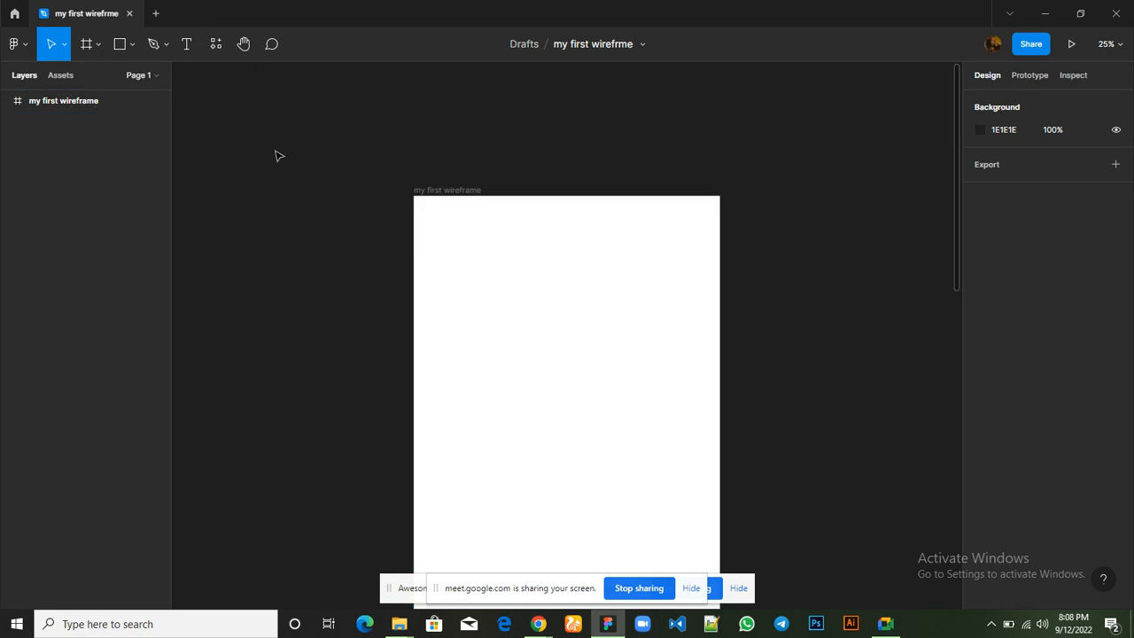
pyautogui.click(122, 46)
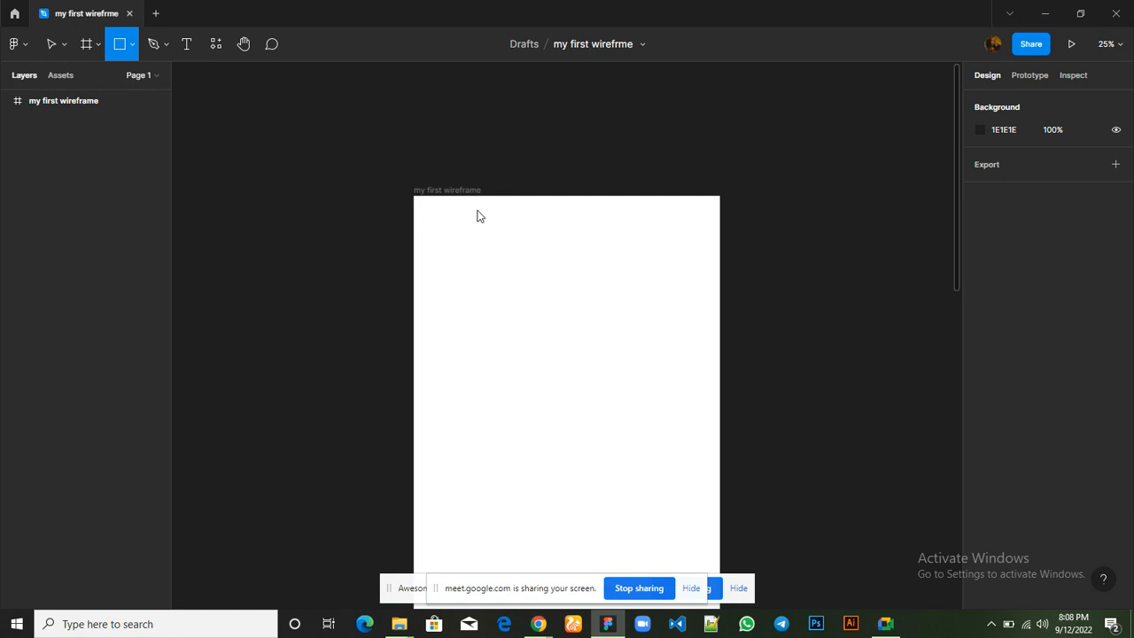
pyautogui.moveTo(414, 203); pyautogui.dragTo(481, 215)
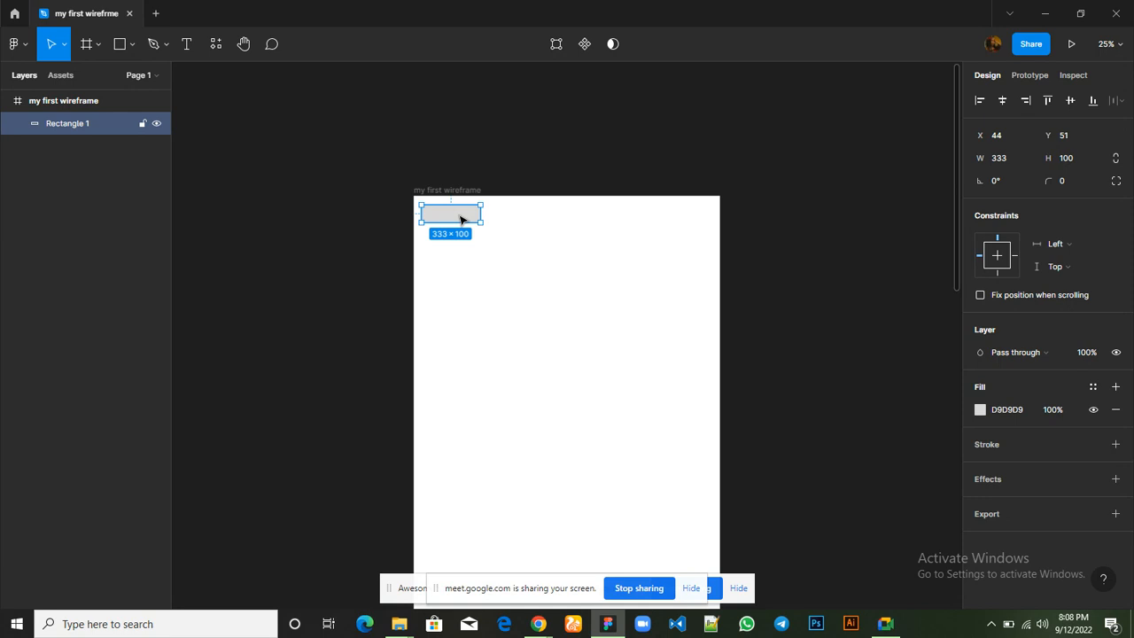
# Duplicate the 333 × 100 rectangle into the frame's top-right corner and narrow the copy to about 120 × 100, level with the original
pyautogui.hotkey('ctrl', 'd')
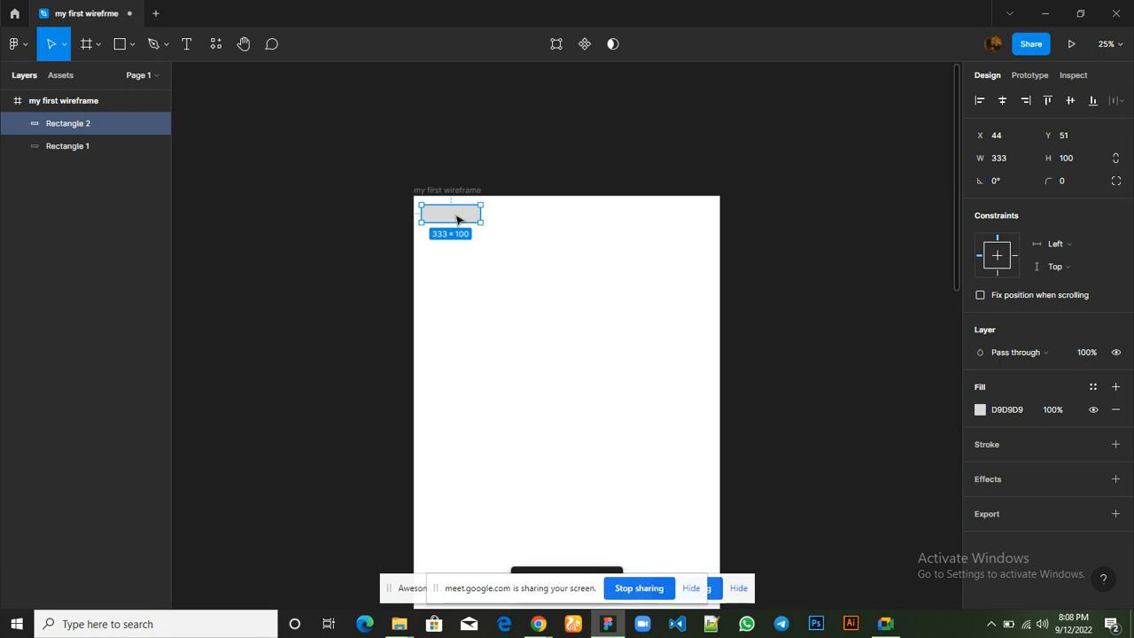
pyautogui.moveTo(456, 220); pyautogui.dragTo(687, 212)
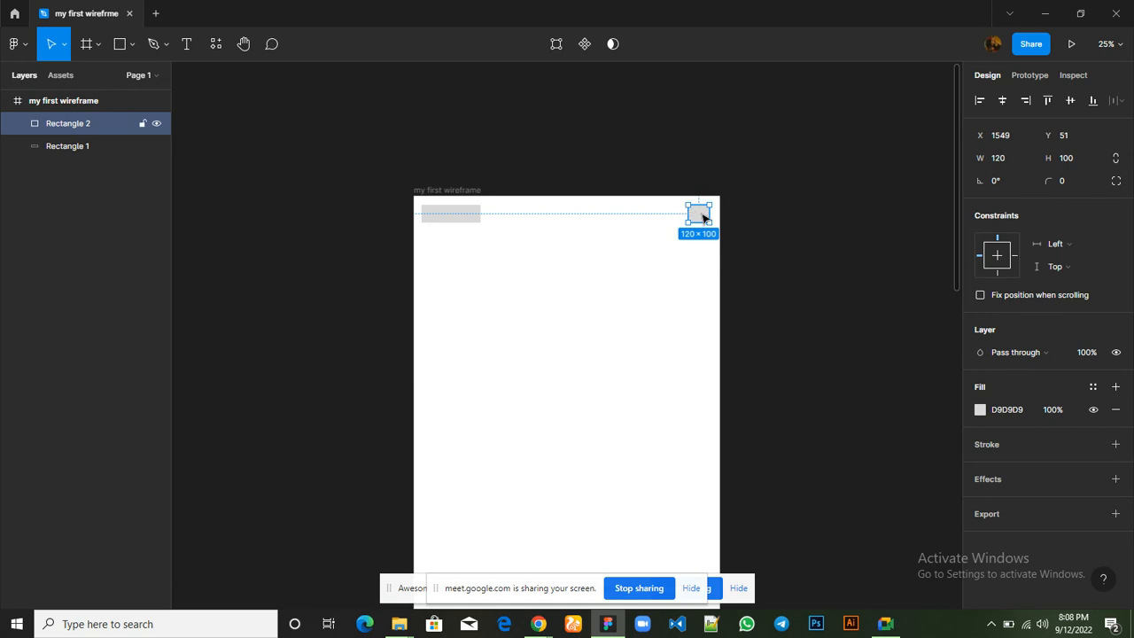
# Duplicate the 120 × 100 rectangle, place the copy just left of it in the header row, and widen it to about 237 × 100
pyautogui.hotkey('ctrl', 'd')
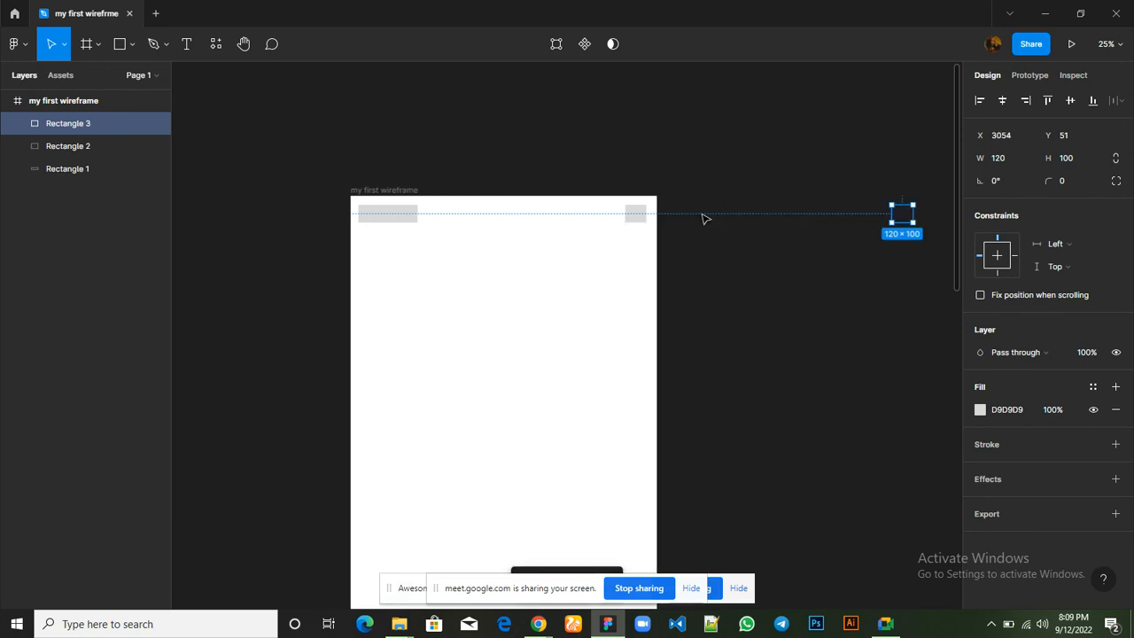
pyautogui.moveTo(903, 217); pyautogui.dragTo(604, 220)
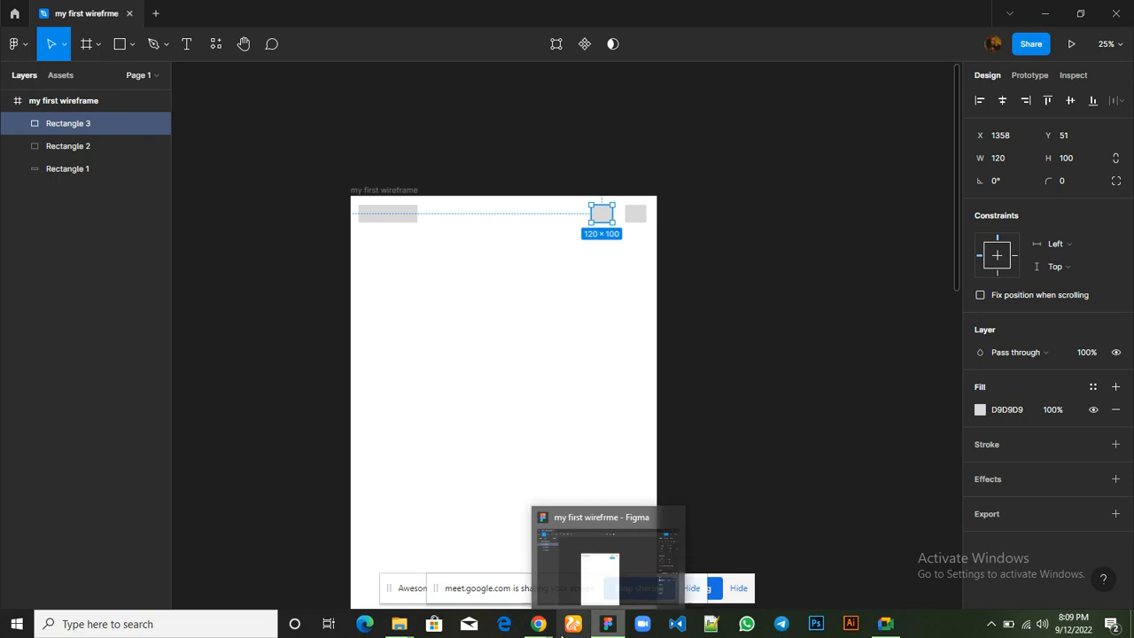
pyautogui.moveTo(539, 624)
pyautogui.moveTo(416, 569)
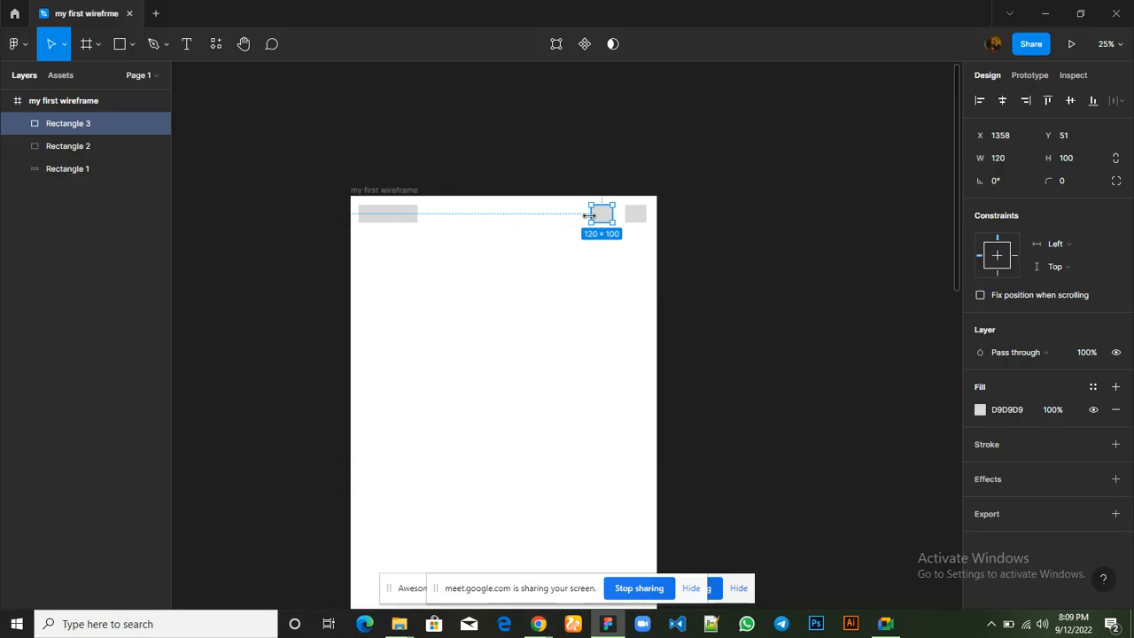
pyautogui.moveTo(589, 216); pyautogui.dragTo(570, 216)
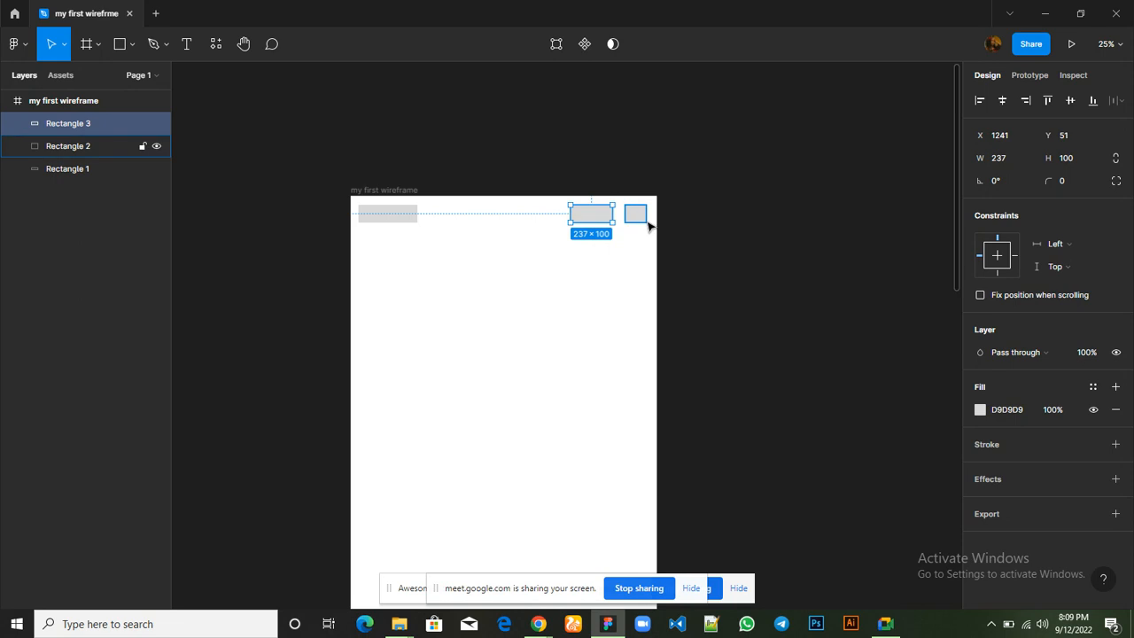
pyautogui.click(582, 291)
pyautogui.scroll(-3, 582, 290)
pyautogui.scroll(2, 582, 291)
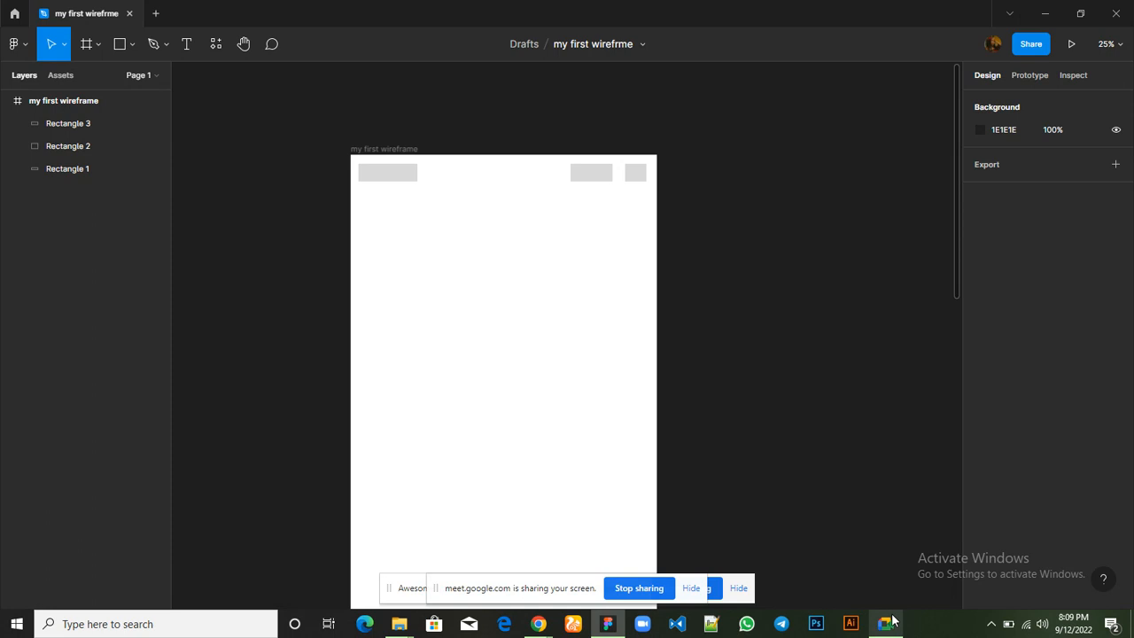
# Check the Google Meet call, and switch to Chrome to view the Hostbeak homepage header as reference
pyautogui.moveTo(892, 620)
pyautogui.click(881, 550)
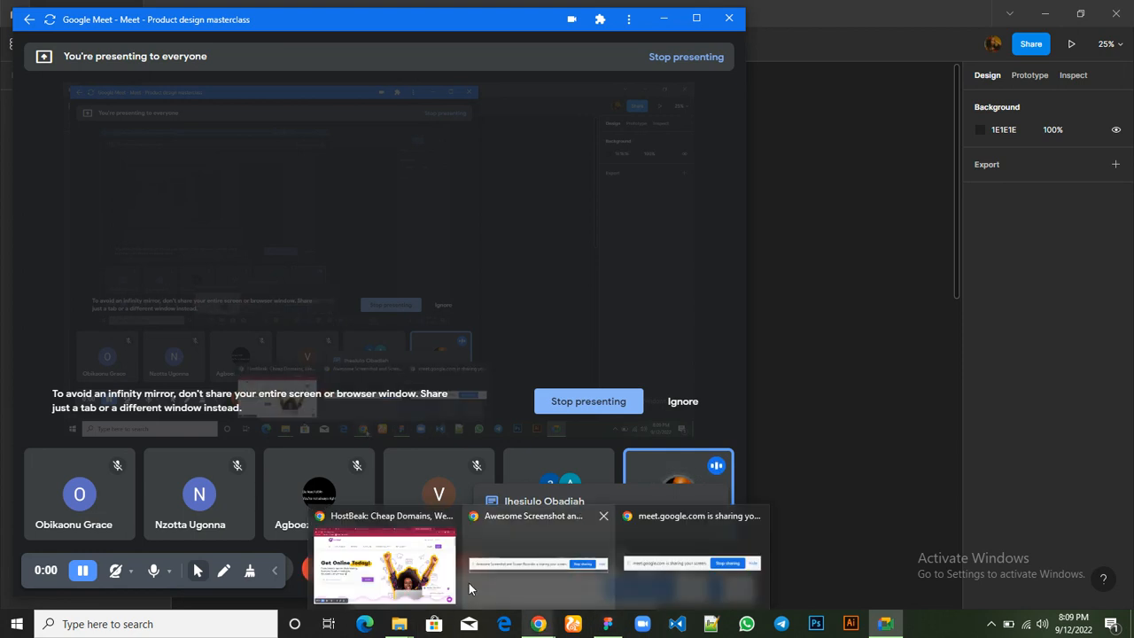
pyautogui.click(431, 574)
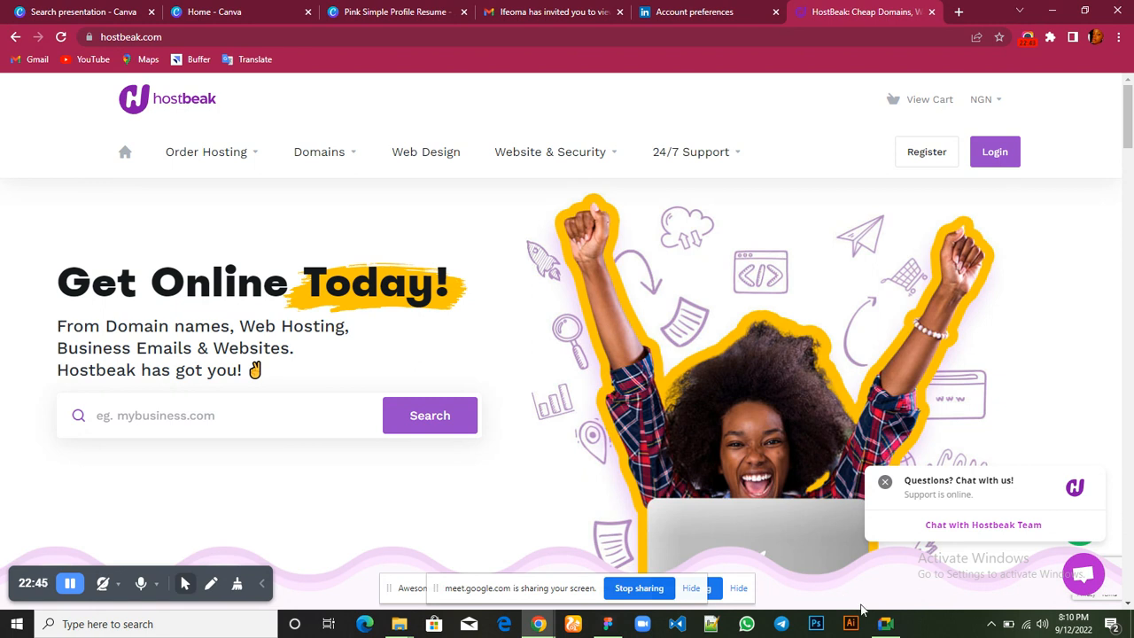
# Return to Figma and select each of the three header rectangles in turn, from the logo placeholder to the top-right block
pyautogui.moveTo(873, 624)
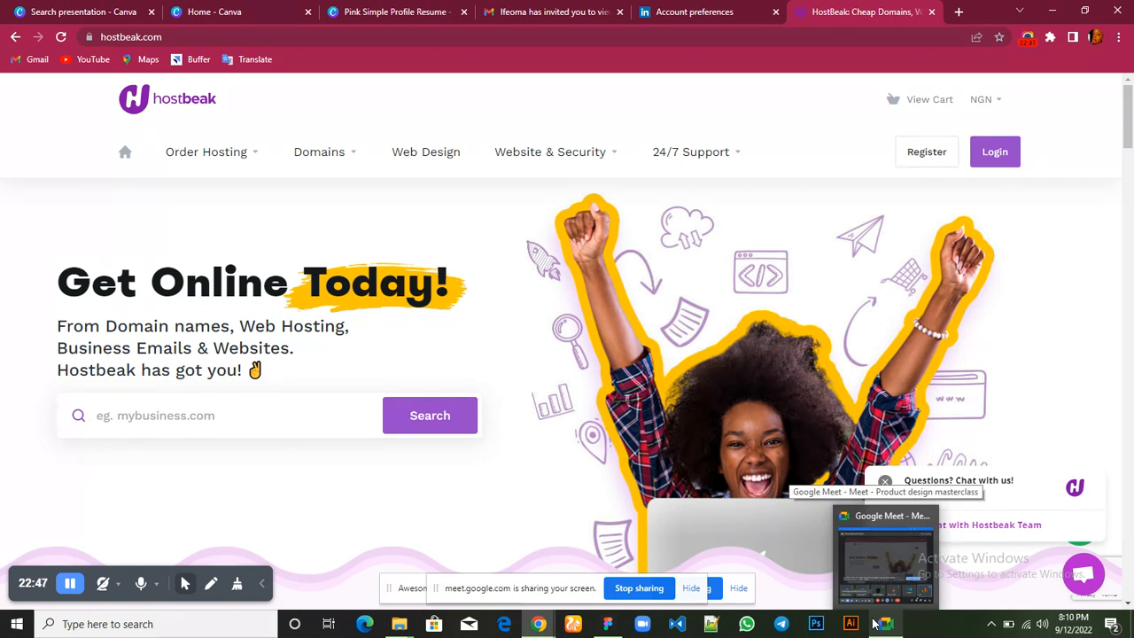
pyautogui.moveTo(608, 627)
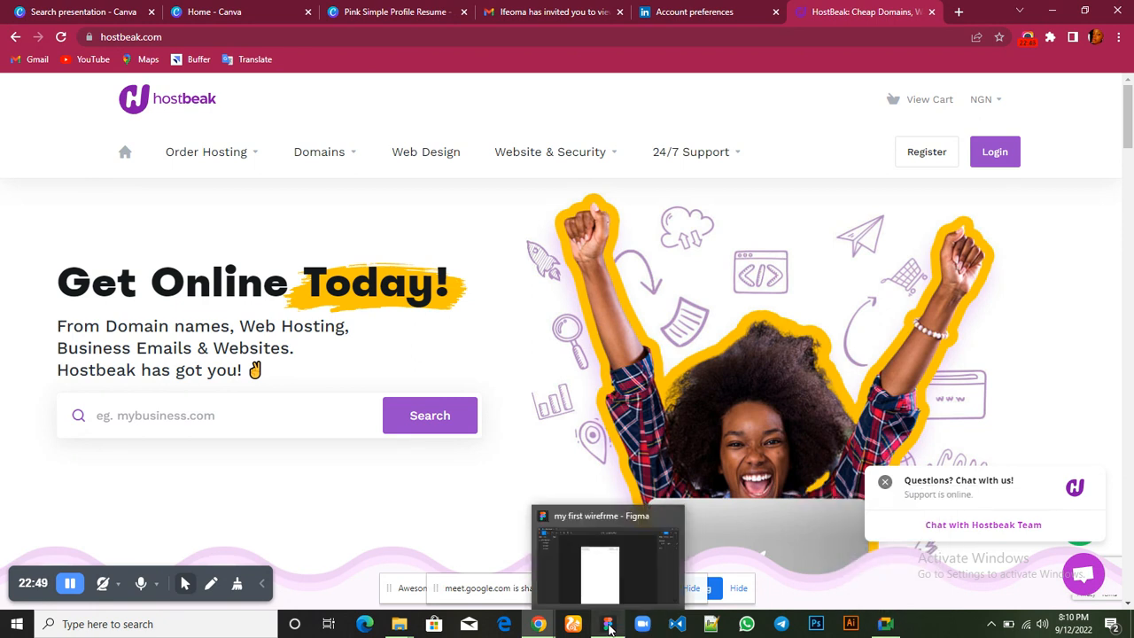
pyautogui.click(599, 574)
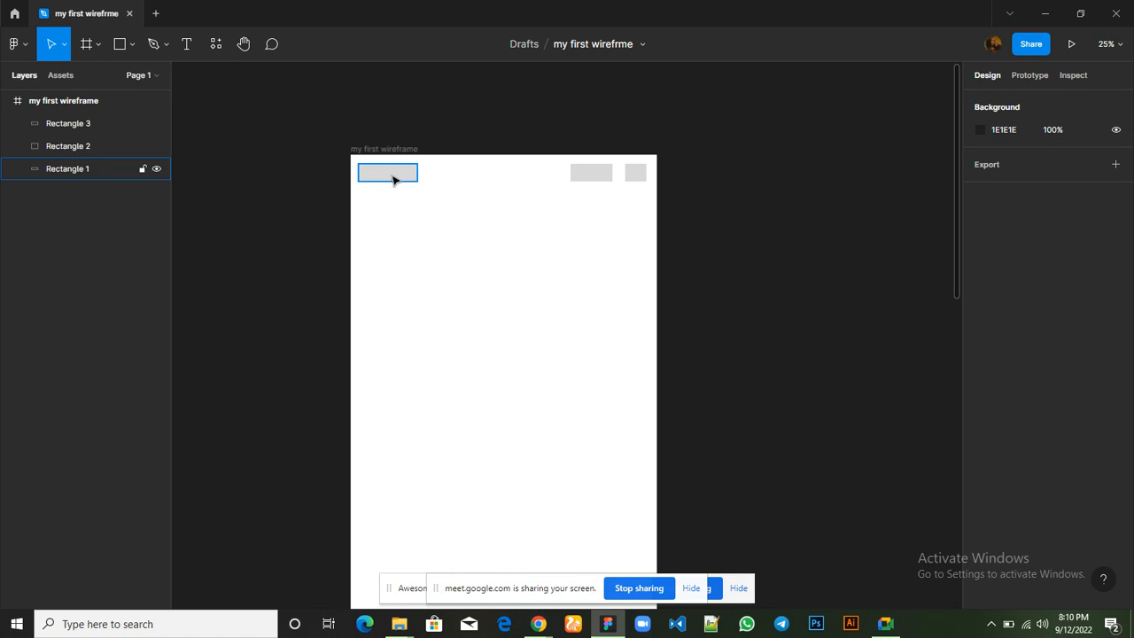
pyautogui.click(394, 180)
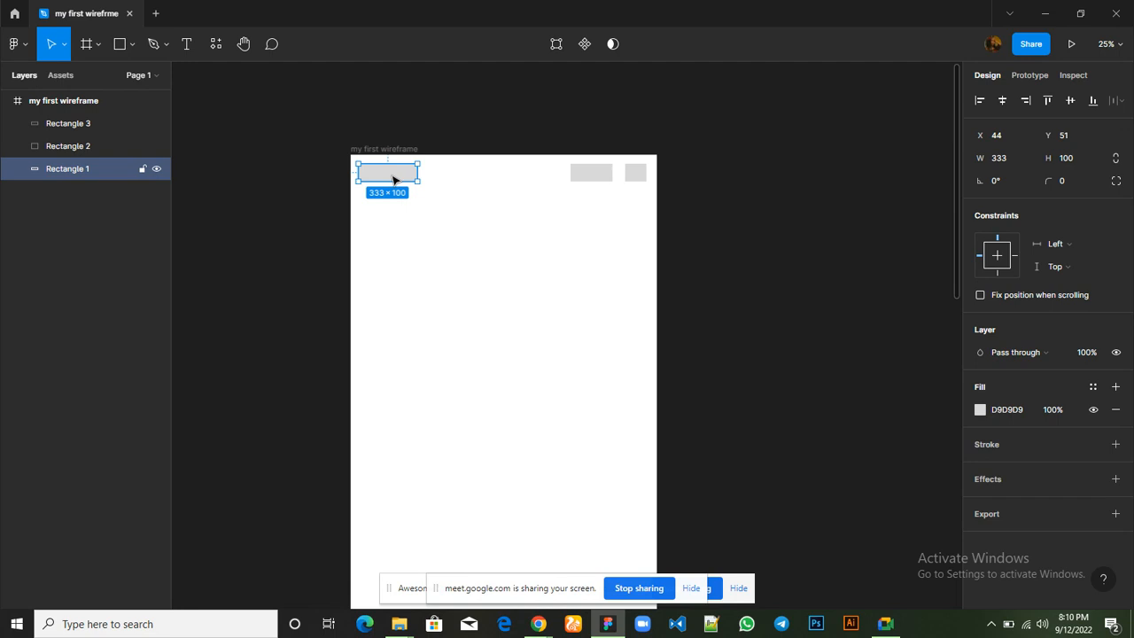
pyautogui.click(606, 174)
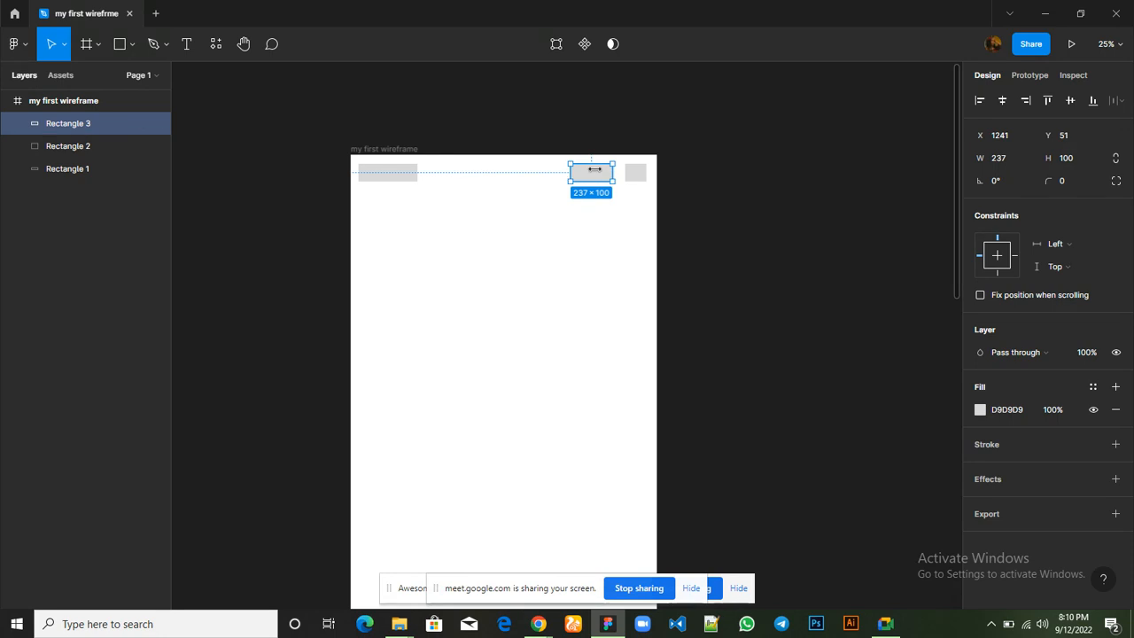
pyautogui.click(639, 182)
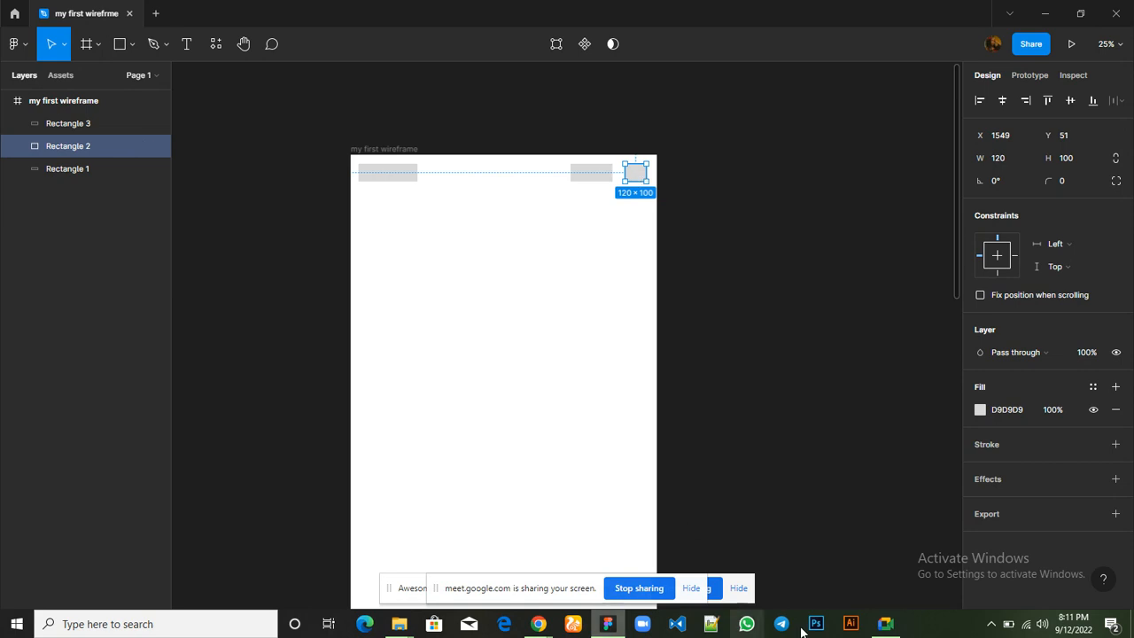
# Switch to the Google Meet call, mute and unmute the microphone, and open the in-call chat
pyautogui.moveTo(886, 630)
pyautogui.click(874, 567)
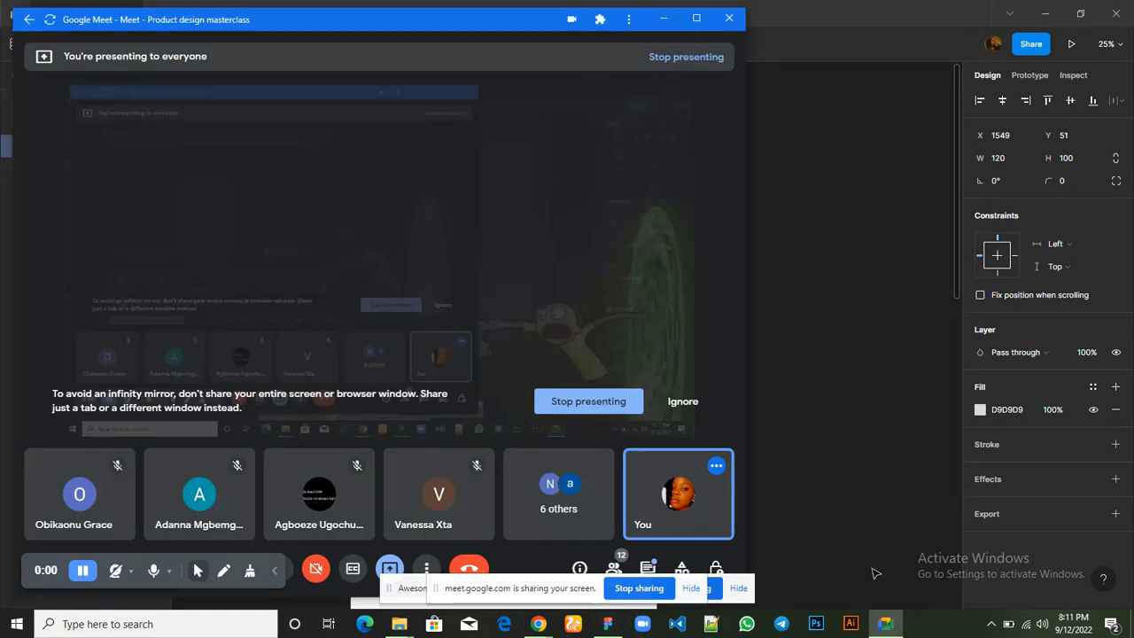
pyautogui.click(291, 575)
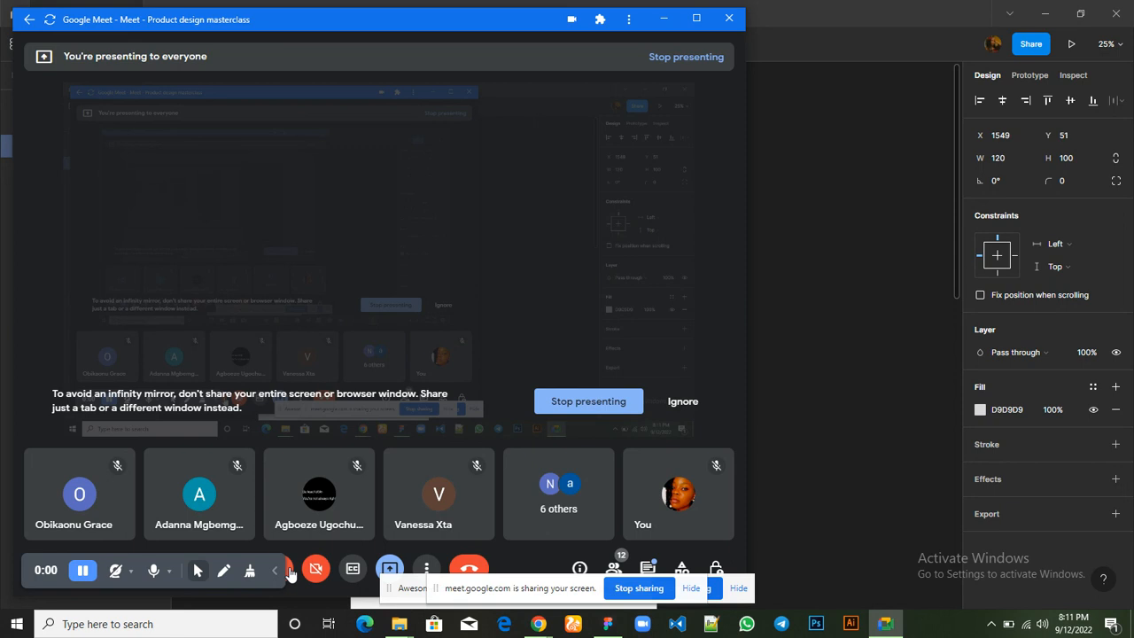
pyautogui.click(289, 573)
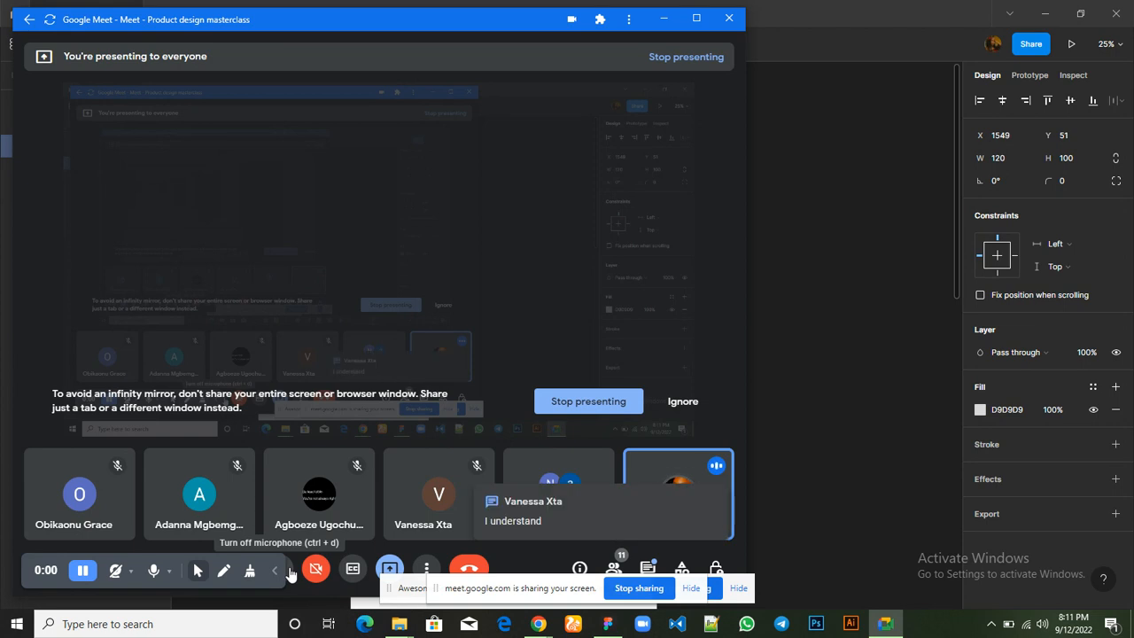
pyautogui.click(648, 570)
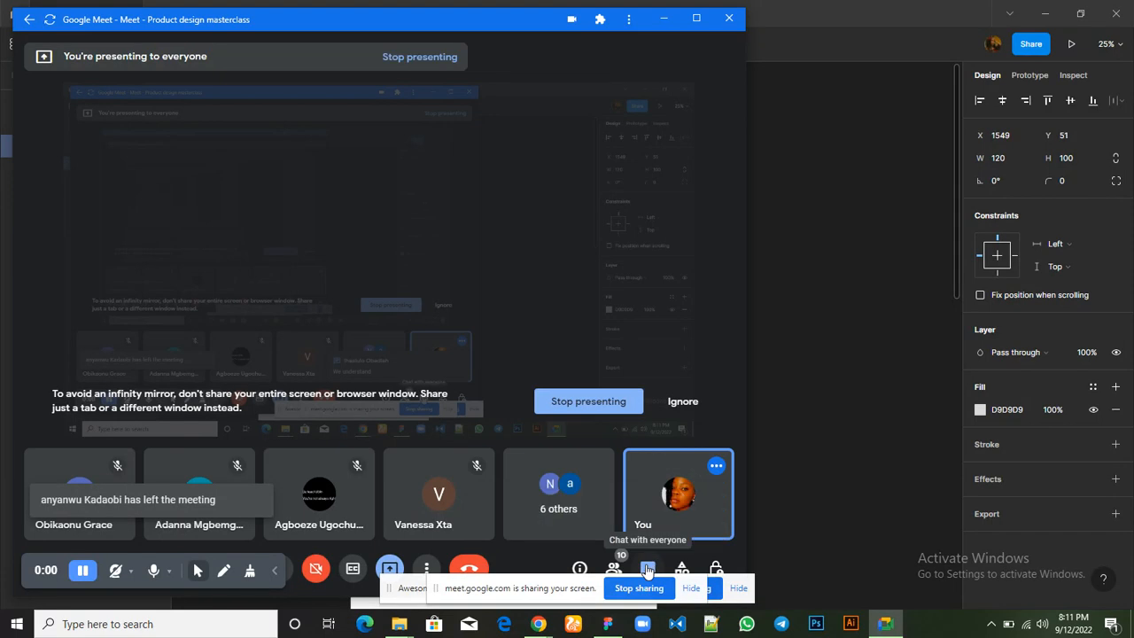
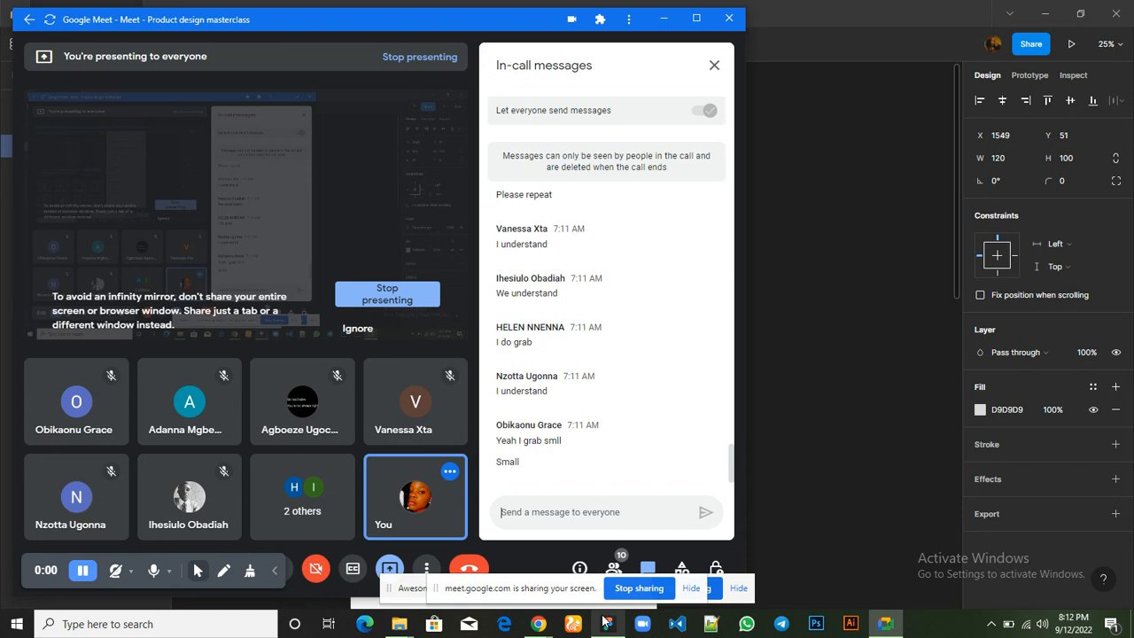
# Return to Figma and duplicate the 120 × 100 rectangle at the right end of the header row in place
pyautogui.moveTo(607, 622)
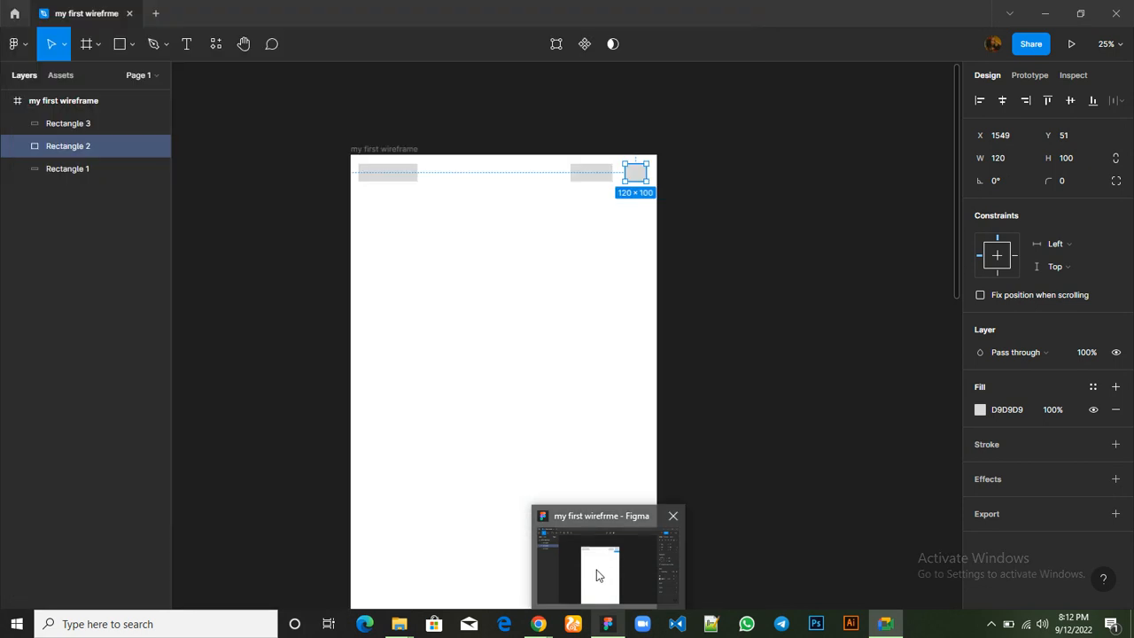
pyautogui.click(596, 576)
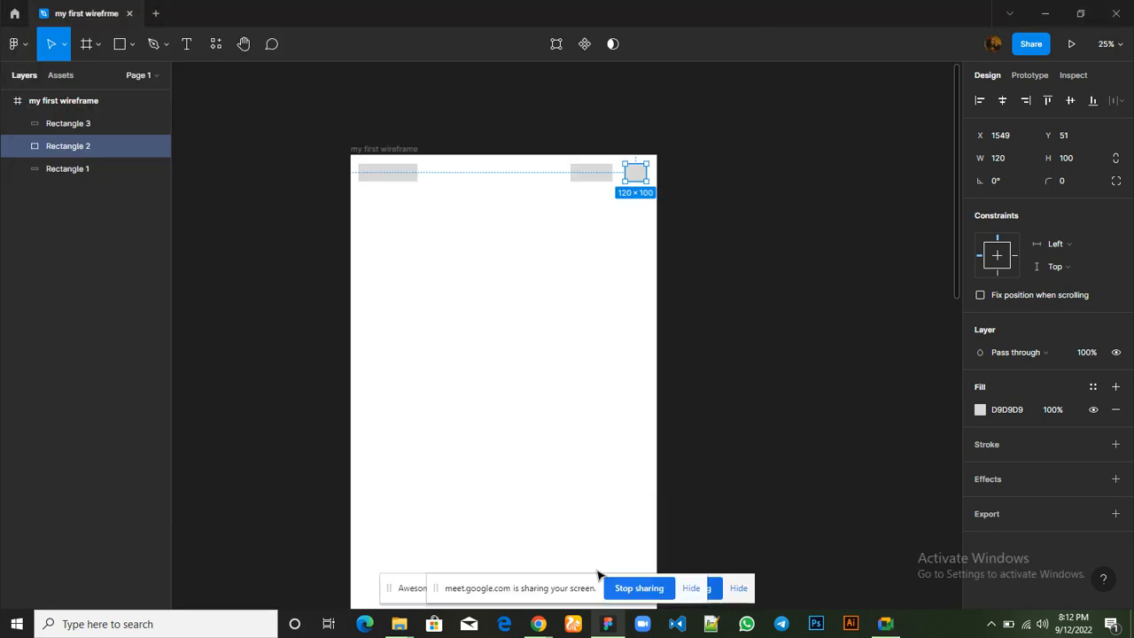
pyautogui.click(583, 177)
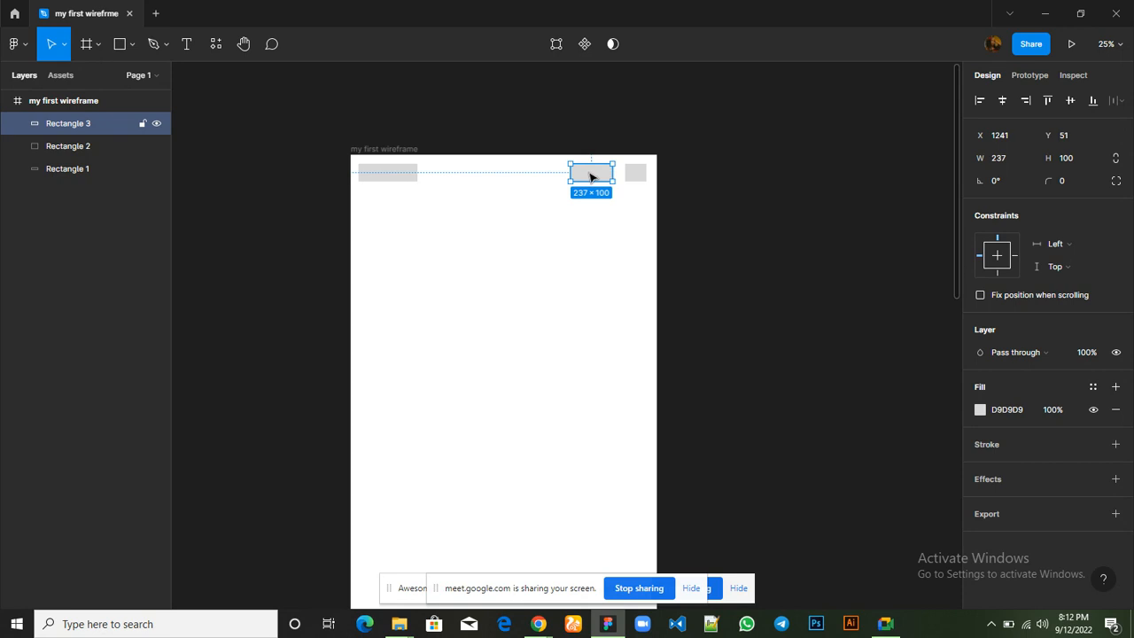
pyautogui.click(637, 175)
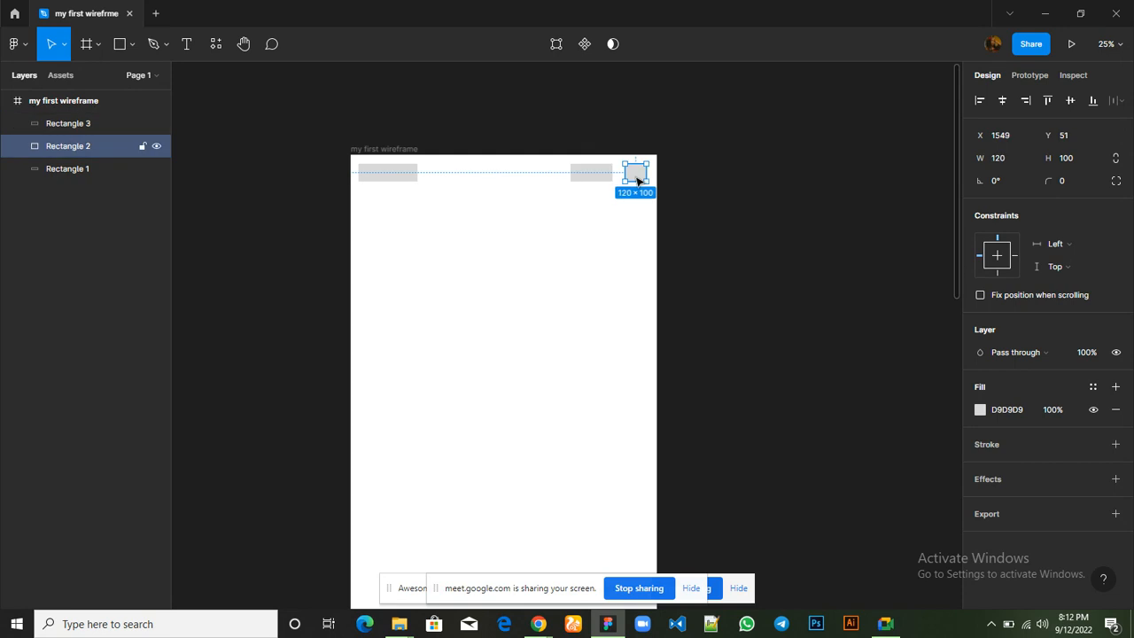
pyautogui.hotkey('ctrl', 'd')
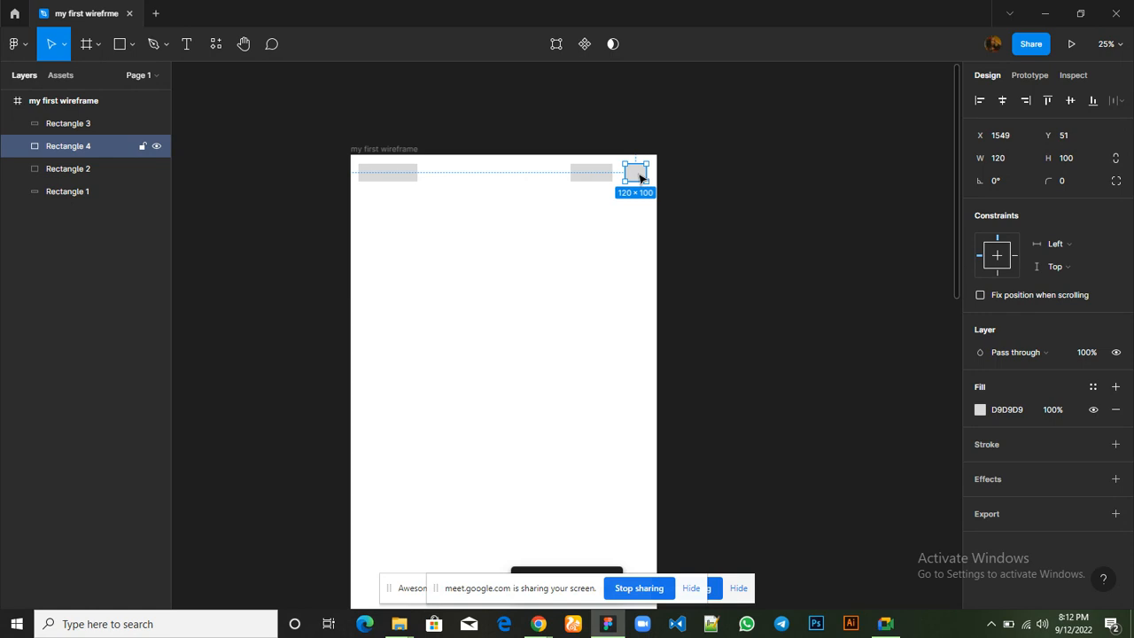
pyautogui.click(601, 176)
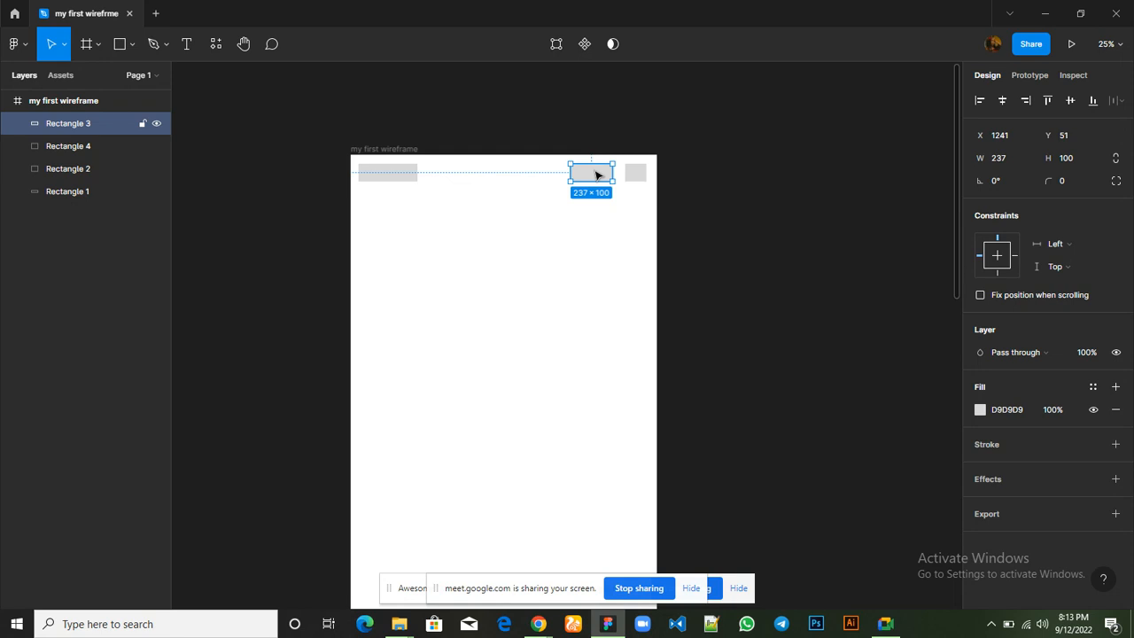
pyautogui.hotkey('ctrl', 'd')
pyautogui.hotkey('ctrl', 'z')
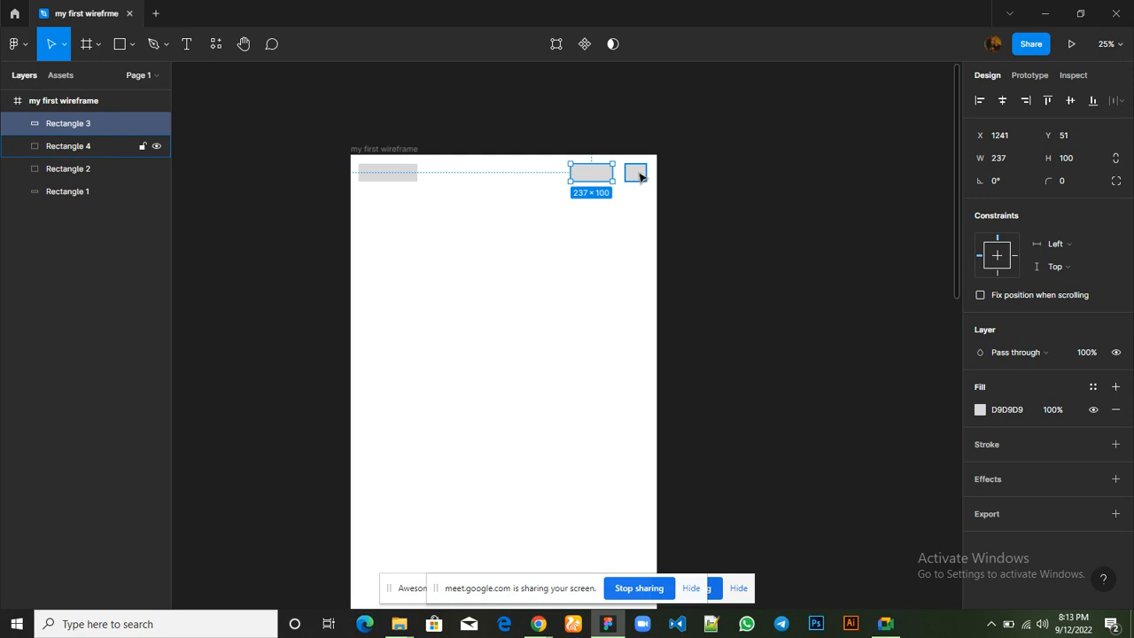
# Place the copied square just left of the 237 × 100 header rectangle and narrow it to about 72 × 100
pyautogui.click(636, 175)
pyautogui.moveTo(635, 175); pyautogui.dragTo(551, 170)
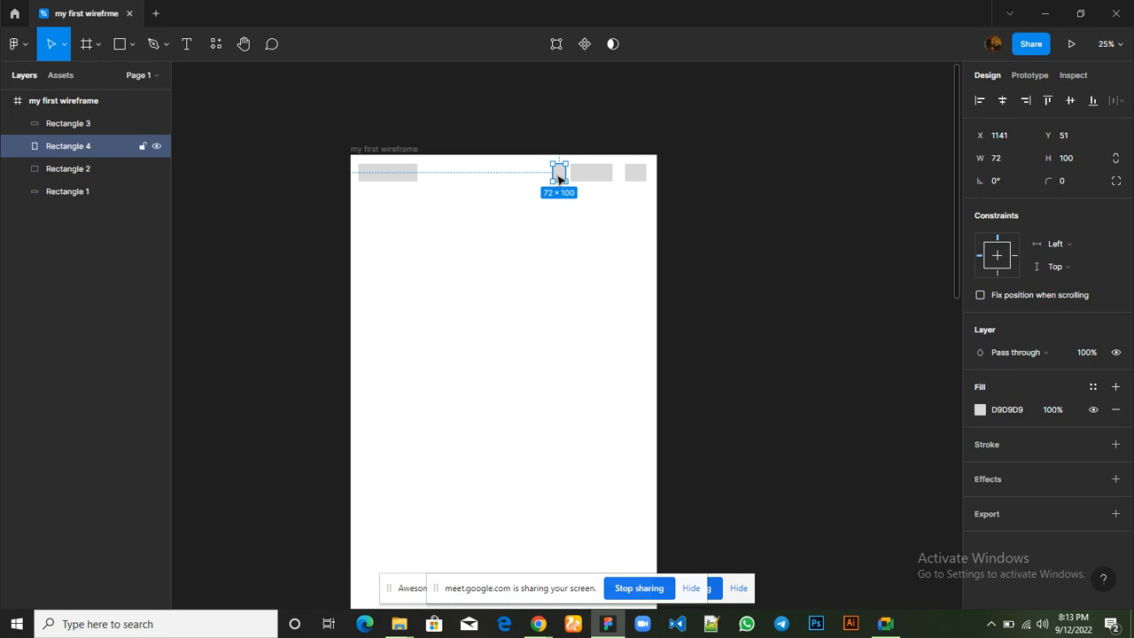
# Remove the narrow header rectangle's fill, add a black stroke to it, and deselect it
pyautogui.click(1117, 413)
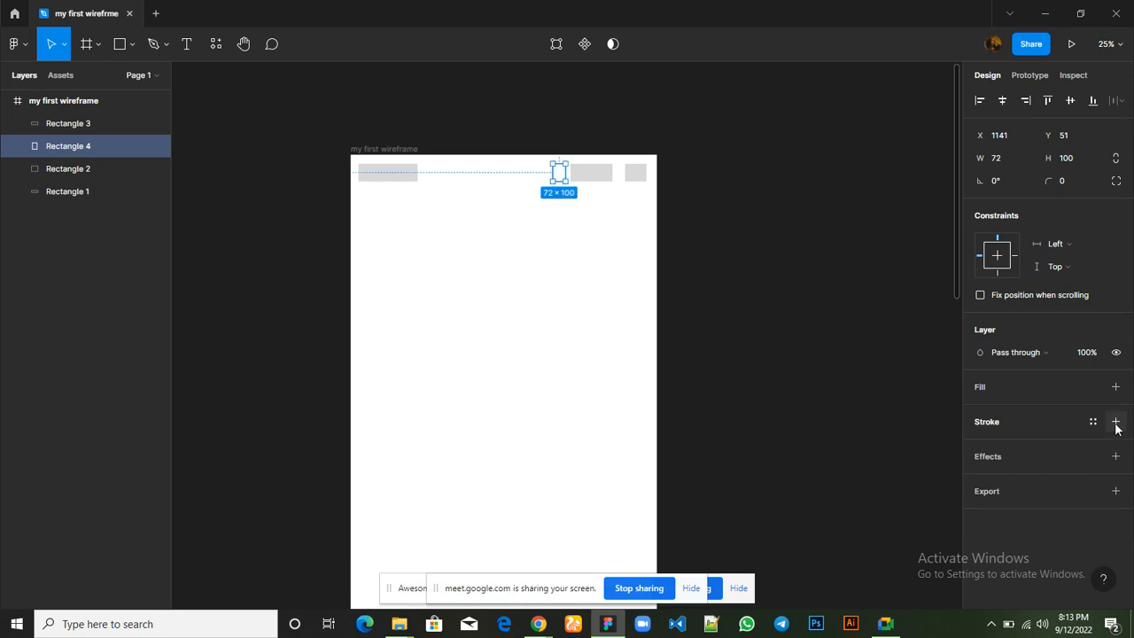
pyautogui.click(1116, 422)
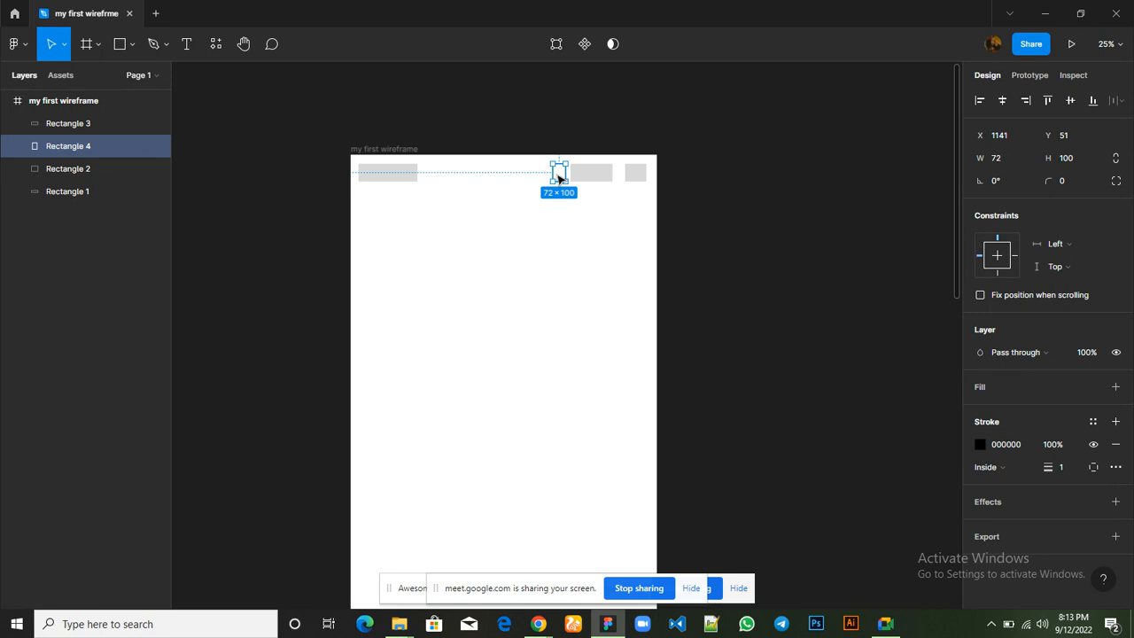
pyautogui.click(528, 284)
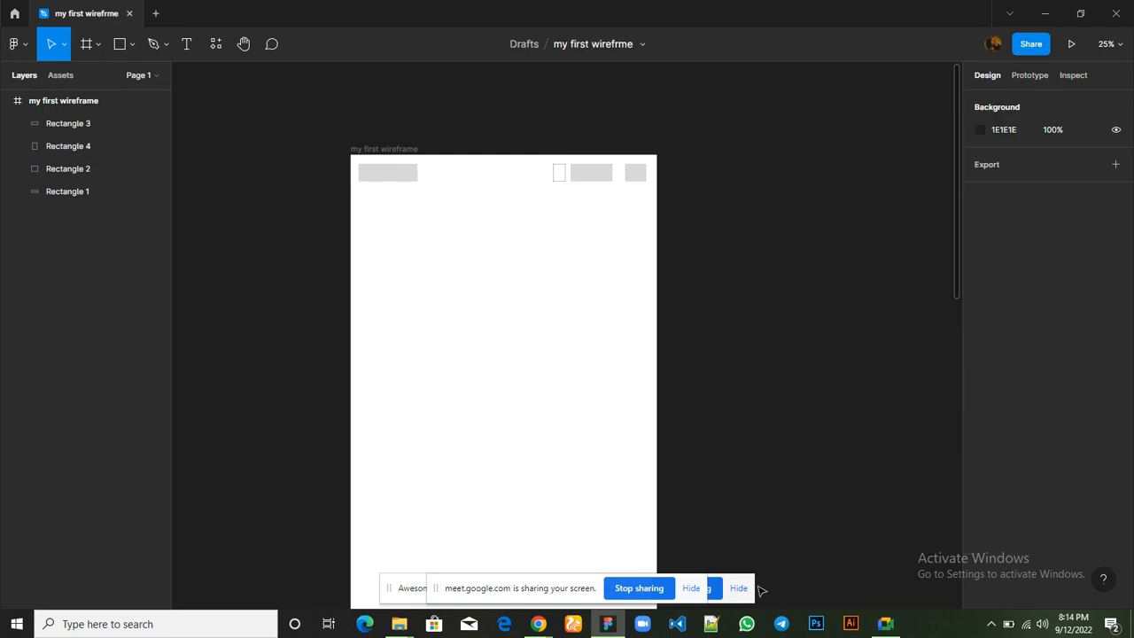
# Check the Google Meet call, return to the wireframe, and undo the narrow rectangle's stroke and fill removal
pyautogui.moveTo(887, 625)
pyautogui.click(884, 563)
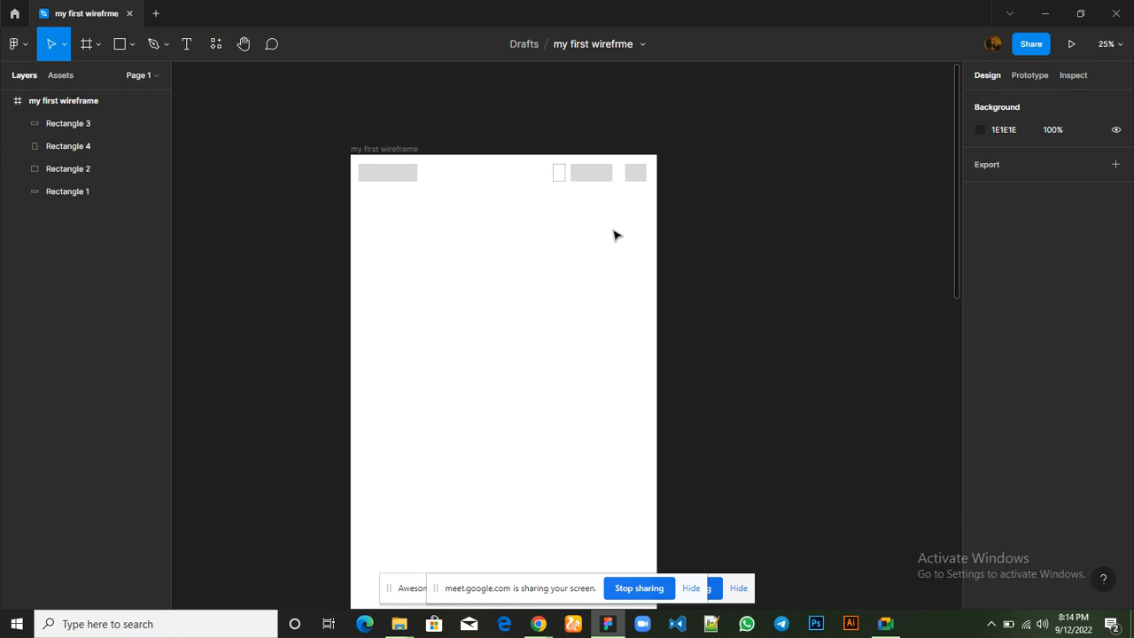
pyautogui.click(559, 173)
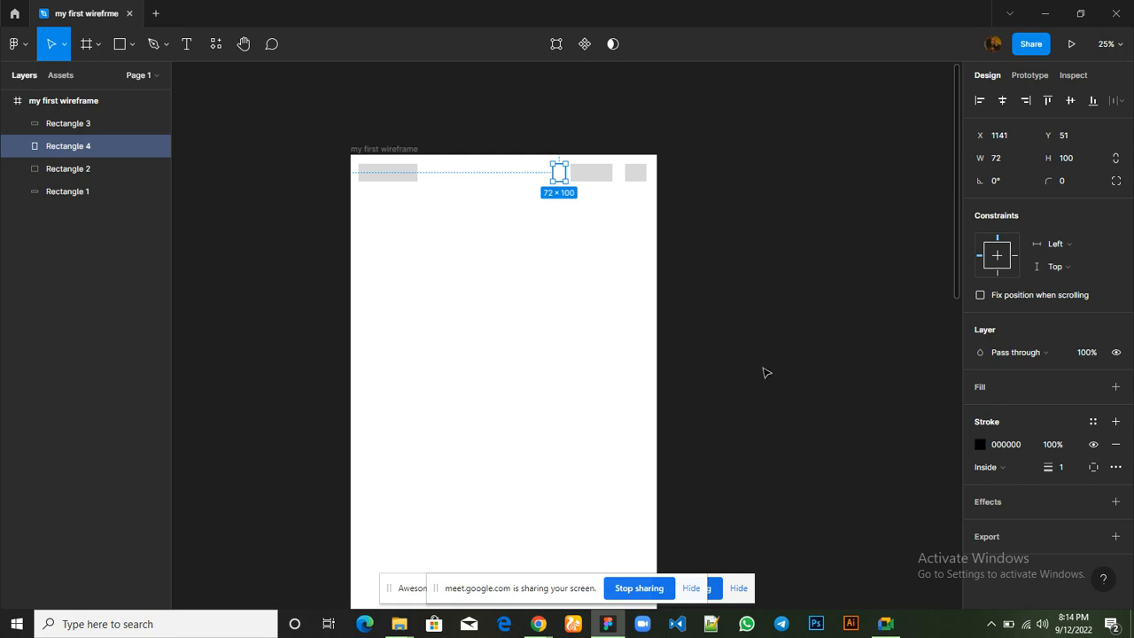
pyautogui.click(766, 373)
pyautogui.hotkey('ctrl', 'z')
pyautogui.hotkey('ctrl', 'z')
pyautogui.hotkey('ctrl', 'z')
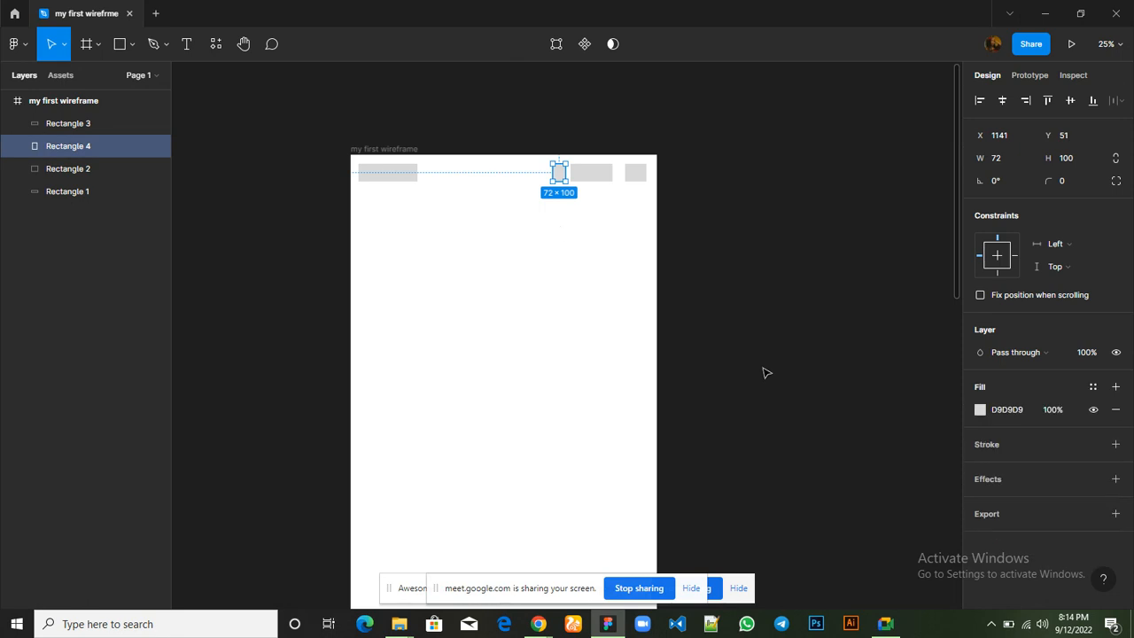
# Turn the 72 × 100 header rectangle into an outline by removing its fill and adding a 1 px inside stroke in 000000
pyautogui.click(561, 226)
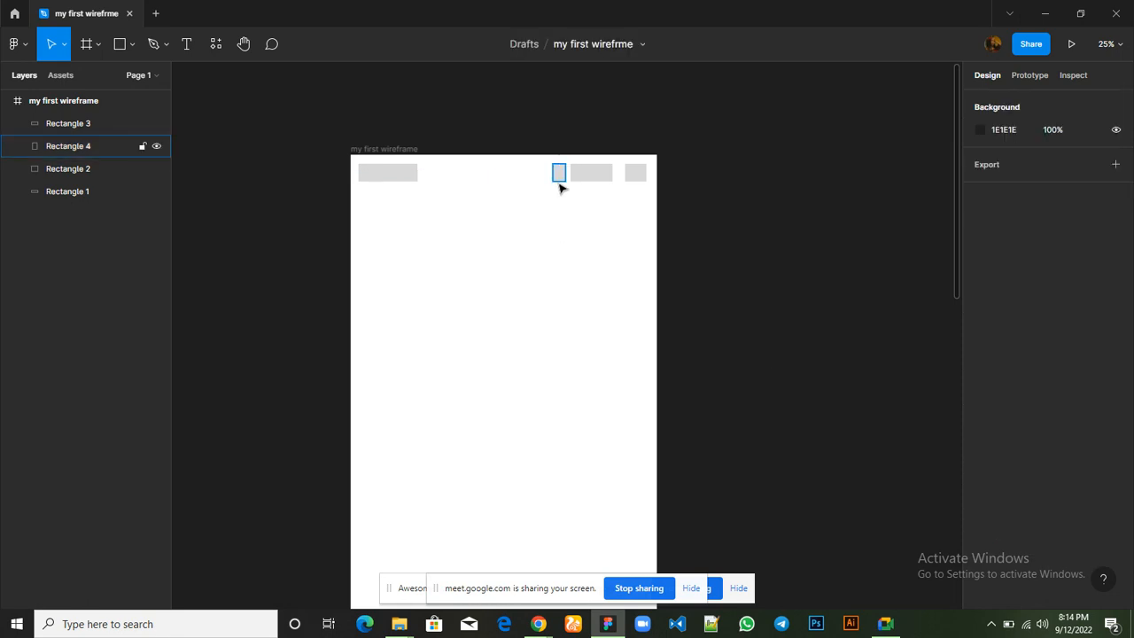
pyautogui.click(558, 177)
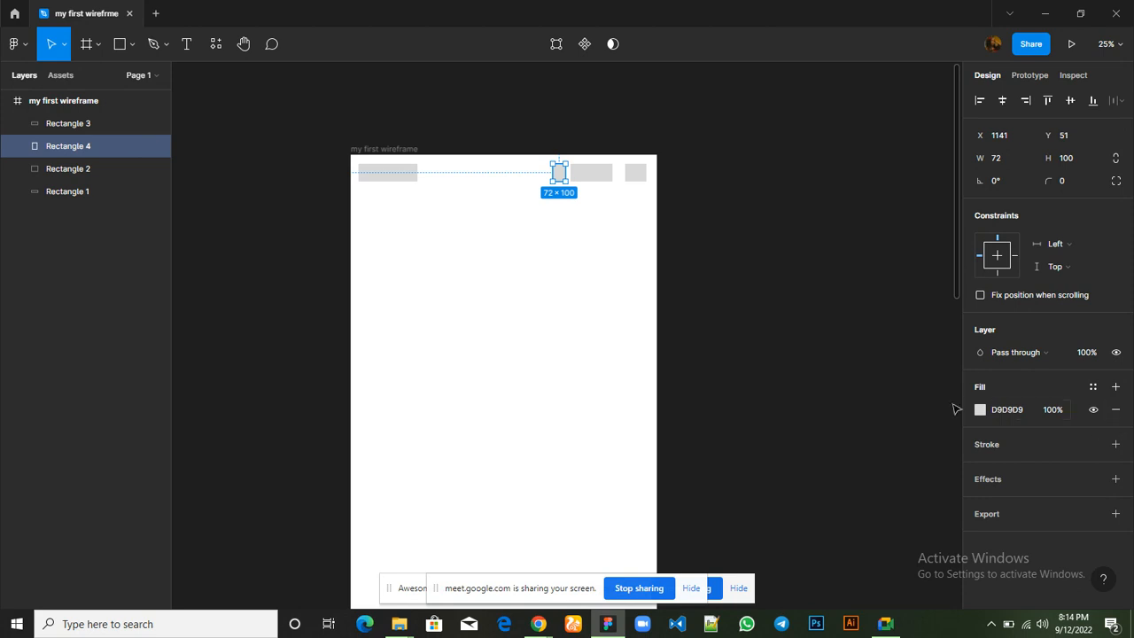
pyautogui.click(1117, 413)
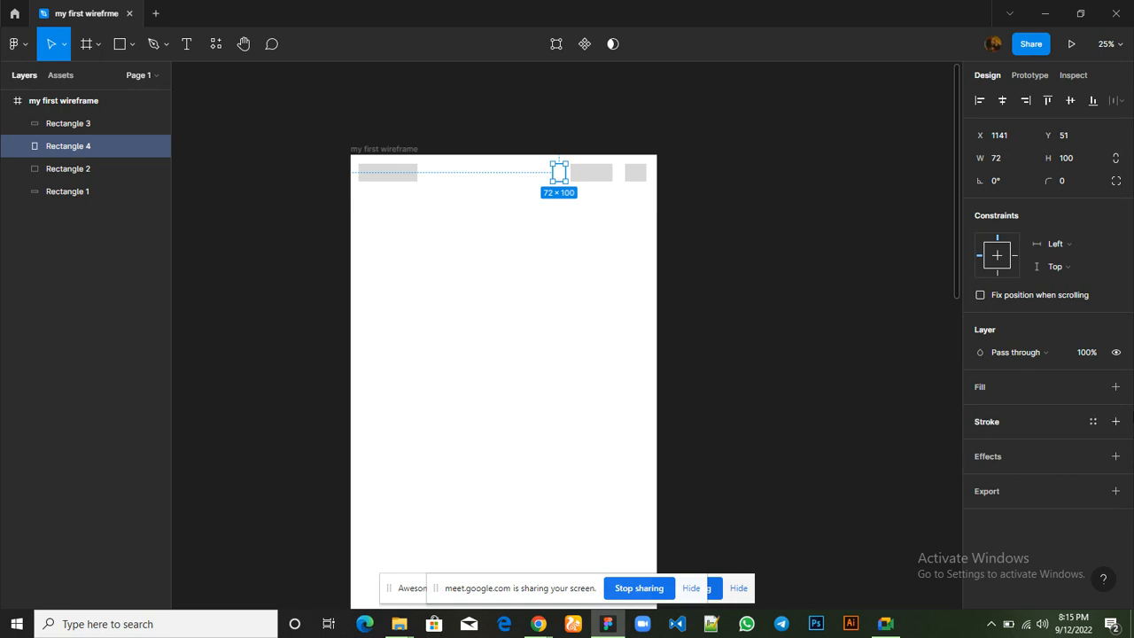
pyautogui.click(1116, 421)
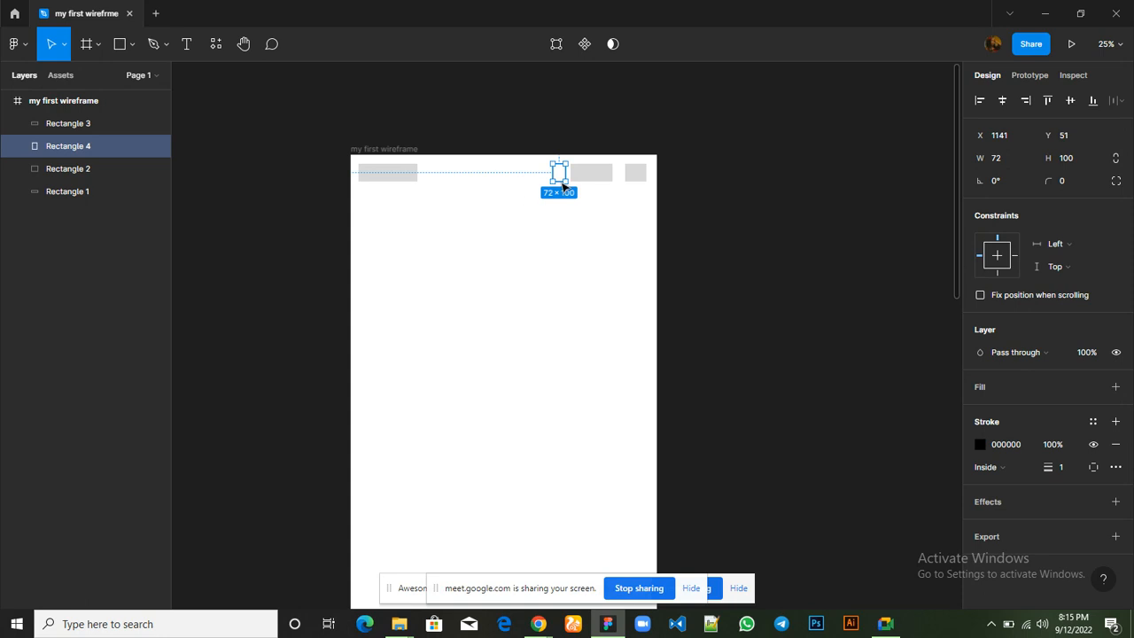
pyautogui.click(553, 251)
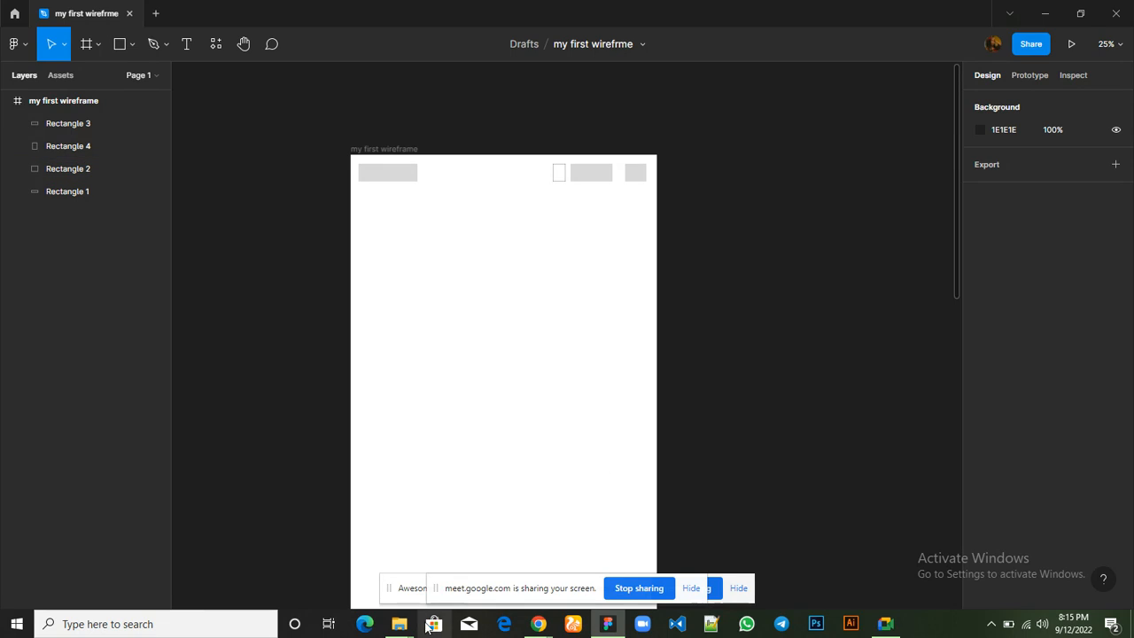
# Switch to Chrome to view the Hostbeak homepage header, and read the Google Meet in-call messages
pyautogui.moveTo(538, 623)
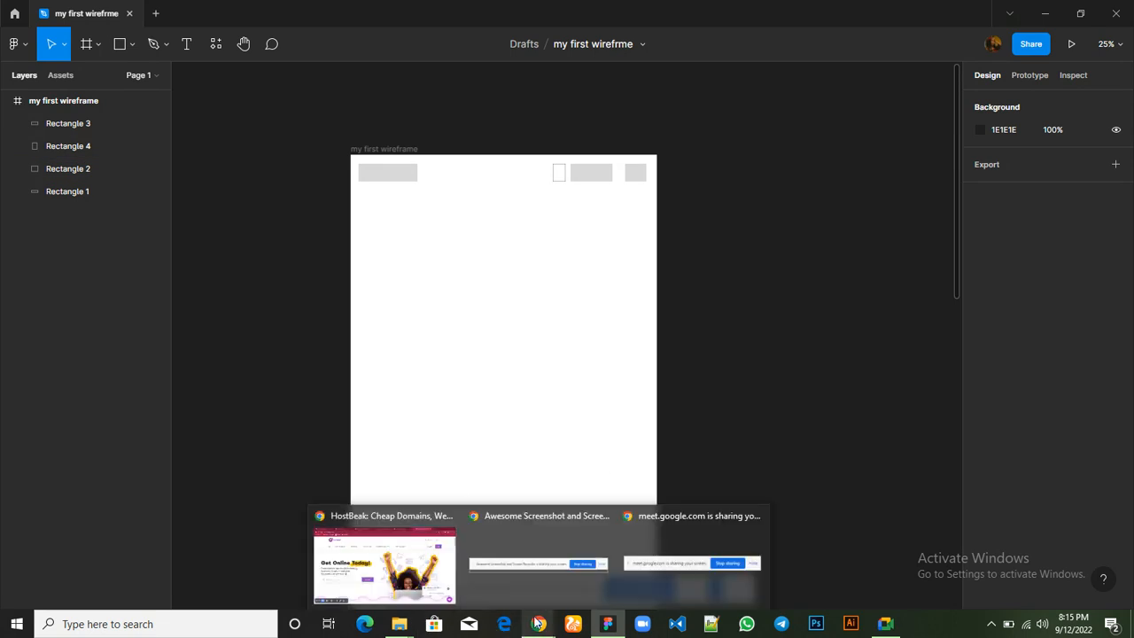
pyautogui.click(386, 553)
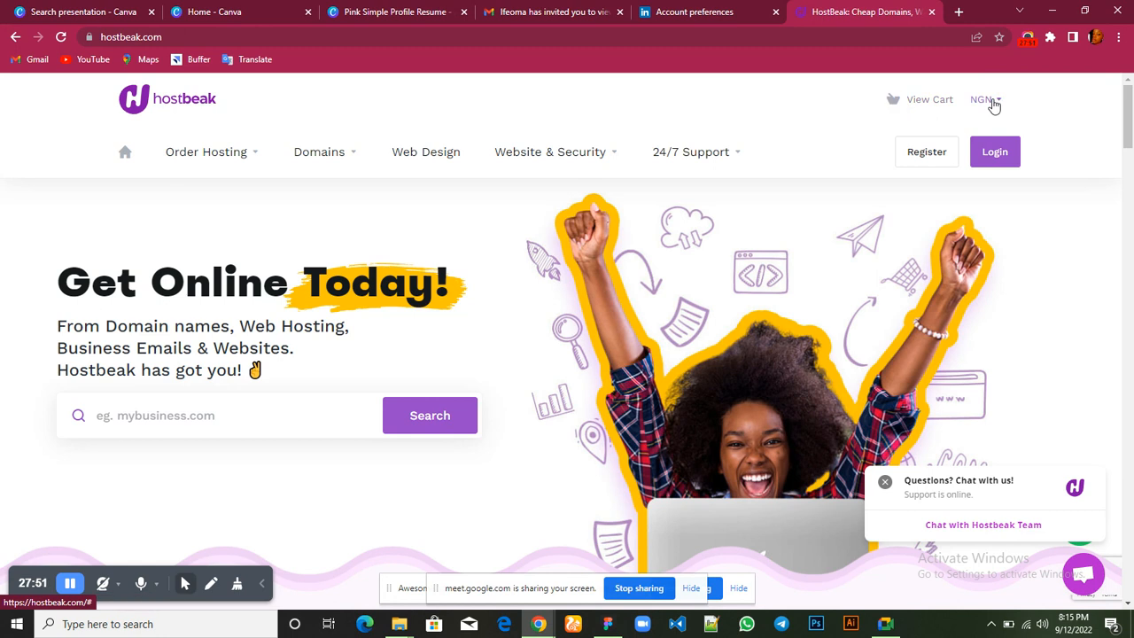
pyautogui.moveTo(885, 622)
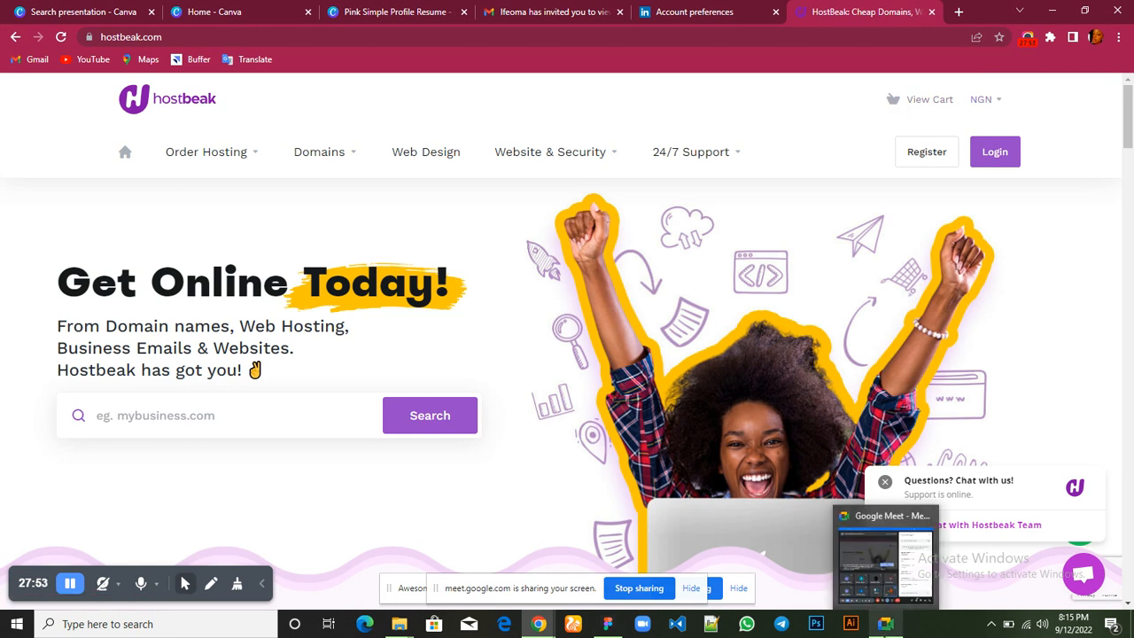
pyautogui.click(883, 565)
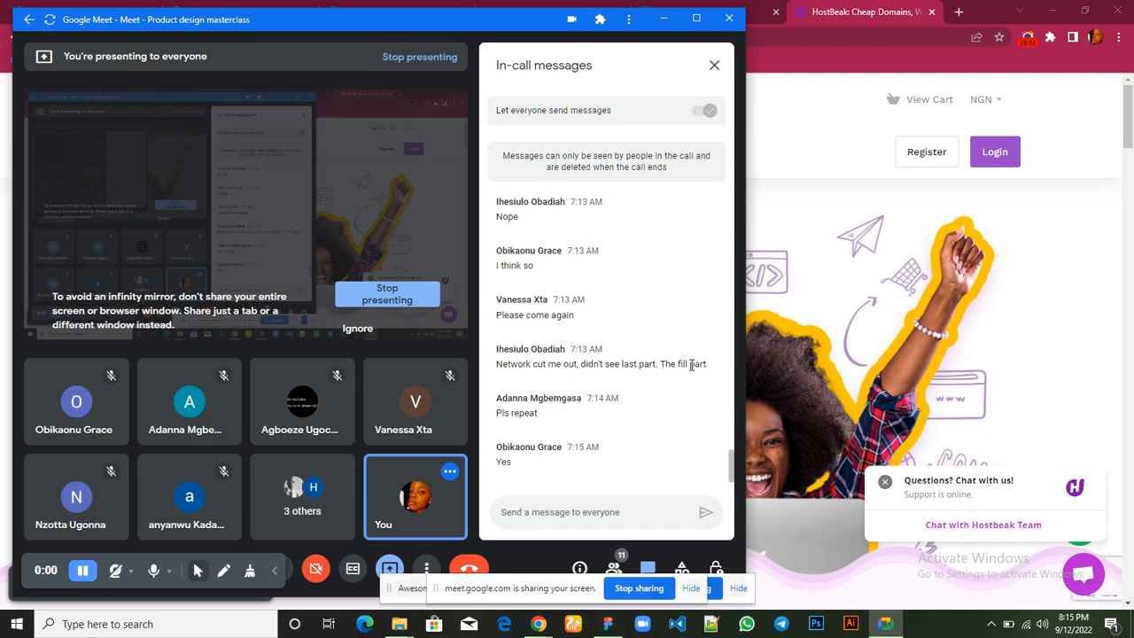
pyautogui.click(826, 100)
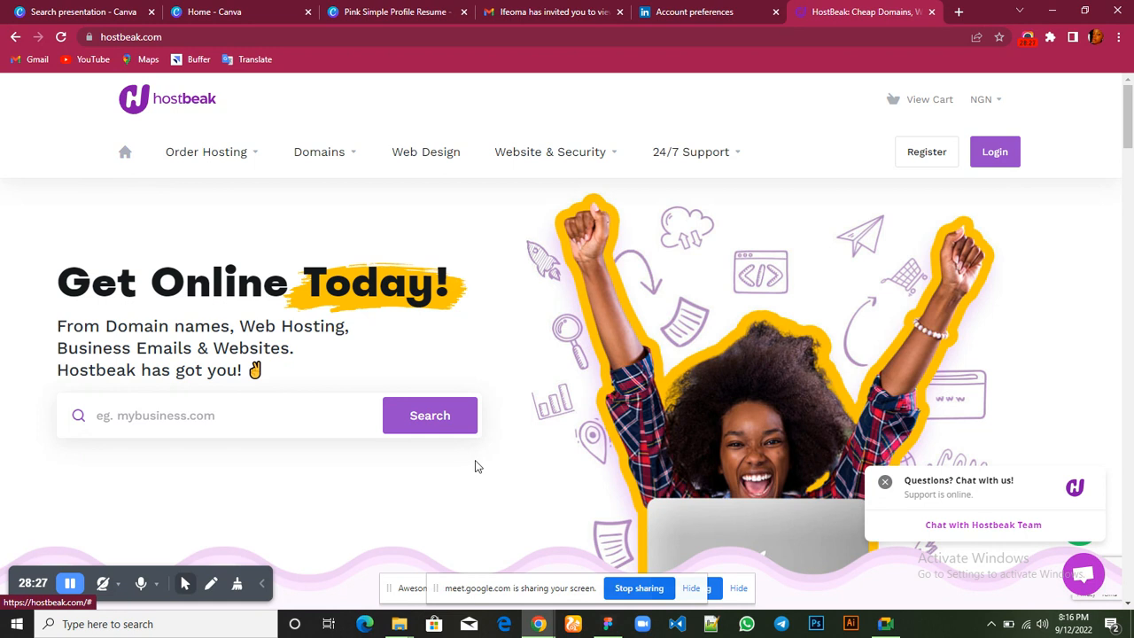
# Return to Figma and copy the outlined 72 × 100 rectangle to below the logo placeholder, at X 44, Y 215
pyautogui.moveTo(608, 624)
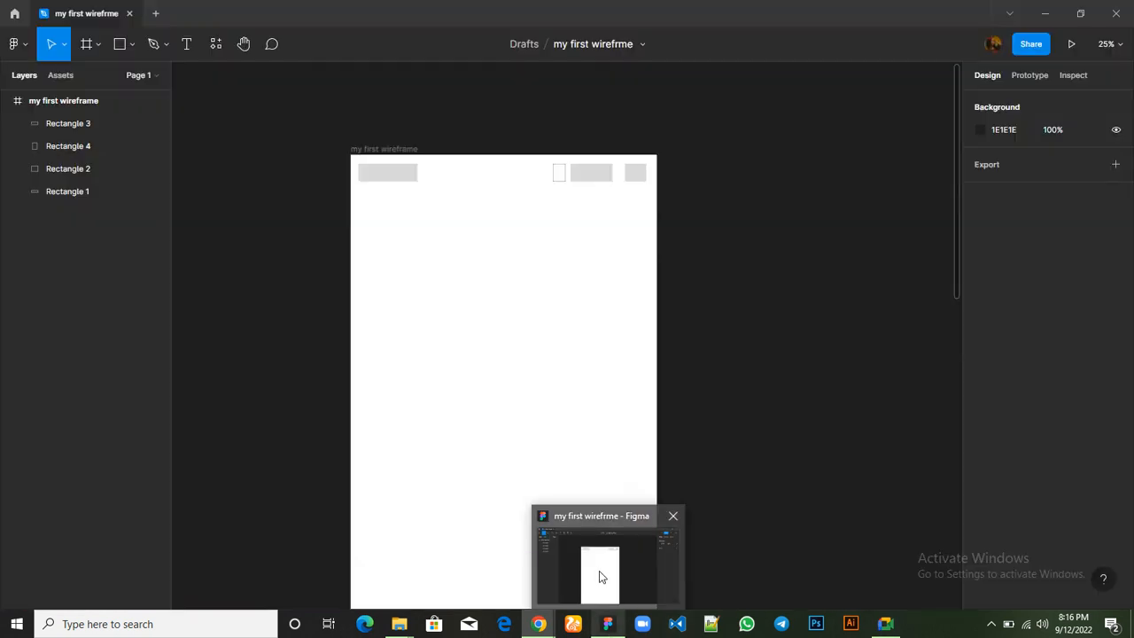
pyautogui.click(598, 577)
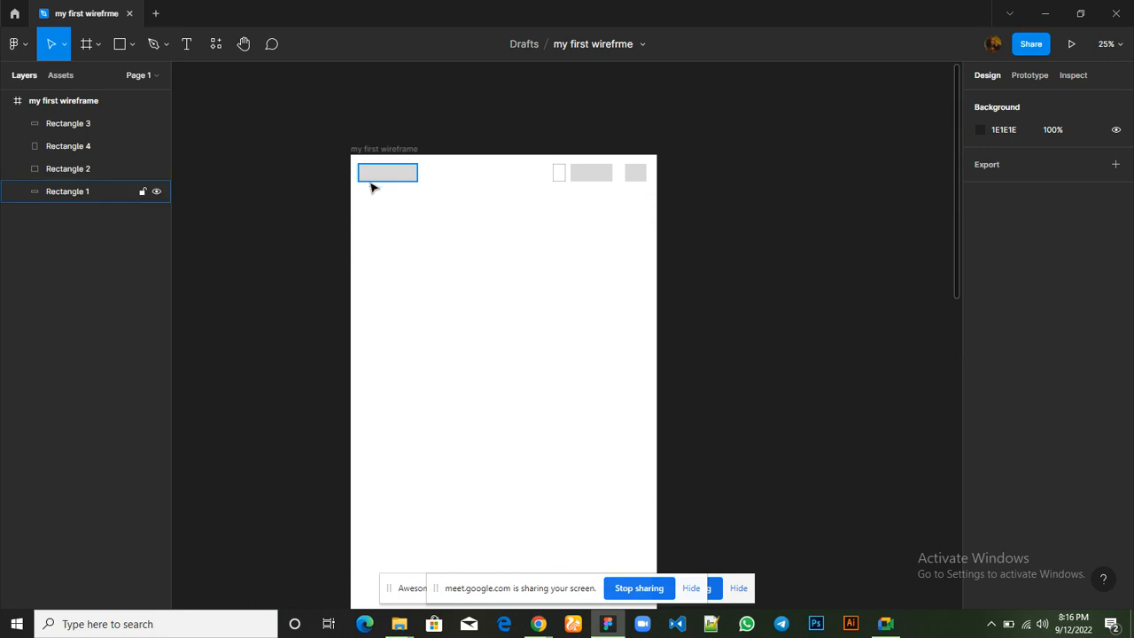
pyautogui.click(558, 177)
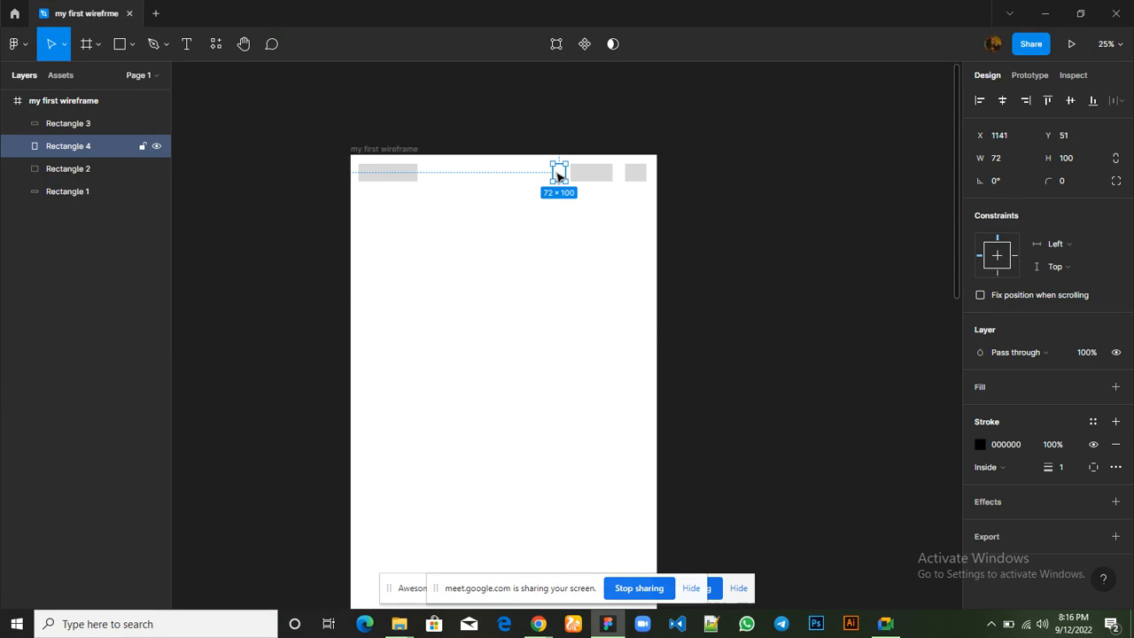
pyautogui.moveTo(558, 177); pyautogui.dragTo(364, 203)
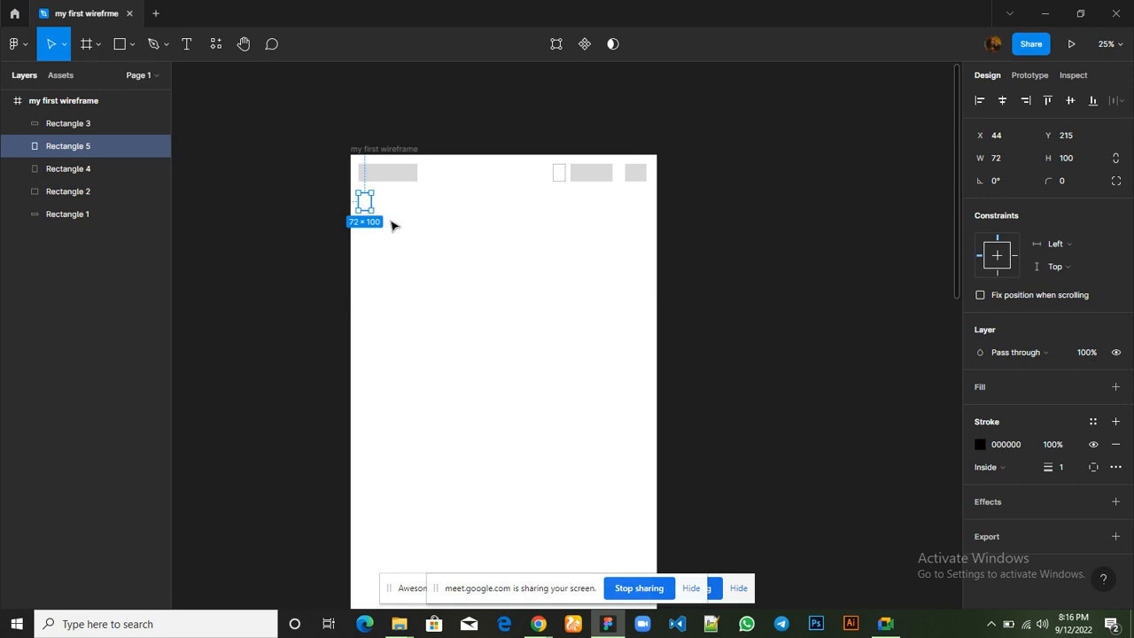
pyautogui.click(413, 250)
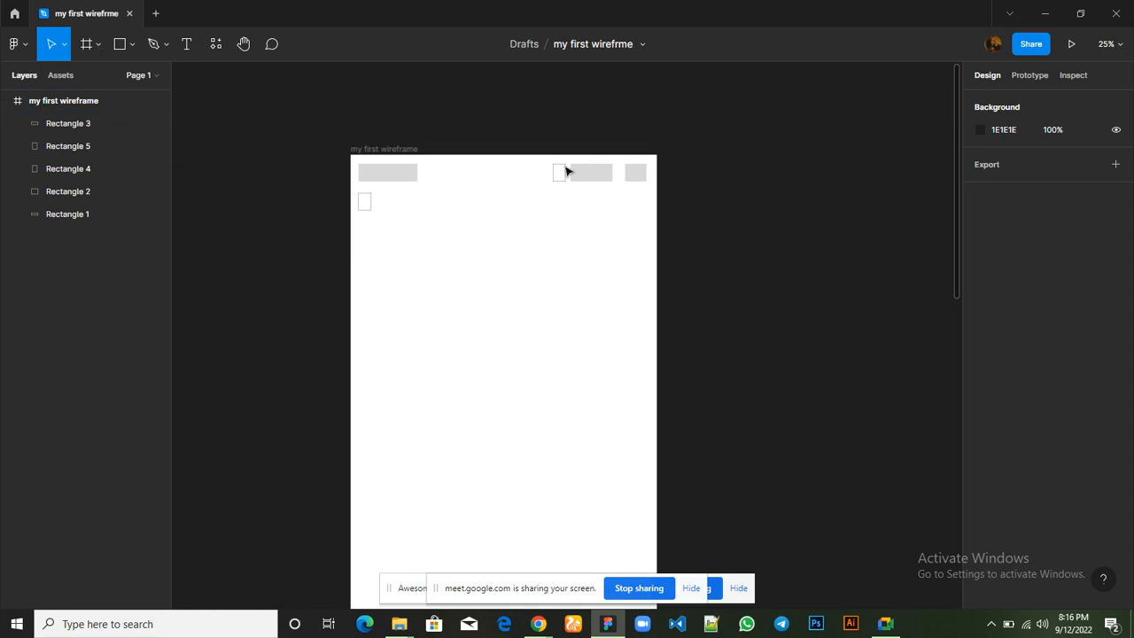
# Draw a horizontal line about 220 long with the Line tool, beside the outlined rectangle below the logo placeholder
pyautogui.click(366, 203)
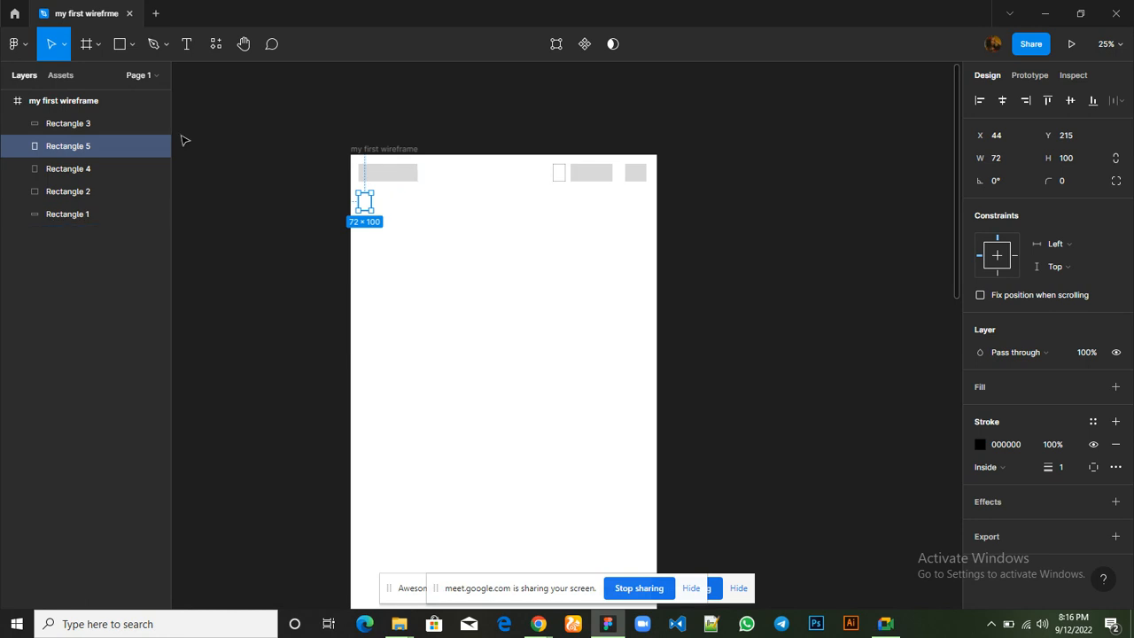
pyautogui.click(120, 47)
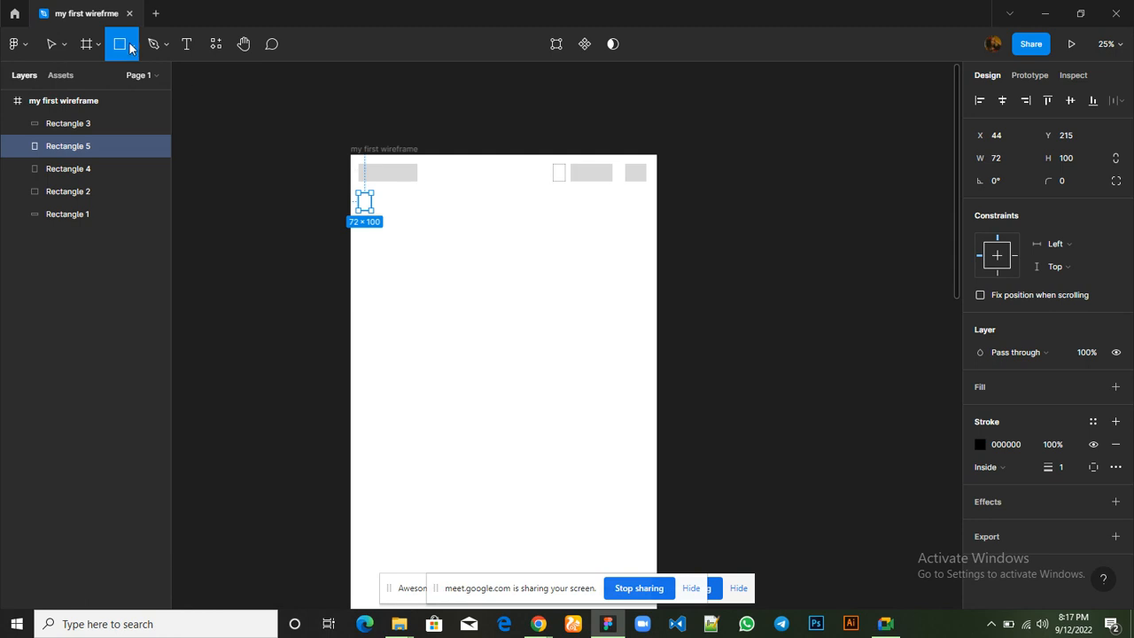
pyautogui.click(132, 46)
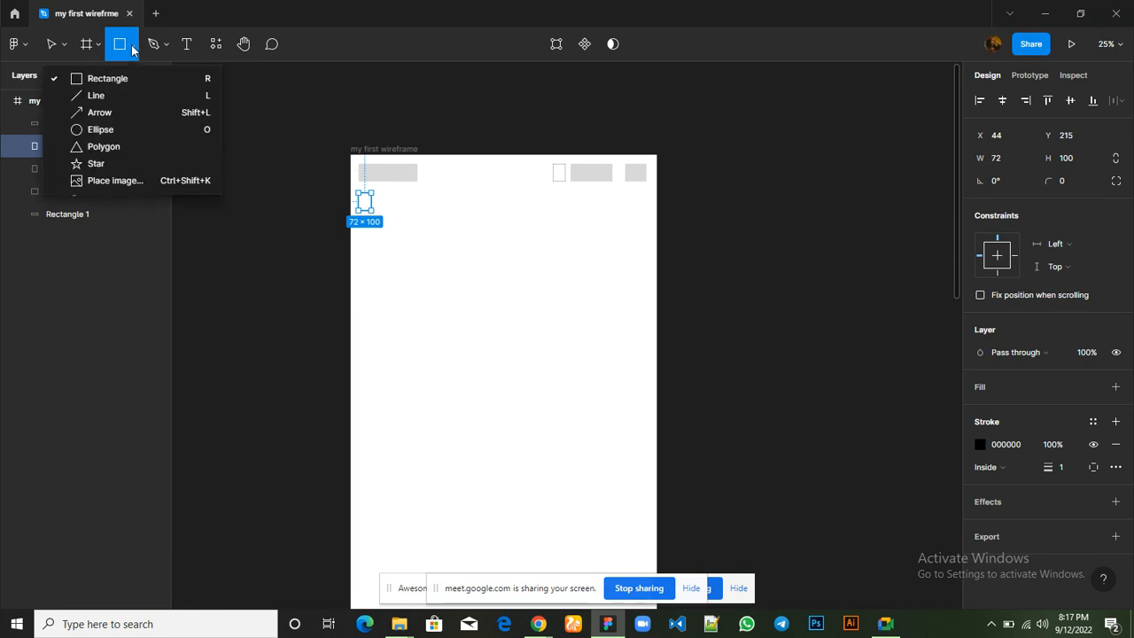
pyautogui.click(119, 95)
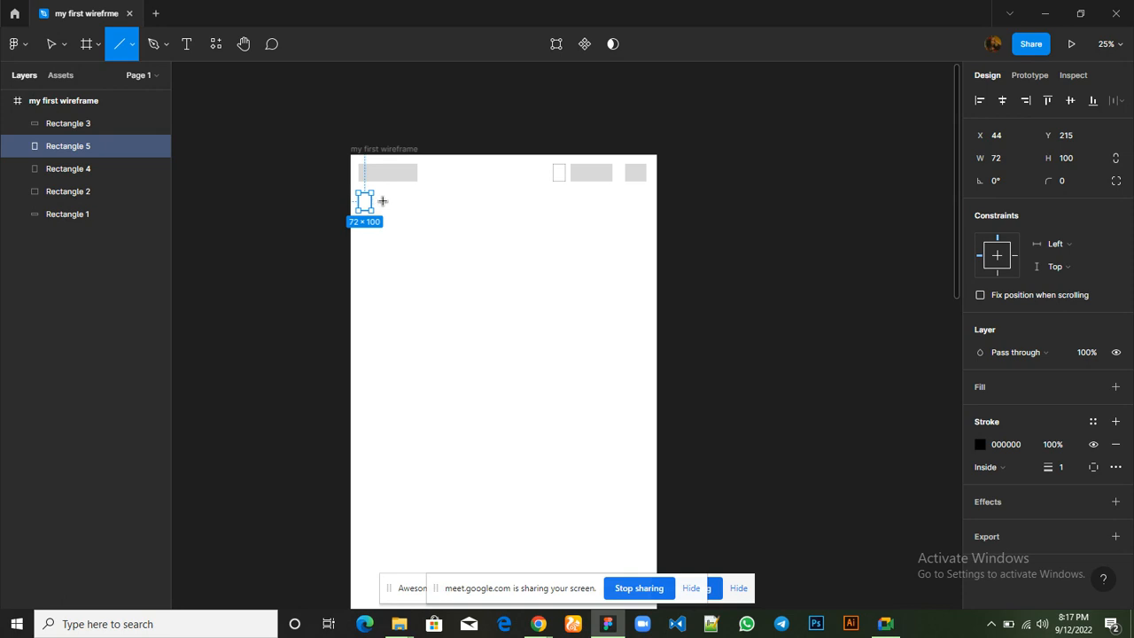
pyautogui.moveTo(379, 201); pyautogui.dragTo(419, 201)
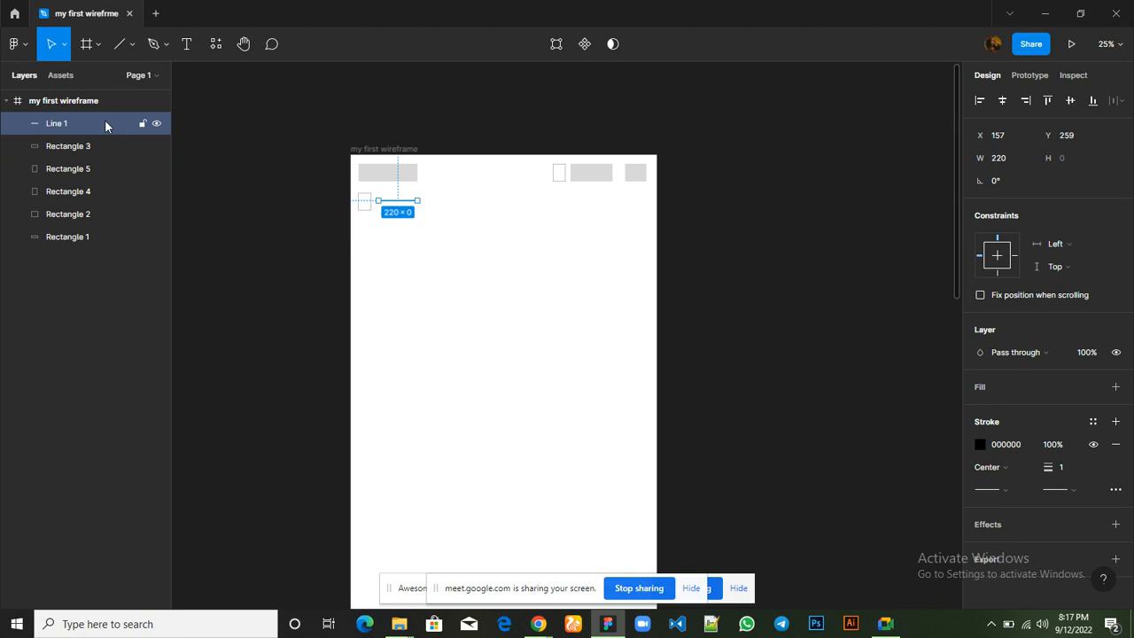
# Duplicate the 220-long line beside the outlined rectangle and place the copy just below the original, at Y 272
pyautogui.hotkey('ctrl', 'd')
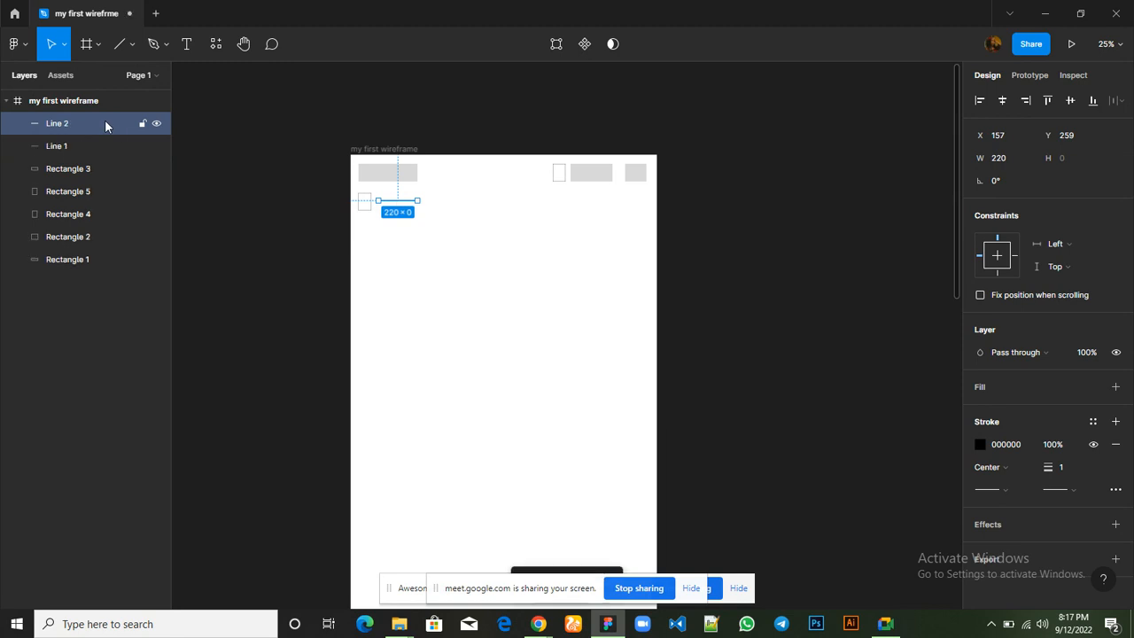
pyautogui.press('Down')
pyautogui.press('Down')
pyautogui.press('Down')
pyautogui.press('Down')
pyautogui.press('Down')
pyautogui.press('Down')
pyautogui.press('Down')
pyautogui.press('Down')
pyautogui.press('Down')
pyautogui.press('Down')
pyautogui.press('Down')
pyautogui.press('Down')
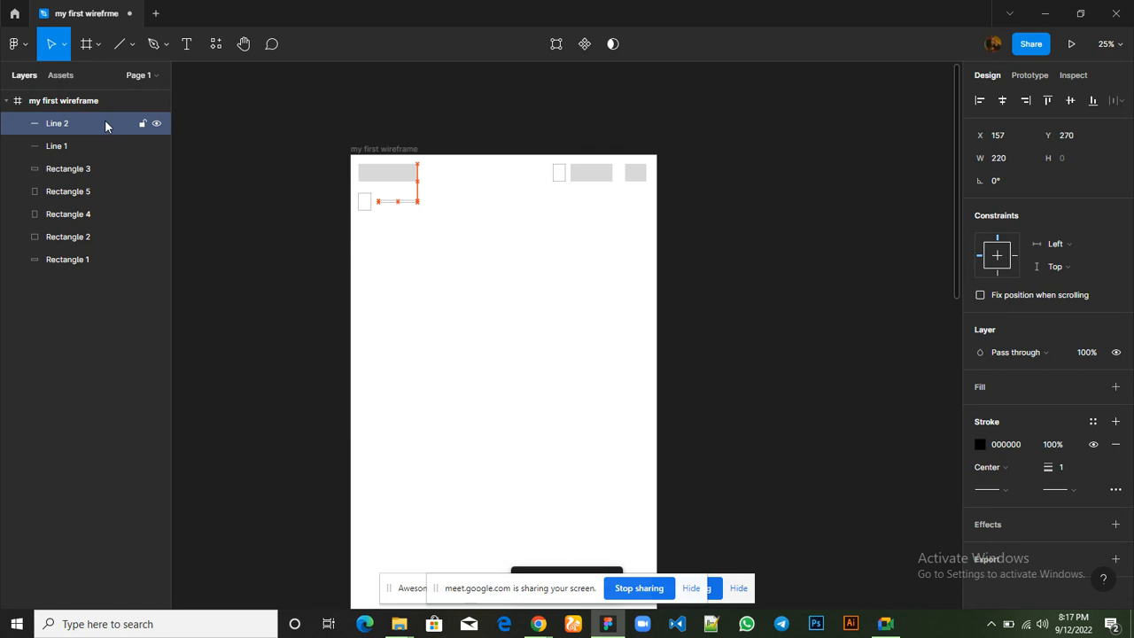
pyautogui.press('Down')
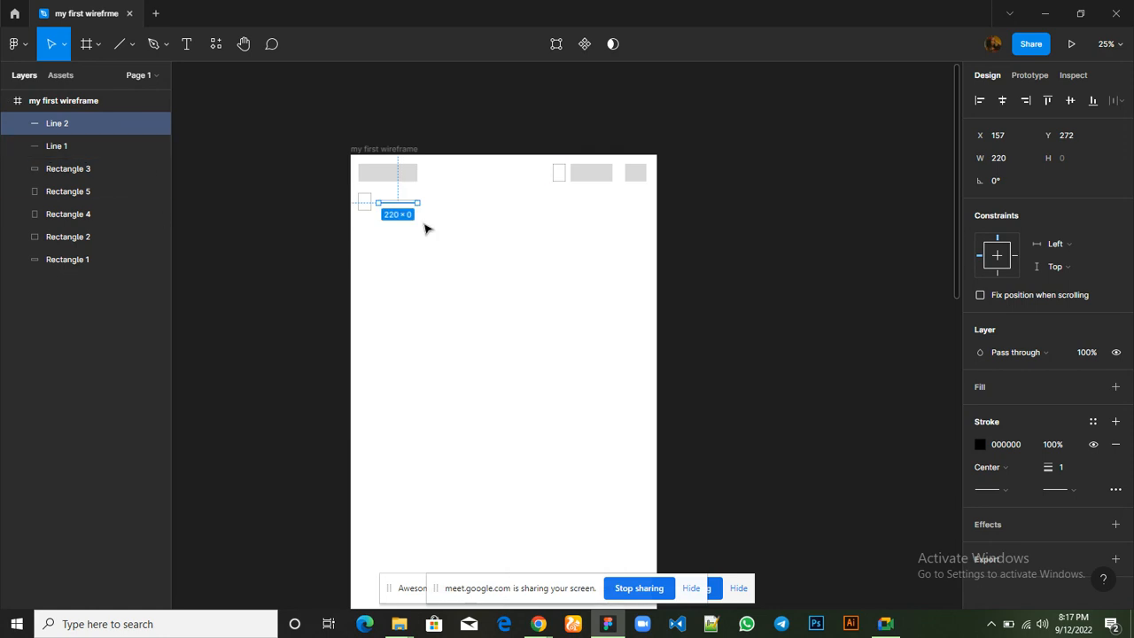
pyautogui.click(495, 261)
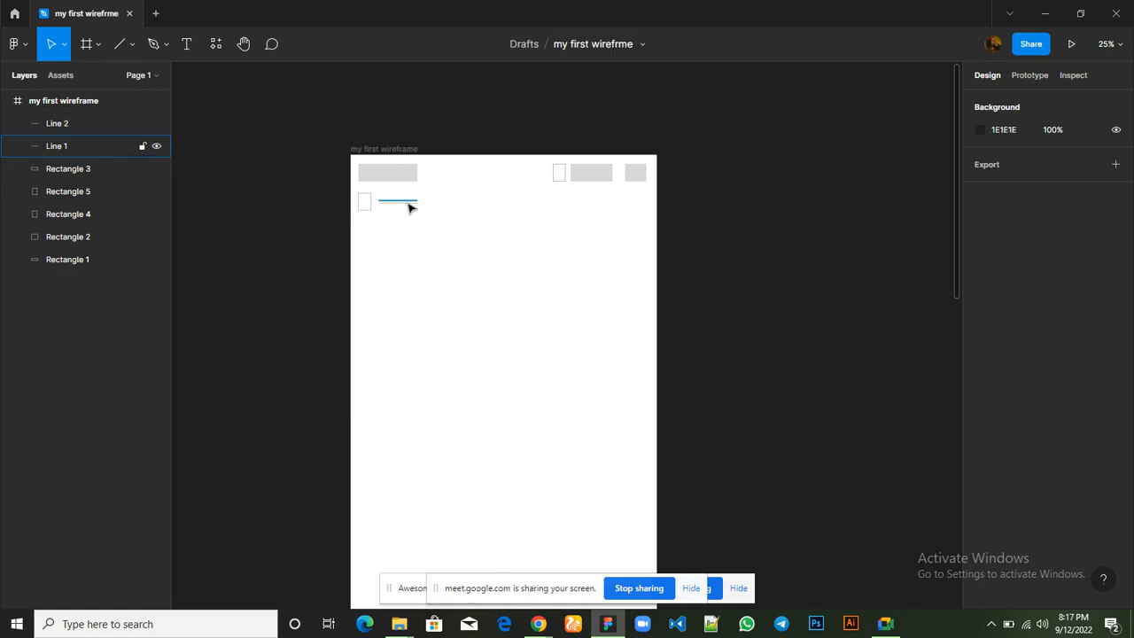
# Group the two parallel lines and shrink the group proportionally to 180 wide
pyautogui.click(101, 156)
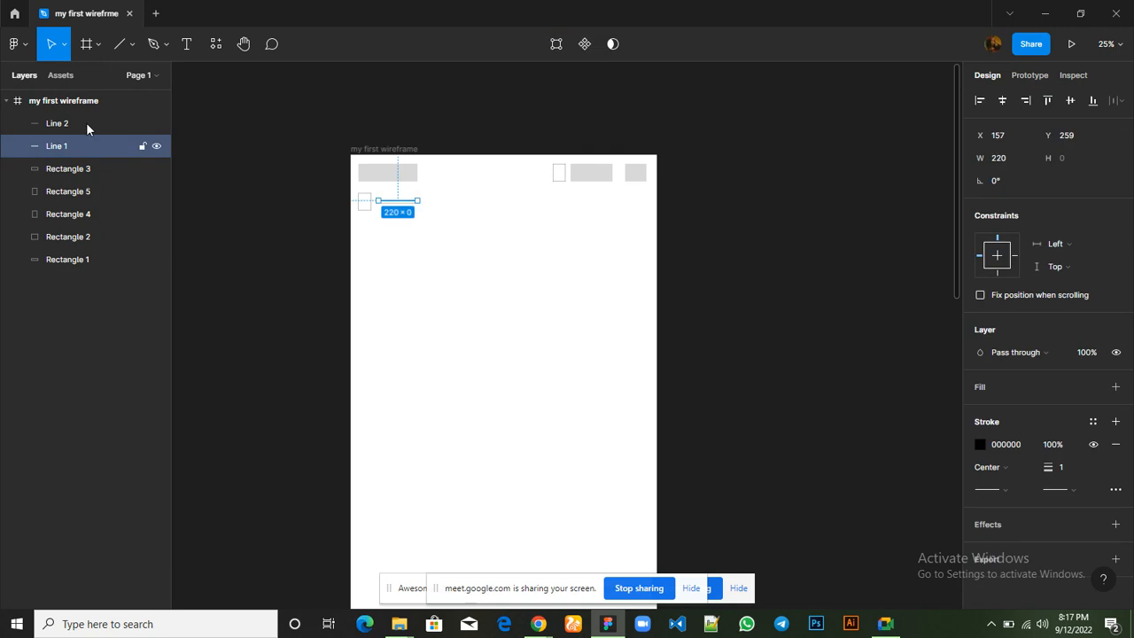
pyautogui.keyDown('shift'); pyautogui.click(85, 126); pyautogui.keyUp('shift')
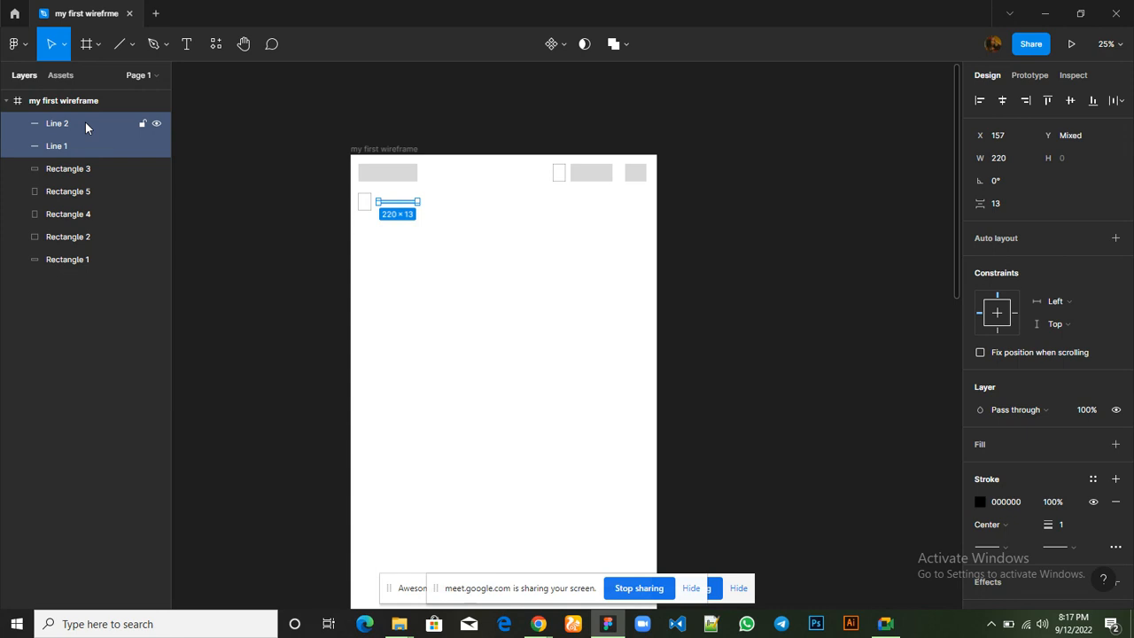
pyautogui.hotkey('ctrl', 'g')
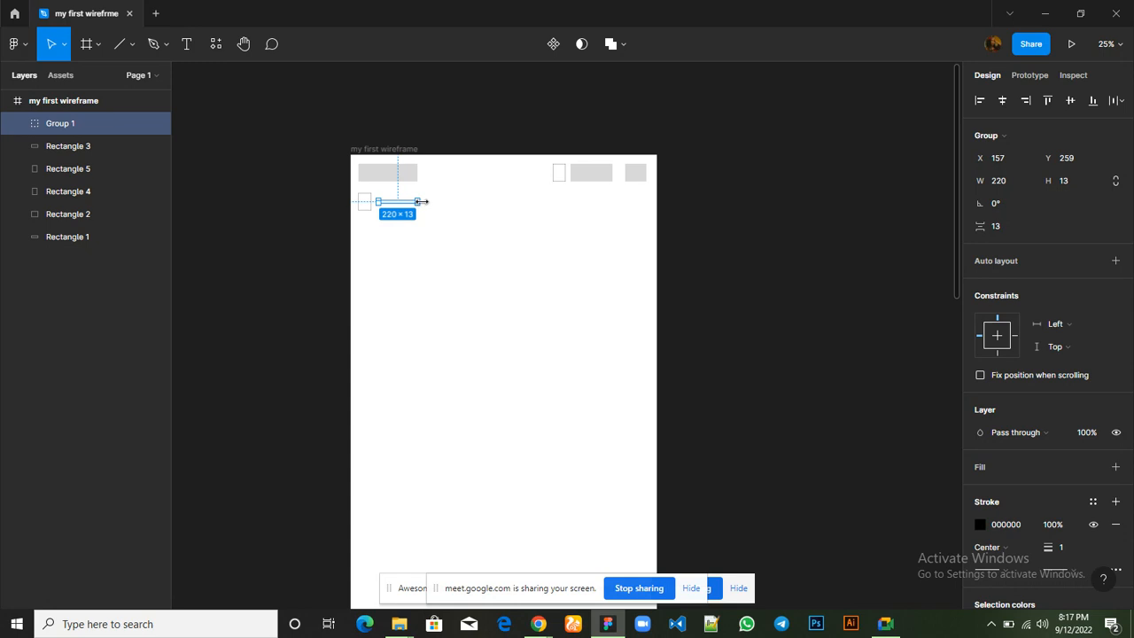
pyautogui.moveTo(422, 202); pyautogui.dragTo(410, 202)
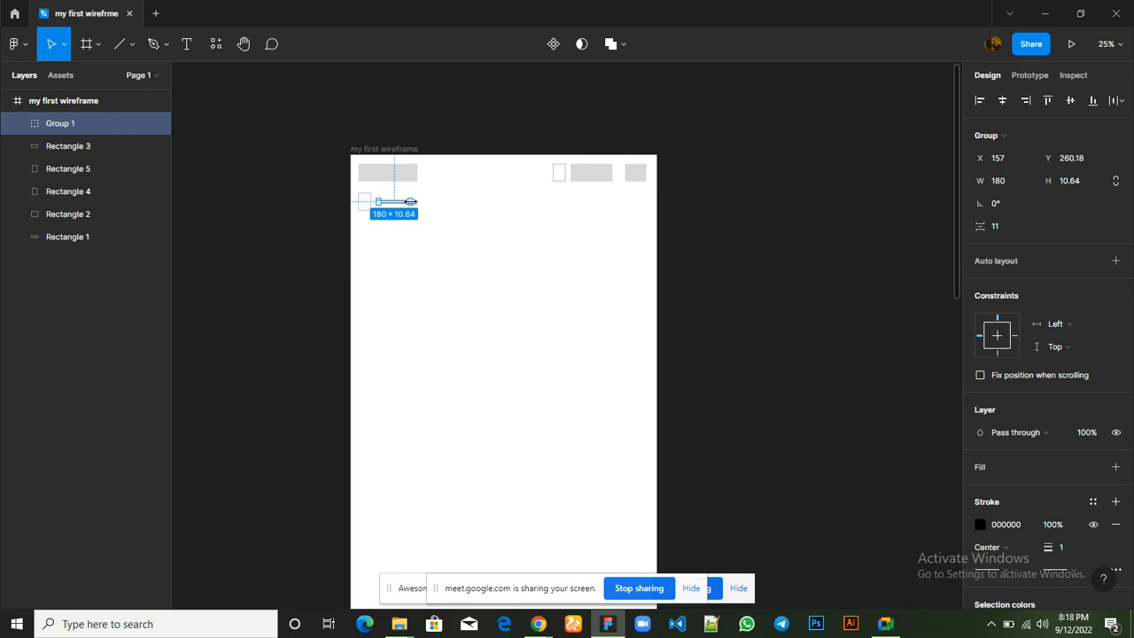
pyautogui.click(521, 302)
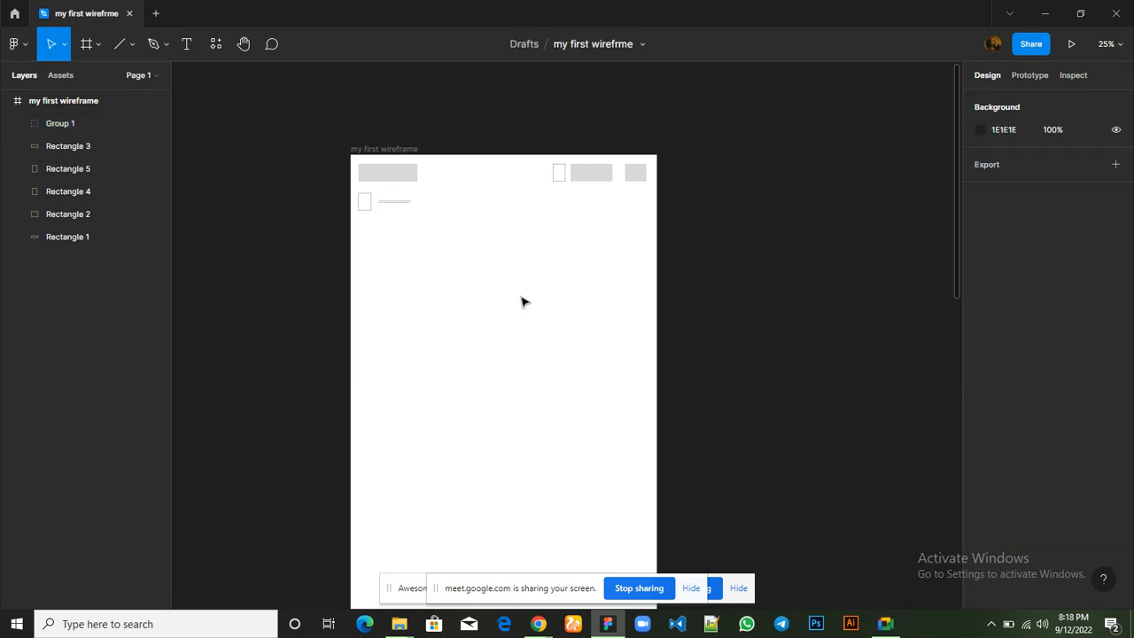
pyautogui.click(396, 205)
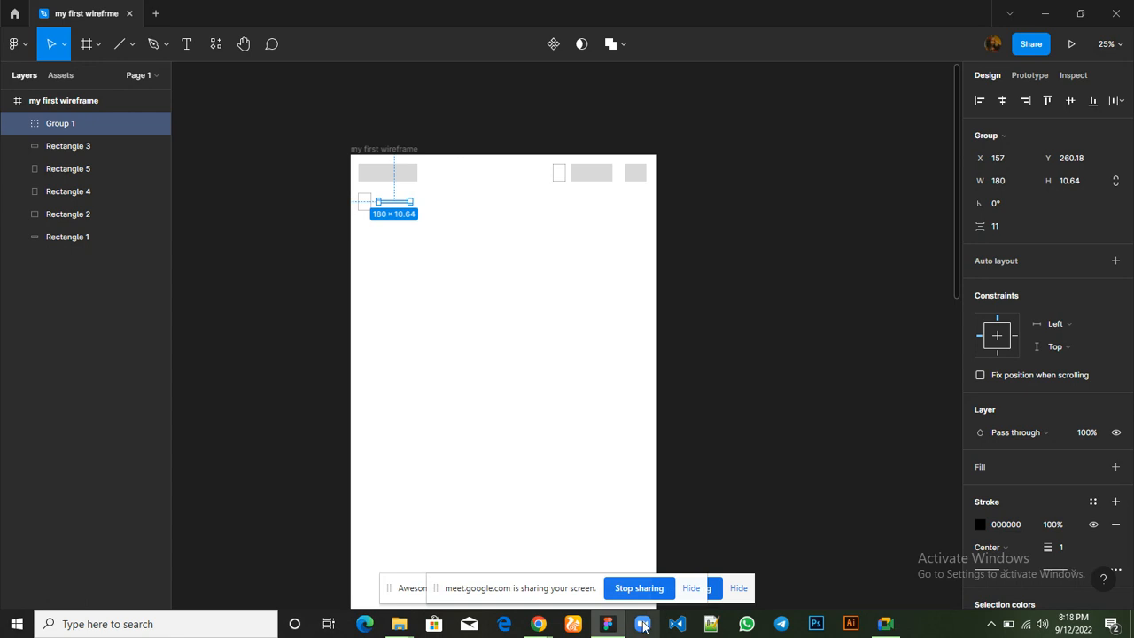
# Switch to Chrome to view the navigation items in the Hostbeak homepage header, and return to Figma
pyautogui.moveTo(537, 624)
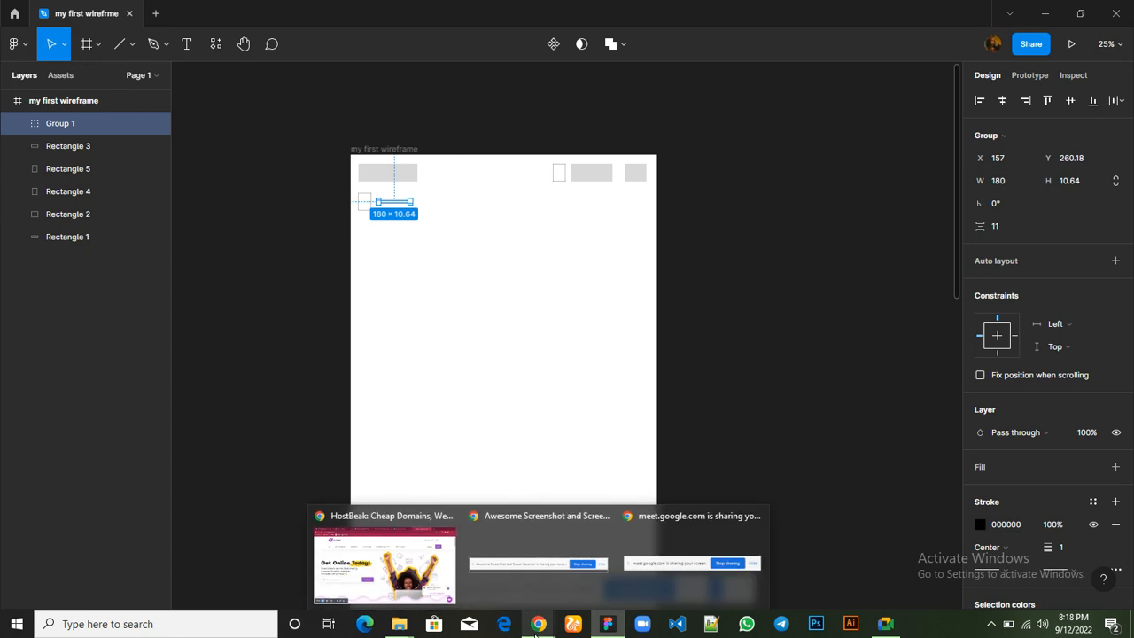
pyautogui.click(411, 585)
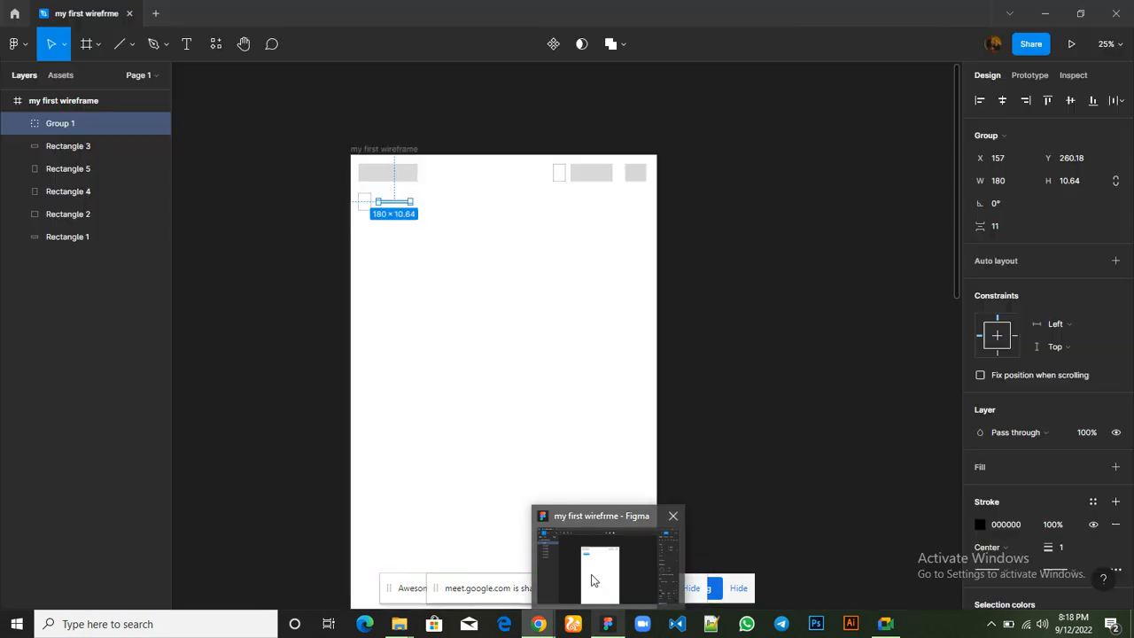
pyautogui.click(594, 580)
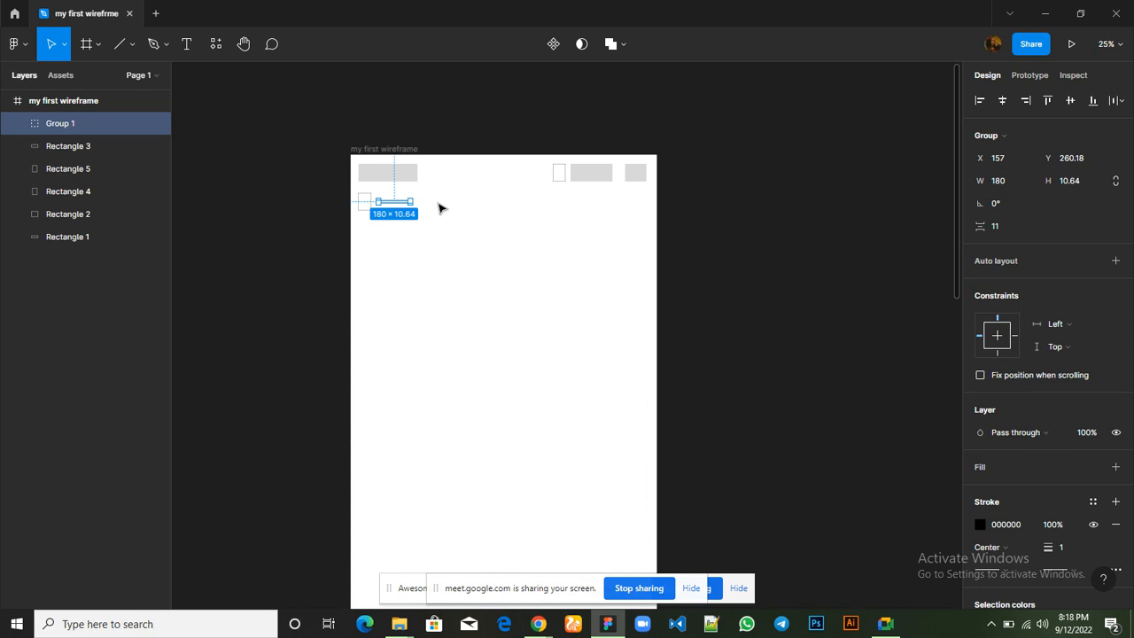
# Duplicate the 180-wide double-line group and move the copy to the right of the original in the same row, leaving a small gap
pyautogui.hotkey('ctrl', 'd')
pyautogui.press('Right')
pyautogui.press('Right')
pyautogui.press('Right')
pyautogui.press('Right')
pyautogui.press('Right')
pyautogui.press('Right')
pyautogui.press('Right')
pyautogui.press('Right')
pyautogui.press('Right')
pyautogui.press('Right')
pyautogui.press('Right')
pyautogui.press('Right')
pyautogui.press('Right')
pyautogui.press('Right')
pyautogui.press('Right')
pyautogui.press('Right')
pyautogui.press('Right')
pyautogui.press('Right')
pyautogui.press('Right')
pyautogui.press('Right')
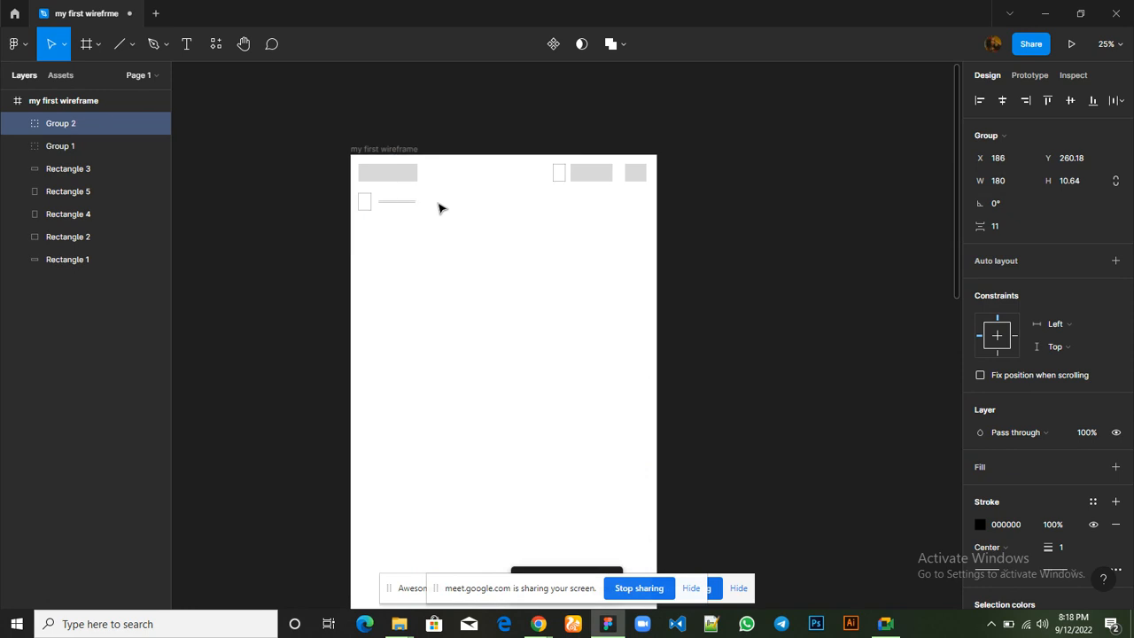
pyautogui.press('Right')
pyautogui.press('Right')
pyautogui.press('Right')
pyautogui.press('Right')
pyautogui.press('Right')
pyautogui.press('Right')
pyautogui.press('Right')
pyautogui.press('Right')
pyautogui.press('Right')
pyautogui.press('Right')
pyautogui.press('Right')
pyautogui.press('Right')
pyautogui.press('Right')
pyautogui.press('Right')
pyautogui.press('Right')
pyautogui.press('Right')
pyautogui.press('Right')
pyautogui.press('Right')
pyautogui.press('Right')
pyautogui.press('Right')
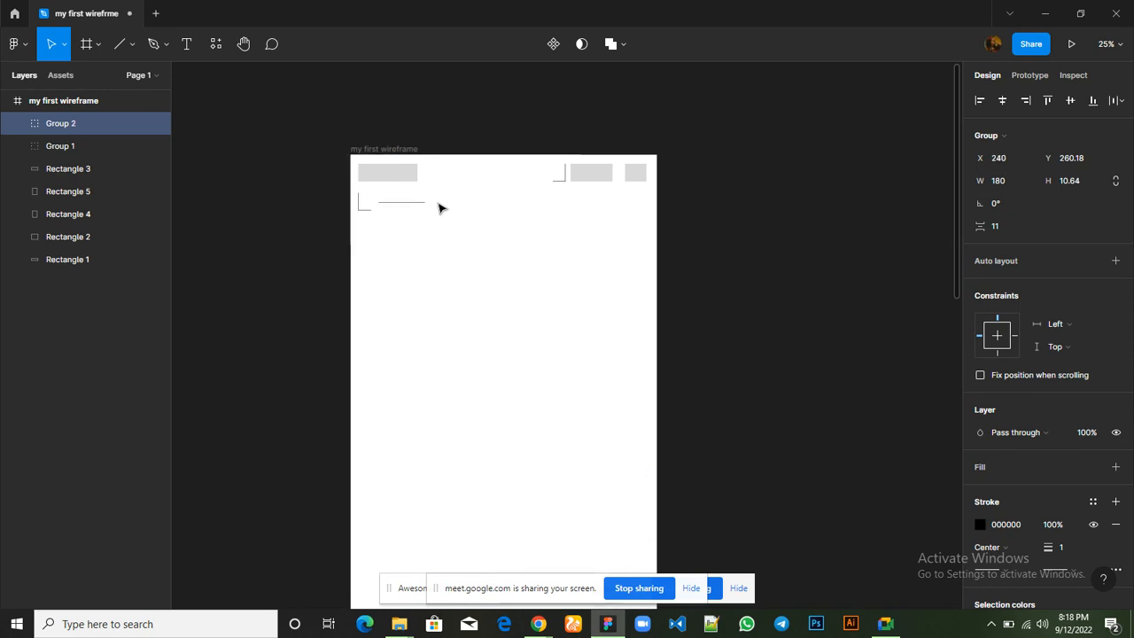
pyautogui.press('Right')
pyautogui.press('Right')
pyautogui.press('Right')
pyautogui.press('Right')
pyautogui.press('Right')
pyautogui.press('Right')
pyautogui.press('Right')
pyautogui.press('Right')
pyautogui.press('Right')
pyautogui.press('Right')
pyautogui.press('Right')
pyautogui.press('Right')
pyautogui.press('Right')
pyautogui.press('Right')
pyautogui.press('Right')
pyautogui.press('Right')
pyautogui.press('Right')
pyautogui.press('Right')
pyautogui.press('Right')
pyautogui.press('Right')
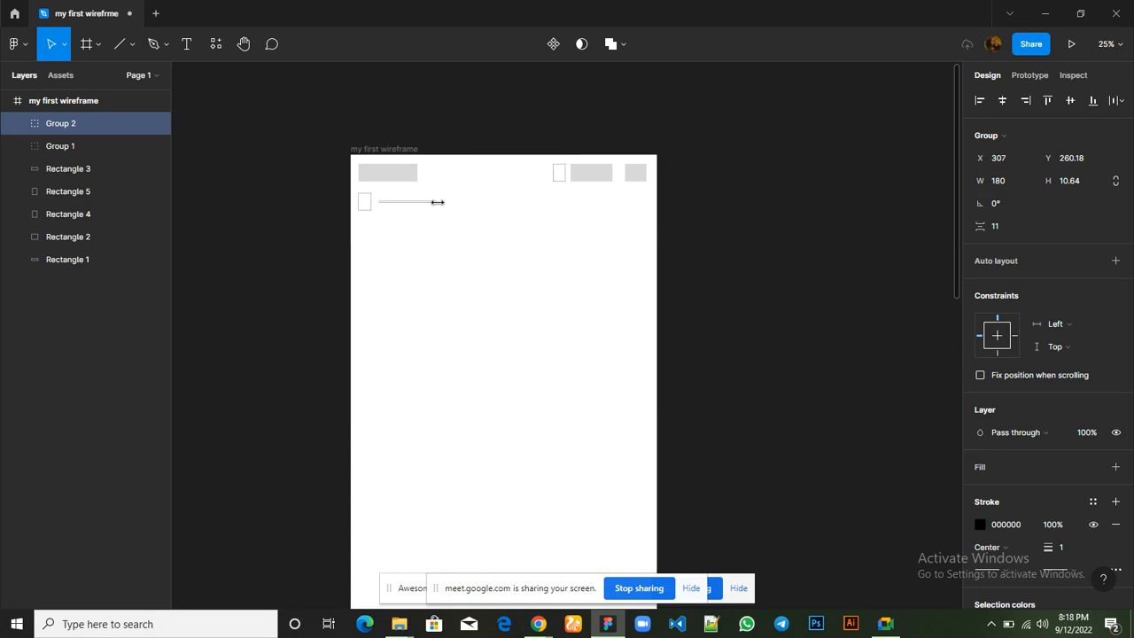
pyautogui.press('Right')
pyautogui.press('Right')
pyautogui.press('Right')
pyautogui.press('Right')
pyautogui.press('Right')
pyautogui.press('Right')
pyautogui.press('Right')
pyautogui.press('Right')
pyautogui.press('Right')
pyautogui.press('Right')
pyautogui.press('Right')
pyautogui.press('Right')
pyautogui.press('Right')
pyautogui.press('Right')
pyautogui.press('Right')
pyautogui.press('Right')
pyautogui.press('Right')
pyautogui.press('Right')
pyautogui.press('Right')
pyautogui.press('Right')
pyautogui.hotkey('shift', 'Right')
# Repeat the double-line duplicate three more times at the same spacing, ending at X 1017, for a row of five navigation items
pyautogui.hotkey('ctrl', 'd')
pyautogui.hotkey('ctrl', 'd')
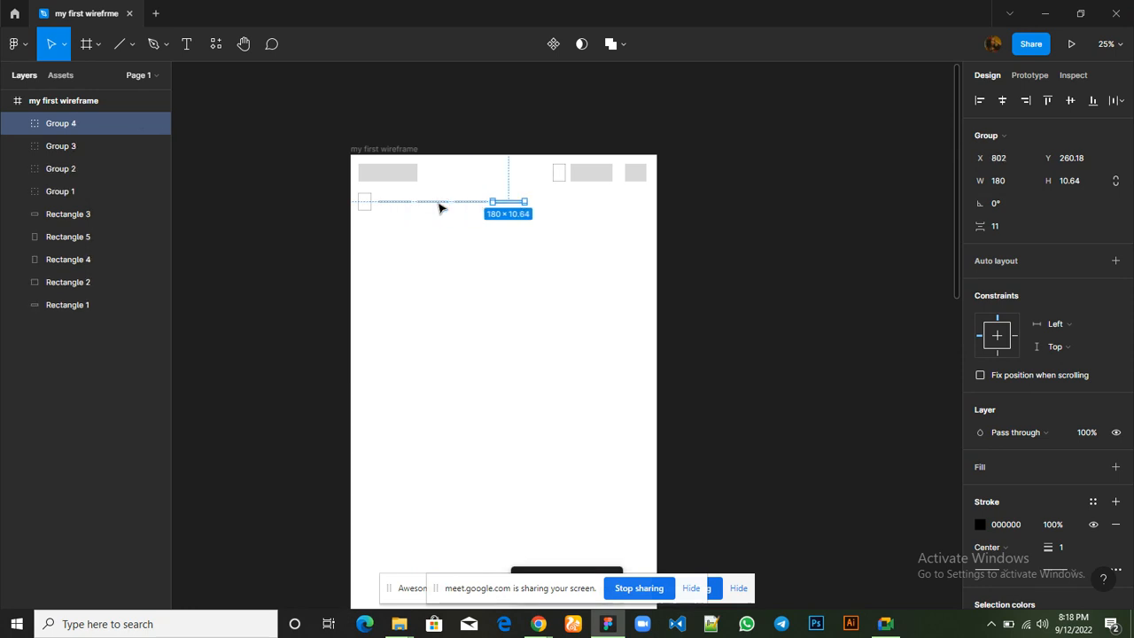
pyautogui.hotkey('ctrl', 'd')
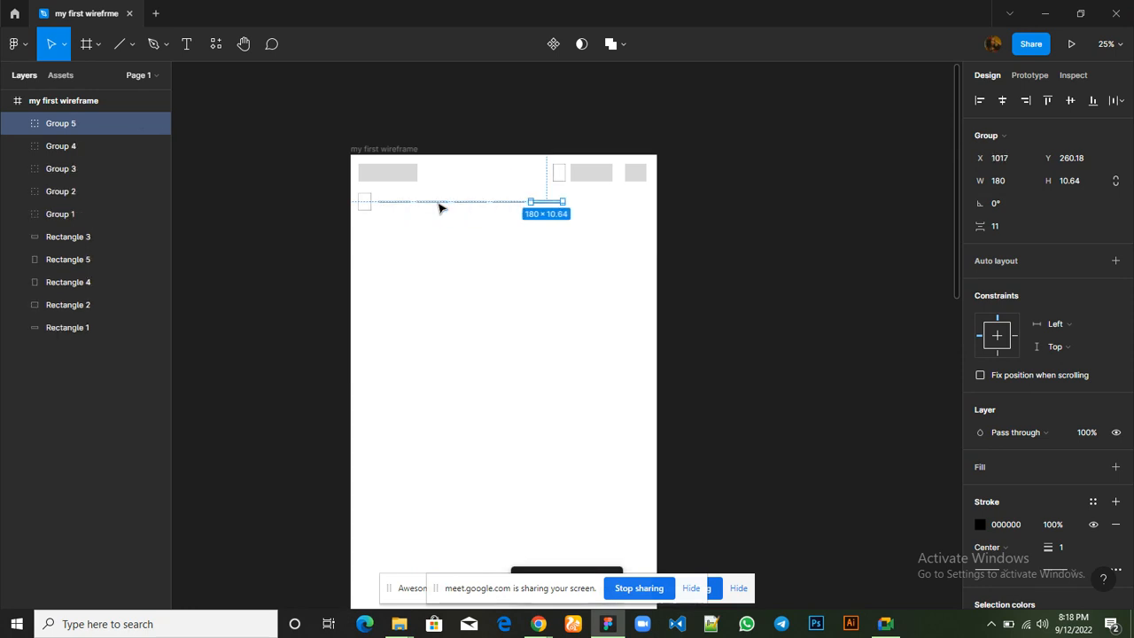
pyautogui.click(474, 280)
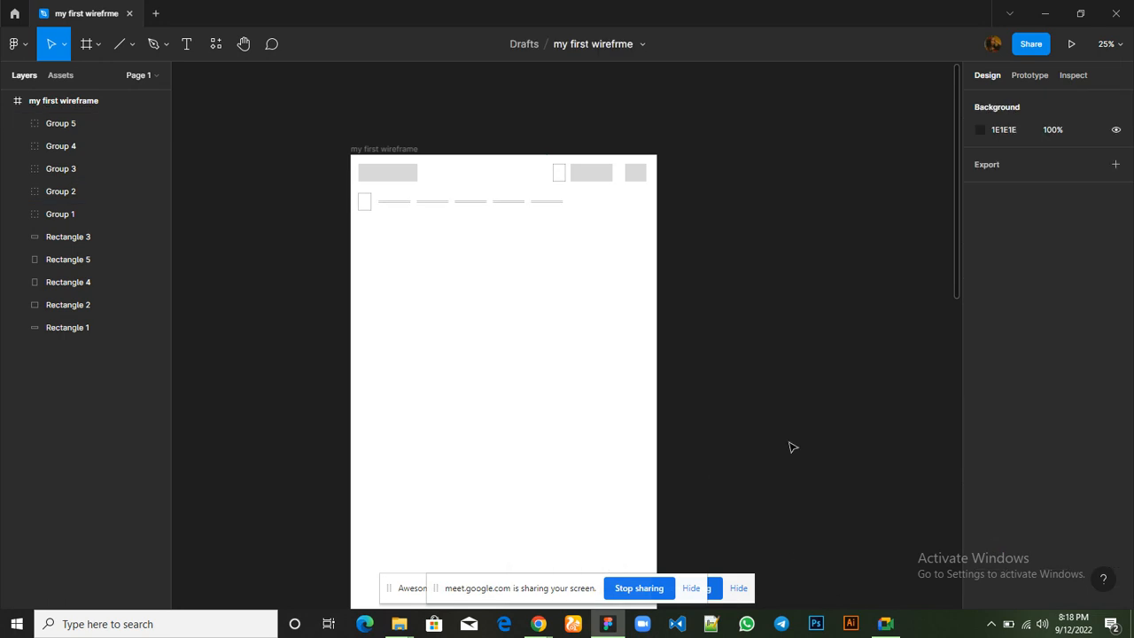
# Review the header wireframe up close, read the Google Meet in-call messages, and return to Figma
pyautogui.hotkey('ctrl', '+')
pyautogui.scroll(2, 793, 447)
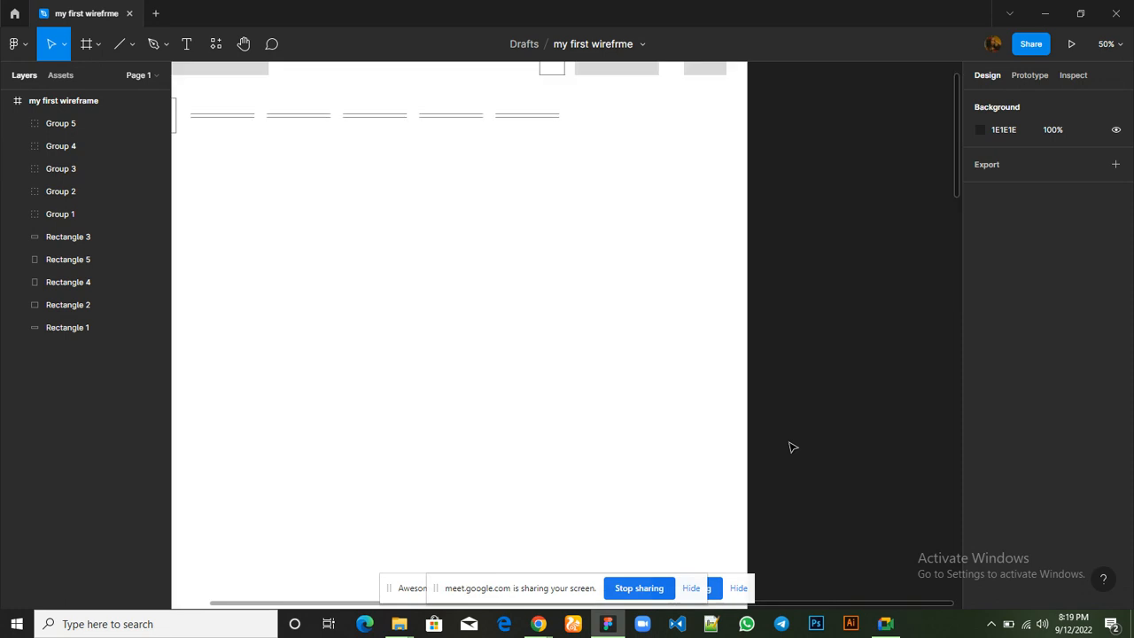
pyautogui.hscroll(-2, 793, 447)
pyautogui.hscroll(1, 793, 447)
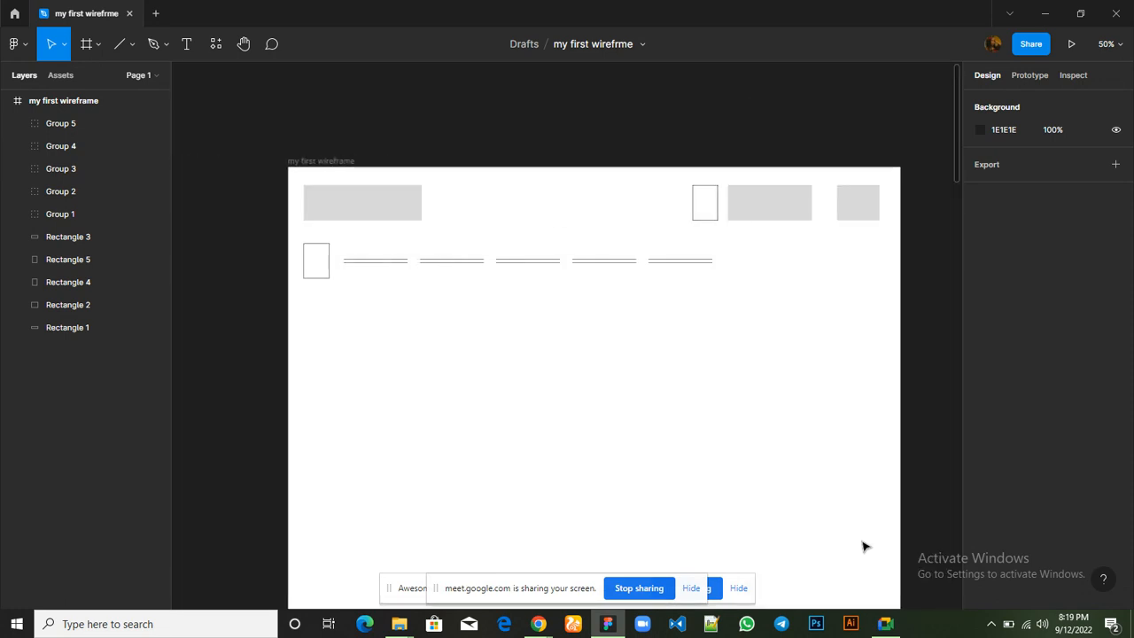
pyautogui.moveTo(885, 625)
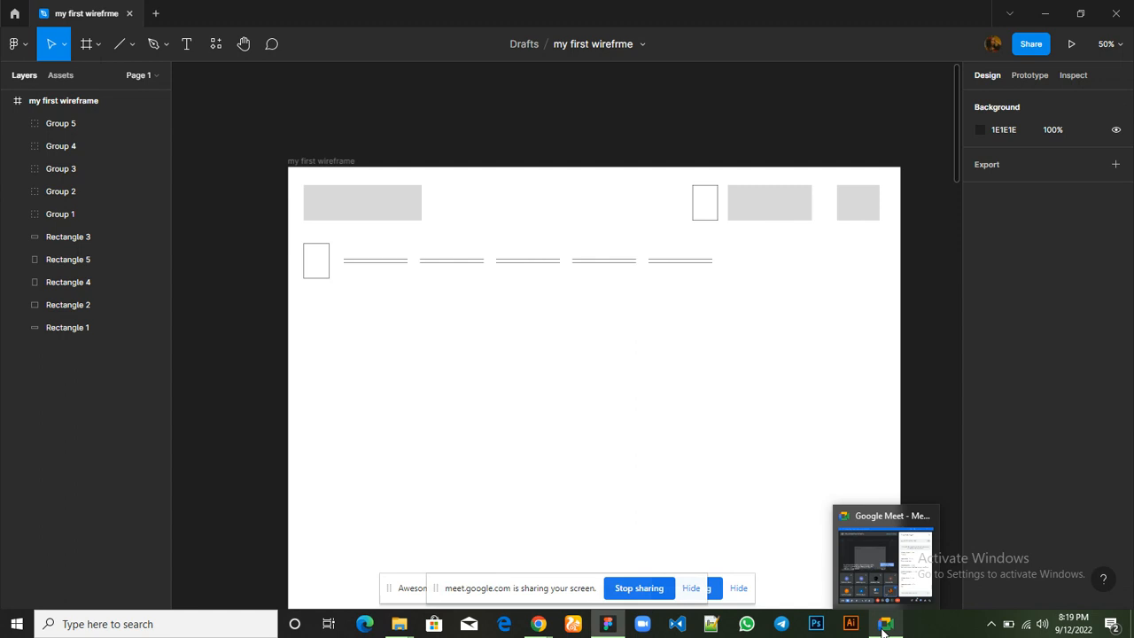
pyautogui.click(868, 561)
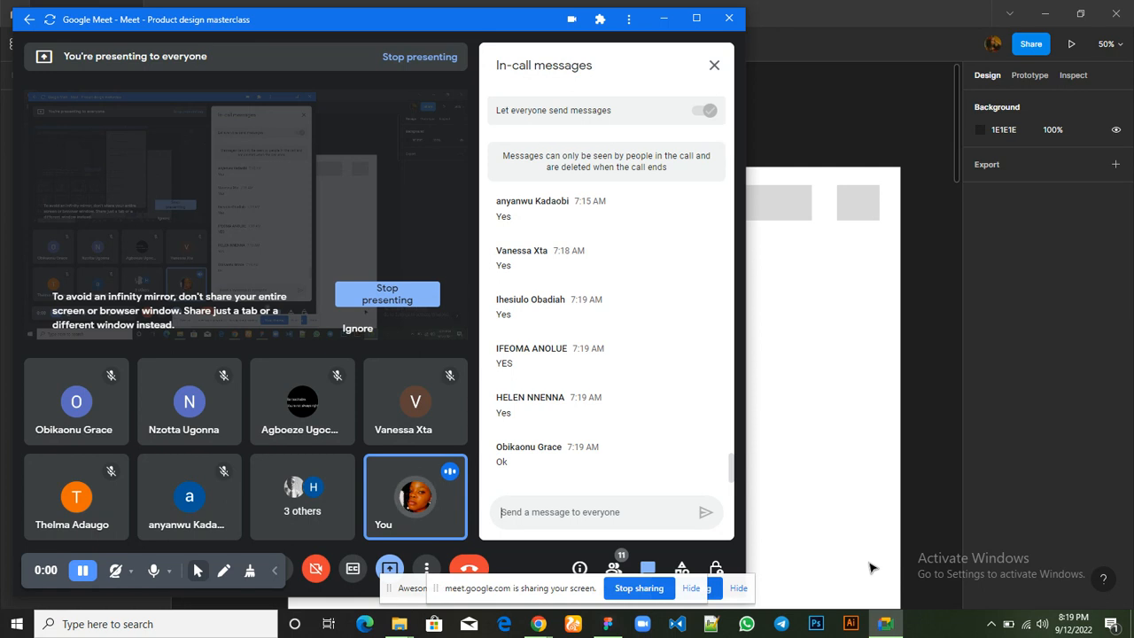
pyautogui.click(856, 431)
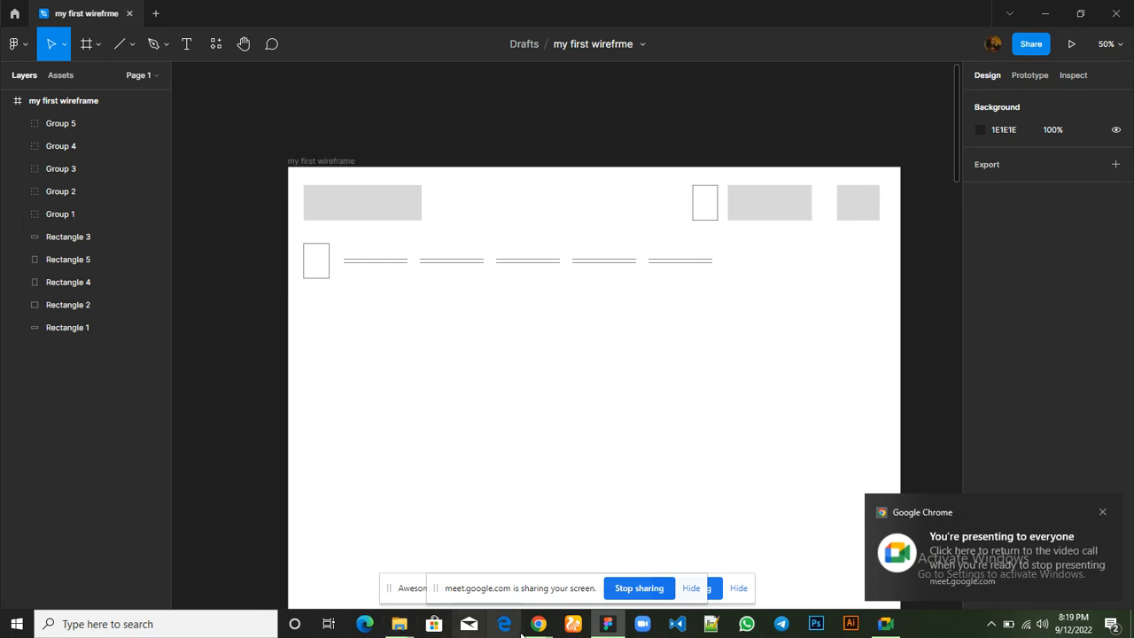
# Switch to Chrome to examine the Register and Login buttons in the Hostbeak header, and return to Figma
pyautogui.moveTo(537, 623)
pyautogui.click(412, 558)
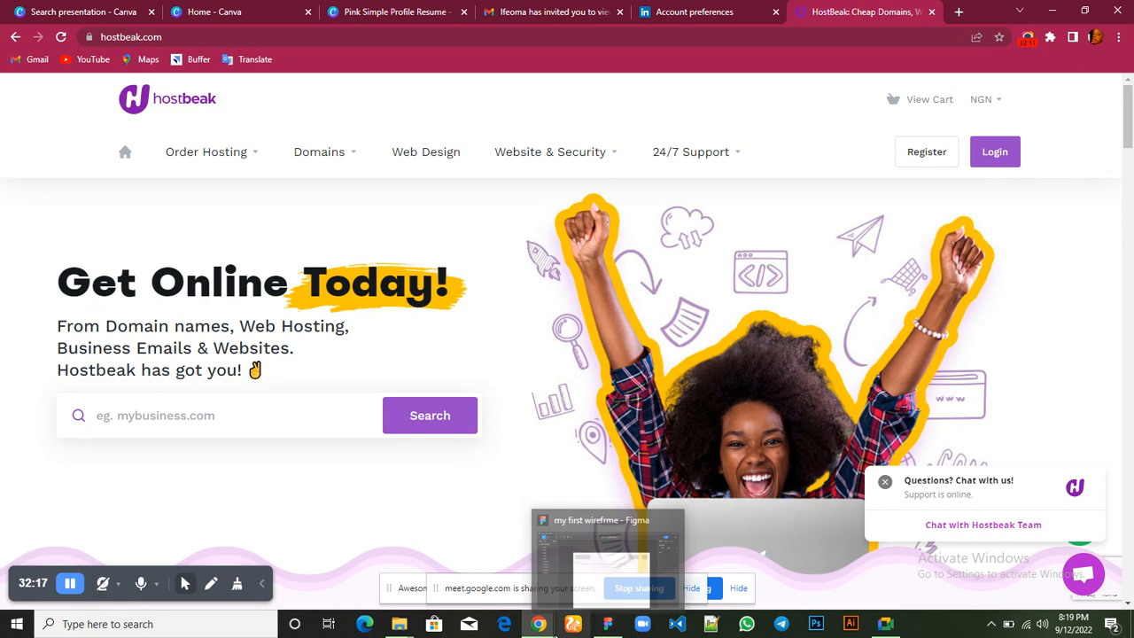
pyautogui.moveTo(599, 631)
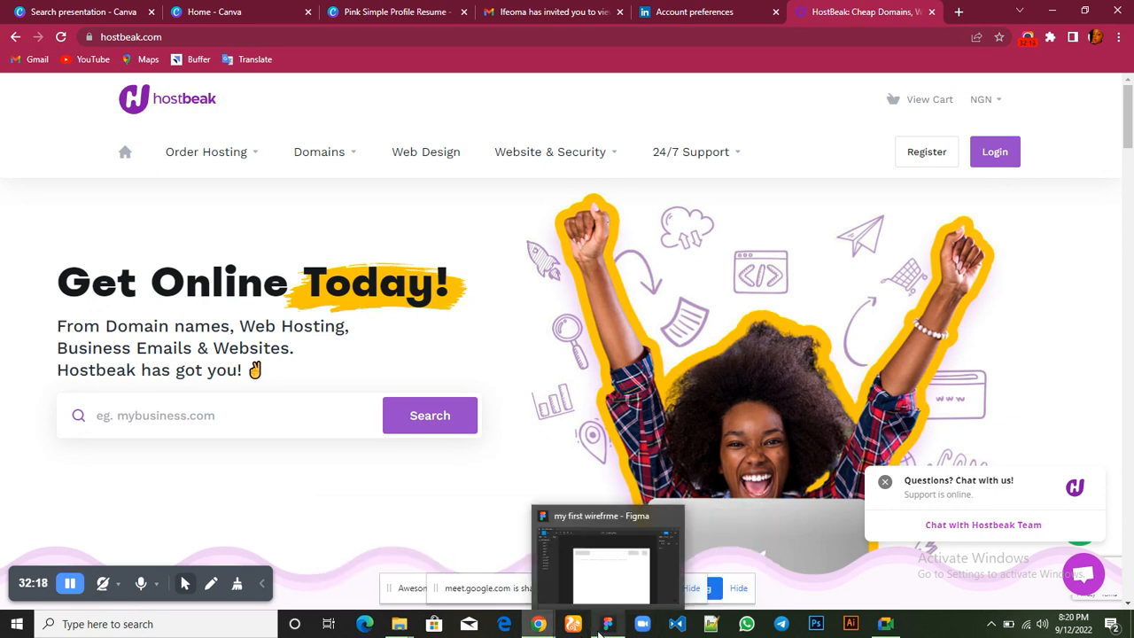
pyautogui.click(597, 576)
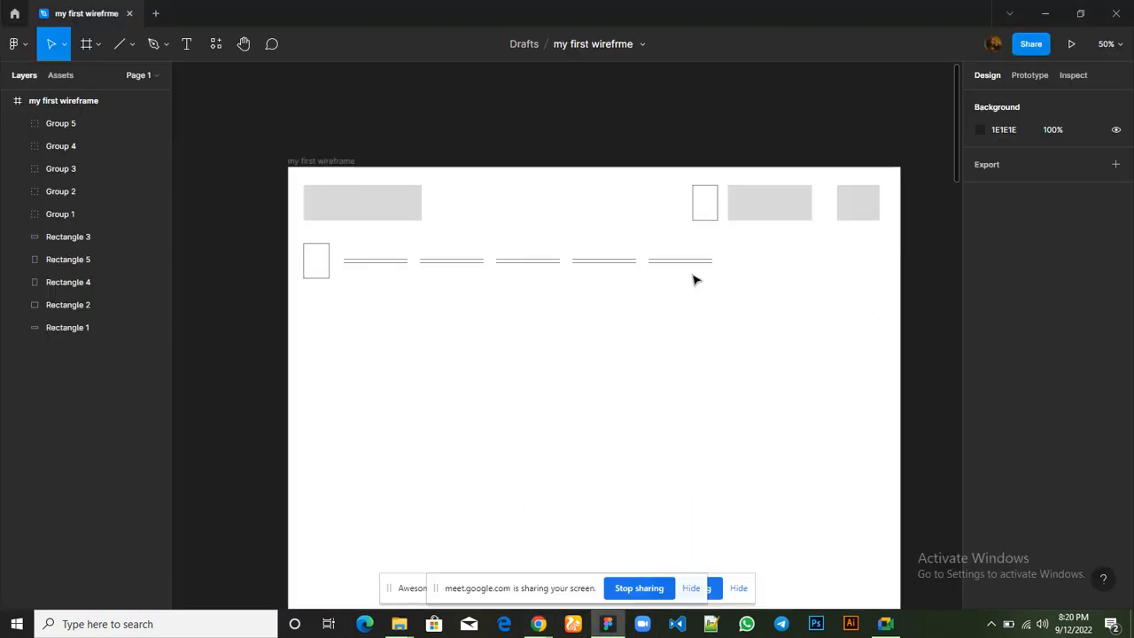
# Copy the 237 × 100 header rectangle into the navigation row and resize the copy to about 173 × 73, at X 1291, Y 224
pyautogui.click(793, 209)
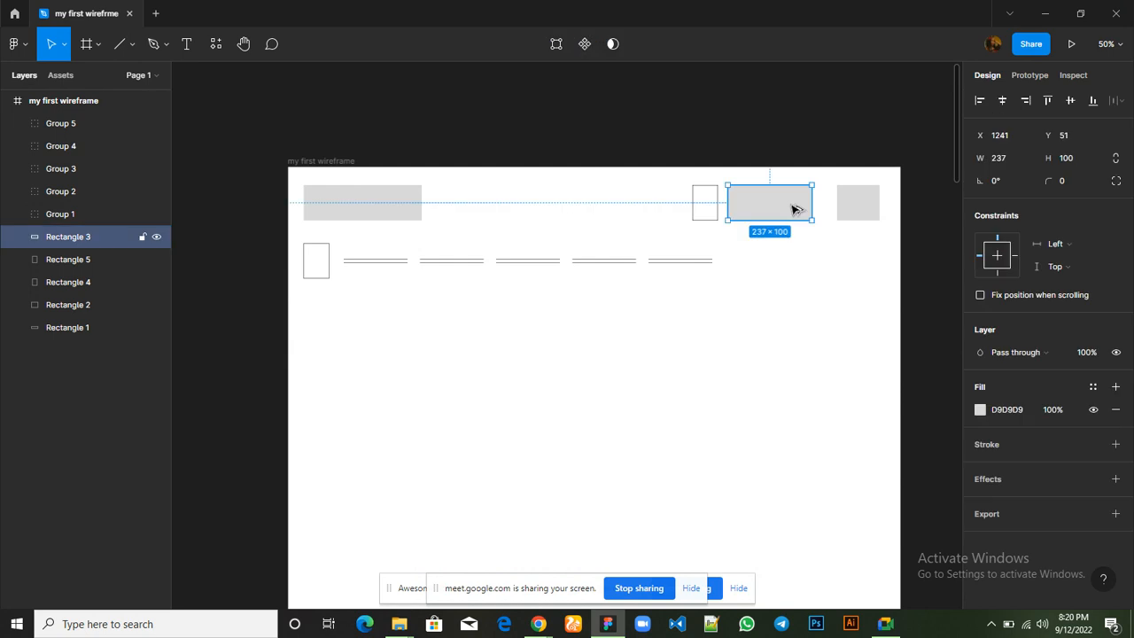
pyautogui.moveTo(793, 209); pyautogui.dragTo(794, 264)
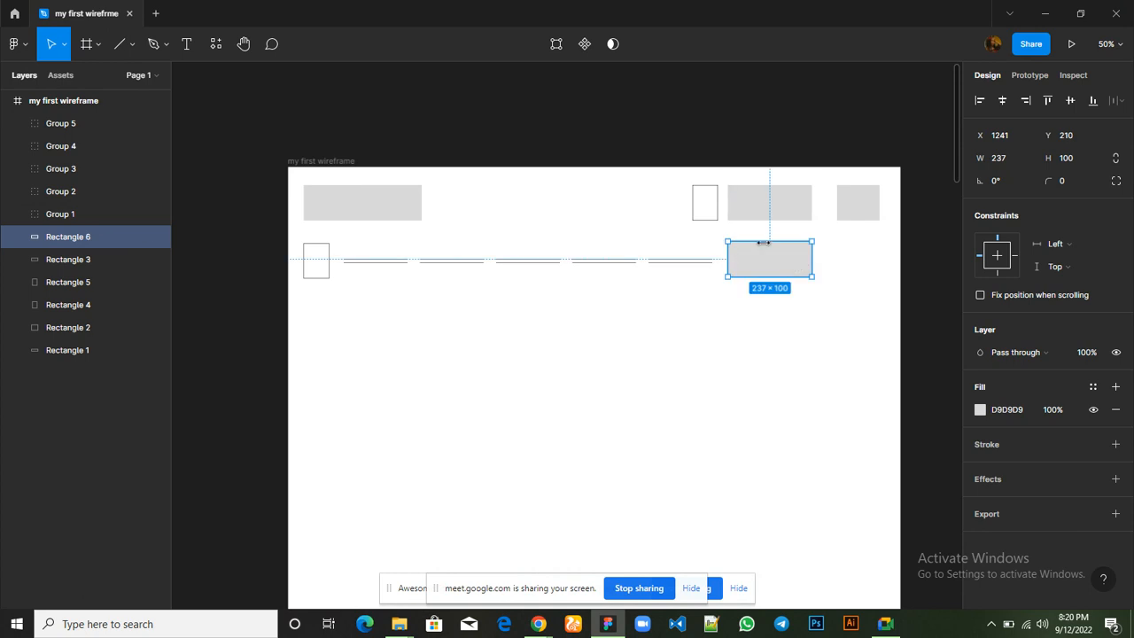
pyautogui.moveTo(768, 240); pyautogui.dragTo(778, 264)
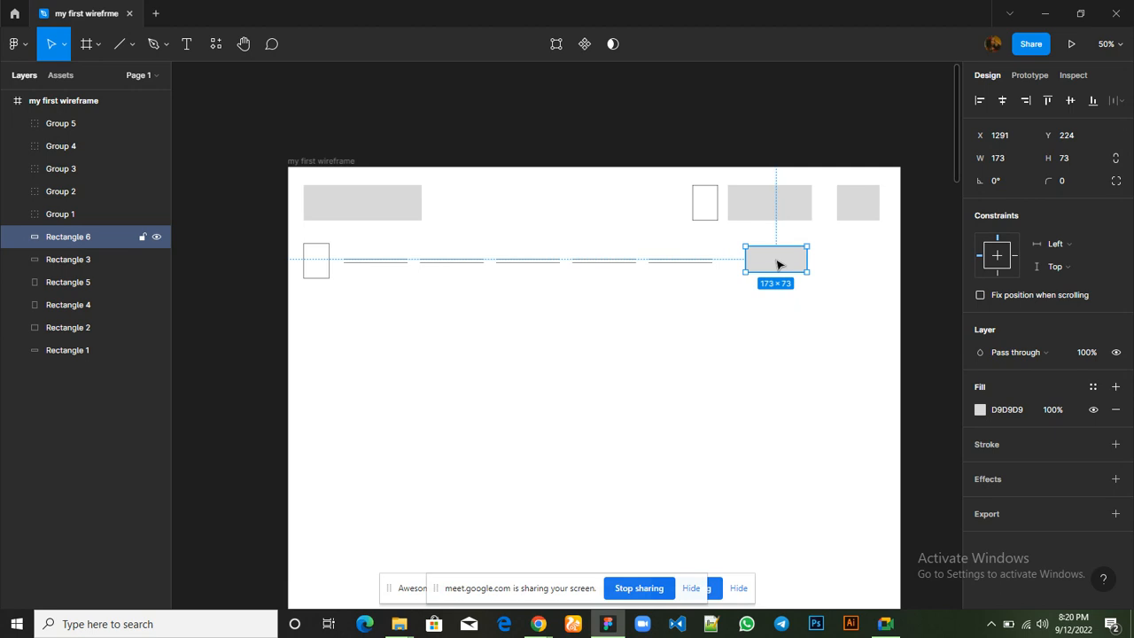
# Duplicate the 173 × 73 button placeholder and align the copy to its right in the navigation row, at X 1496, Y 224
pyautogui.hotkey('ctrl', 'd')
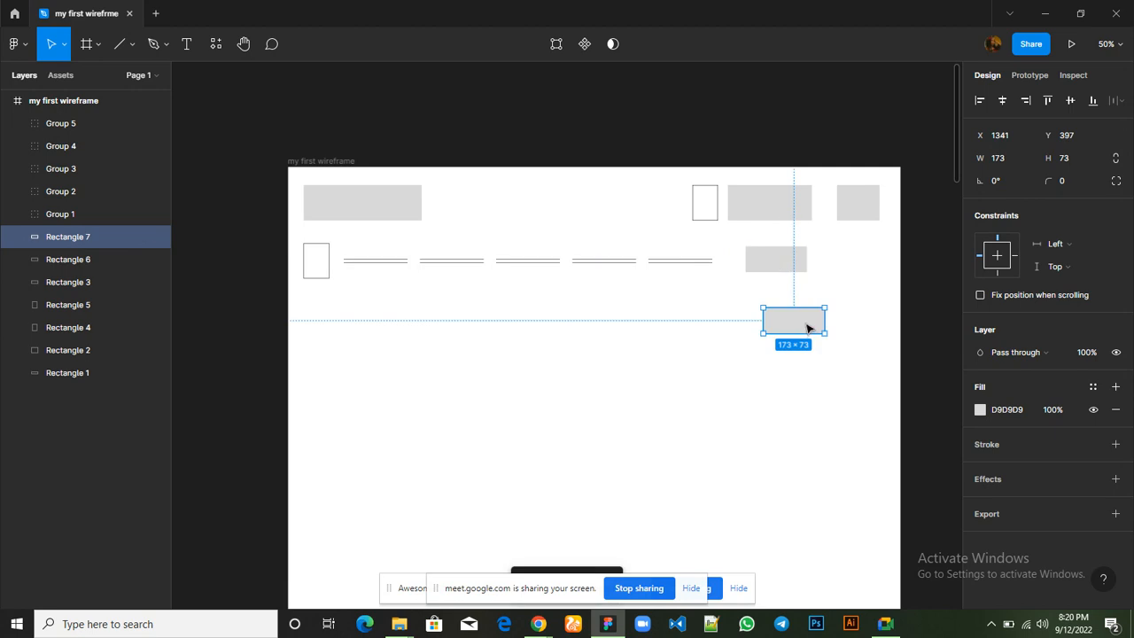
pyautogui.moveTo(810, 332); pyautogui.dragTo(864, 269)
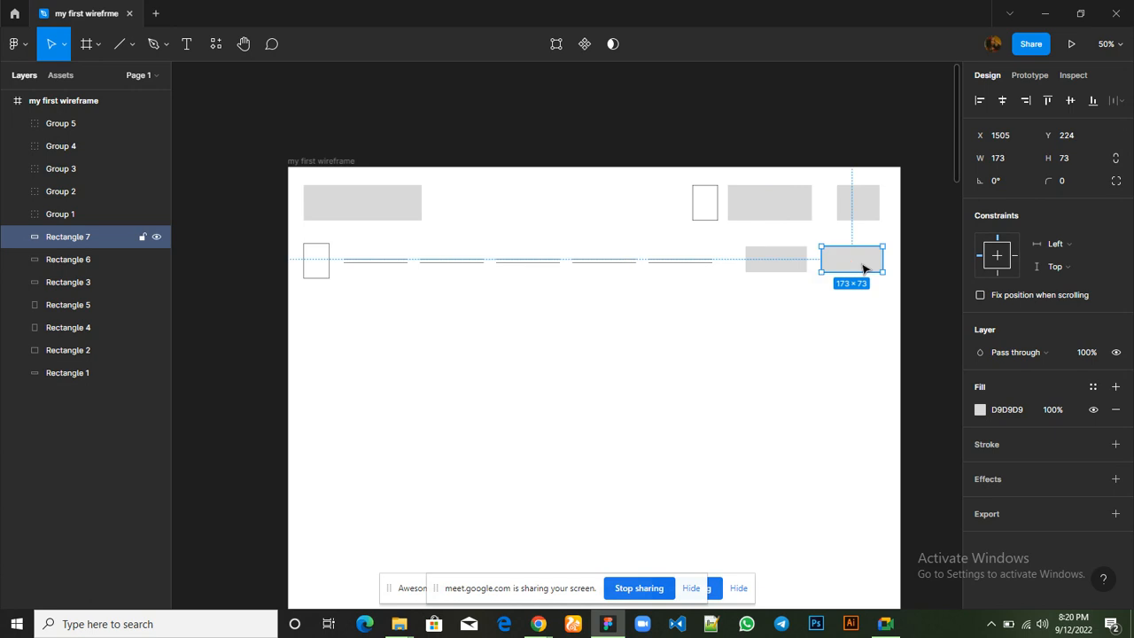
pyautogui.press('Left')
pyautogui.press('Left')
pyautogui.press('Left')
pyautogui.press('Left')
pyautogui.press('Left')
pyautogui.press('Left')
pyautogui.press('Left')
pyautogui.press('Left')
pyautogui.press('Left')
pyautogui.press('Left')
pyautogui.press('Left')
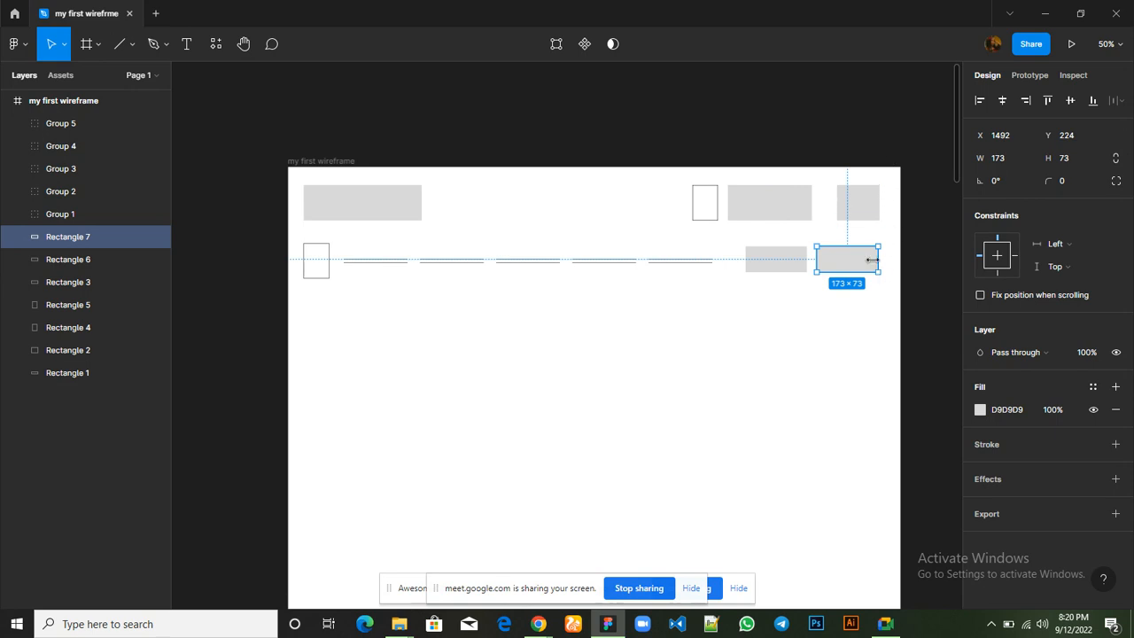
pyautogui.press('Left')
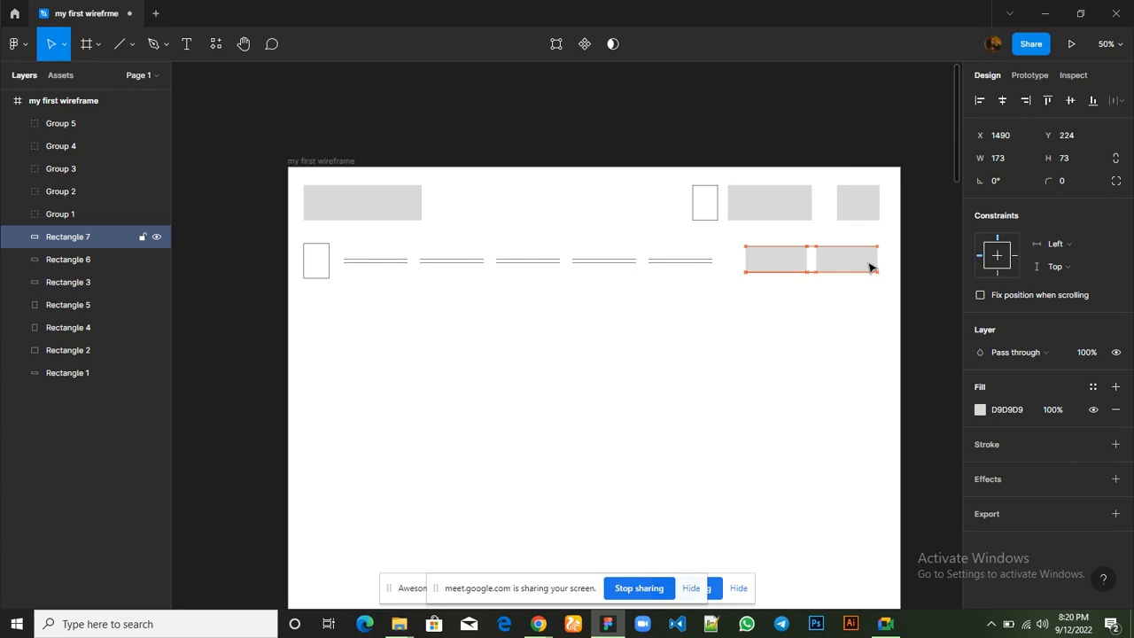
pyautogui.press('Right')
pyautogui.press('Right')
pyautogui.press('Right')
pyautogui.press('Right')
pyautogui.press('Right')
pyautogui.press('Right')
pyautogui.press('Left')
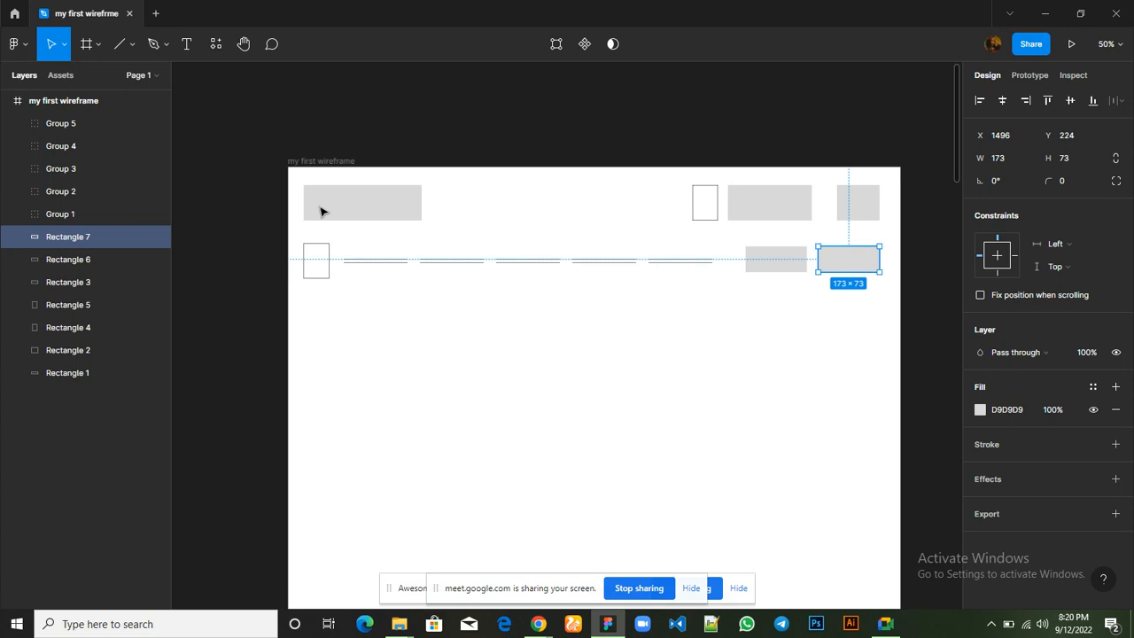
# Select all the header and navigation row placeholders together and shift them slightly right within the frame
pyautogui.click(329, 251)
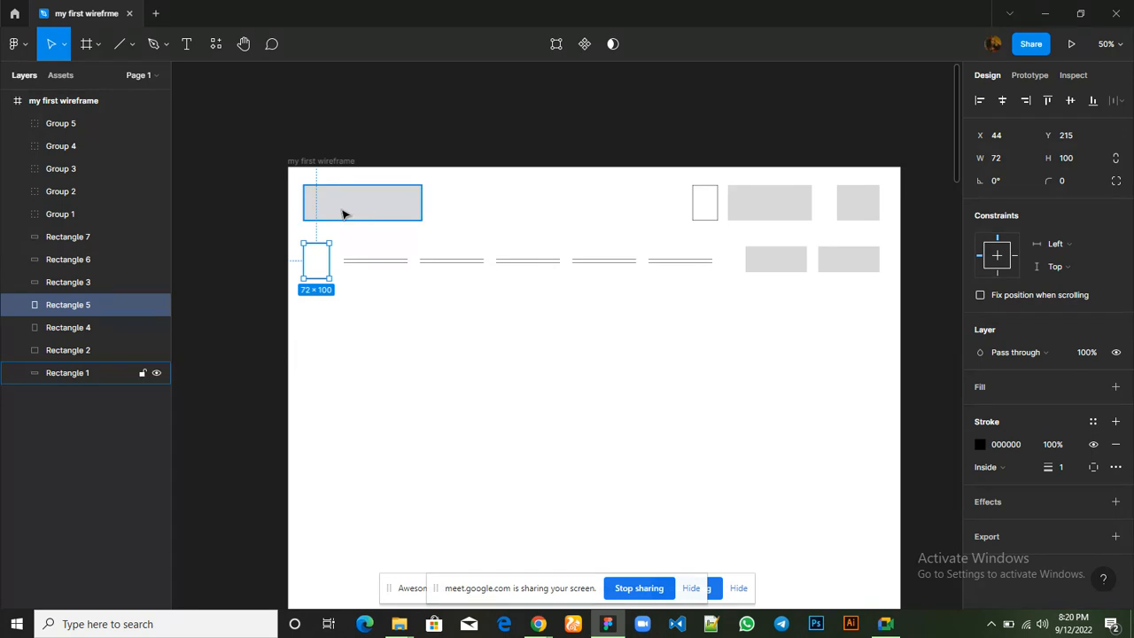
pyautogui.keyDown('shift'); pyautogui.click(344, 214); pyautogui.keyUp('shift')
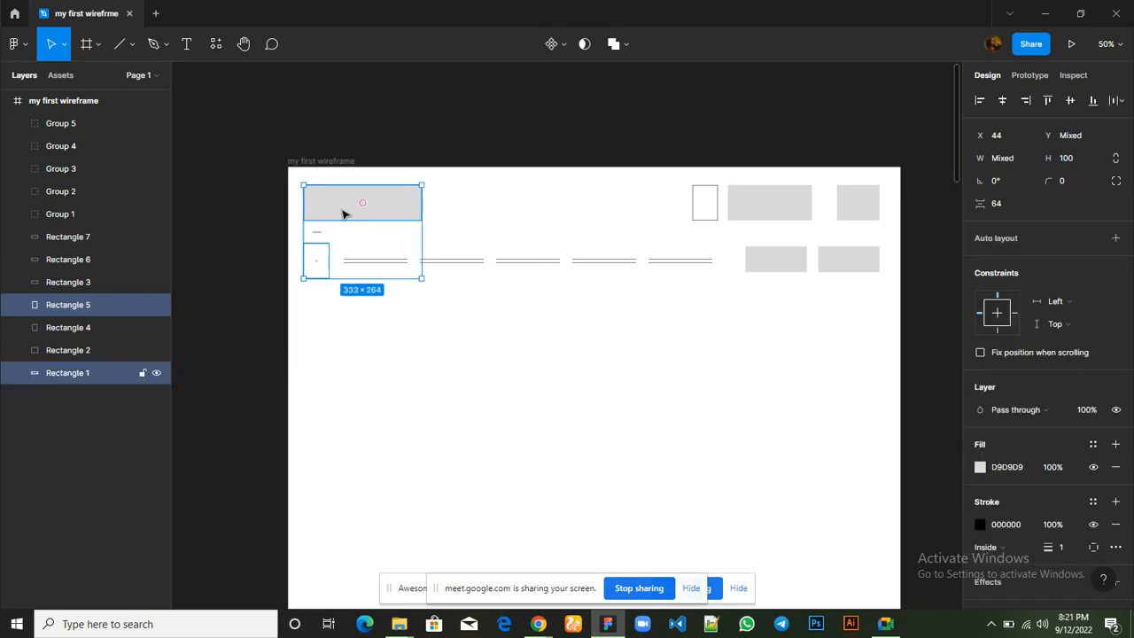
pyautogui.keyDown('shift'); pyautogui.click(713, 221); pyautogui.keyUp('shift')
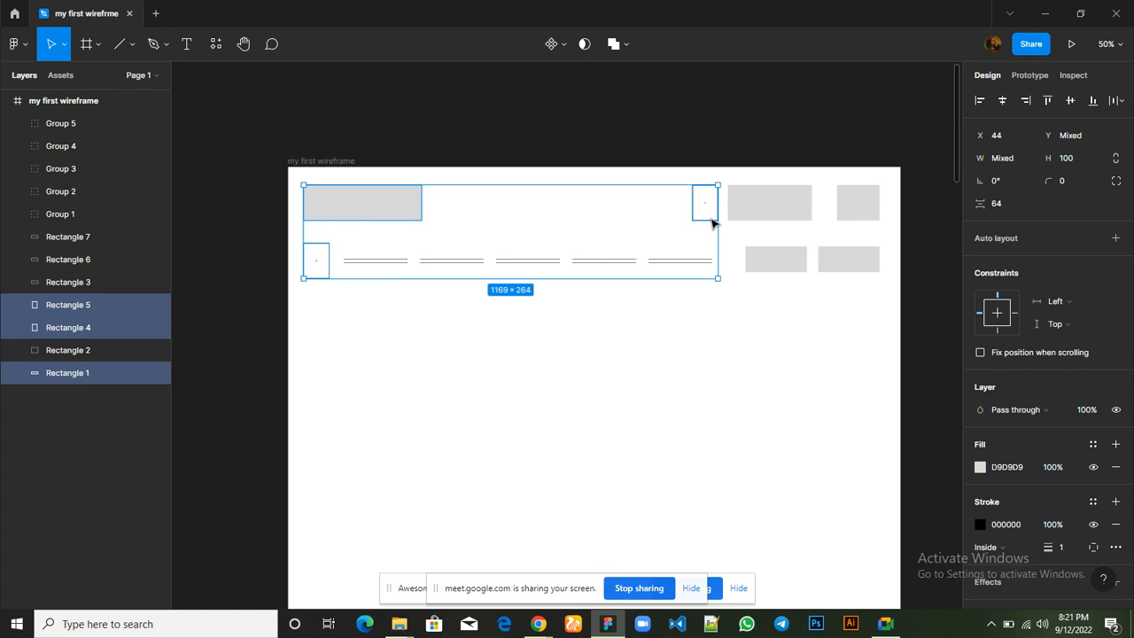
pyautogui.keyDown('shift'); pyautogui.click(793, 213); pyautogui.keyUp('shift')
pyautogui.keyDown('shift'); pyautogui.click(846, 214); pyautogui.keyUp('shift')
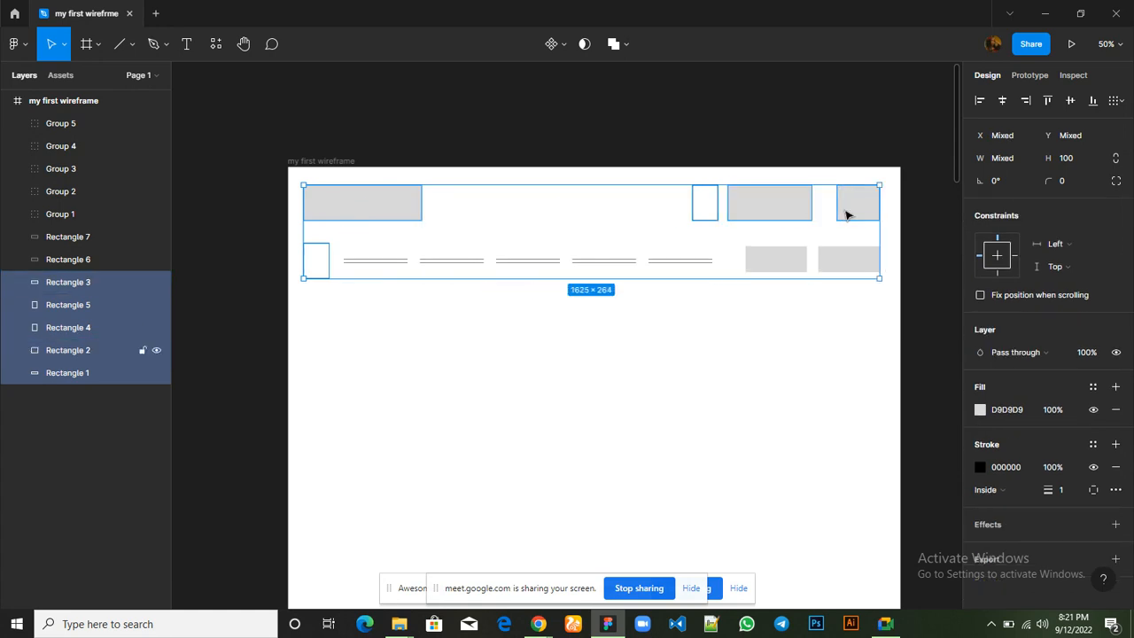
pyautogui.keyDown('shift'); pyautogui.click(842, 266); pyautogui.keyUp('shift')
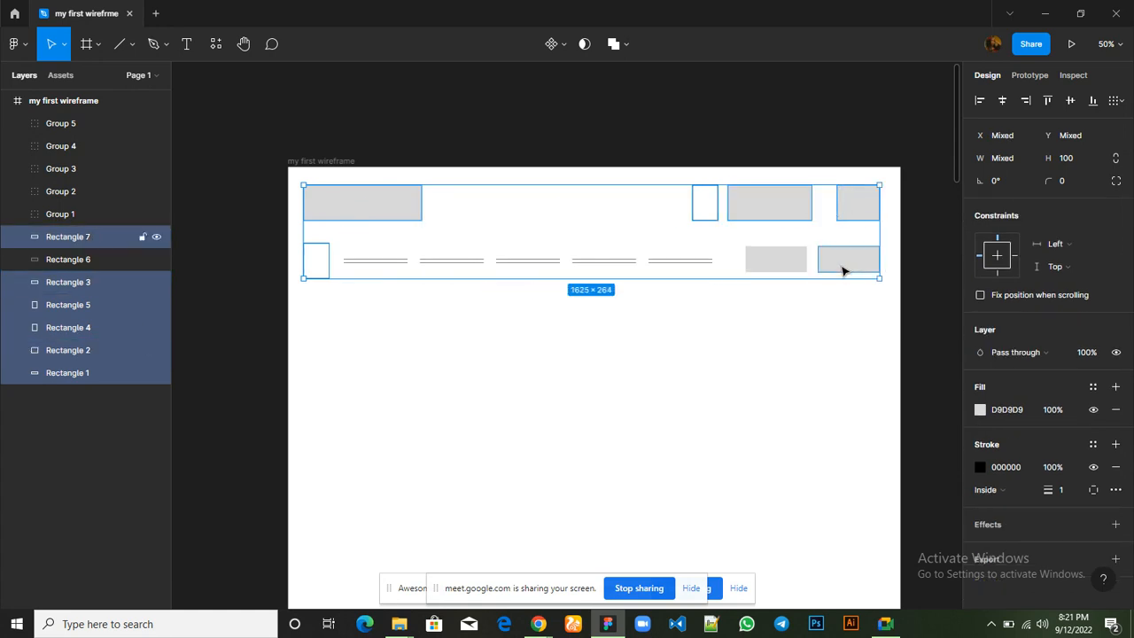
pyautogui.keyDown('shift'); pyautogui.click(786, 263); pyautogui.keyUp('shift')
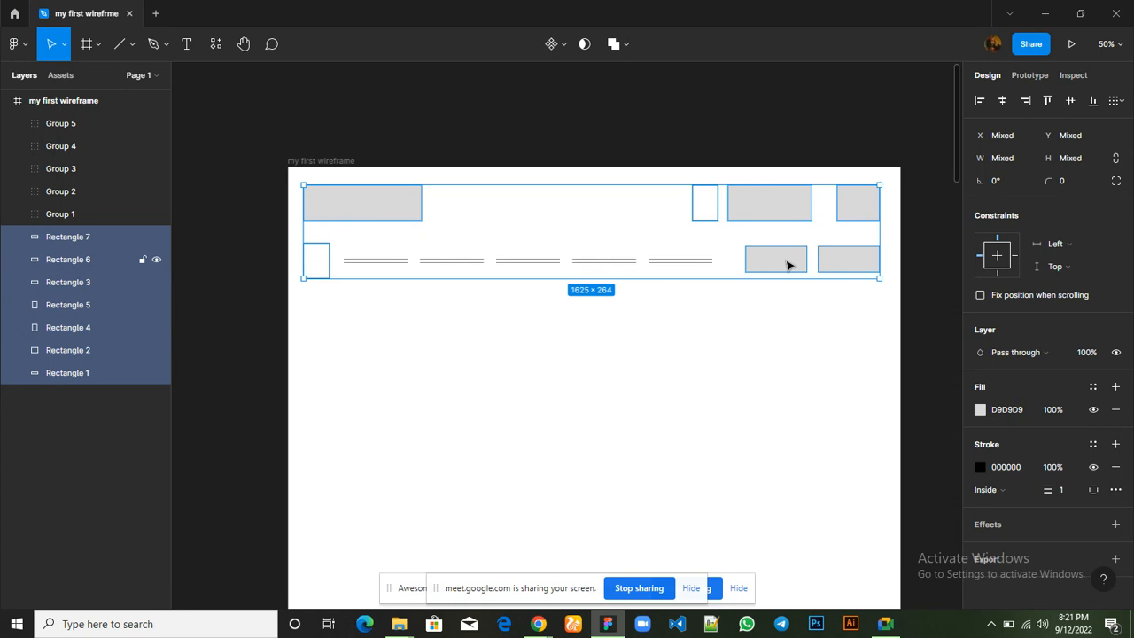
pyautogui.keyDown('shift'); pyautogui.click(700, 263); pyautogui.keyUp('shift')
pyautogui.keyDown('shift'); pyautogui.click(624, 263); pyautogui.keyUp('shift')
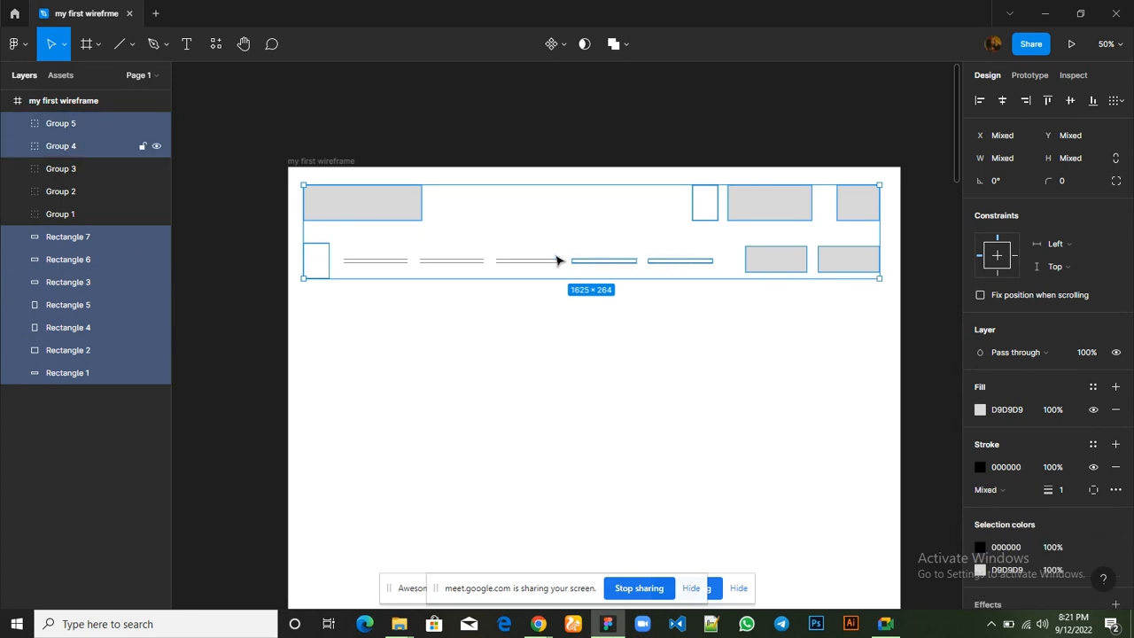
pyautogui.keyDown('shift'); pyautogui.click(455, 261); pyautogui.keyUp('shift')
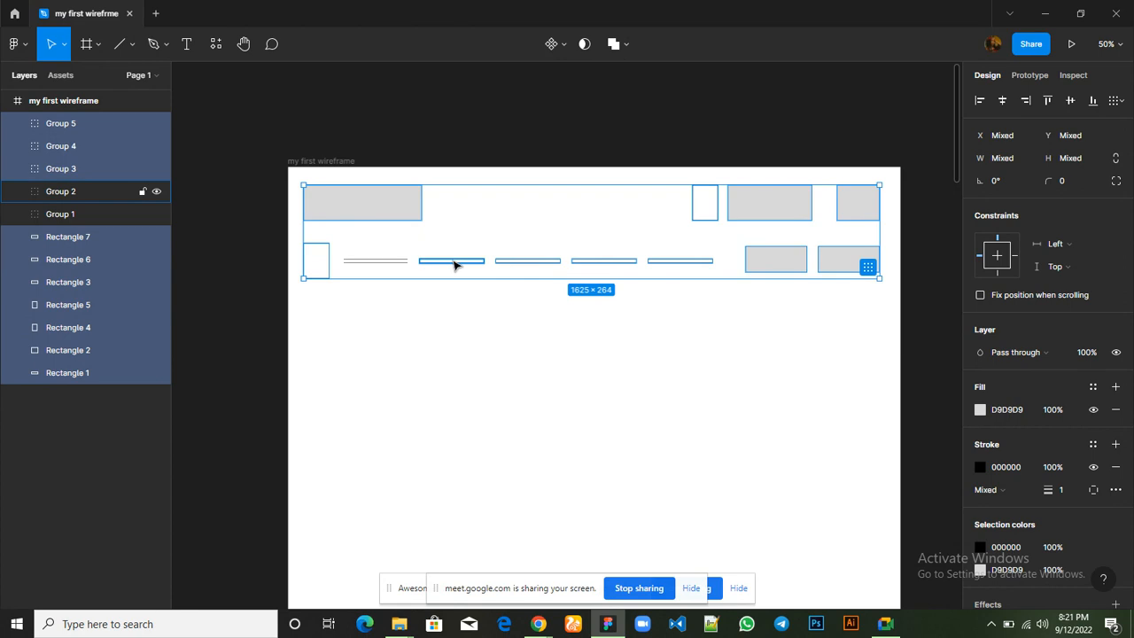
pyautogui.keyDown('shift'); pyautogui.click(455, 261); pyautogui.keyUp('shift')
pyautogui.keyDown('shift'); pyautogui.click(456, 261); pyautogui.keyUp('shift')
pyautogui.keyDown('shift'); pyautogui.click(375, 262); pyautogui.keyUp('shift')
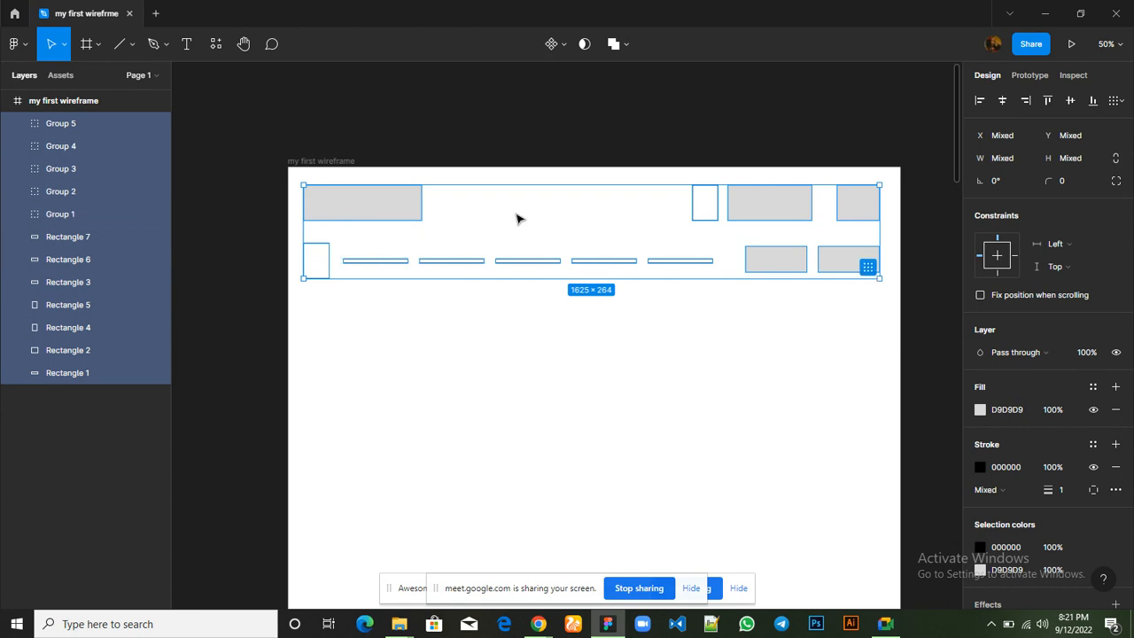
pyautogui.moveTo(518, 219); pyautogui.dragTo(523, 219)
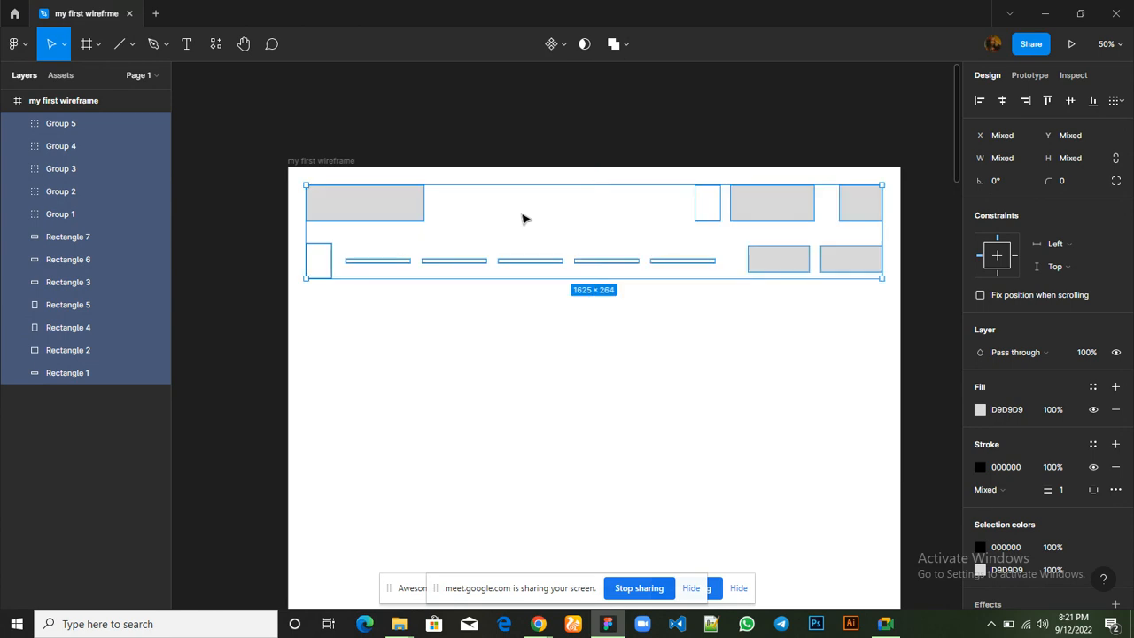
pyautogui.click(617, 370)
# Read the latest in-call messages in Google Meet and return to the Figma wireframe
pyautogui.scroll(-1, 618, 370)
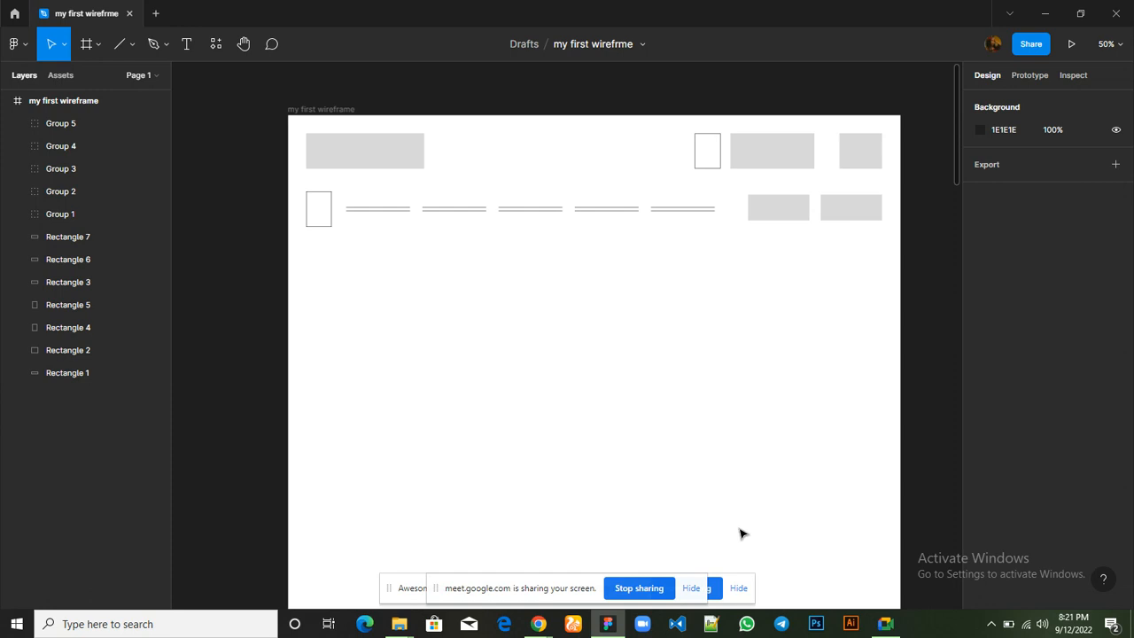
pyautogui.moveTo(895, 621)
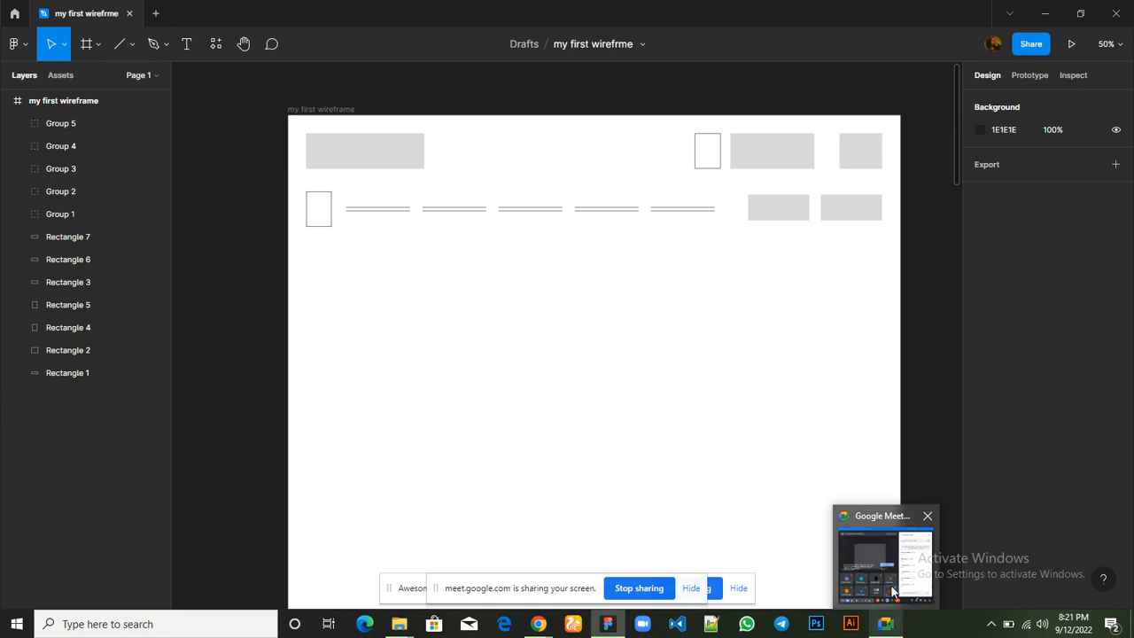
pyautogui.click(893, 592)
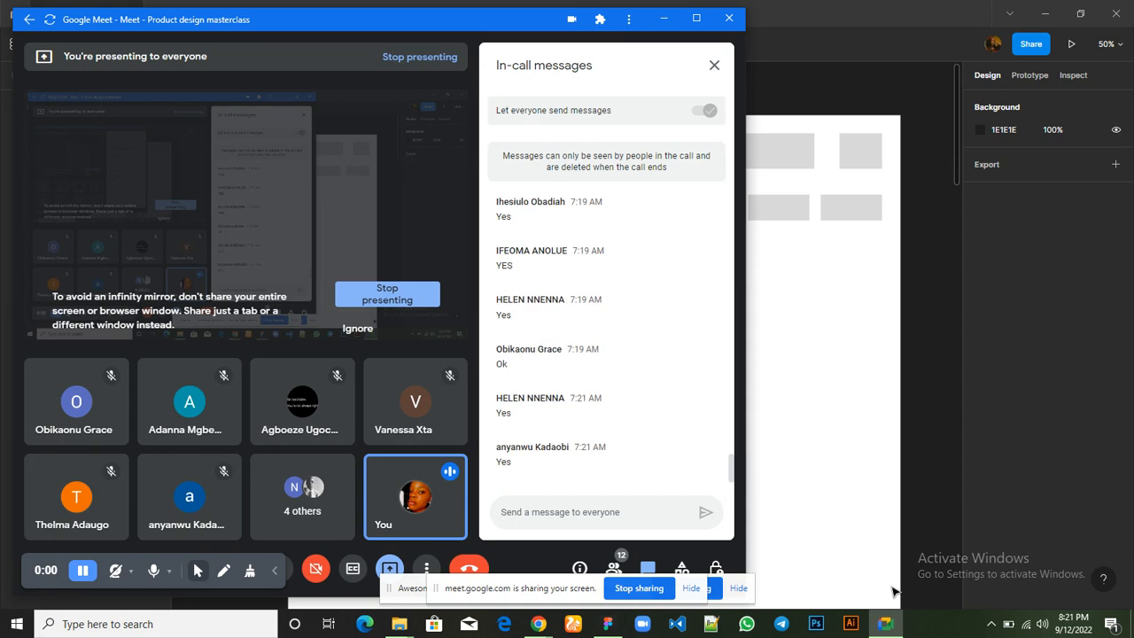
pyautogui.click(809, 107)
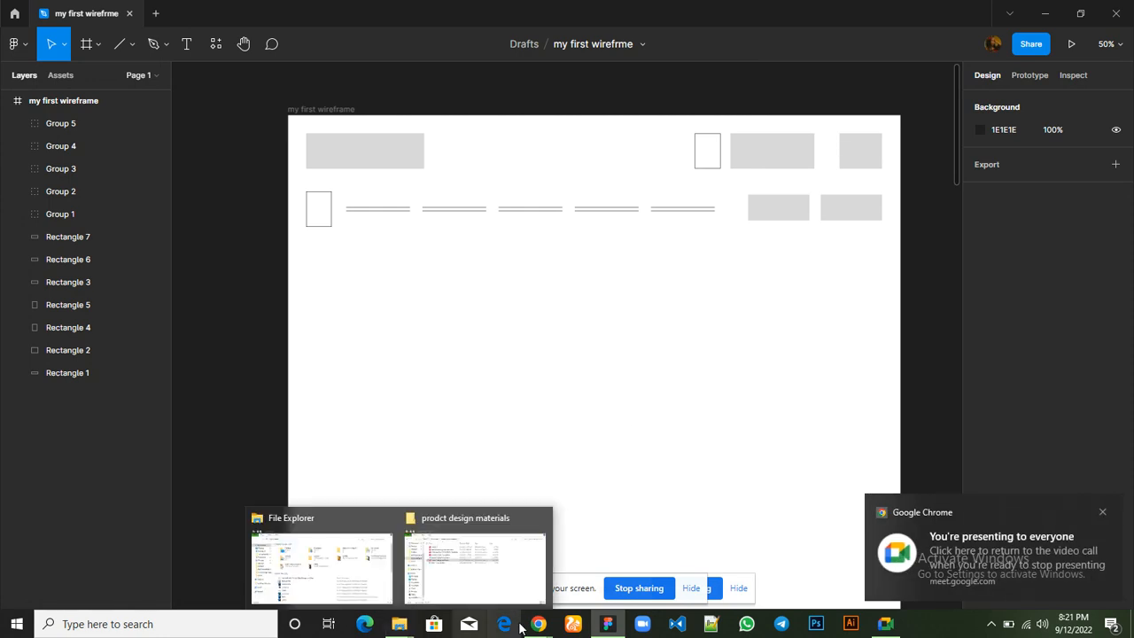
# Switch to Chrome to examine the Hostbeak hero section's heading, domain search bar and image, and return to Figma
pyautogui.moveTo(516, 608)
pyautogui.click(394, 562)
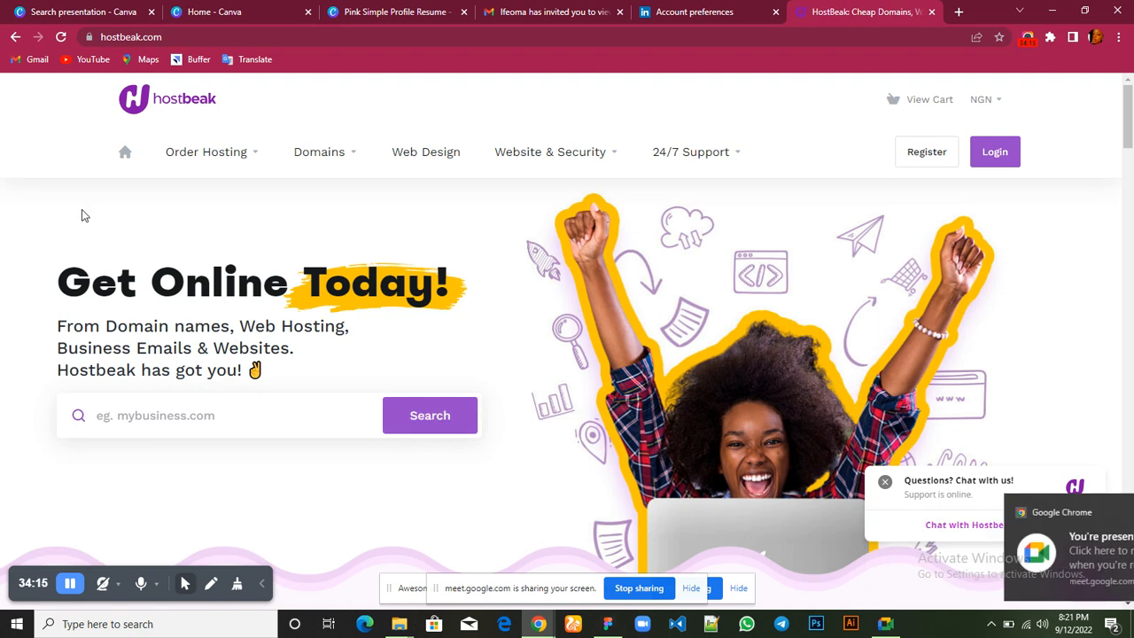
pyautogui.scroll(-1, 82, 215)
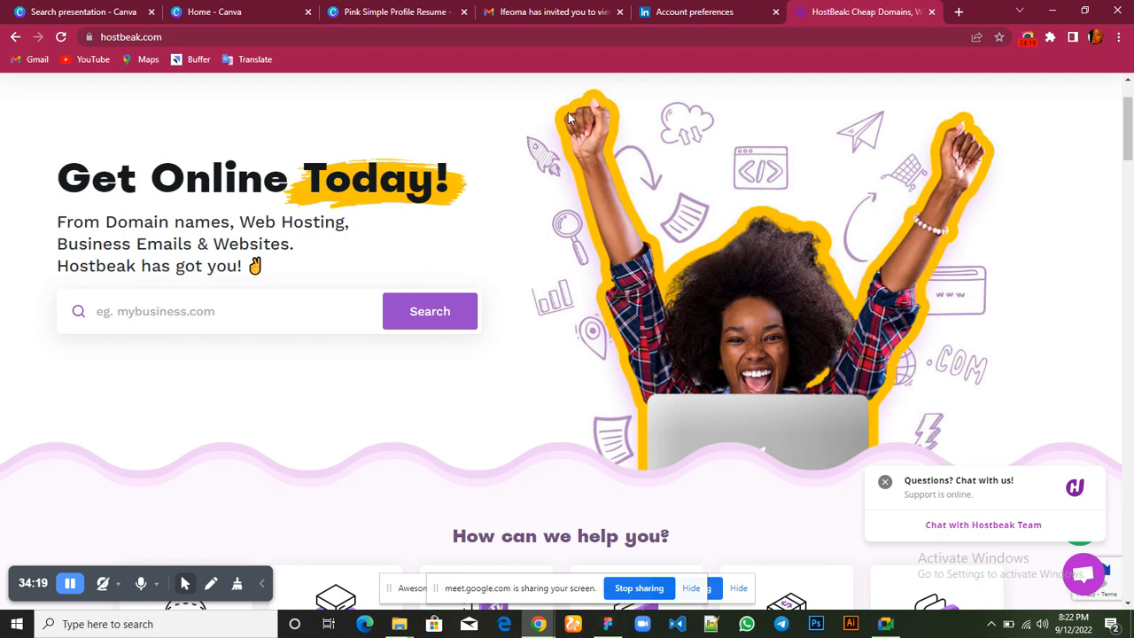
pyautogui.scroll(1, 568, 116)
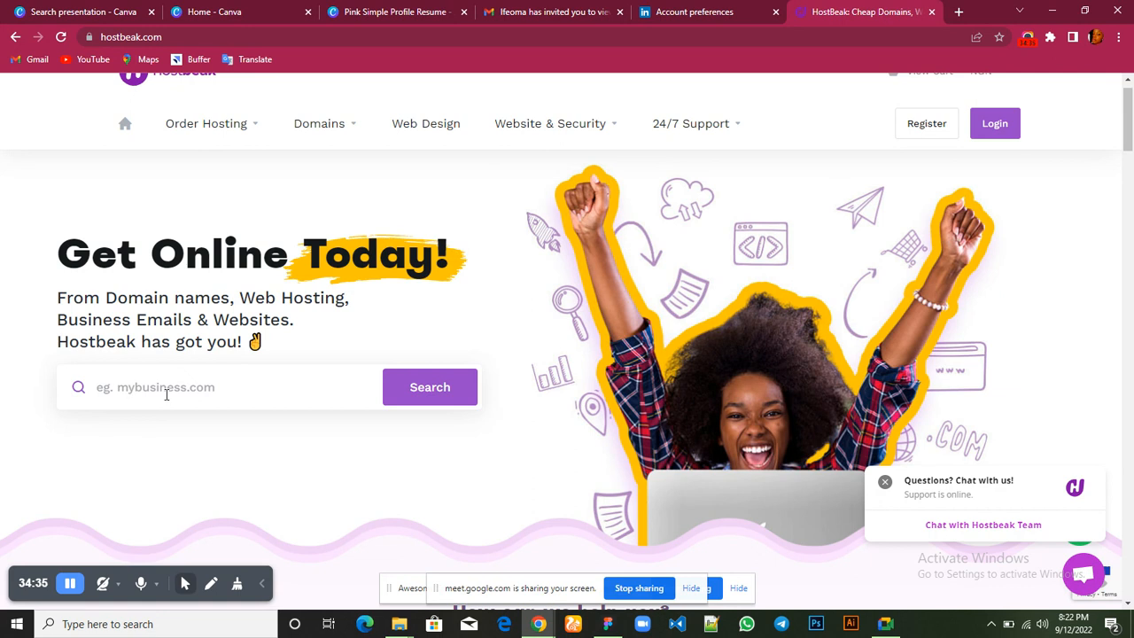
pyautogui.scroll(-4, 603, 426)
pyautogui.scroll(2, 603, 425)
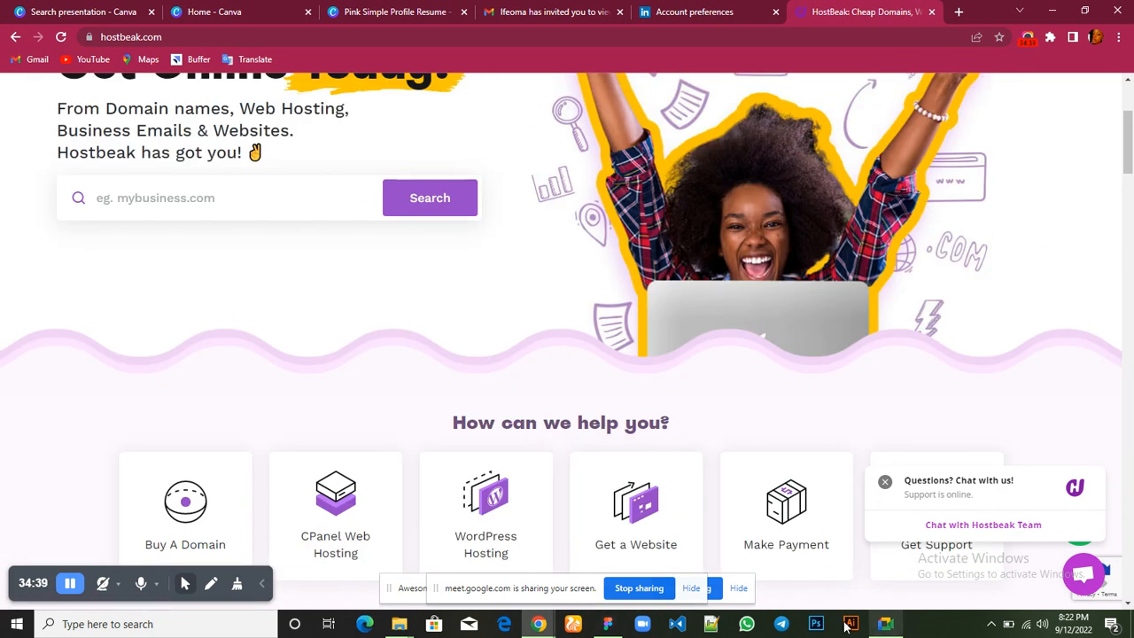
pyautogui.moveTo(620, 625)
pyautogui.click(592, 567)
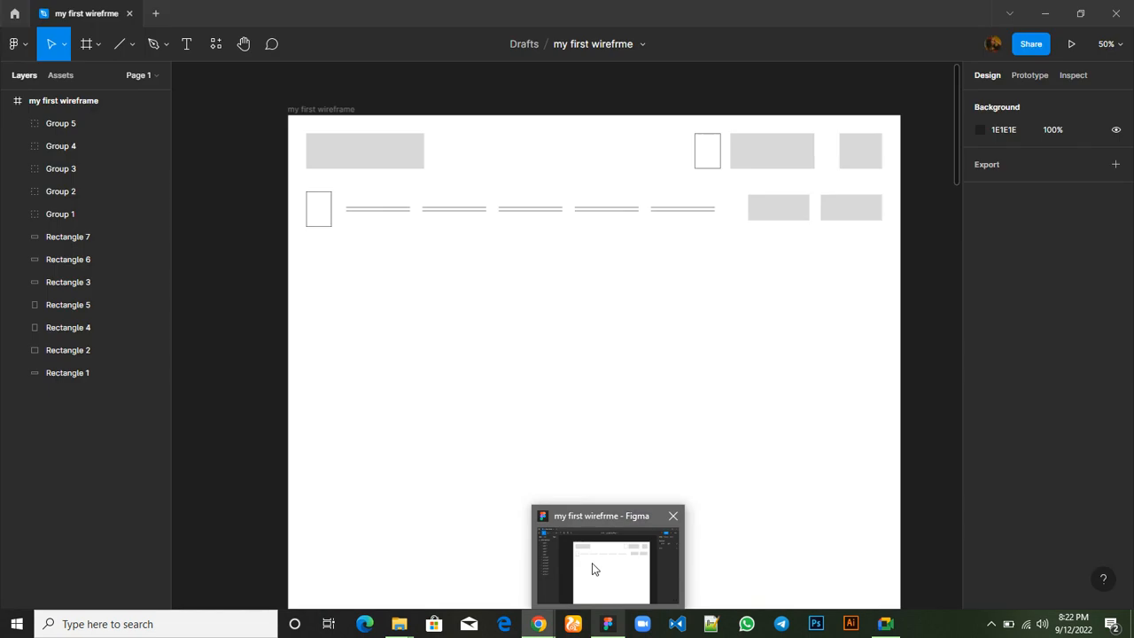
# Draw a hero rectangle of about 1640 × 850 below the navigation row, at X 51, Y 341
pyautogui.scroll(-2, 594, 568)
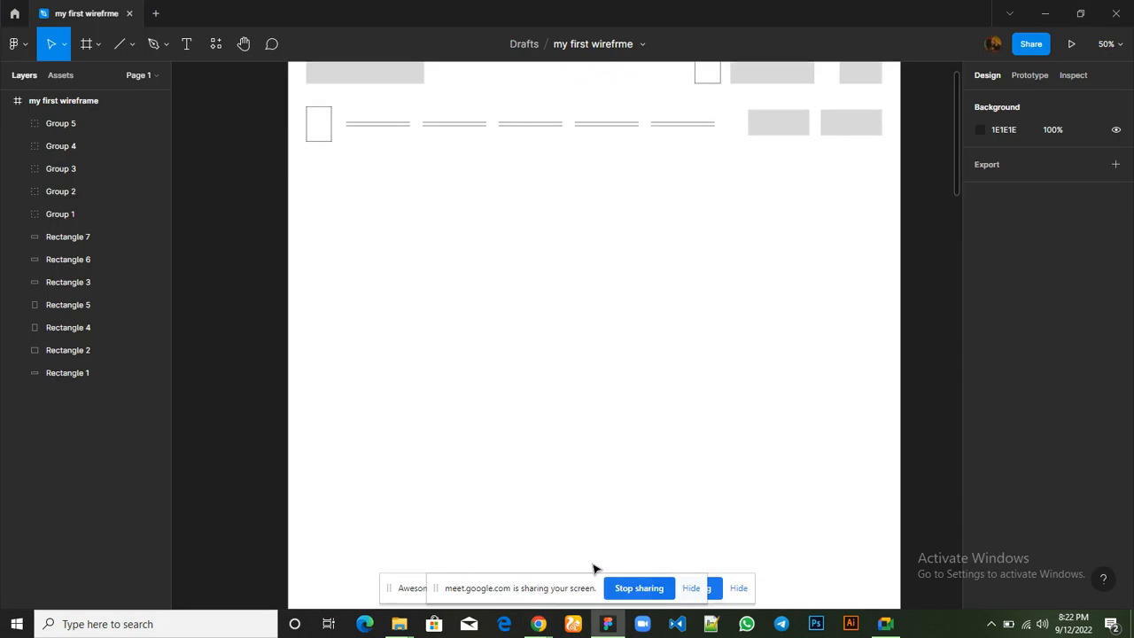
pyautogui.scroll(1, 596, 569)
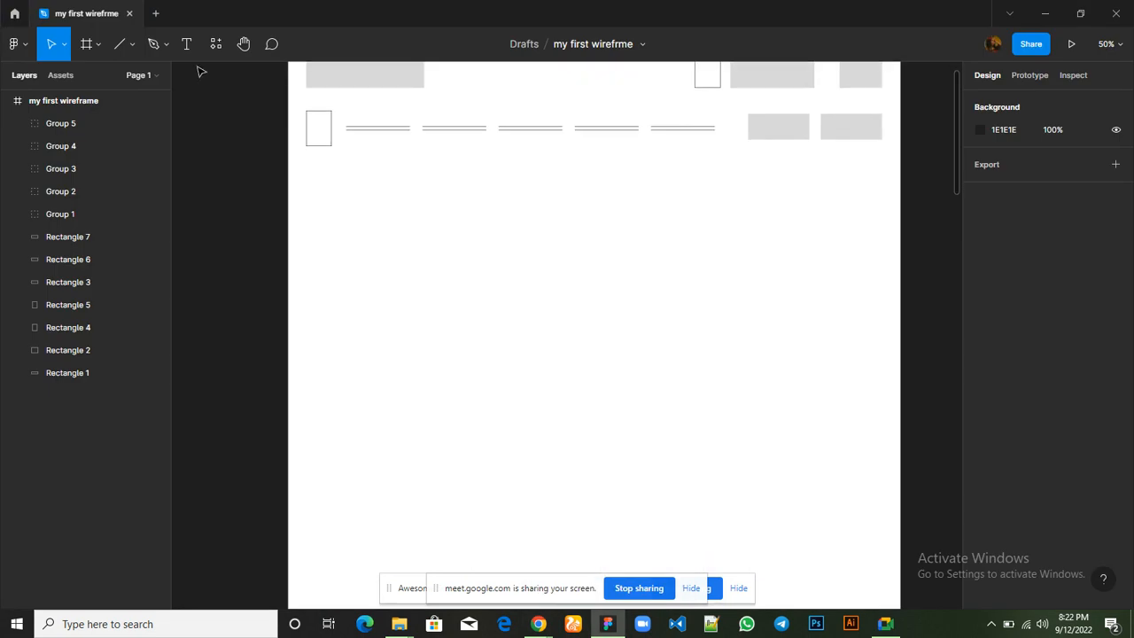
pyautogui.click(133, 49)
pyautogui.click(125, 77)
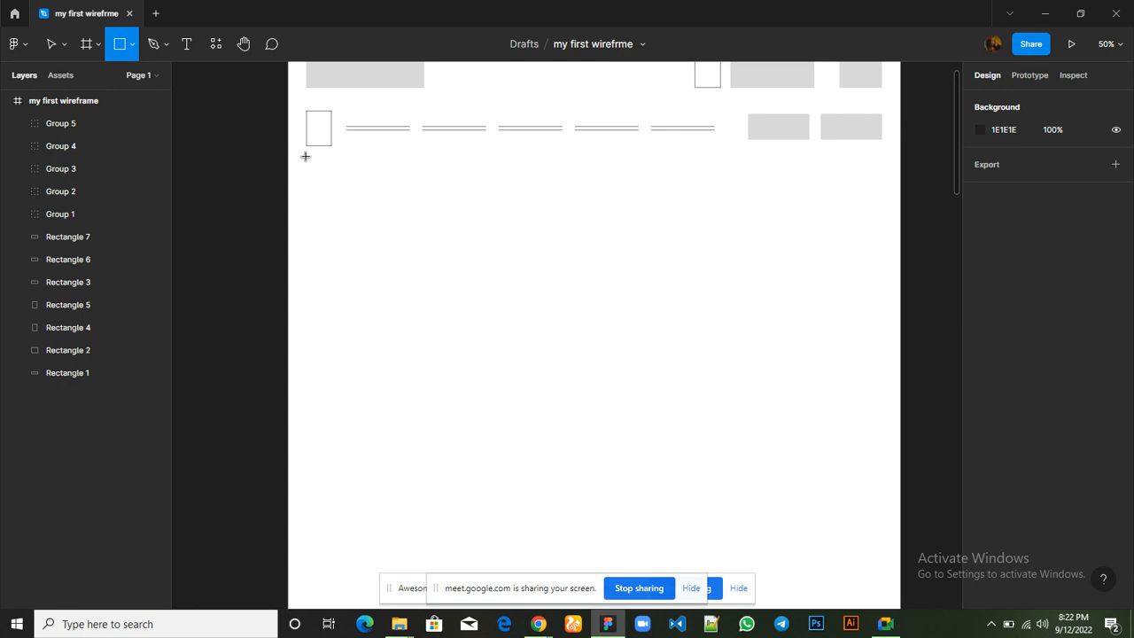
pyautogui.moveTo(307, 156); pyautogui.dragTo(886, 223)
pyautogui.moveTo(889, 284); pyautogui.dragTo(887, 458)
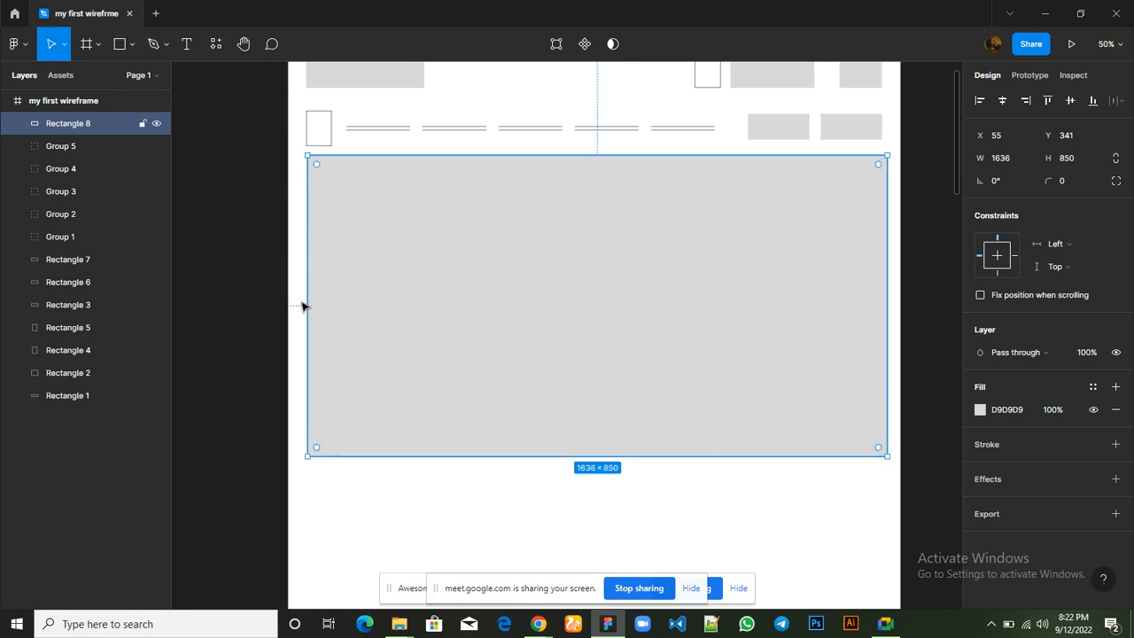
pyautogui.moveTo(305, 298); pyautogui.dragTo(306, 298)
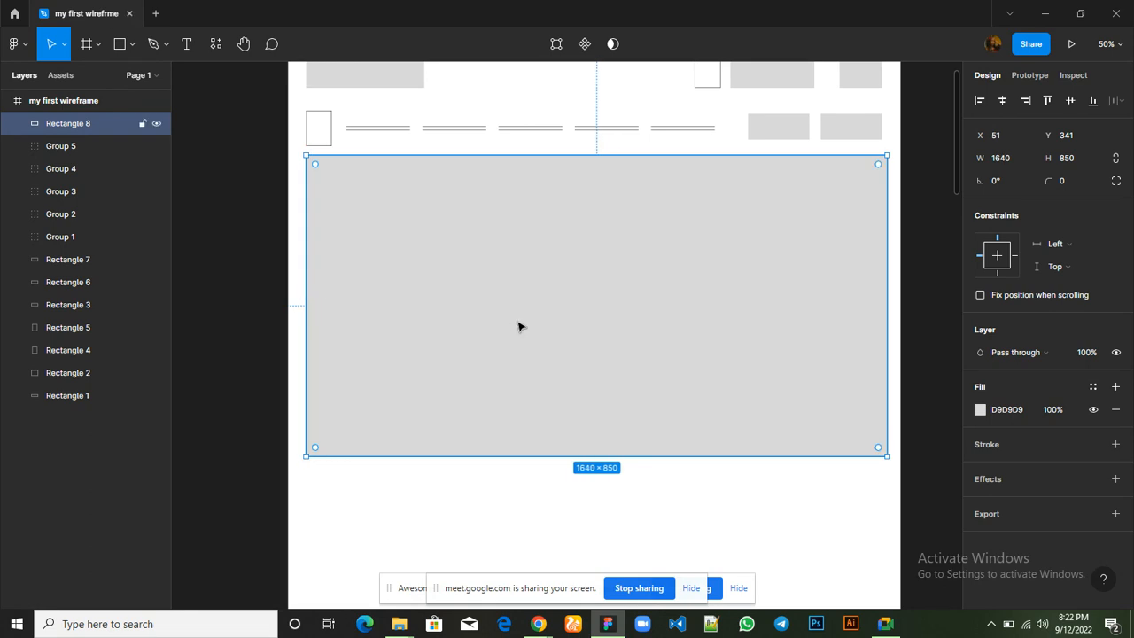
# Draw a second rectangle of about 827 × 850 over the hero's right half, at X 864, Y 341
pyautogui.scroll(4, 640, 326)
pyautogui.scroll(-2, 639, 326)
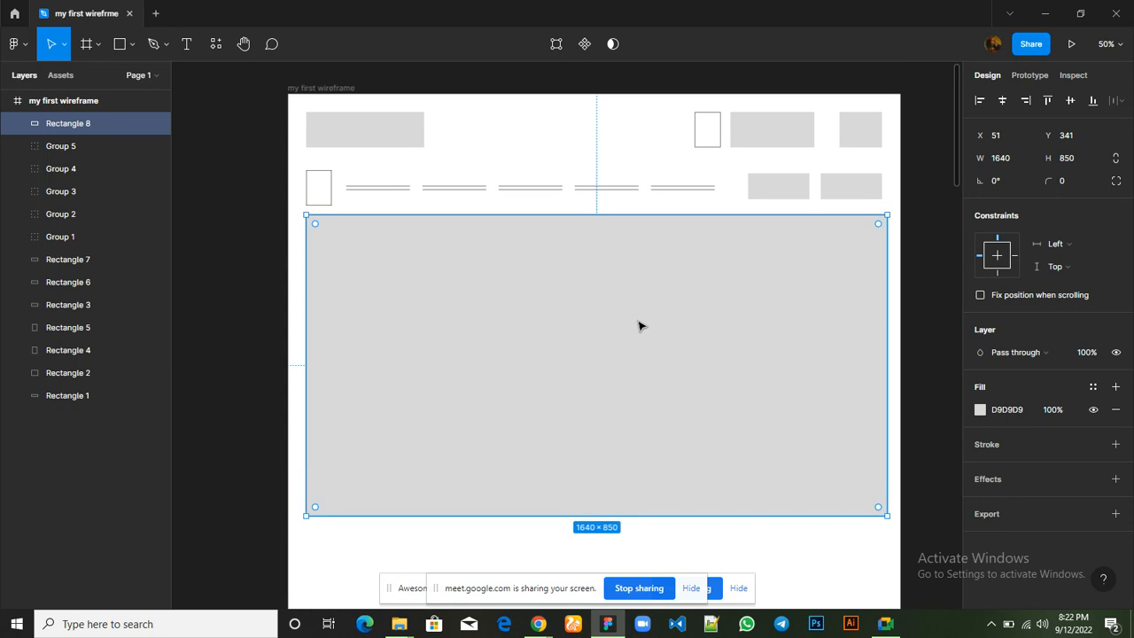
pyautogui.click(124, 53)
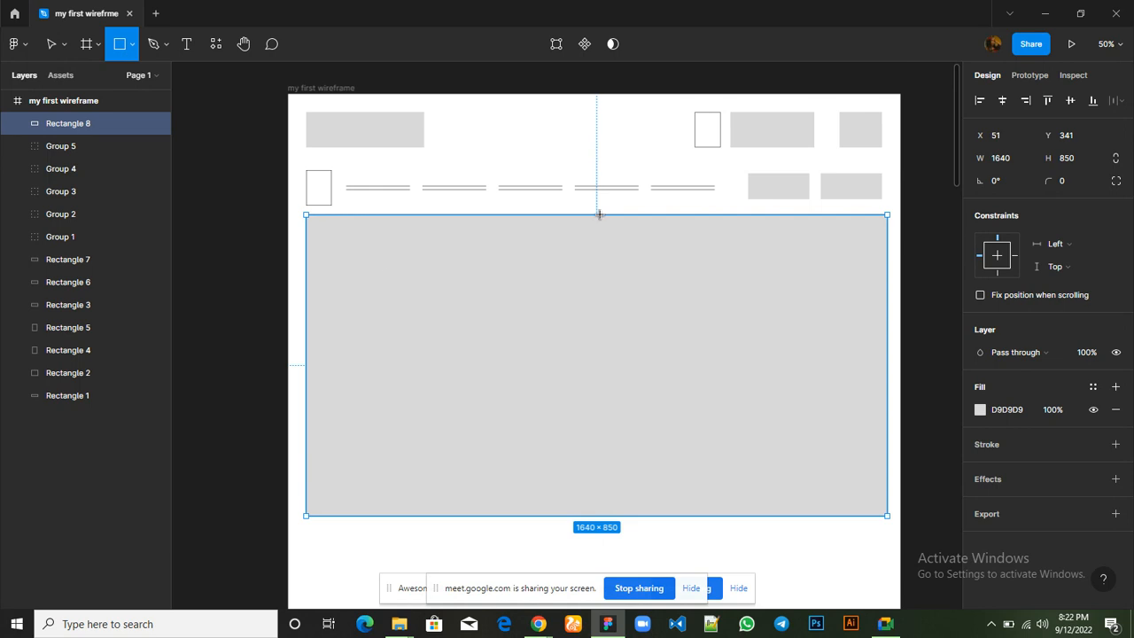
pyautogui.moveTo(594, 215)
pyautogui.mouseDown()
pyautogui.moveTo(873, 264)
pyautogui.moveTo(888, 520)
pyautogui.mouseUp()
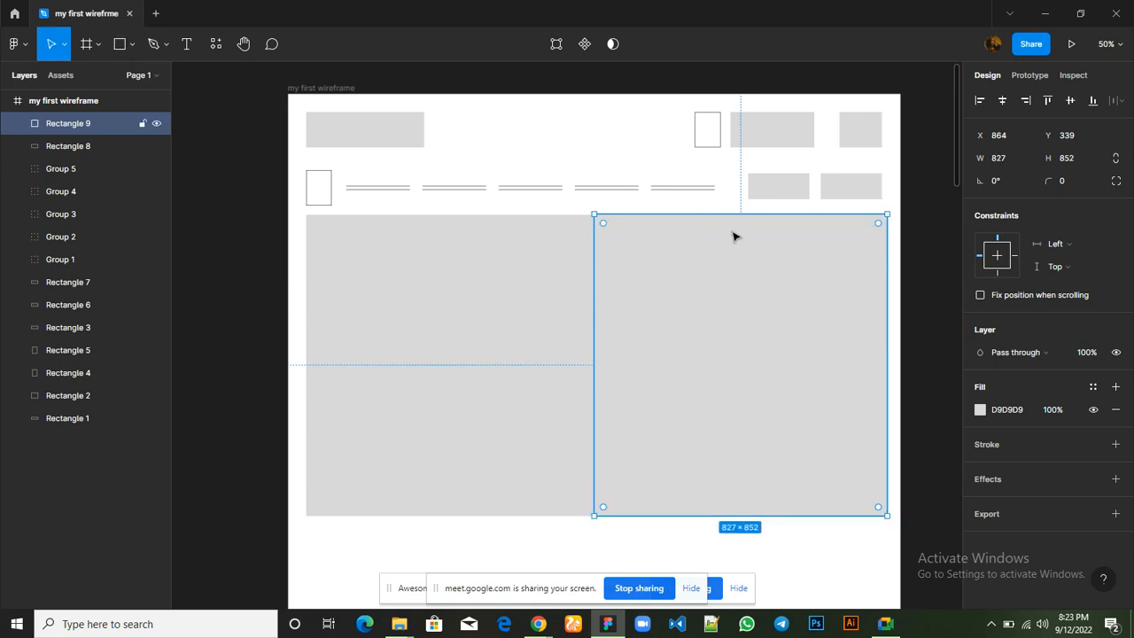
pyautogui.moveTo(739, 212); pyautogui.dragTo(739, 214)
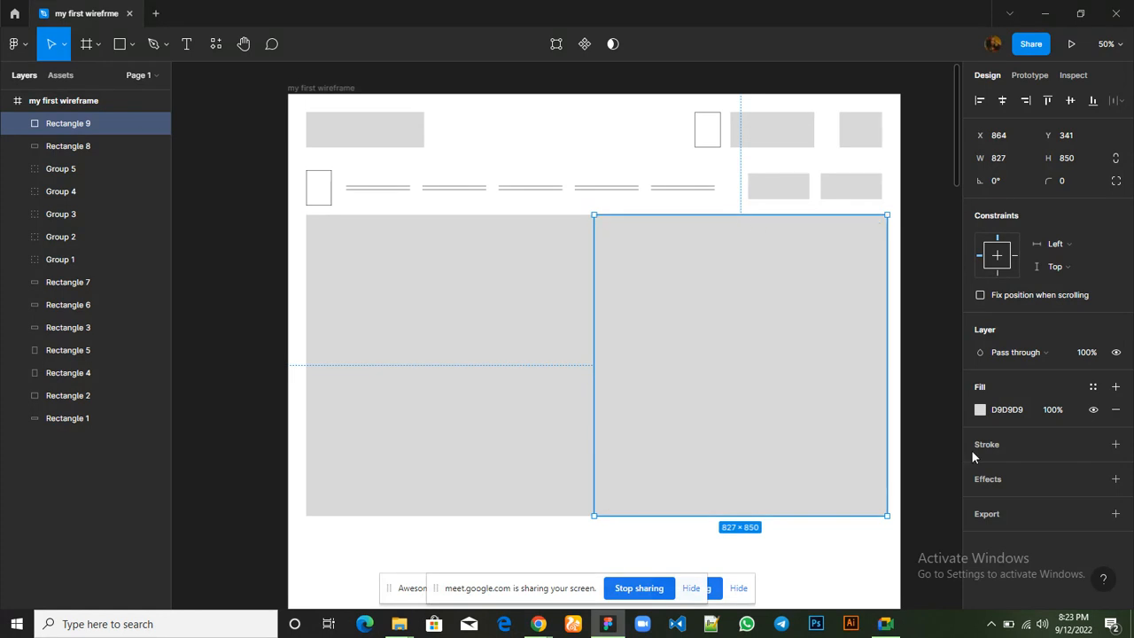
# Fill the hero's right-half rectangle with white FFFFFF and add a 1 px black inside stroke
pyautogui.click(980, 410)
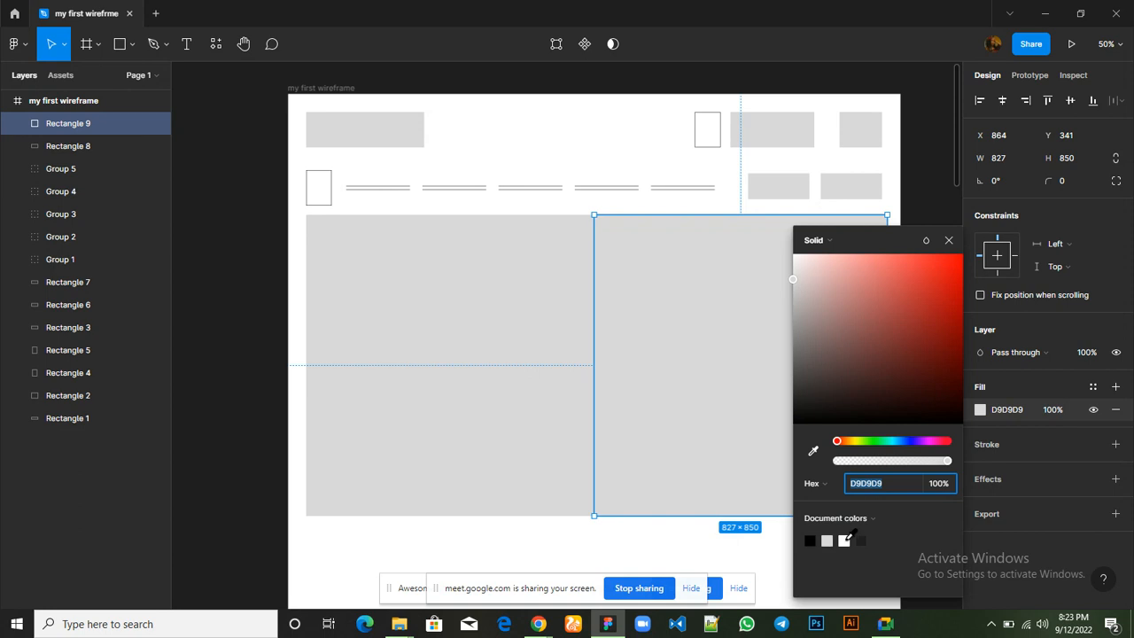
pyautogui.click(849, 537)
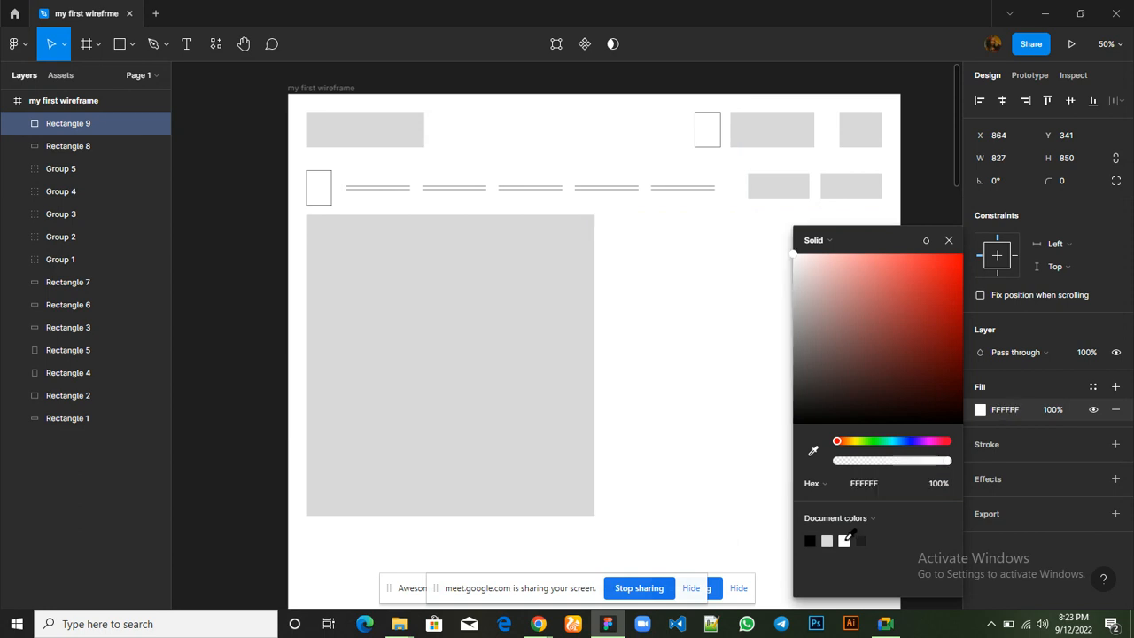
pyautogui.click(947, 242)
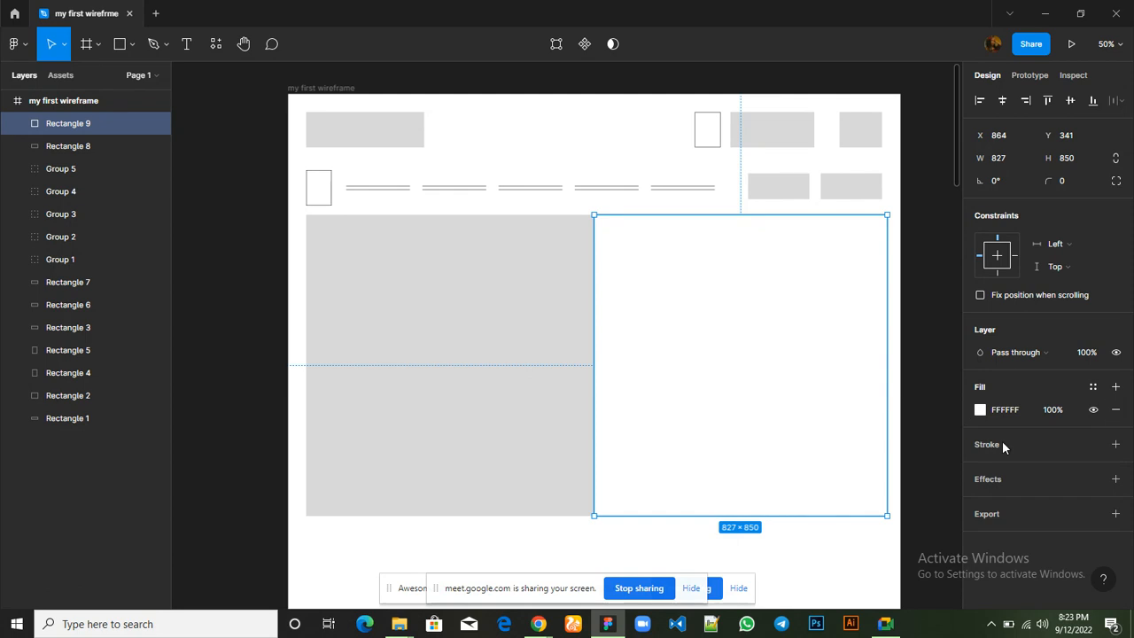
pyautogui.click(1117, 446)
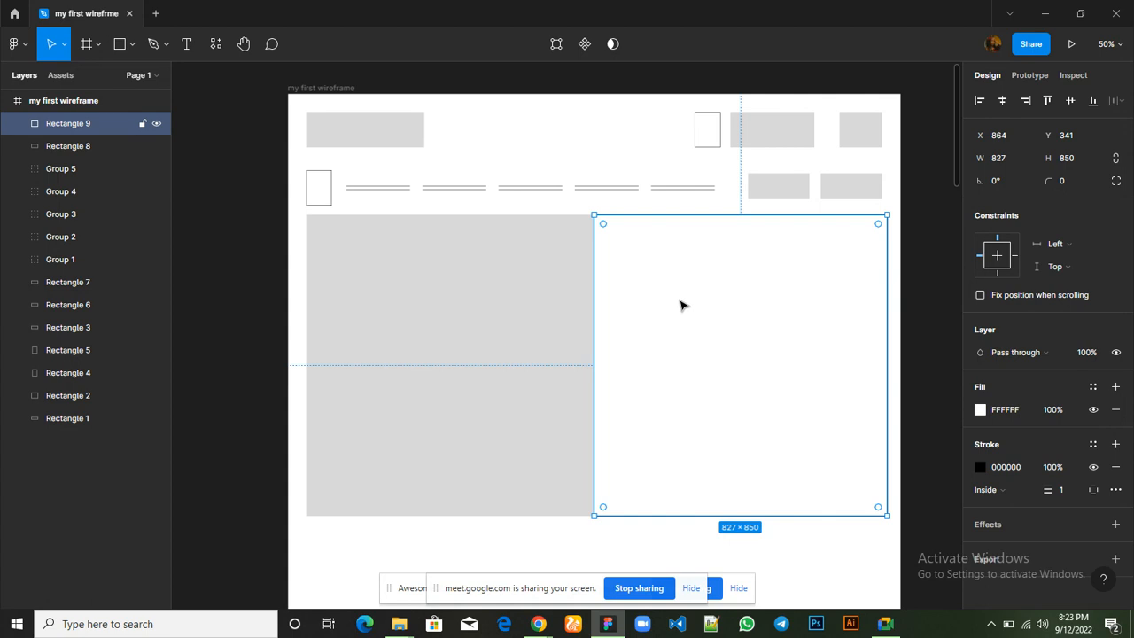
# Look over the hero section's rectangles in the wireframe and switch to Google Meet to read the in-call messages
pyautogui.hotkey('ctrl', '+')
pyautogui.hotkey('ctrl', '-')
pyautogui.scroll(-2, 681, 306)
pyautogui.scroll(3, 681, 305)
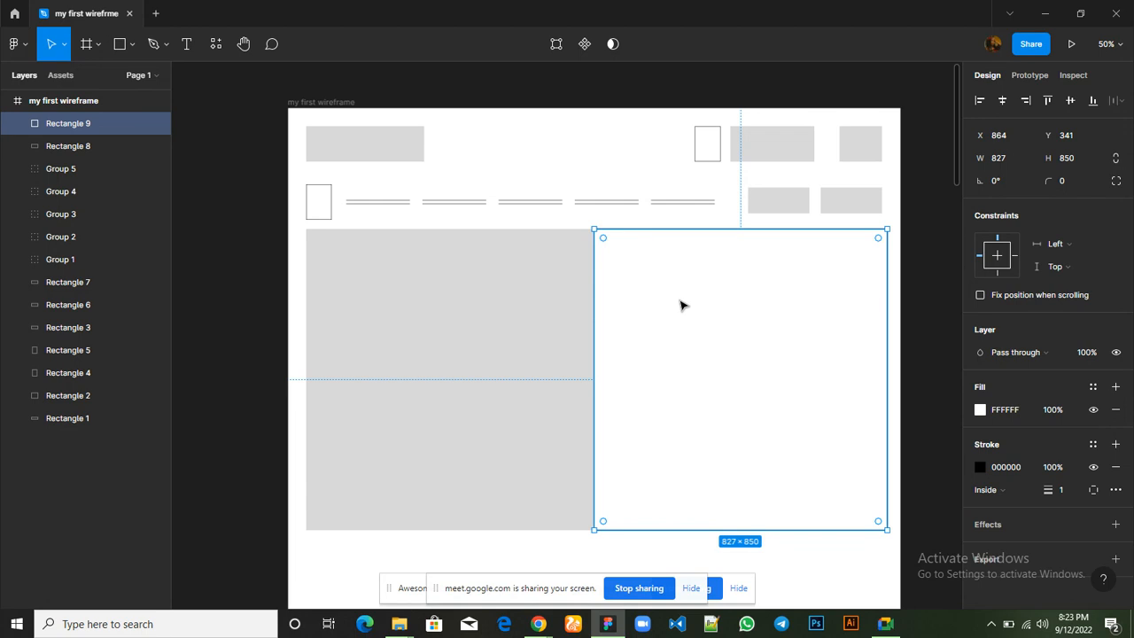
pyautogui.scroll(-2, 681, 305)
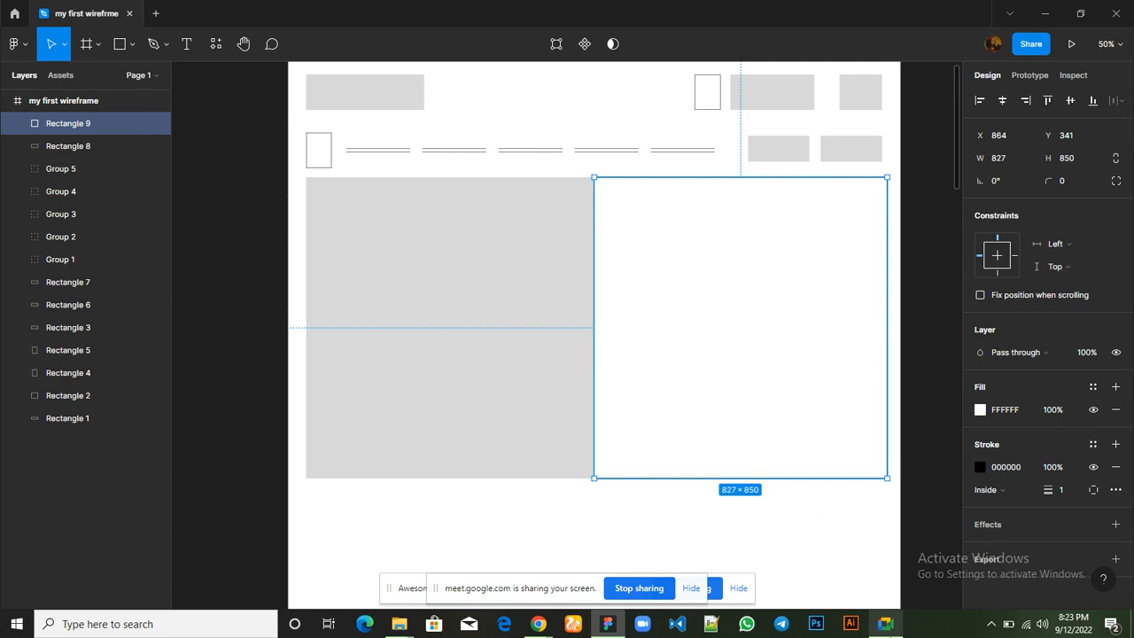
pyautogui.moveTo(885, 623)
pyautogui.click(886, 576)
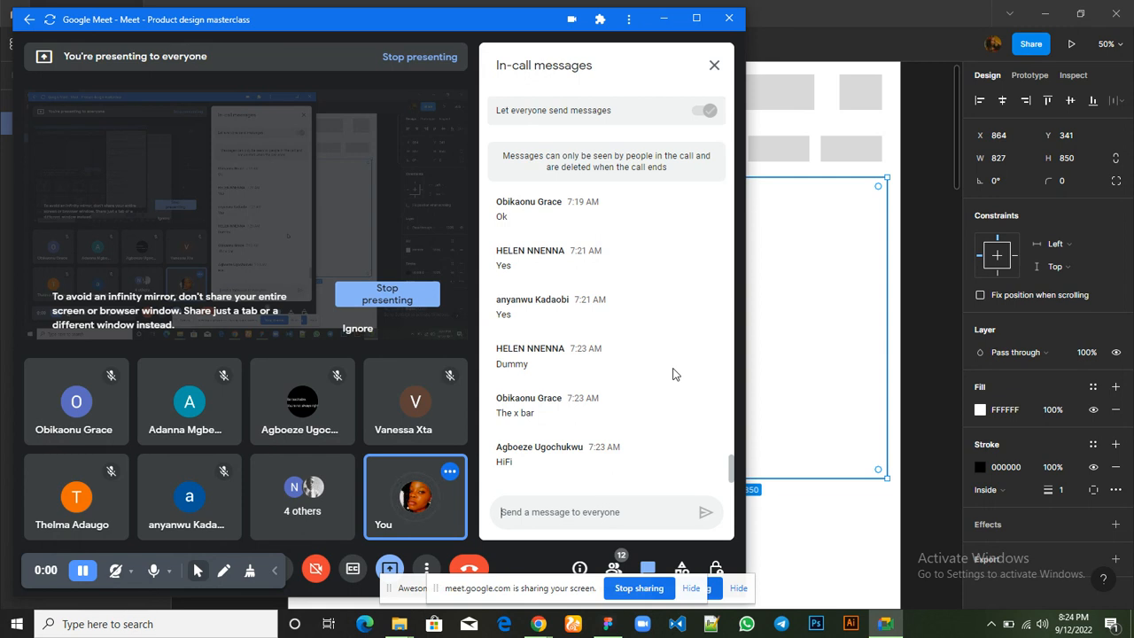
# Return to Figma and draw two crossing diagonal lines about 1150 and 1165 long between opposite sides of the hero's white right-half rectangle
pyautogui.click(829, 252)
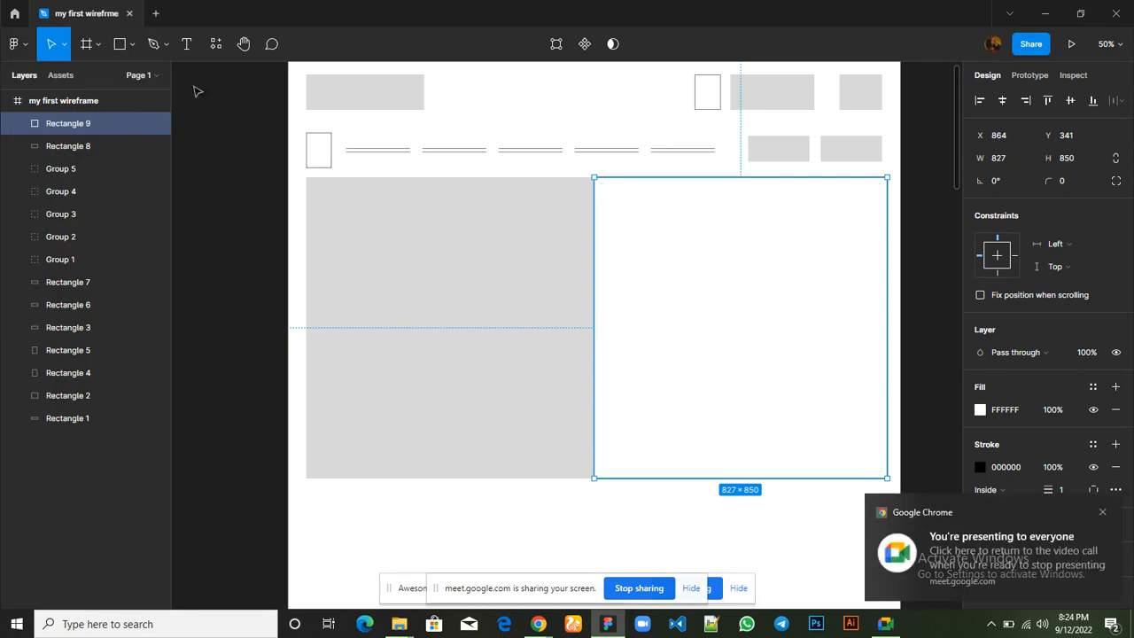
pyautogui.click(133, 46)
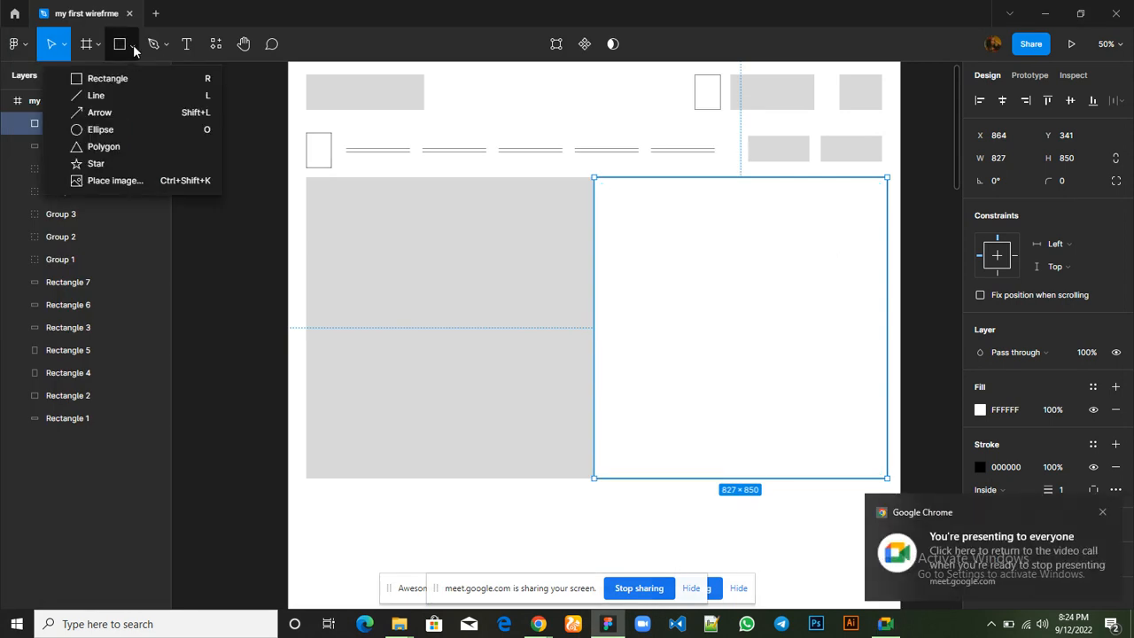
pyautogui.click(125, 99)
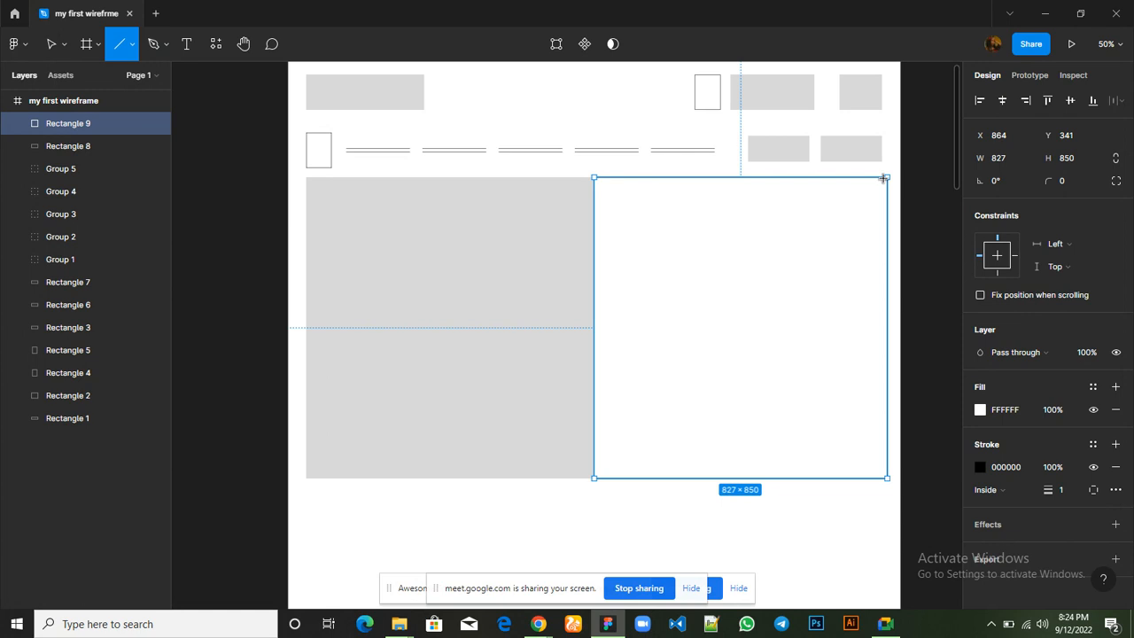
pyautogui.moveTo(884, 178)
pyautogui.mouseDown()
pyautogui.moveTo(730, 345)
pyautogui.moveTo(727, 335)
pyautogui.moveTo(625, 500)
pyautogui.mouseUp()
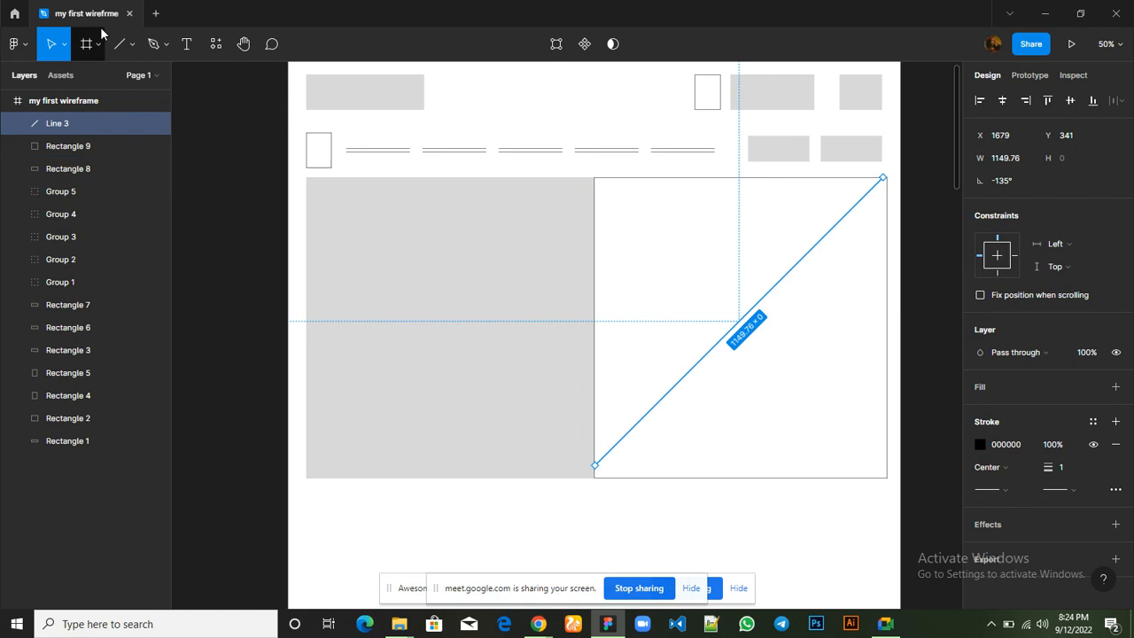
pyautogui.click(118, 49)
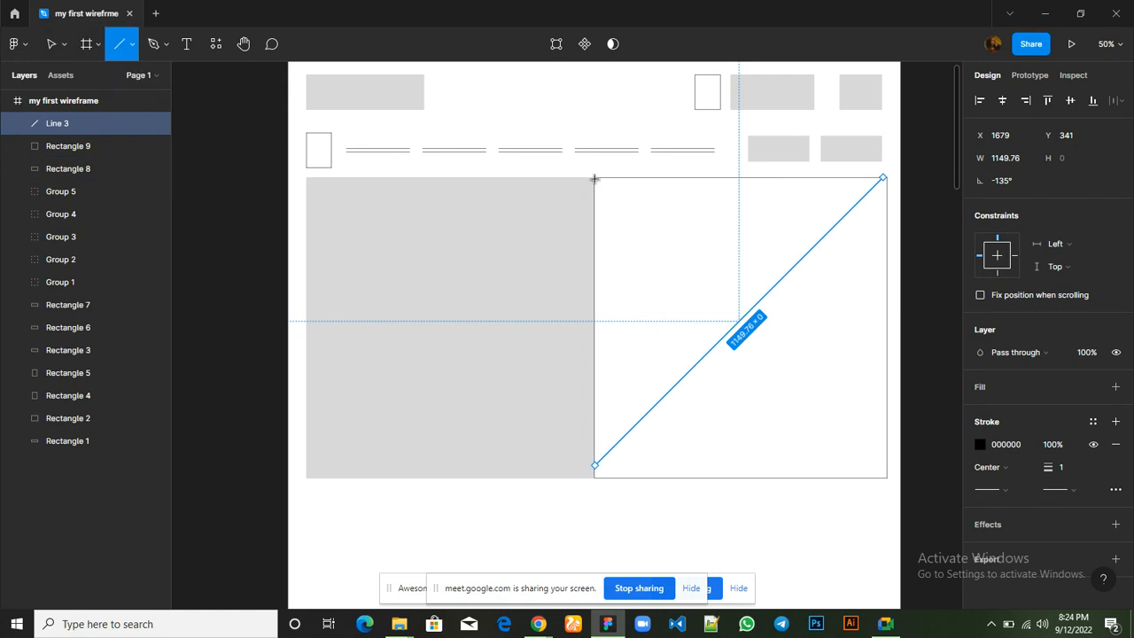
pyautogui.moveTo(593, 178); pyautogui.dragTo(902, 457)
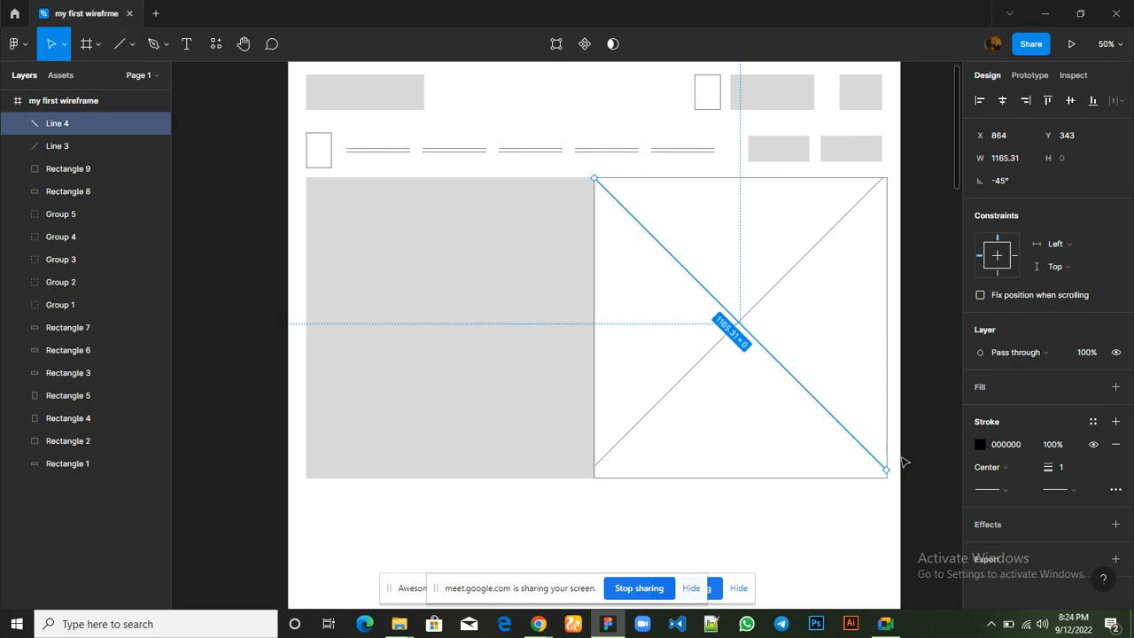
# Move the diagonal that descends toward the lower-left corner of the white hero rectangle down to Y 353
pyautogui.click(621, 440)
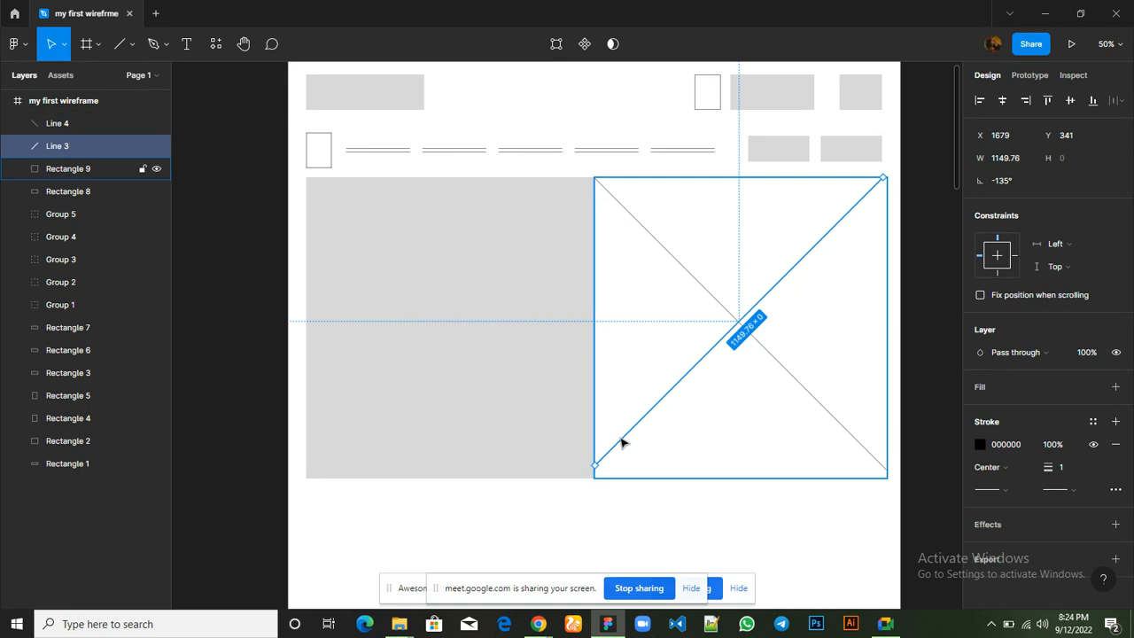
pyautogui.moveTo(622, 443); pyautogui.dragTo(622, 444)
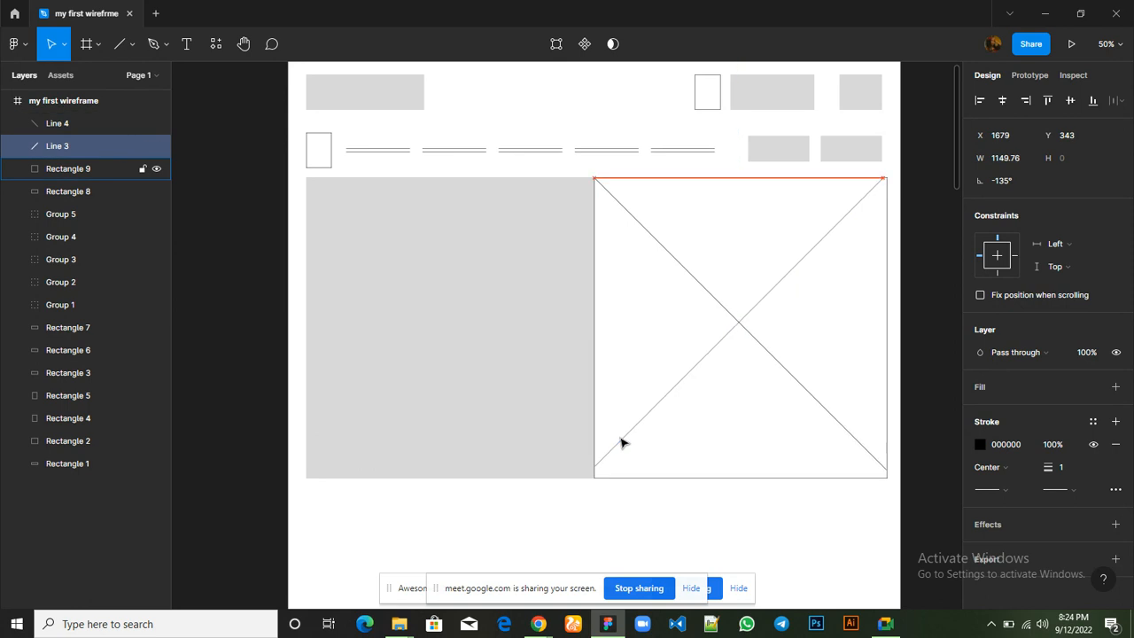
pyautogui.press('Down')
pyautogui.press('Down')
pyautogui.press('Down')
pyautogui.press('Down')
pyautogui.press('Down')
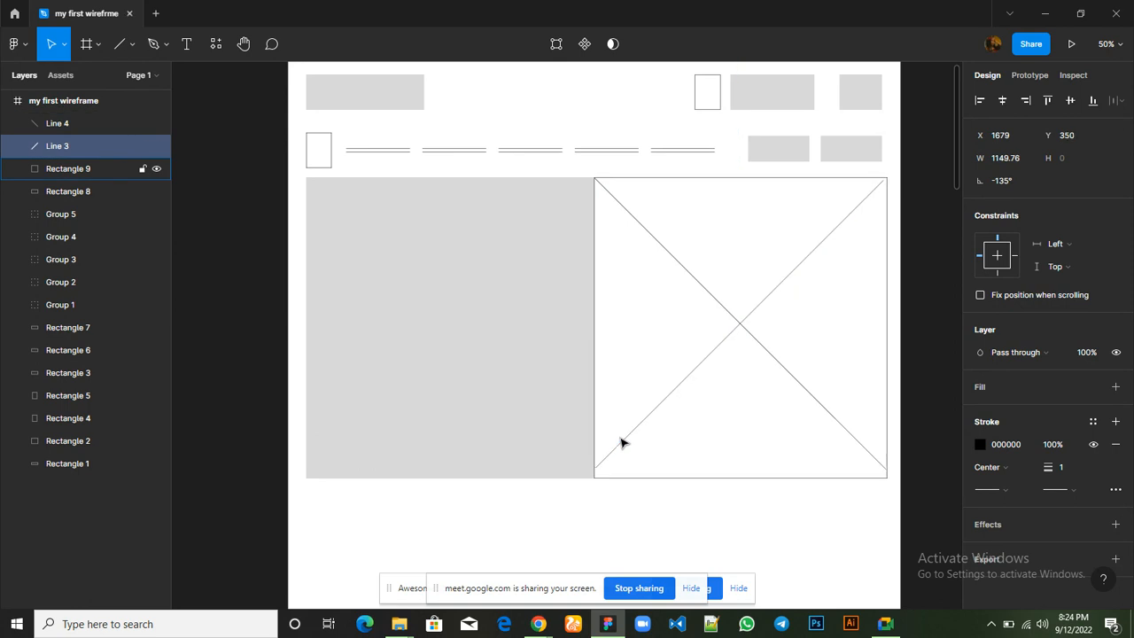
pyautogui.moveTo(622, 442); pyautogui.dragTo(622, 444)
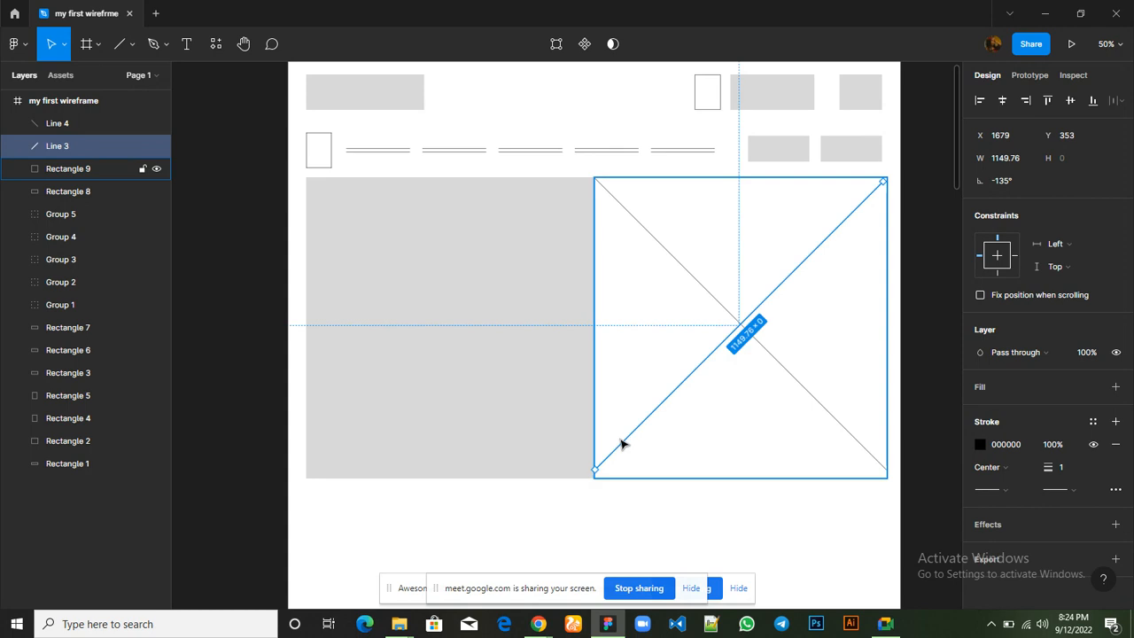
pyautogui.click(622, 443)
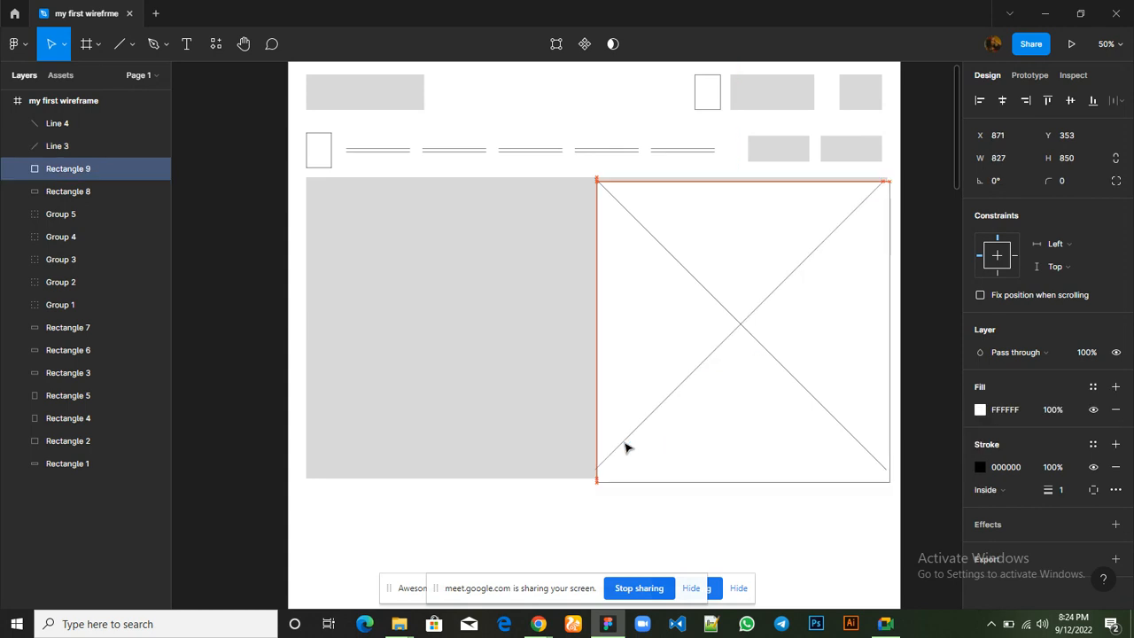
pyautogui.moveTo(628, 449); pyautogui.dragTo(631, 450)
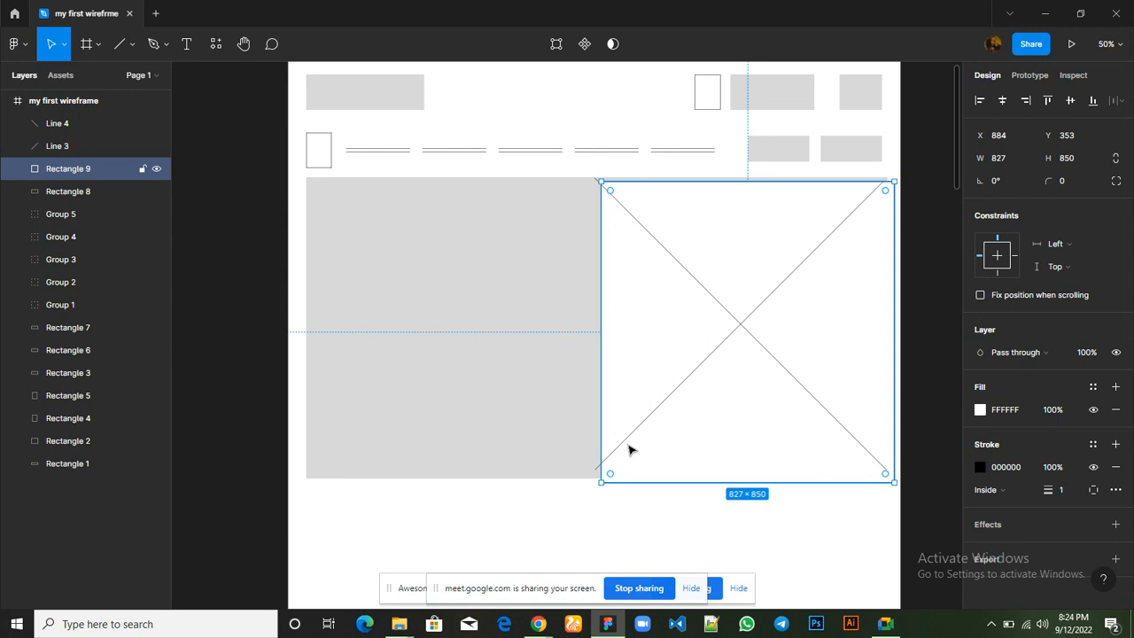
pyautogui.hotkey('ctrl', 'z')
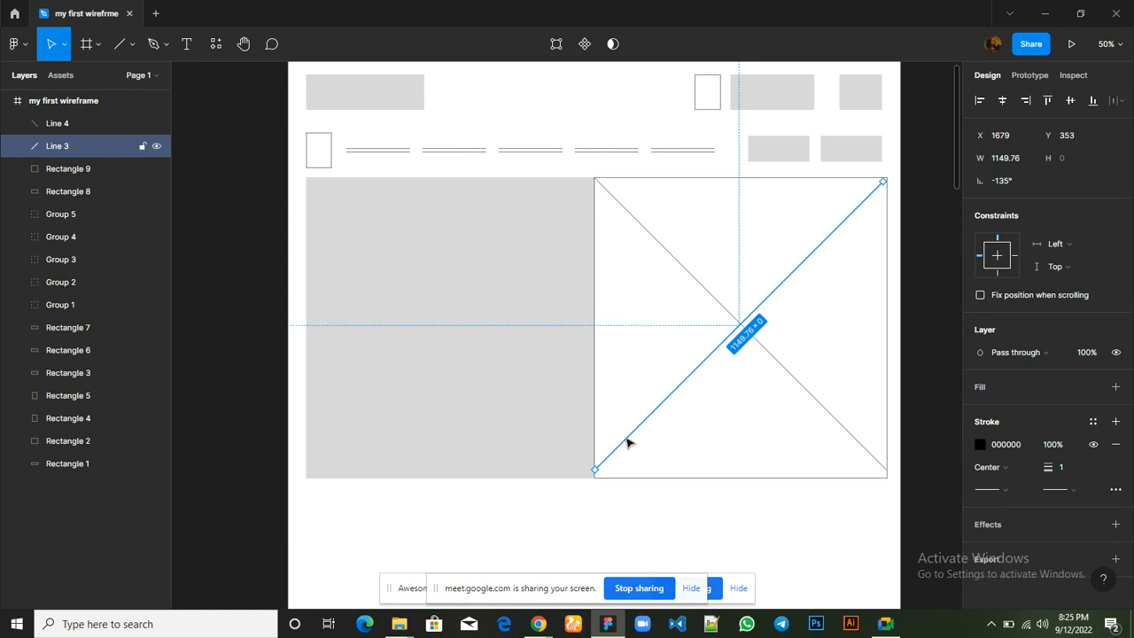
# Align the same diagonal with the white rectangle's lower-left corner and right edge, at about 1162 long and -135°
pyautogui.moveTo(627, 445); pyautogui.dragTo(628, 452)
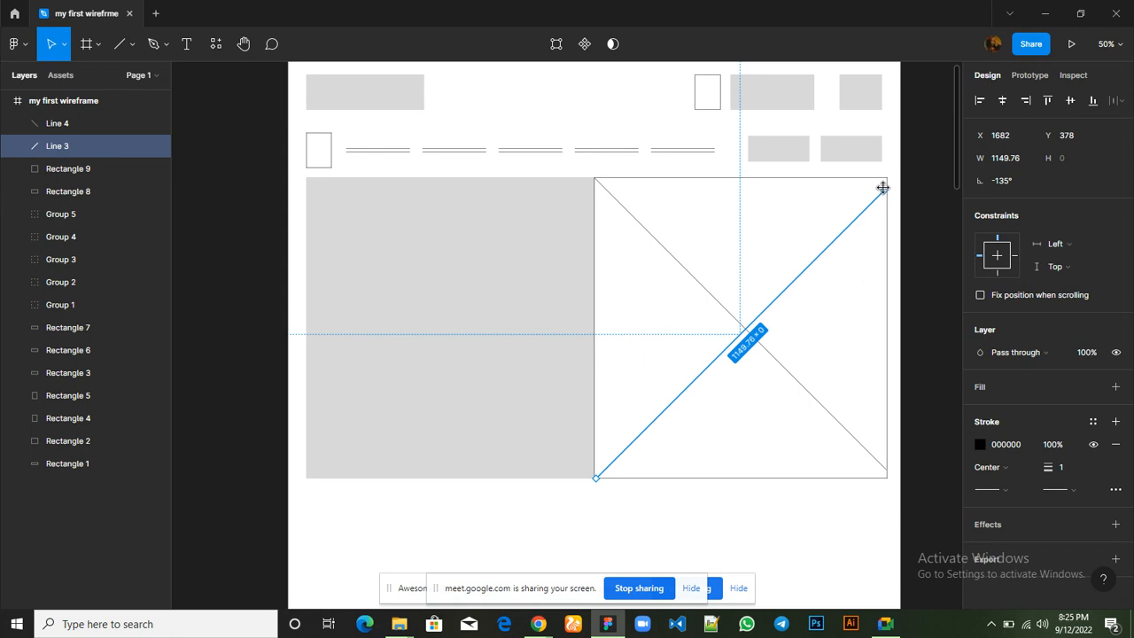
pyautogui.moveTo(882, 187); pyautogui.dragTo(889, 185)
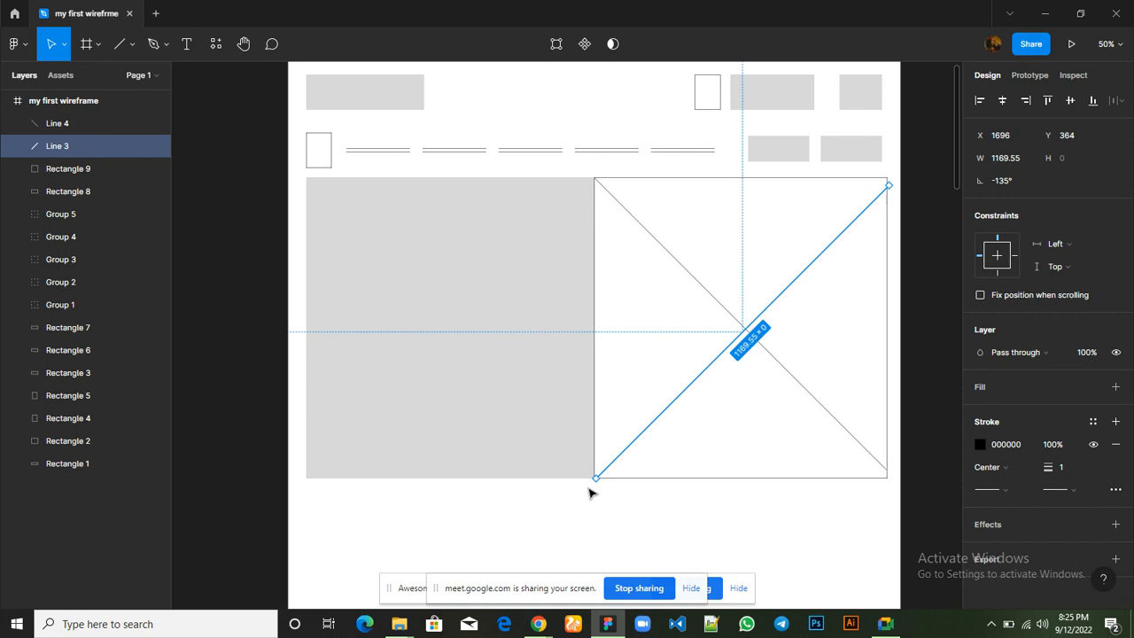
pyautogui.moveTo(591, 484); pyautogui.dragTo(588, 483)
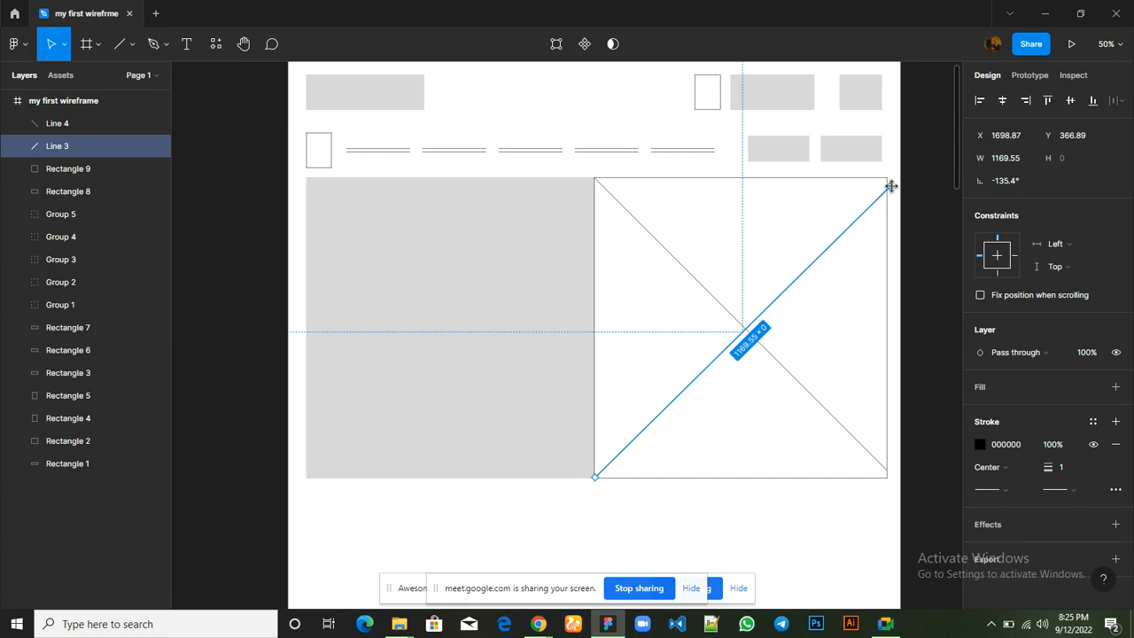
pyautogui.moveTo(889, 185); pyautogui.dragTo(887, 186)
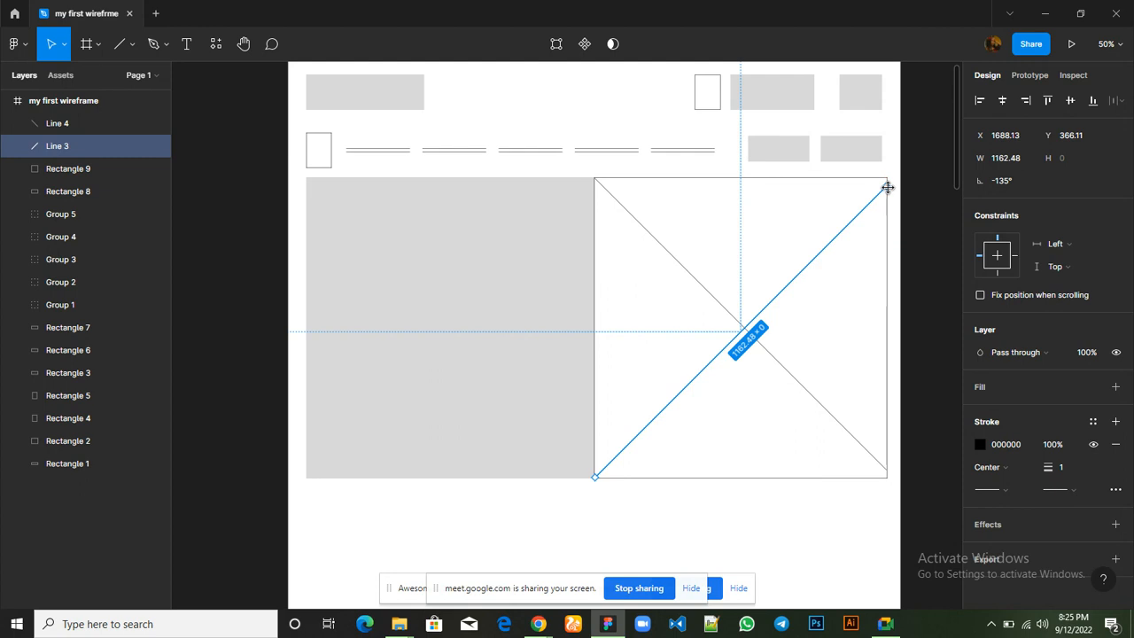
pyautogui.click(778, 556)
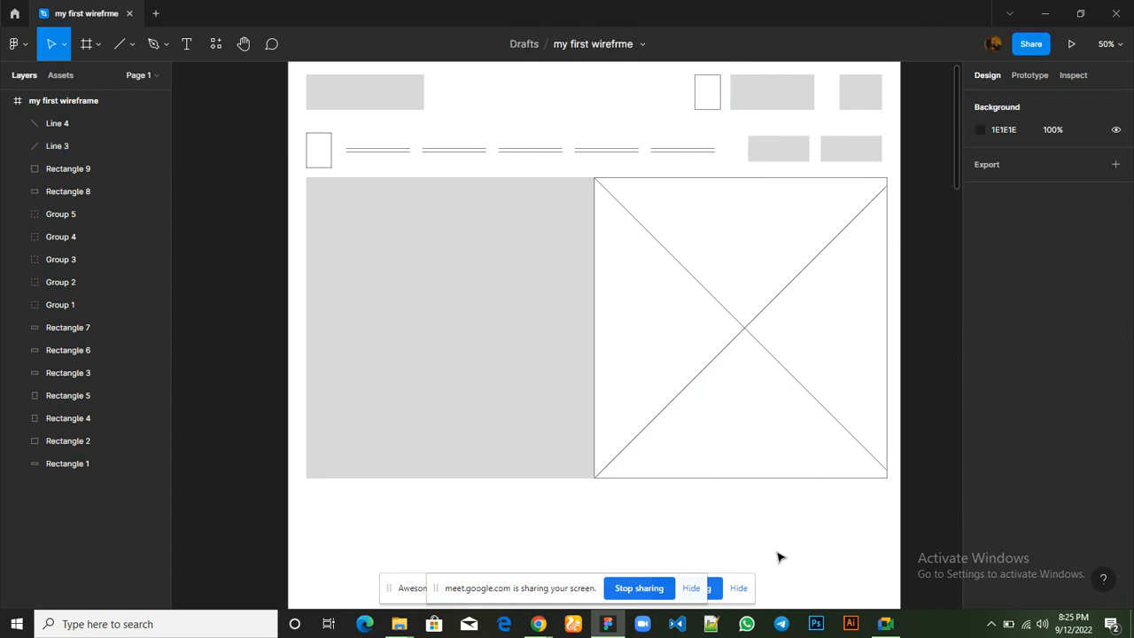
pyautogui.click(819, 406)
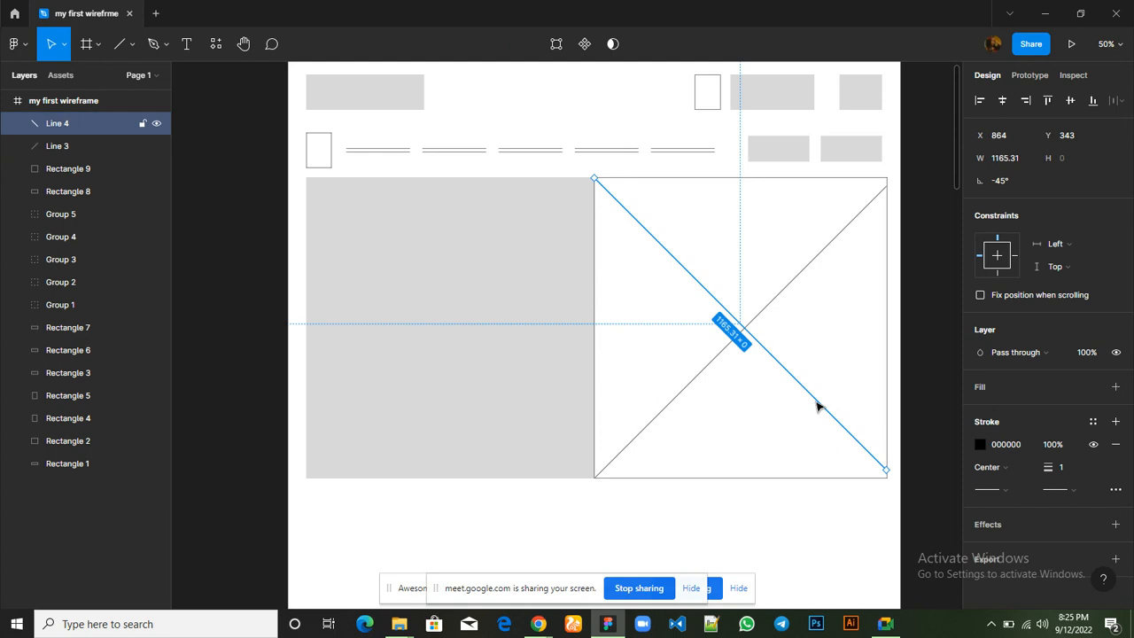
pyautogui.click(690, 390)
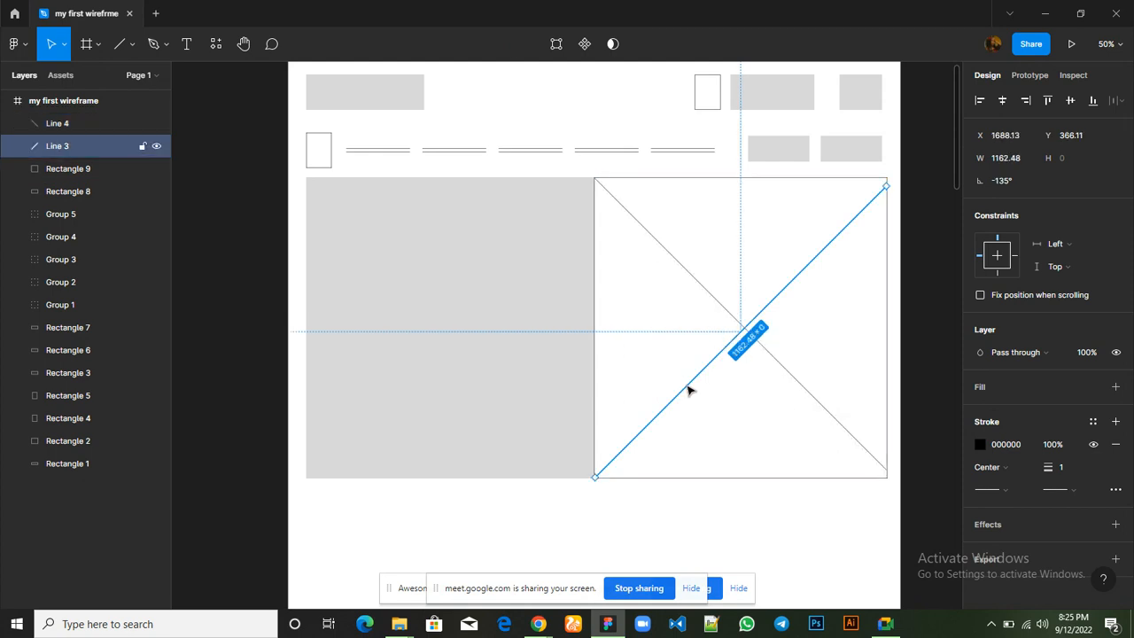
pyautogui.click(742, 514)
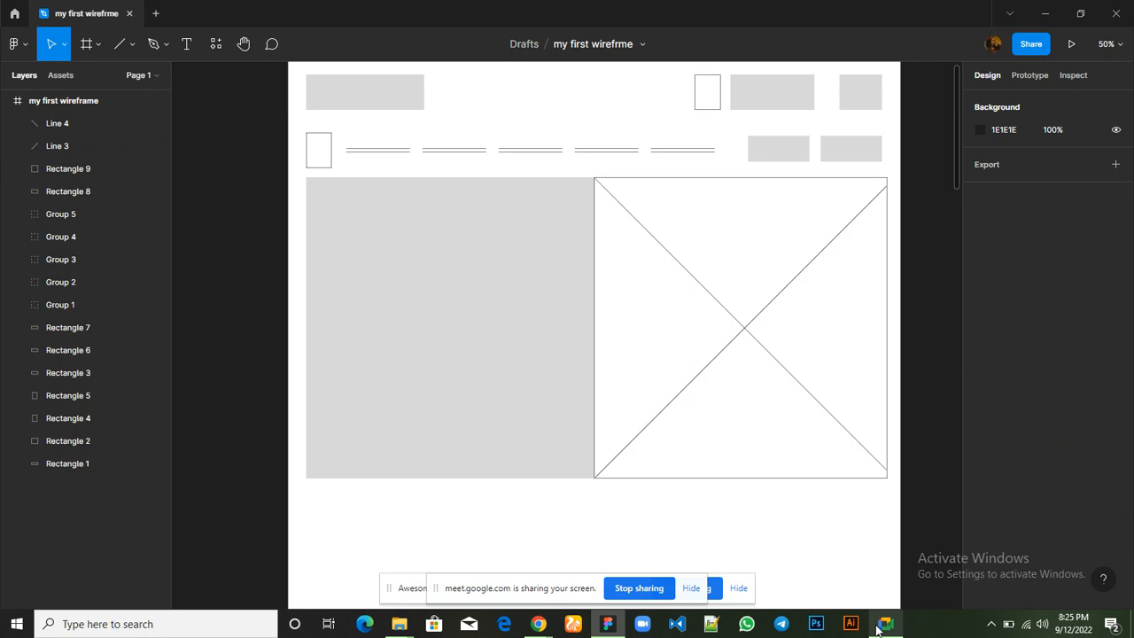
# Switch to Google Meet to read the in-call messages, examine the hero section of hostbeak.com in Chrome, and return to Figma
pyautogui.moveTo(886, 627)
pyautogui.click(873, 576)
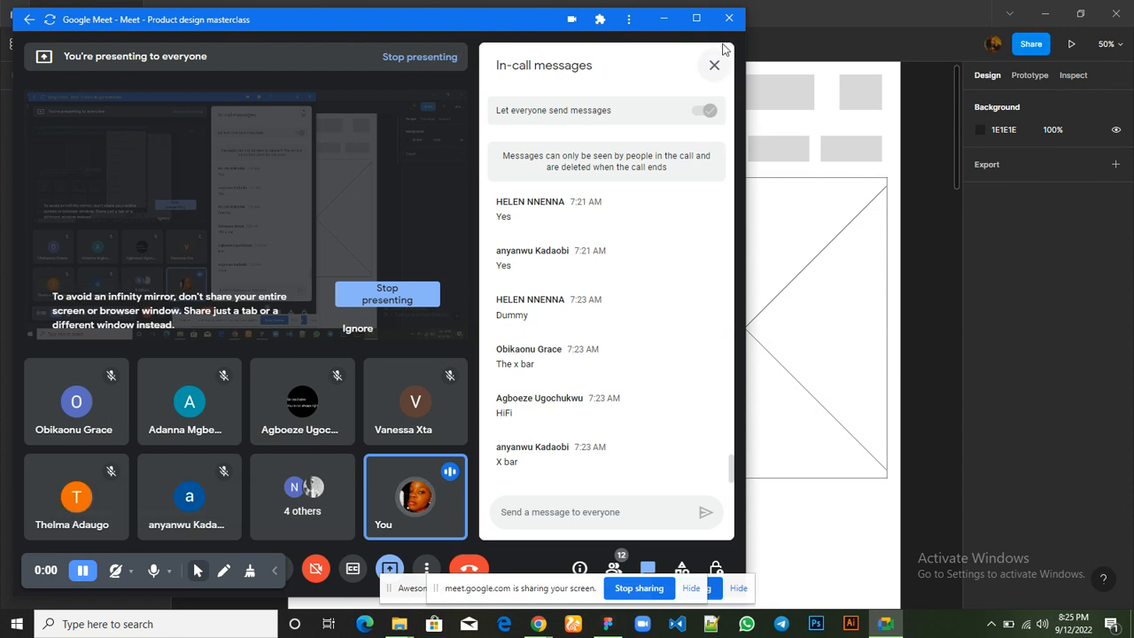
pyautogui.click(784, 182)
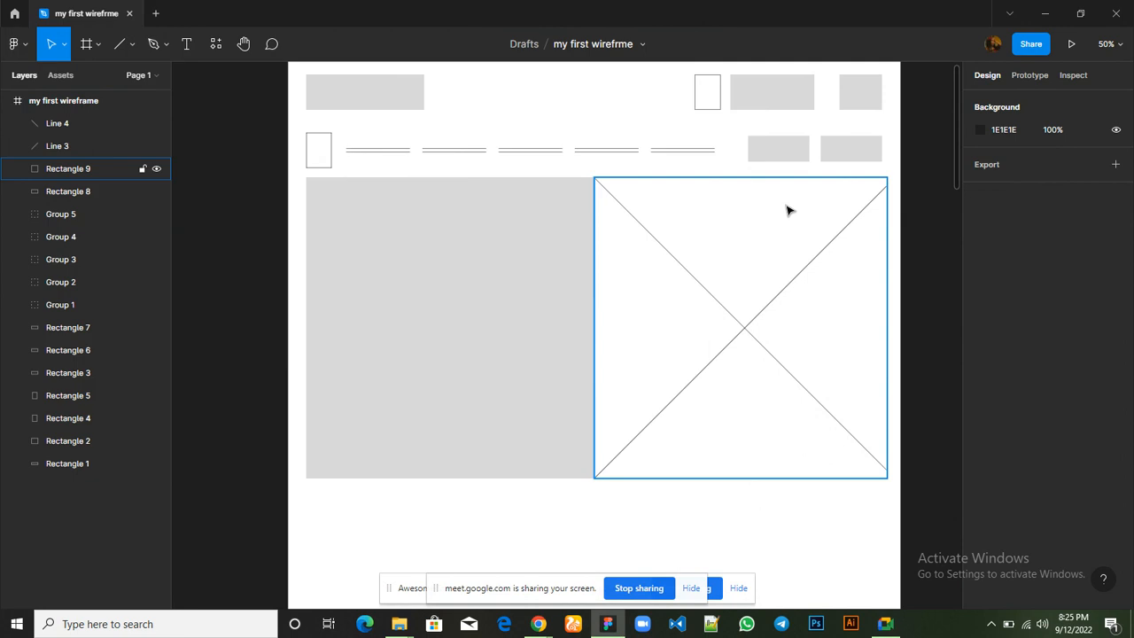
pyautogui.click(709, 328)
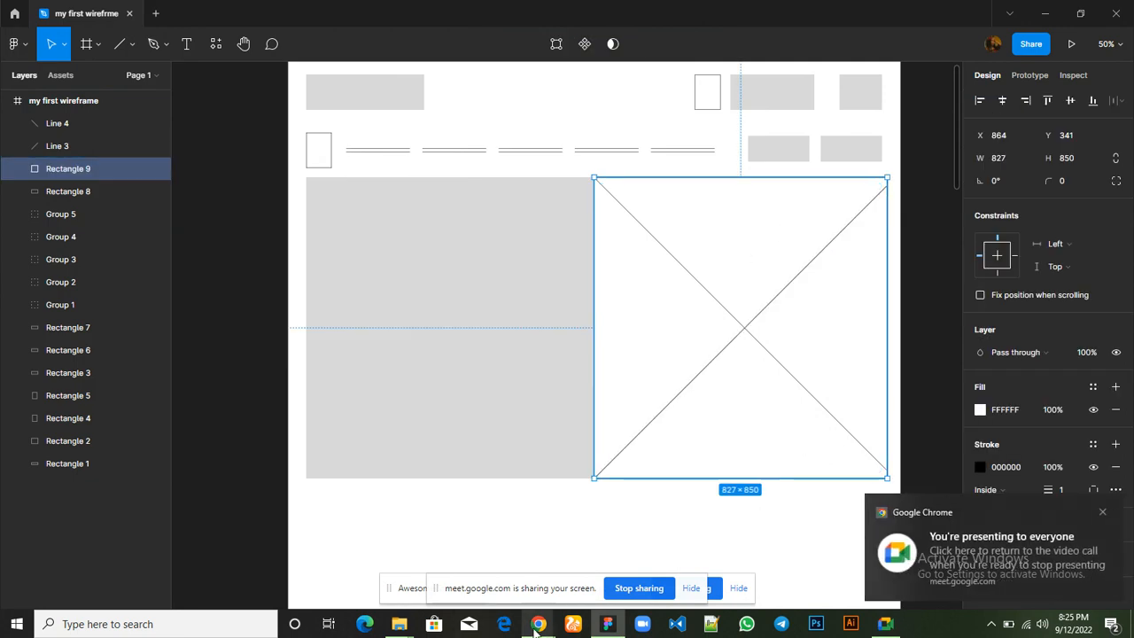
pyautogui.moveTo(536, 627)
pyautogui.click(408, 587)
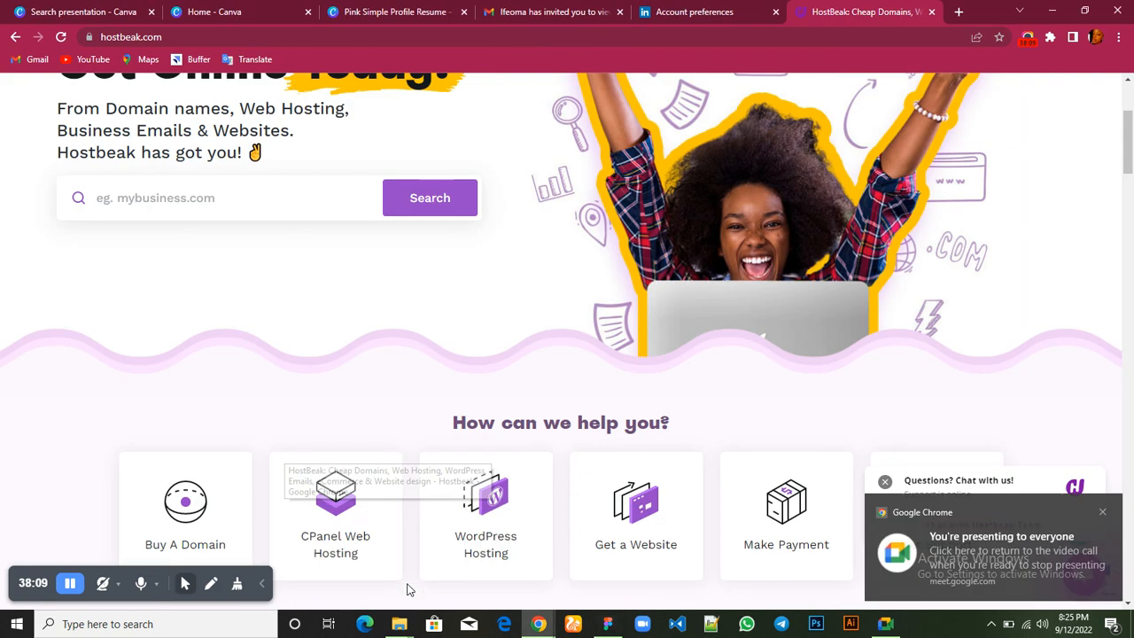
pyautogui.scroll(2, 324, 264)
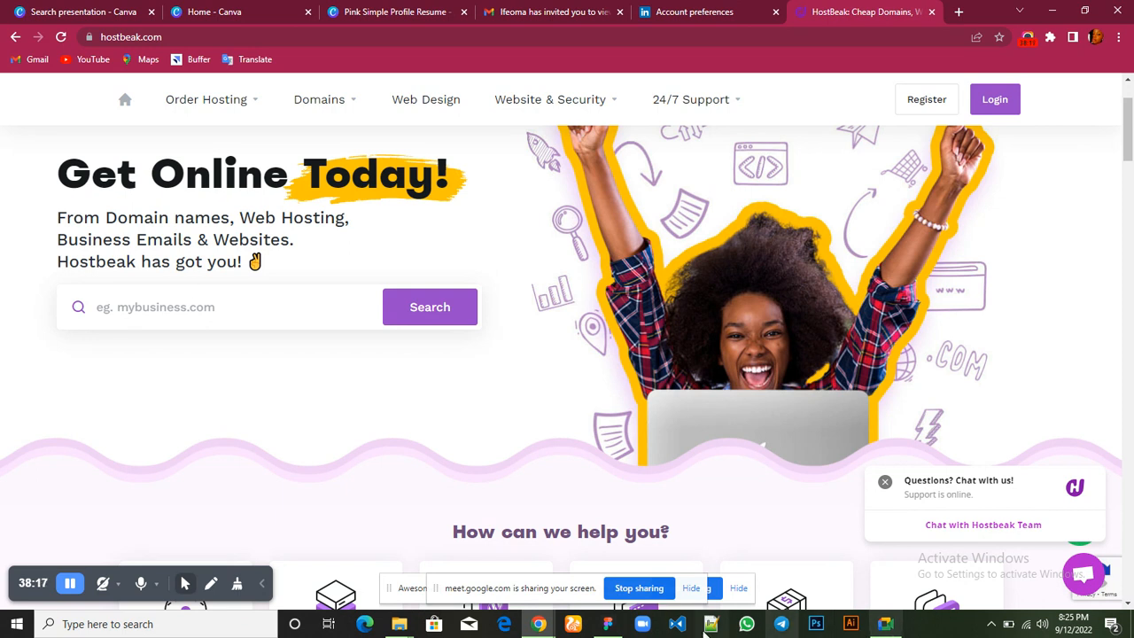
pyautogui.moveTo(608, 624)
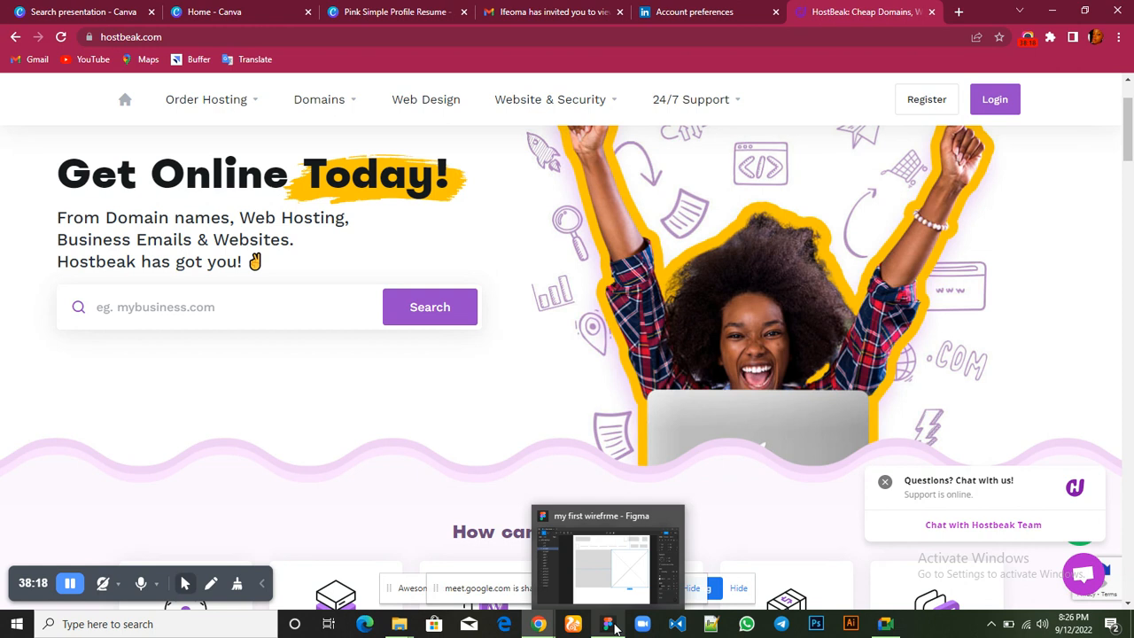
pyautogui.click(594, 569)
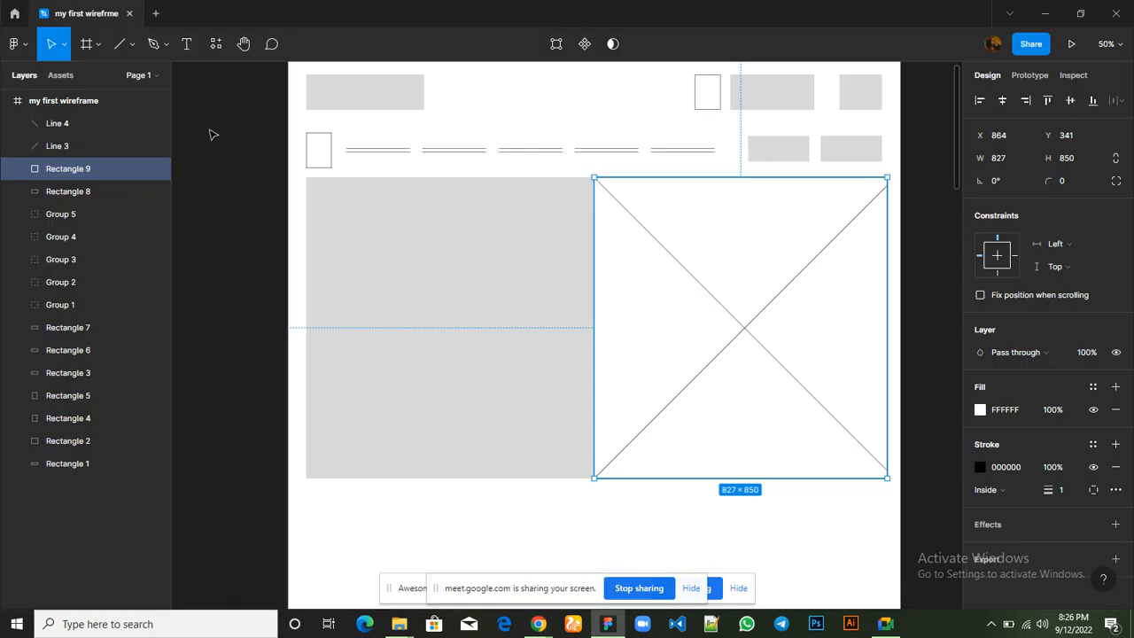
# Try a horizontal line about 644 long across the hero's grey left half, at X 117, Y 551, and delete it
pyautogui.click(131, 50)
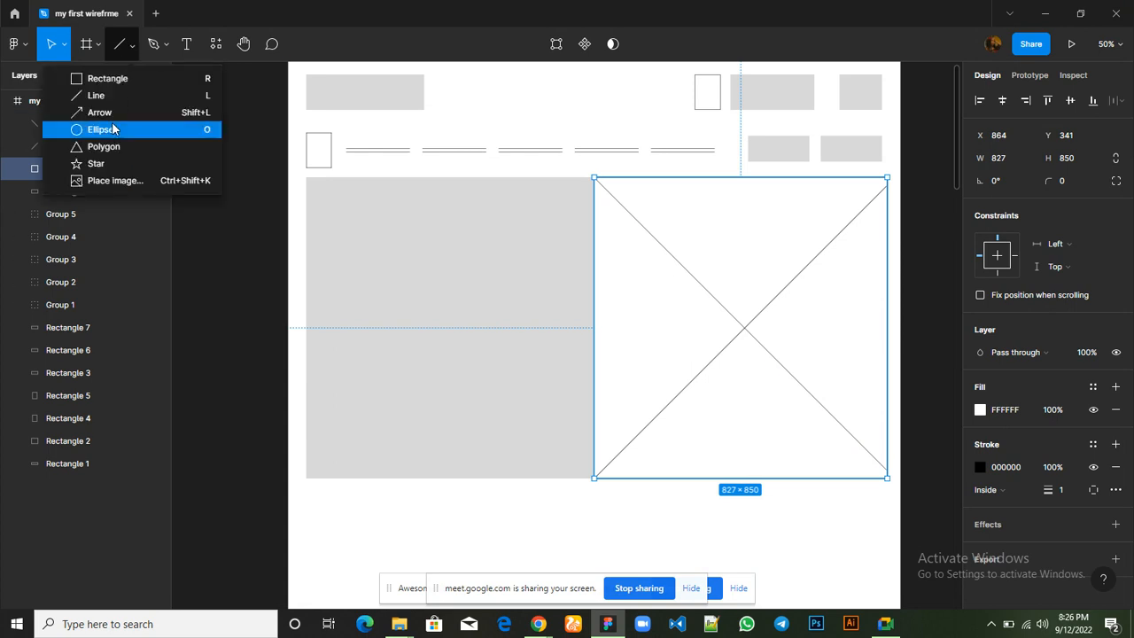
pyautogui.click(95, 95)
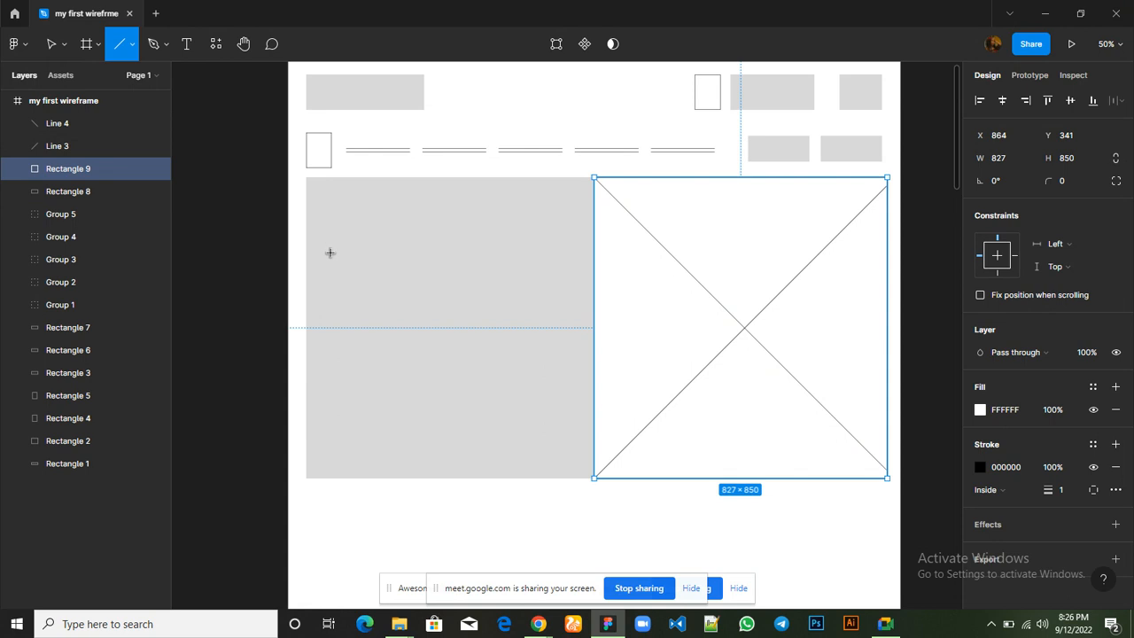
pyautogui.moveTo(329, 252); pyautogui.dragTo(558, 257)
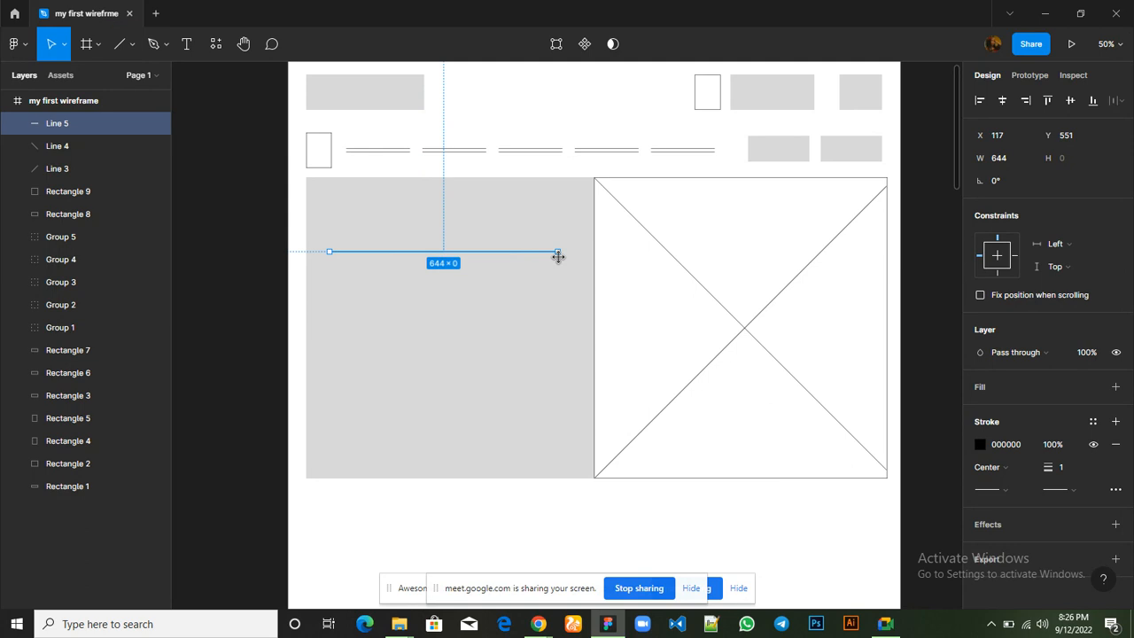
pyautogui.click(468, 341)
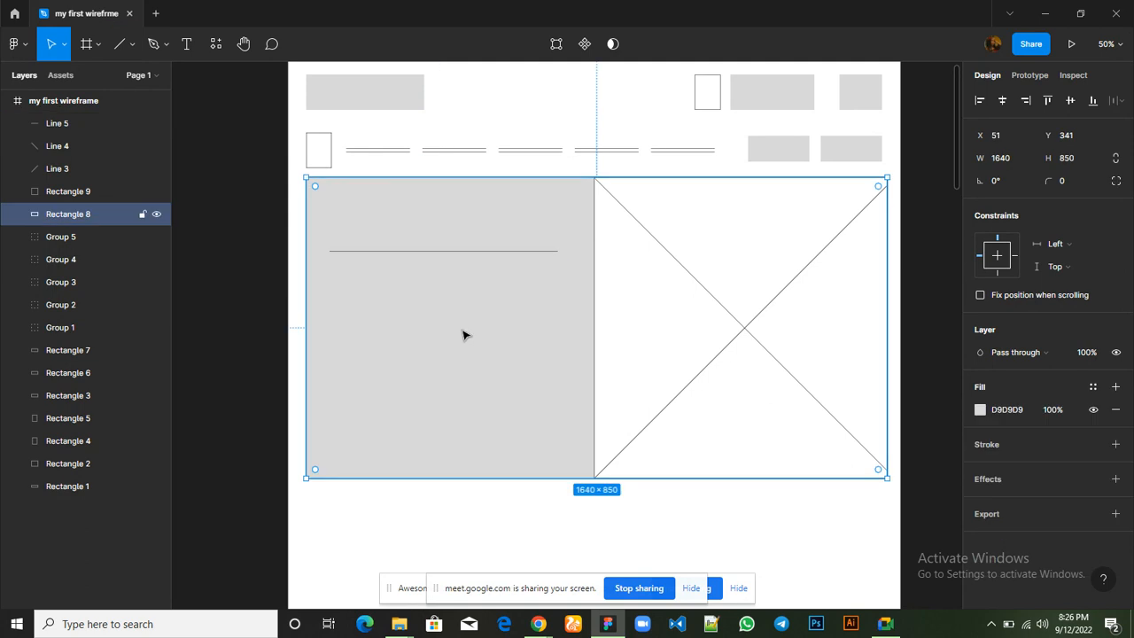
pyautogui.click(468, 253)
pyautogui.press('Delete')
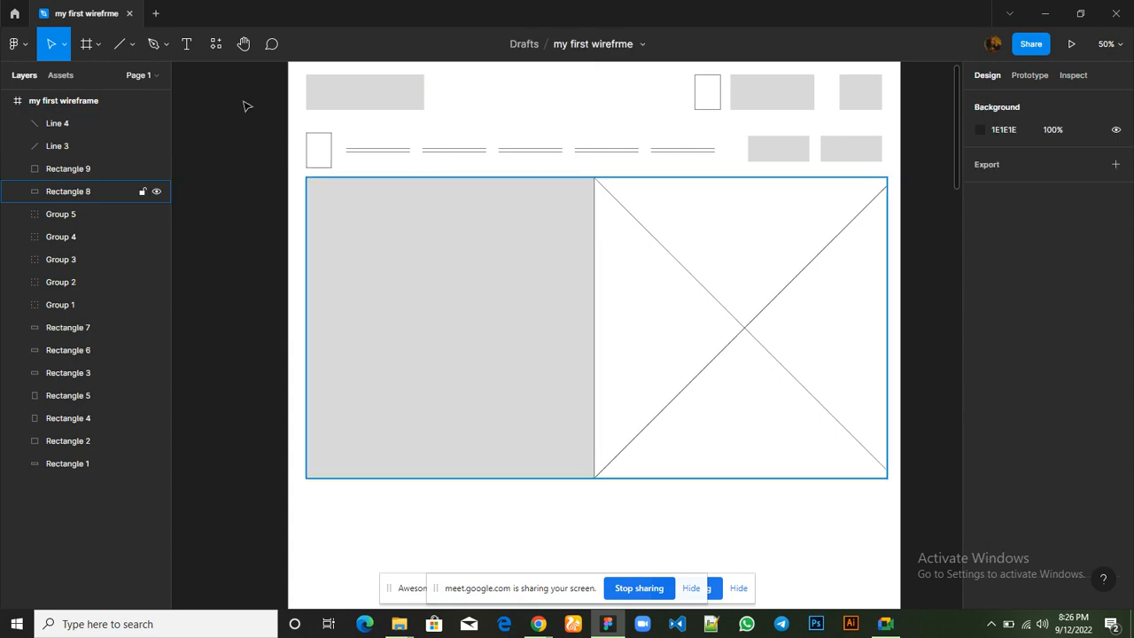
# Draw a rectangle about 672 × 94 across the hero's grey left half and move it to about X 87, Y 529
pyautogui.click(133, 44)
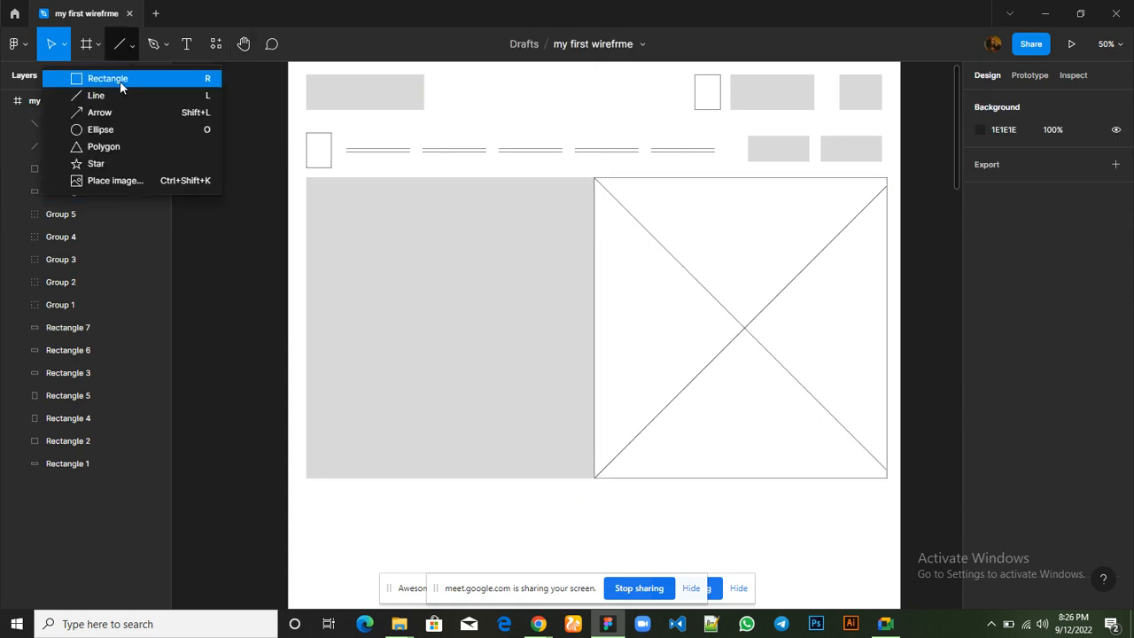
pyautogui.click(120, 79)
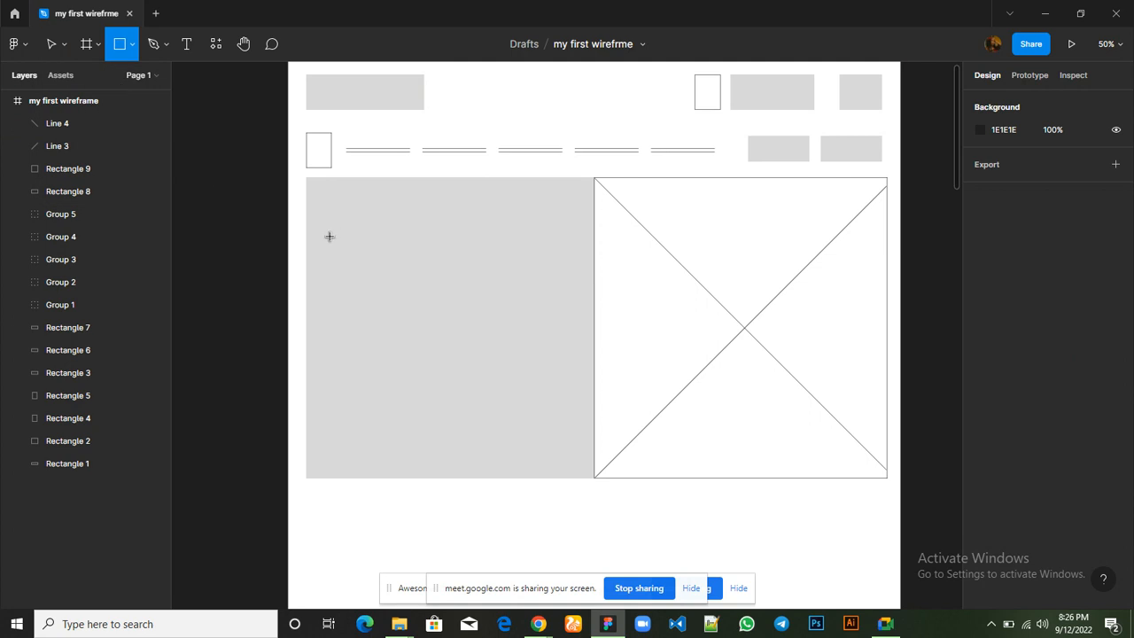
pyautogui.moveTo(329, 237)
pyautogui.mouseDown()
pyautogui.moveTo(519, 237)
pyautogui.moveTo(561, 250)
pyautogui.moveTo(567, 269)
pyautogui.mouseUp()
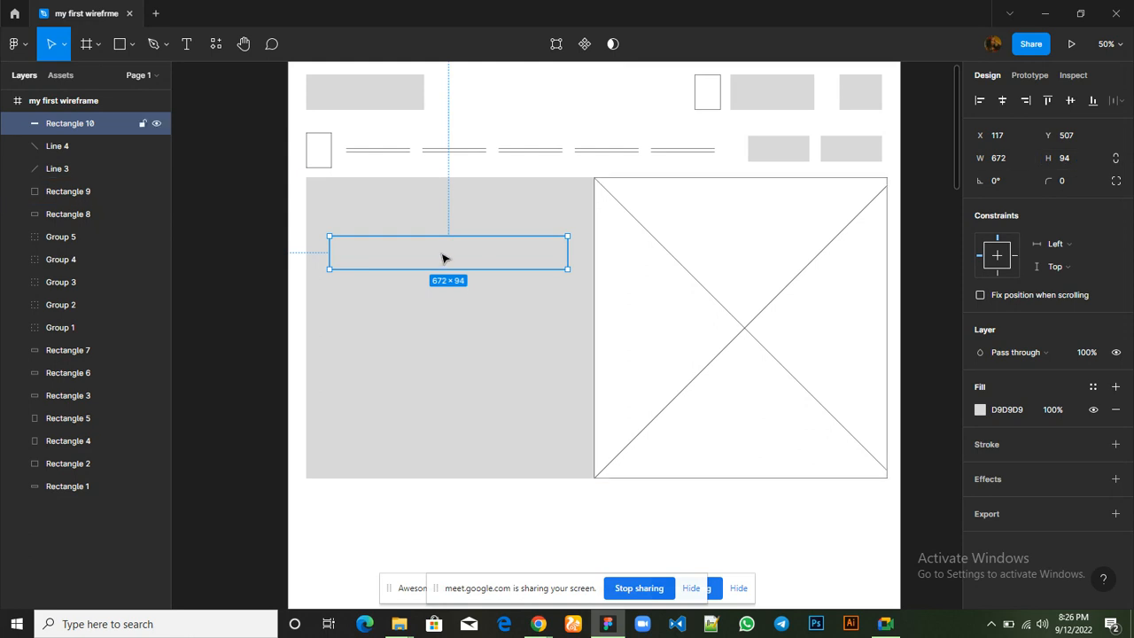
pyautogui.moveTo(433, 262); pyautogui.dragTo(432, 266)
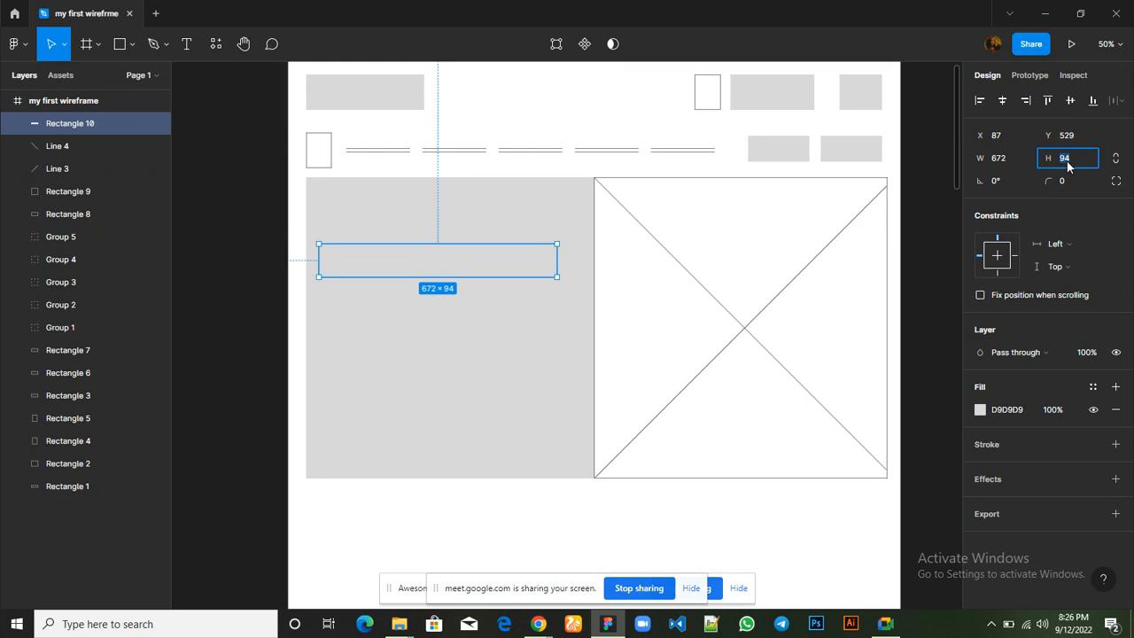
# Set the new rectangle's height to 60 and fill it with white (FFFFFF)
pyautogui.write('60')
pyautogui.press('Return')
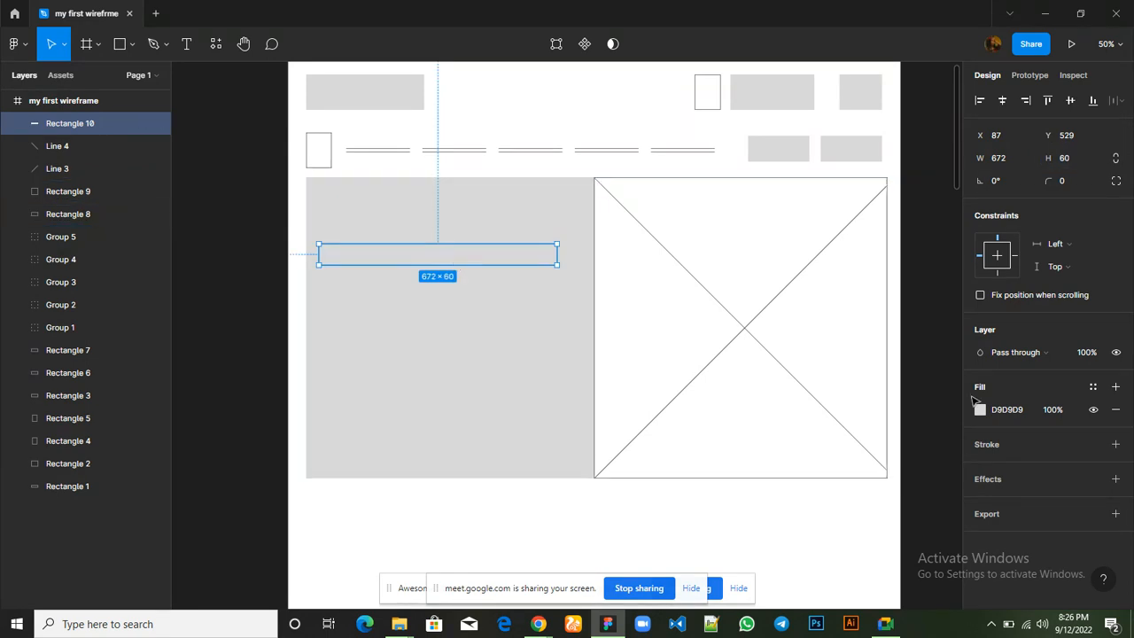
pyautogui.click(981, 409)
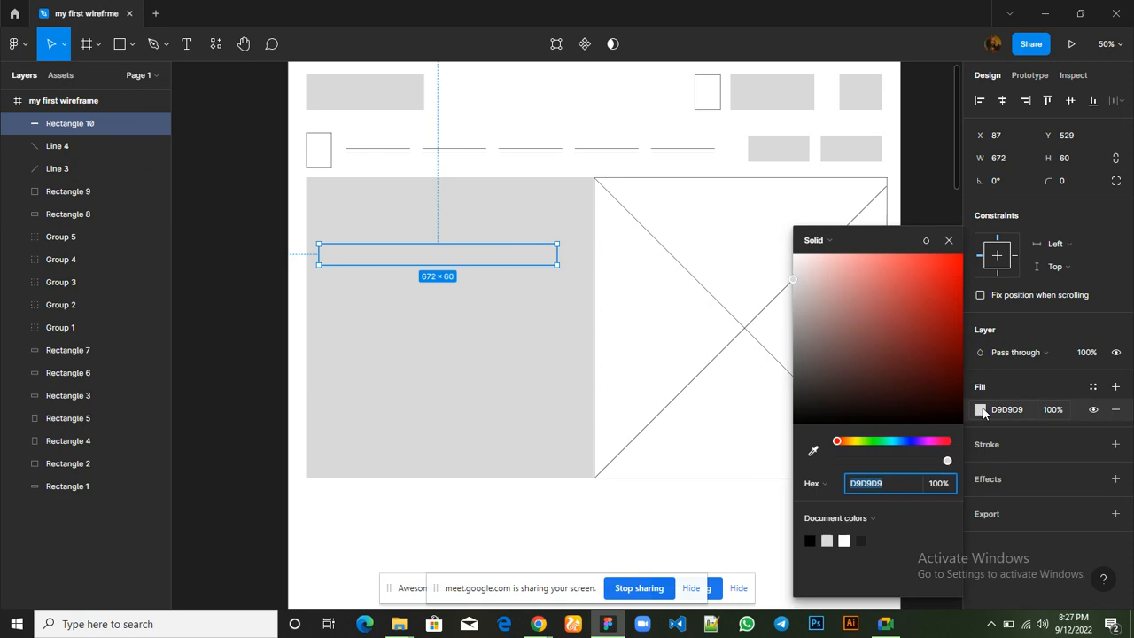
pyautogui.click(845, 540)
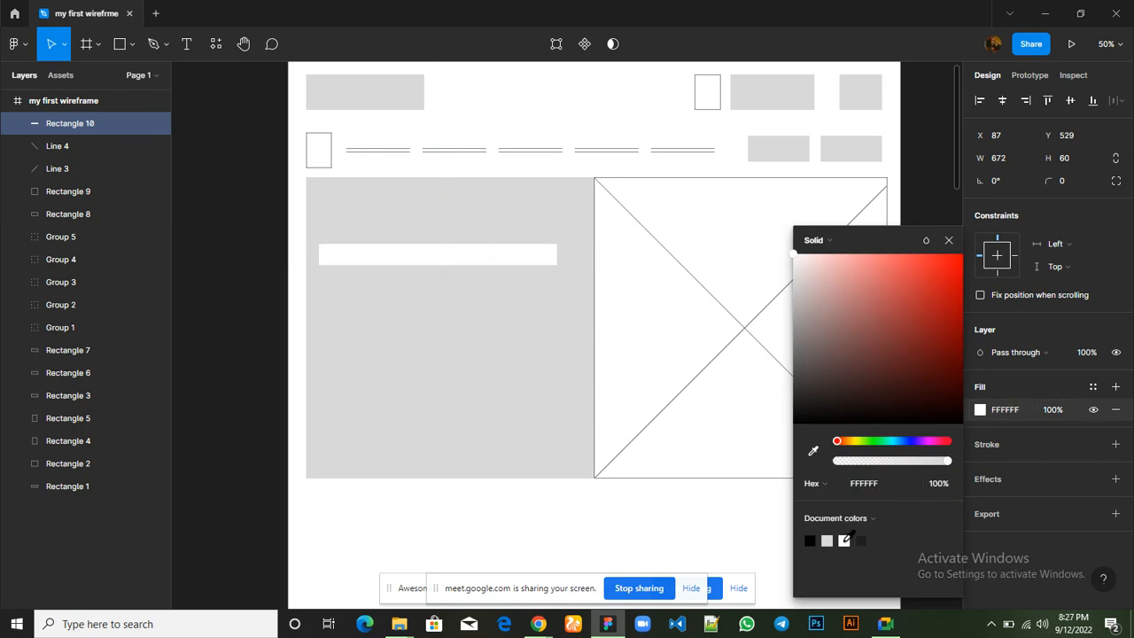
pyautogui.click(949, 242)
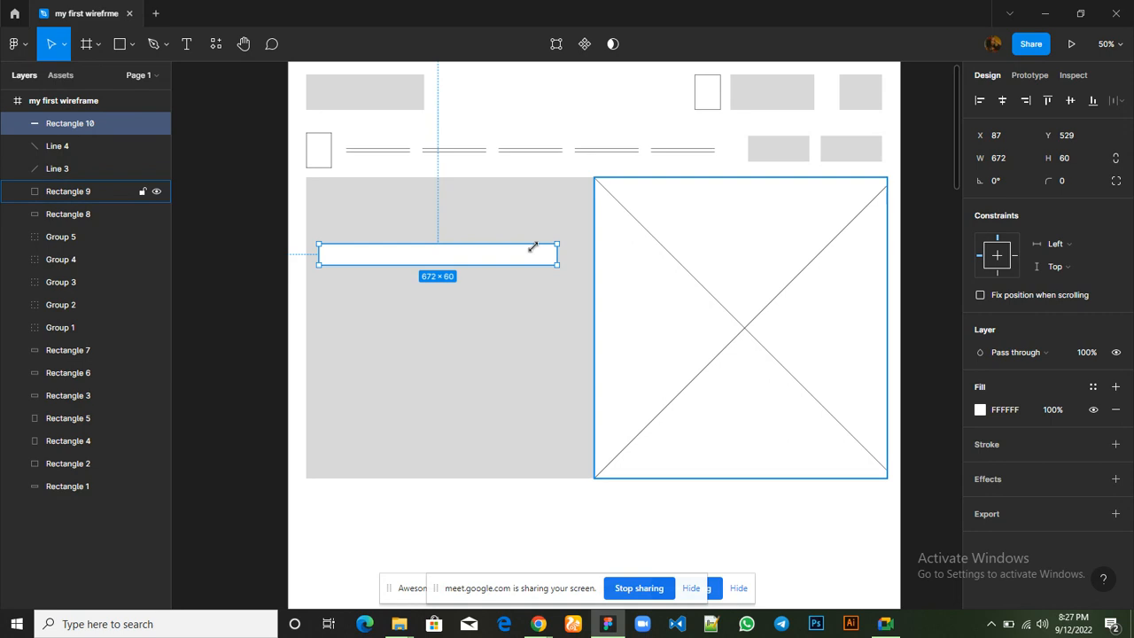
# Move the white bar to about X 102, Y 537 and set its height to 94
pyautogui.moveTo(483, 260); pyautogui.dragTo(489, 263)
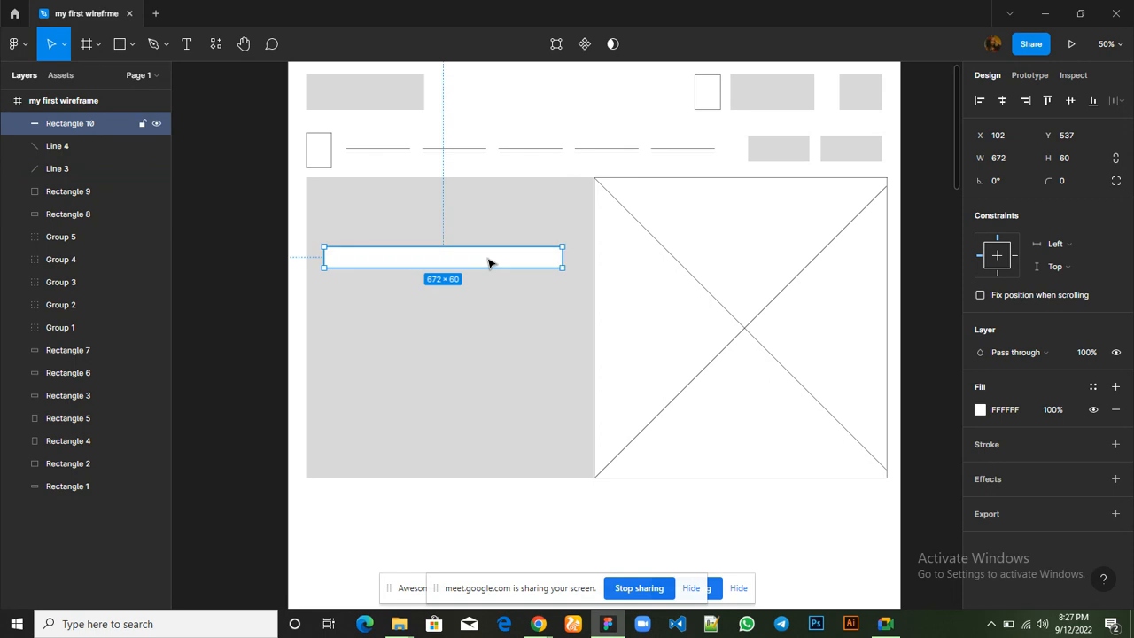
pyautogui.click(1066, 158)
pyautogui.write('94')
pyautogui.press('Return')
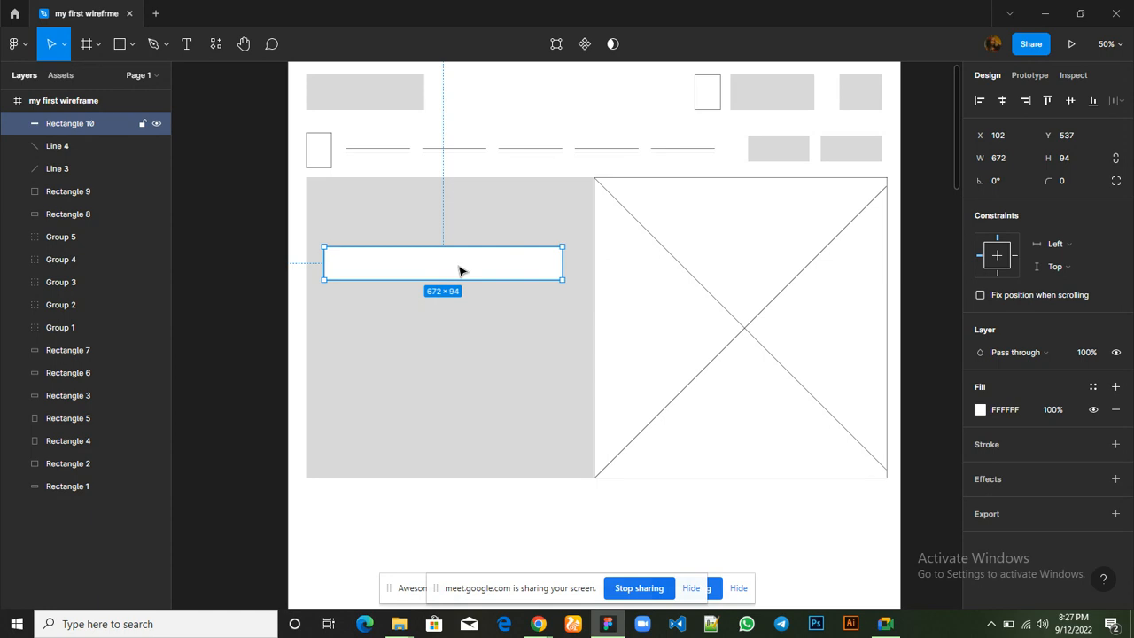
# Duplicate the white heading bar, place the copy directly below at Y 661, and set the copy's height to 40
pyautogui.hotkey('ctrl', 'd')
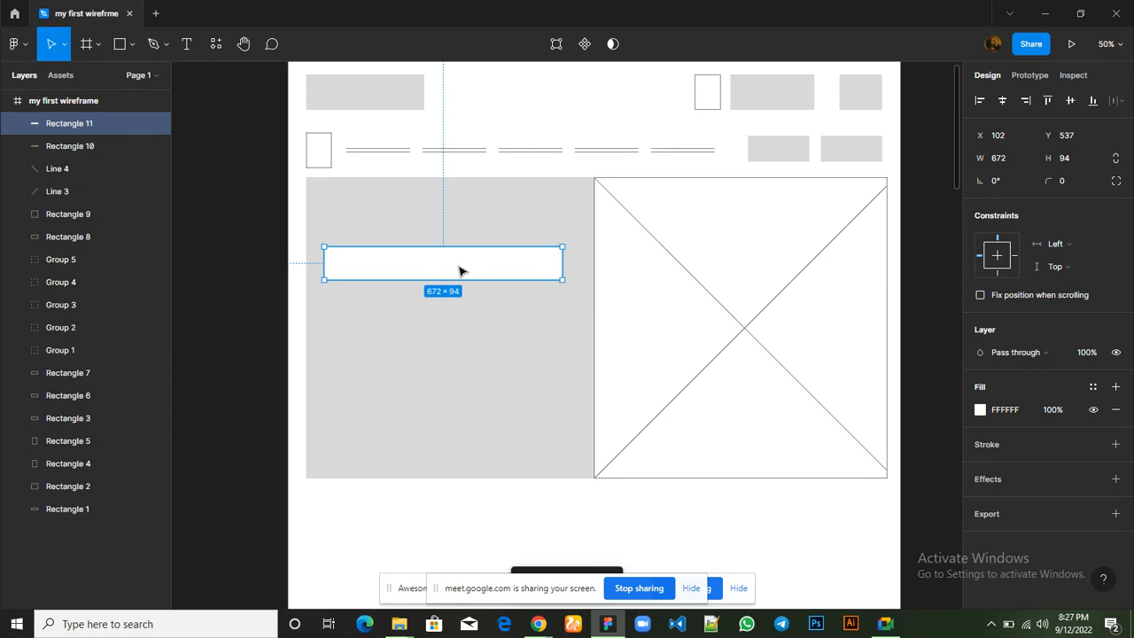
pyautogui.moveTo(458, 271); pyautogui.dragTo(463, 311)
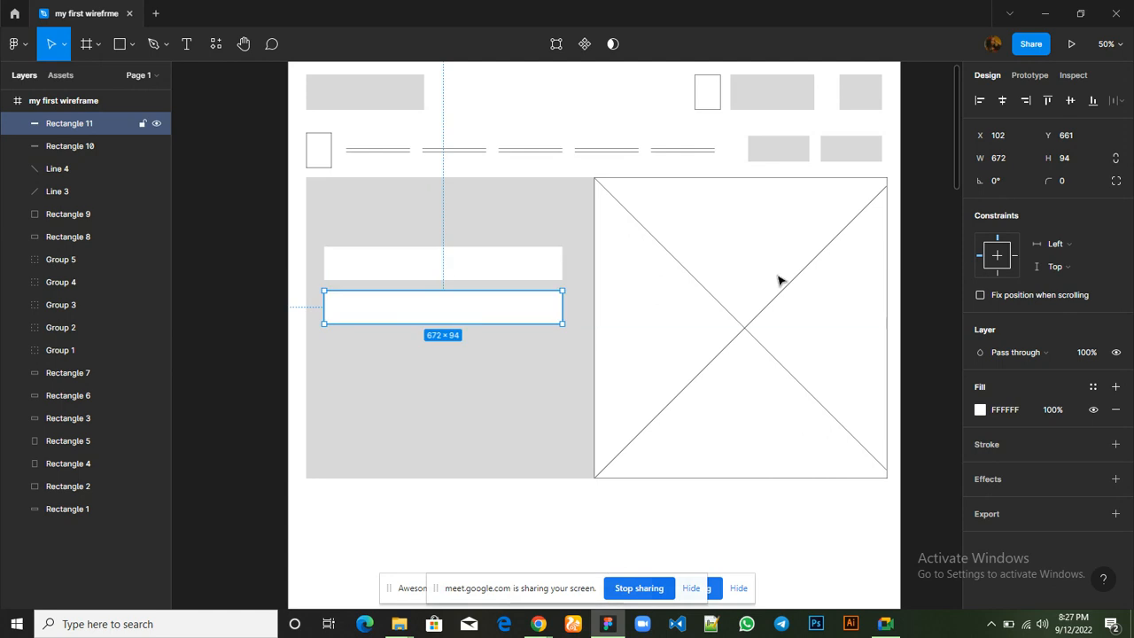
pyautogui.click(1066, 160)
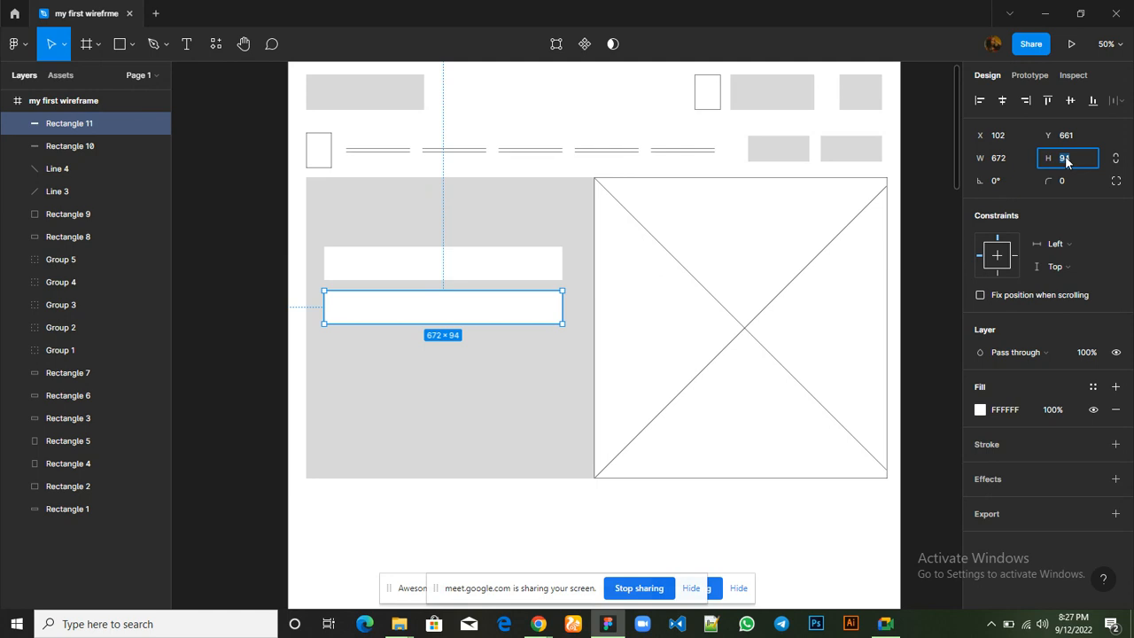
pyautogui.write('40')
pyautogui.press('Return')
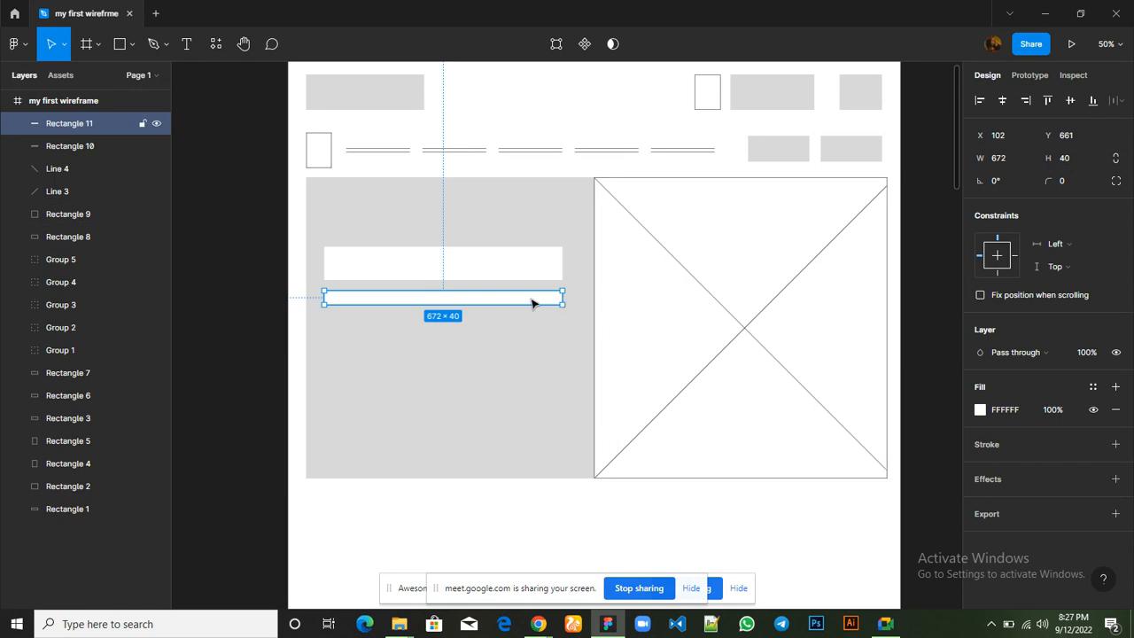
# Duplicate the thin white bar, place the copy just below it at Y 721, and shorten it from its right end to about 357 wide
pyautogui.hotkey('ctrl', 'd')
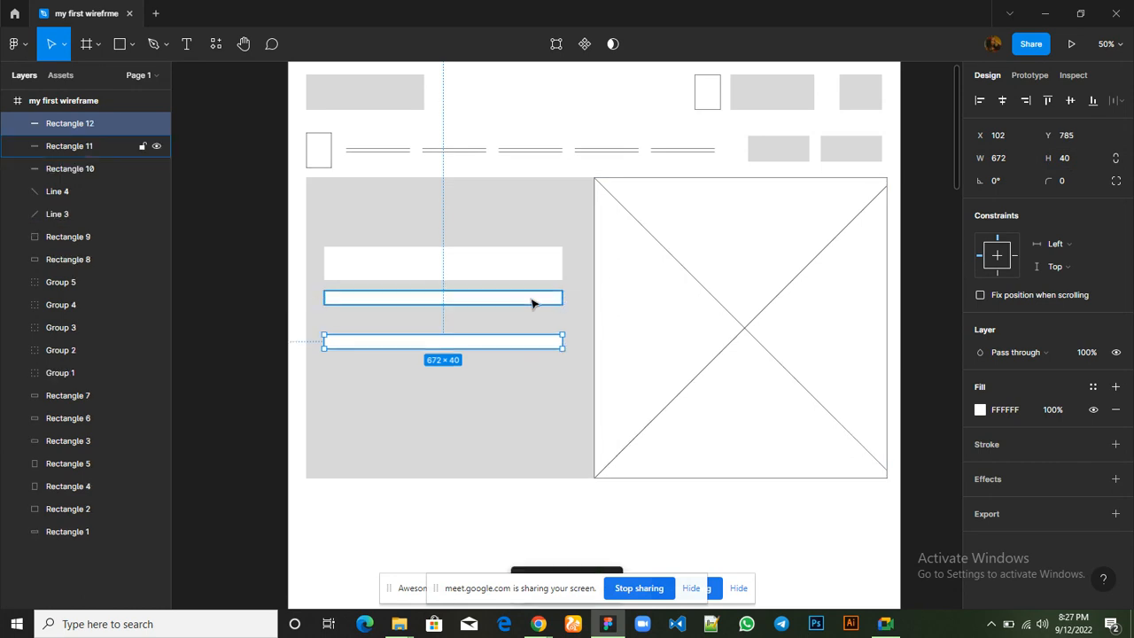
pyautogui.press('Up')
pyautogui.press('Up')
pyautogui.press('Up')
pyautogui.press('Up')
pyautogui.press('Up')
pyautogui.press('Up')
pyautogui.press('Up')
pyautogui.press('Up')
pyautogui.press('Up')
pyautogui.press('Up')
pyautogui.press('Up')
pyautogui.press('Up')
pyautogui.press('Up')
pyautogui.press('Up')
pyautogui.press('Up')
pyautogui.press('Up')
pyautogui.press('Up')
pyautogui.press('Up')
pyautogui.press('Up')
pyautogui.press('Up')
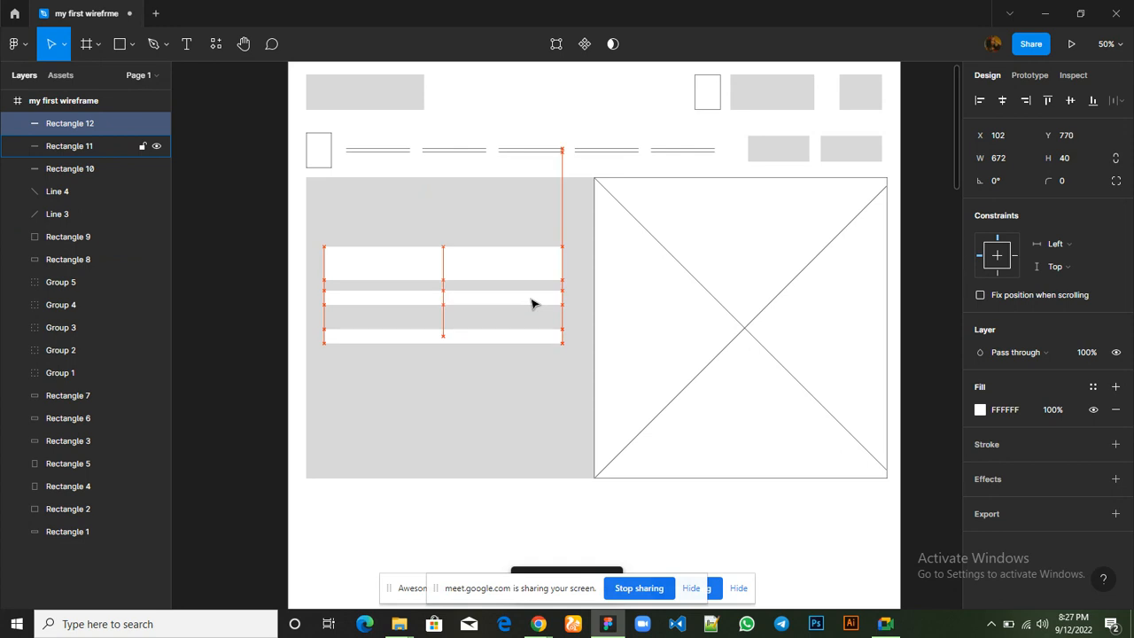
pyautogui.press('Up')
pyautogui.press('Up')
pyautogui.press('Up')
pyautogui.press('Up')
pyautogui.press('Up')
pyautogui.press('Up')
pyautogui.press('Up')
pyautogui.press('Up')
pyautogui.press('Up')
pyautogui.press('Up')
pyautogui.press('Up')
pyautogui.press('Up')
pyautogui.press('Up')
pyautogui.press('Up')
pyautogui.press('Up')
pyautogui.press('Up')
pyautogui.press('Up')
pyautogui.press('Up')
pyautogui.press('Up')
pyautogui.press('Up')
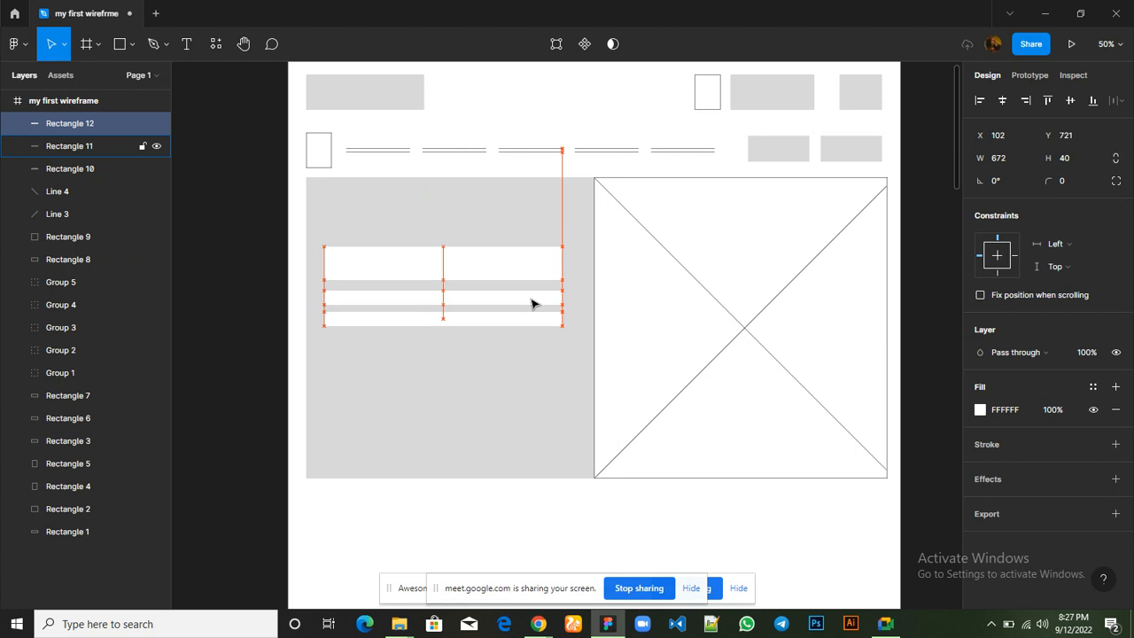
pyautogui.click(556, 316)
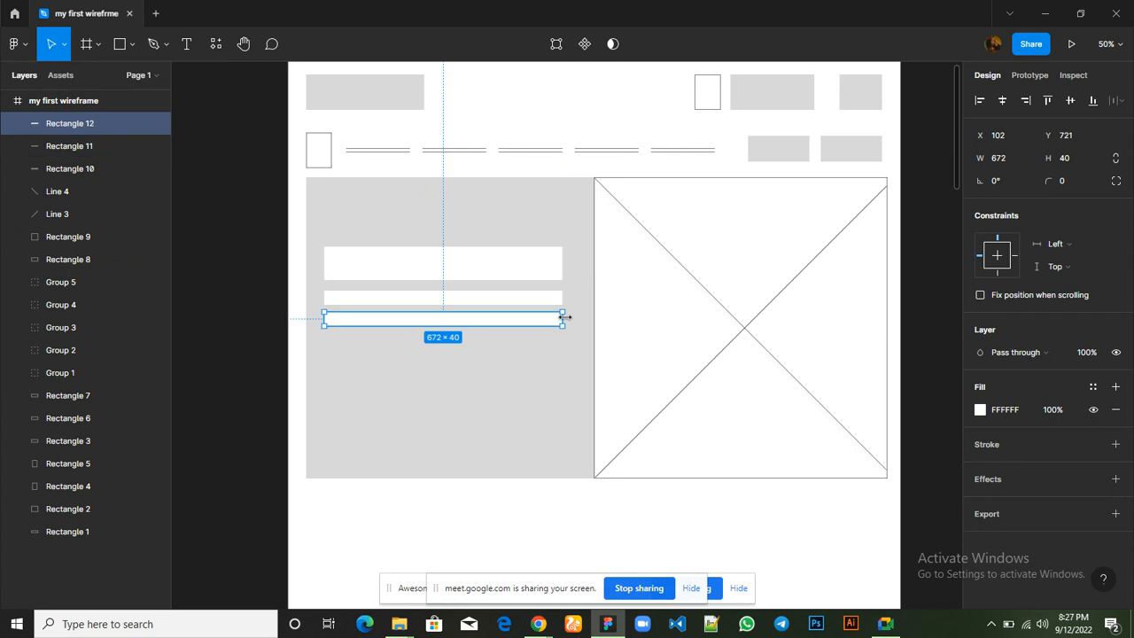
pyautogui.moveTo(564, 317); pyautogui.dragTo(451, 320)
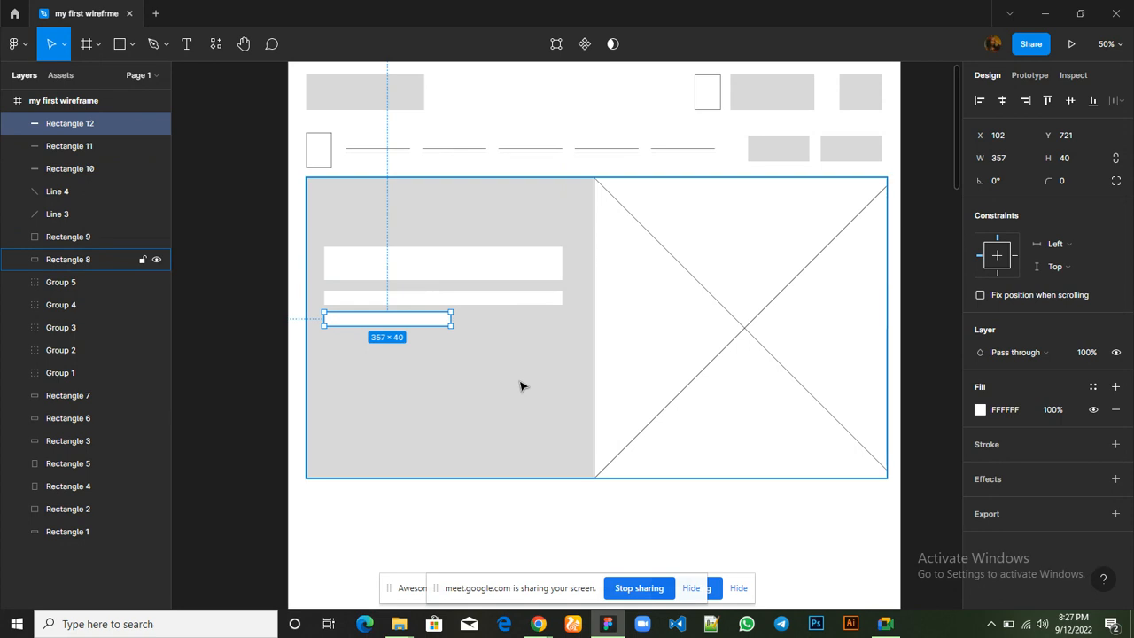
pyautogui.click(521, 385)
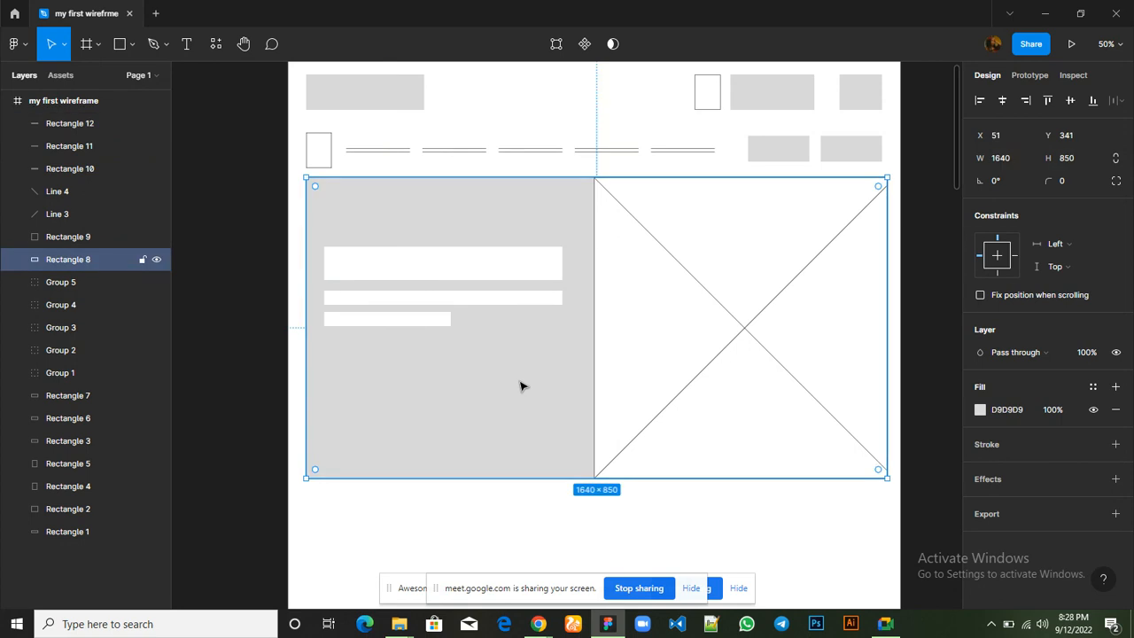
# Inspect the alignment of the hero's three white bars, read the in-call messages in Google Meet, and return to Figma with nothing selected
pyautogui.click(474, 277)
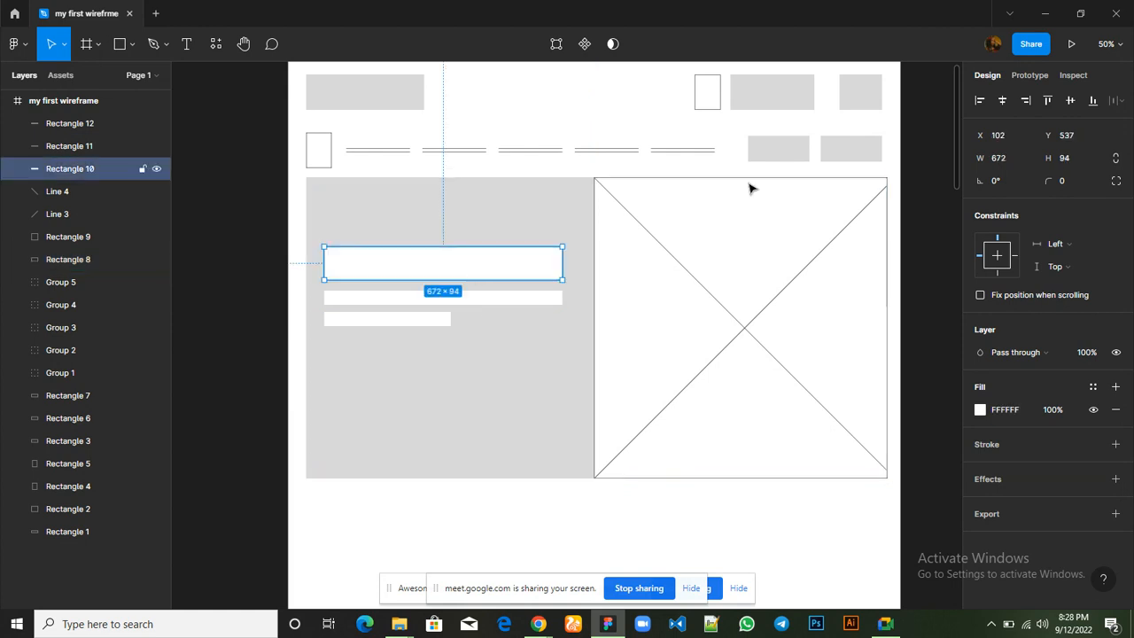
pyautogui.click(508, 301)
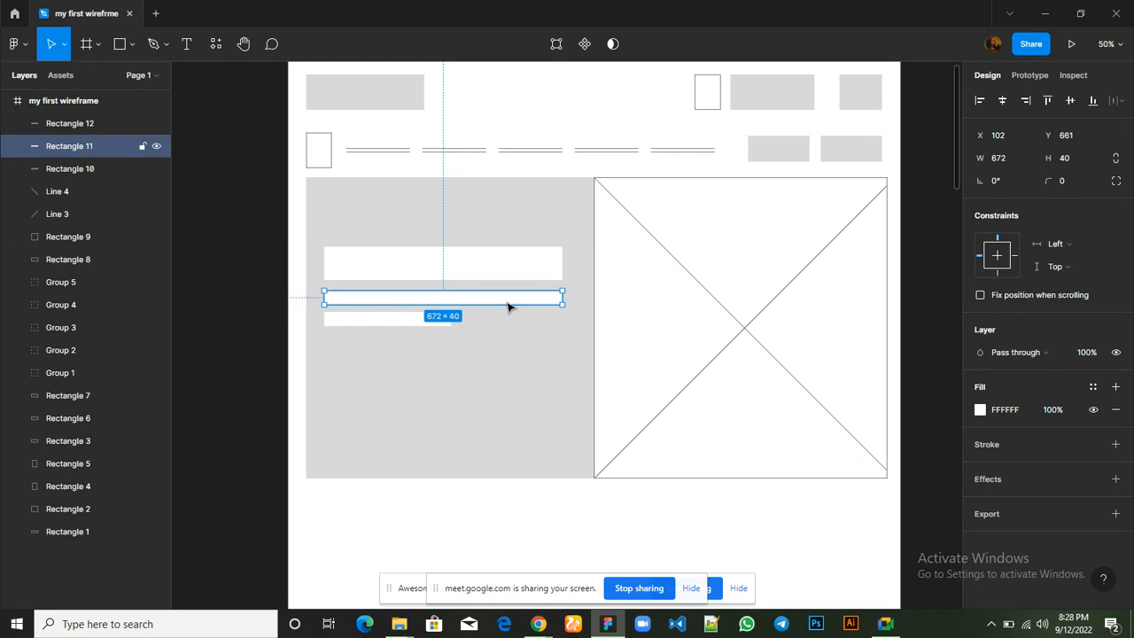
pyautogui.click(419, 321)
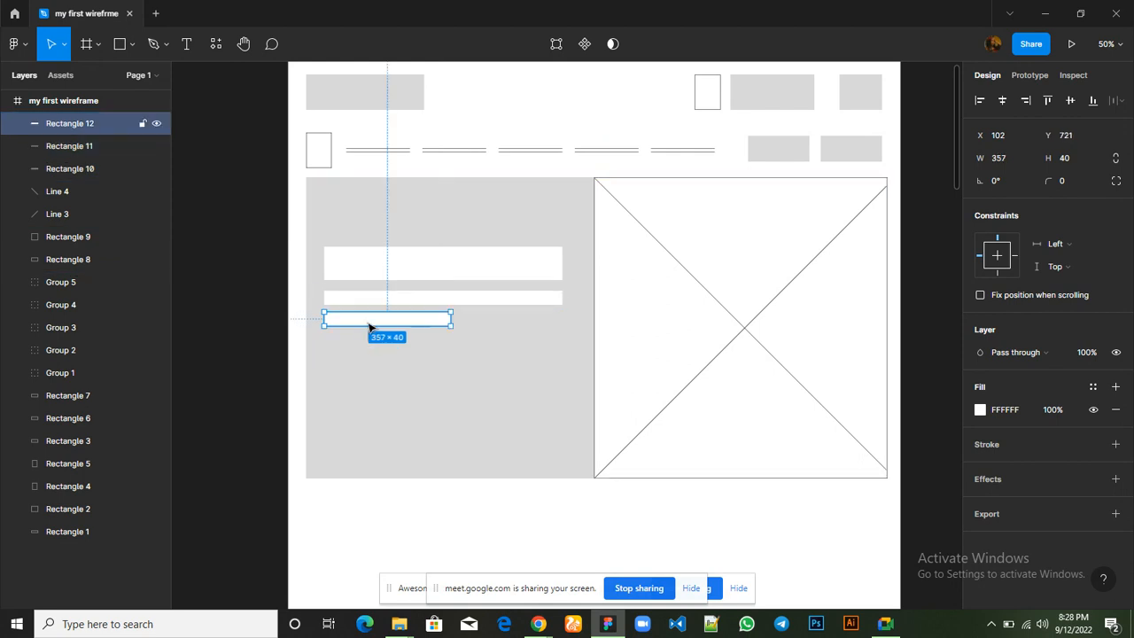
pyautogui.click(327, 263)
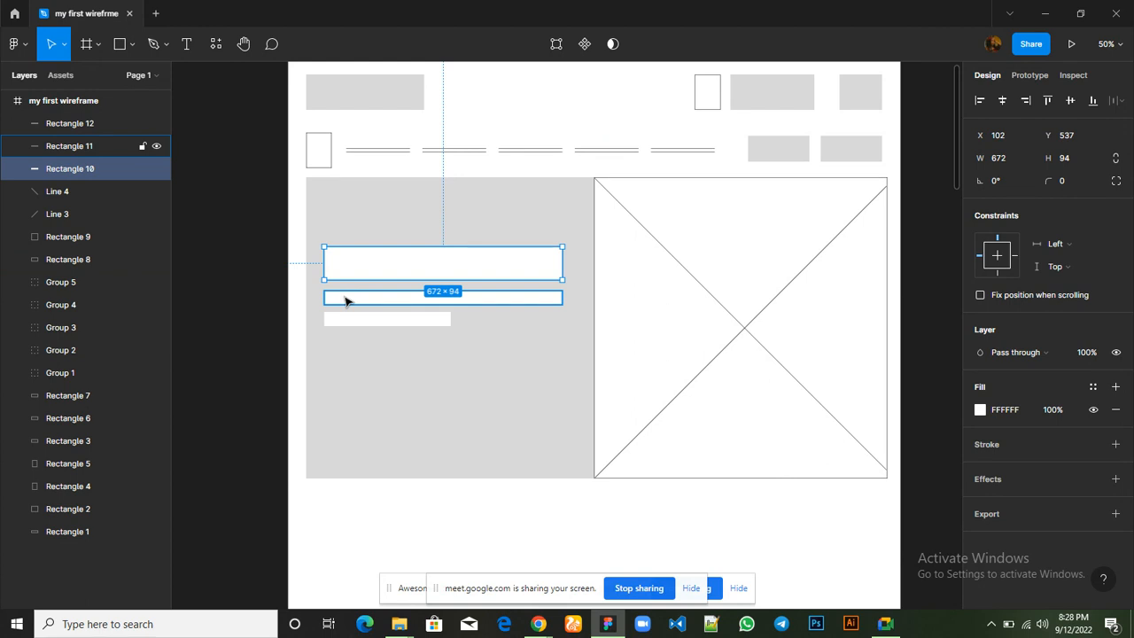
pyautogui.click(393, 394)
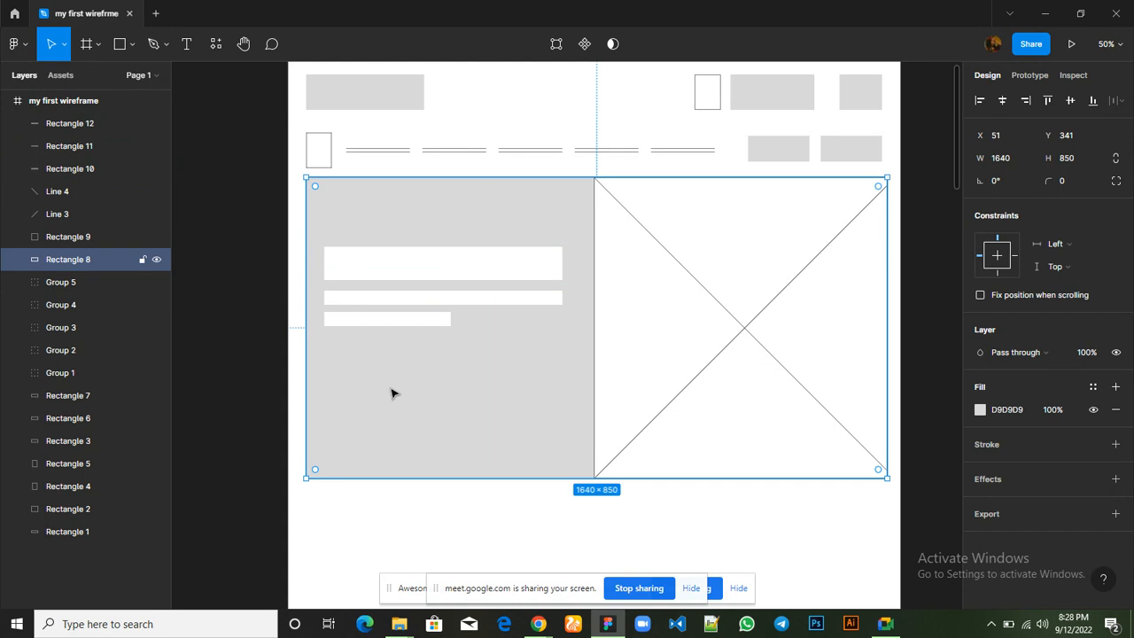
pyautogui.moveTo(883, 629)
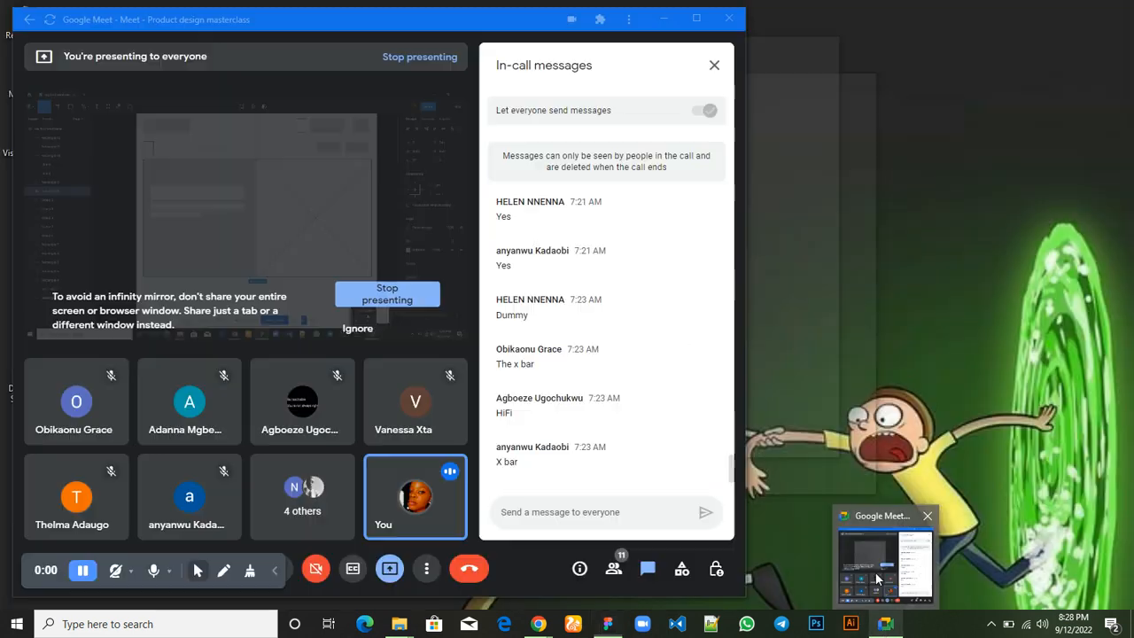
pyautogui.click(878, 576)
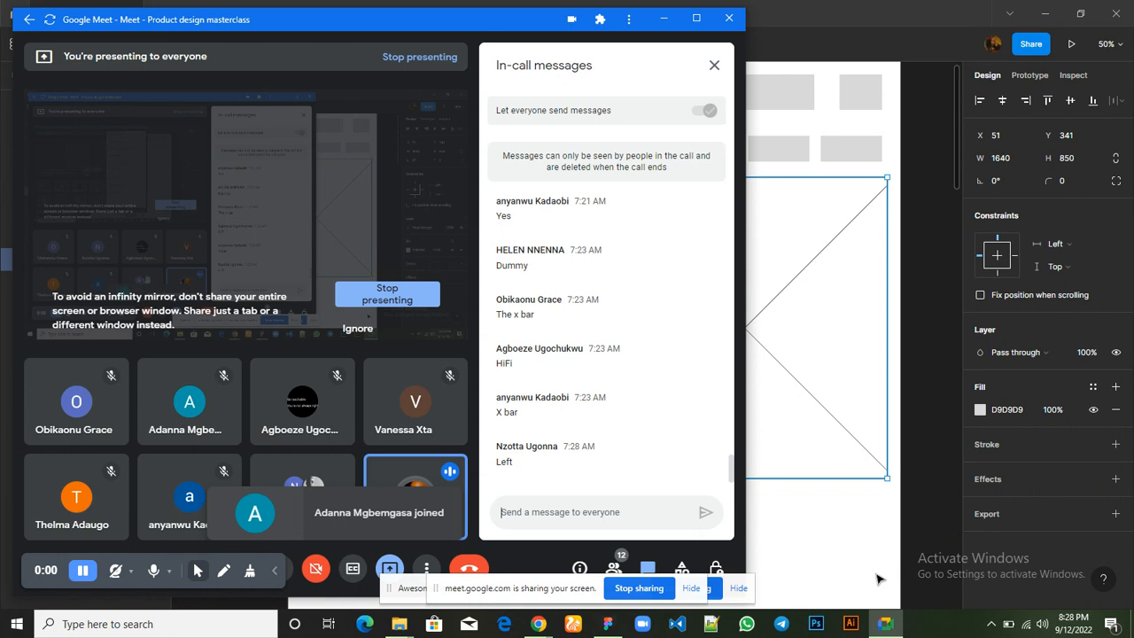
pyautogui.click(858, 535)
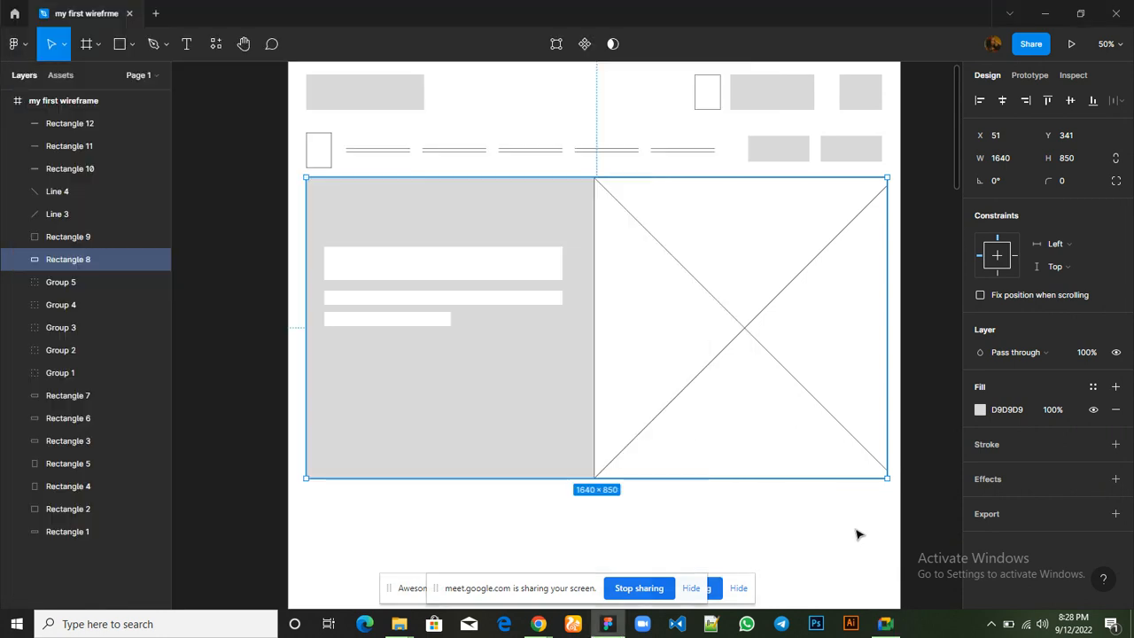
pyautogui.press('Escape')
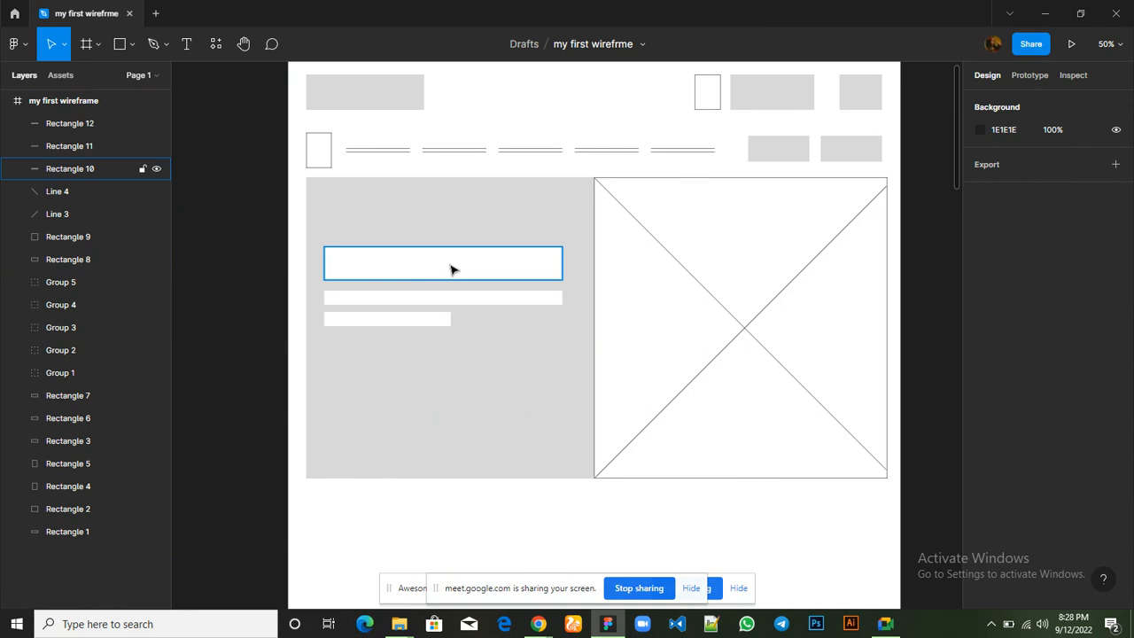
# Try centring the shortest white bar beneath the two longer bars, at about X 259, Y 731
pyautogui.click(424, 324)
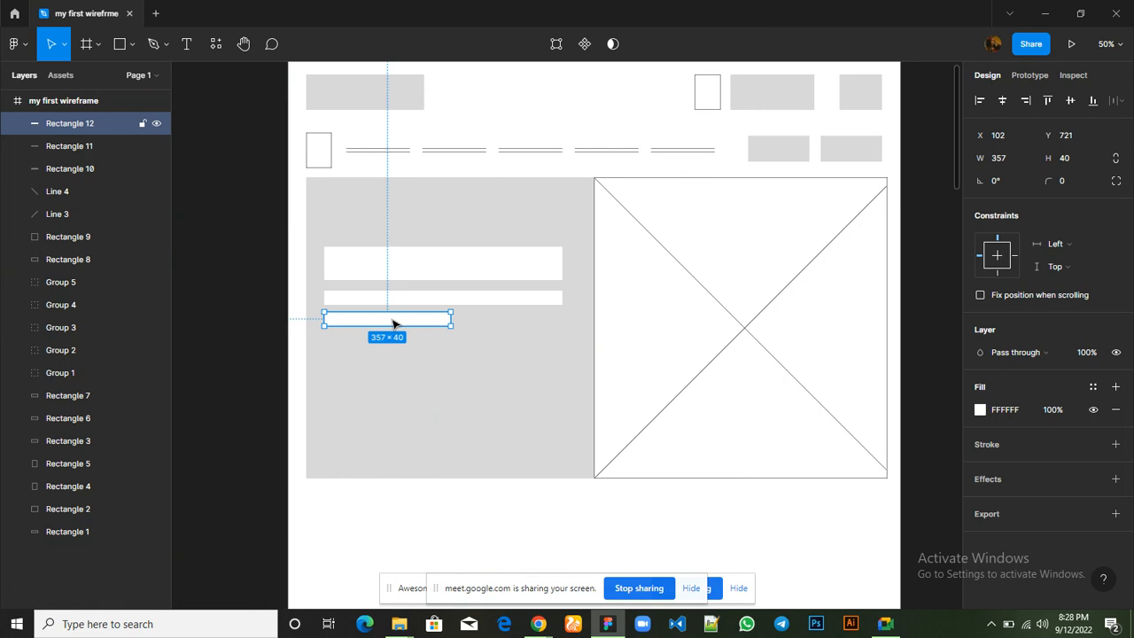
pyautogui.moveTo(403, 325); pyautogui.dragTo(451, 325)
pyautogui.click(476, 408)
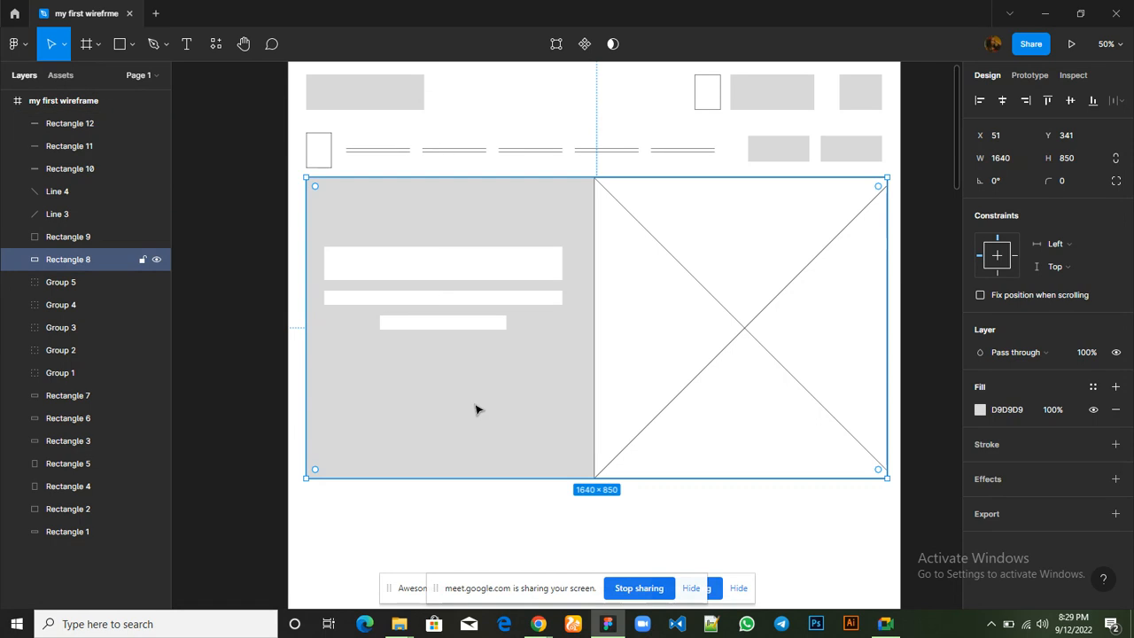
# Try aligning the shortest white bar with the right edge of the two longer bars
pyautogui.click(451, 329)
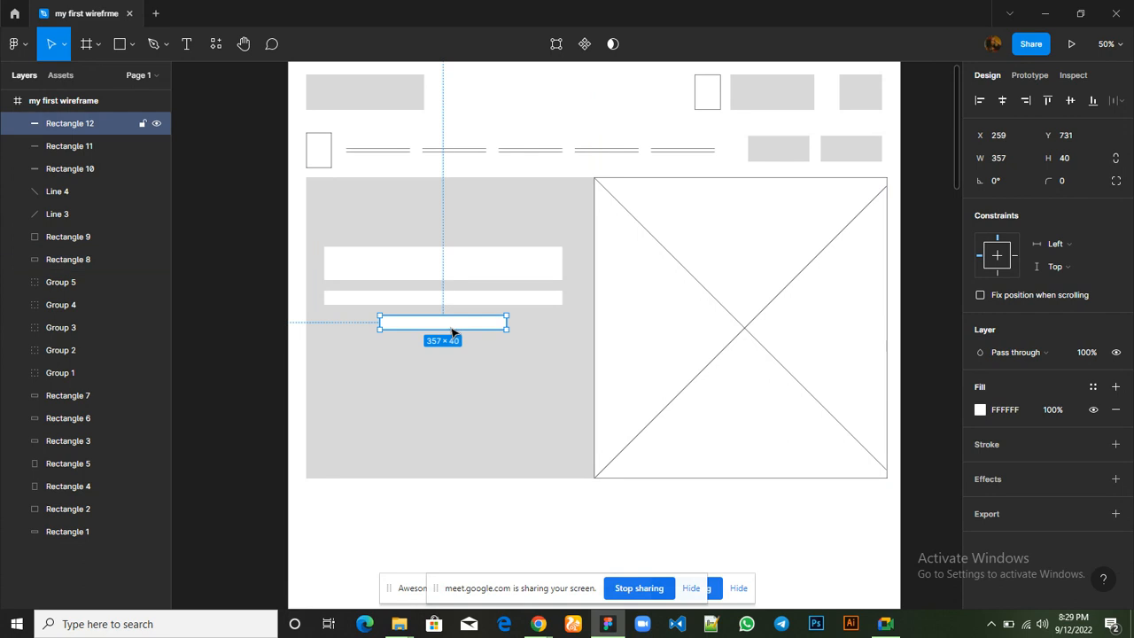
pyautogui.moveTo(451, 327); pyautogui.dragTo(506, 332)
pyautogui.click(529, 425)
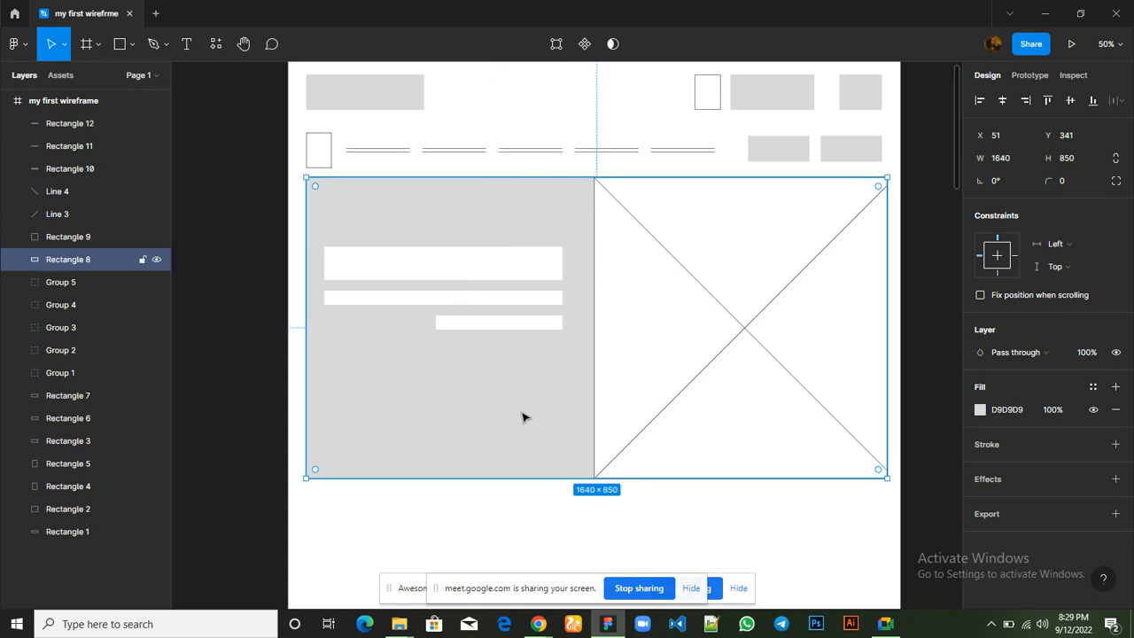
# Undo both the right-aligned and centred moves of the shortest white bar
pyautogui.hotkey('ctrl', 'z')
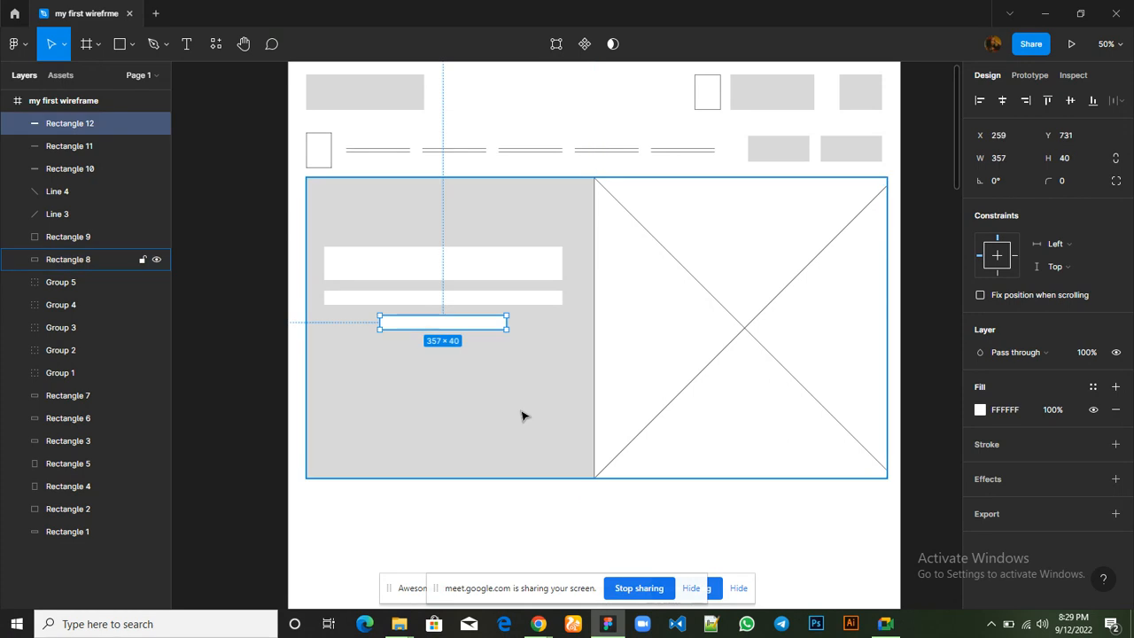
pyautogui.click(522, 417)
pyautogui.hotkey('ctrl', 'z')
pyautogui.hotkey('ctrl', 'z')
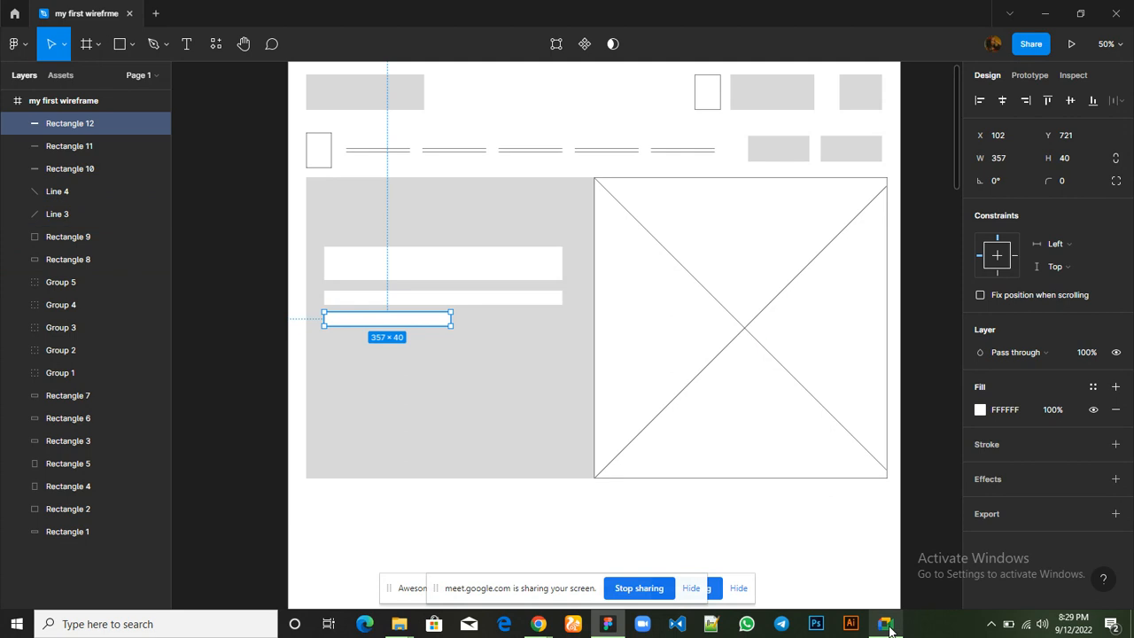
# Check the hero's search field and button on the Hostbeak homepage in Chrome, and return to the Figma wireframe
pyautogui.moveTo(885, 623)
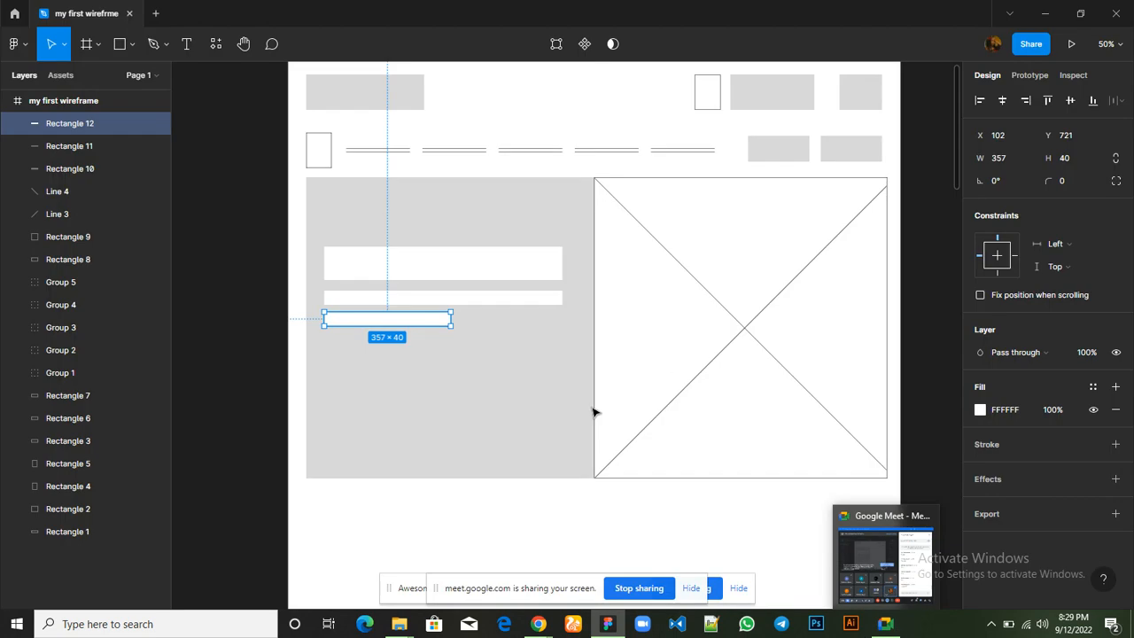
pyautogui.hotkey('ctrl', '-')
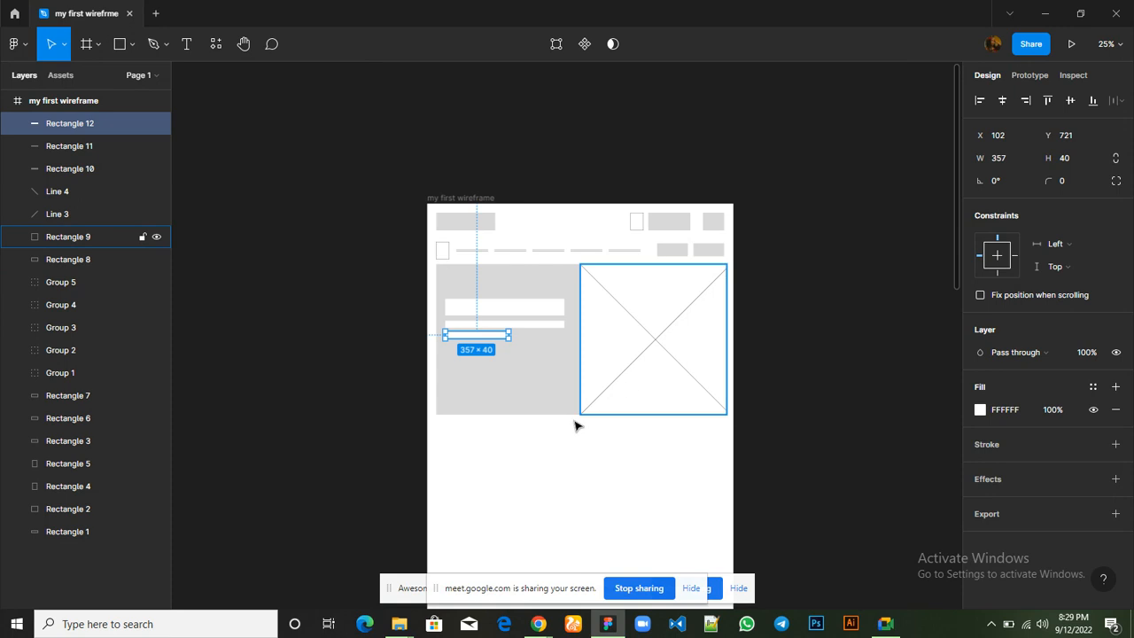
pyautogui.moveTo(538, 625)
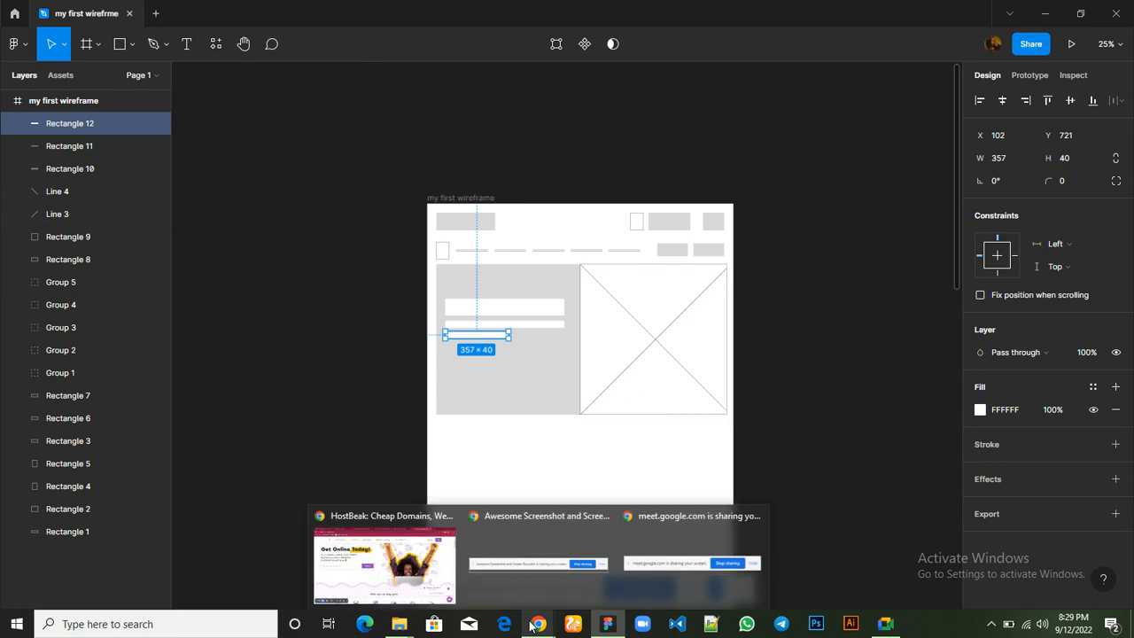
pyautogui.click(395, 568)
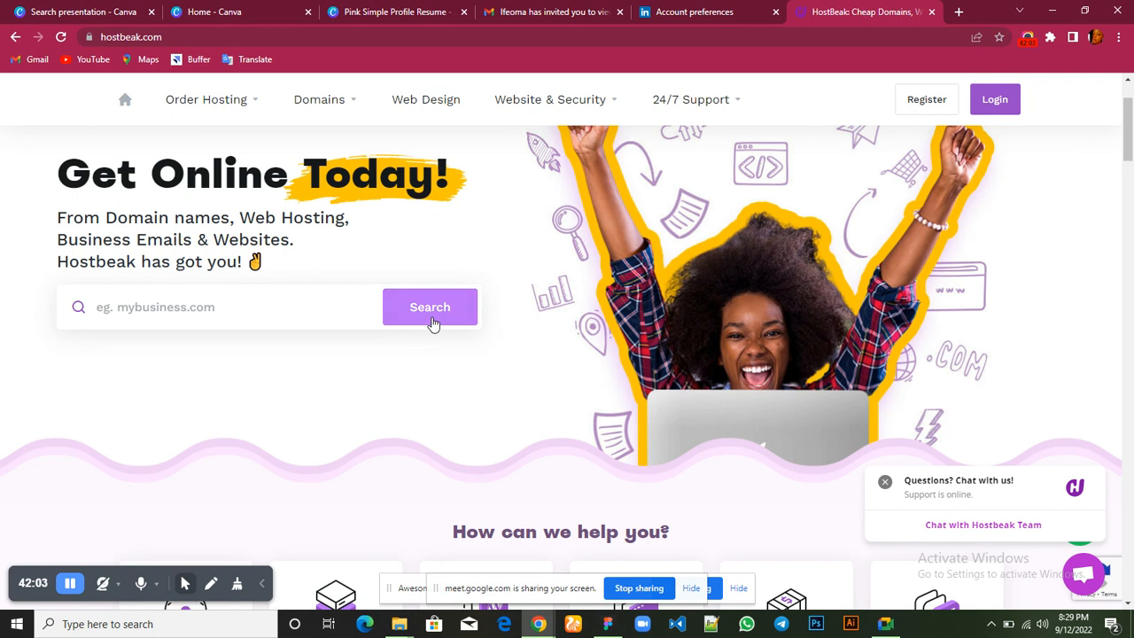
pyautogui.moveTo(608, 624)
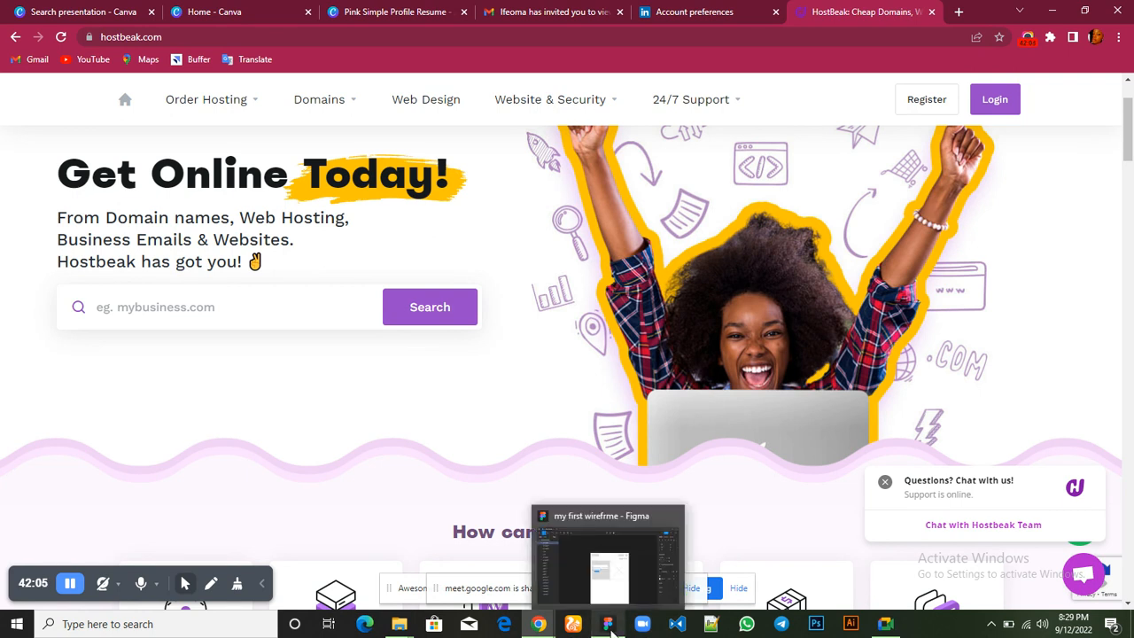
pyautogui.click(608, 576)
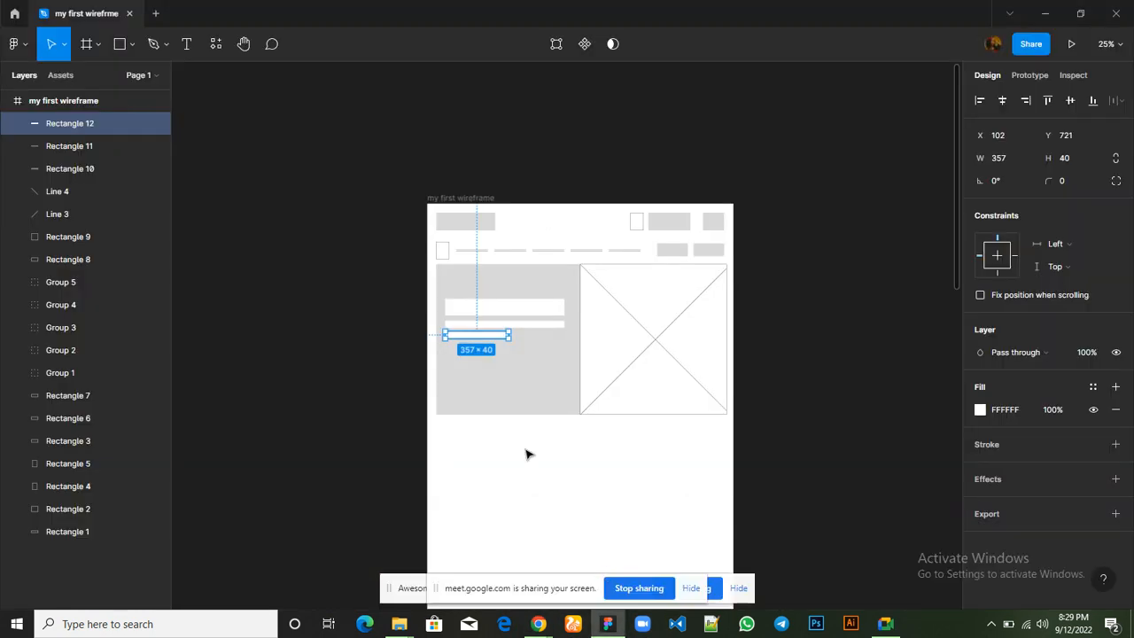
# Duplicate the hero's tallest white bar below the shortest bar as a 672 × 74 search field at X 102, Y 833
pyautogui.hotkey('ctrl', '+')
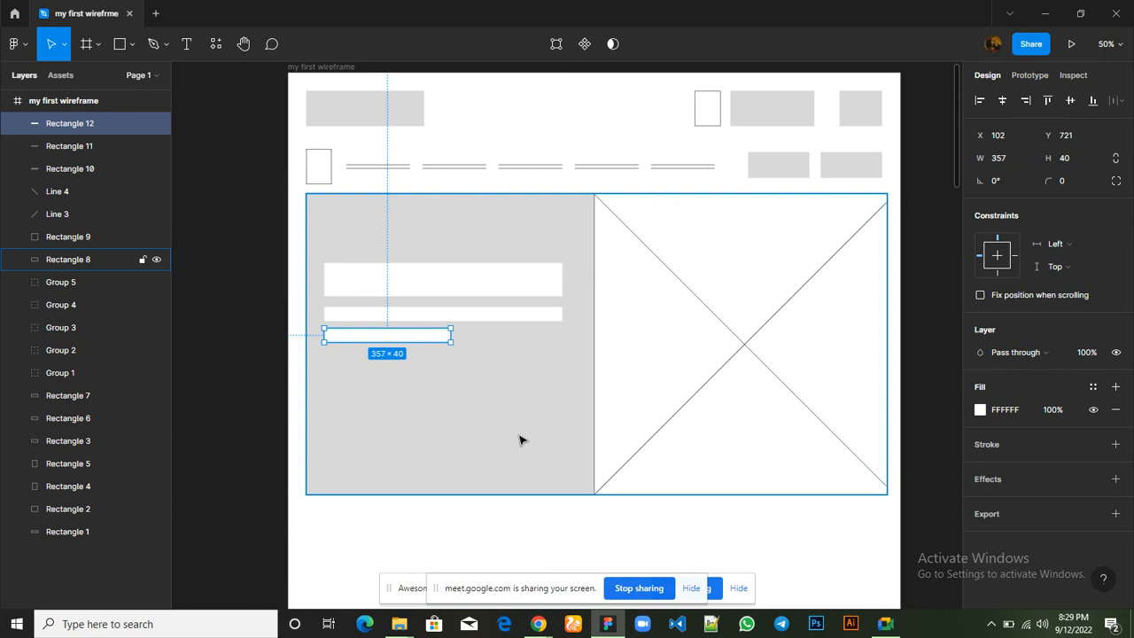
pyautogui.click(488, 290)
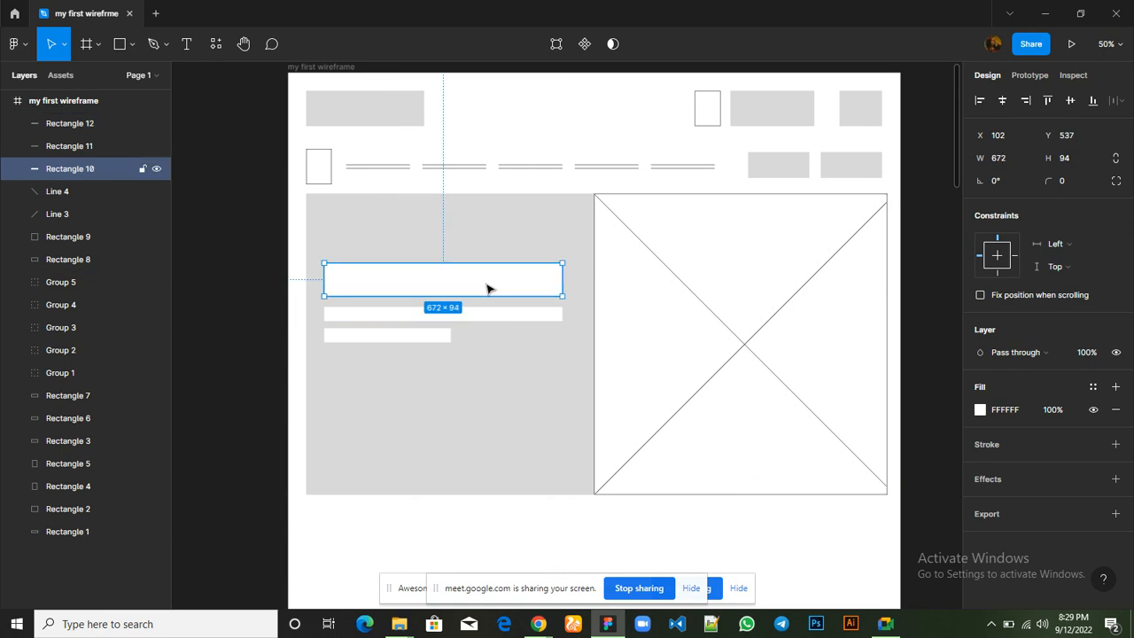
pyautogui.moveTo(486, 288); pyautogui.dragTo(450, 368)
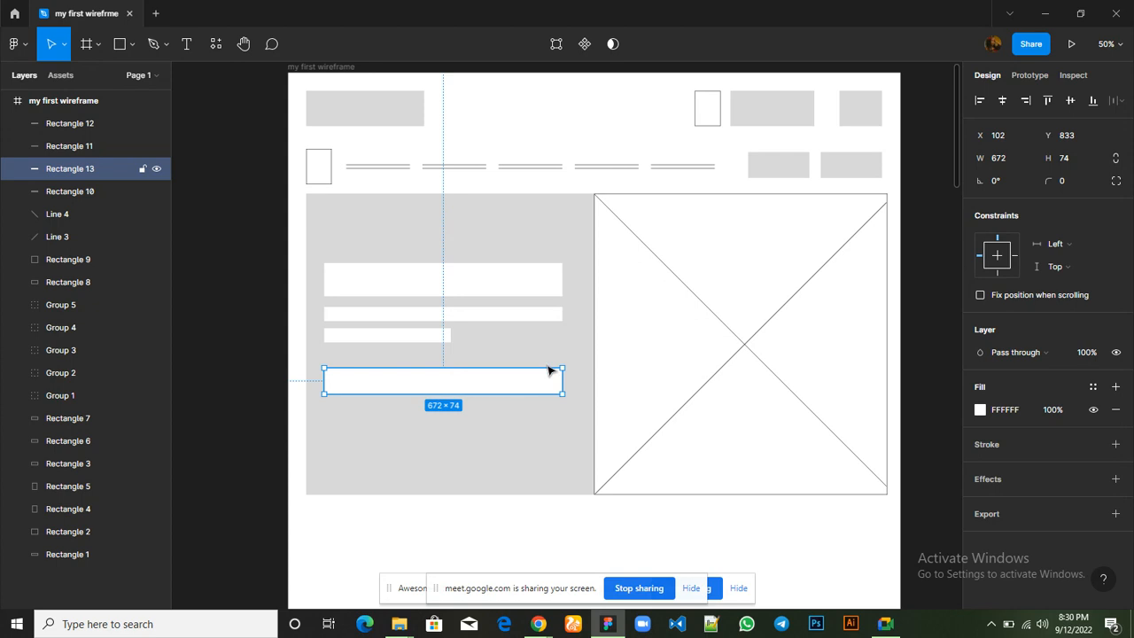
# Copy the navigation row's first grey button onto the search field's right end at X 597, Y 834, and bring it to the front
pyautogui.click(776, 169)
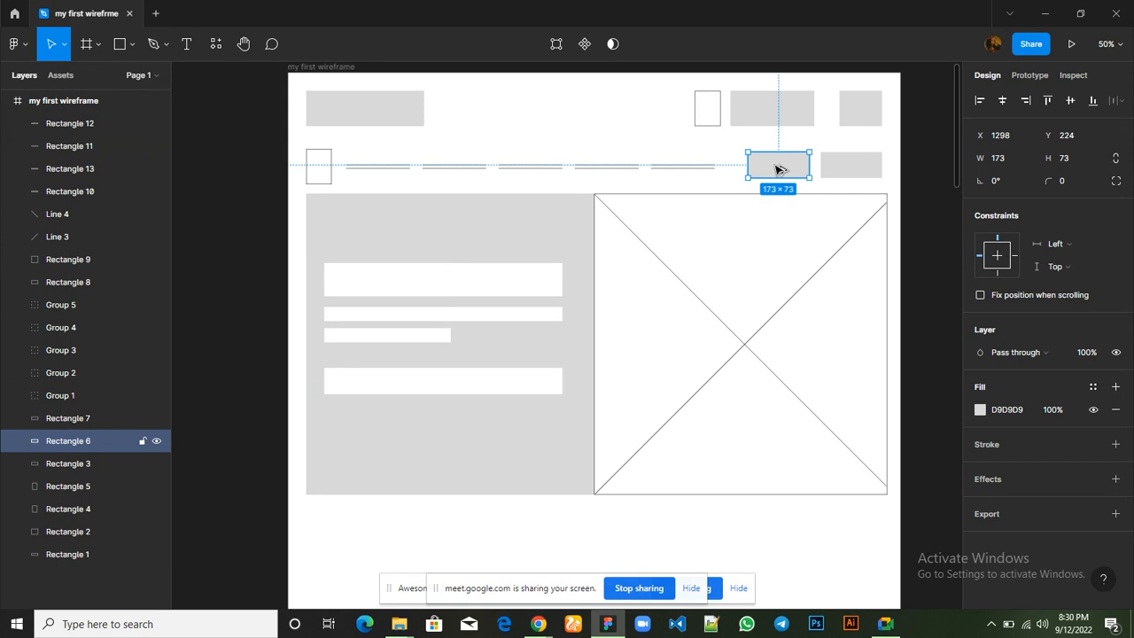
pyautogui.moveTo(768, 170); pyautogui.dragTo(529, 385)
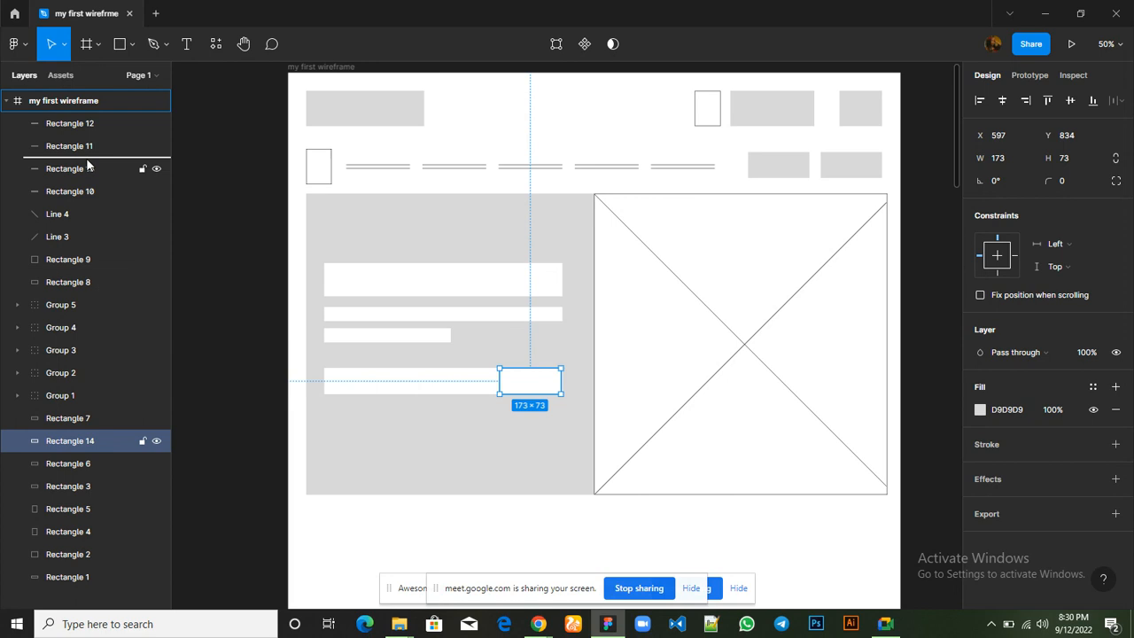
pyautogui.moveTo(81, 122); pyautogui.dragTo(86, 121)
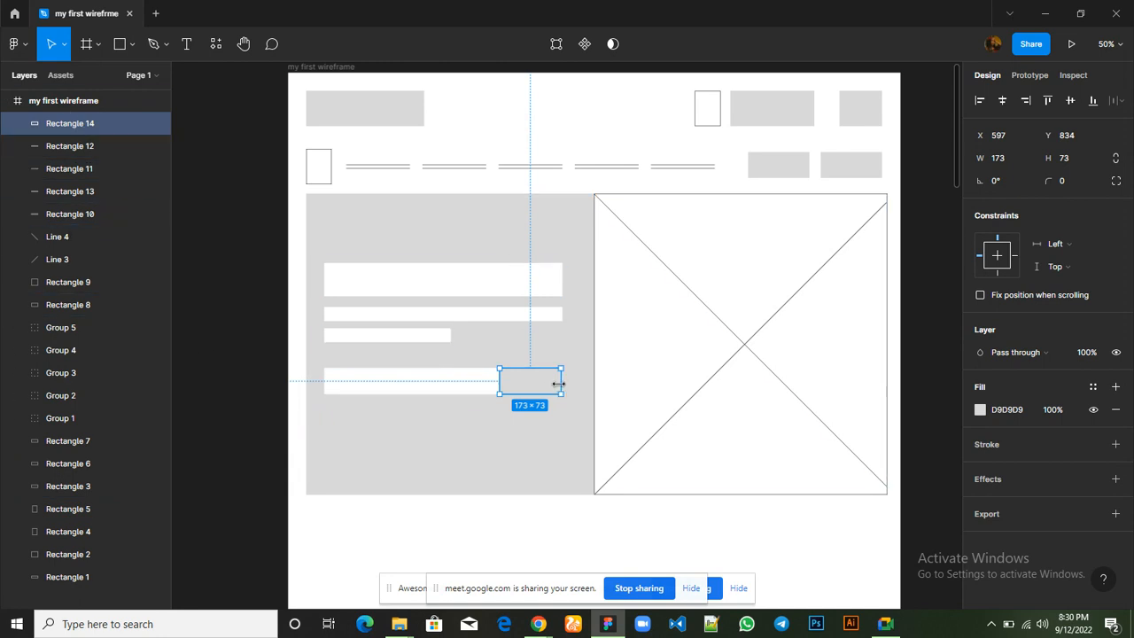
# Shrink the grey search button to 173 × 54 at Y 843, leaving even margins inside the white search field
pyautogui.moveTo(536, 367); pyautogui.dragTo(535, 370)
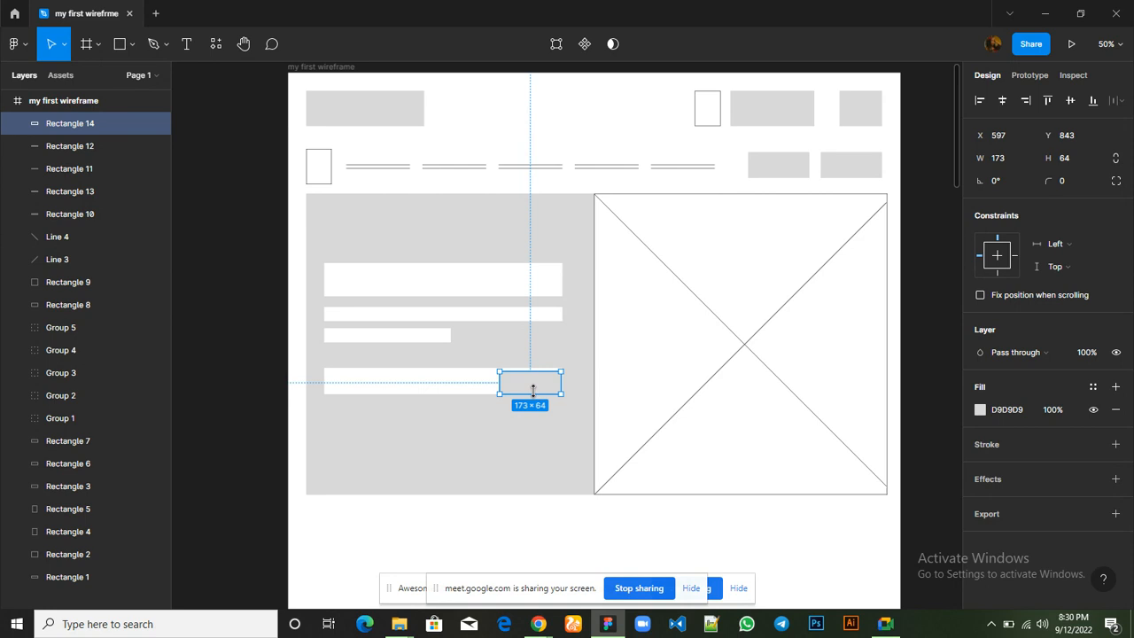
pyautogui.moveTo(533, 391); pyautogui.dragTo(533, 390)
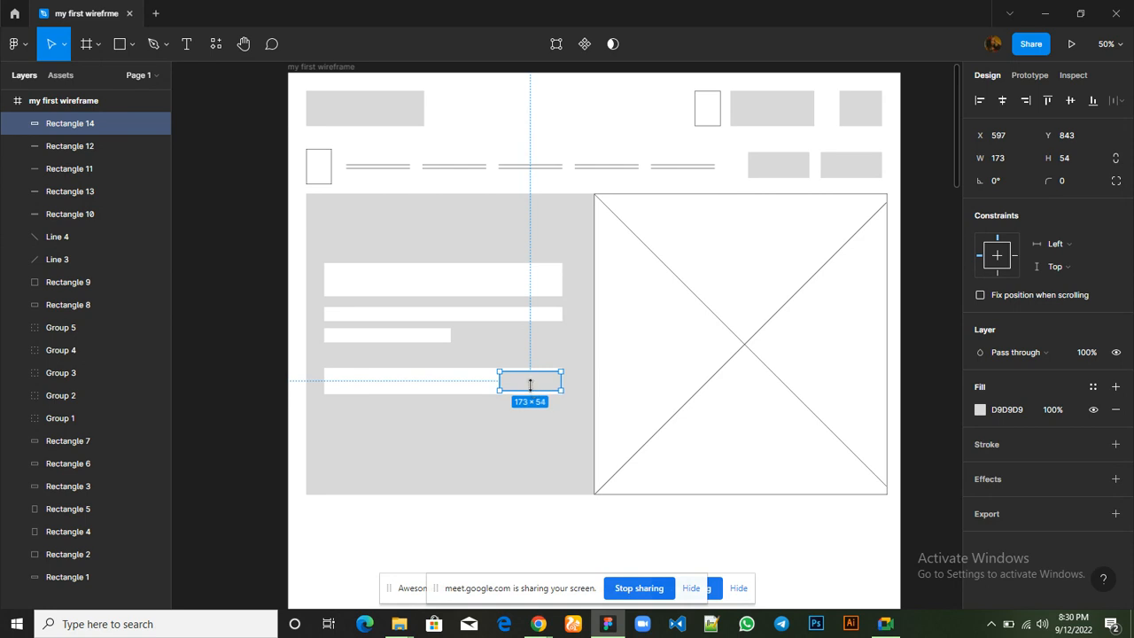
pyautogui.click(553, 472)
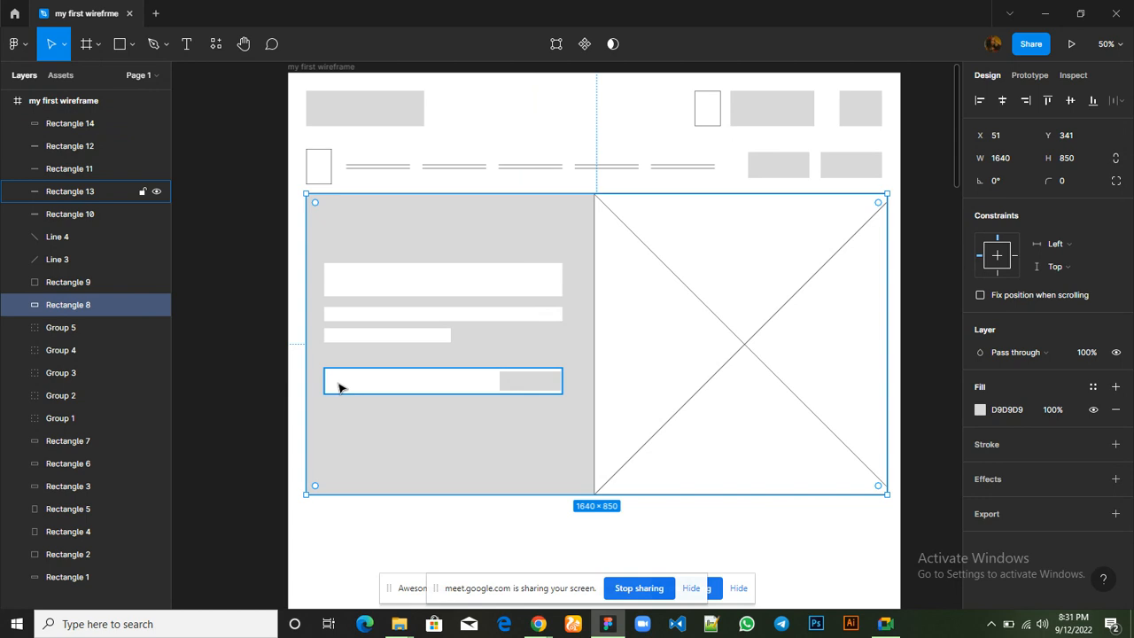
# Draw a horizontal placeholder line 315 wide in the search field and shift it right to X 183, Y 863
pyautogui.click(131, 49)
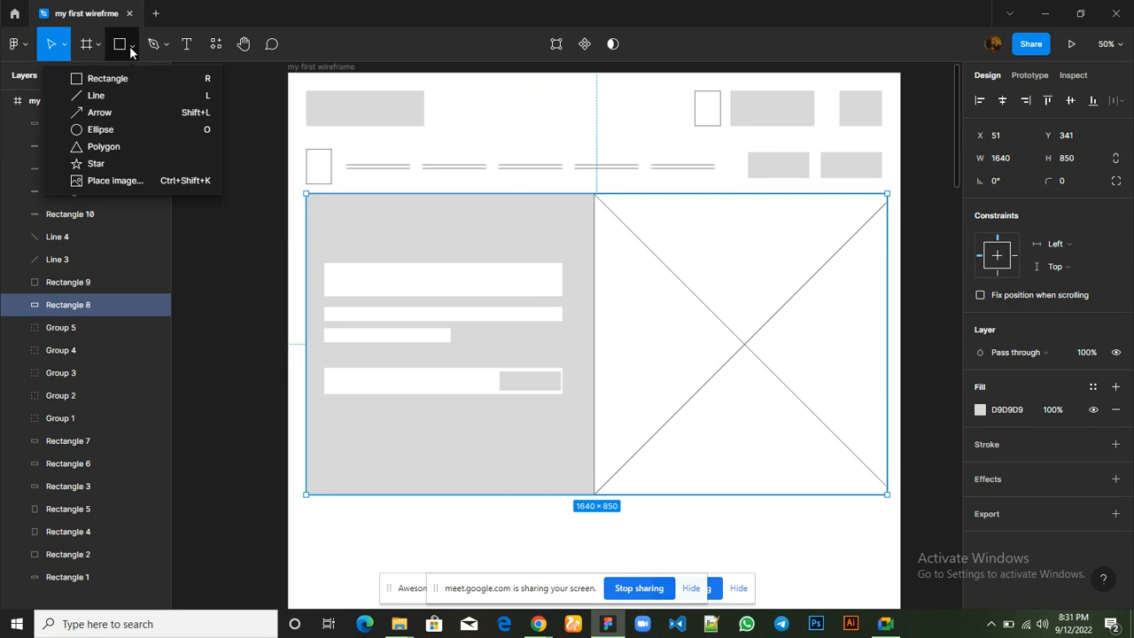
pyautogui.click(115, 96)
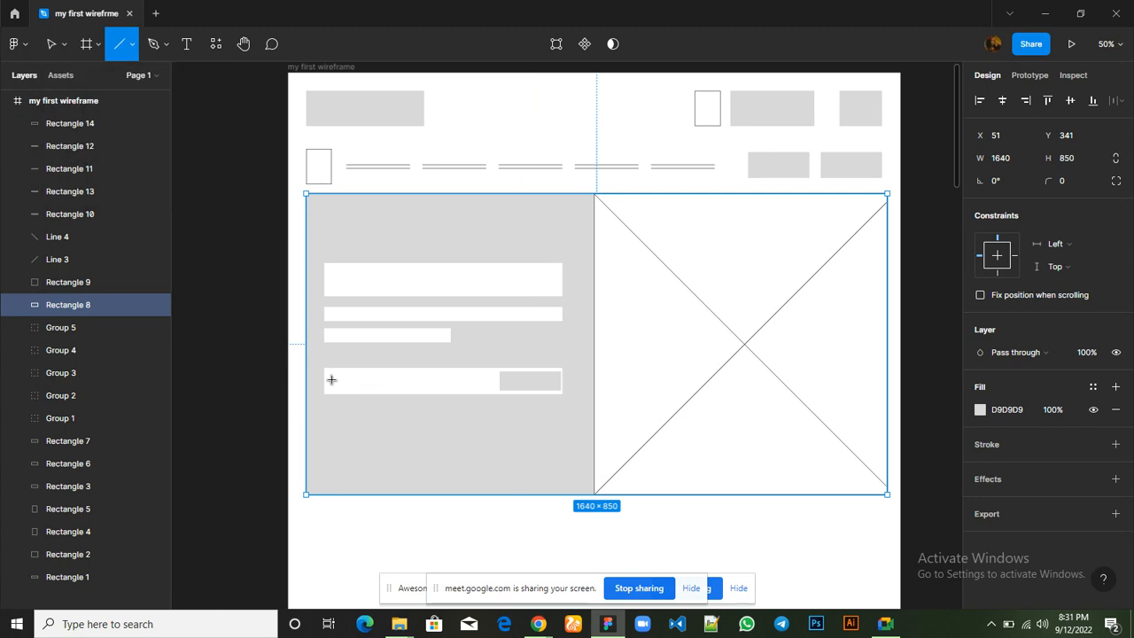
pyautogui.moveTo(331, 379); pyautogui.dragTo(445, 381)
pyautogui.moveTo(447, 380); pyautogui.dragTo(446, 381)
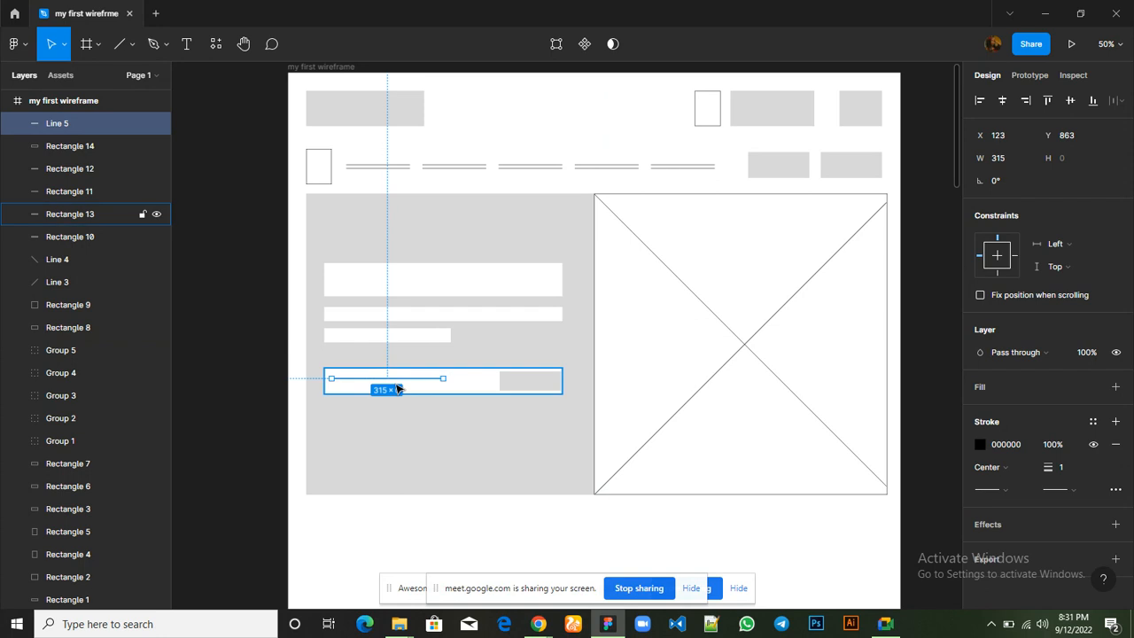
pyautogui.press('Right')
pyautogui.press('Right')
pyautogui.press('Right')
pyautogui.press('Right')
pyautogui.press('Right')
pyautogui.press('Right')
pyautogui.press('Right')
pyautogui.press('Right')
pyautogui.press('Right')
pyautogui.press('Right')
pyautogui.press('Right')
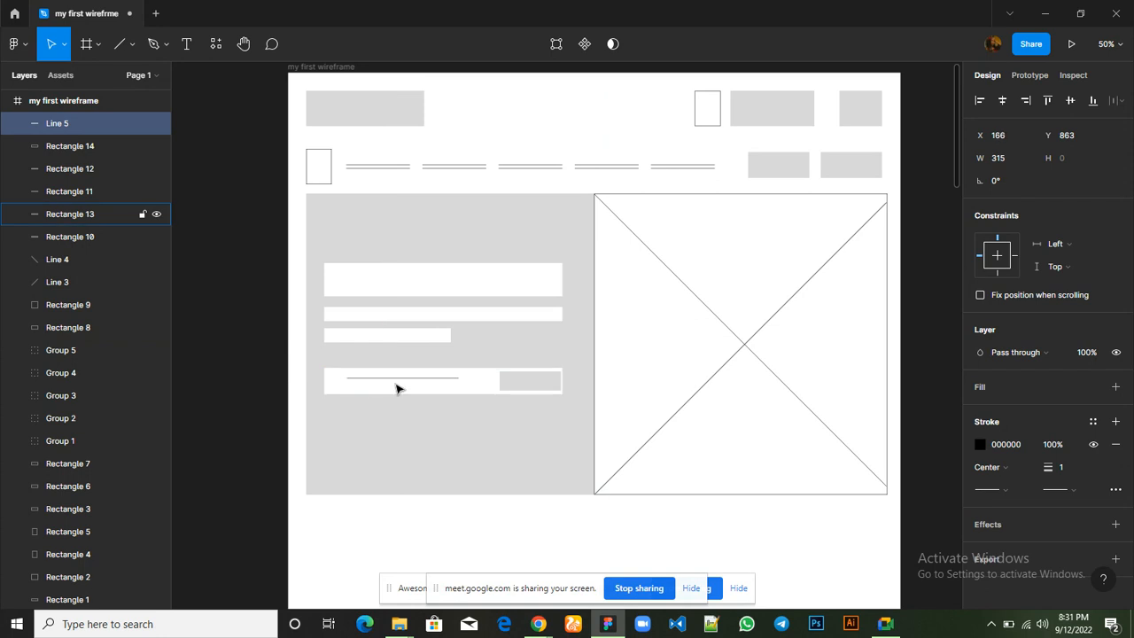
pyautogui.press('Right')
pyautogui.press('Right')
pyautogui.press('Right')
pyautogui.press('Right')
pyautogui.press('Right')
pyautogui.press('Right')
pyautogui.press('Right')
pyautogui.press('Right')
pyautogui.press('Right')
pyautogui.press('Right')
pyautogui.press('Right')
pyautogui.press('Right')
pyautogui.press('Right')
pyautogui.press('Right')
pyautogui.press('Right')
pyautogui.press('Right')
pyautogui.press('Right')
# Duplicate the search field's placeholder line and move the copy down to Y 880
pyautogui.hotkey('ctrl', 'd')
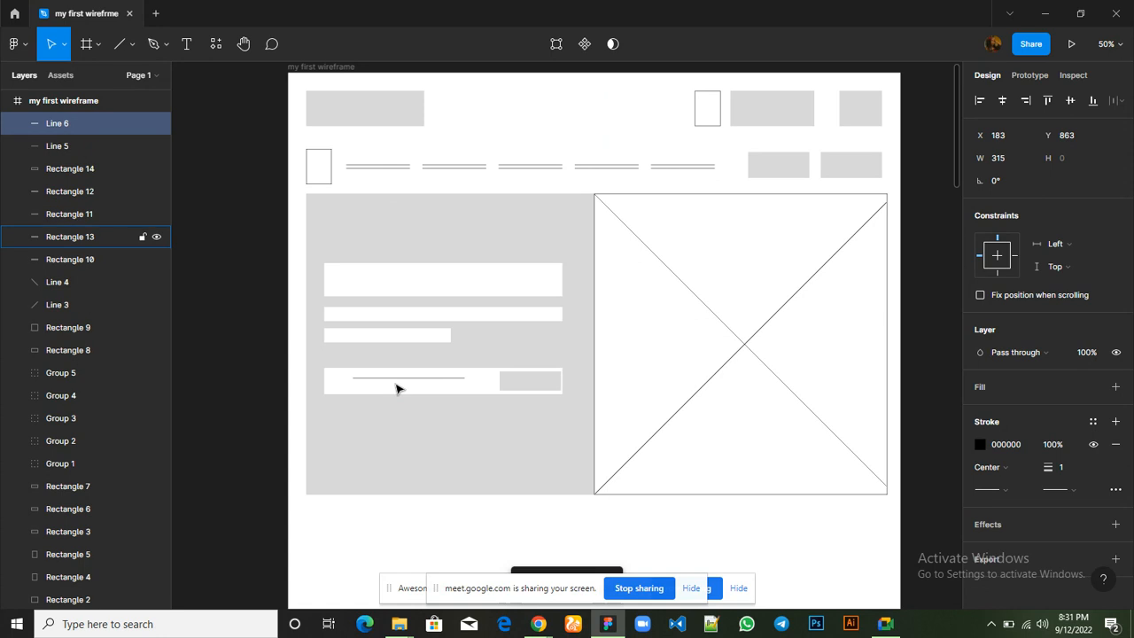
pyautogui.press('Down')
pyautogui.press('Down')
pyautogui.press('Down')
pyautogui.press('Down')
pyautogui.press('Down')
pyautogui.press('Down')
pyautogui.press('Down')
pyautogui.press('Down')
pyautogui.press('Down')
pyautogui.press('Down')
pyautogui.press('Down')
pyautogui.press('Down')
pyautogui.press('Down')
pyautogui.press('Down')
pyautogui.press('Down')
pyautogui.press('Down')
pyautogui.press('Down')
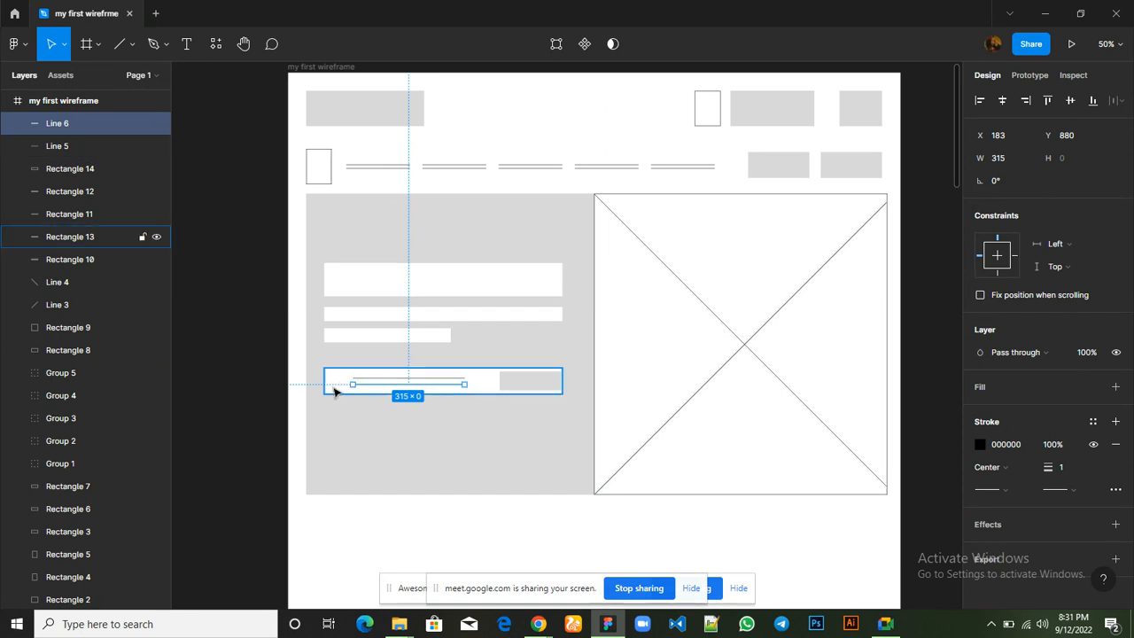
# Draw a 45 × 27 icon rectangle at X 119, Y 856, before the placeholder lines in the search field
pyautogui.click(331, 184)
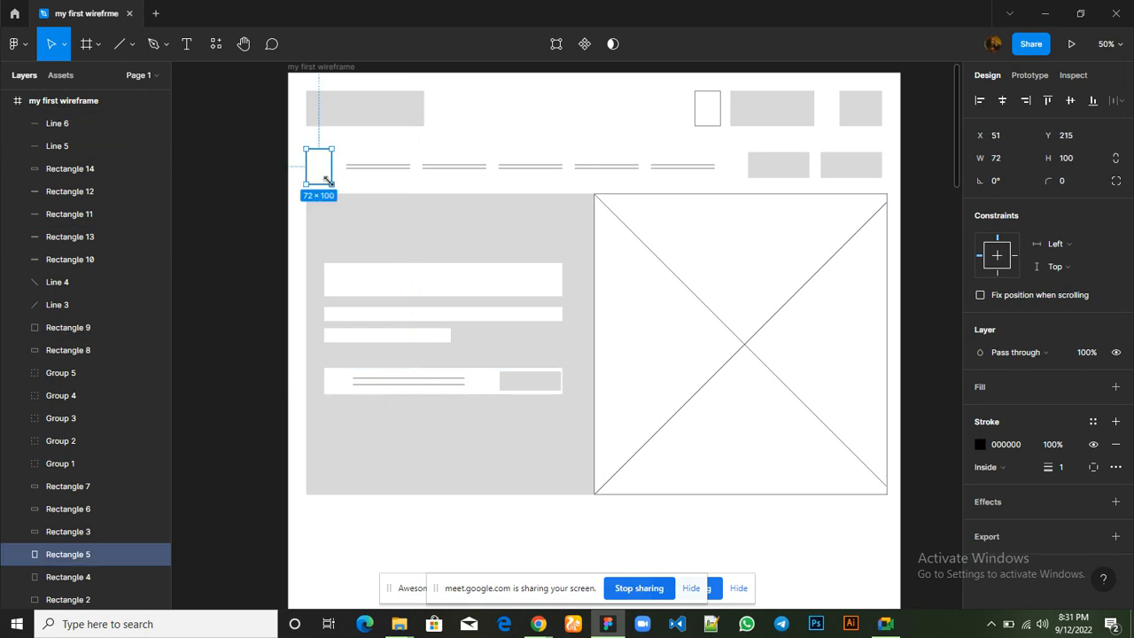
pyautogui.click(132, 51)
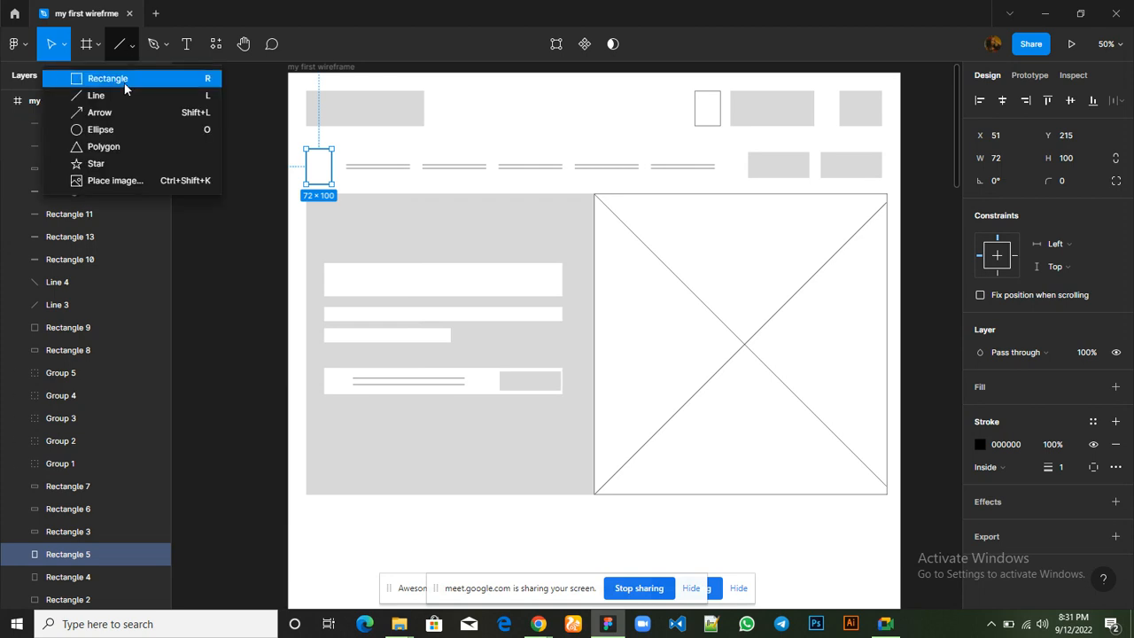
pyautogui.click(124, 82)
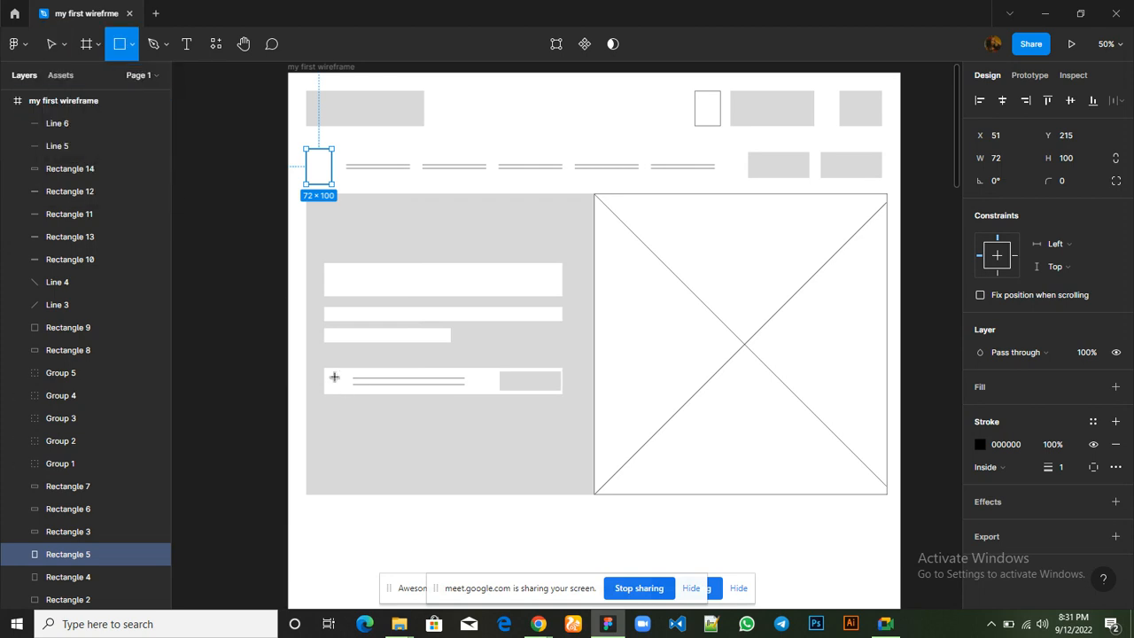
pyautogui.moveTo(329, 374); pyautogui.dragTo(344, 385)
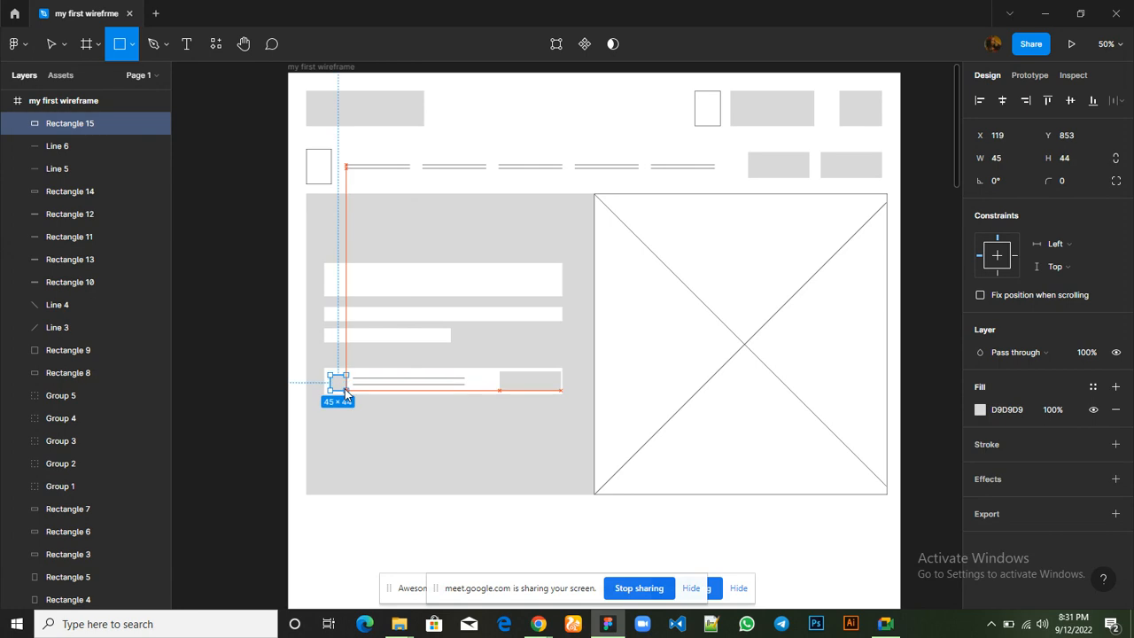
pyautogui.moveTo(344, 386); pyautogui.dragTo(339, 384)
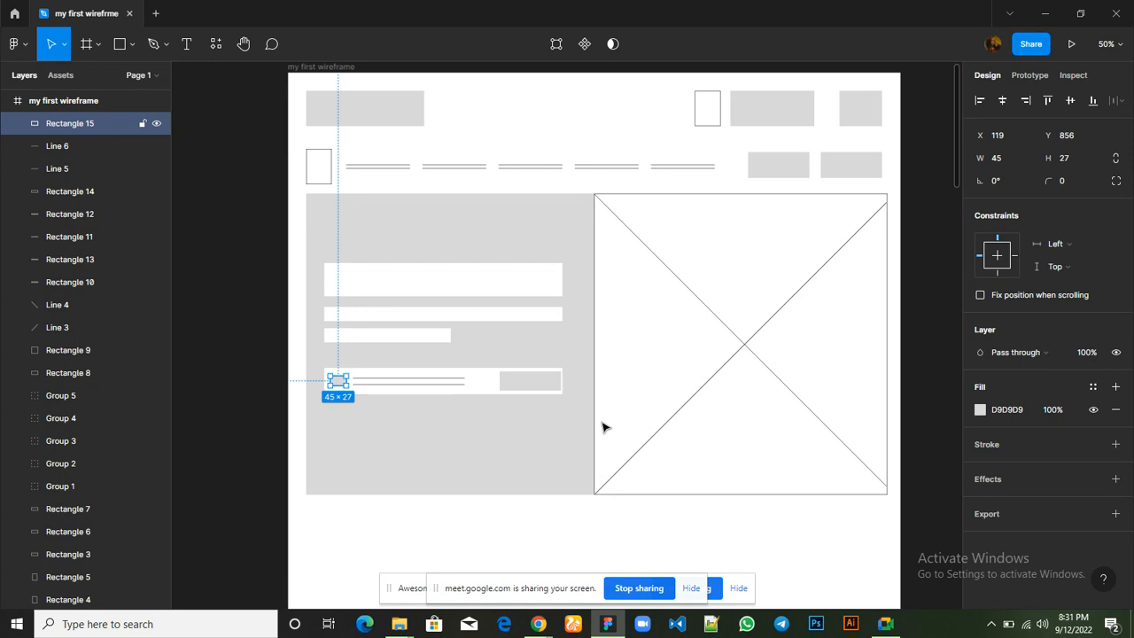
# Replace the small icon rectangle's grey fill with a 1-wide black inside stroke and deselect it
pyautogui.click(1118, 409)
pyautogui.click(1117, 422)
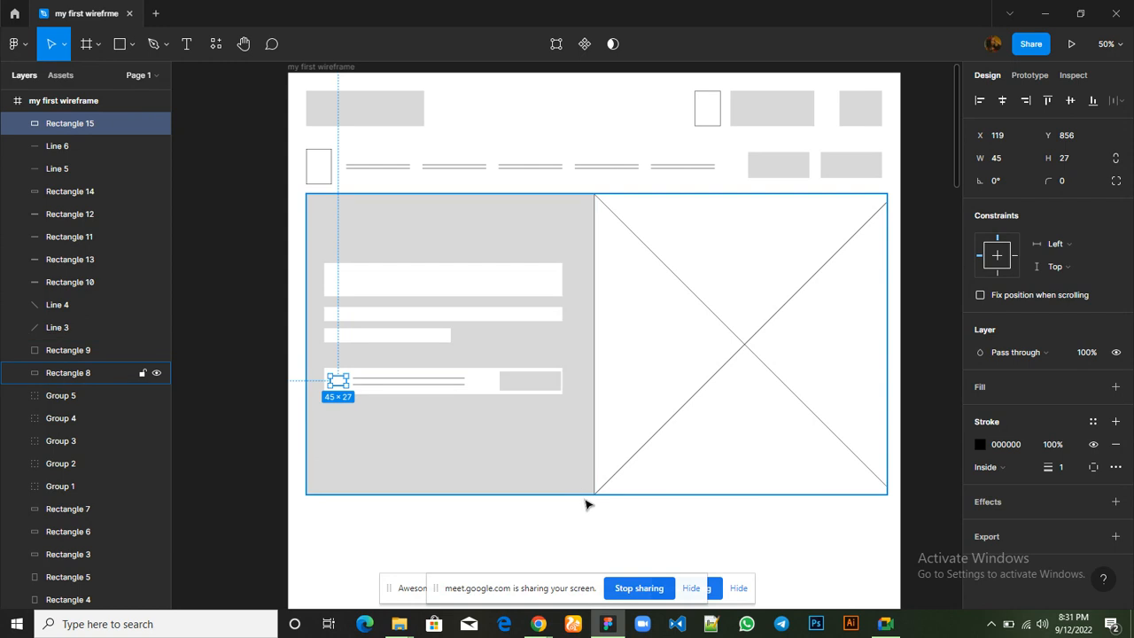
pyautogui.click(595, 530)
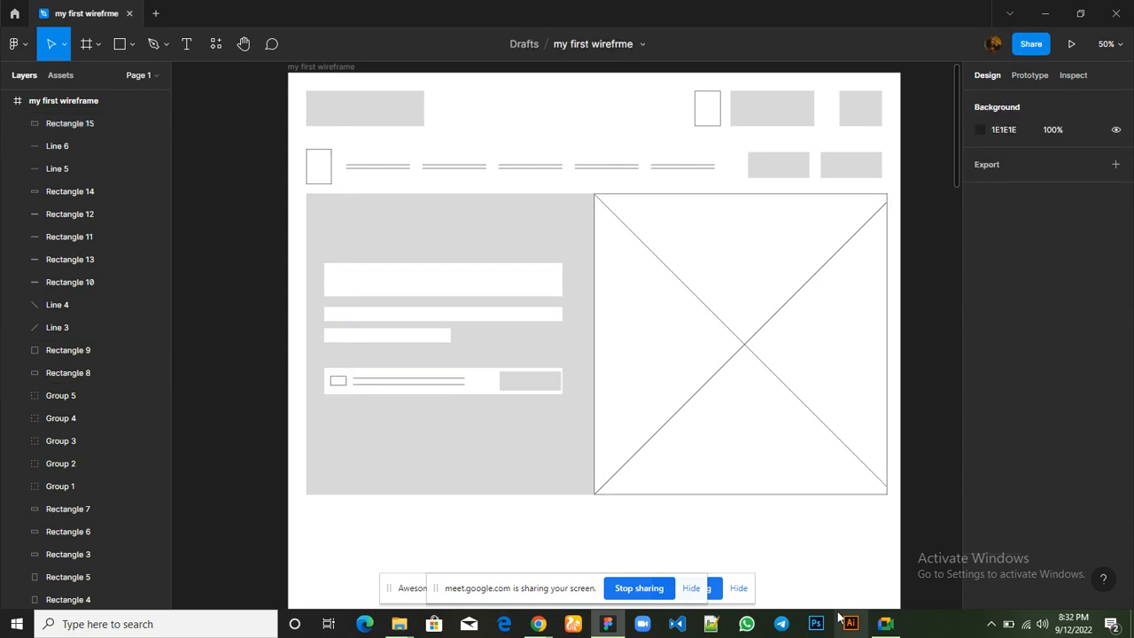
# Read the in-call messages in the Google Meet window and return to the Figma wireframe
pyautogui.moveTo(890, 626)
pyautogui.click(890, 575)
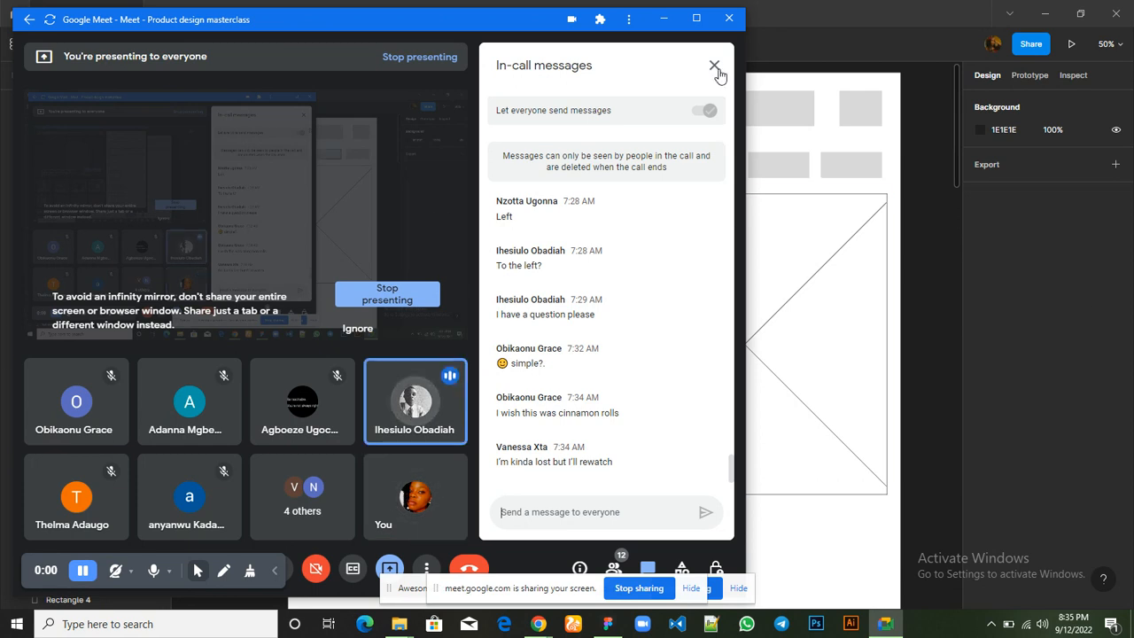
pyautogui.moveTo(448, 412)
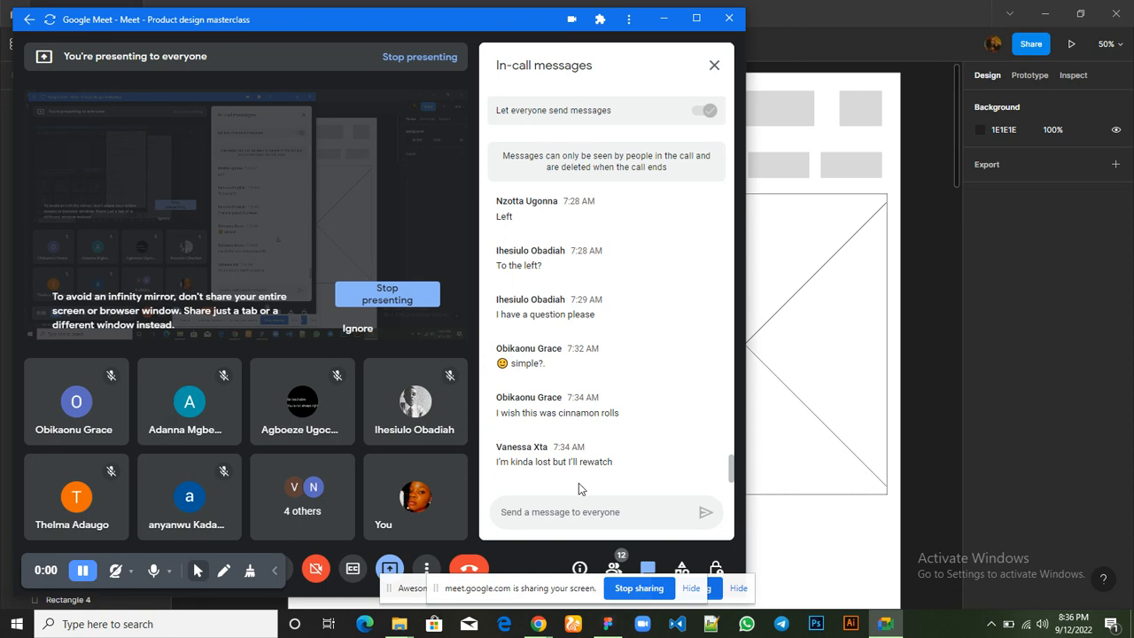
pyautogui.click(784, 245)
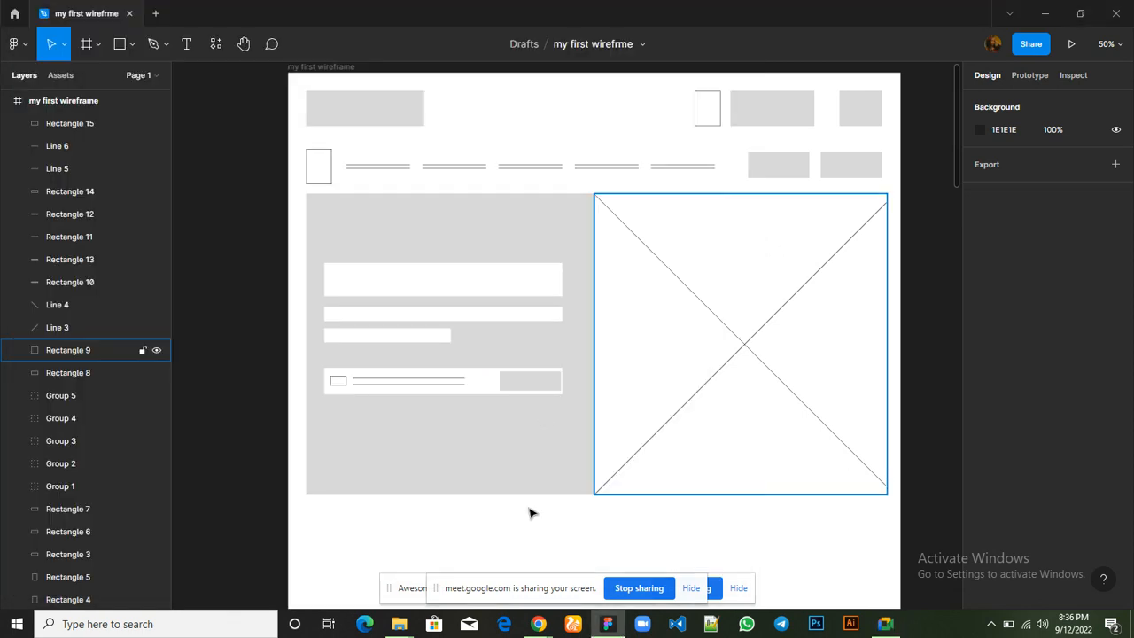
# Switch to the Hostbeak homepage in Chrome and examine the "How can we help you?" section below the hero
pyautogui.scroll(-1, 532, 513)
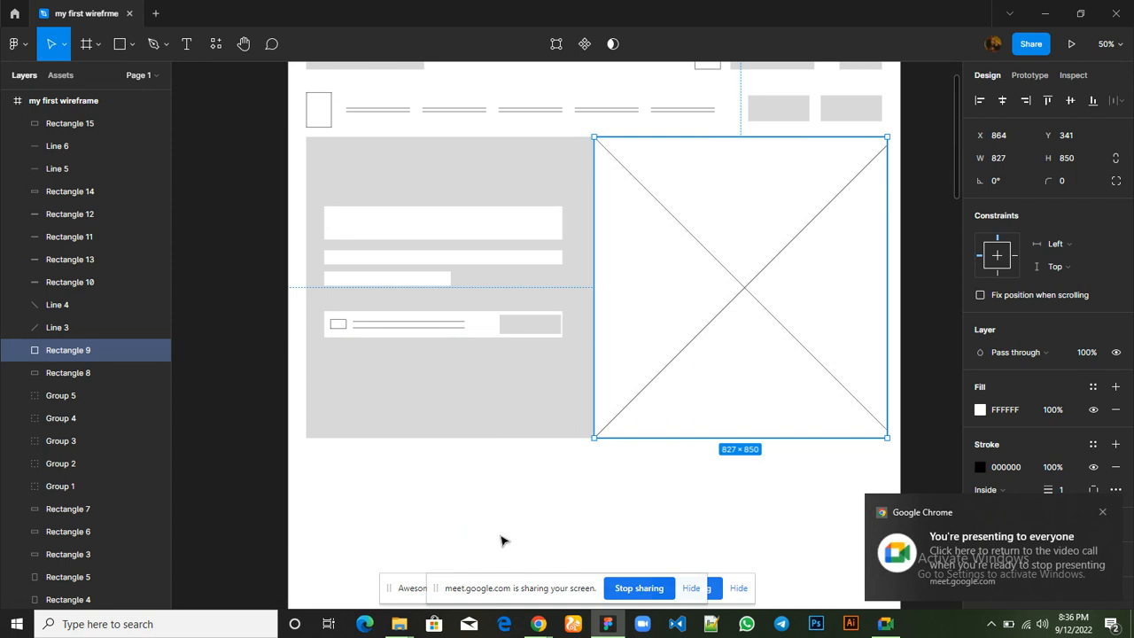
pyautogui.moveTo(537, 624)
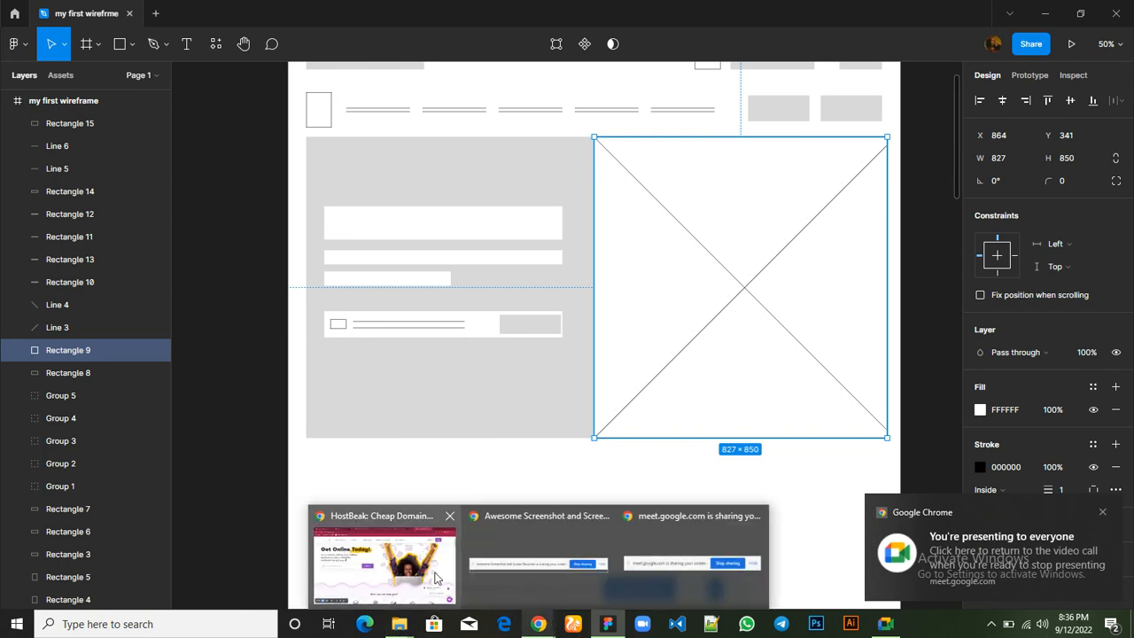
pyautogui.click(434, 577)
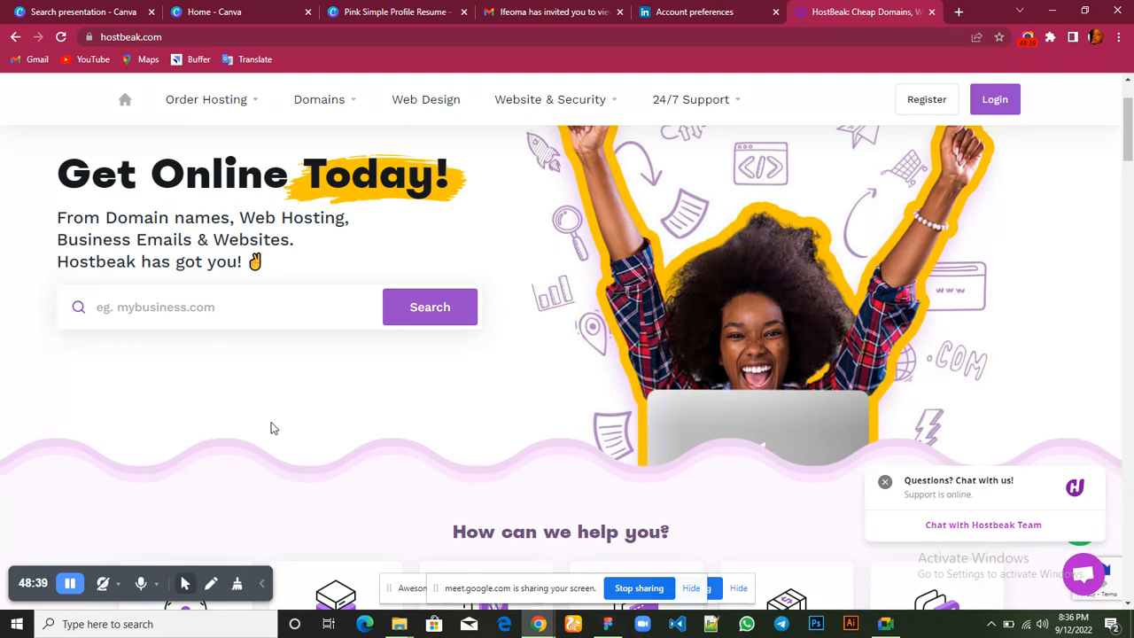
pyautogui.scroll(-3, 271, 427)
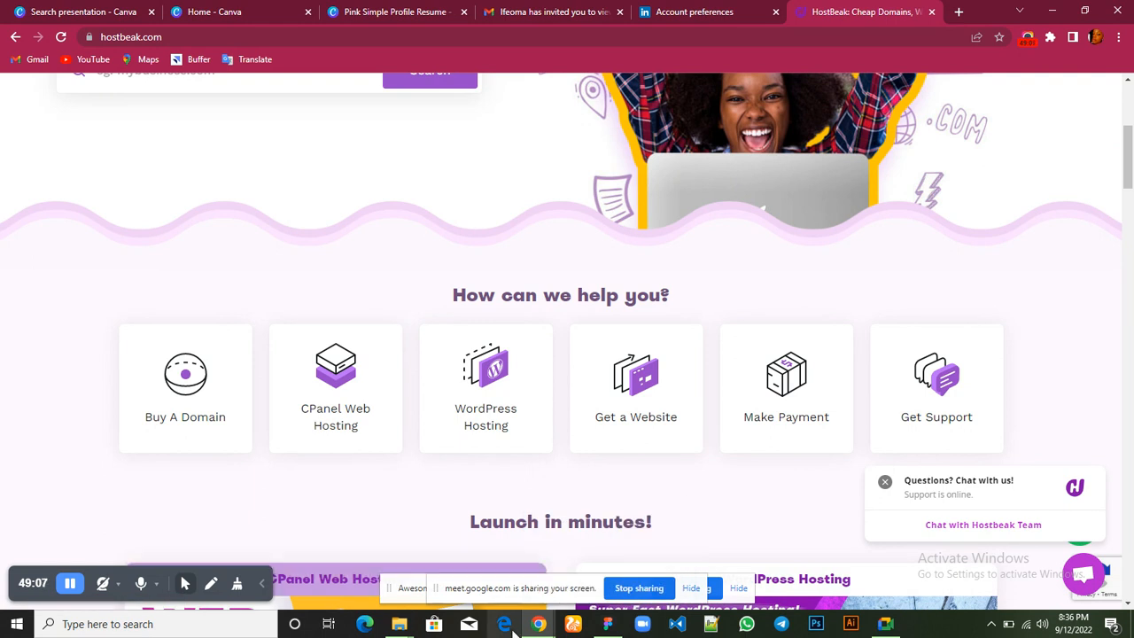
# Compare the empty area below the wireframe's hero with Hostbeak's "How can we help you?" section in Chrome, and return to Figma
pyautogui.moveTo(608, 624)
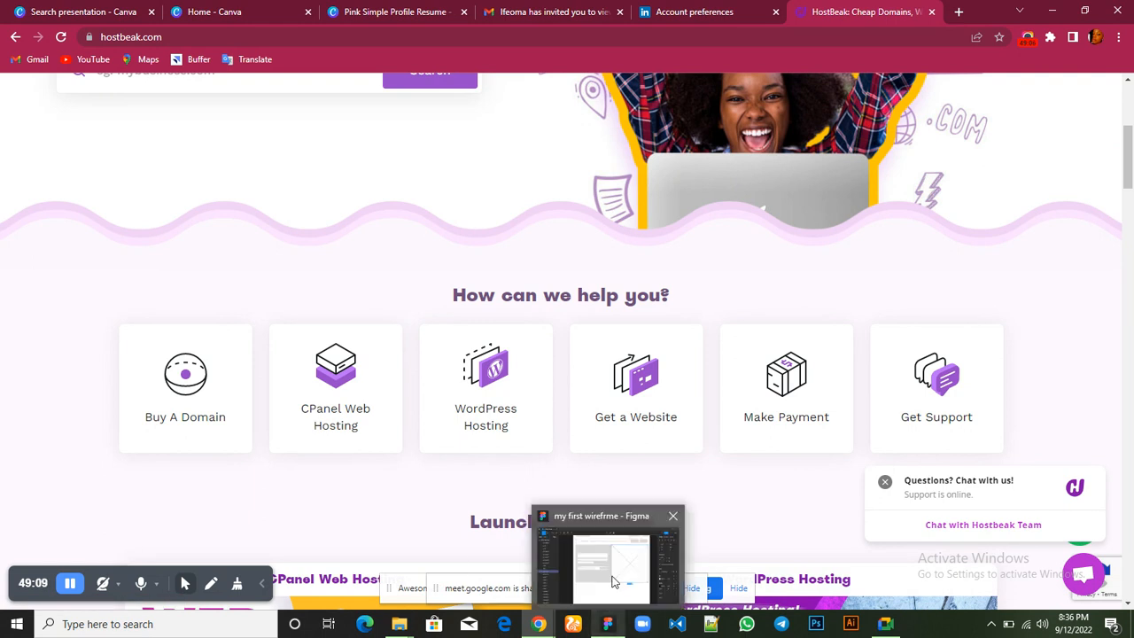
pyautogui.click(613, 581)
pyautogui.scroll(-3, 568, 461)
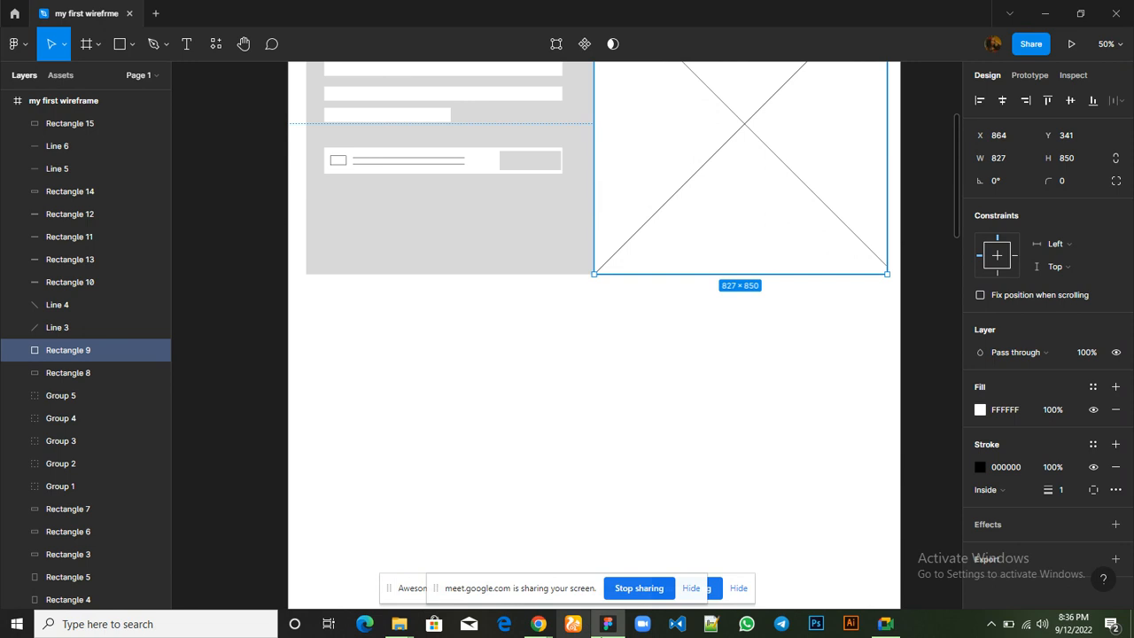
pyautogui.moveTo(538, 623)
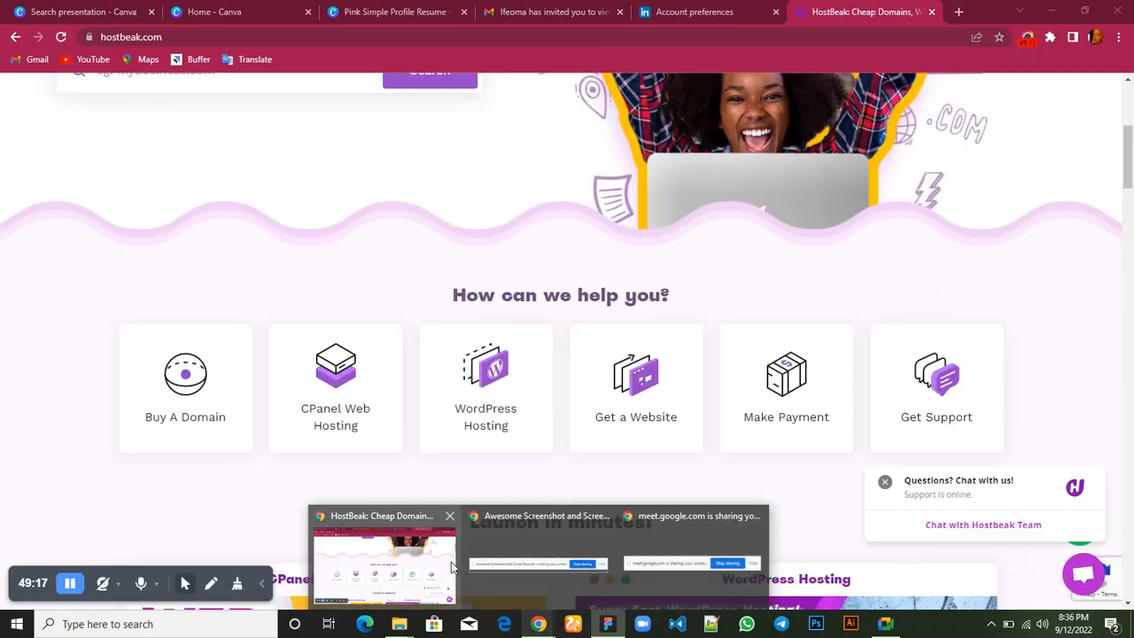
pyautogui.click(452, 567)
pyautogui.scroll(1, 461, 341)
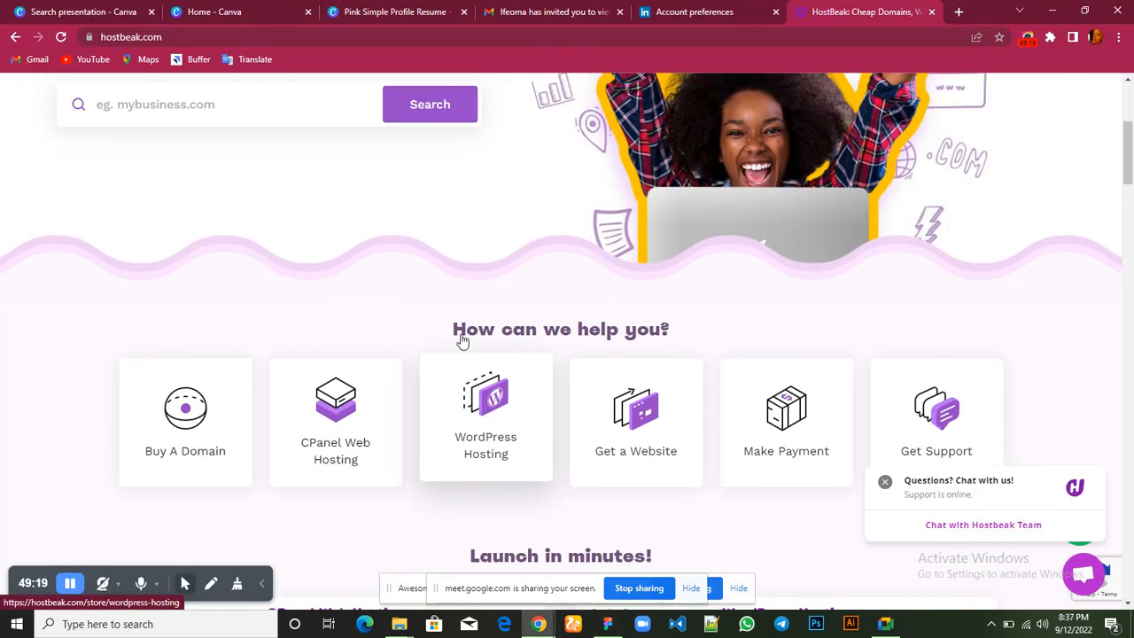
pyautogui.scroll(2, 461, 341)
pyautogui.scroll(-2, 460, 337)
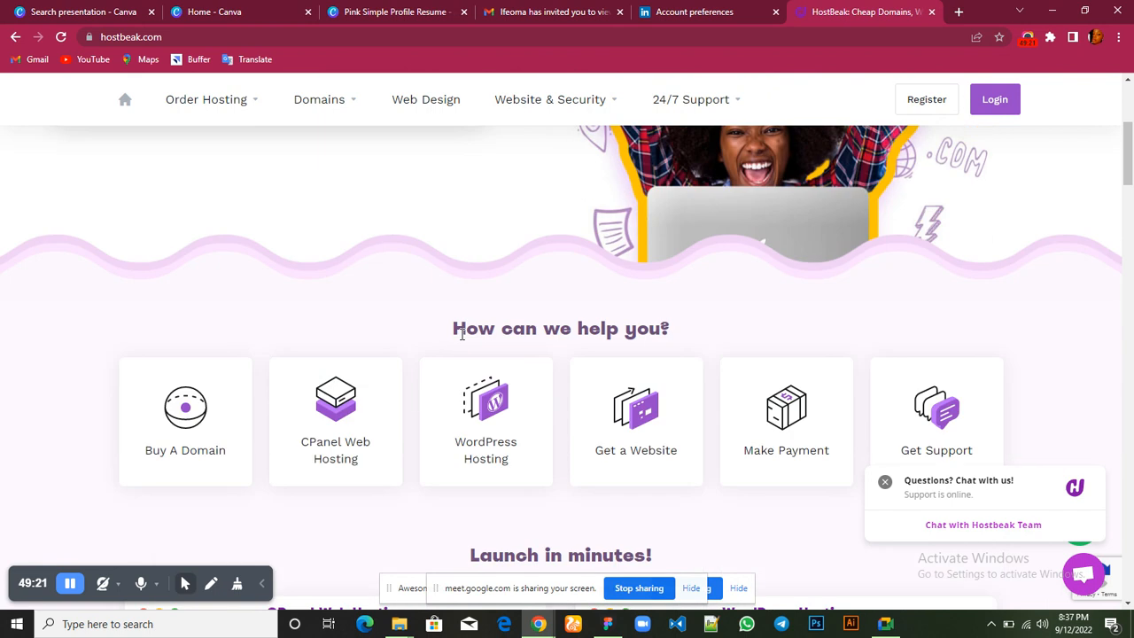
pyautogui.scroll(1, 461, 333)
pyautogui.moveTo(608, 624)
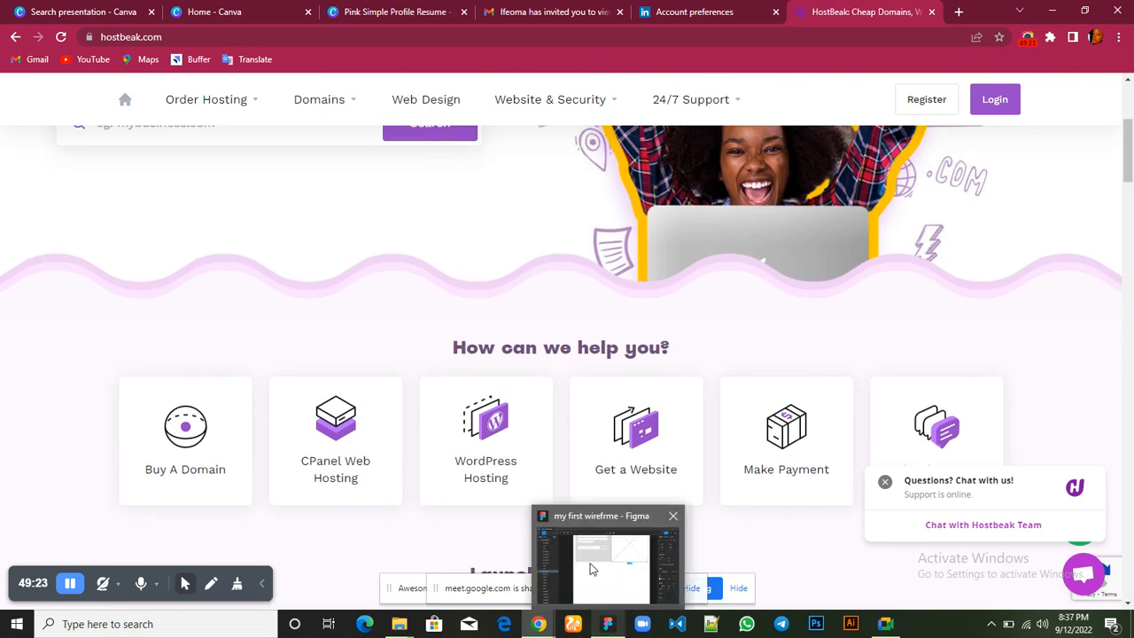
pyautogui.click(592, 568)
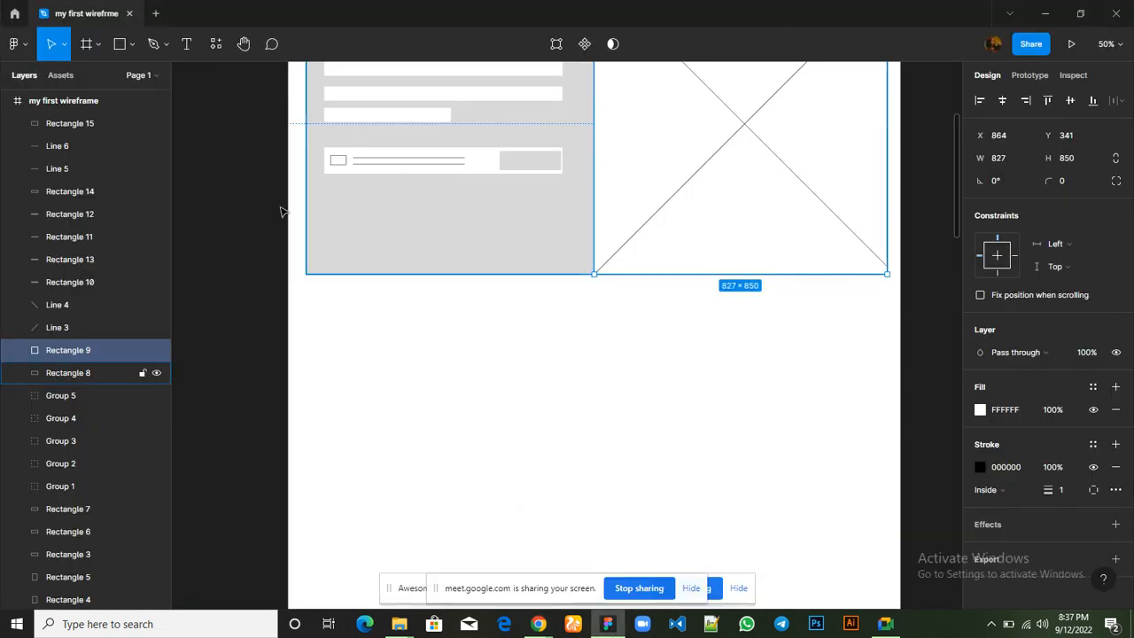
# Draw a 594 × 42 heading placeholder rectangle below the hero and centre it on the hero's dividing edge at X 567, Y 1237
pyautogui.click(390, 120)
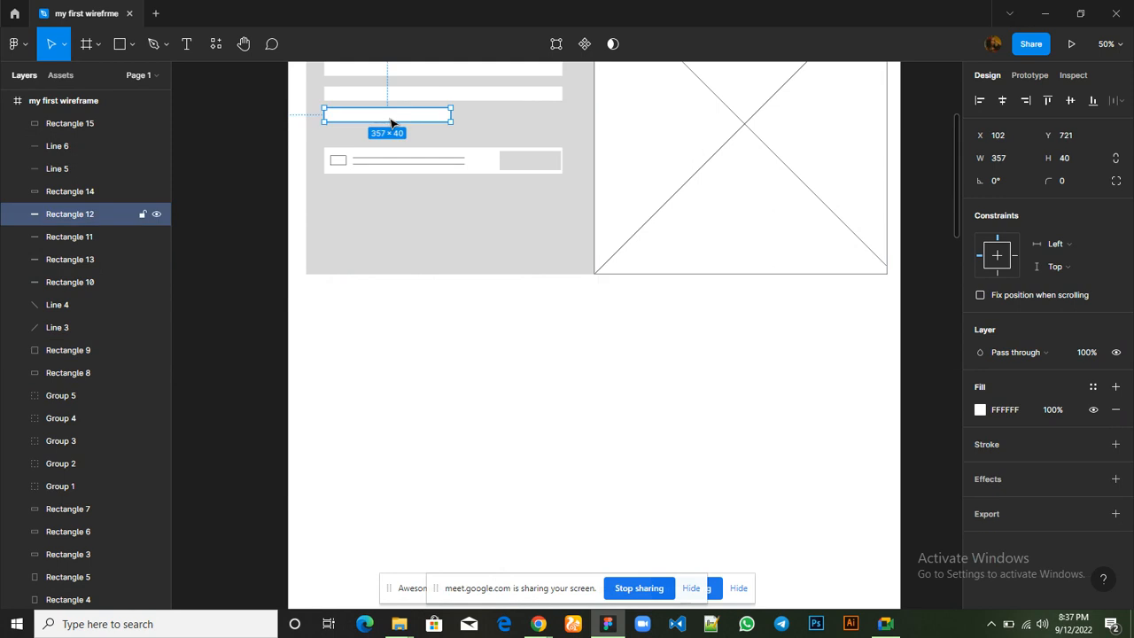
pyautogui.click(121, 44)
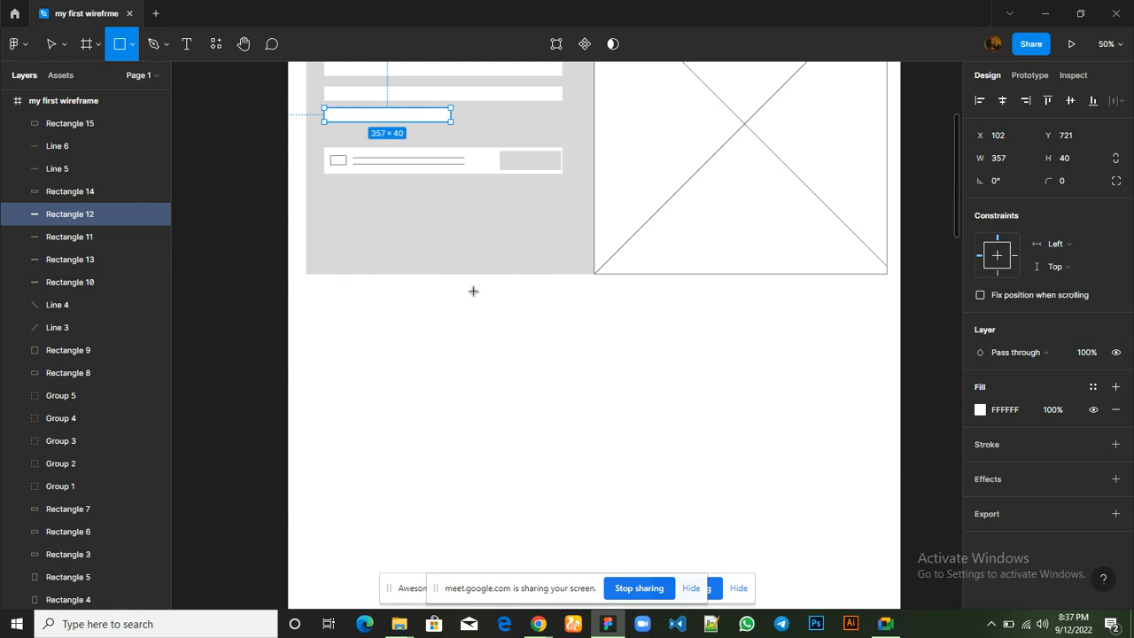
pyautogui.moveTo(474, 290); pyautogui.dragTo(684, 312)
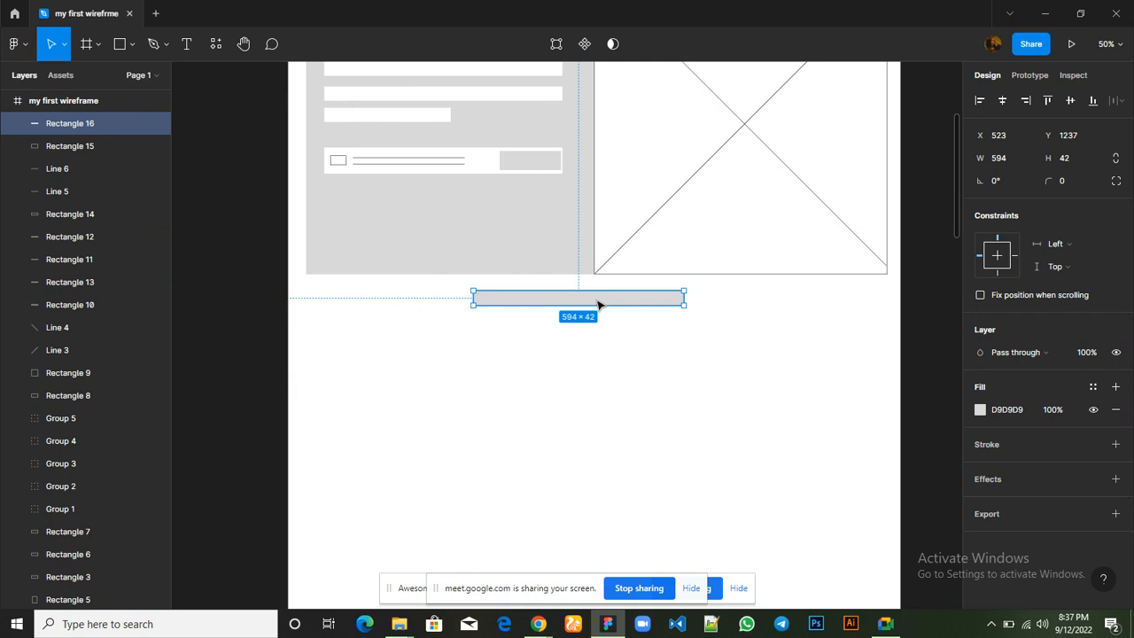
pyautogui.moveTo(598, 307); pyautogui.dragTo(604, 306)
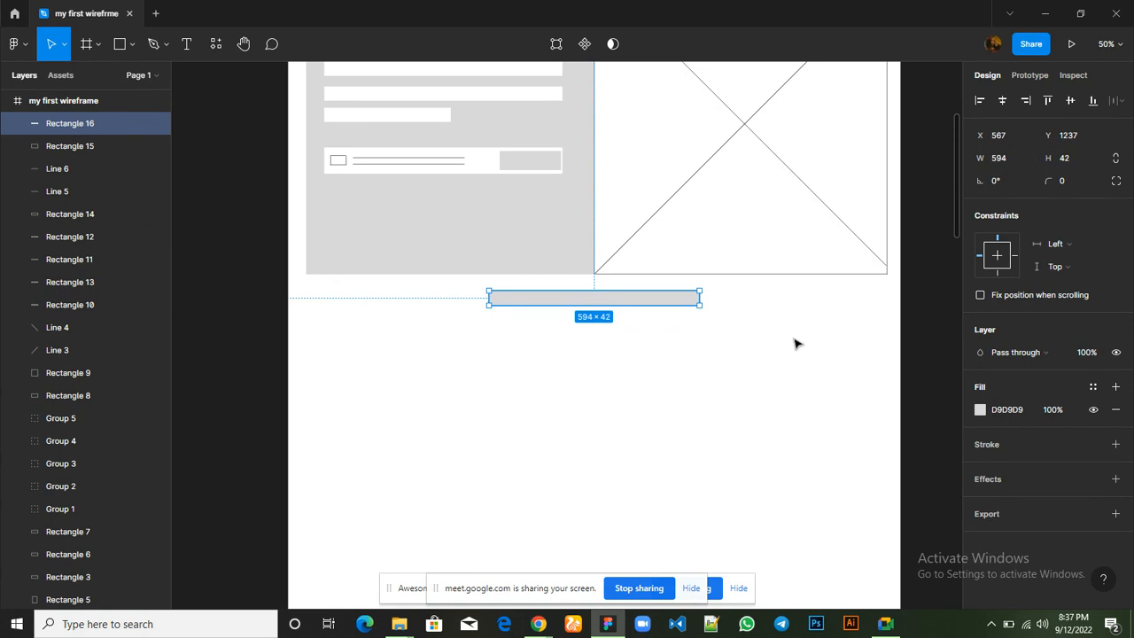
# Draw a 182 × 166 card rectangle below the heading placeholder, aligned with the hero's left edge at X 51, Y 1338
pyautogui.scroll(-3, 589, 408)
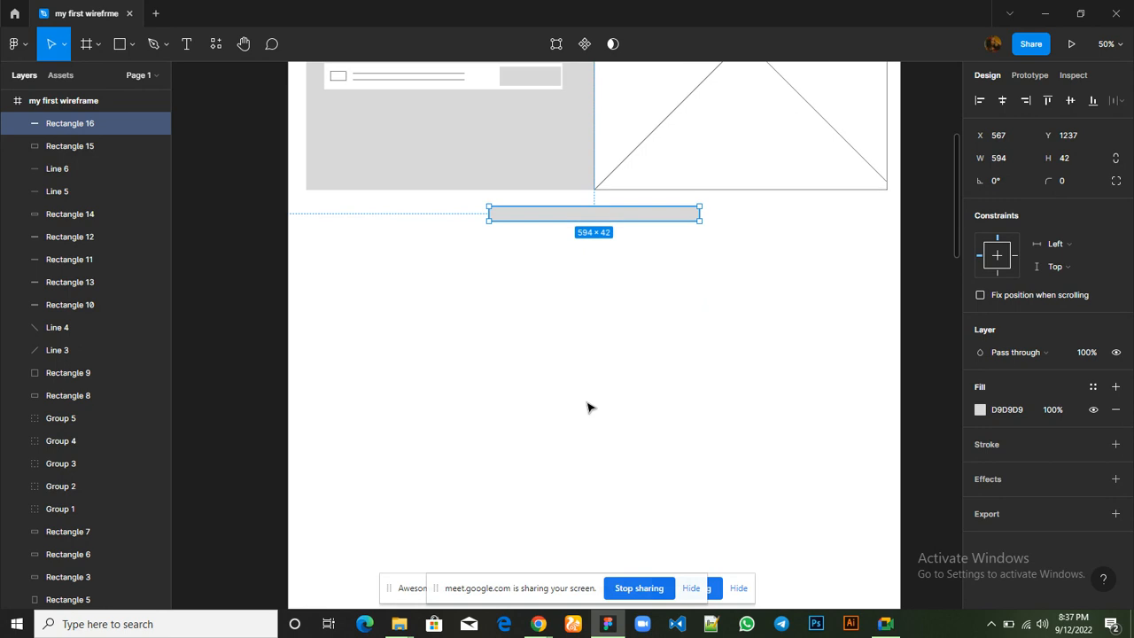
pyautogui.click(120, 46)
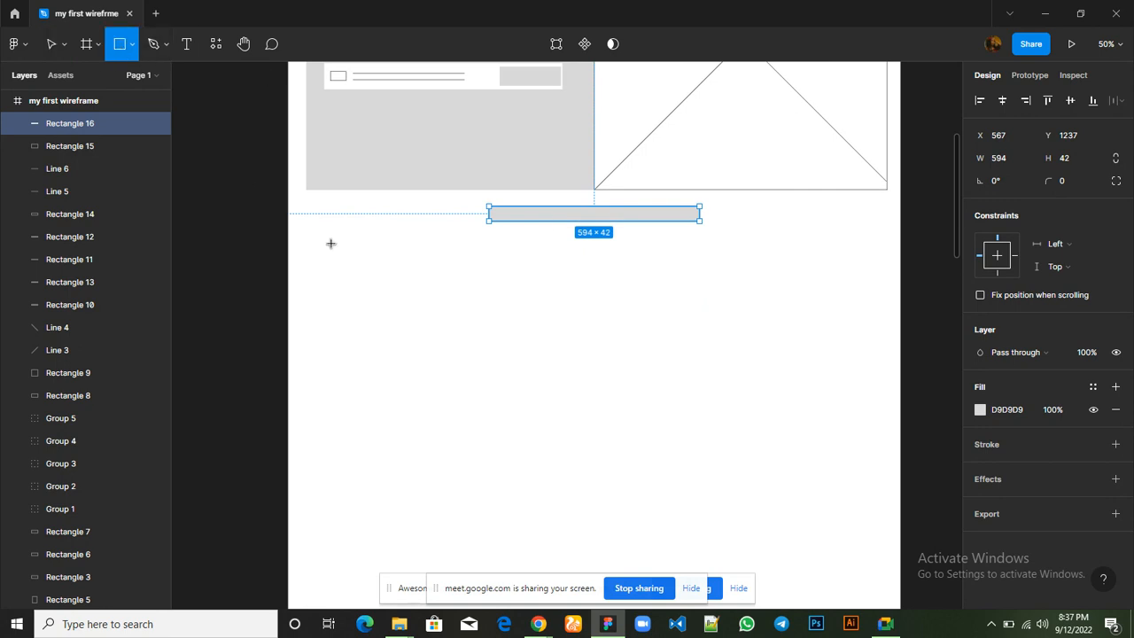
pyautogui.moveTo(309, 243)
pyautogui.mouseDown()
pyautogui.moveTo(344, 282)
pyautogui.moveTo(374, 288)
pyautogui.moveTo(374, 308)
pyautogui.moveTo(337, 282)
pyautogui.mouseUp()
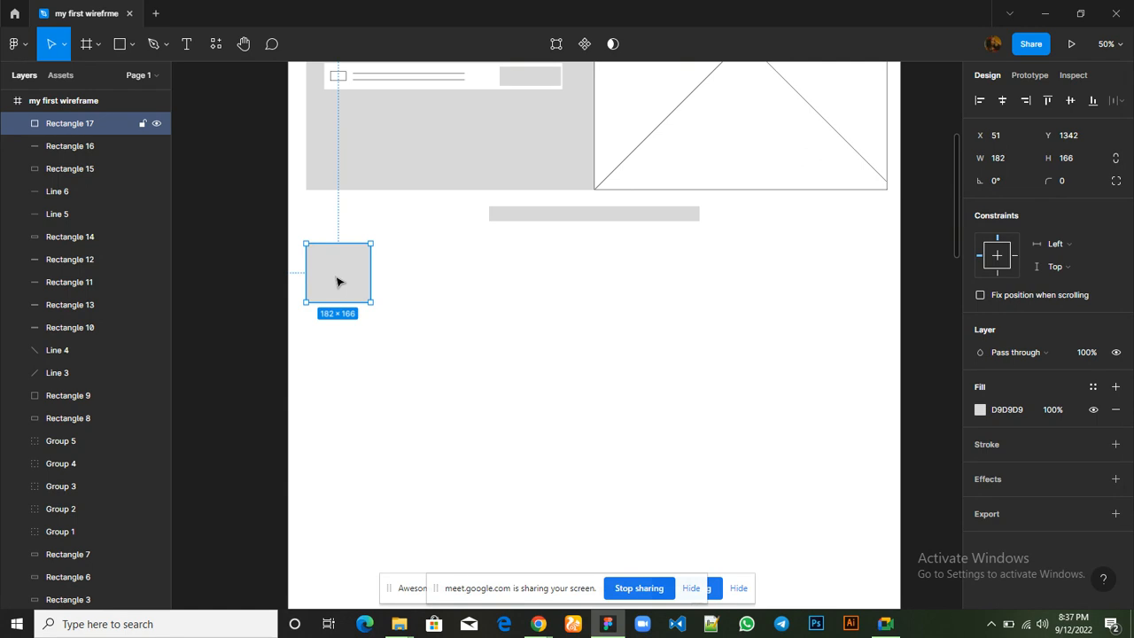
pyautogui.moveTo(337, 282); pyautogui.dragTo(336, 282)
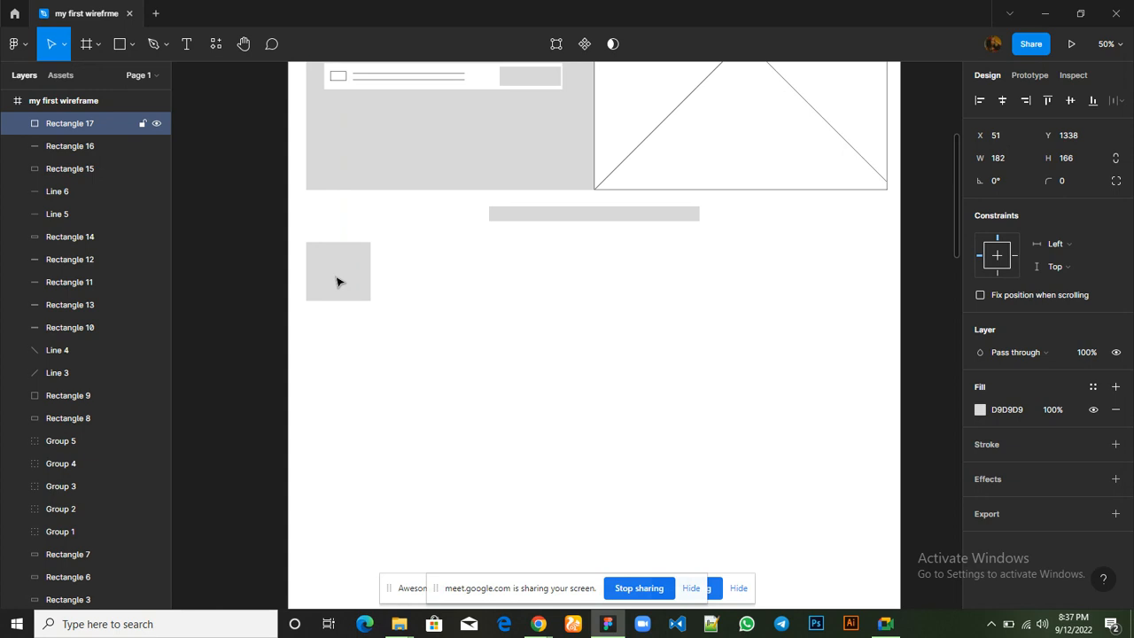
# Duplicate the card and place the copy to its right at X 316, Y 1338
pyautogui.hotkey('ctrl', 'd')
pyautogui.press('Right')
pyautogui.press('Right')
pyautogui.press('Right')
pyautogui.press('Right')
pyautogui.press('Right')
pyautogui.press('Right')
pyautogui.press('Right')
pyautogui.press('Right')
pyautogui.press('Right')
pyautogui.press('Right')
pyautogui.press('Right')
pyautogui.press('Right')
pyautogui.press('Right')
pyautogui.press('Right')
pyautogui.press('Right')
pyautogui.press('Right')
pyautogui.press('Right')
pyautogui.press('Right')
pyautogui.press('Right')
pyautogui.press('Right')
pyautogui.press('Right')
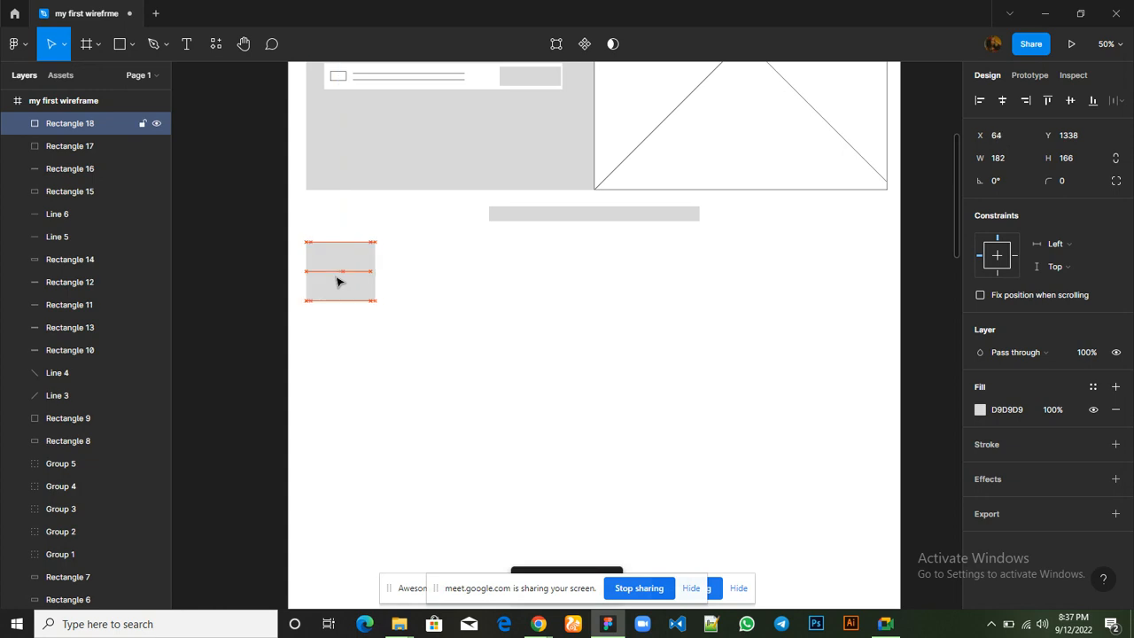
pyautogui.rightClick(337, 282)
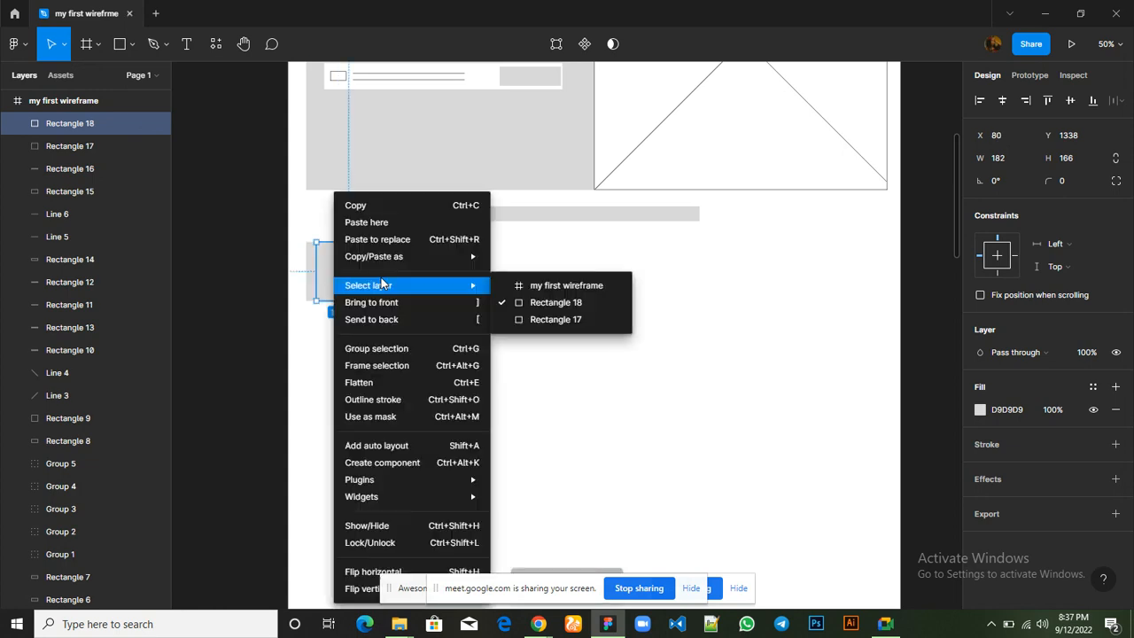
pyautogui.click(519, 243)
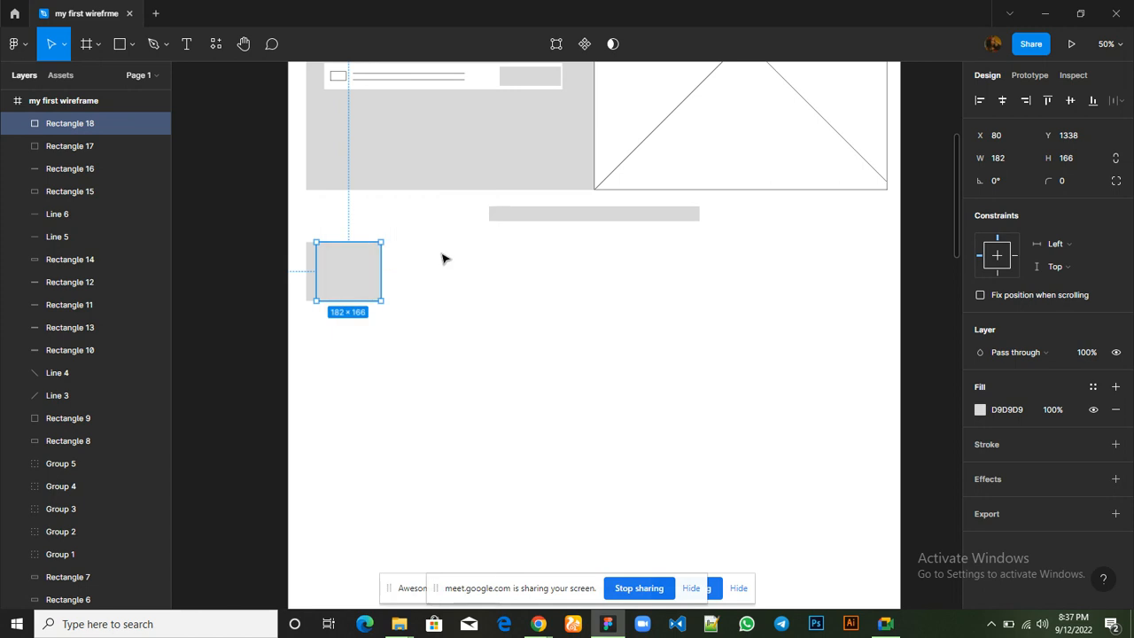
pyautogui.moveTo(344, 278); pyautogui.dragTo(440, 281)
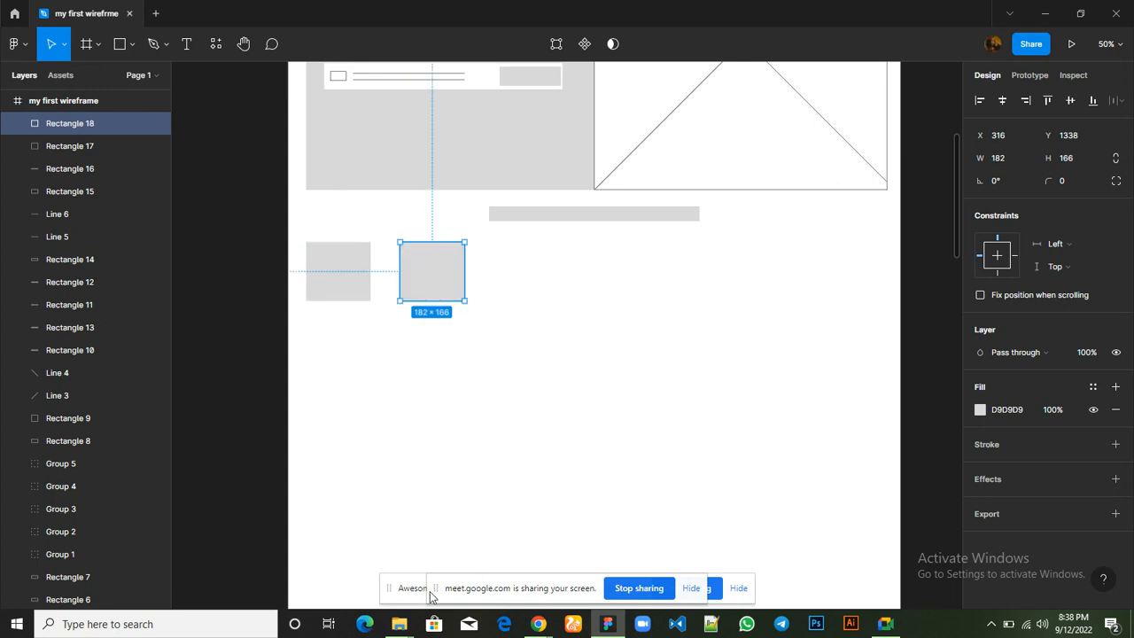
# Increase the first card's height to 231 by extending its bottom edge
pyautogui.moveTo(538, 624)
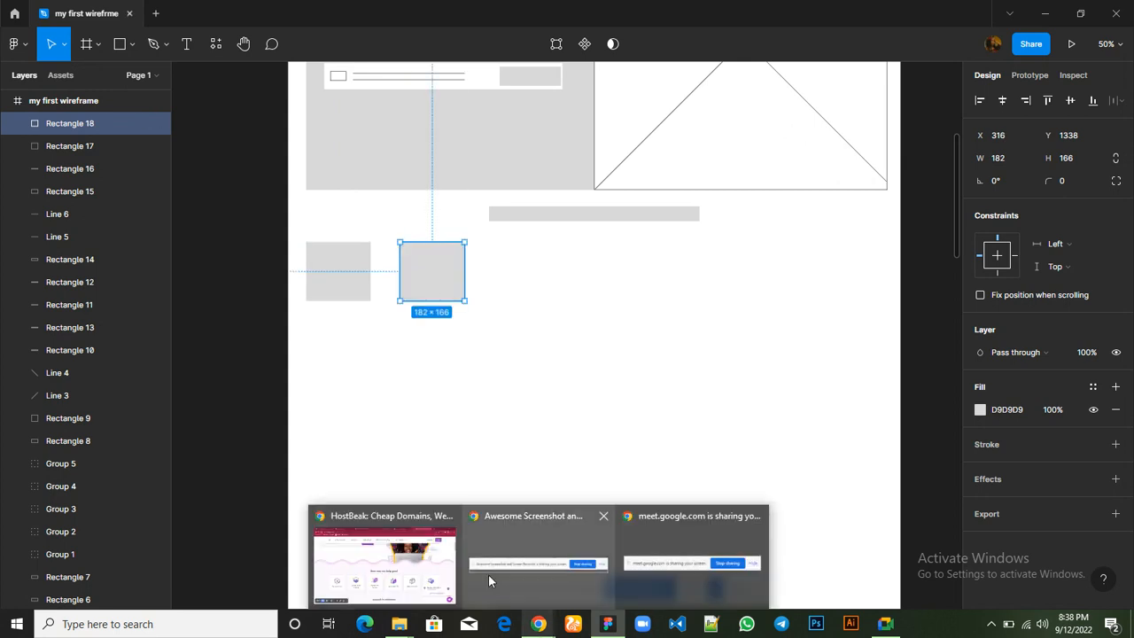
pyautogui.moveTo(412, 577)
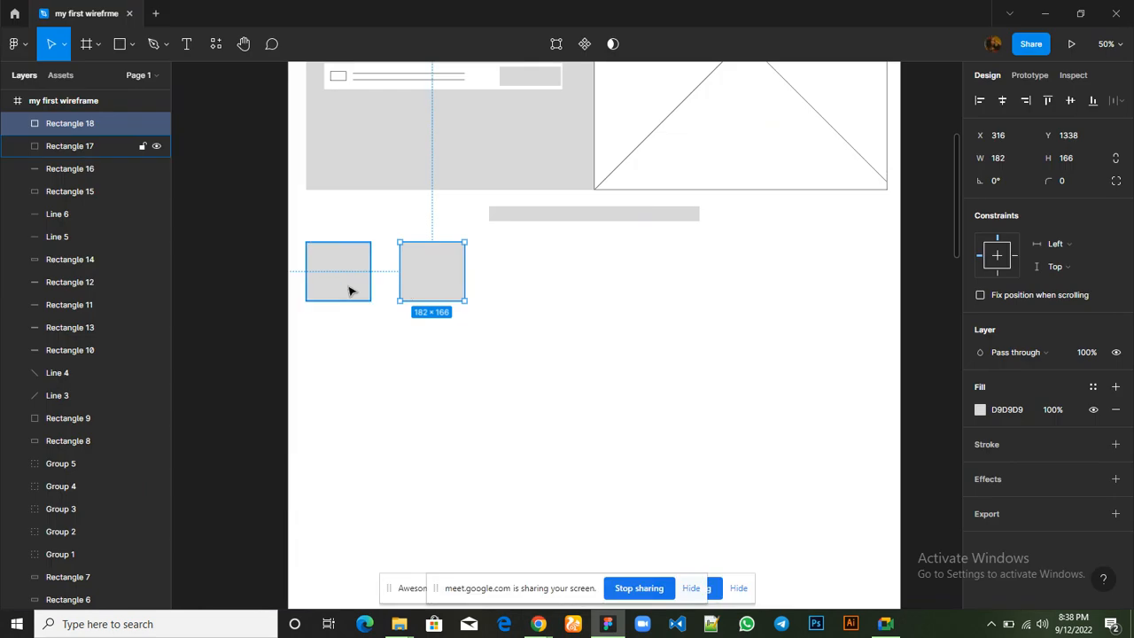
pyautogui.click(349, 291)
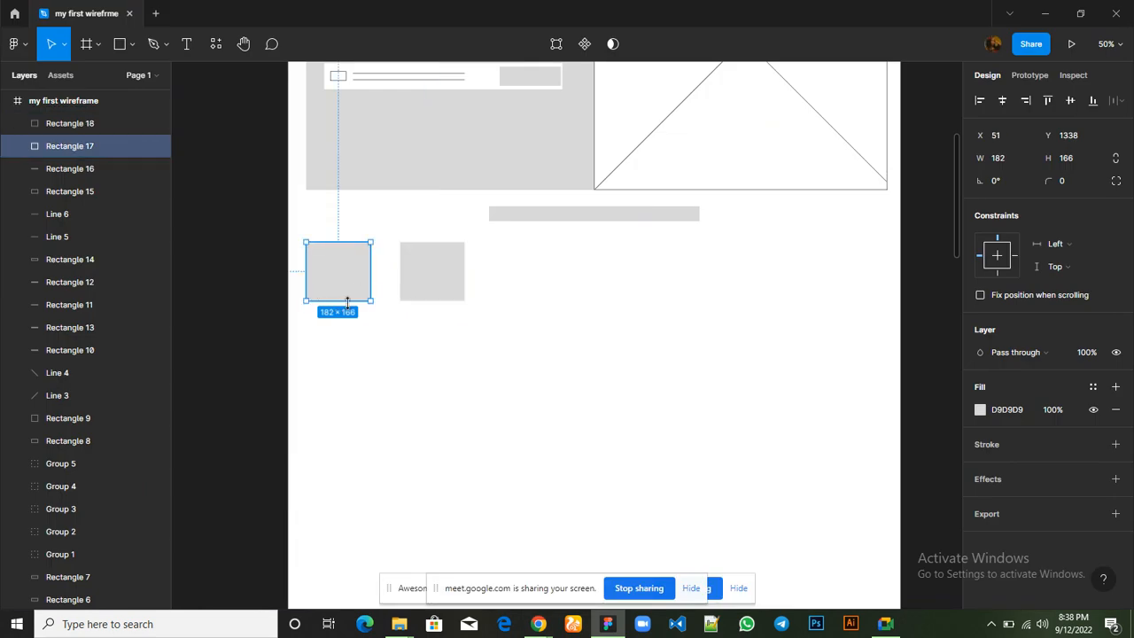
pyautogui.moveTo(347, 302); pyautogui.dragTo(347, 323)
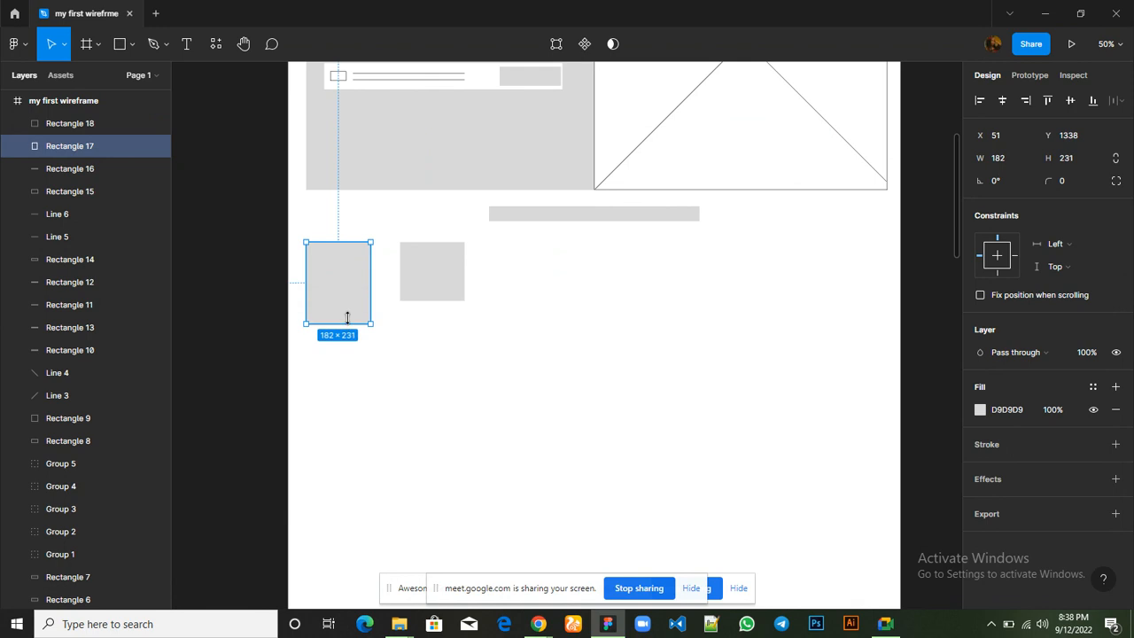
# Delete the shorter second card and widen the remaining card to 232
pyautogui.click(437, 284)
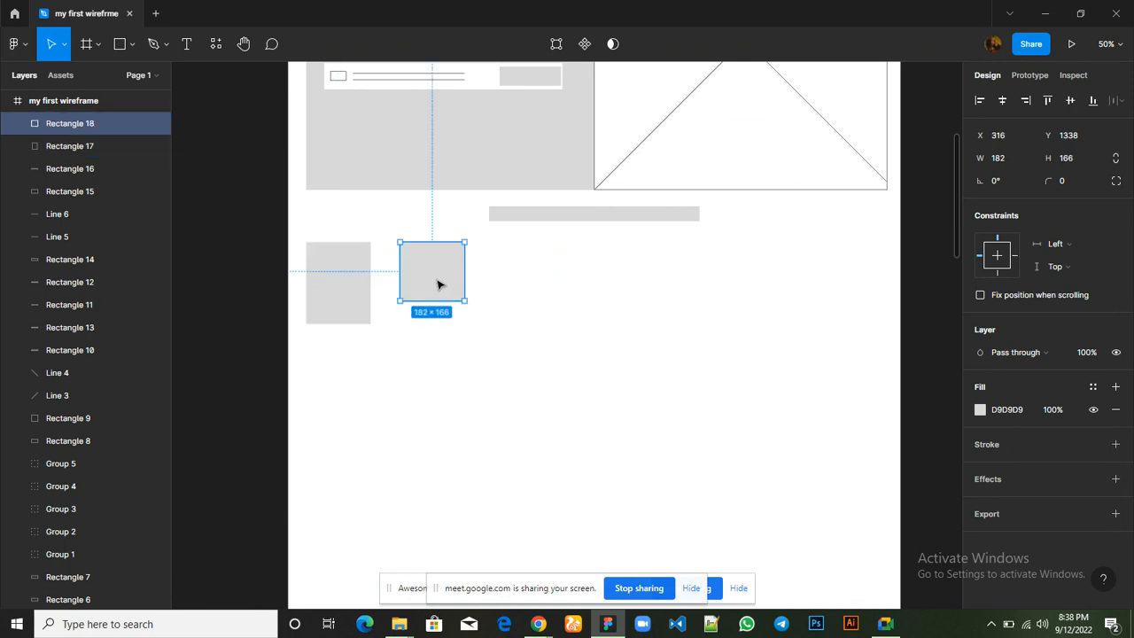
pyautogui.press('Delete')
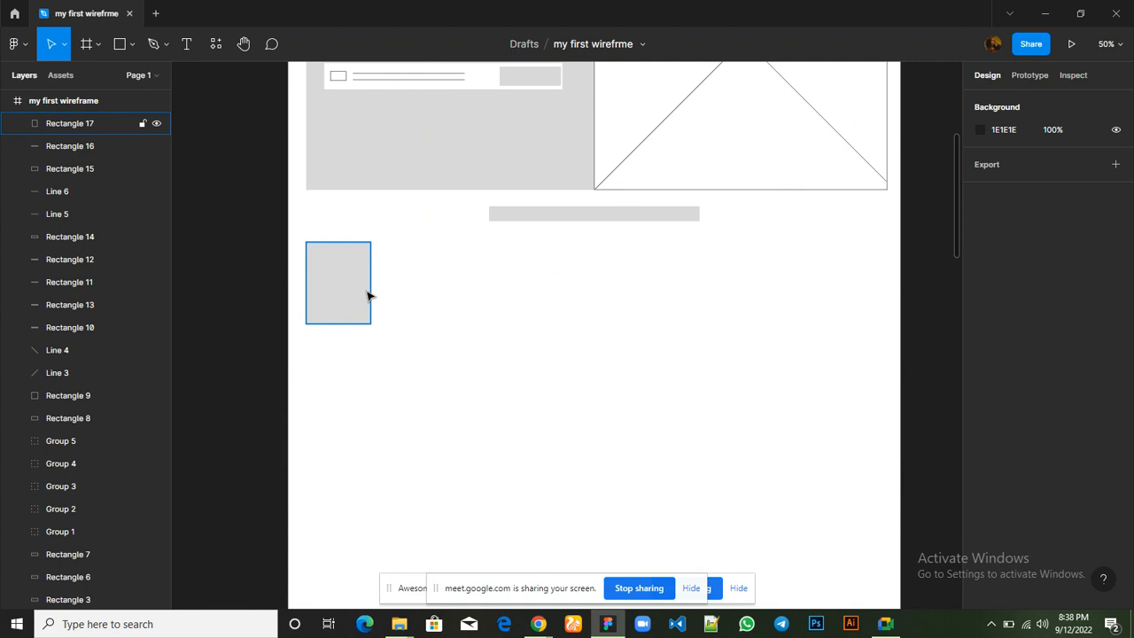
pyautogui.doubleClick(370, 296)
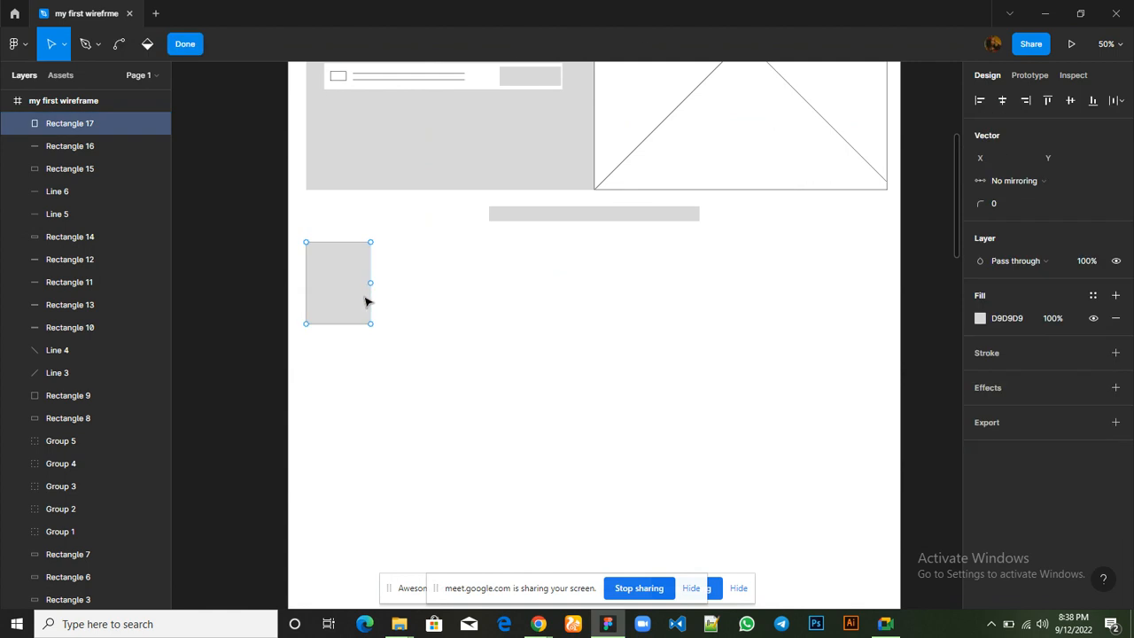
pyautogui.press('Escape')
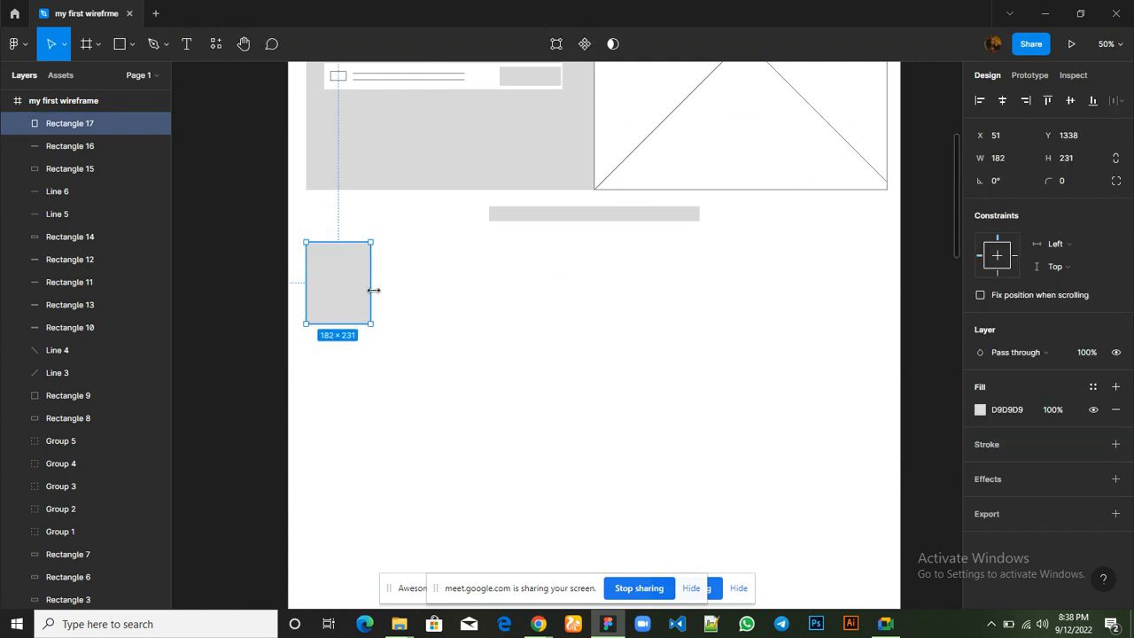
pyautogui.moveTo(371, 291); pyautogui.dragTo(388, 289)
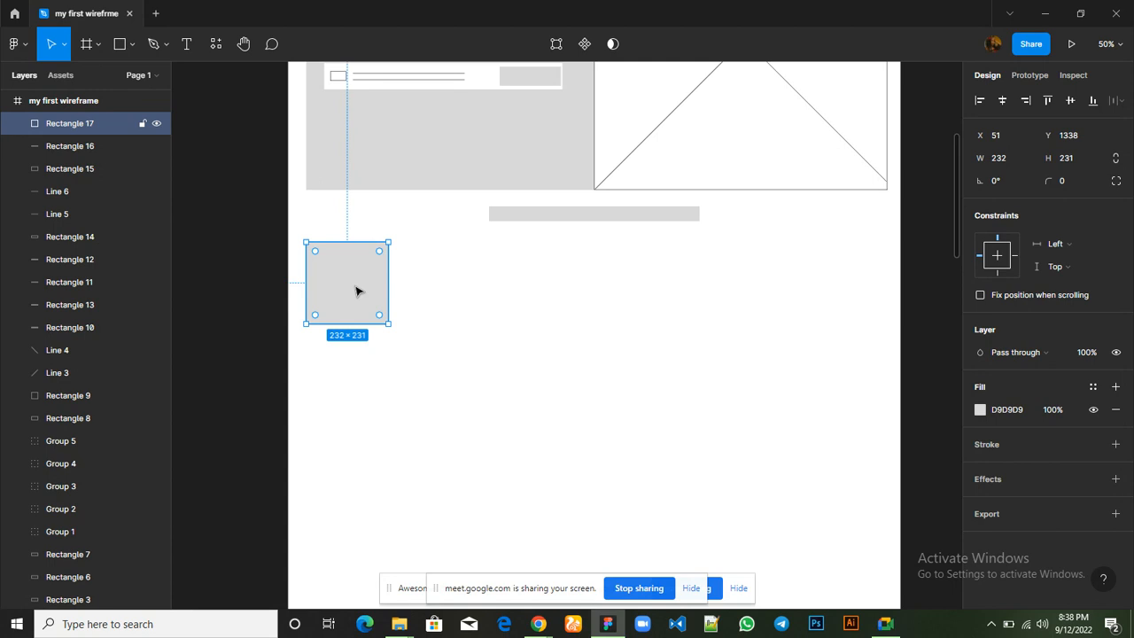
# Duplicate the 232 × 231 card, shift the copy right to X 332, and repeat the duplication for a third card at X 613
pyautogui.hotkey('ctrl', 'd')
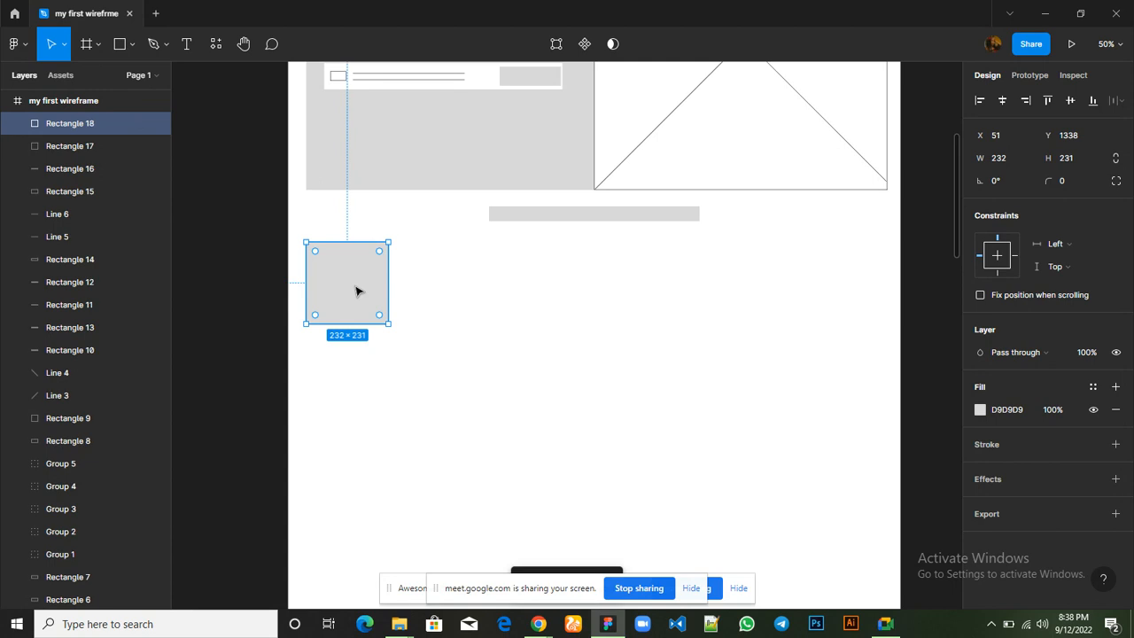
pyautogui.press('Right')
pyautogui.press('Right')
pyautogui.press('Right')
pyautogui.press('Right')
pyautogui.press('Right')
pyautogui.press('Right')
pyautogui.press('Right')
pyautogui.press('Right')
pyautogui.press('Right')
pyautogui.press('Right')
pyautogui.press('Right')
pyautogui.press('Right')
pyautogui.press('Right')
pyautogui.press('Right')
pyautogui.press('Right')
pyautogui.press('Right')
pyautogui.press('Right')
pyautogui.press('Right')
pyautogui.press('Right')
pyautogui.press('Right')
pyautogui.press('Right')
pyautogui.press('Right')
pyautogui.press('Right')
pyautogui.press('Right')
pyautogui.press('Right')
pyautogui.press('Right')
pyautogui.press('Right')
pyautogui.press('Right')
pyautogui.press('Right')
pyautogui.press('Right')
pyautogui.press('Right')
pyautogui.press('Right')
pyautogui.press('Right')
pyautogui.press('Right')
pyautogui.press('Right')
pyautogui.press('Right')
pyautogui.press('Right')
pyautogui.press('Right')
pyautogui.press('Right')
pyautogui.press('Right')
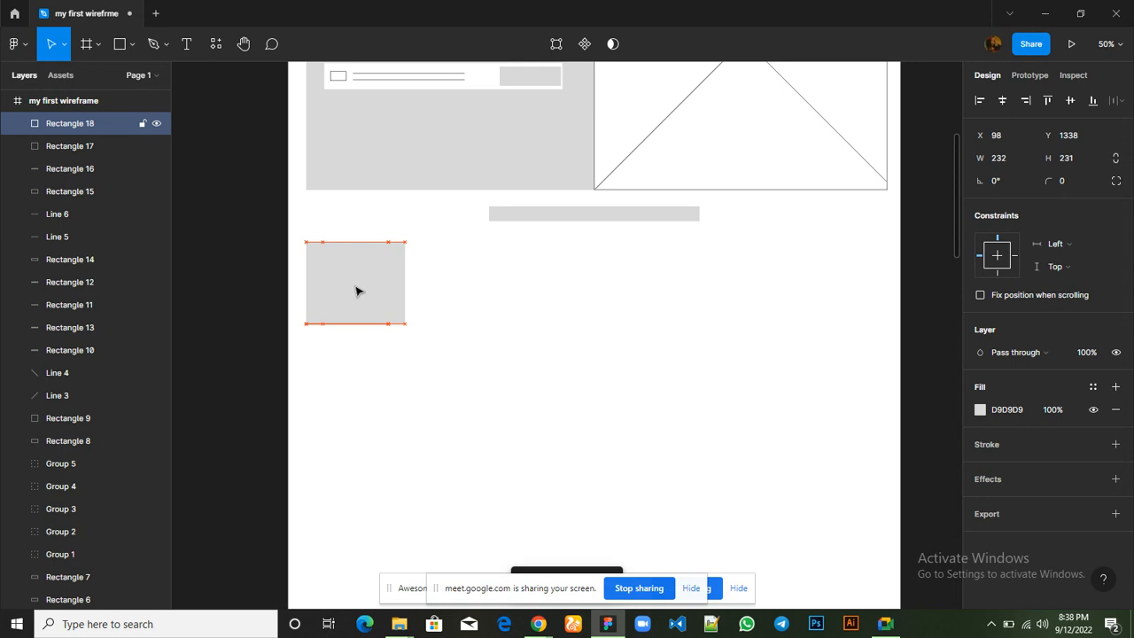
pyautogui.press('Right')
pyautogui.press('Right')
pyautogui.press('Right')
pyautogui.press('Right')
pyautogui.press('Right')
pyautogui.press('Right')
pyautogui.press('Right')
pyautogui.press('Right')
pyautogui.press('Right')
pyautogui.press('Right')
pyautogui.press('Right')
pyautogui.press('Right')
pyautogui.press('Right')
pyautogui.press('Right')
pyautogui.press('Right')
pyautogui.press('Right')
pyautogui.press('Right')
pyautogui.press('Right')
pyautogui.press('Right')
pyautogui.press('Right')
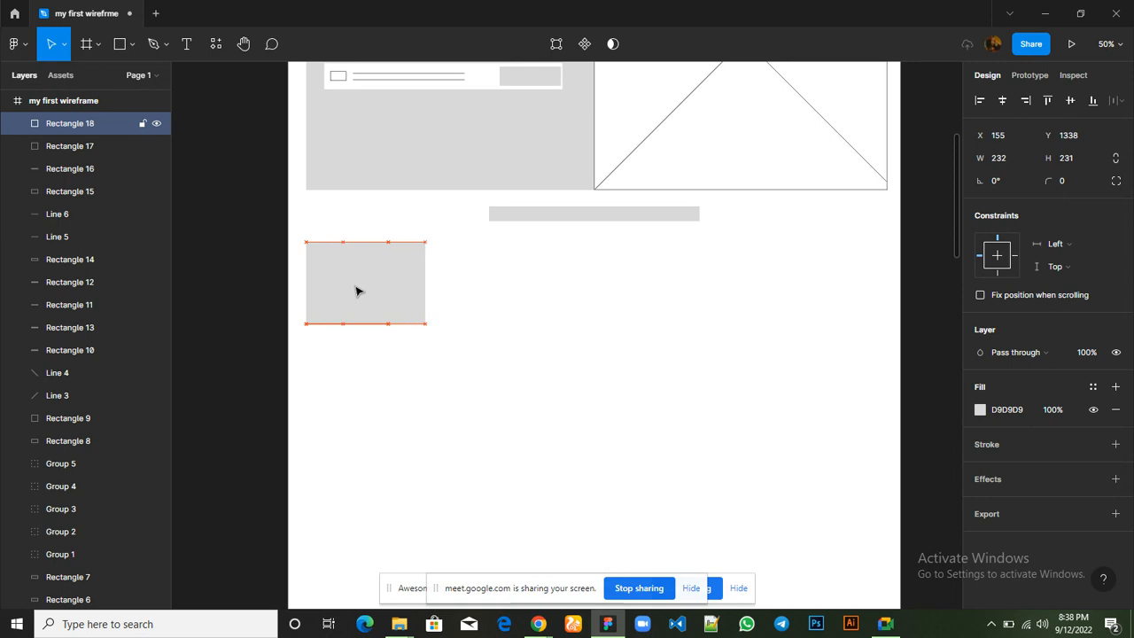
pyautogui.press('Right')
pyautogui.press('Right')
pyautogui.press('Right')
pyautogui.press('Right')
pyautogui.press('Right')
pyautogui.press('Right')
pyautogui.press('Right')
pyautogui.press('Right')
pyautogui.press('Right')
pyautogui.press('Right')
pyautogui.press('Right')
pyautogui.press('Right')
pyautogui.press('Right')
pyautogui.press('Right')
pyautogui.press('Right')
pyautogui.press('Right')
pyautogui.press('Right')
pyautogui.press('Right')
pyautogui.press('Right')
pyautogui.press('Right')
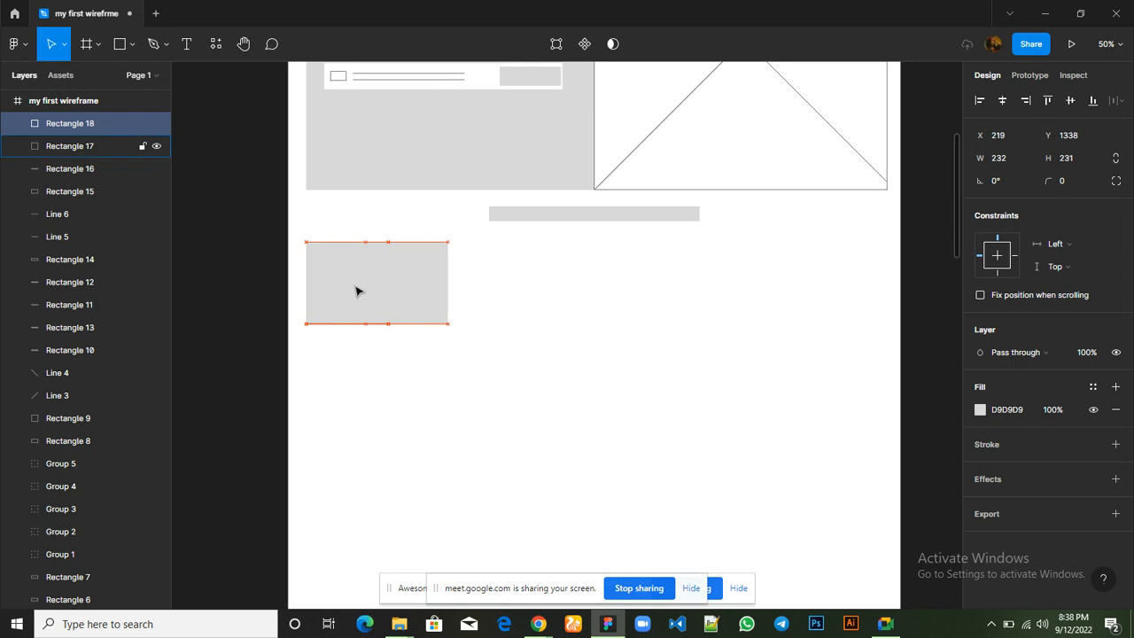
pyautogui.press('Right')
pyautogui.press('Right')
pyautogui.press('Right')
pyautogui.press('Right')
pyautogui.press('Right')
pyautogui.press('Right')
pyautogui.press('Right')
pyautogui.press('Right')
pyautogui.press('Right')
pyautogui.press('Right')
pyautogui.press('Right')
pyautogui.press('Right')
pyautogui.press('Right')
pyautogui.press('Right')
pyautogui.press('Right')
pyautogui.press('Right')
pyautogui.press('Right')
pyautogui.press('Right')
pyautogui.press('Right')
pyautogui.press('Right')
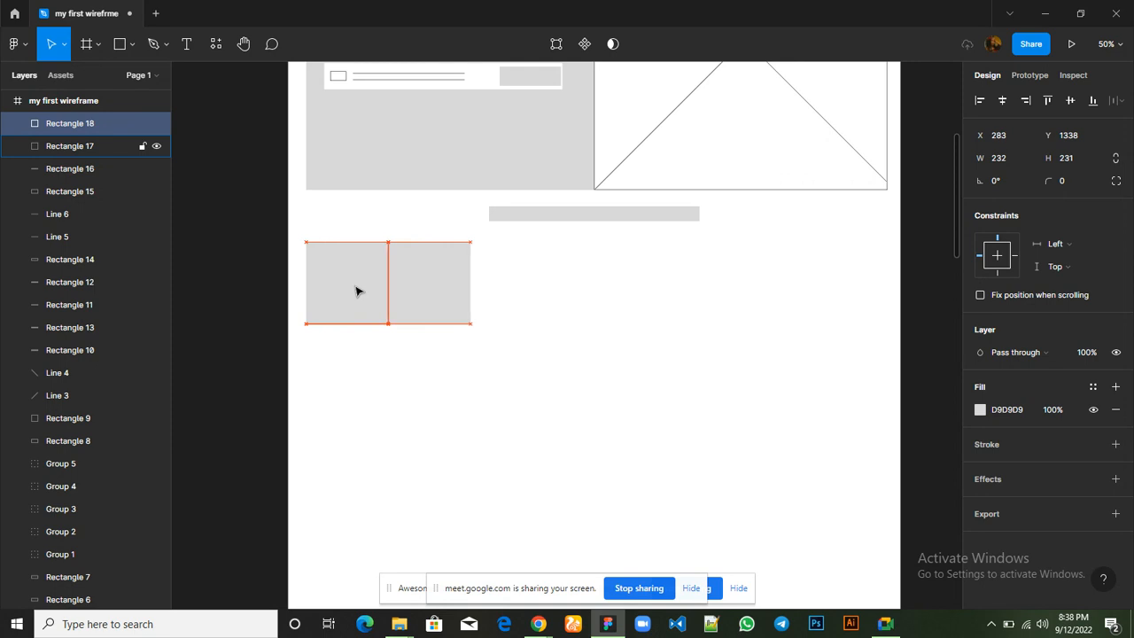
pyautogui.press('Right')
pyautogui.press('Right')
pyautogui.press('Right')
pyautogui.press('Right')
pyautogui.press('Right')
pyautogui.press('Right')
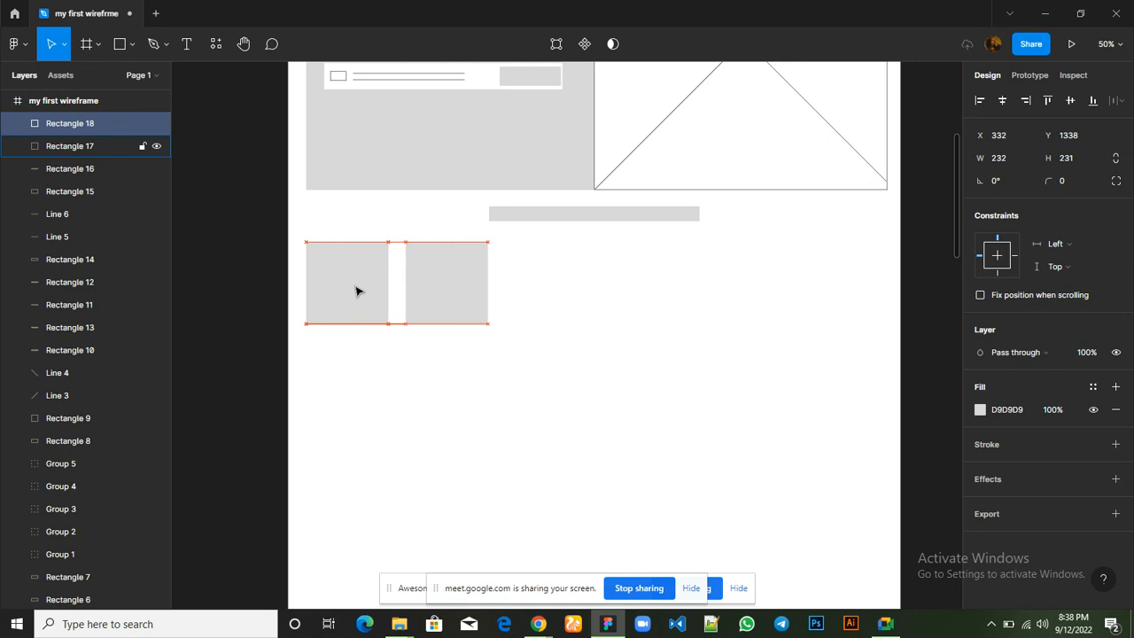
pyautogui.hotkey('ctrl', 'd')
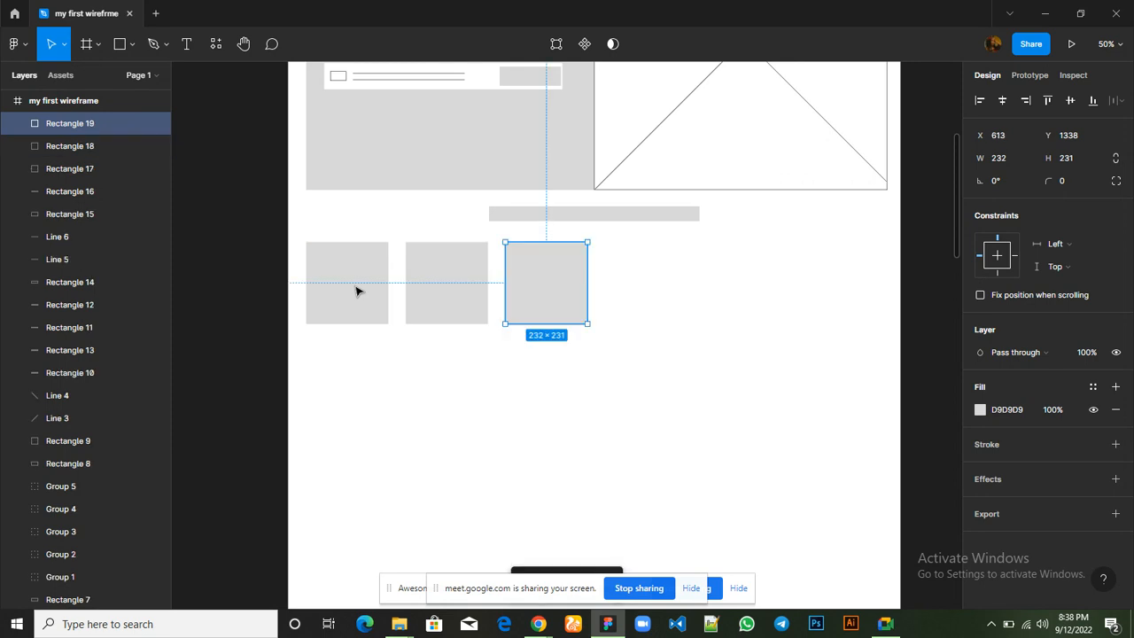
# Repeat the card duplication three more times to make a six-card row, and nudge the last card right to X 1459
pyautogui.hotkey('ctrl', 'd')
pyautogui.hotkey('ctrl', 'd')
pyautogui.hotkey('ctrl', 'd')
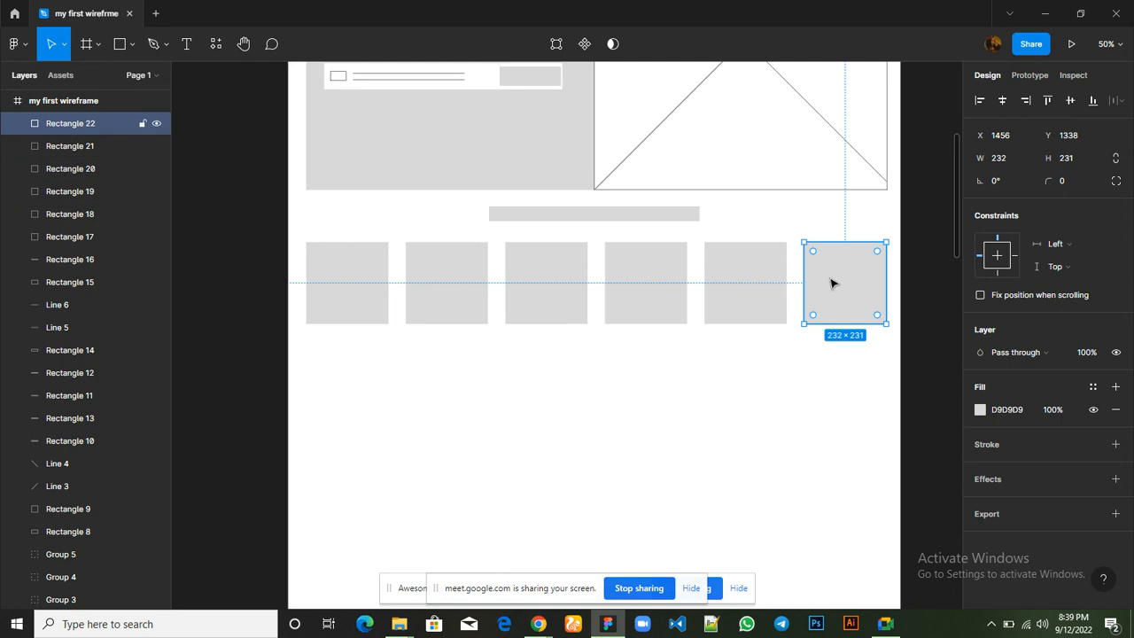
pyautogui.press('Right')
pyautogui.press('Right')
pyautogui.press('Right')
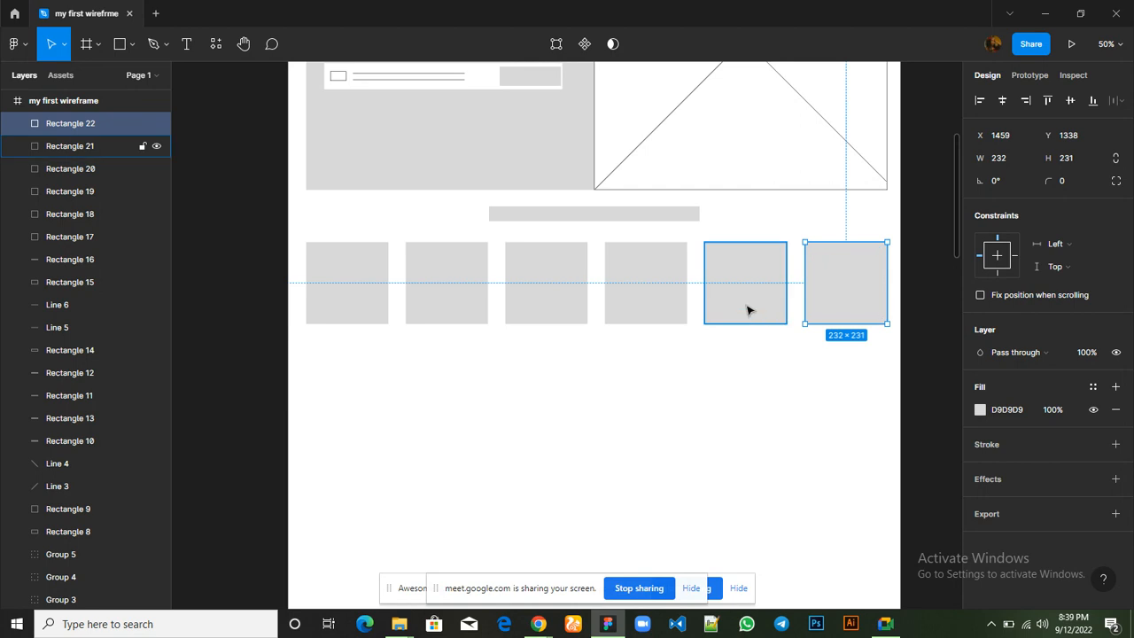
# Add the other five cards in the row to the selection so all six cards are selected together
pyautogui.keyDown('shift'); pyautogui.click(747, 310); pyautogui.keyUp('shift')
pyautogui.keyDown('shift'); pyautogui.click(616, 303); pyautogui.keyUp('shift')
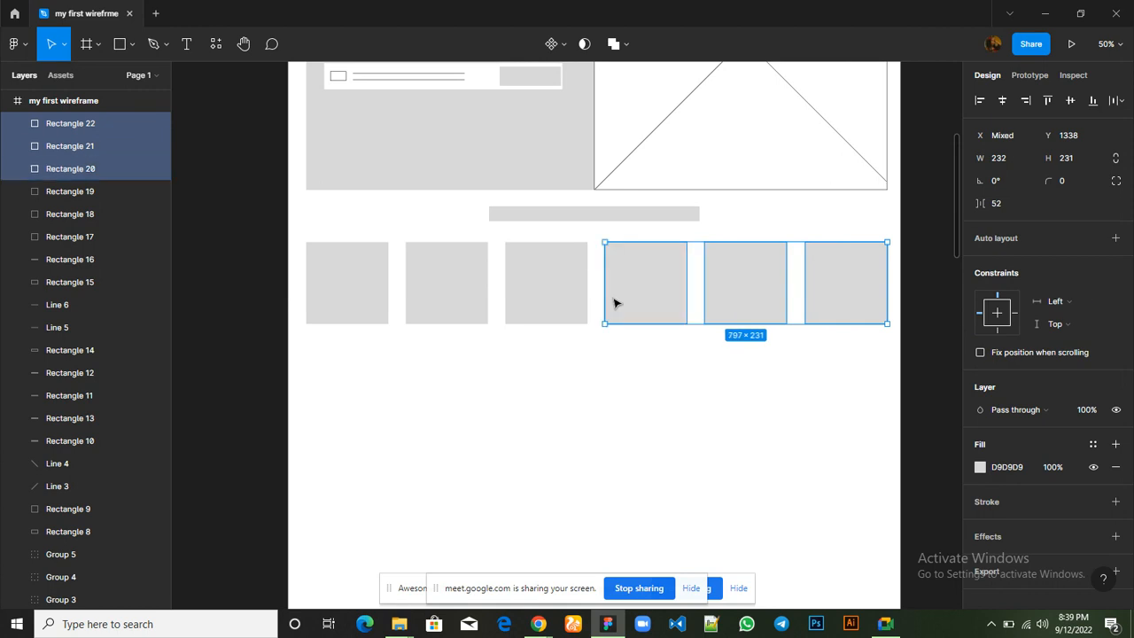
pyautogui.keyDown('shift'); pyautogui.click(557, 304); pyautogui.keyUp('shift')
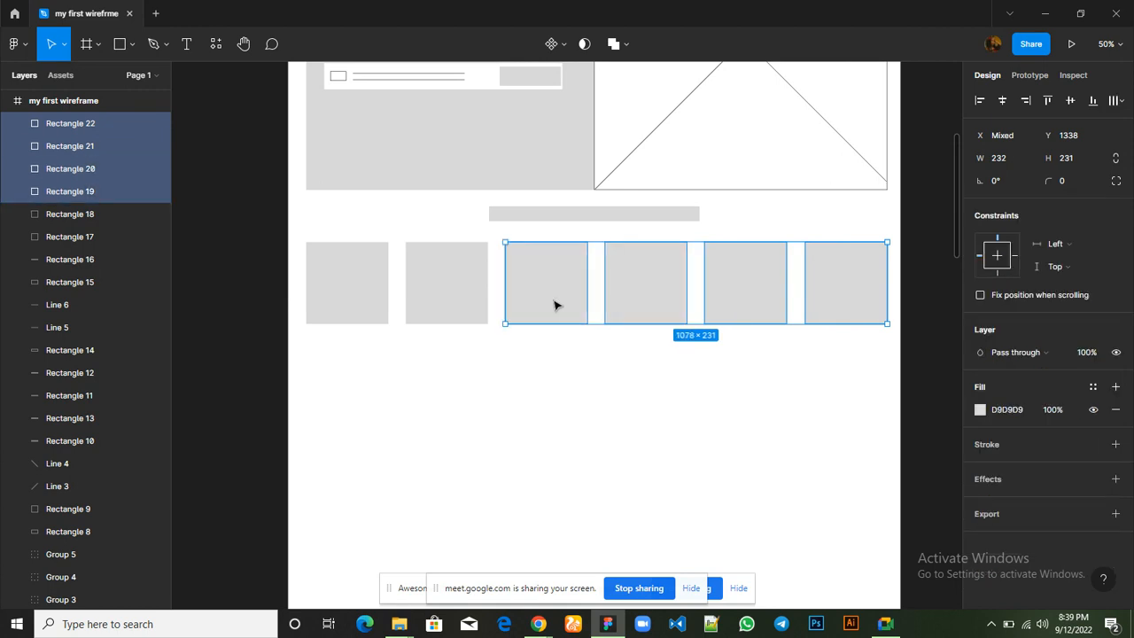
pyautogui.keyDown('shift'); pyautogui.click(468, 302); pyautogui.keyUp('shift')
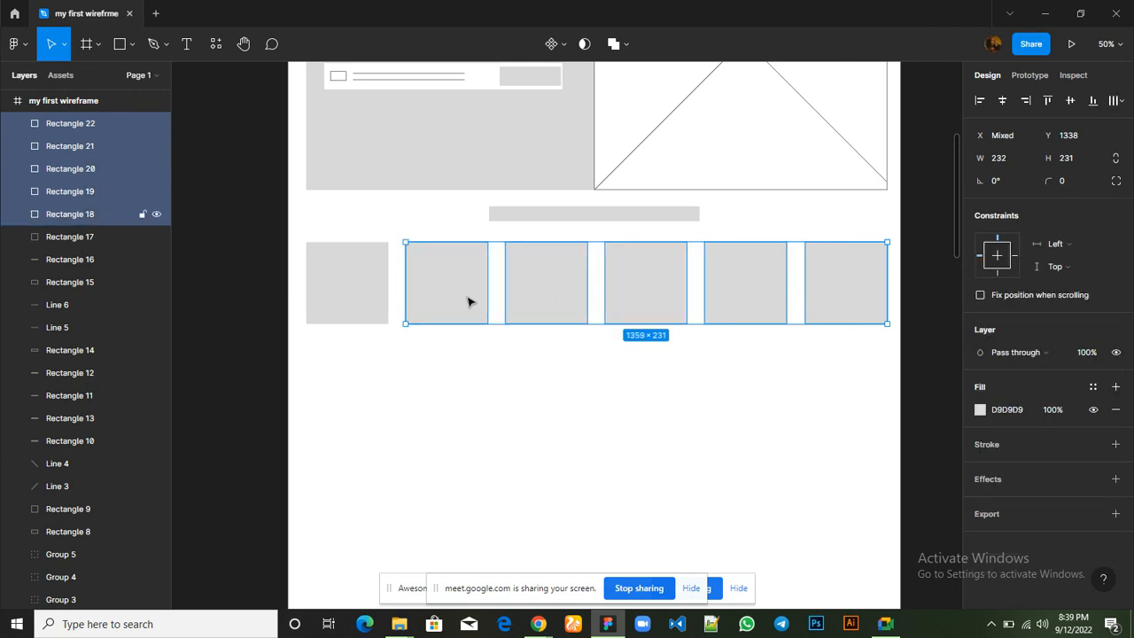
pyautogui.keyDown('shift'); pyautogui.click(371, 299); pyautogui.keyUp('shift')
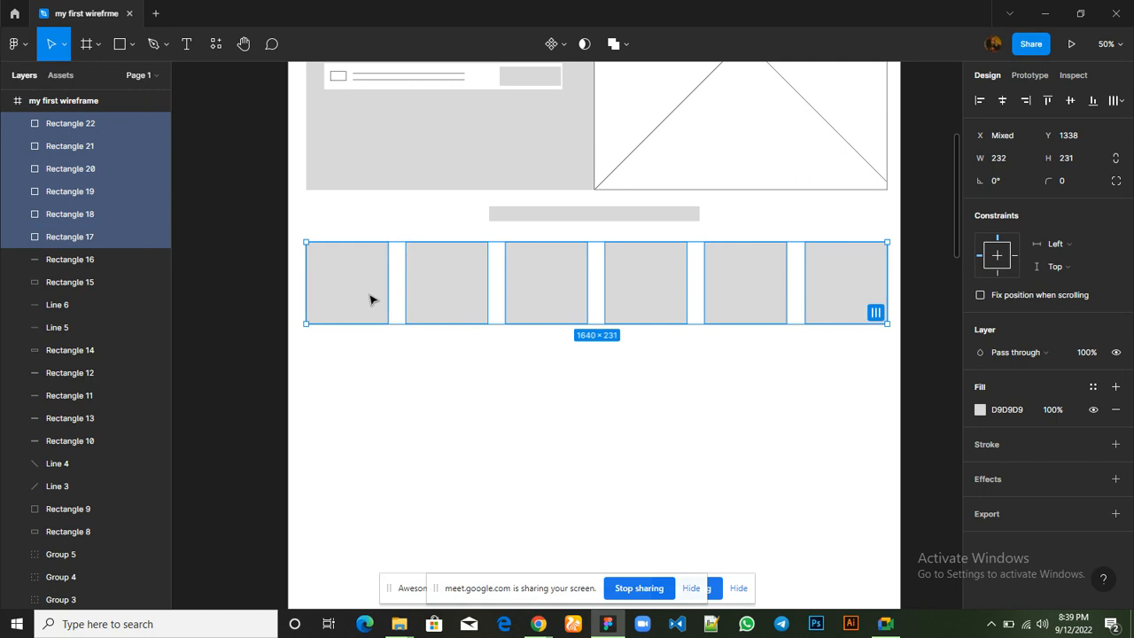
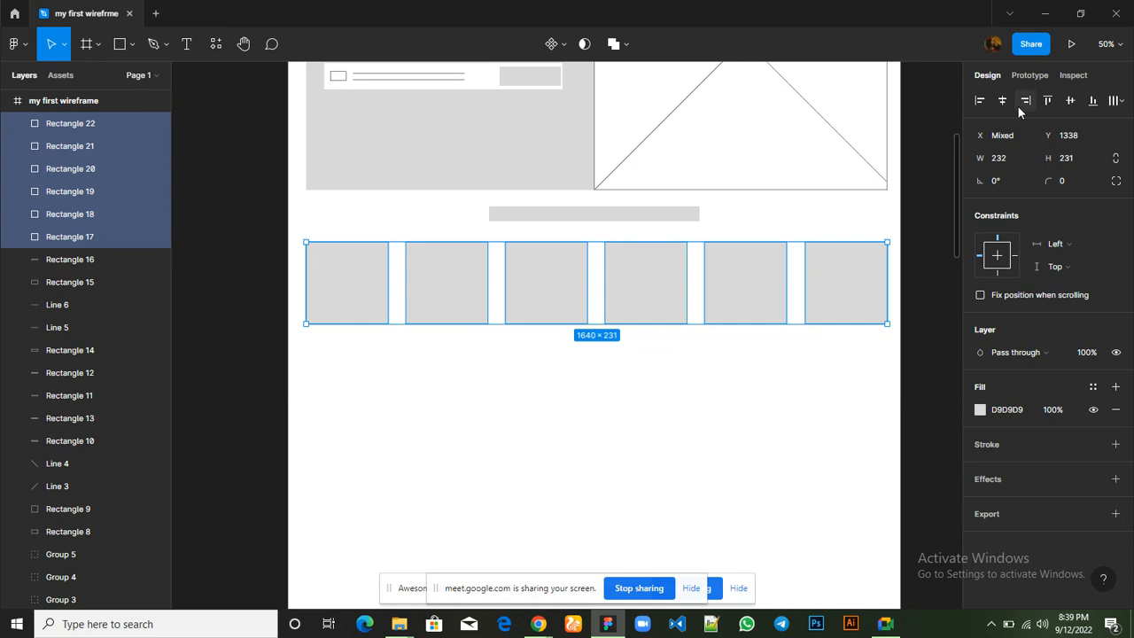
# Distribute the six selected cards with equal horizontal spacing, then clear the selection
pyautogui.click(1120, 101)
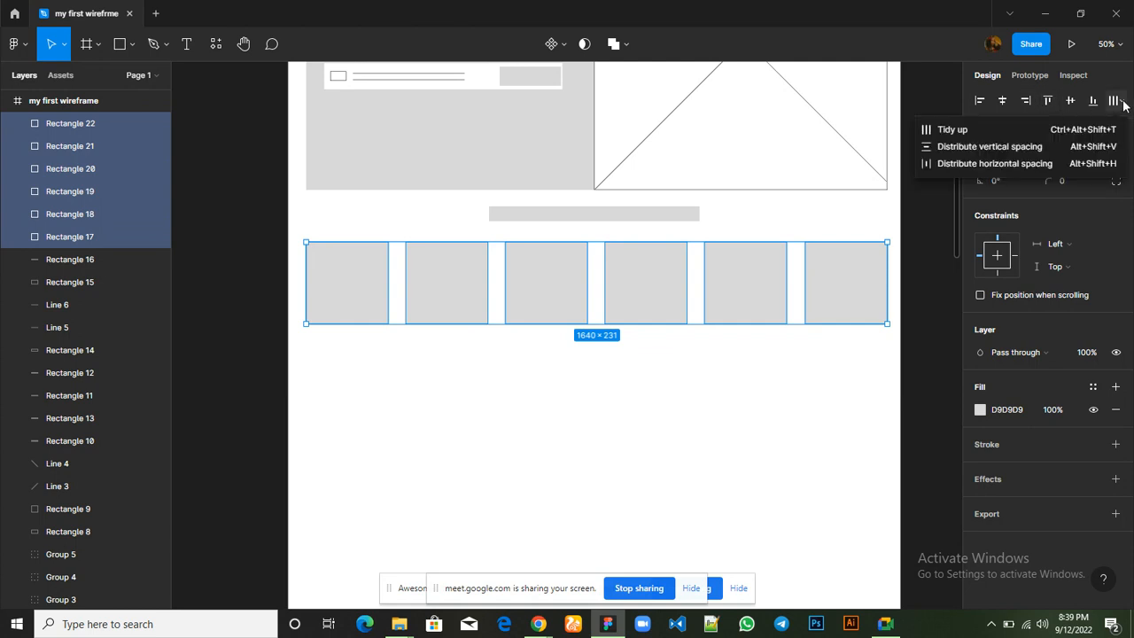
pyautogui.click(1002, 147)
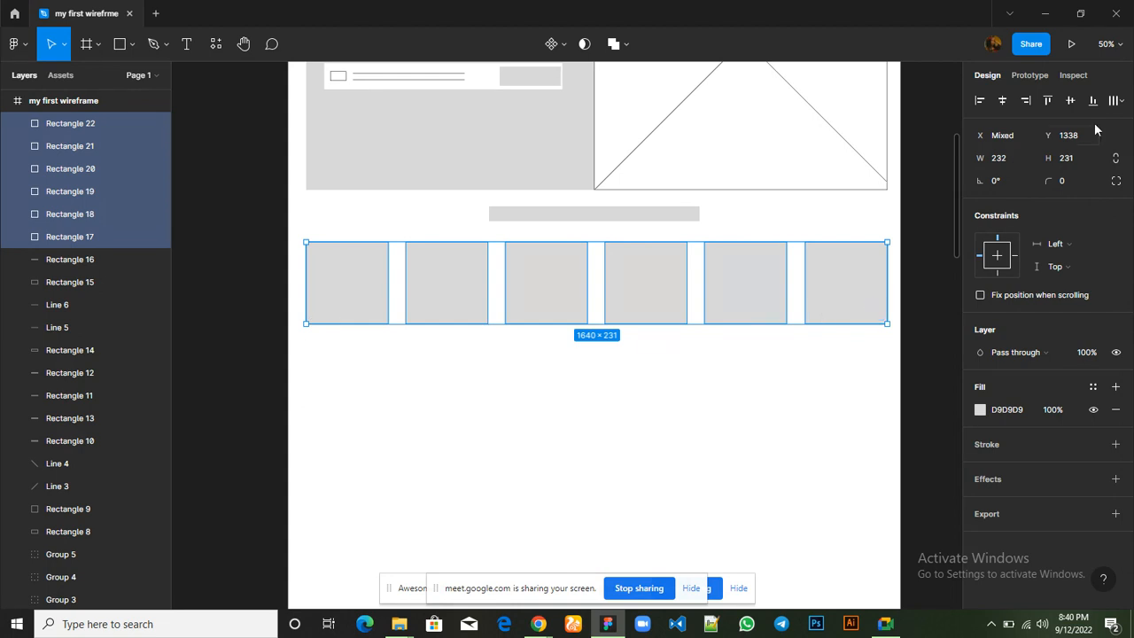
pyautogui.click(1122, 101)
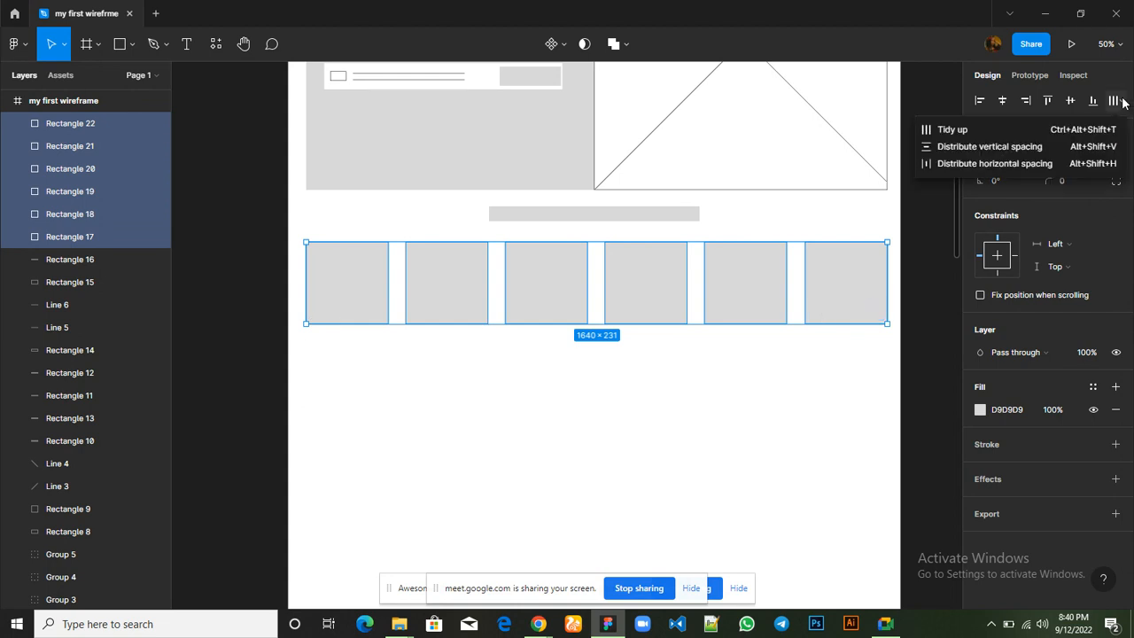
pyautogui.click(972, 170)
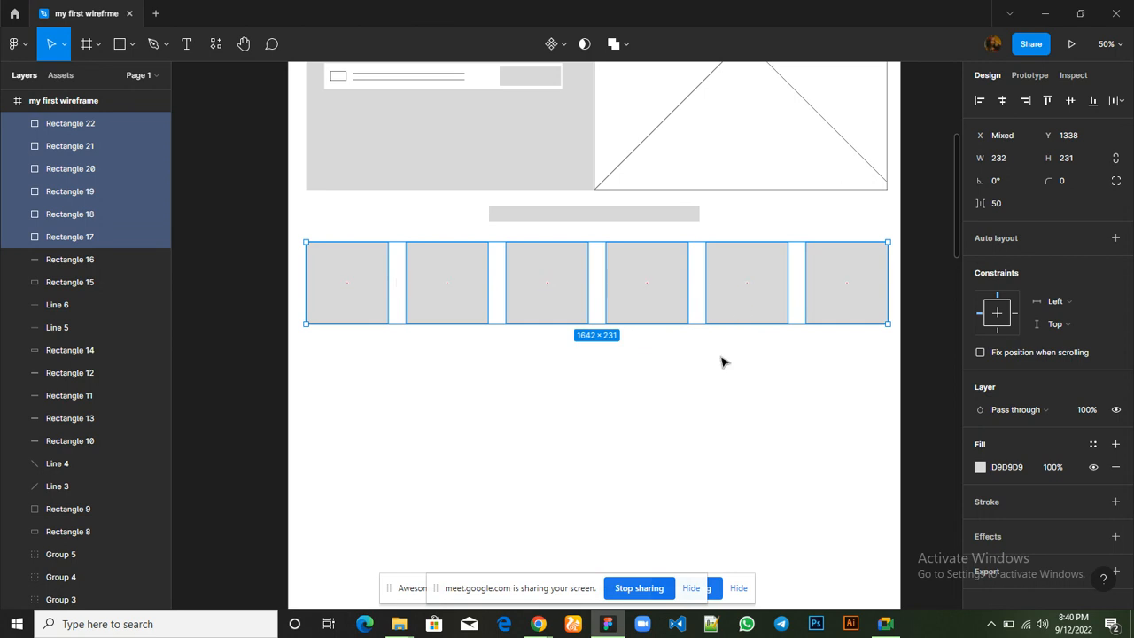
pyautogui.scroll(4, 721, 363)
pyautogui.scroll(-5, 722, 365)
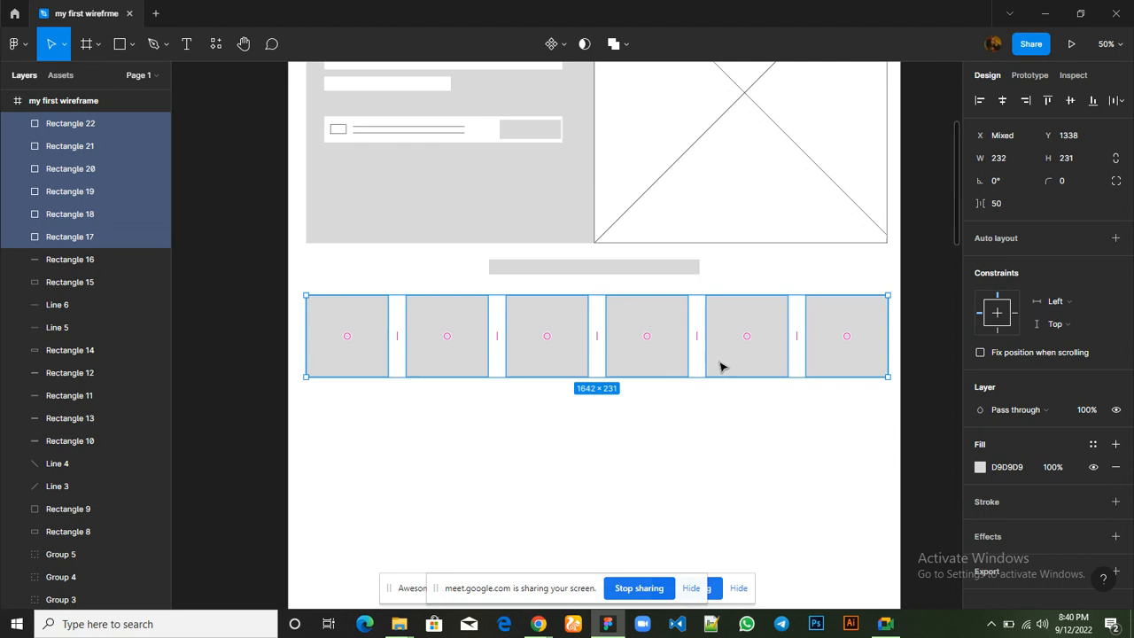
pyautogui.scroll(3, 721, 364)
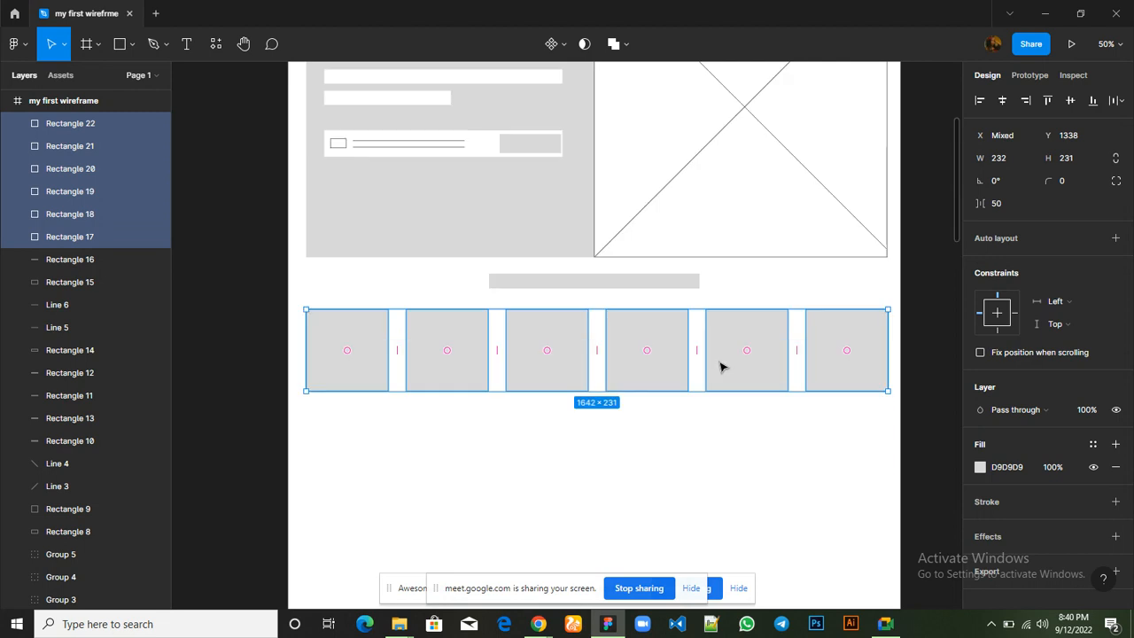
pyautogui.click(711, 441)
# Draw a rectangle of about 130 × 118 inside the first card and fill it with white (FFFFFF)
pyautogui.scroll(-1, 713, 441)
pyautogui.scroll(-3, 713, 443)
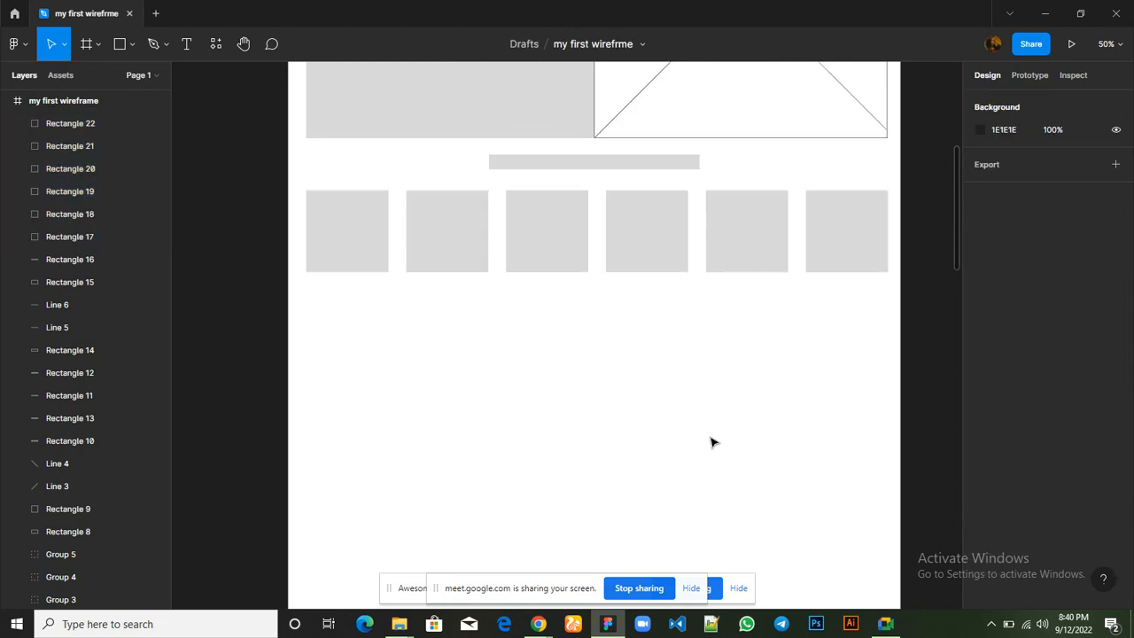
pyautogui.scroll(3, 714, 442)
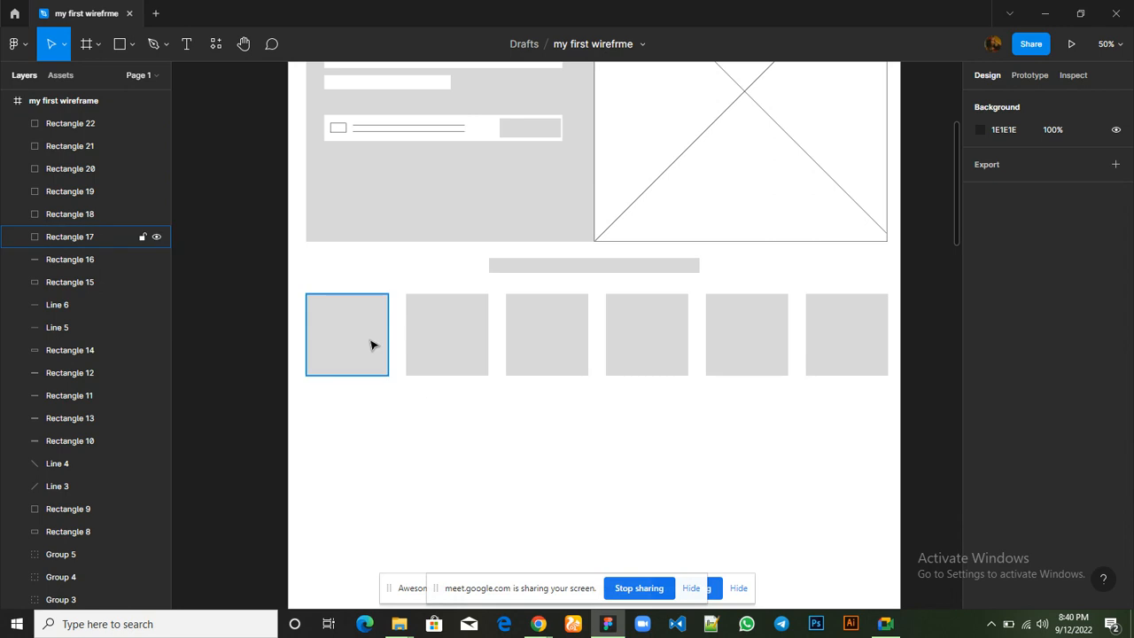
pyautogui.click(119, 47)
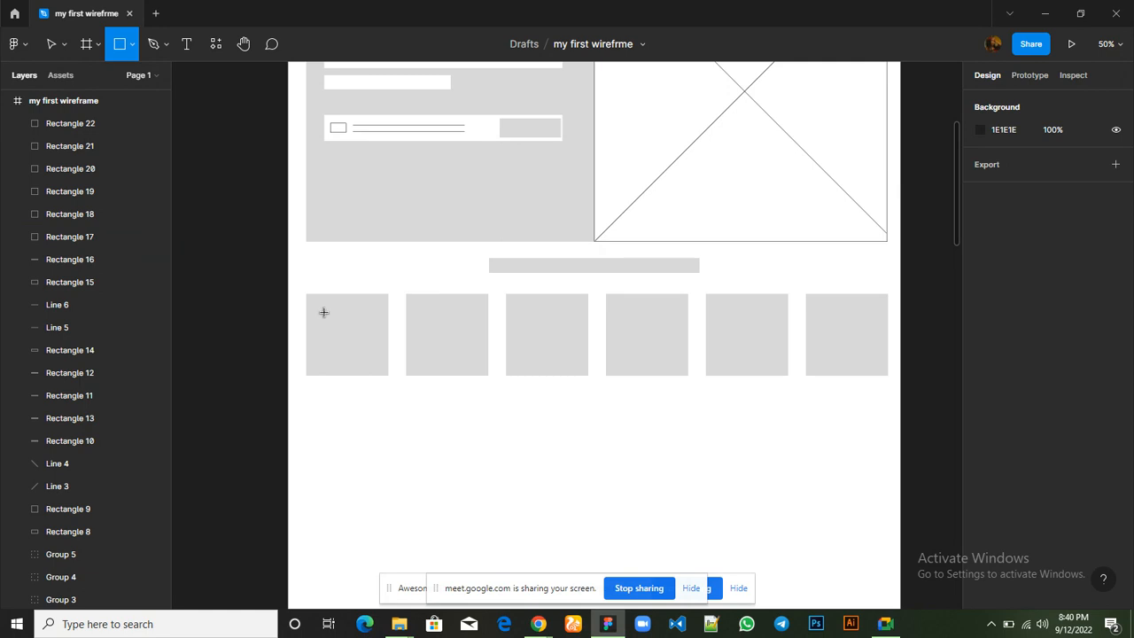
pyautogui.moveTo(323, 312)
pyautogui.mouseDown()
pyautogui.moveTo(370, 316)
pyautogui.moveTo(372, 360)
pyautogui.mouseUp()
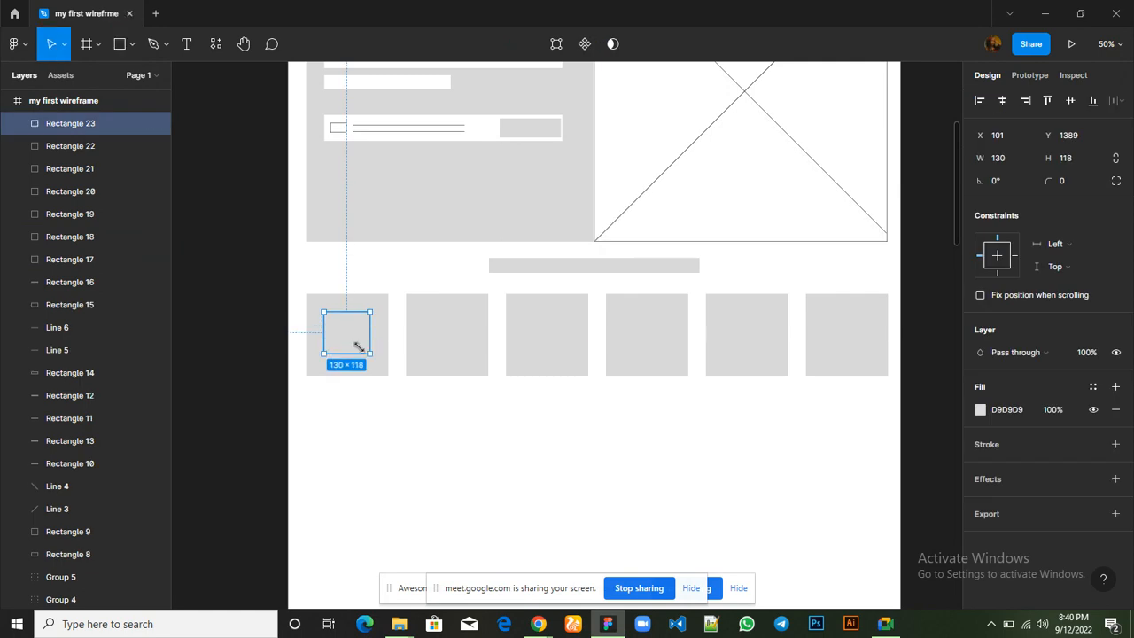
pyautogui.click(981, 410)
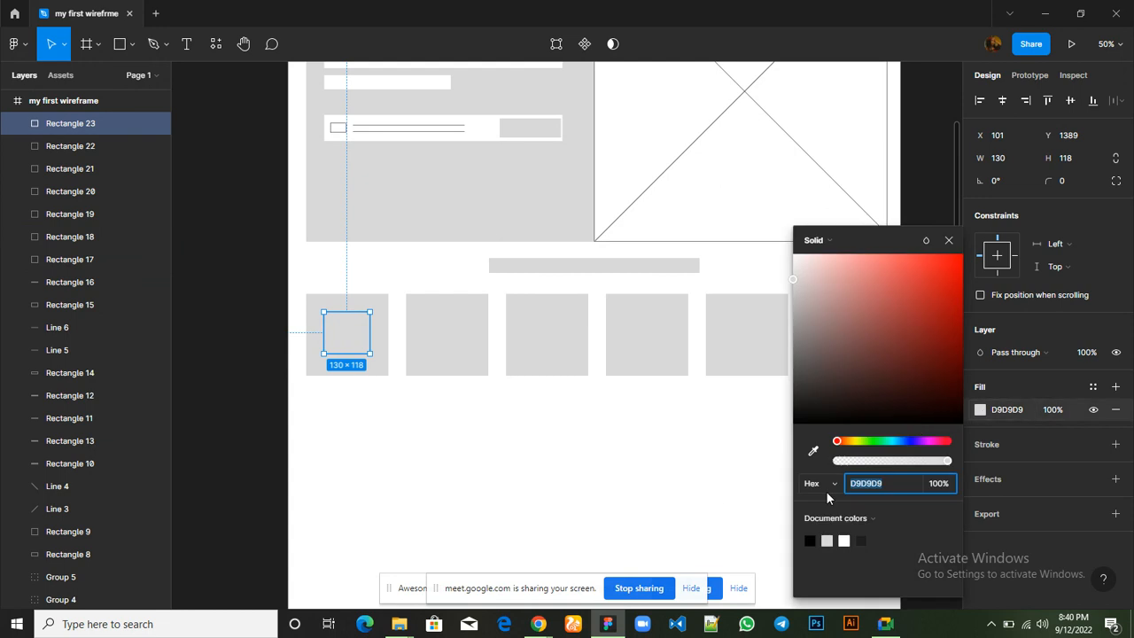
pyautogui.click(845, 540)
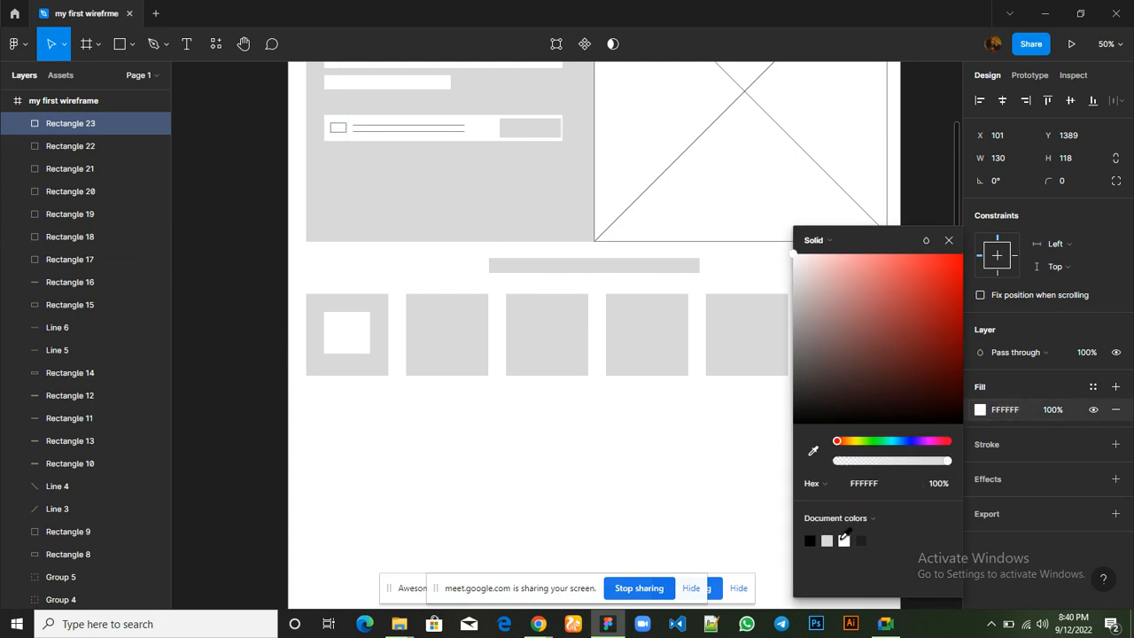
pyautogui.click(948, 241)
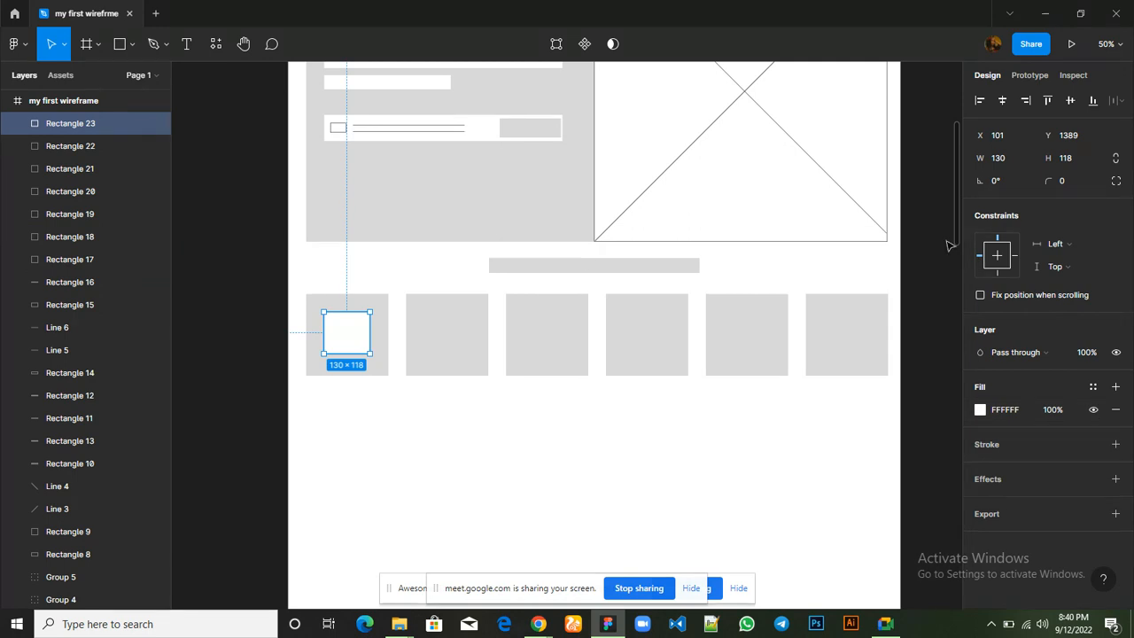
# Draw two crossing diagonal lines, about 168 and 171 long, over the white rectangle to make an image placeholder
pyautogui.click(131, 47)
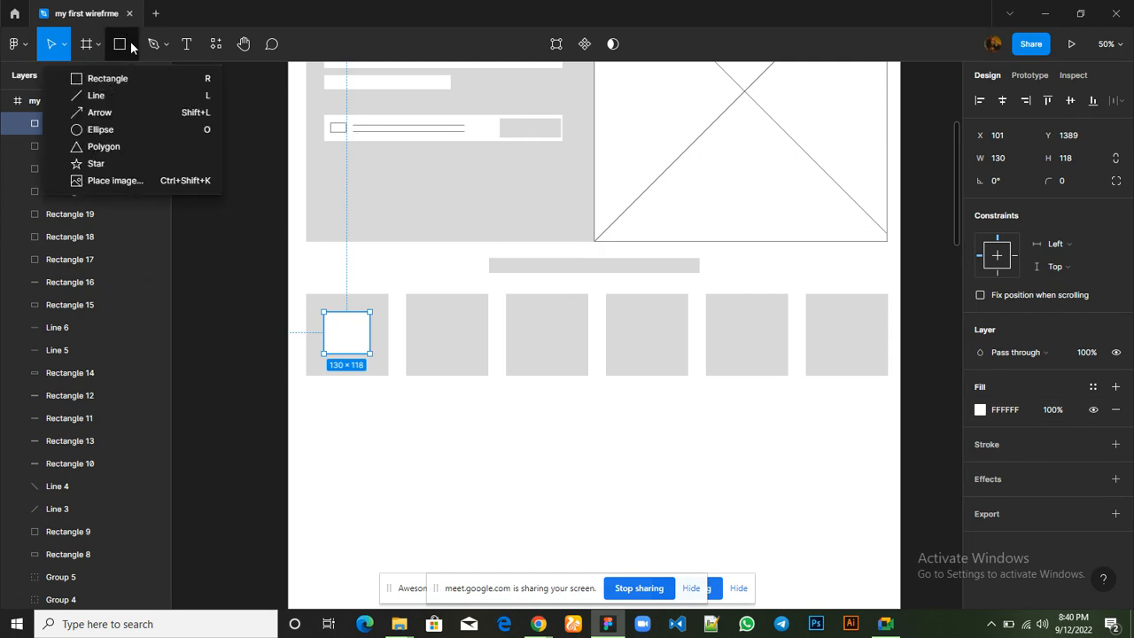
pyautogui.click(109, 98)
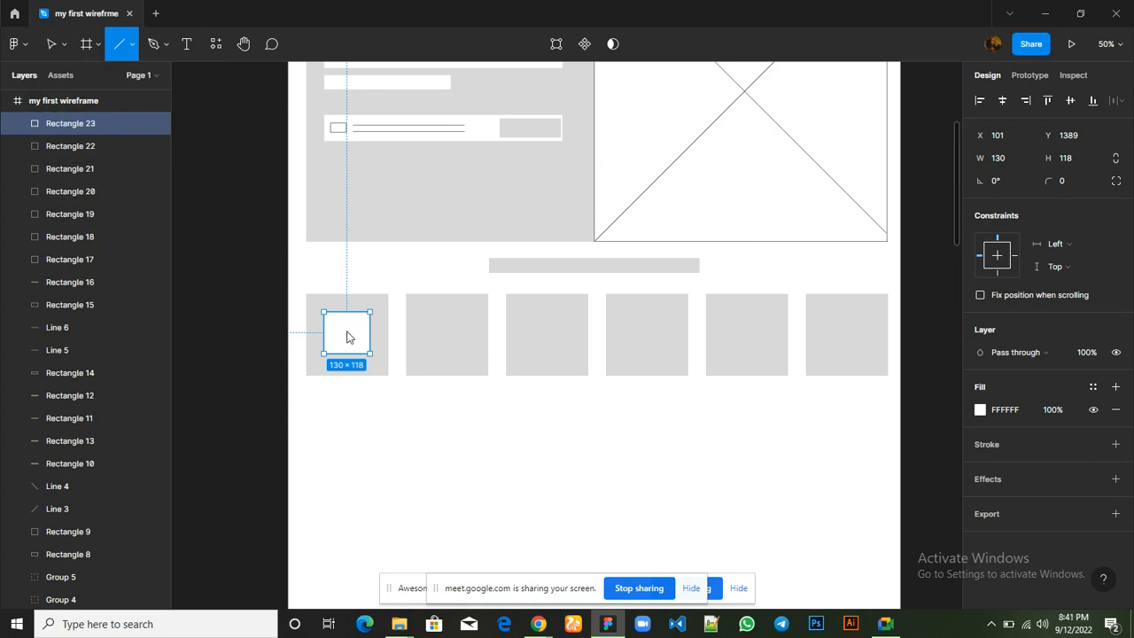
pyautogui.moveTo(368, 314); pyautogui.dragTo(325, 356)
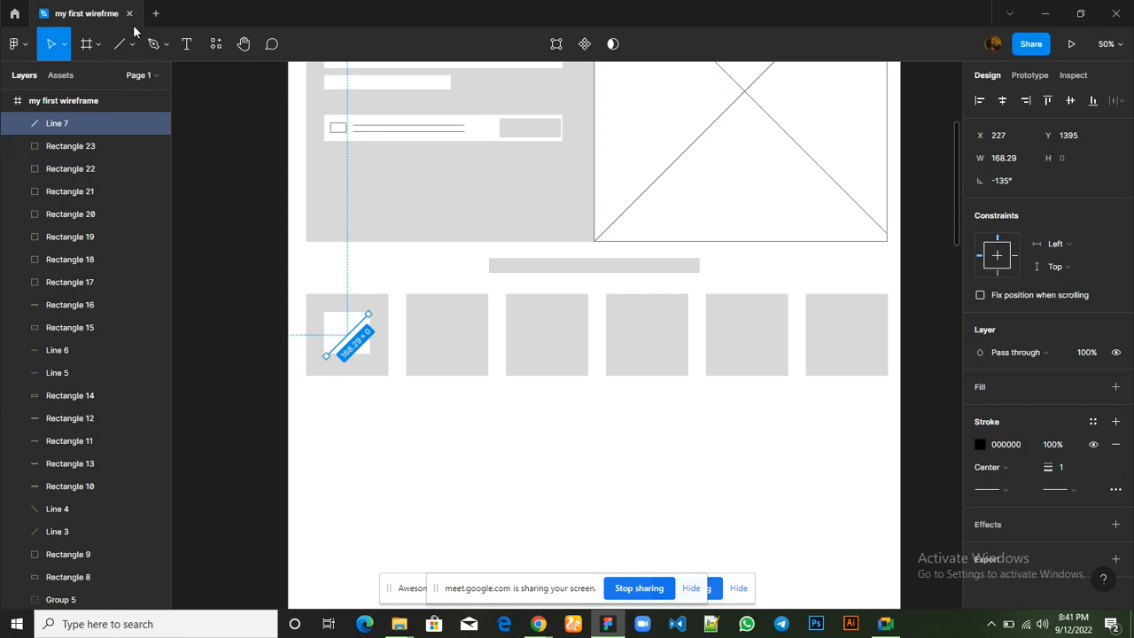
pyautogui.click(120, 43)
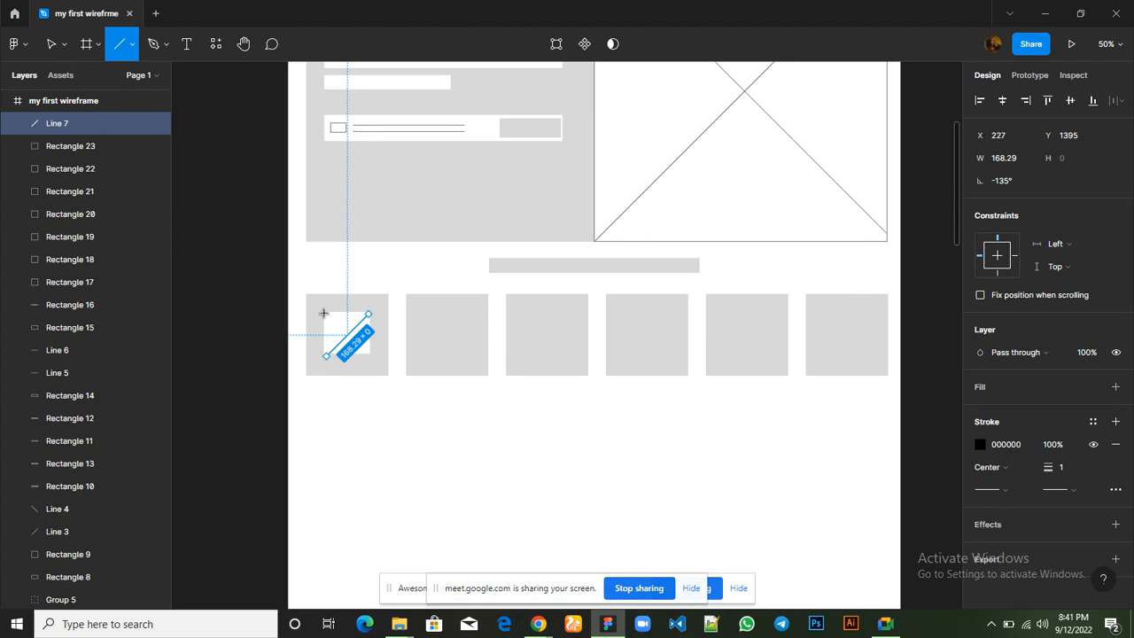
pyautogui.moveTo(323, 312); pyautogui.dragTo(369, 353)
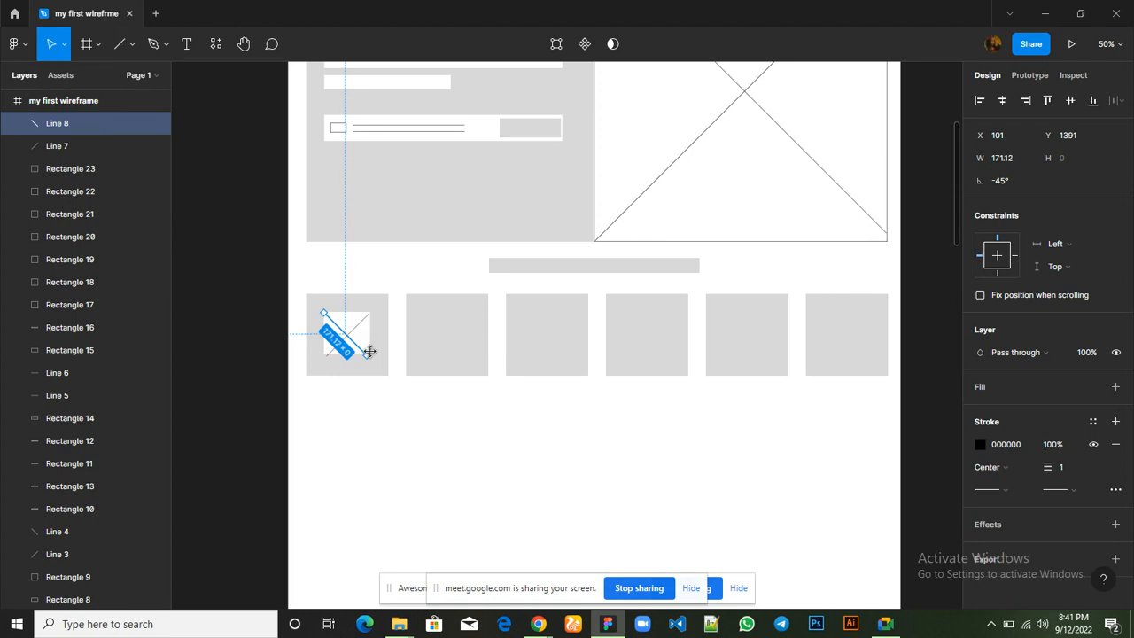
pyautogui.click(437, 443)
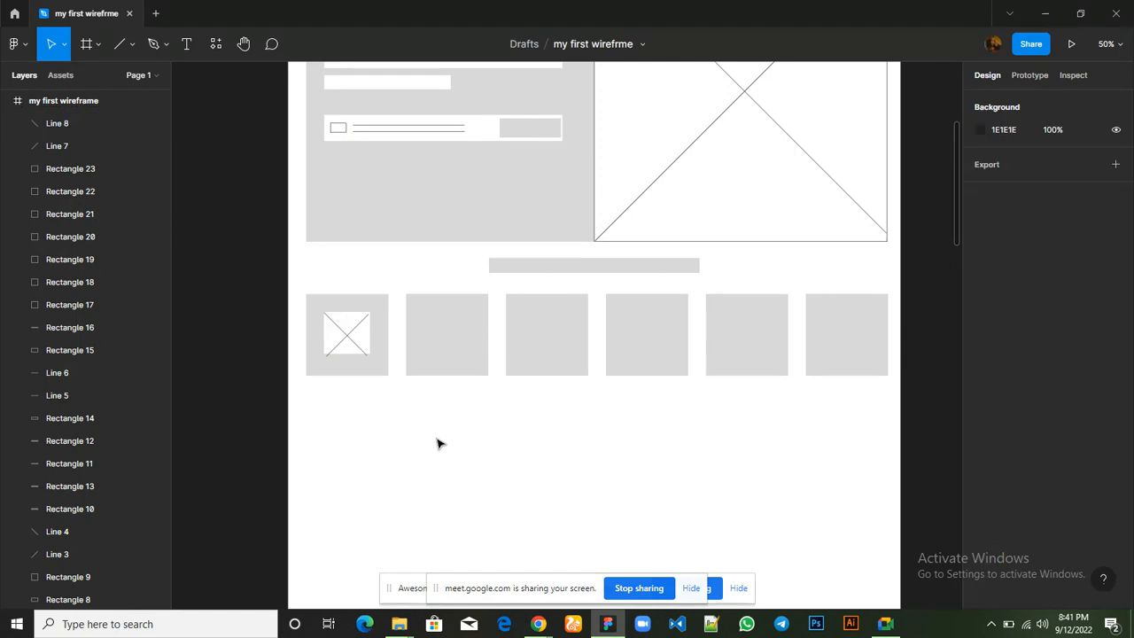
# Group the two diagonal lines with the white rectangle in the first card
pyautogui.click(351, 341)
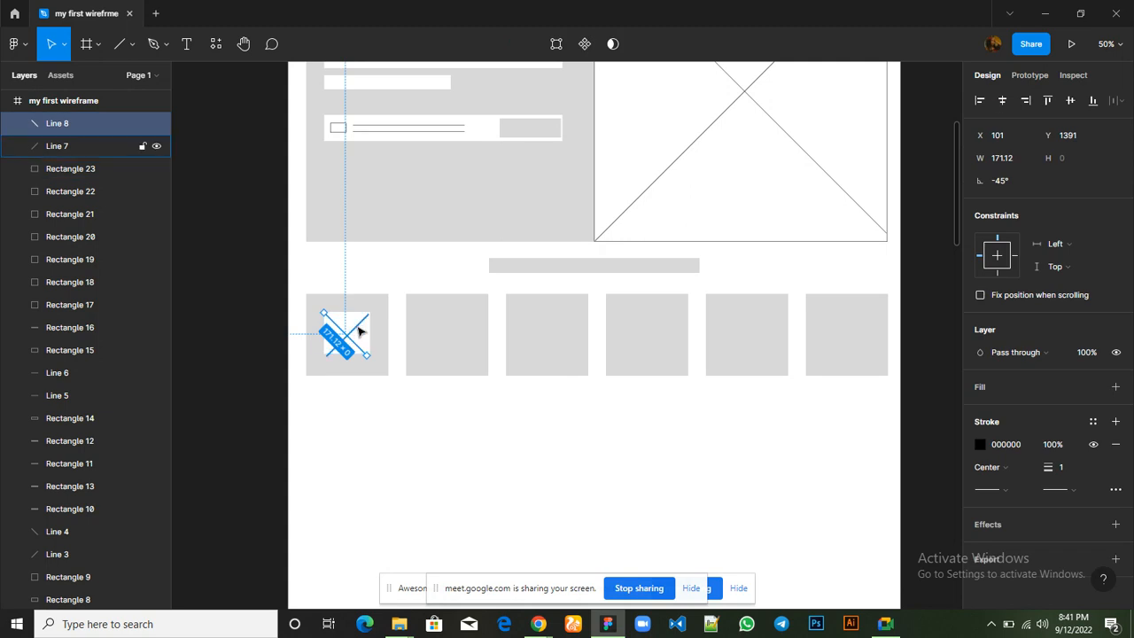
pyautogui.keyDown('shift'); pyautogui.click(358, 331); pyautogui.keyUp('shift')
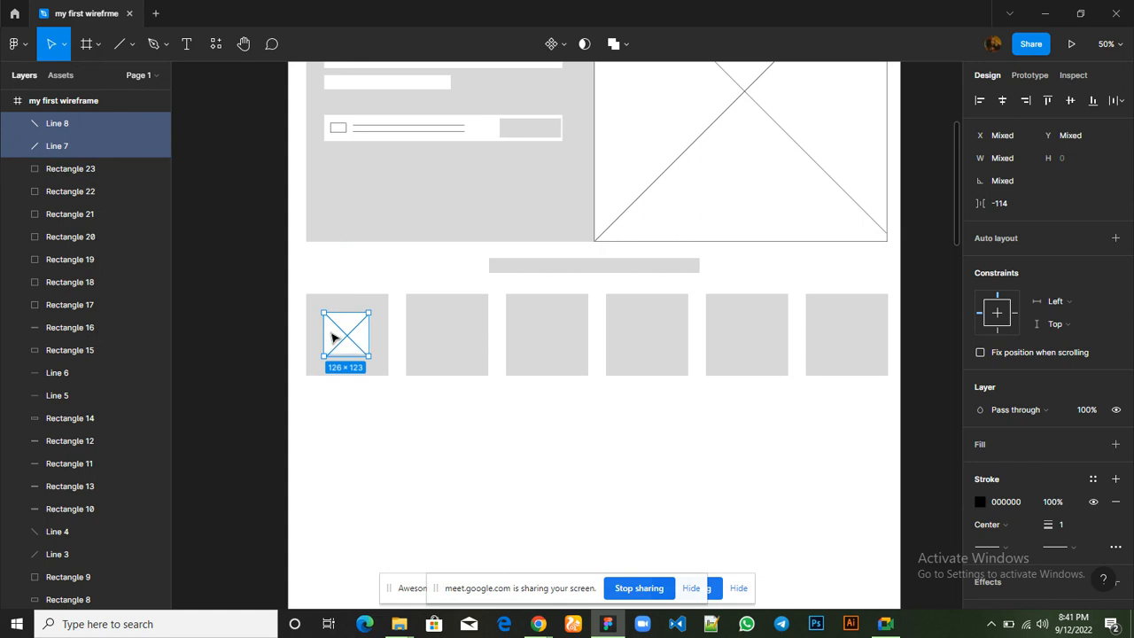
pyautogui.keyDown('shift'); pyautogui.click(333, 336); pyautogui.keyUp('shift')
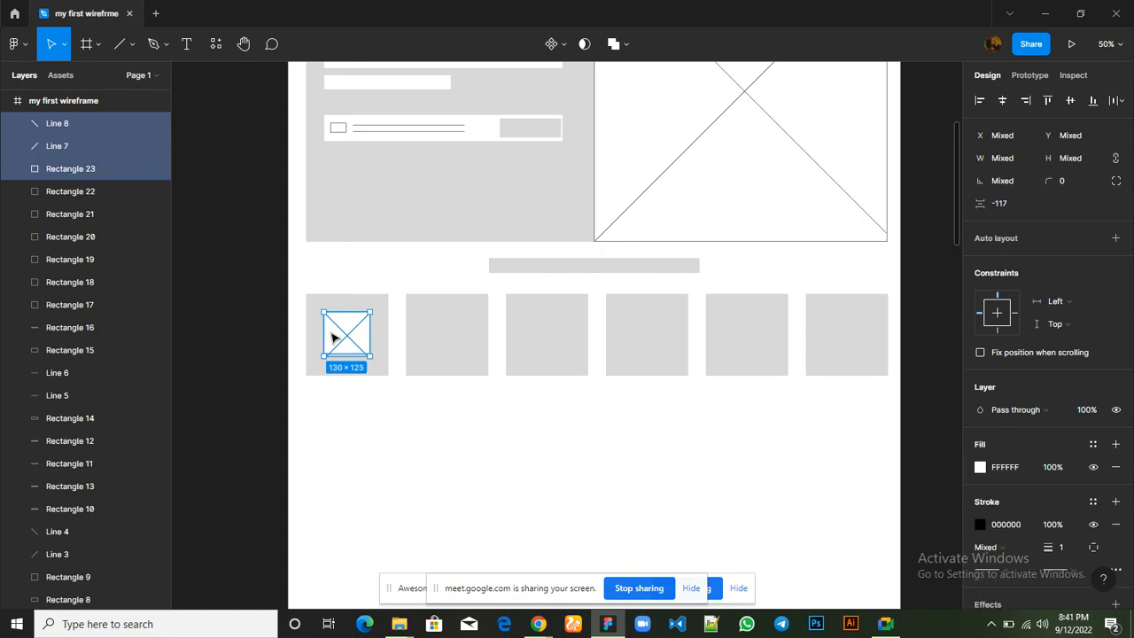
pyautogui.hotkey('ctrl', 'g')
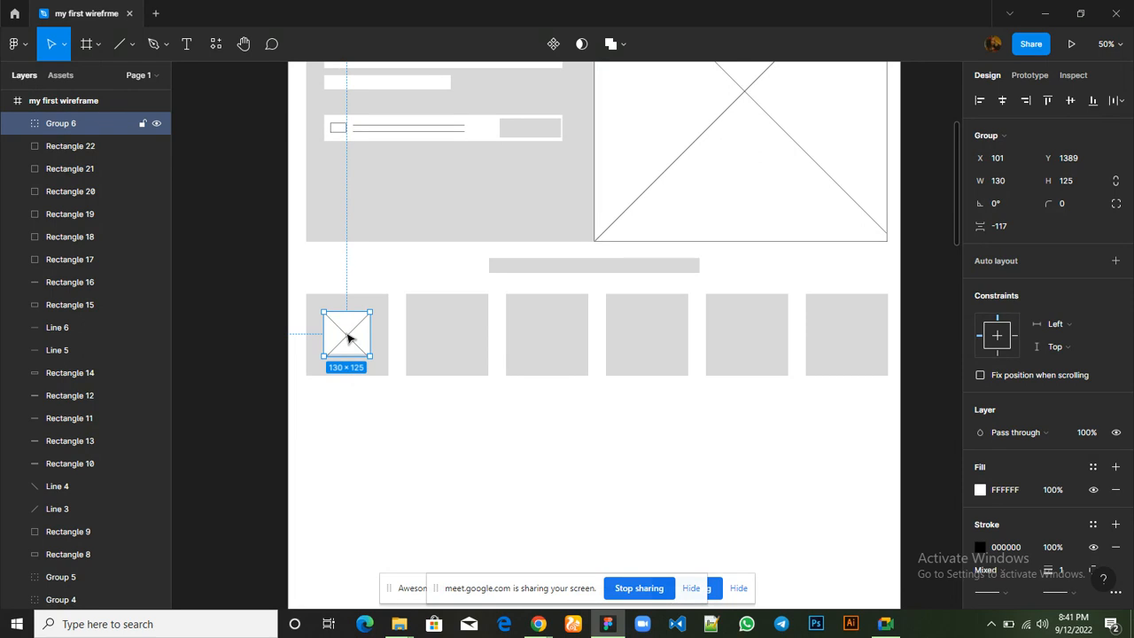
# Duplicate the image placeholder group into the second card at X 384, and repeat the duplication for the remaining four cards
pyautogui.hotkey('ctrl', 'd')
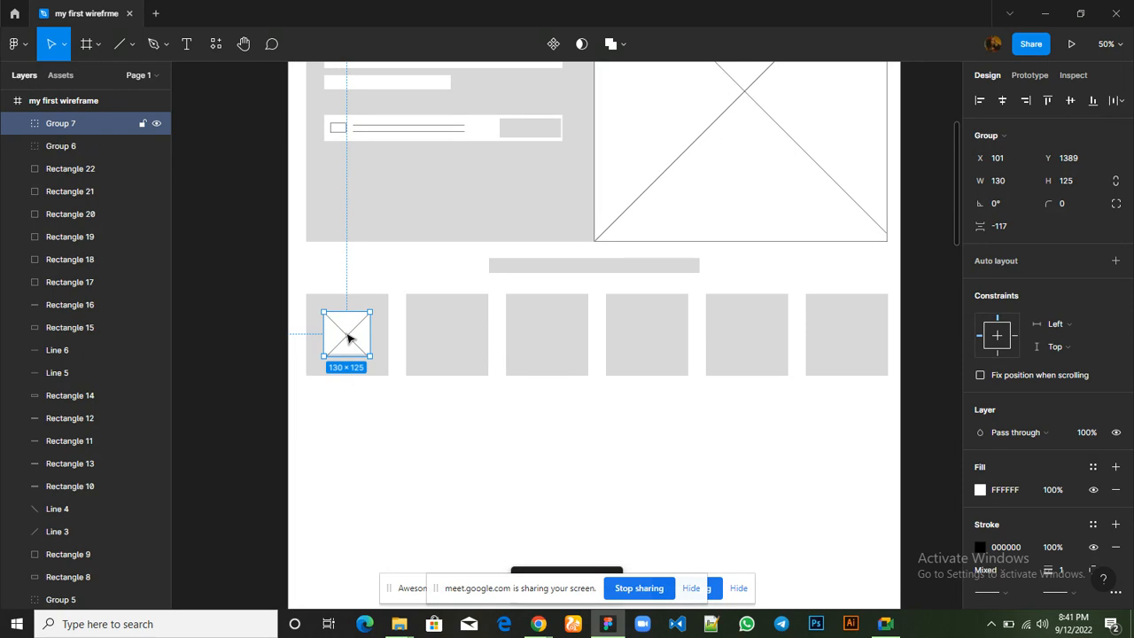
pyautogui.moveTo(348, 337); pyautogui.dragTo(448, 339)
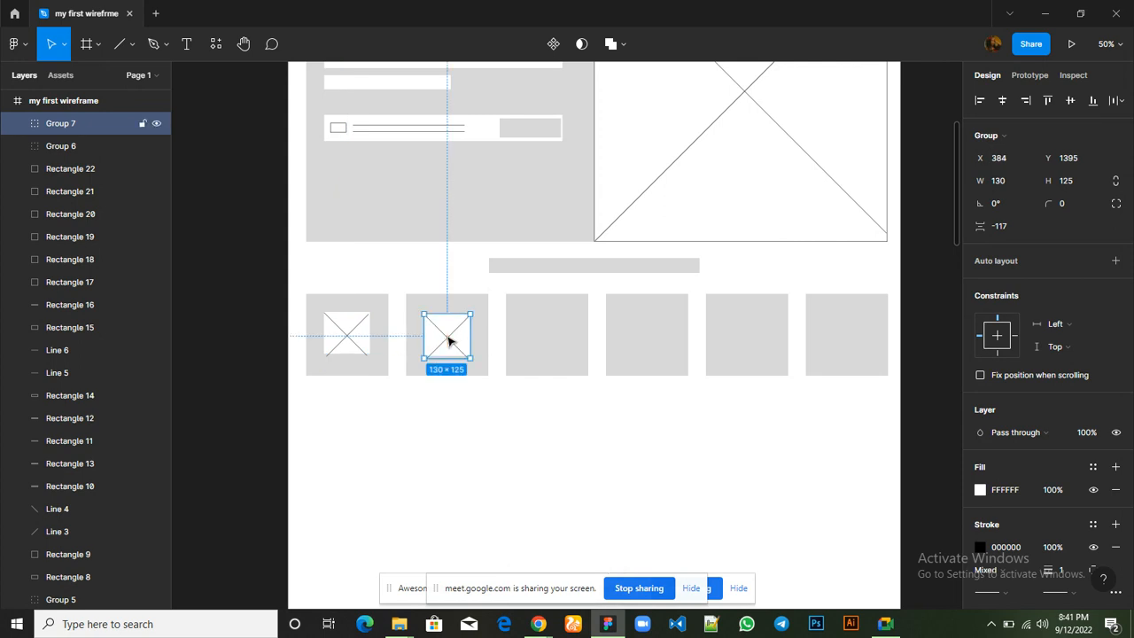
pyautogui.hotkey('ctrl', 'd')
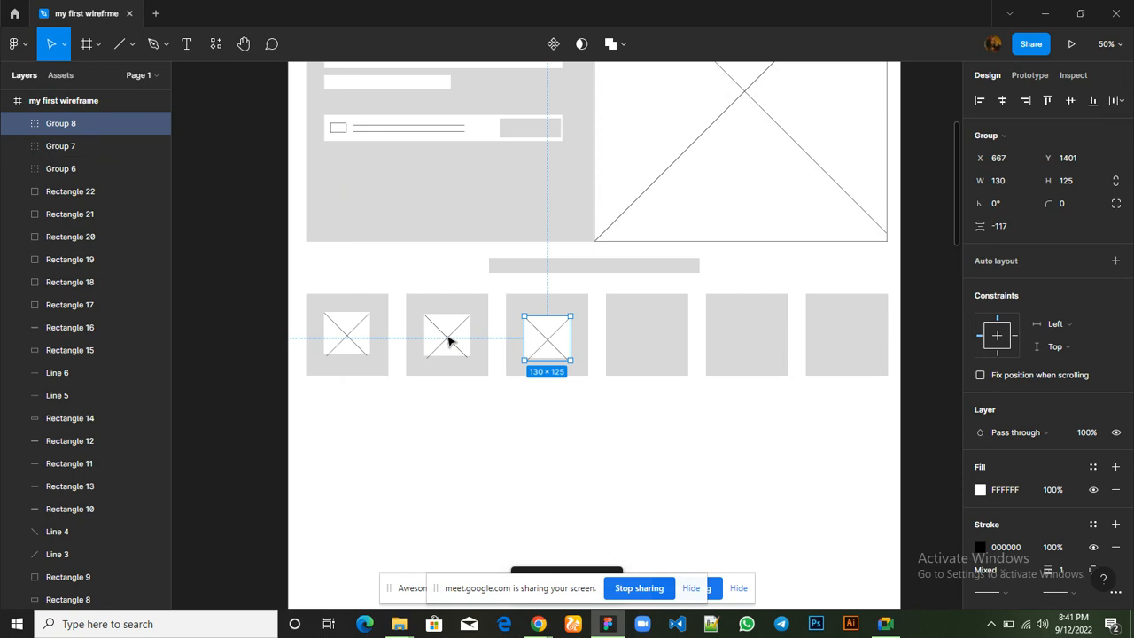
pyautogui.hotkey('ctrl', 'd')
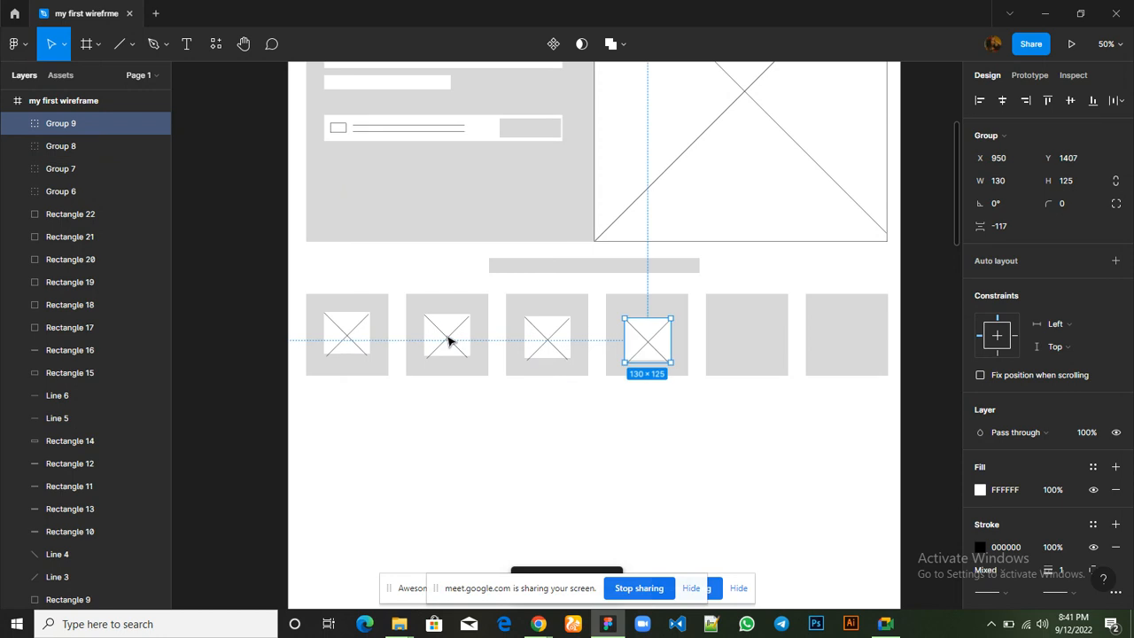
pyautogui.hotkey('ctrl', 'd')
pyautogui.hotkey('ctrl', 'd')
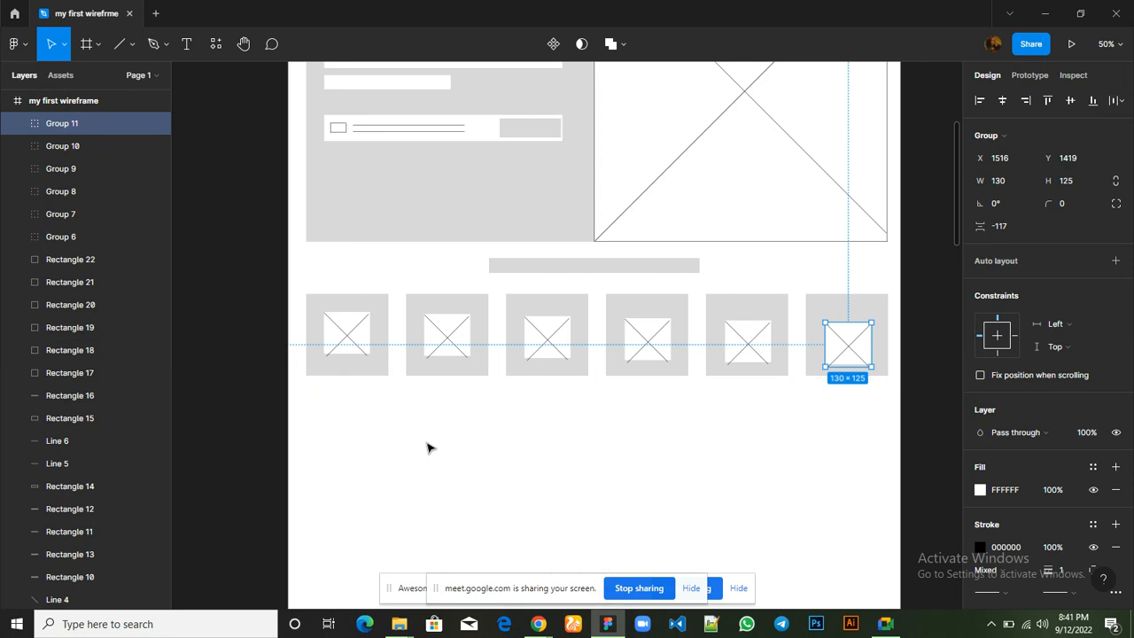
pyautogui.click(704, 466)
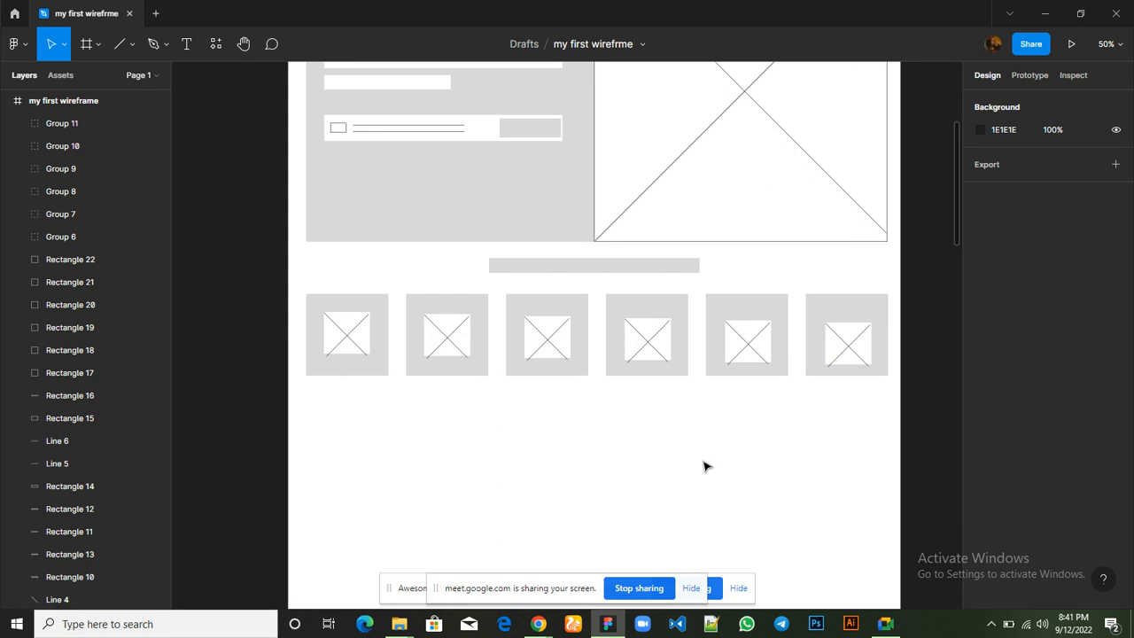
# Move the placeholders in the second to fifth cards up so they line up roughly with the first one
pyautogui.click(454, 348)
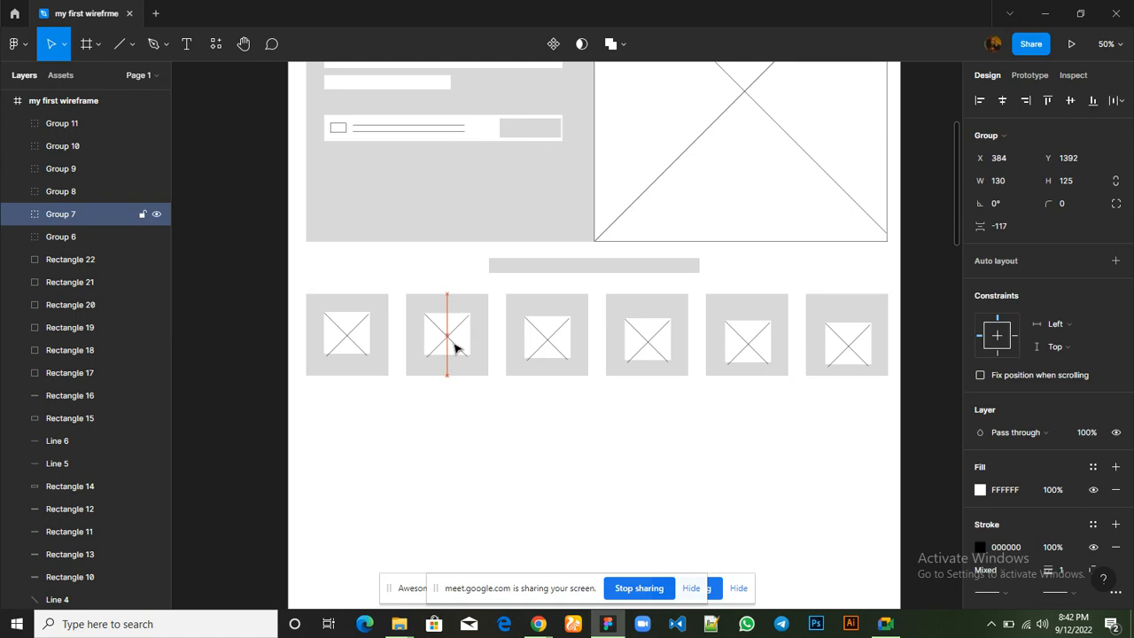
pyautogui.click(541, 348)
pyautogui.moveTo(542, 348); pyautogui.dragTo(540, 347)
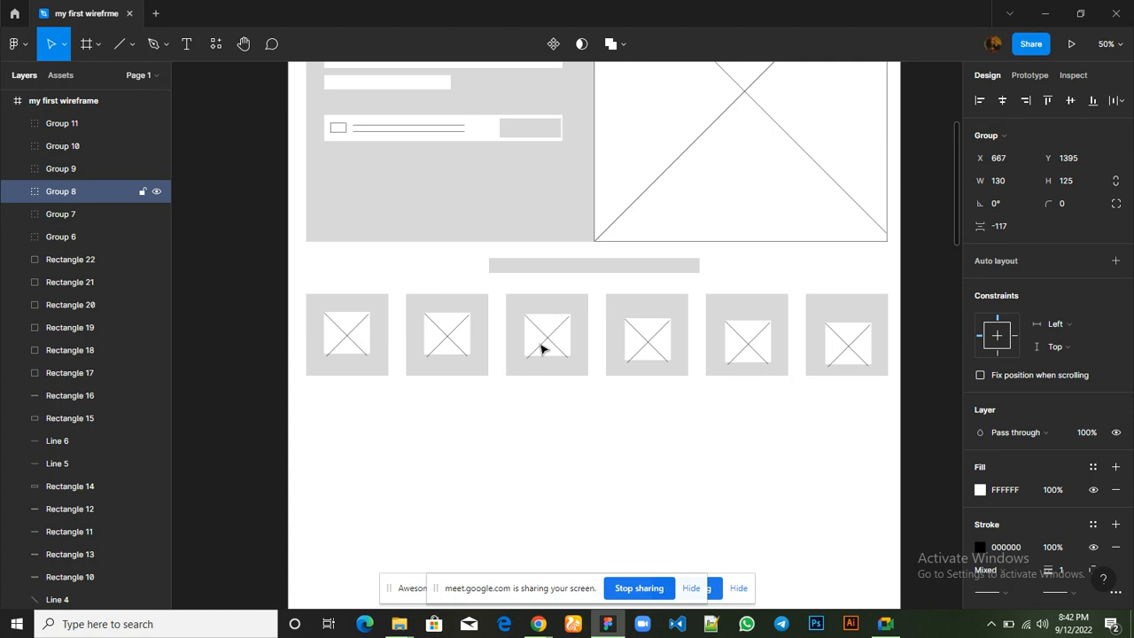
pyautogui.click(647, 352)
pyautogui.moveTo(646, 352); pyautogui.dragTo(647, 350)
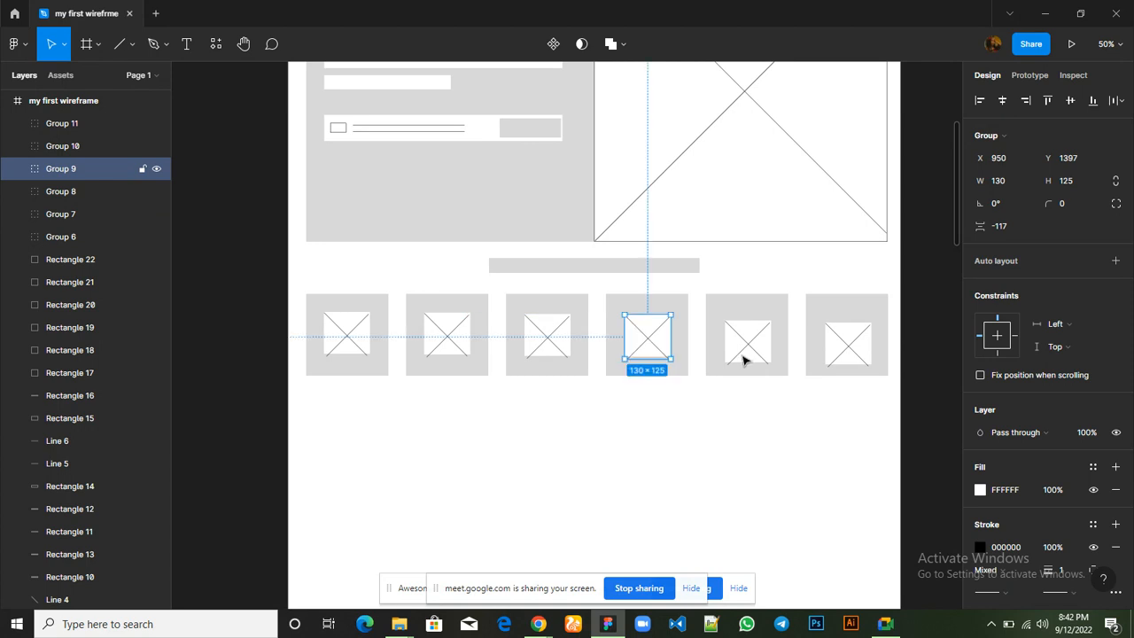
pyautogui.moveTo(762, 362); pyautogui.dragTo(759, 358)
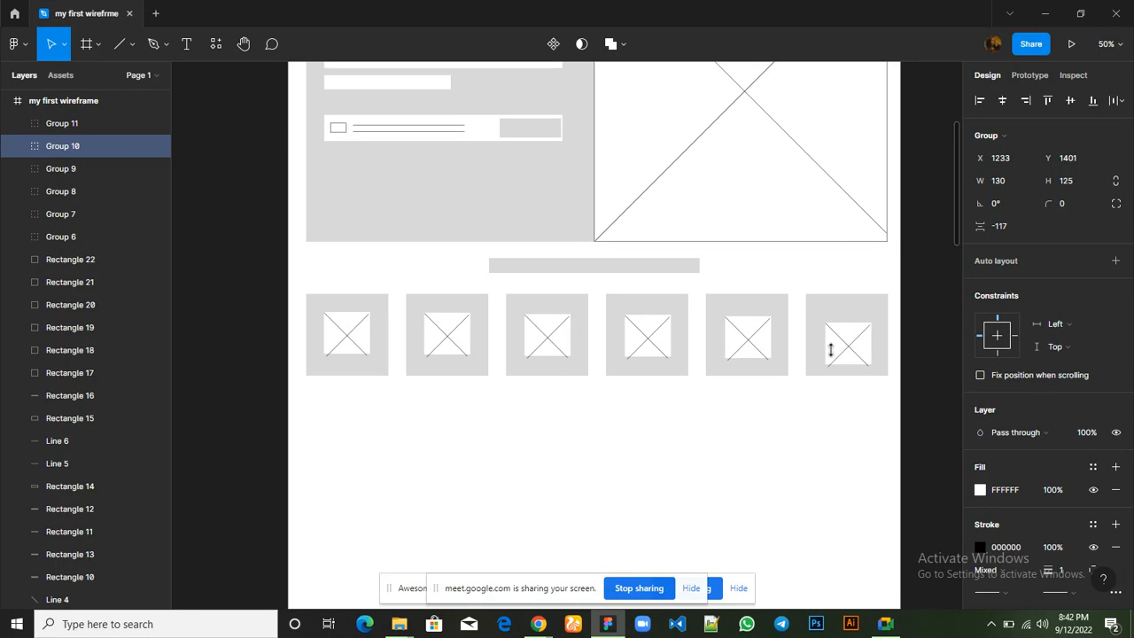
# Nudge the image placeholder in the last card up to Y 1393
pyautogui.moveTo(830, 350); pyautogui.dragTo(844, 358)
pyautogui.press('Up')
pyautogui.press('Up')
pyautogui.press('Up')
pyautogui.press('Up')
pyautogui.press('Up')
pyautogui.press('Up')
pyautogui.press('Up')
pyautogui.press('Up')
pyautogui.press('Up')
pyautogui.press('Up')
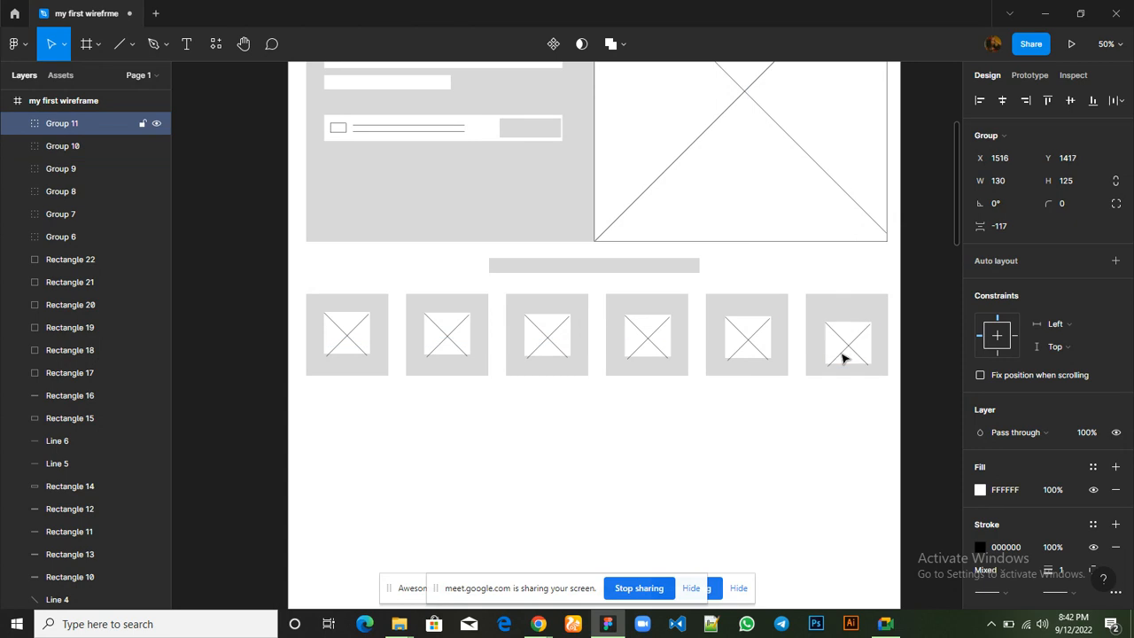
pyautogui.press('Up')
pyautogui.press('Up')
pyautogui.press('Up')
pyautogui.press('Up')
pyautogui.press('Up')
pyautogui.press('Up')
pyautogui.press('Up')
pyautogui.press('Up')
pyautogui.press('Up')
pyautogui.press('Up')
pyautogui.press('Up')
pyautogui.press('Up')
pyautogui.press('Up')
pyautogui.press('Up')
pyautogui.press('Up')
pyautogui.press('Up')
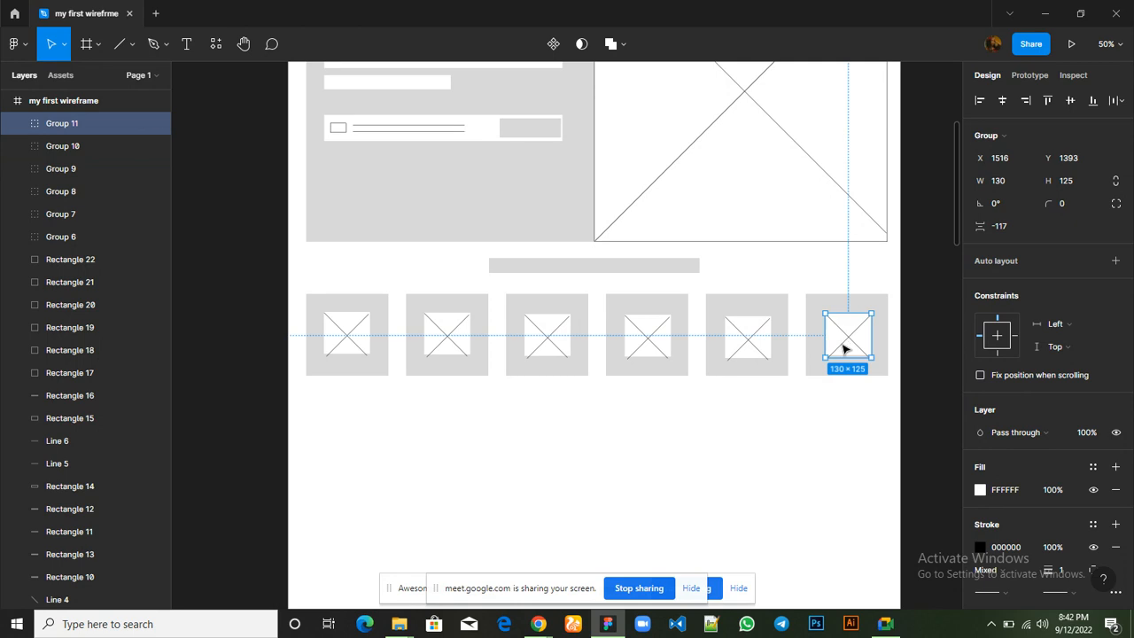
# Fine-tune the sixth card's placeholder position and raise the white rectangle inside the fifth card's placeholder to Y 1389
pyautogui.moveTo(842, 344); pyautogui.dragTo(844, 341)
pyautogui.click(762, 345)
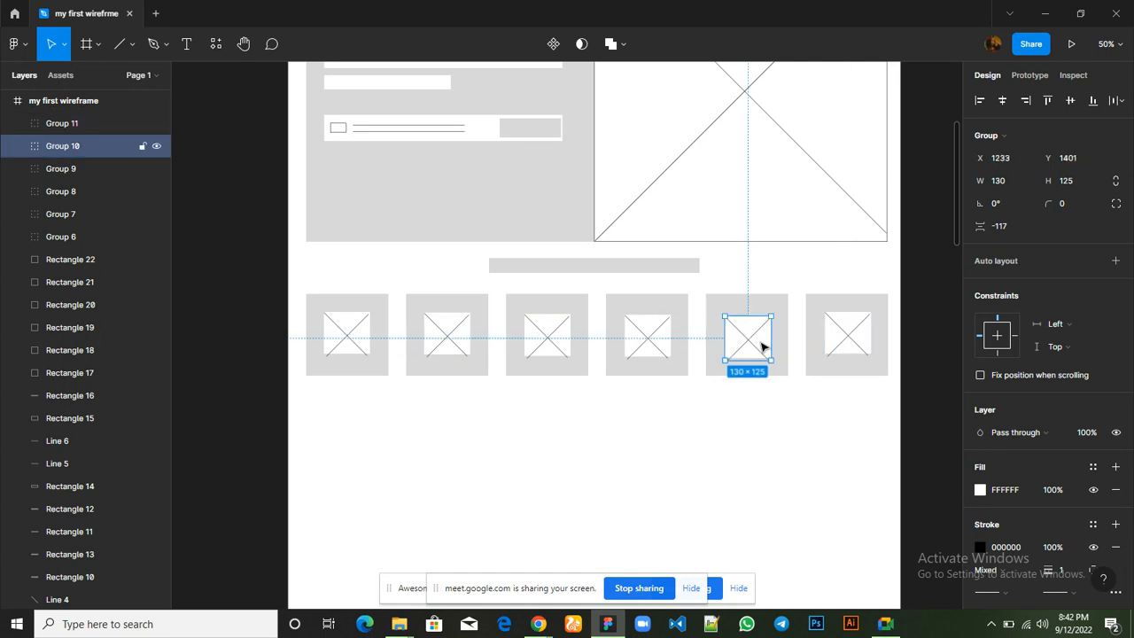
pyautogui.doubleClick(762, 344)
pyautogui.moveTo(762, 344); pyautogui.dragTo(762, 342)
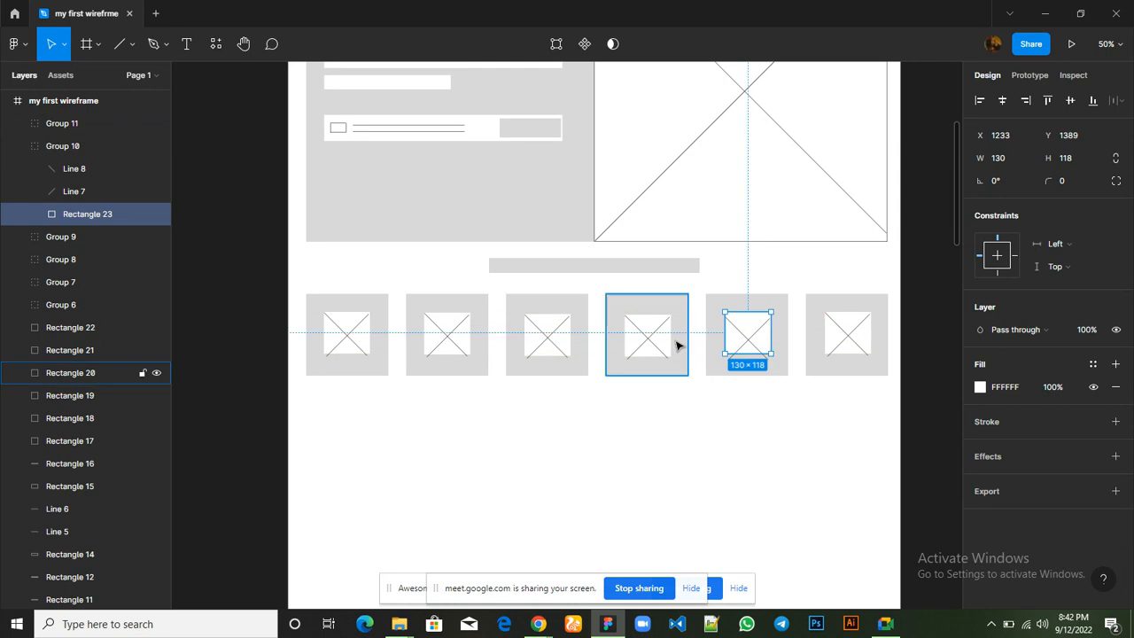
# Nudge the image placeholders in the fourth, third and second cards up in line with the first, placing the second card's at Y 1389
pyautogui.click(663, 346)
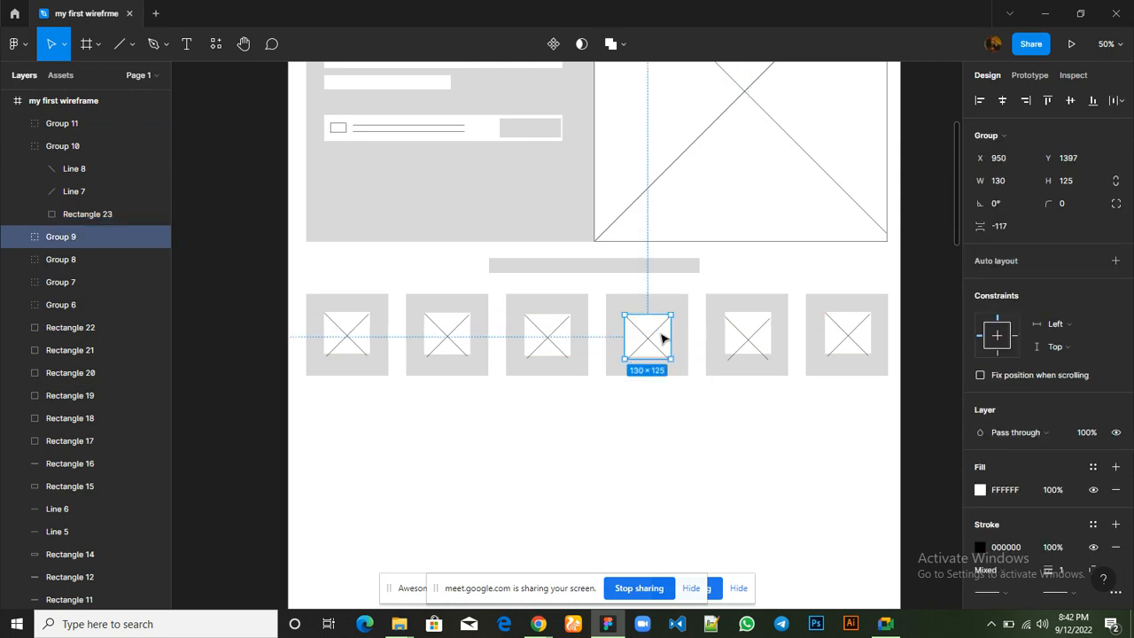
pyautogui.moveTo(663, 345); pyautogui.dragTo(663, 344)
pyautogui.click(557, 346)
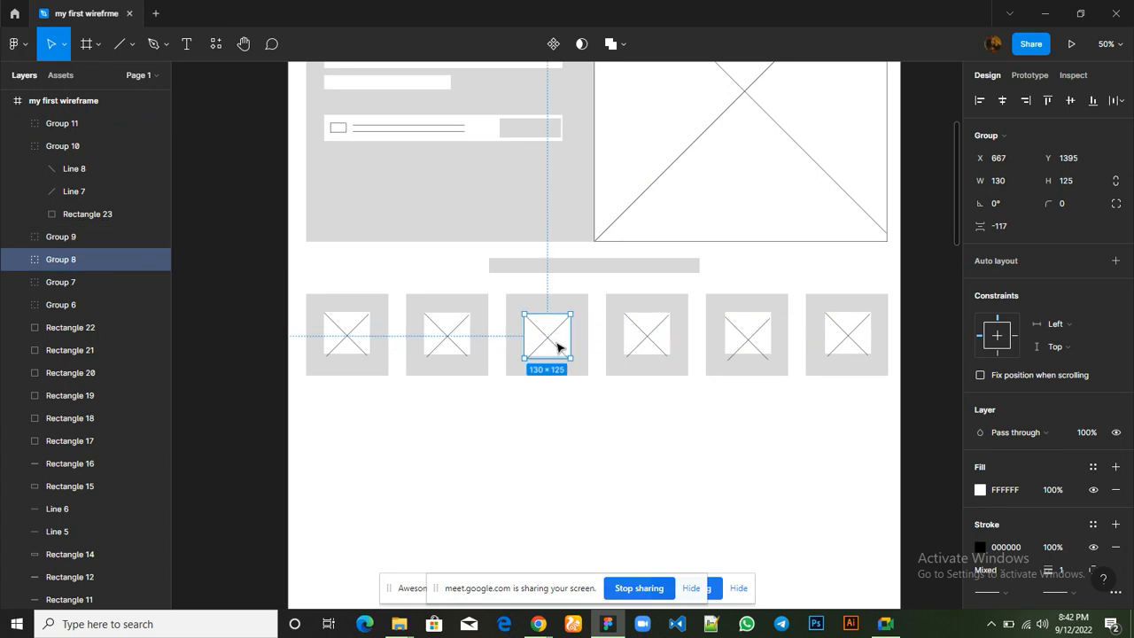
pyautogui.moveTo(558, 346); pyautogui.dragTo(558, 347)
pyautogui.click(459, 348)
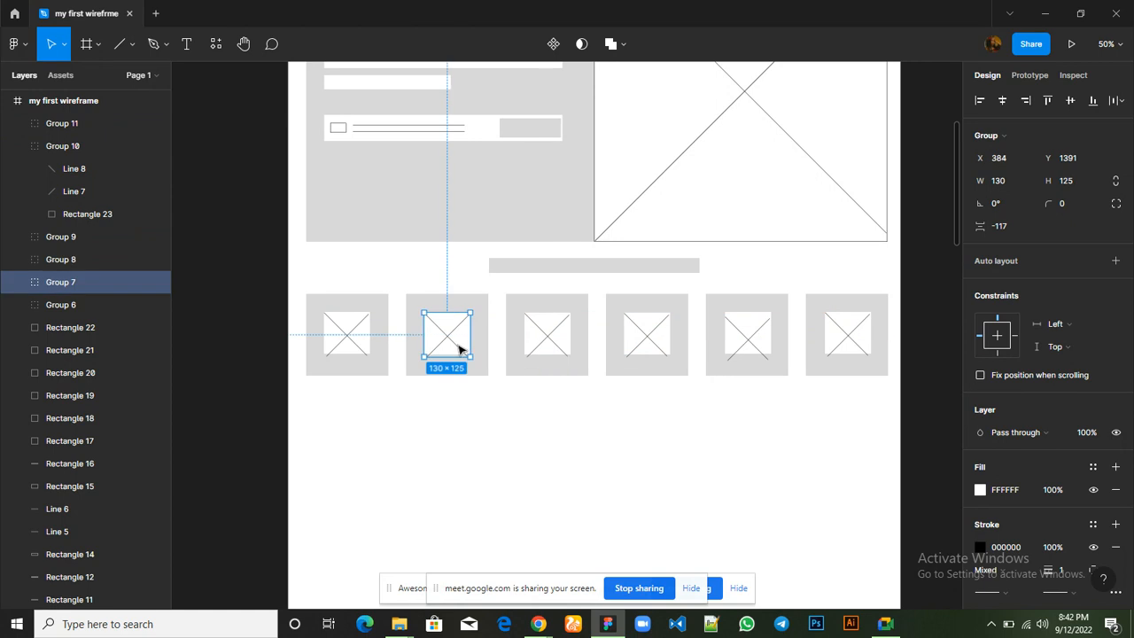
pyautogui.moveTo(459, 348); pyautogui.dragTo(459, 348)
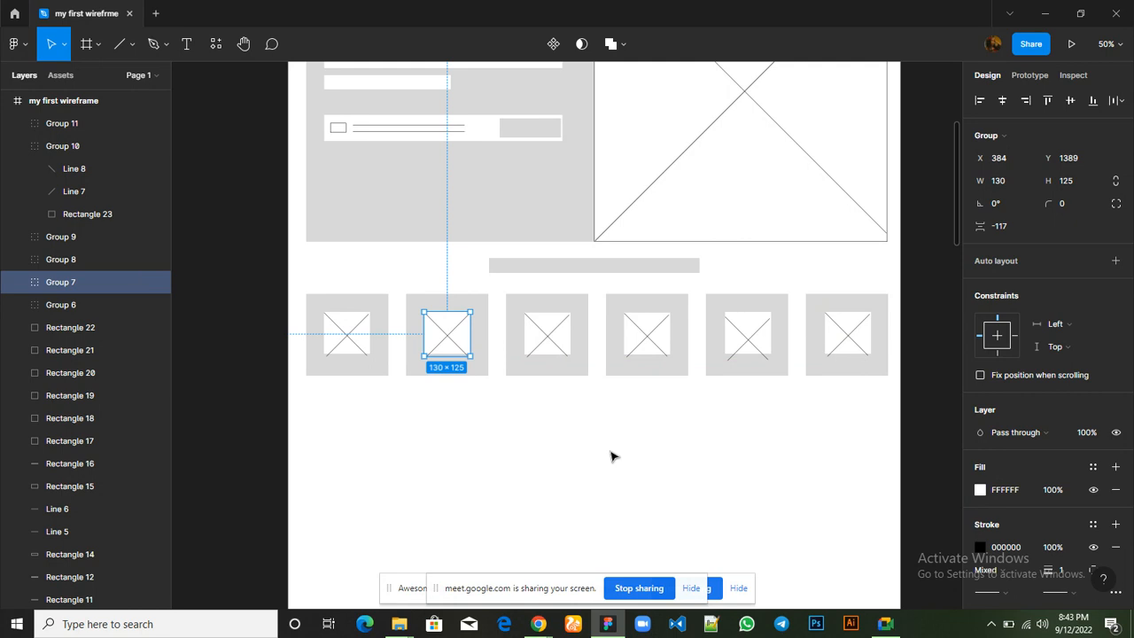
pyautogui.click(612, 456)
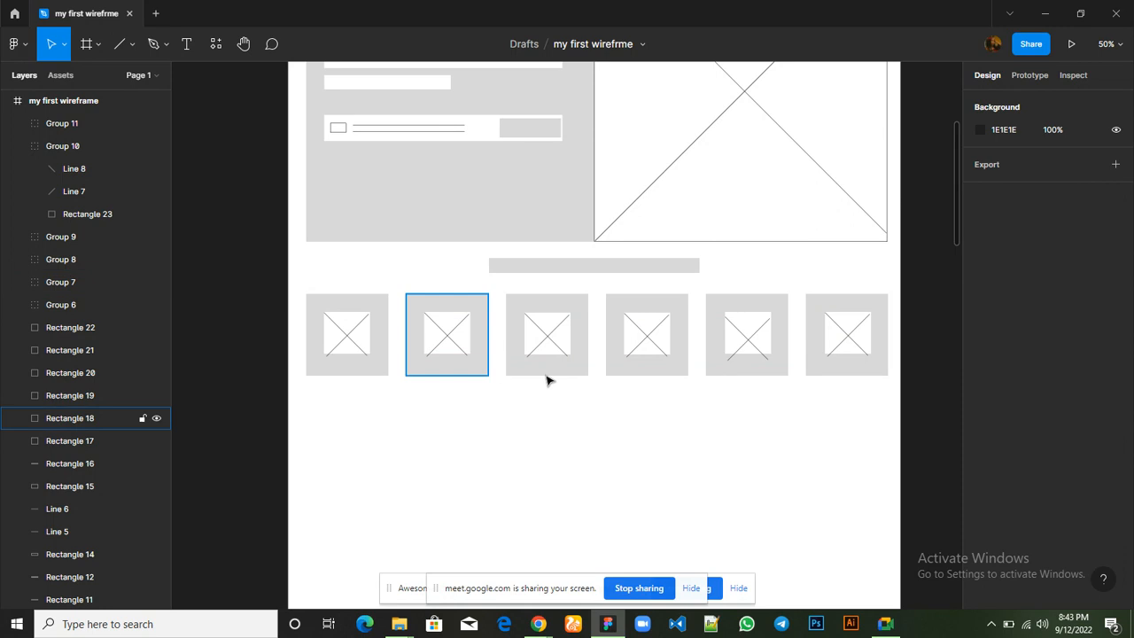
pyautogui.click(394, 135)
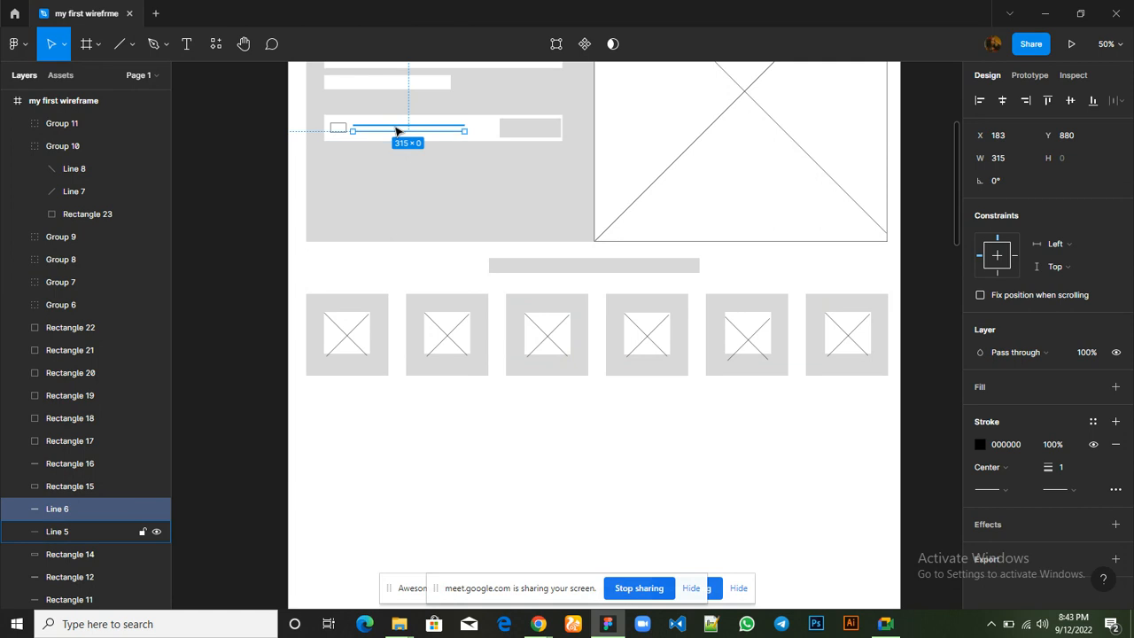
pyautogui.keyDown('shift'); pyautogui.click(396, 131); pyautogui.keyUp('shift')
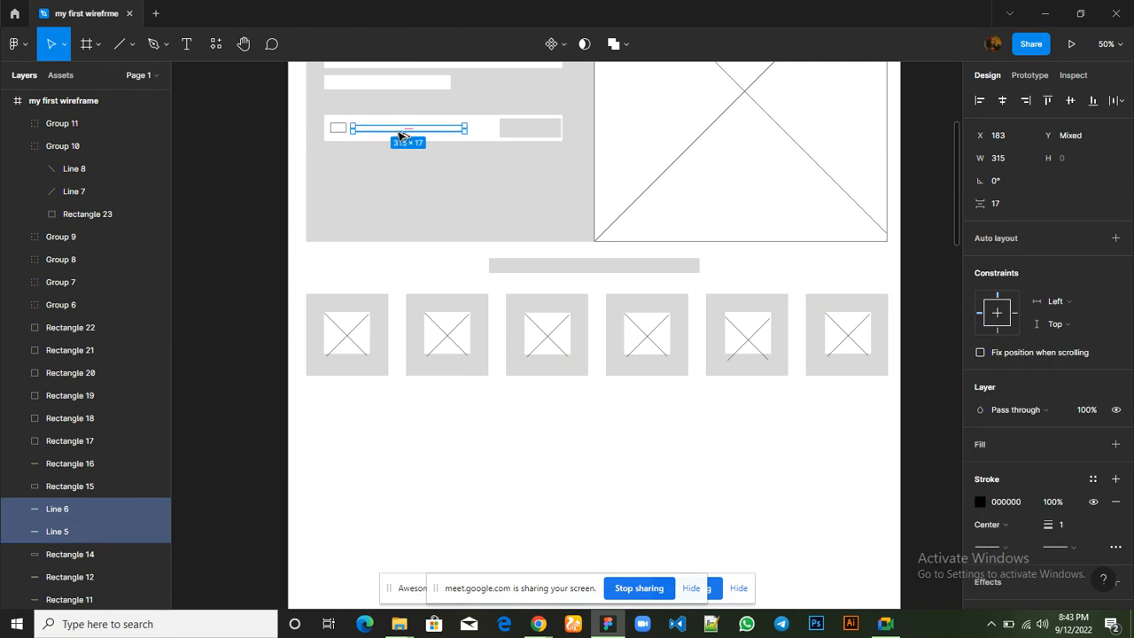
pyautogui.moveTo(382, 339); pyautogui.dragTo(364, 371)
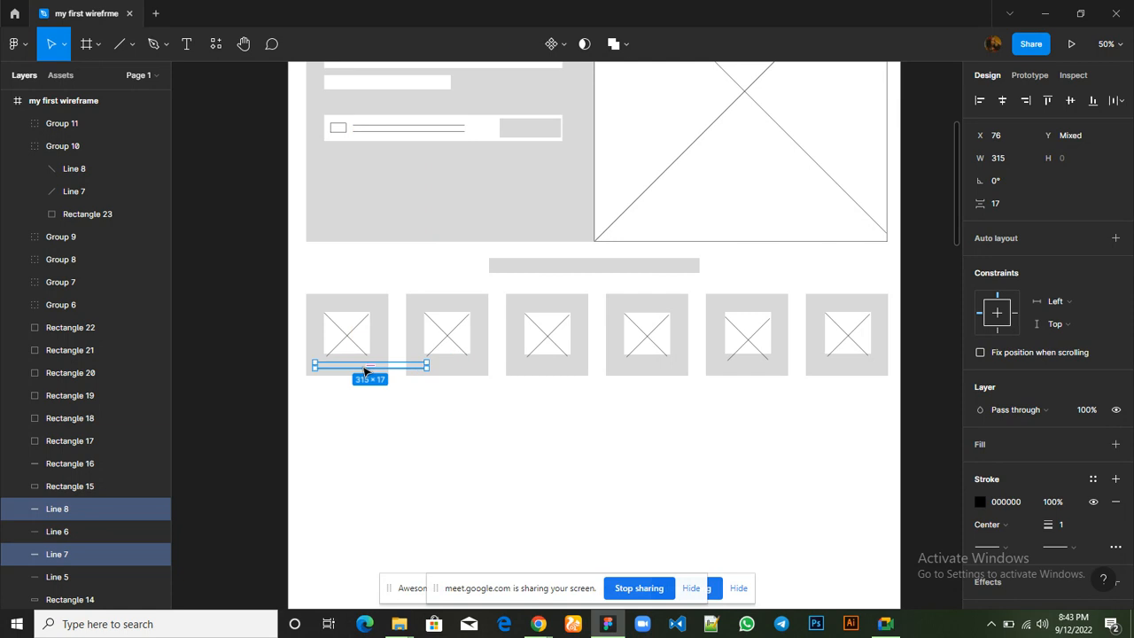
pyautogui.press('Delete')
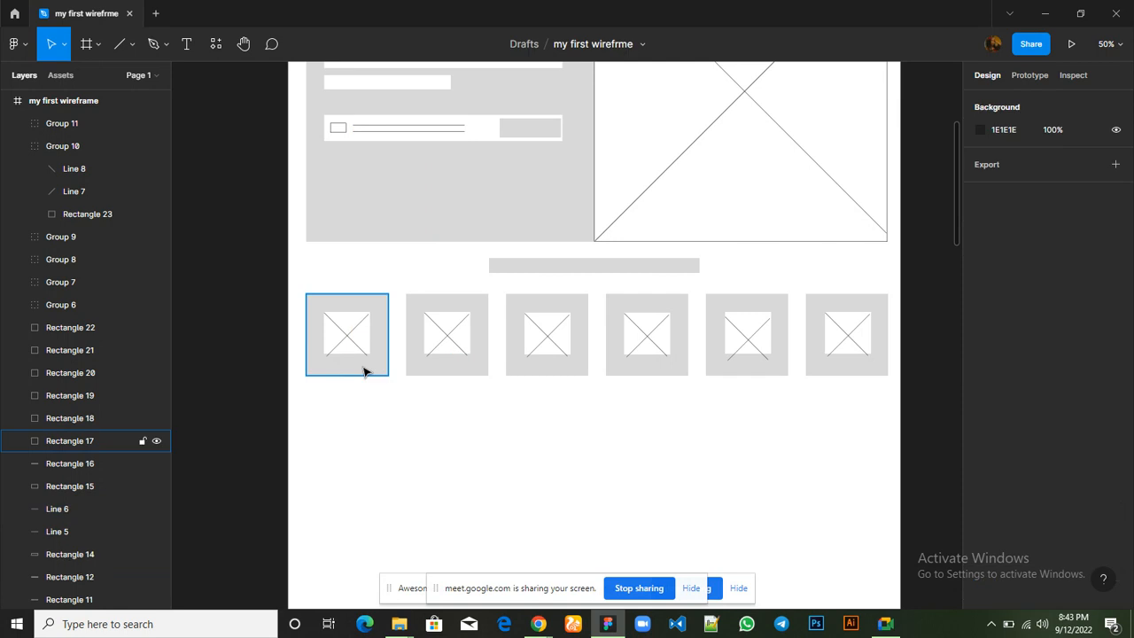
# Draw a horizontal line about 128 wide below the first card's placeholder at Y 1533, and place a duplicate beneath it at Y 1543
pyautogui.click(118, 44)
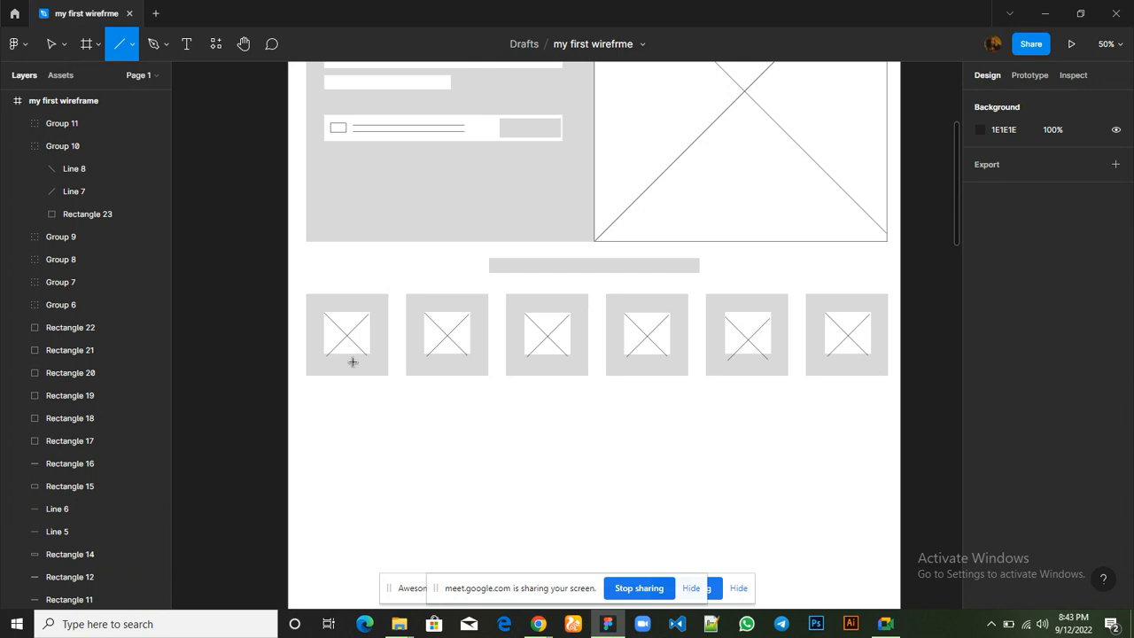
pyautogui.moveTo(362, 361); pyautogui.dragTo(369, 363)
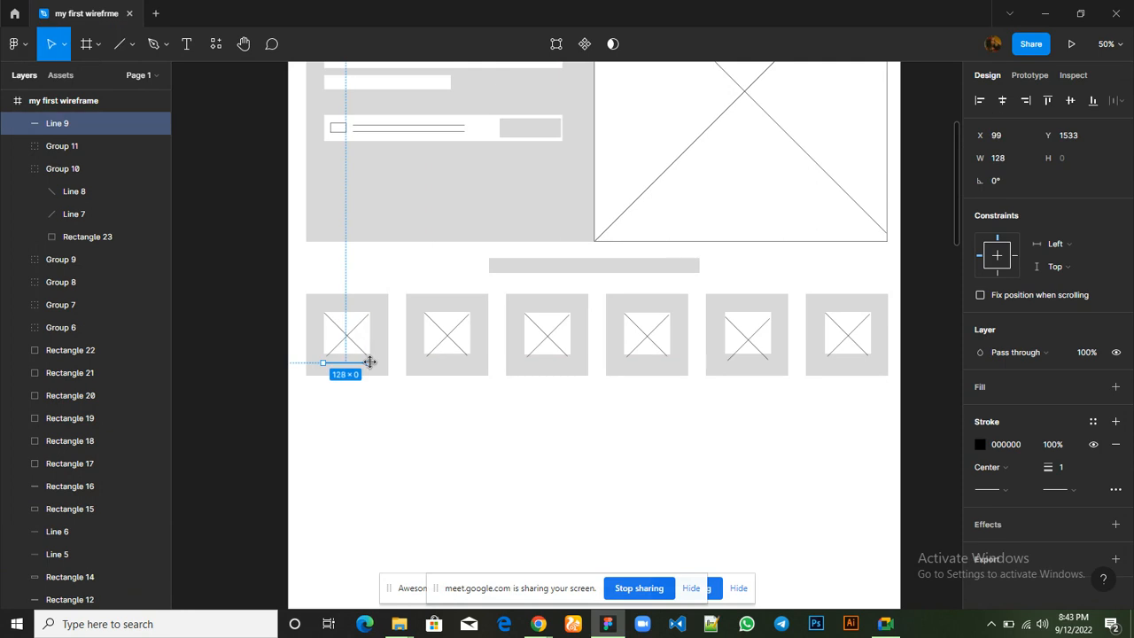
pyautogui.hotkey('ctrl', 'd')
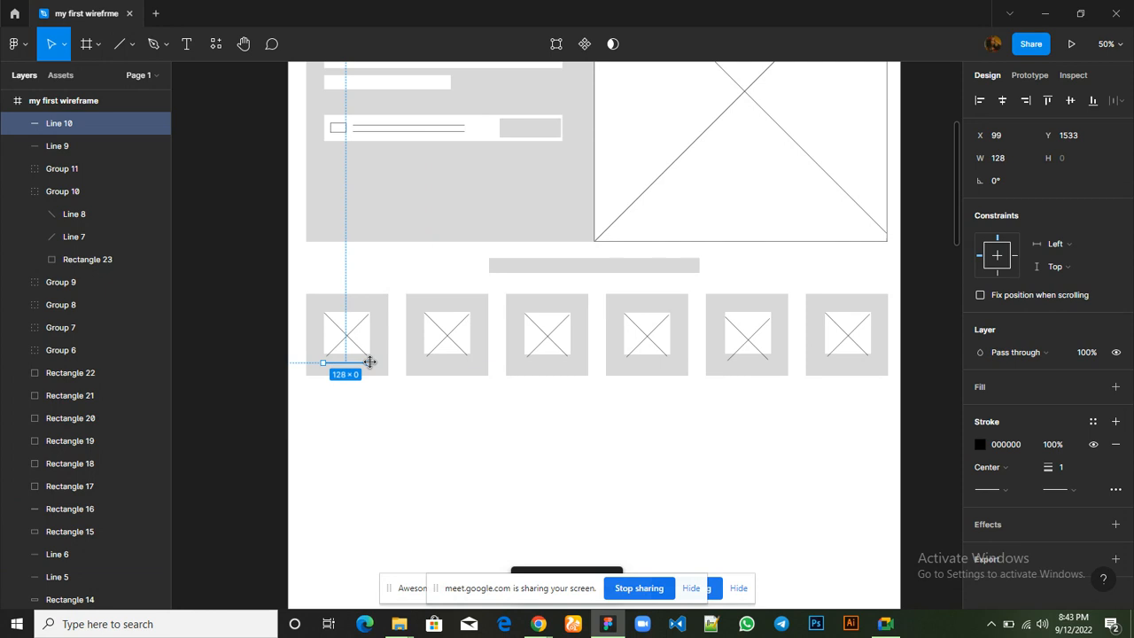
pyautogui.press('Down')
pyautogui.press('Down')
pyautogui.press('Down')
pyautogui.press('Down')
pyautogui.press('Down')
pyautogui.press('Down')
pyautogui.press('Down')
pyautogui.press('Down')
pyautogui.press('Down')
pyautogui.press('Down')
pyautogui.press('Down')
pyautogui.press('Down')
pyautogui.press('Down')
pyautogui.press('Down')
pyautogui.press('Down')
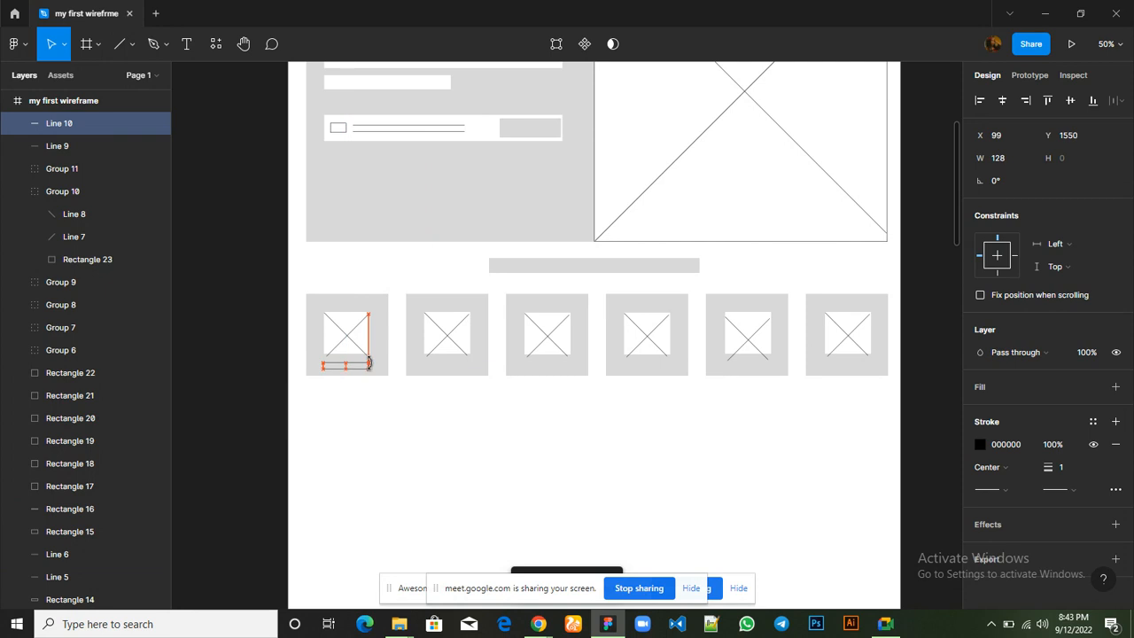
pyautogui.press('Up')
pyautogui.press('Up')
pyautogui.press('Up')
pyautogui.press('Up')
pyautogui.press('Up')
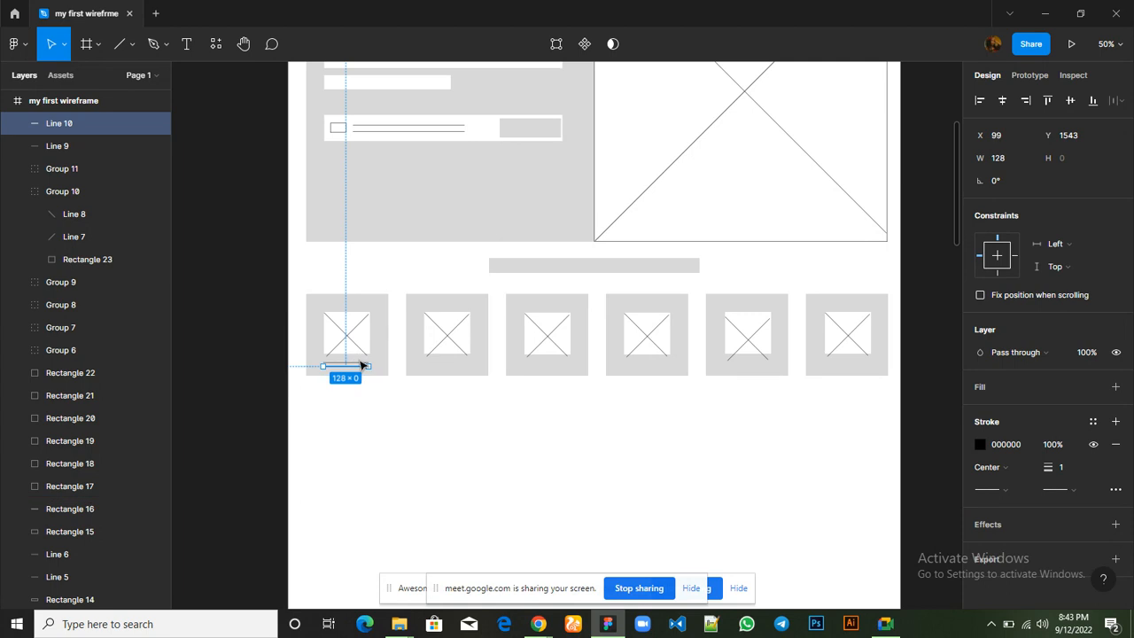
# Group the first card's two text lines and duplicate the group into the other five cards, starting with the second card at X 384
pyautogui.keyDown('shift'); pyautogui.click(360, 366); pyautogui.keyUp('shift')
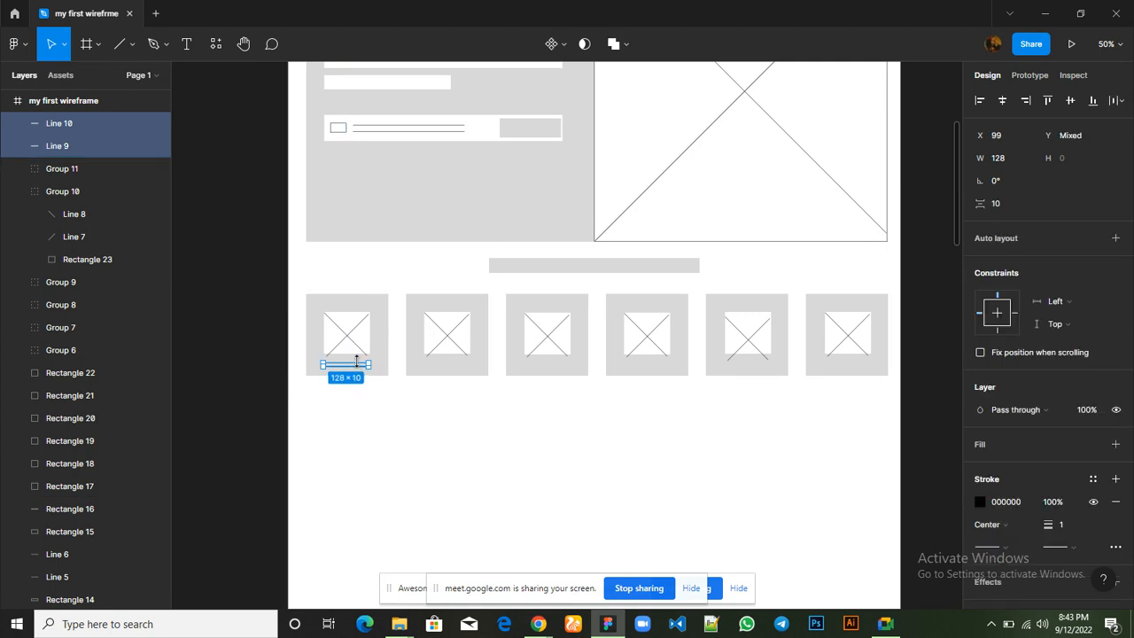
pyautogui.hotkey('ctrl', 'g')
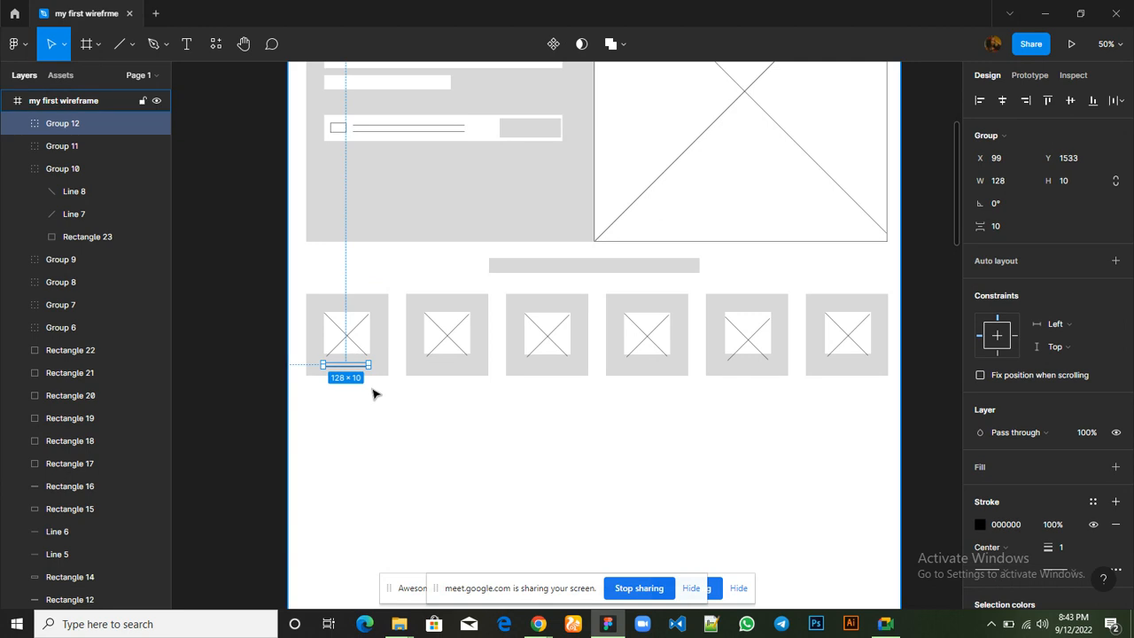
pyautogui.hotkey('ctrl', 'd')
pyautogui.moveTo(354, 369); pyautogui.dragTo(453, 371)
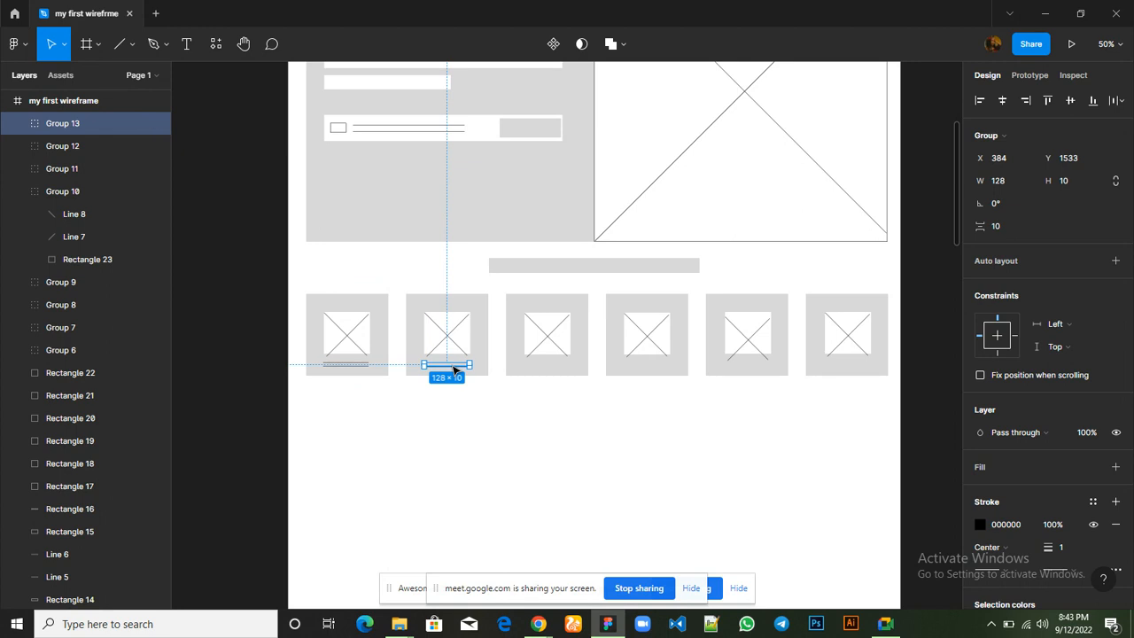
pyautogui.hotkey('ctrl', 'd')
pyautogui.hotkey('ctrl', 'd')
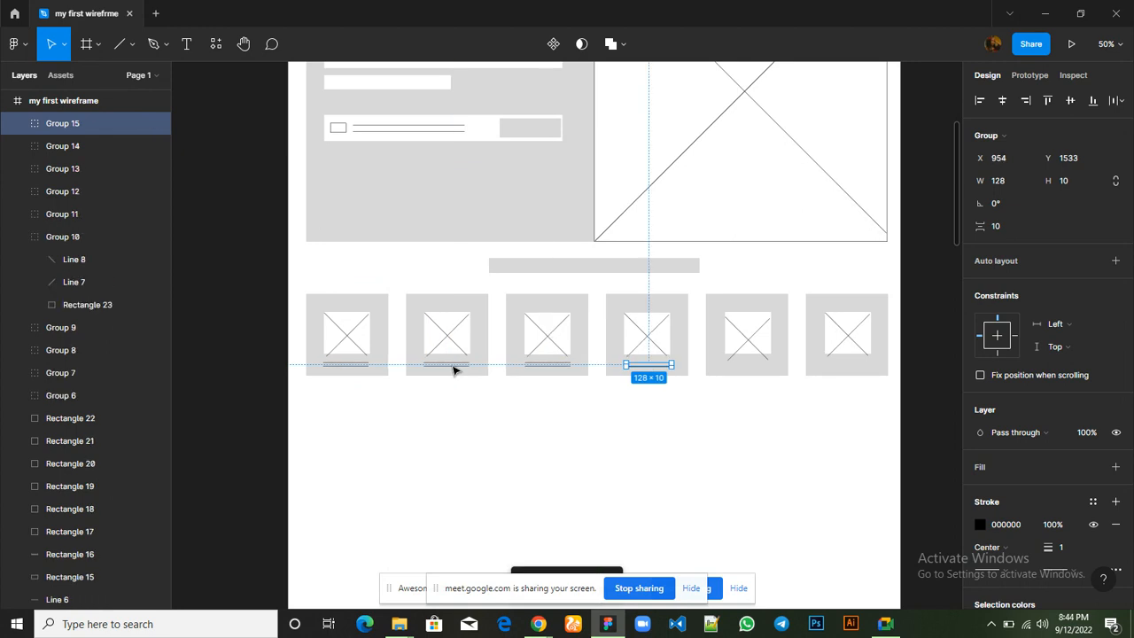
pyautogui.hotkey('ctrl', 'd')
pyautogui.hotkey('ctrl', 'd')
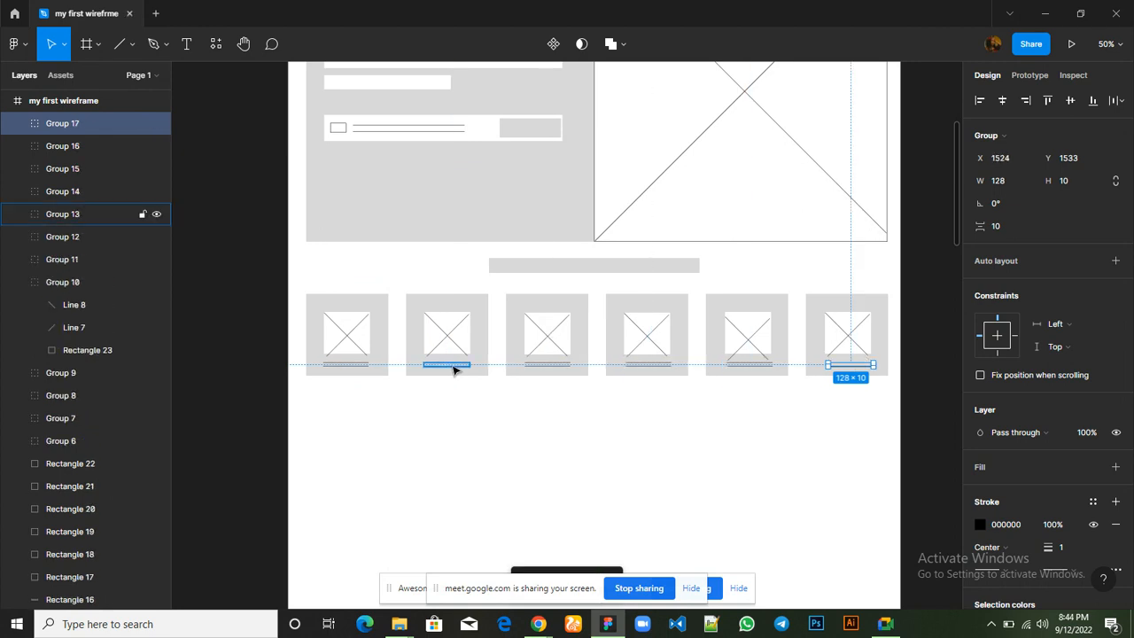
pyautogui.click(501, 458)
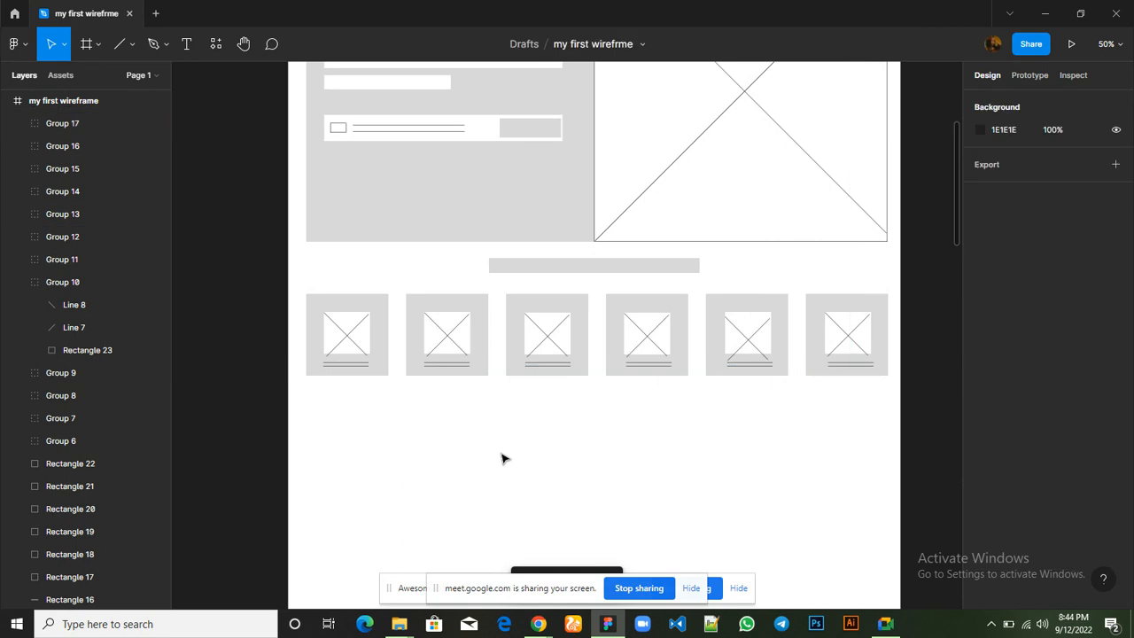
# Nudge the text-line groups in the sixth, fifth and fourth cards slightly left under their placeholders, placing the fourth card's at X 951
pyautogui.scroll(-4, 502, 458)
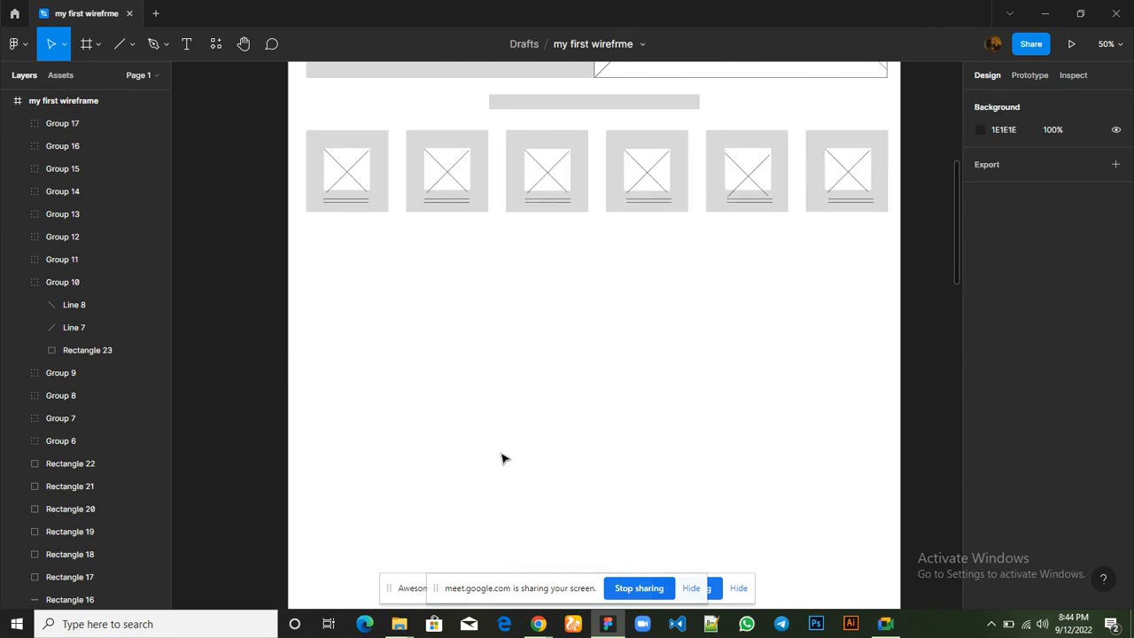
pyautogui.click(855, 205)
pyautogui.press('Left')
pyautogui.press('Left')
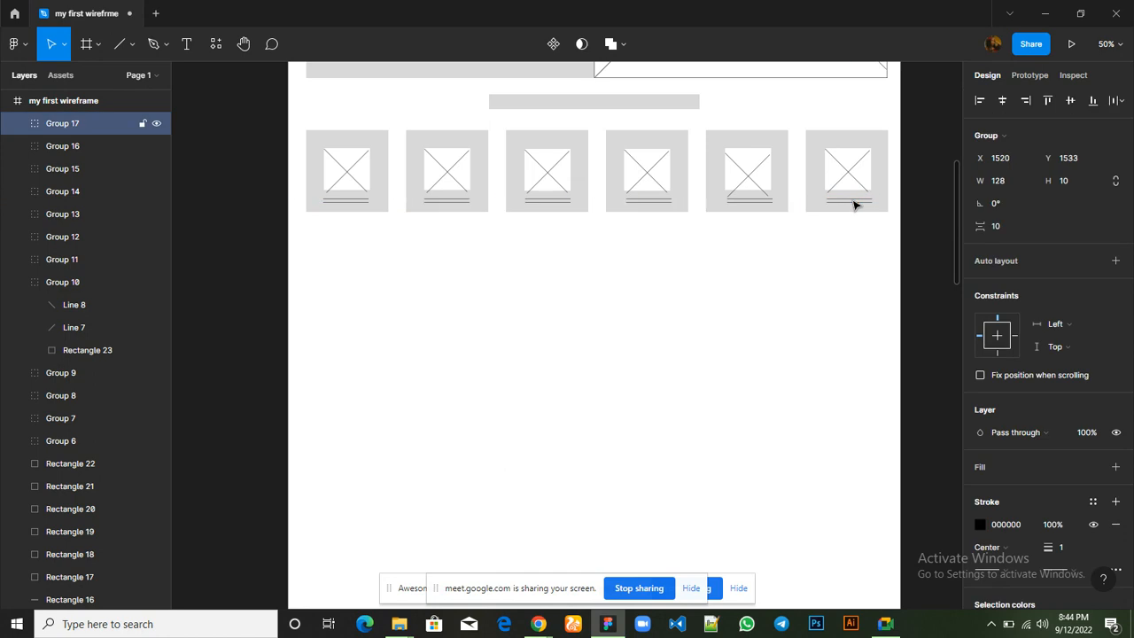
pyautogui.press('Left')
pyautogui.click(767, 203)
pyautogui.press('Left')
pyautogui.press('Left')
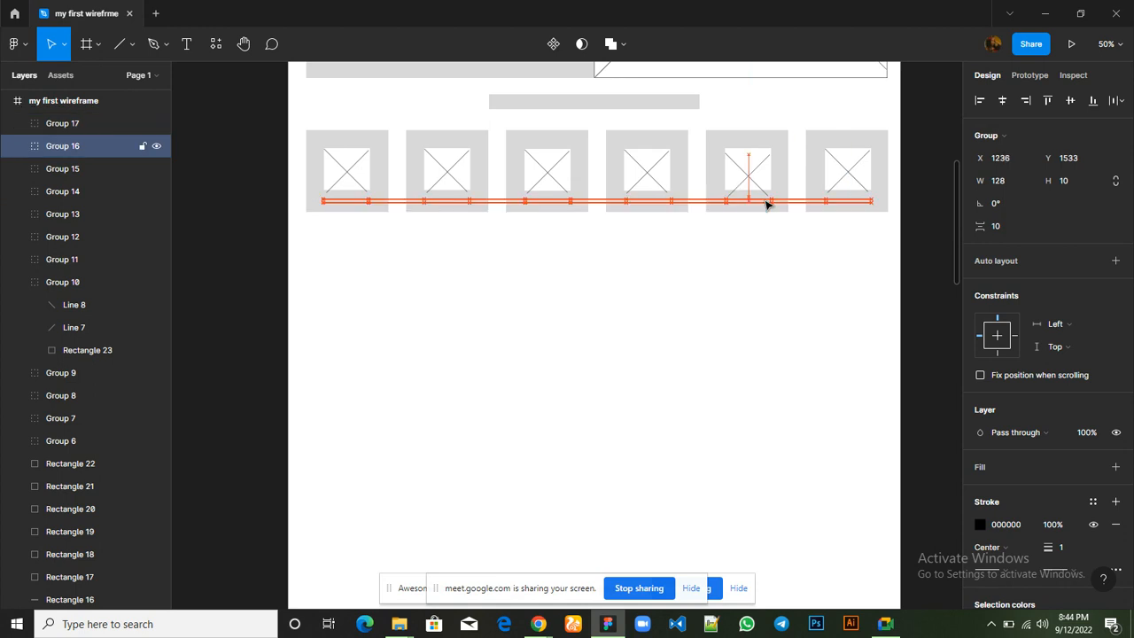
pyautogui.click(663, 202)
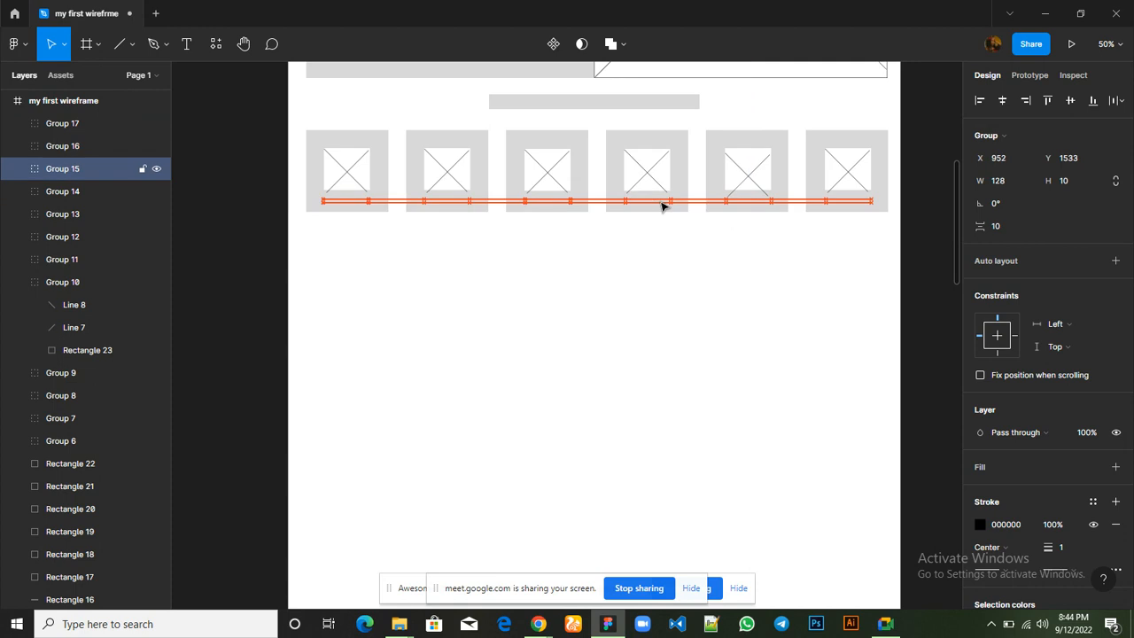
pyautogui.press('Left')
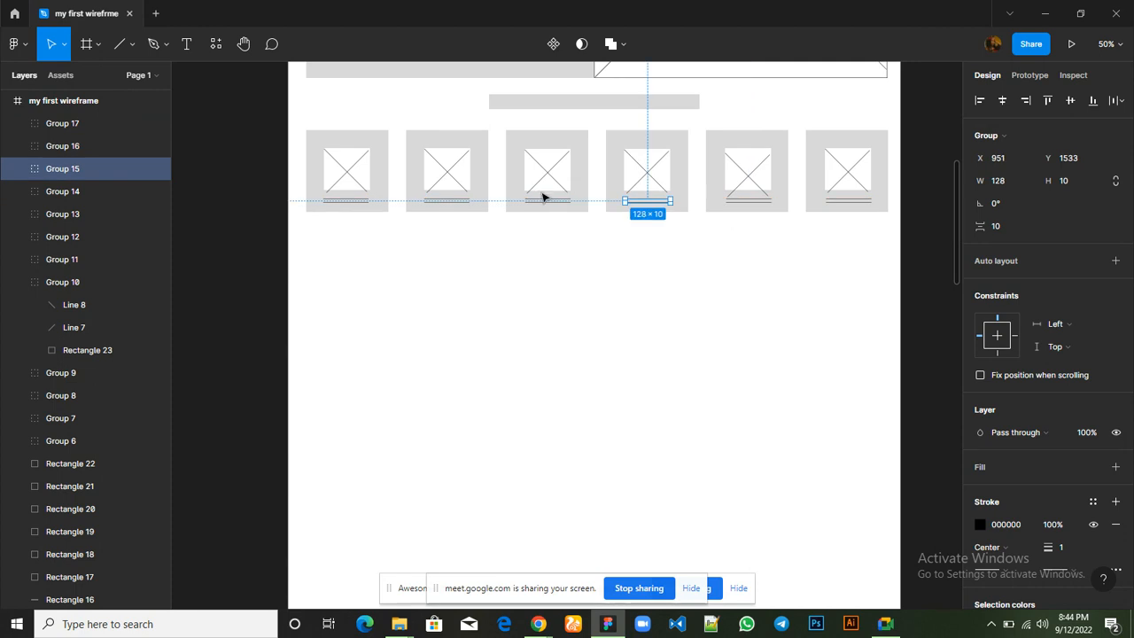
# Move the diagonal line at -45° in the fifth card's placeholder up onto the white rectangle
pyautogui.click(756, 186)
pyautogui.click(758, 188)
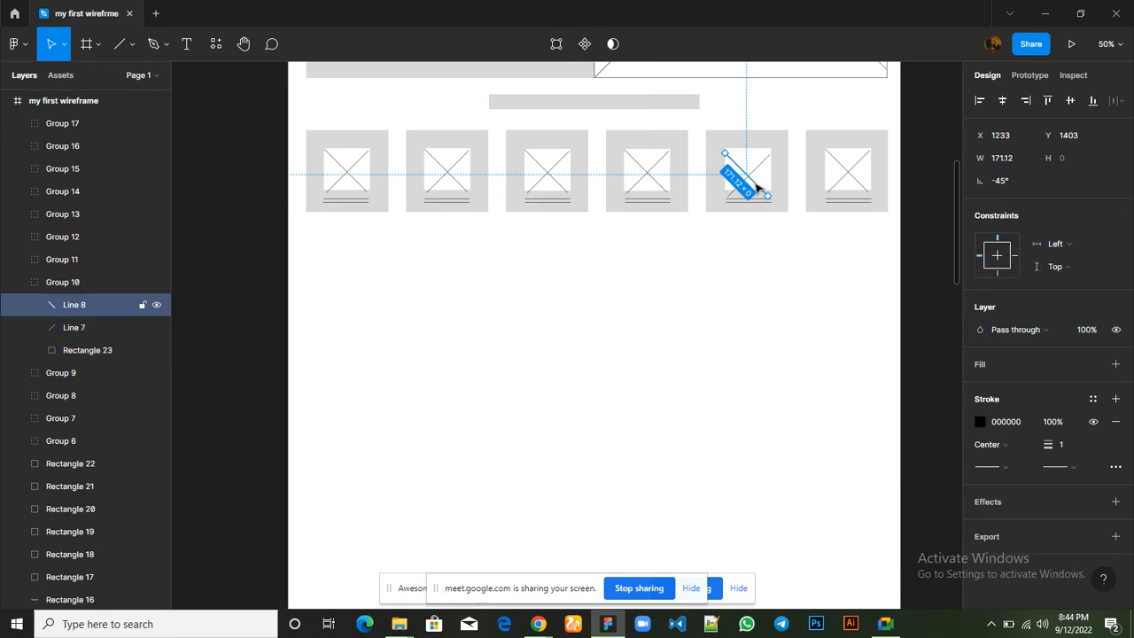
pyautogui.moveTo(755, 185); pyautogui.dragTo(757, 187)
pyautogui.press('Up')
pyautogui.press('Up')
pyautogui.press('Up')
pyautogui.press('Up')
pyautogui.press('Up')
pyautogui.press('Up')
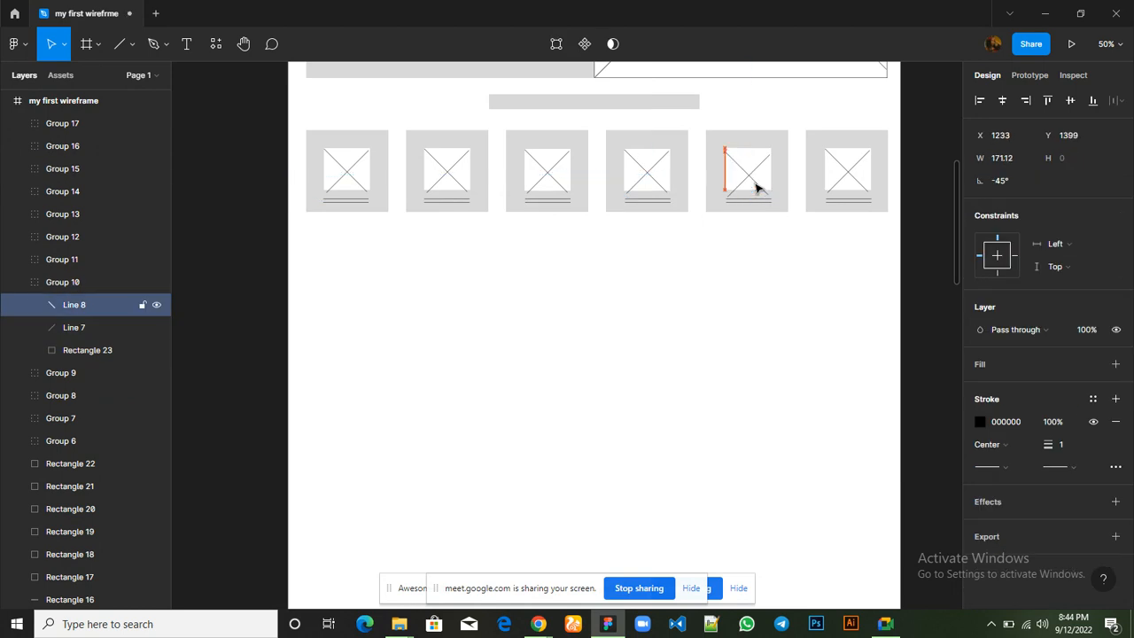
pyautogui.press('Up')
pyautogui.press('Up')
pyautogui.press('Up')
pyautogui.press('Up')
# Move the other diagonal line in the fifth card's placeholder up to Y 1392 so it crosses over the white rectangle
pyautogui.moveTo(756, 186); pyautogui.dragTo(756, 174)
pyautogui.click(756, 173)
pyautogui.press('Up')
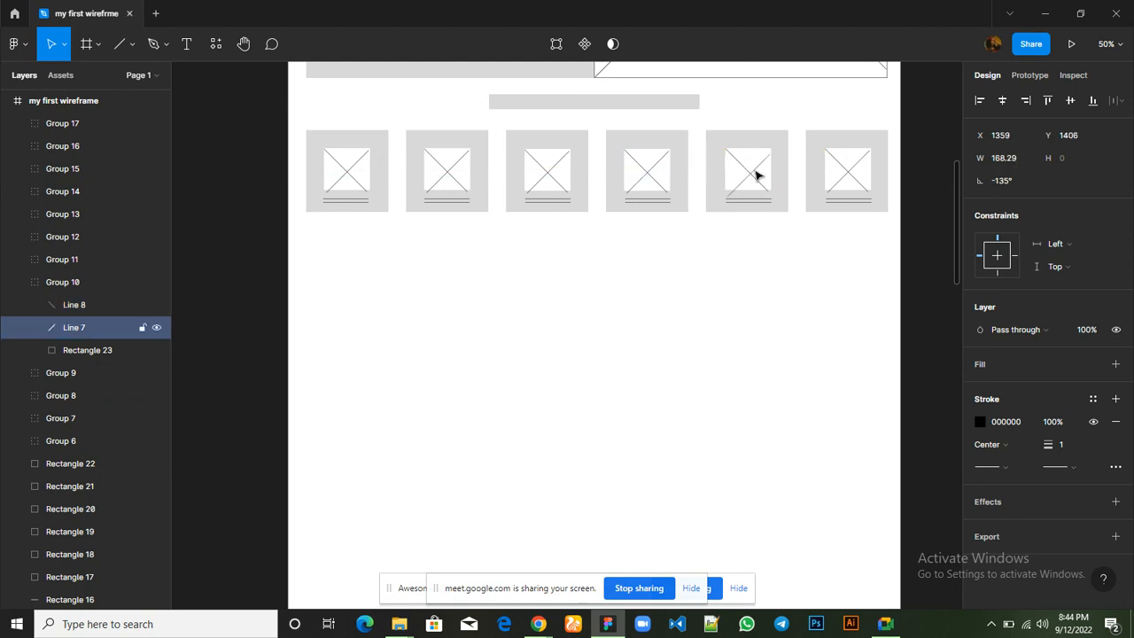
pyautogui.press('Up')
pyautogui.press('Up')
pyautogui.press('Up')
pyautogui.press('Up')
pyautogui.press('Up')
pyautogui.press('Up')
pyautogui.press('Up')
pyautogui.press('Up')
pyautogui.press('Up')
pyautogui.press('Up')
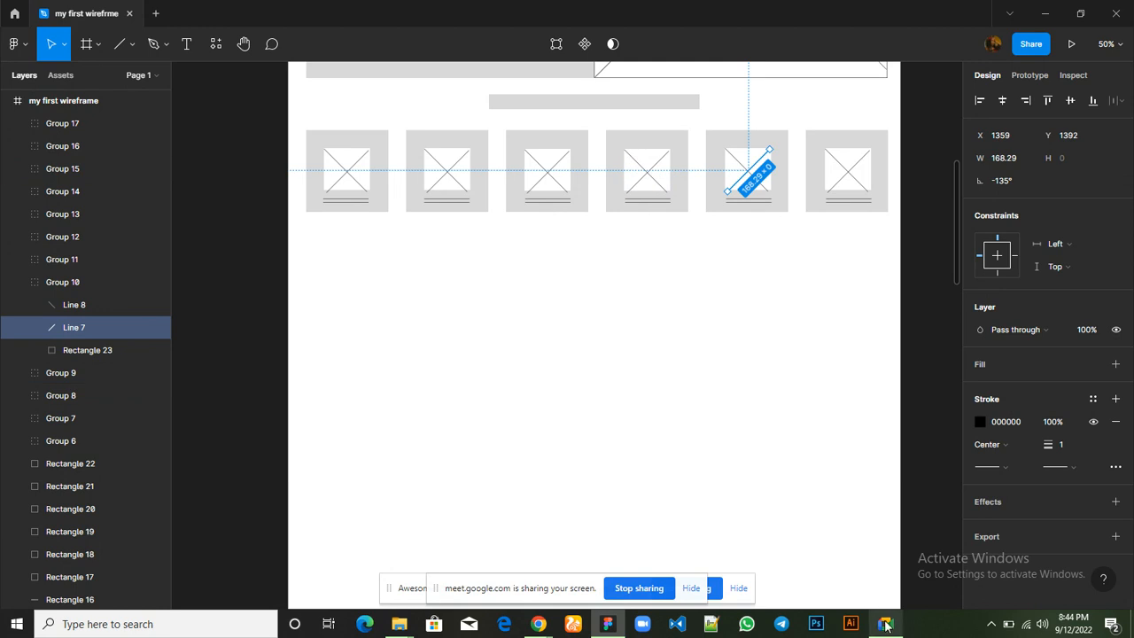
# Switch to the Google Meet call and read the in-call messages
pyautogui.moveTo(885, 623)
pyautogui.click(871, 582)
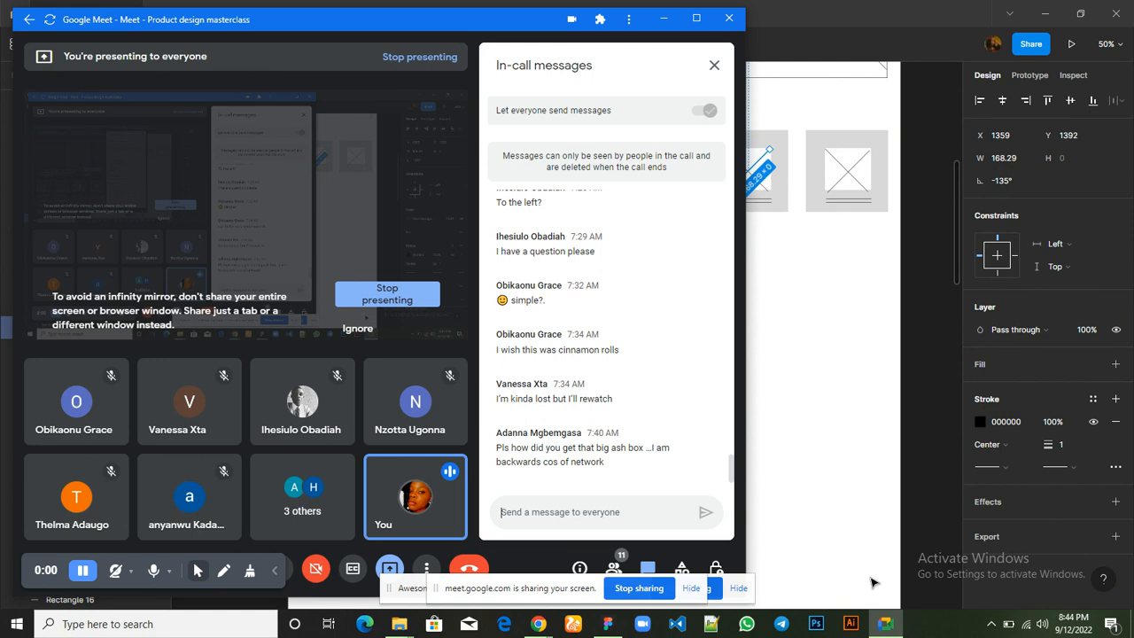
# Copy the grey fill code D9D9D9 from the sixth card's rectangle in Figma and send it in the Google Meet chat
pyautogui.click(850, 144)
pyautogui.click(852, 145)
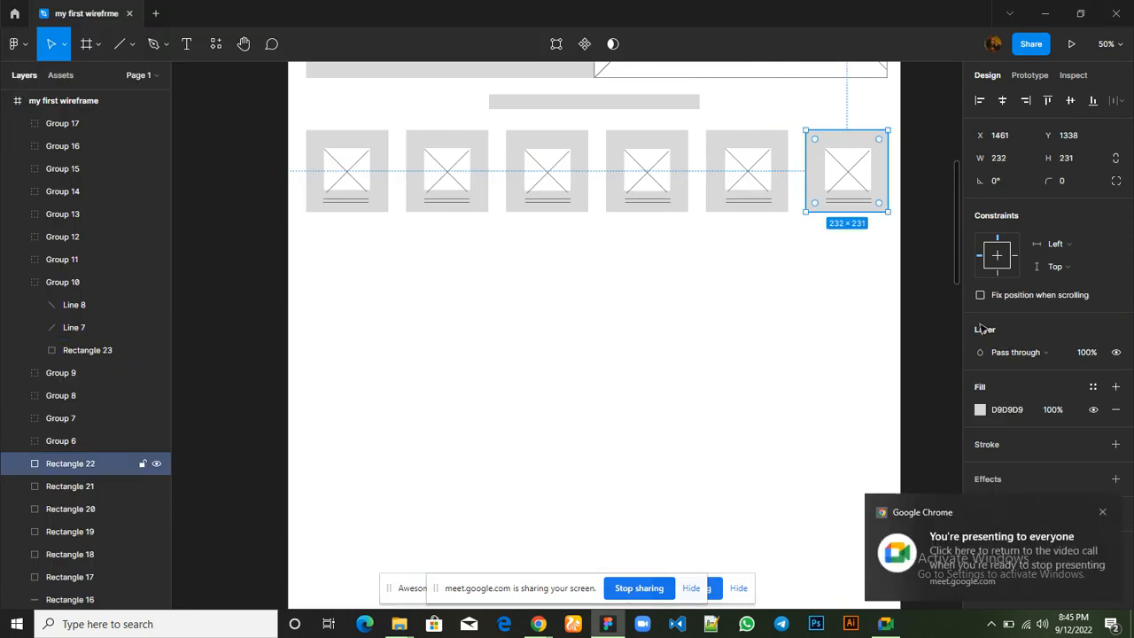
pyautogui.click(1007, 411)
pyautogui.hotkey('ctrl', 'c')
pyautogui.click(877, 627)
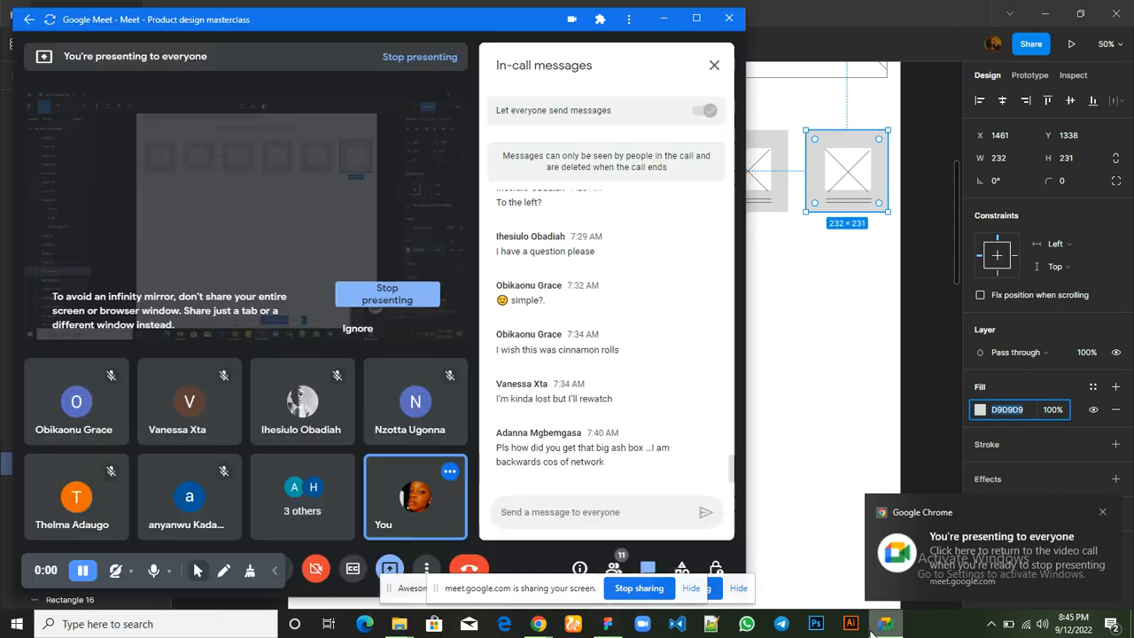
pyautogui.click(613, 512)
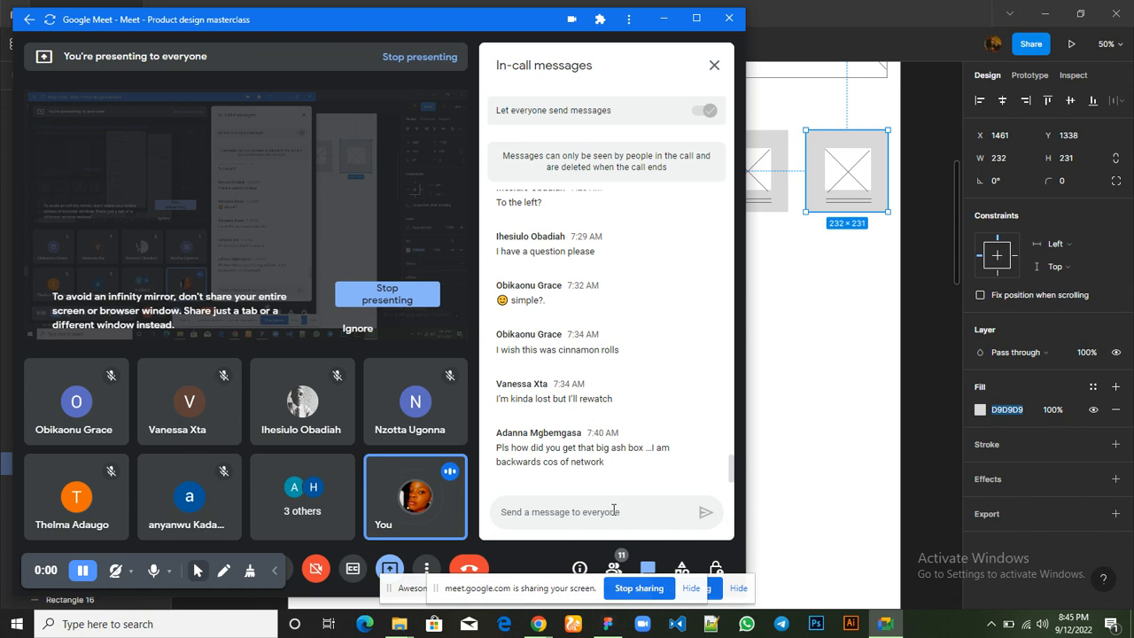
pyautogui.hotkey('ctrl', 'v')
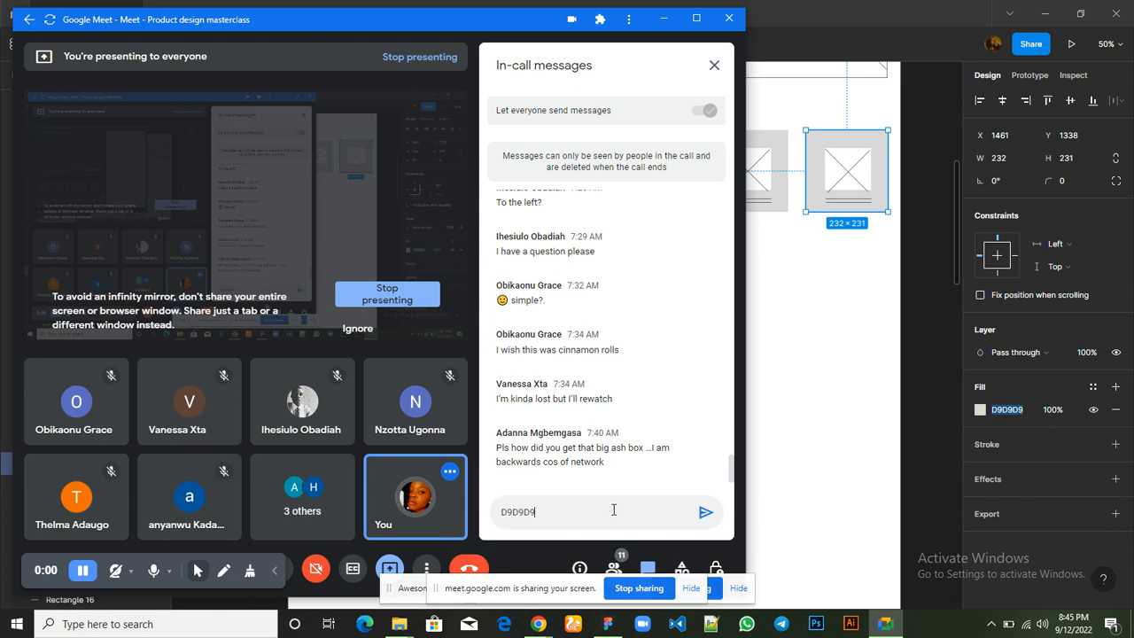
pyautogui.press('Return')
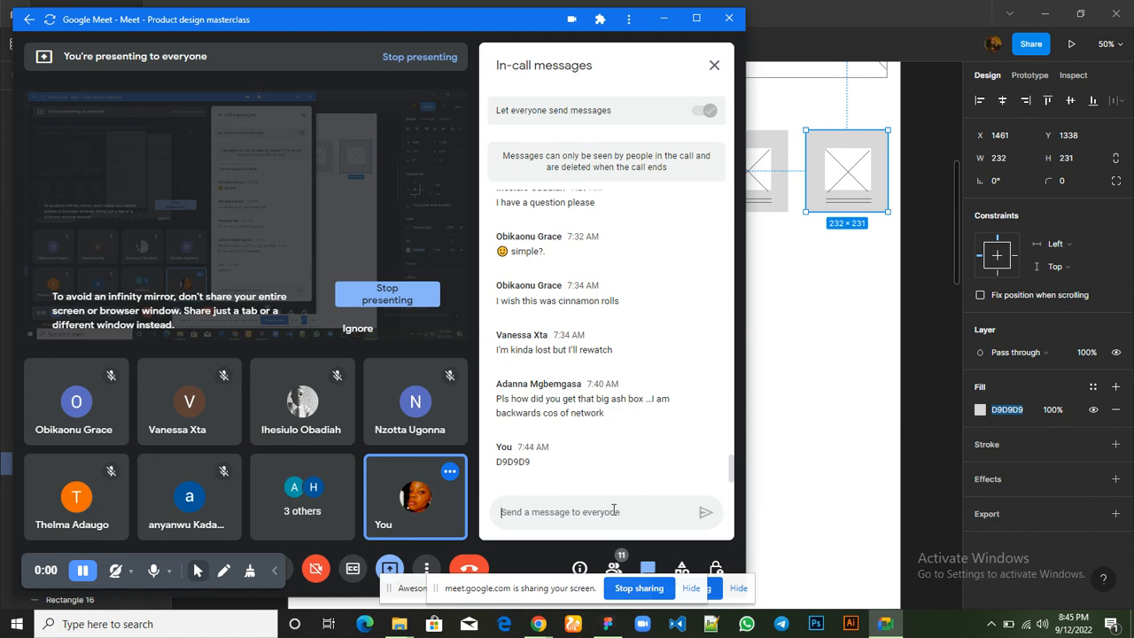
# Read the participants' replies in the Google Meet in-call messages
pyautogui.moveTo(414, 480)
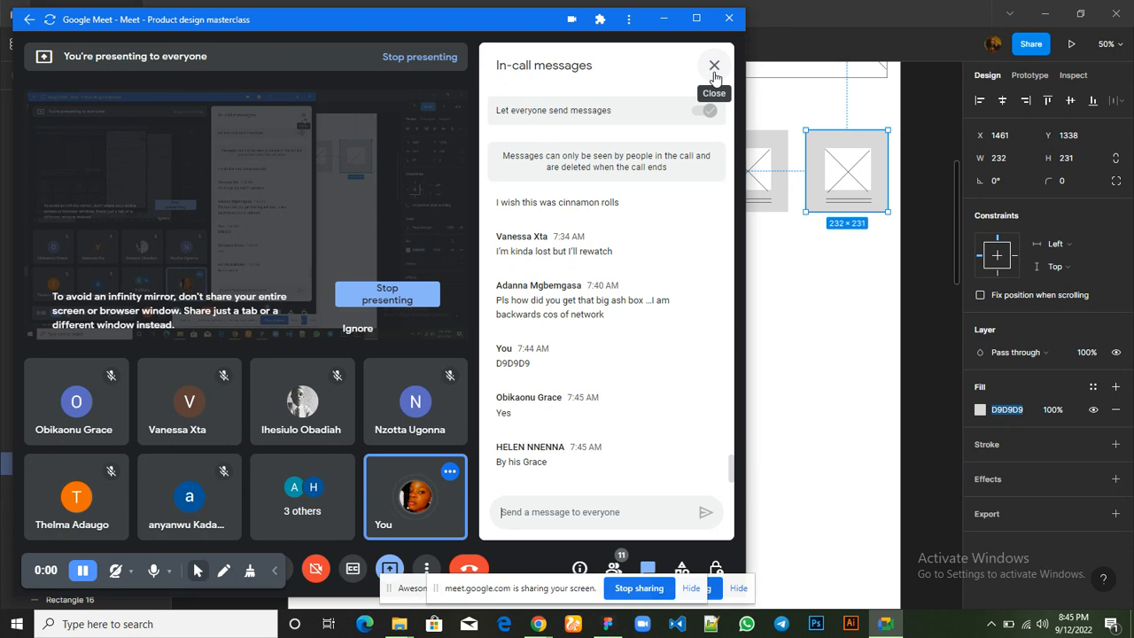
pyautogui.click(715, 74)
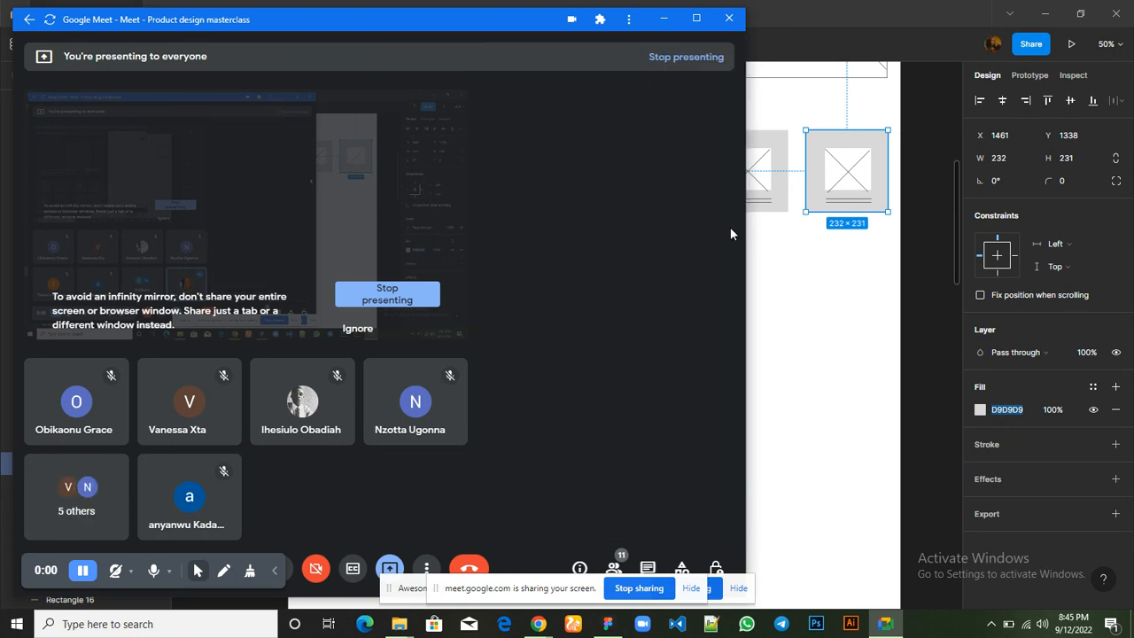
pyautogui.click(647, 569)
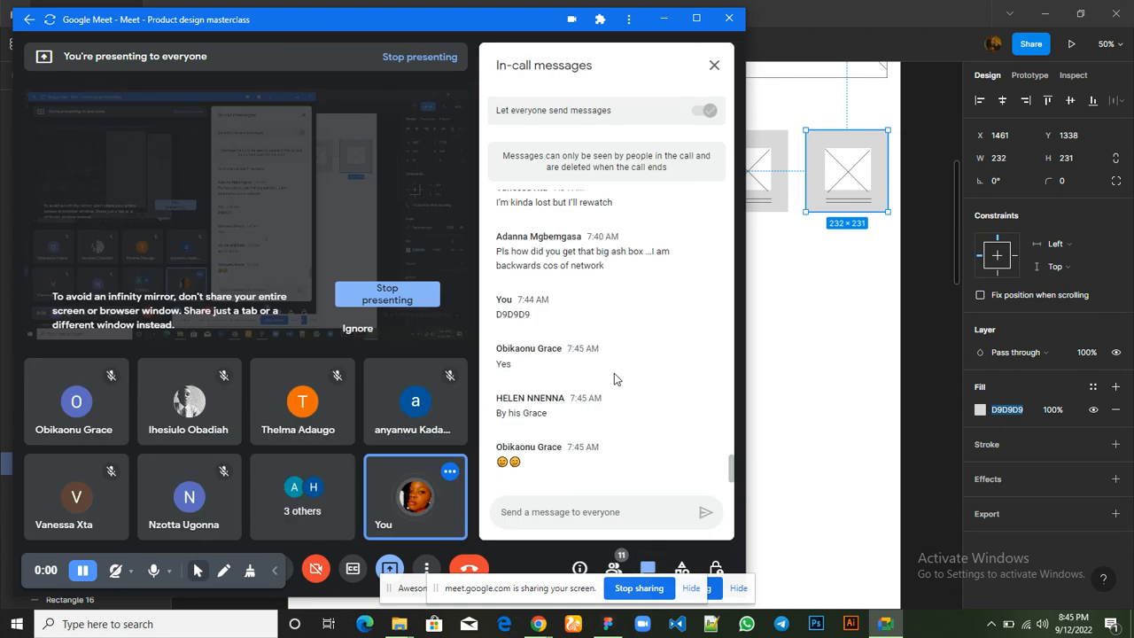
pyautogui.click(807, 347)
pyautogui.click(807, 346)
pyautogui.scroll(2, 808, 346)
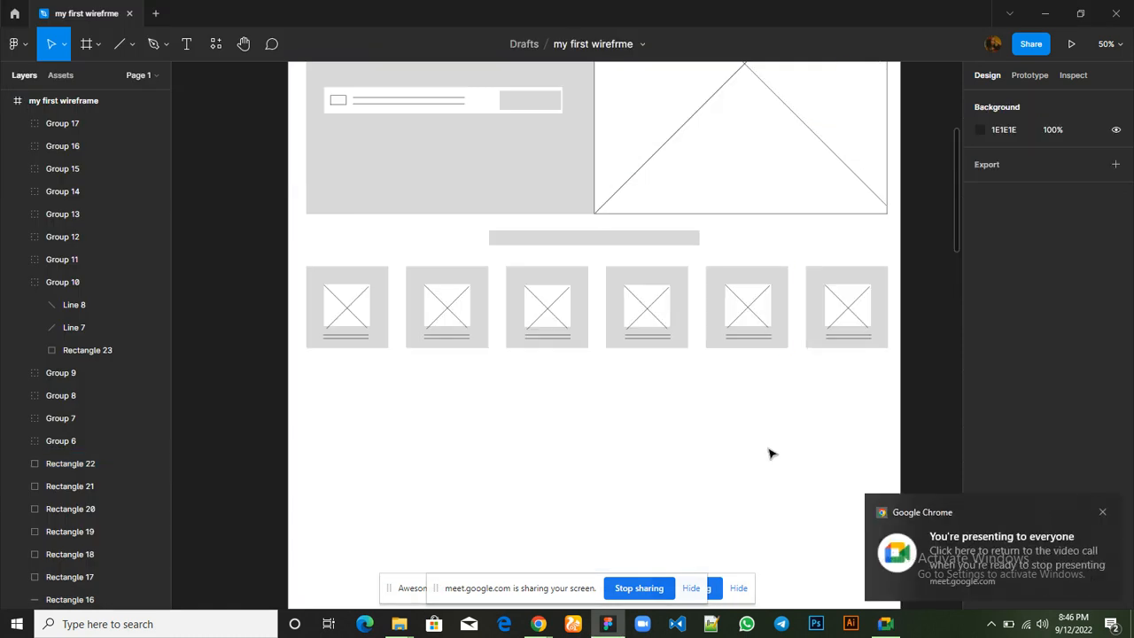
pyautogui.click(1103, 513)
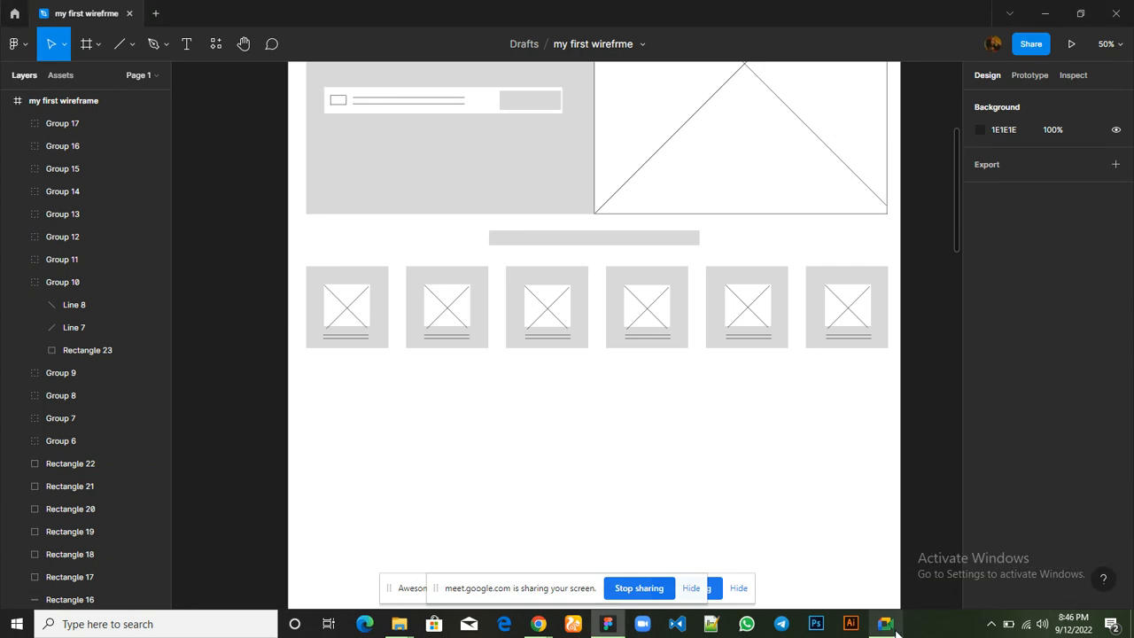
pyautogui.moveTo(886, 626)
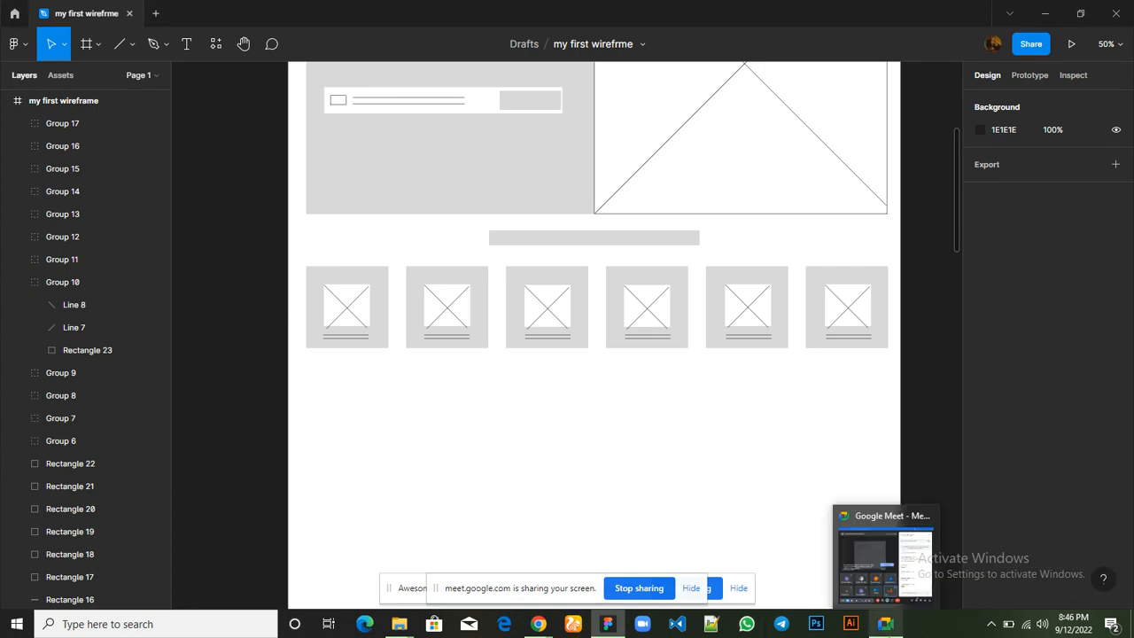
pyautogui.click(880, 567)
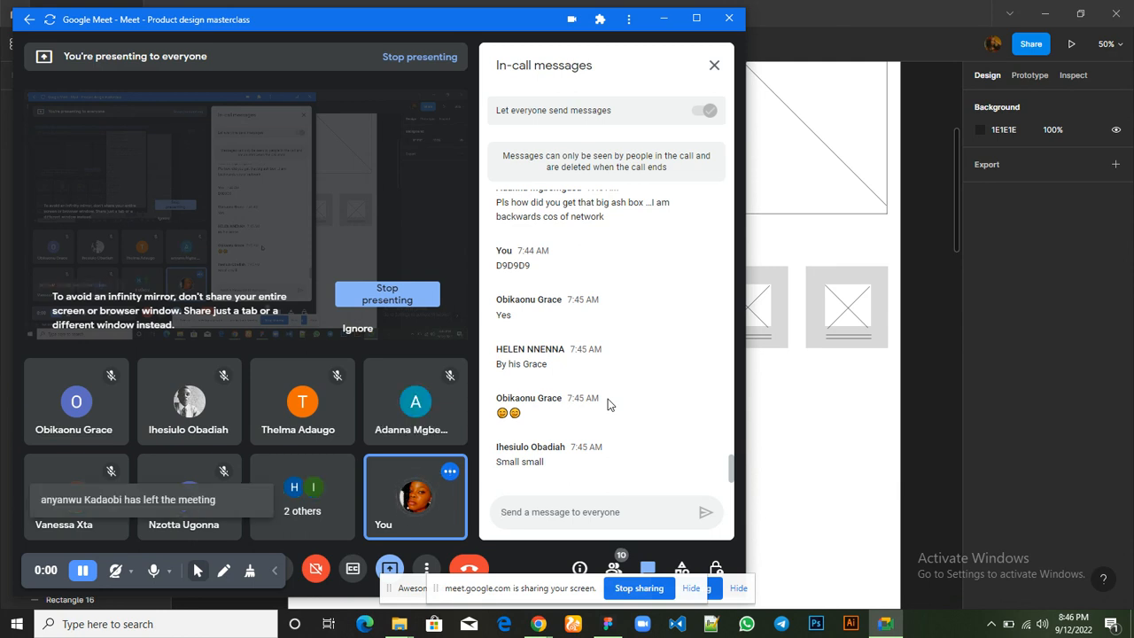
# Switch back to Figma and review the whole wireframe at 25% zoom
pyautogui.click(827, 423)
pyautogui.scroll(5, 827, 422)
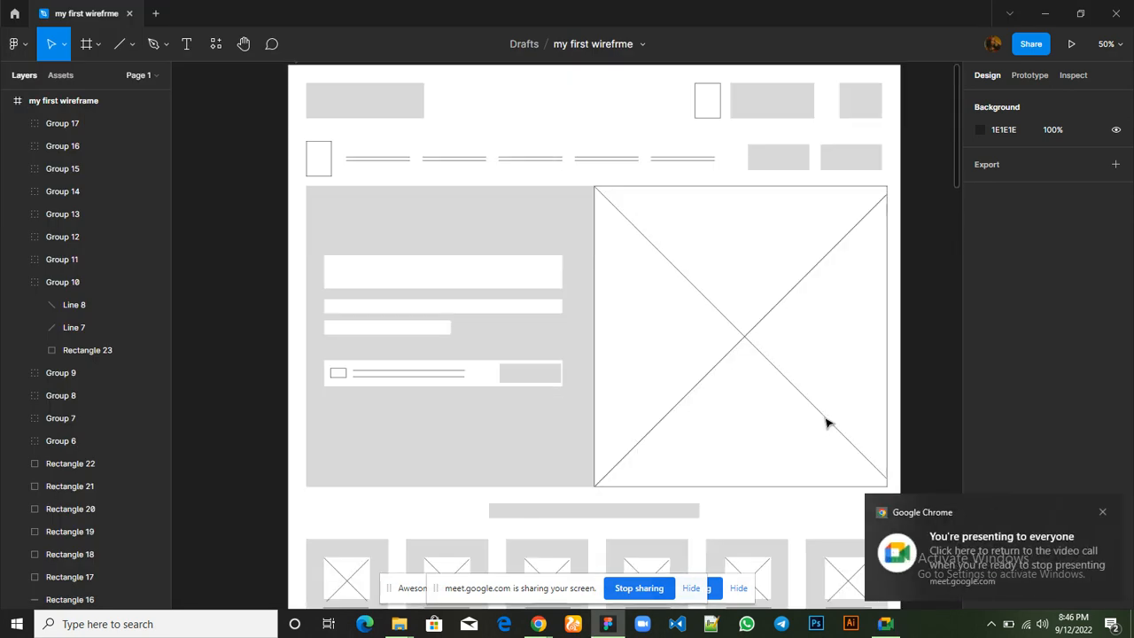
pyautogui.hotkey('ctrl', '-')
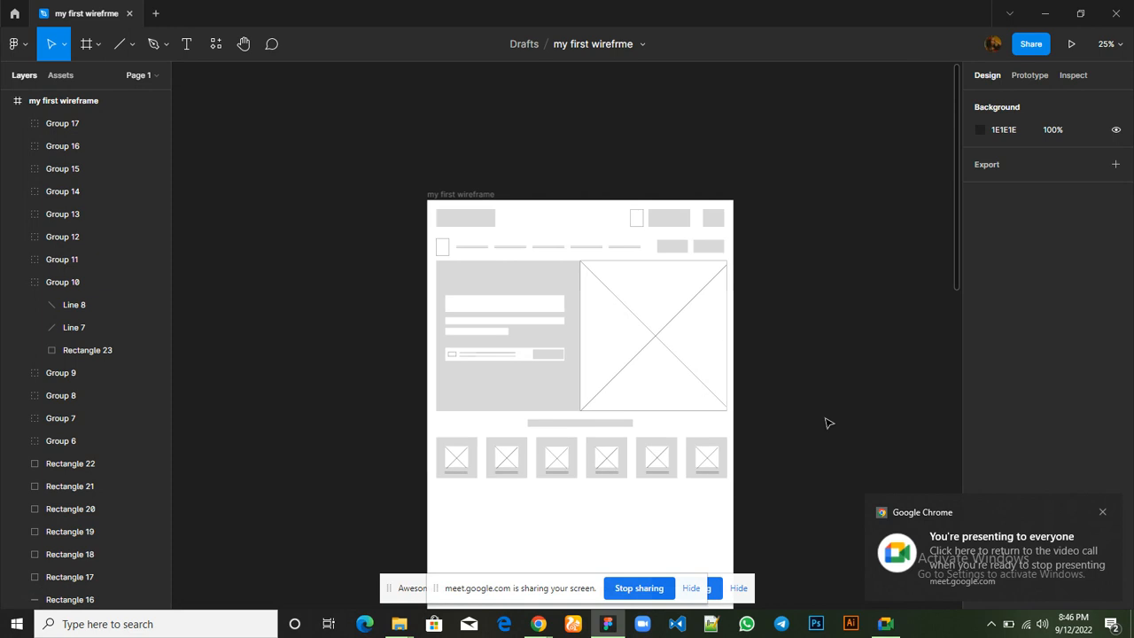
pyautogui.scroll(-2, 828, 423)
pyautogui.scroll(2, 828, 423)
pyautogui.scroll(-2, 828, 422)
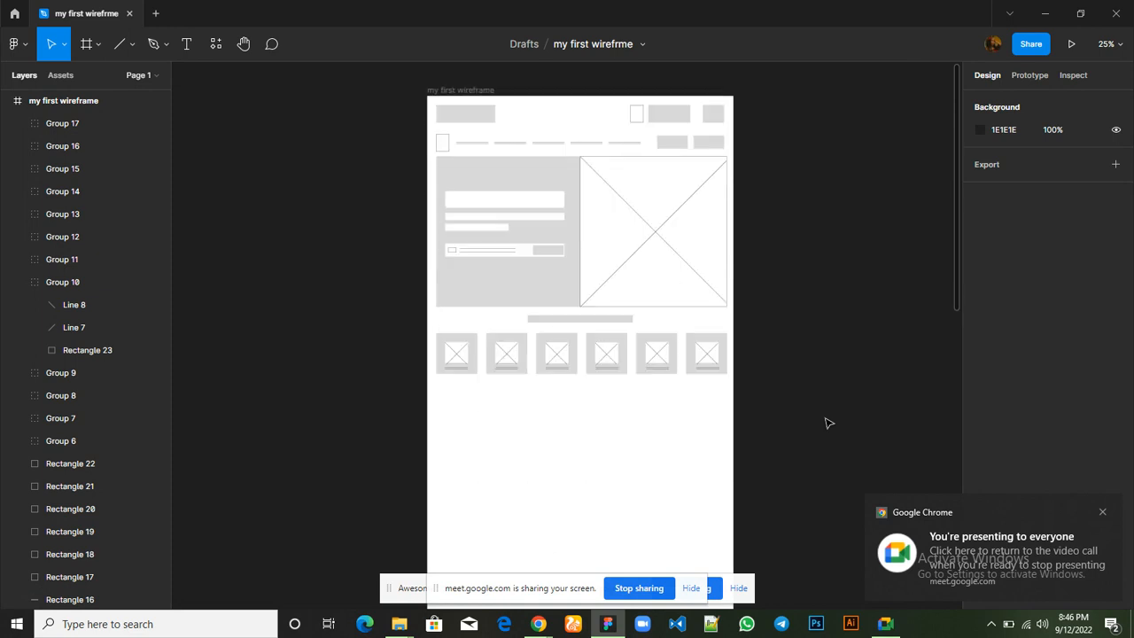
# Switch to the Hostbeak site in Chrome and examine the layout of the "Launch in minutes!" section below the help cards
pyautogui.moveTo(539, 622)
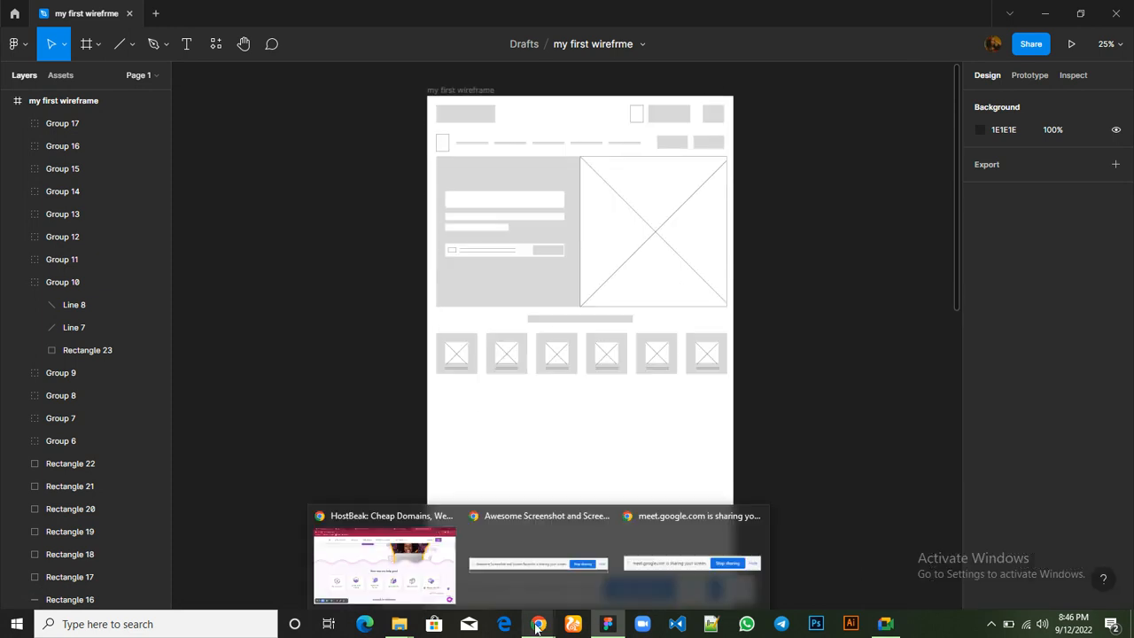
pyautogui.click(426, 592)
pyautogui.scroll(-3, 514, 456)
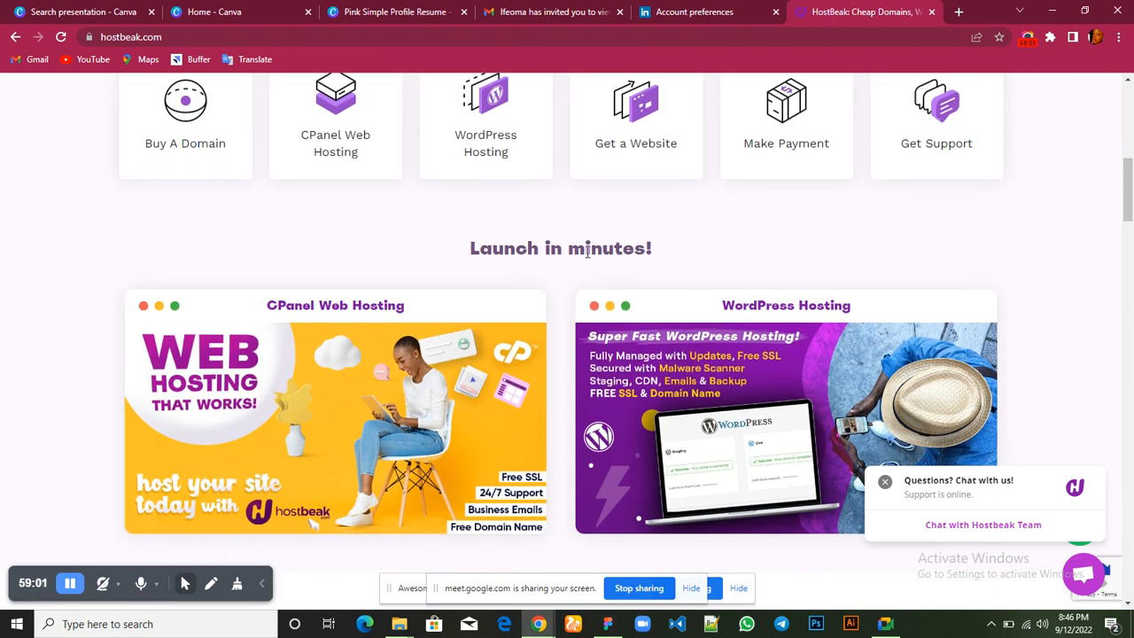
pyautogui.scroll(2, 585, 257)
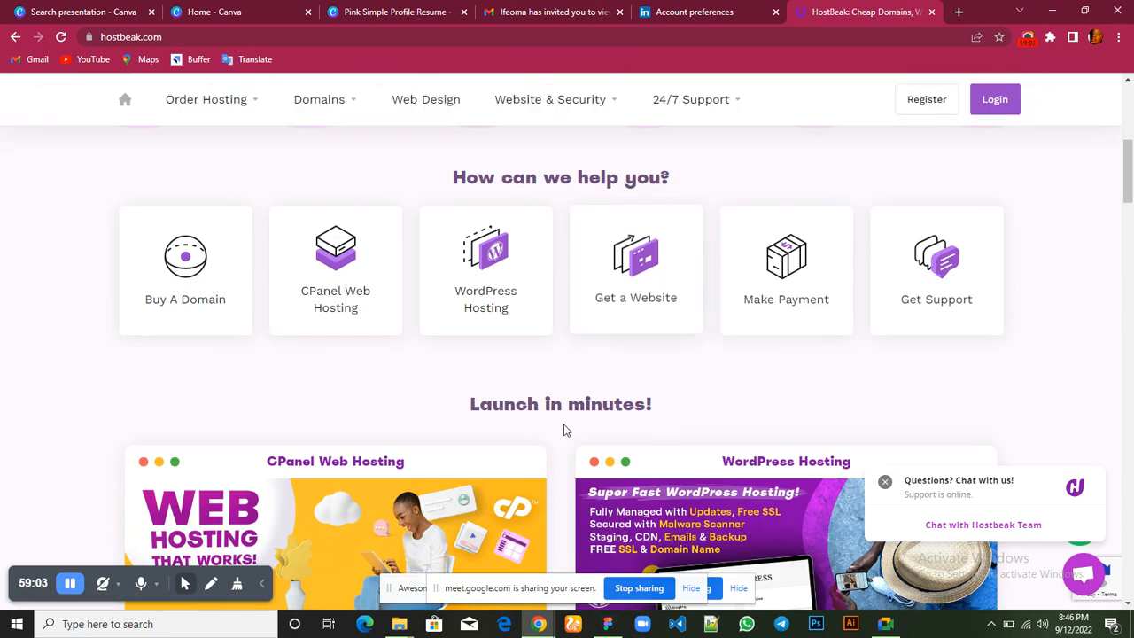
pyautogui.scroll(-1, 562, 425)
pyautogui.scroll(-2, 560, 415)
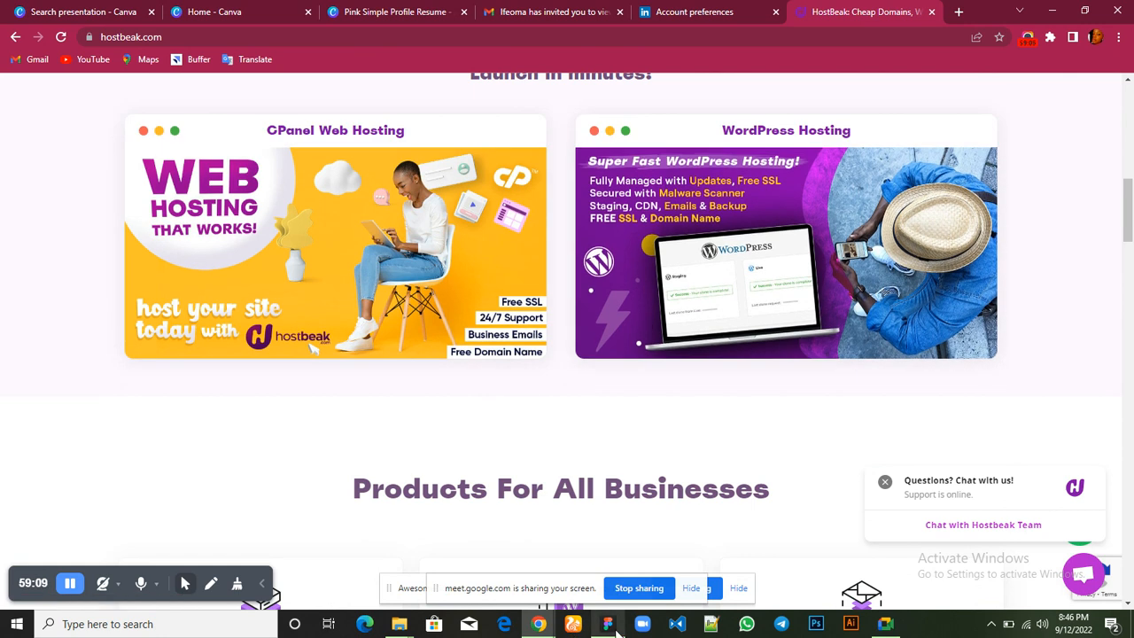
# Switch to Figma, duplicate the heading bar above the six cards and place the copy centred below them at Y 1681
pyautogui.moveTo(609, 629)
pyautogui.click(582, 574)
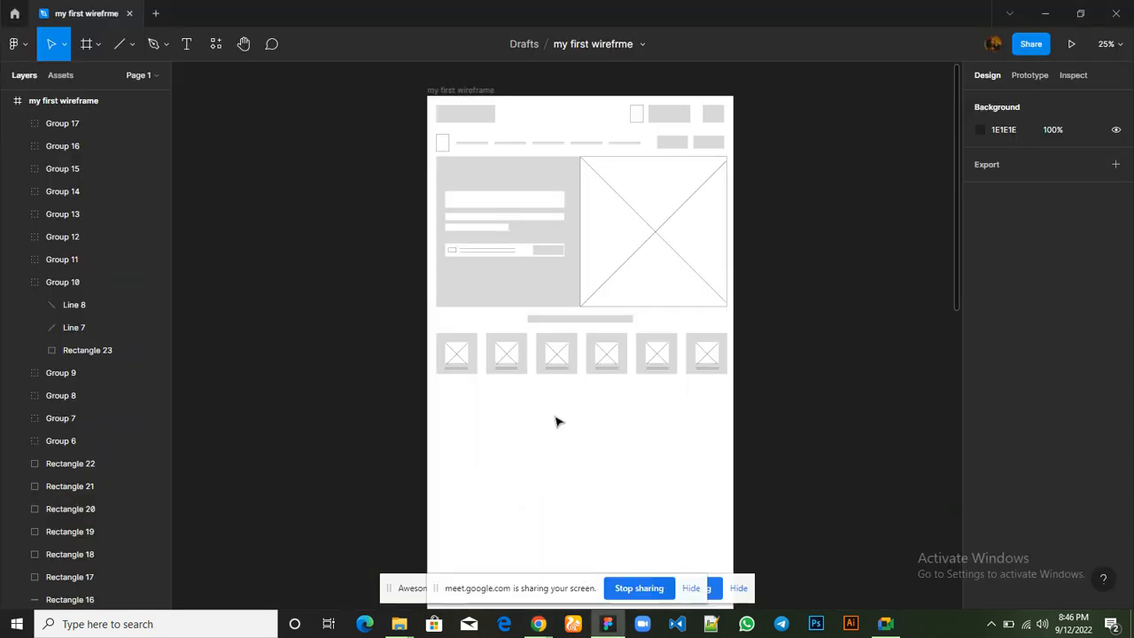
pyautogui.scroll(-2, 557, 423)
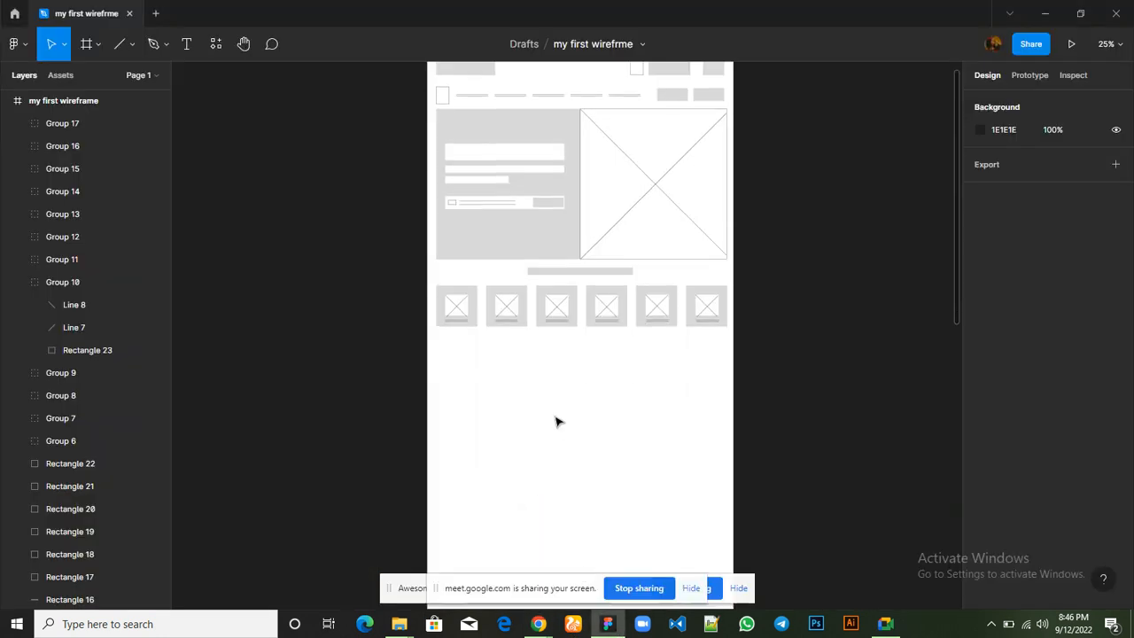
pyautogui.click(582, 263)
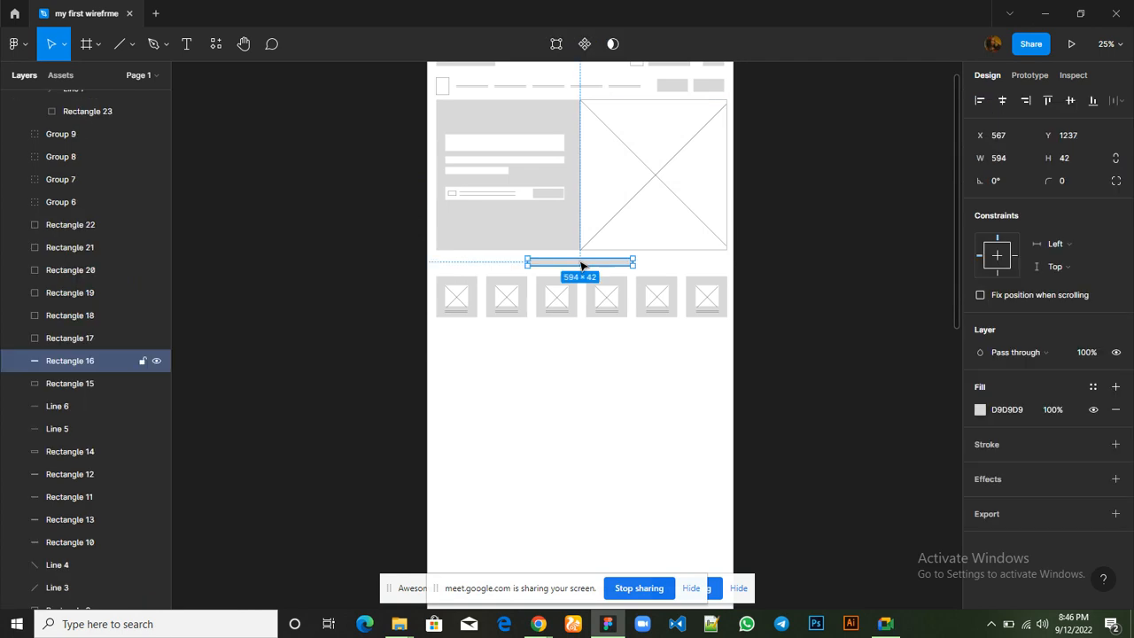
pyautogui.hotkey('ctrl', 'd')
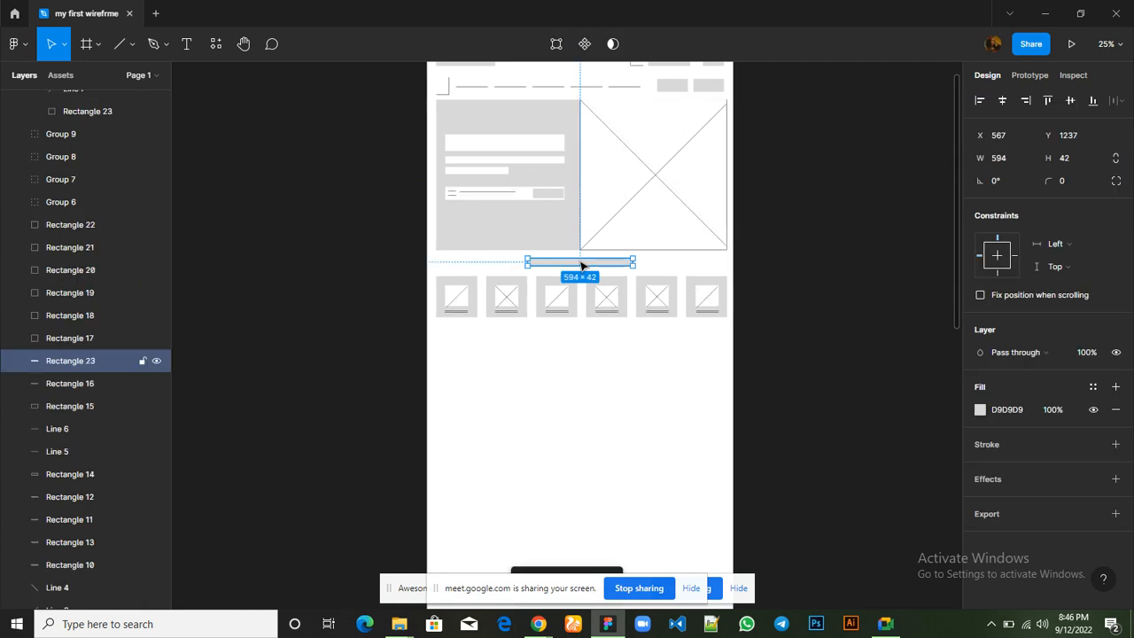
pyautogui.press('Down')
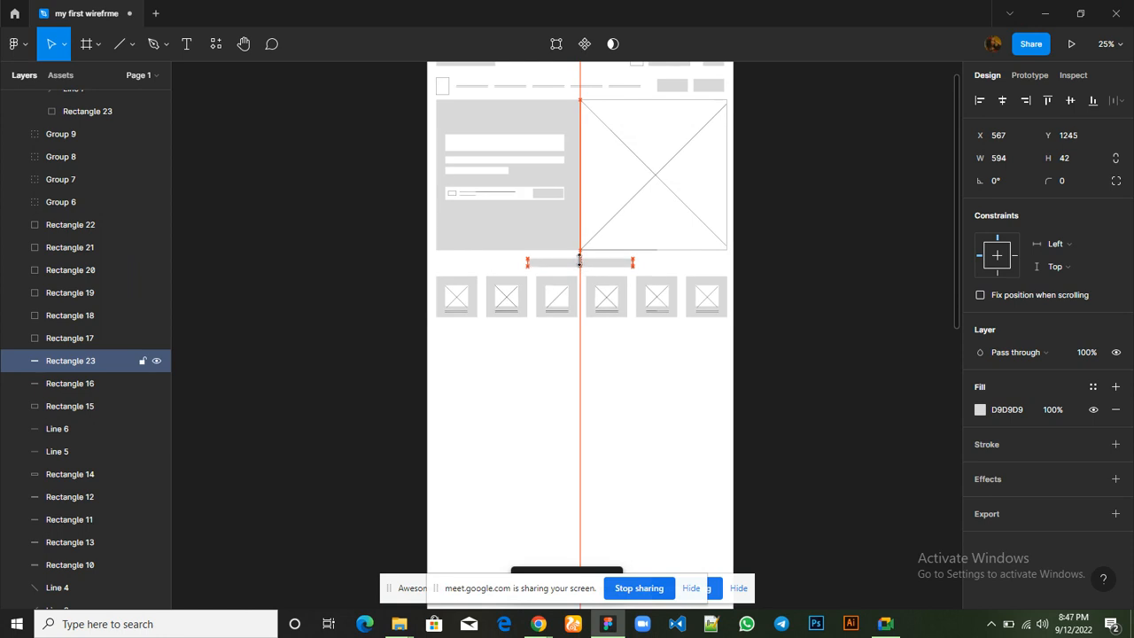
pyautogui.moveTo(582, 264); pyautogui.dragTo(593, 347)
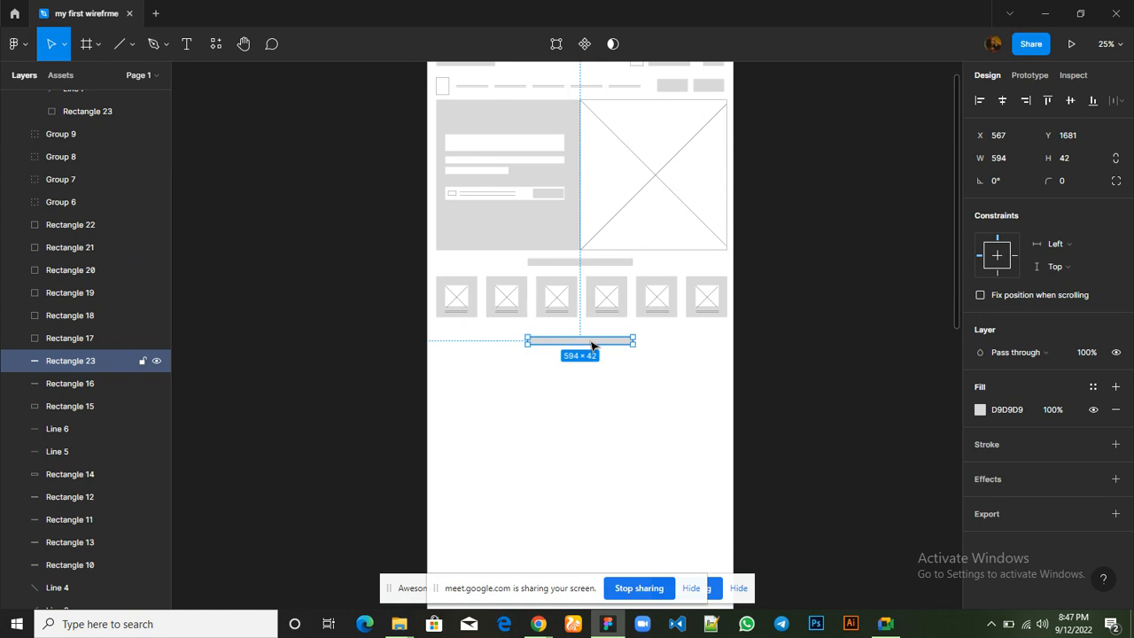
# Draw a grey rectangle about 795 × 396 below the new heading bar, near the frame's left margin
pyautogui.click(131, 45)
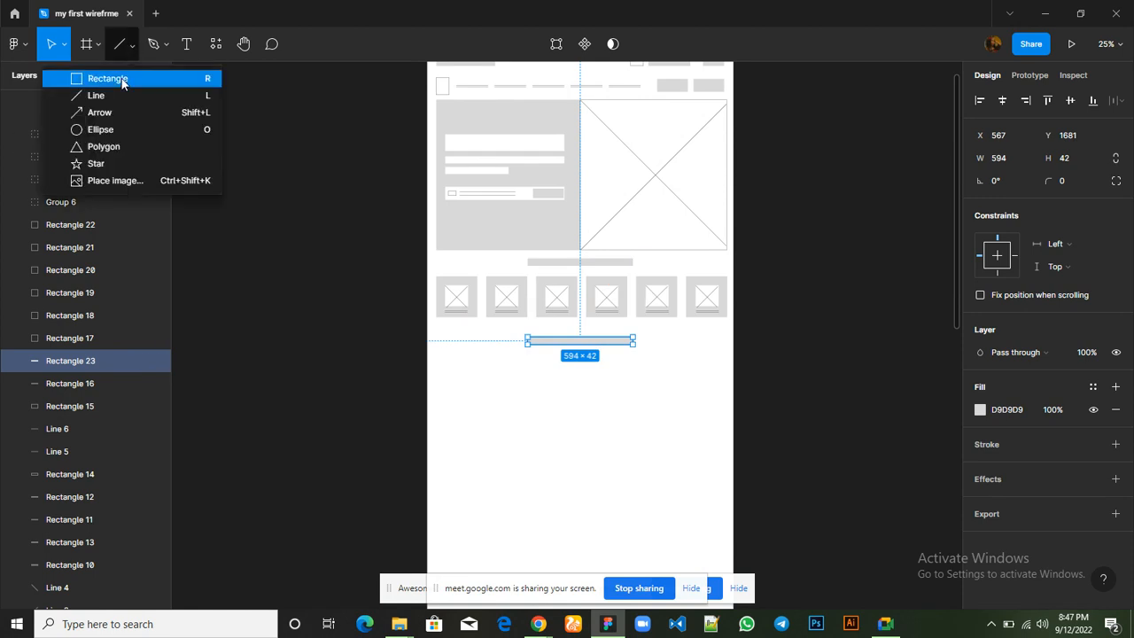
pyautogui.click(123, 80)
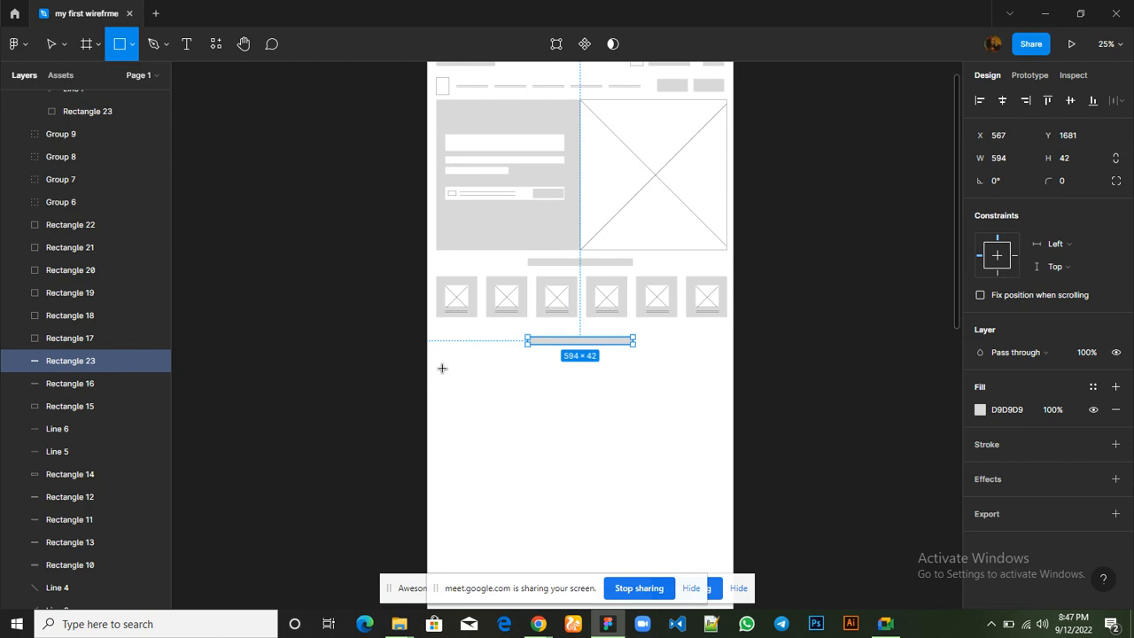
pyautogui.moveTo(439, 366)
pyautogui.mouseDown()
pyautogui.moveTo(552, 375)
pyautogui.moveTo(579, 398)
pyautogui.moveTo(580, 438)
pyautogui.mouseUp()
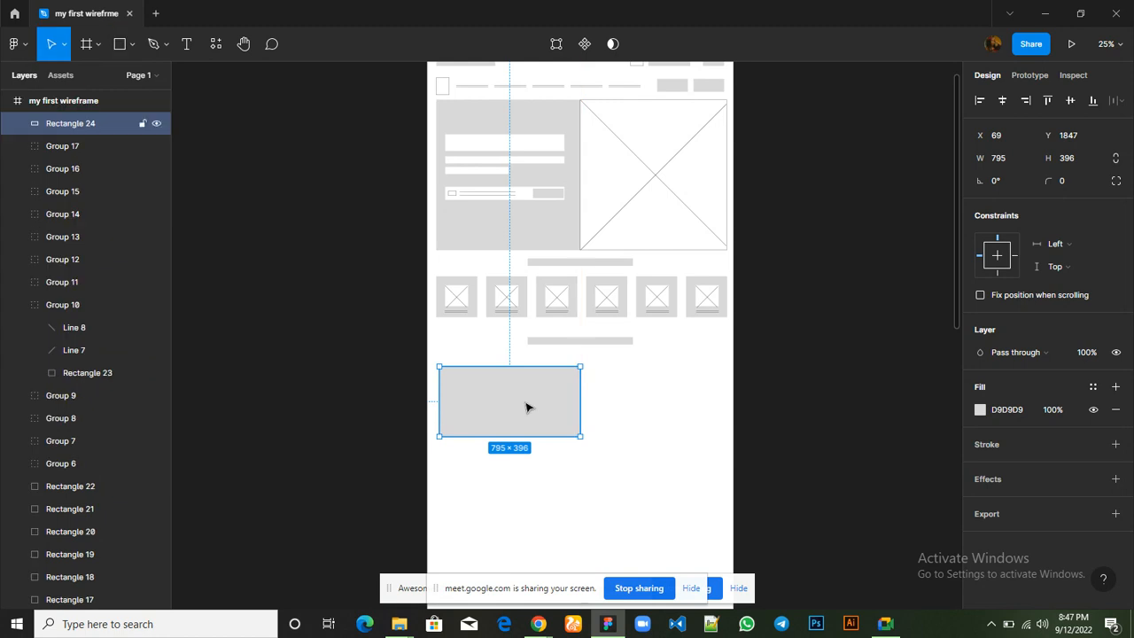
# Move the new rectangle to X 51, Y 1842 and place a duplicate beside it at X 896
pyautogui.moveTo(522, 405); pyautogui.dragTo(520, 407)
pyautogui.press('Right')
pyautogui.press('Right')
pyautogui.press('Right')
pyautogui.press('Right')
pyautogui.press('Right')
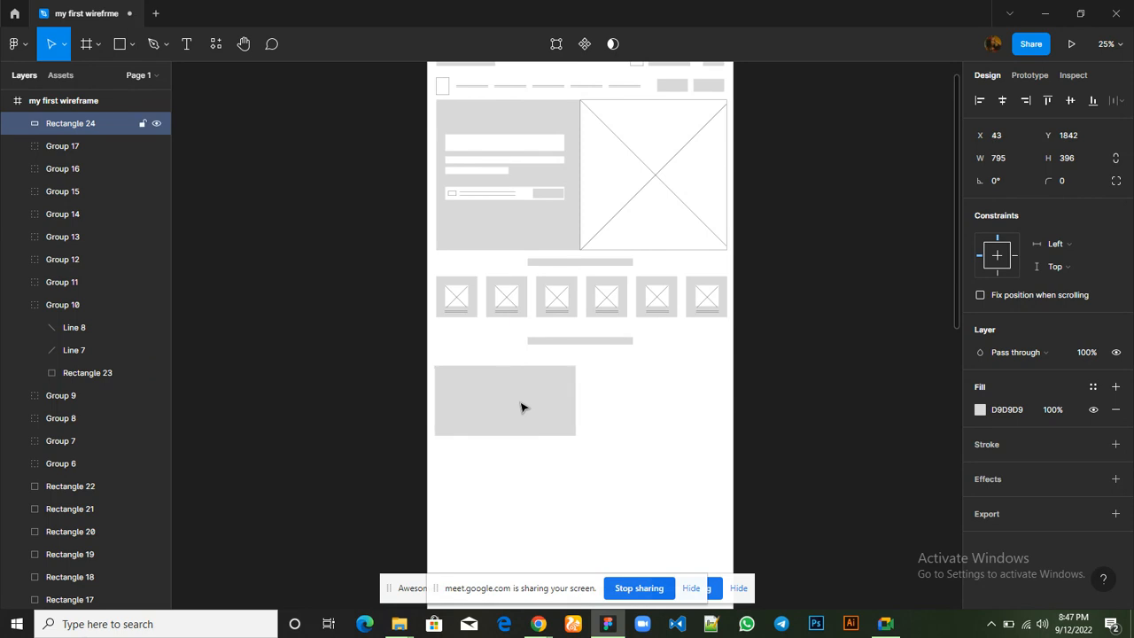
pyautogui.press('Right')
pyautogui.press('Right')
pyautogui.press('Right')
pyautogui.press('Right')
pyautogui.press('Right')
pyautogui.press('Right')
pyautogui.press('Right')
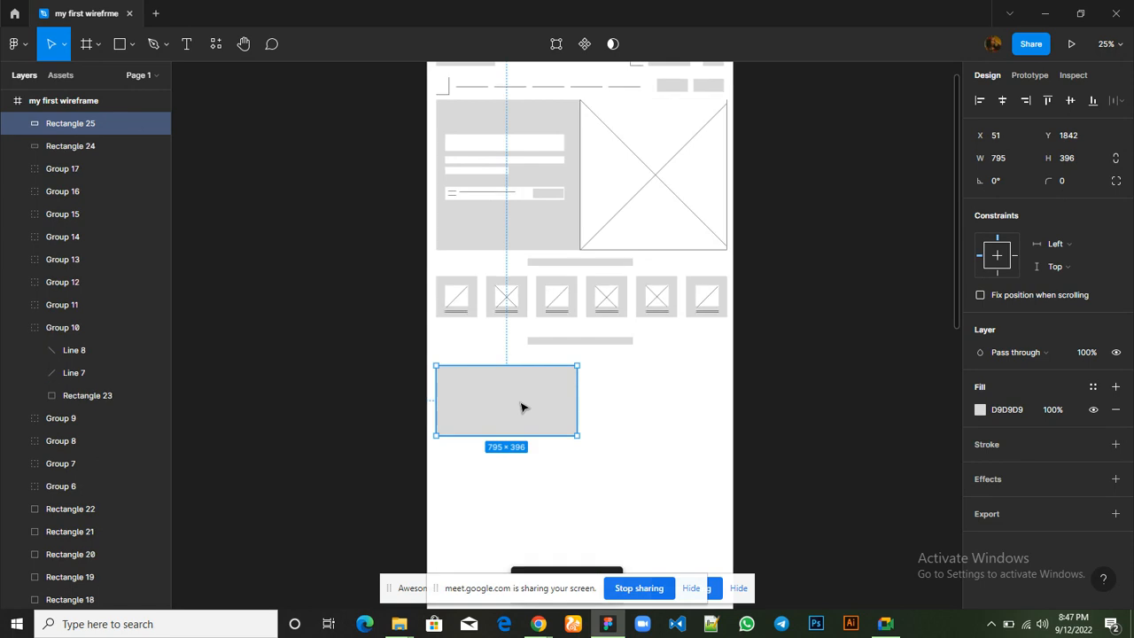
pyautogui.moveTo(533, 407); pyautogui.dragTo(670, 408)
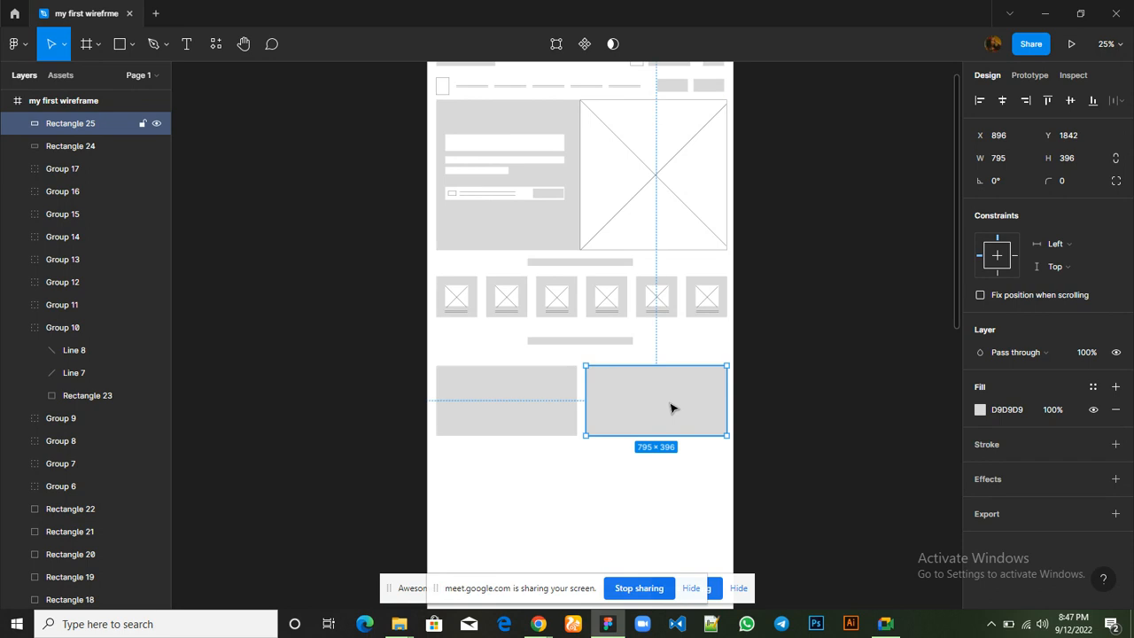
# Duplicate the heading bar above the two large rectangles and place the copy centred below them at Y 2376
pyautogui.scroll(-3, 671, 408)
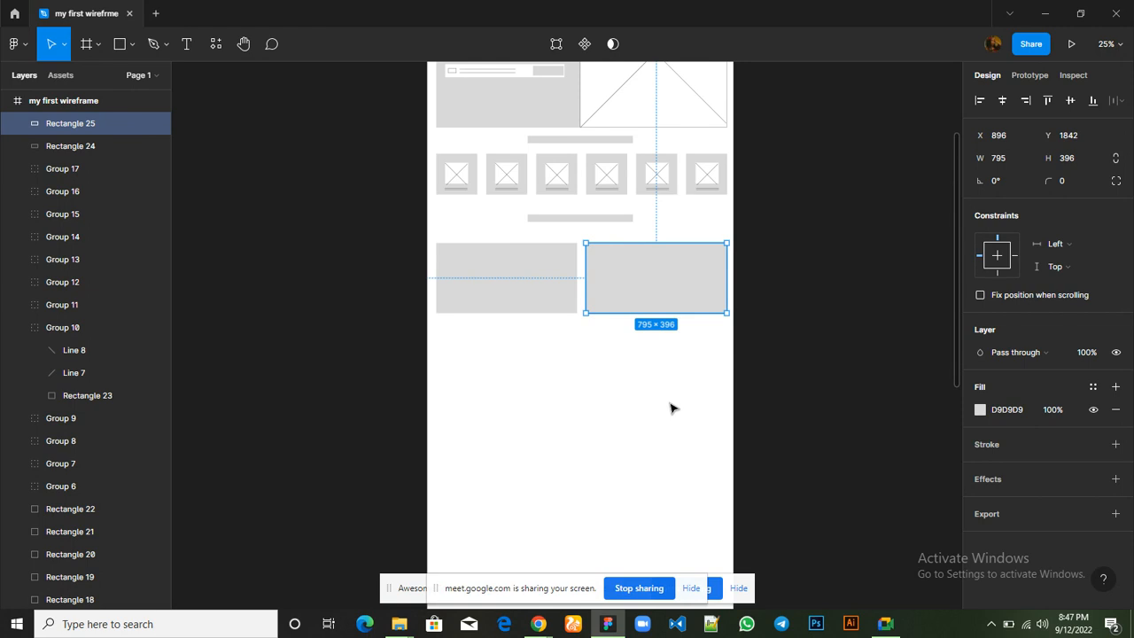
pyautogui.moveTo(545, 631)
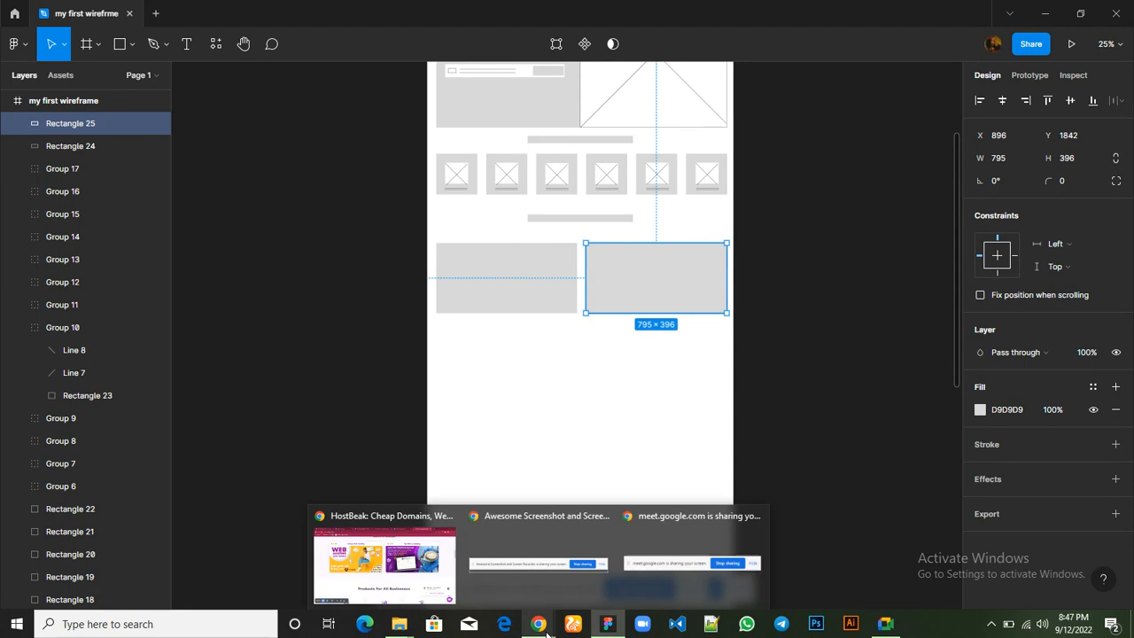
pyautogui.click(584, 222)
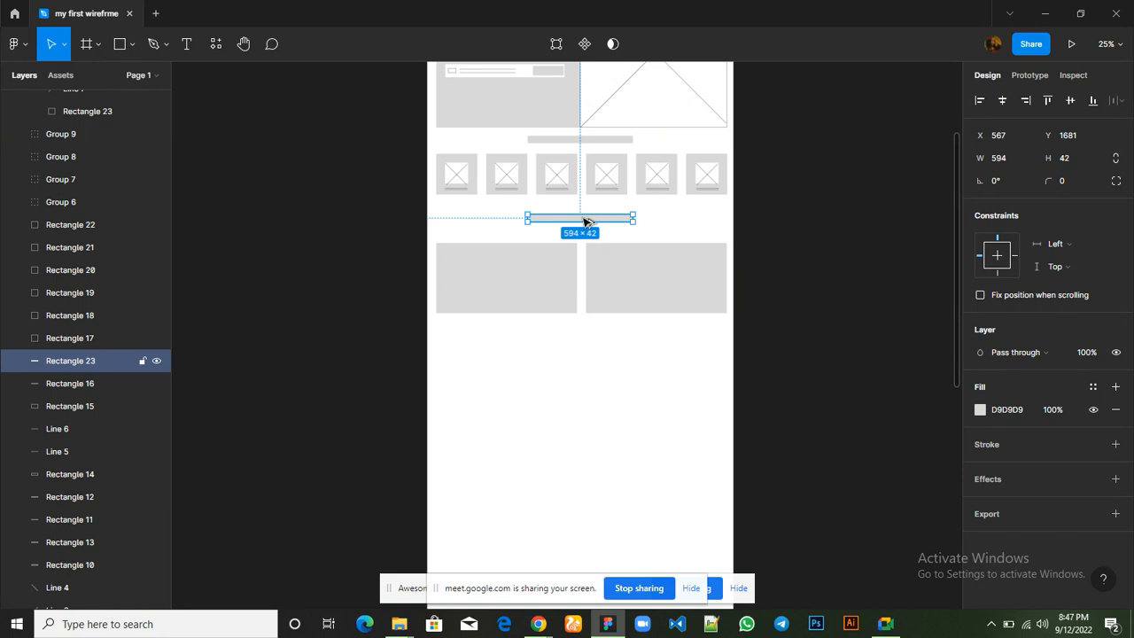
pyautogui.moveTo(584, 223); pyautogui.dragTo(585, 344)
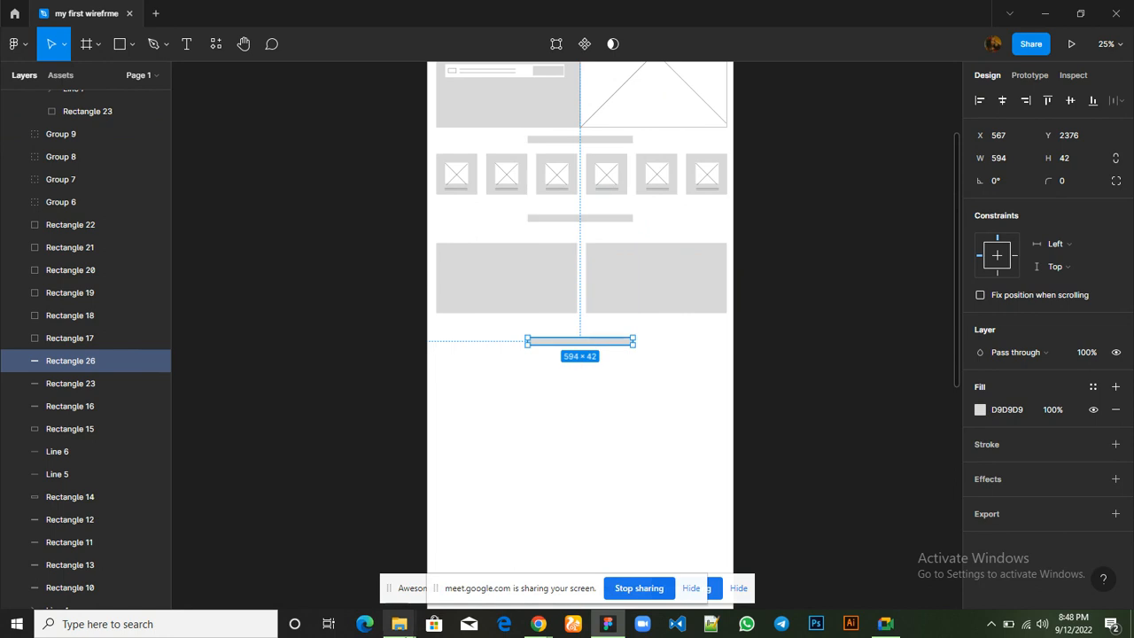
# Check the launch section on the Hostbeak page and the Google Meet call messages, returning to the Figma wireframe
pyautogui.moveTo(538, 624)
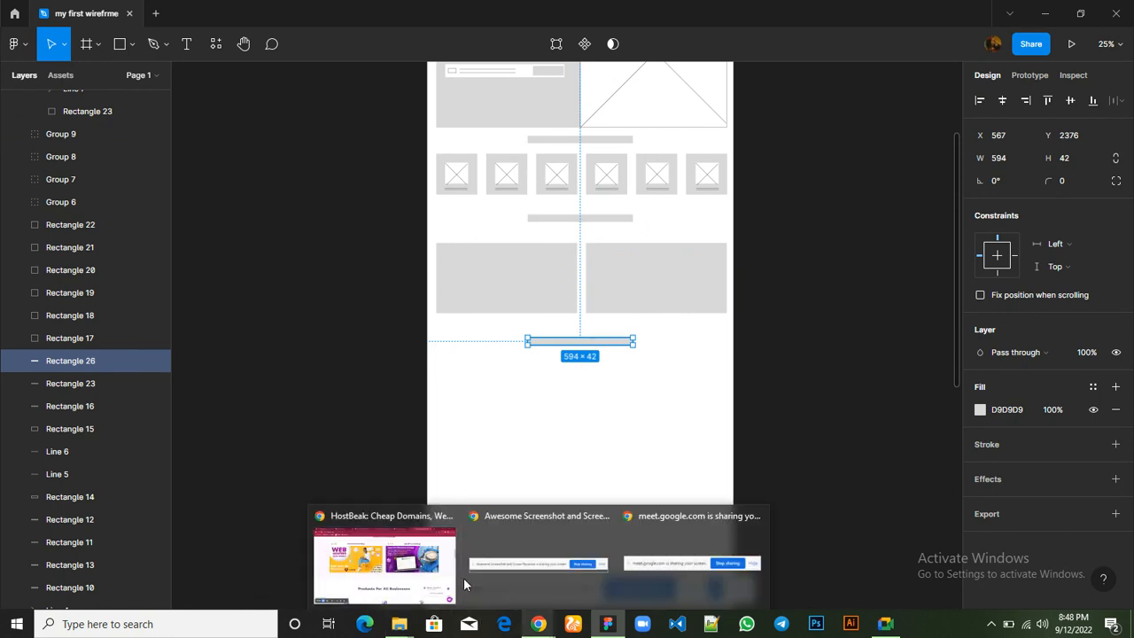
pyautogui.click(416, 569)
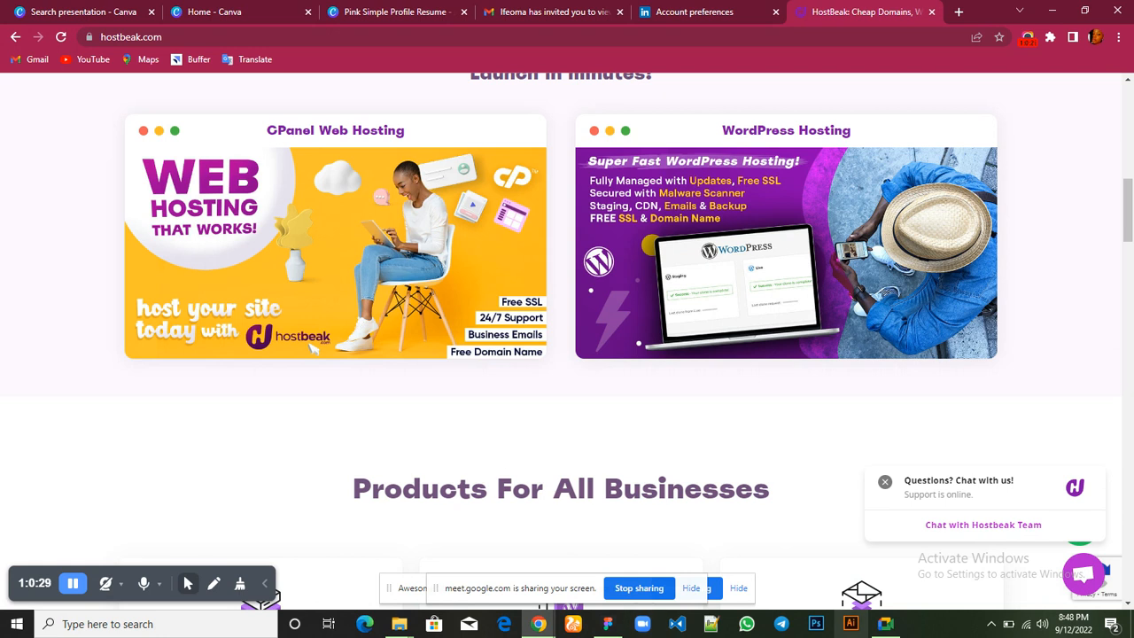
pyautogui.moveTo(888, 628)
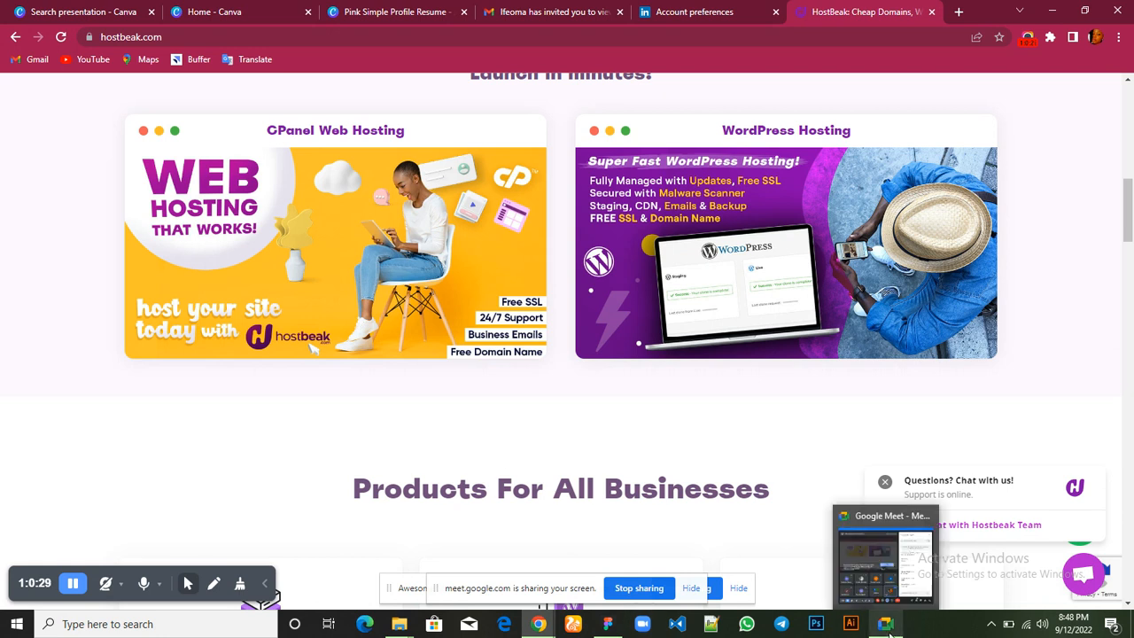
pyautogui.click(883, 582)
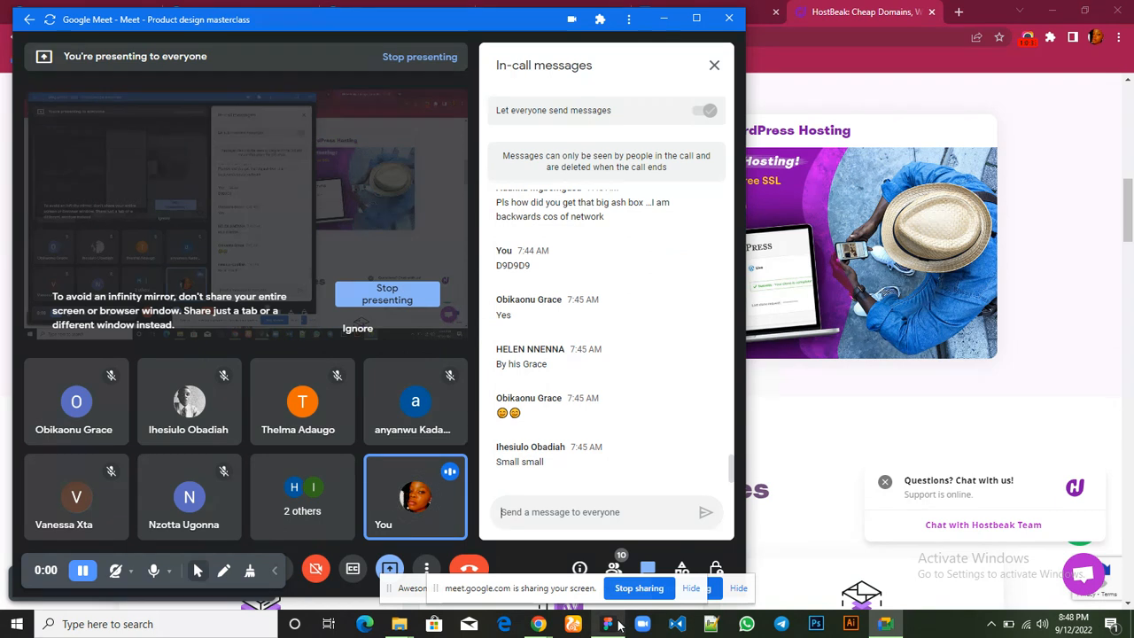
pyautogui.moveTo(619, 627)
pyautogui.click(596, 574)
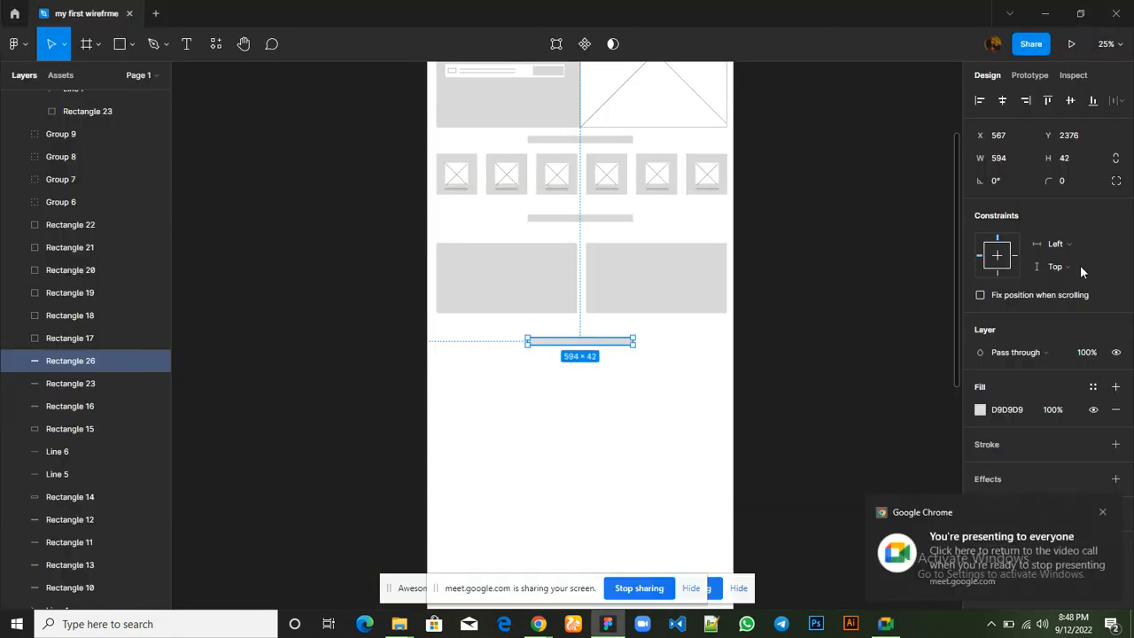
# Set the height of the heading bar below the two large rectangles to 65
pyautogui.click(1066, 166)
pyautogui.write('65')
pyautogui.press('Return')
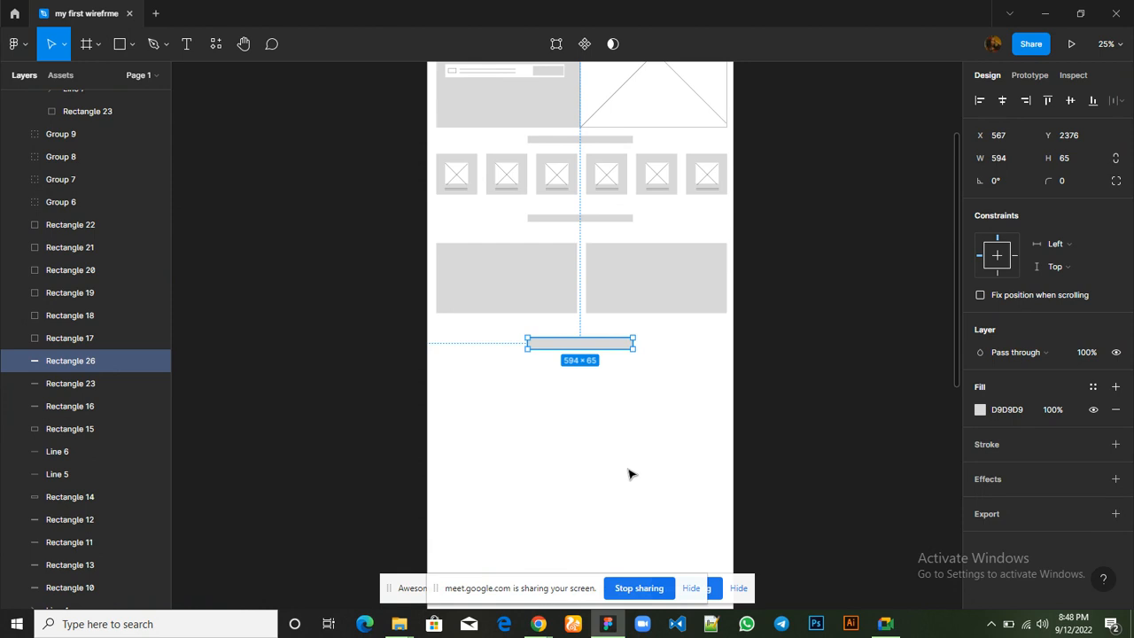
pyautogui.click(629, 475)
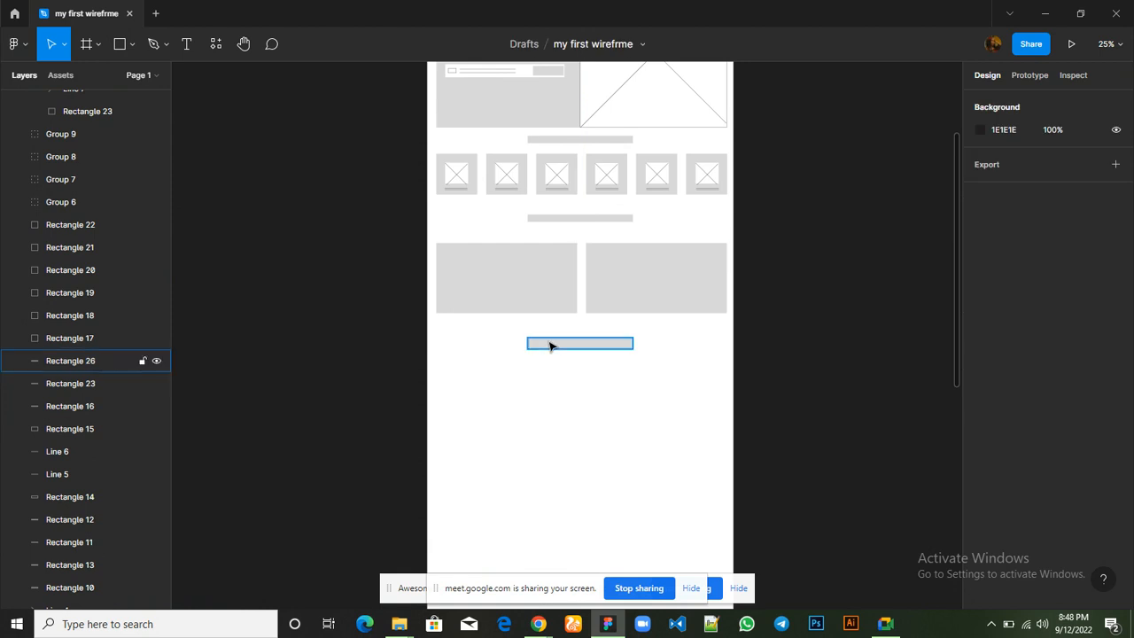
# Widen the lowest heading bar to about 890 and centre it horizontally in the frame at X 419
pyautogui.click(549, 346)
pyautogui.moveTo(526, 343); pyautogui.dragTo(496, 339)
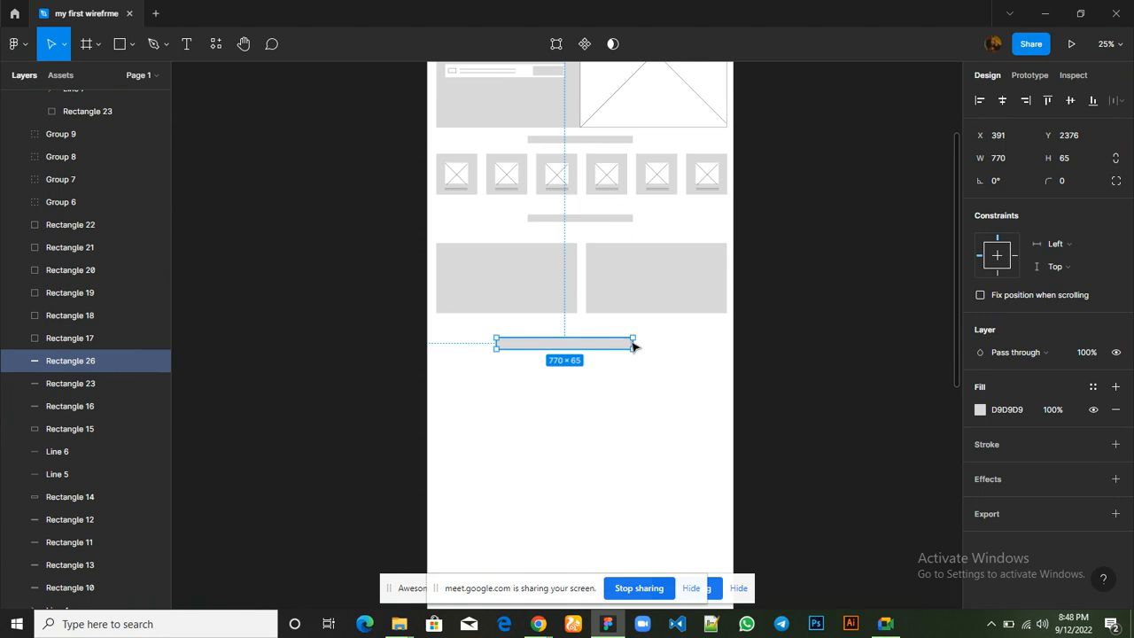
pyautogui.moveTo(634, 343); pyautogui.dragTo(654, 339)
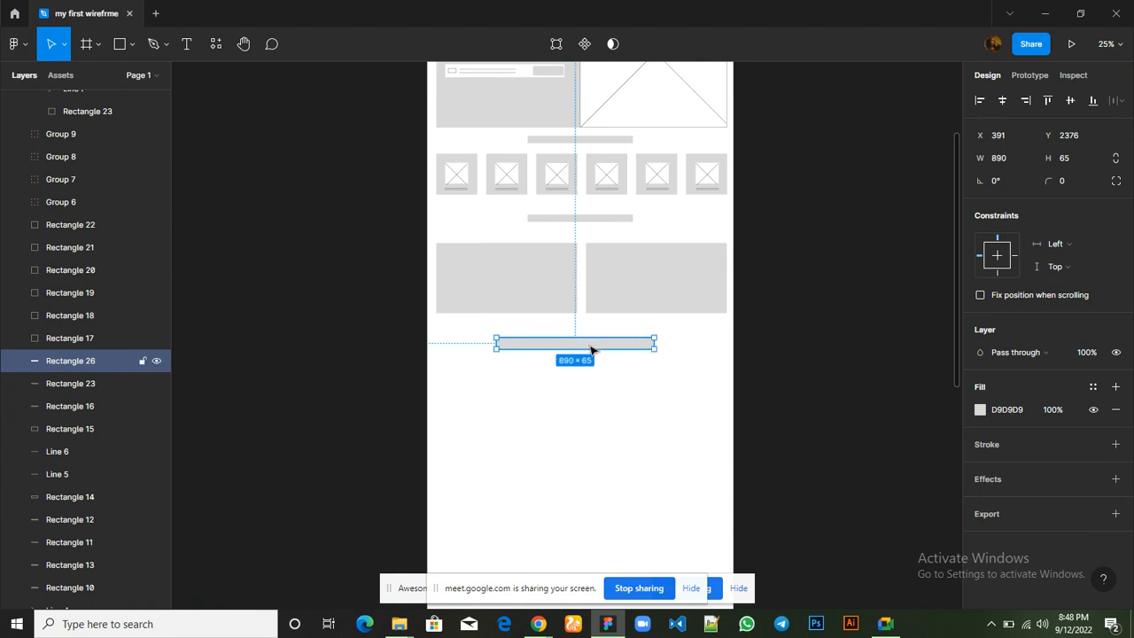
pyautogui.moveTo(592, 348); pyautogui.dragTo(594, 347)
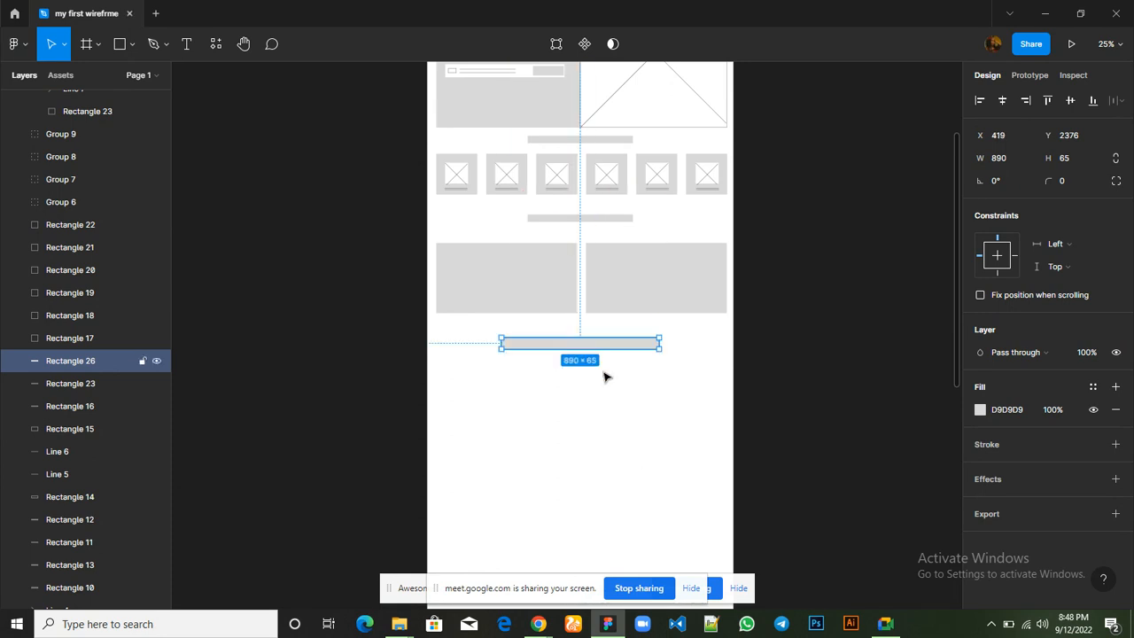
pyautogui.click(632, 463)
# Switch to the Hostbeak page in Chrome and examine the card layout of the Products For All Businesses section
pyautogui.scroll(5, 633, 462)
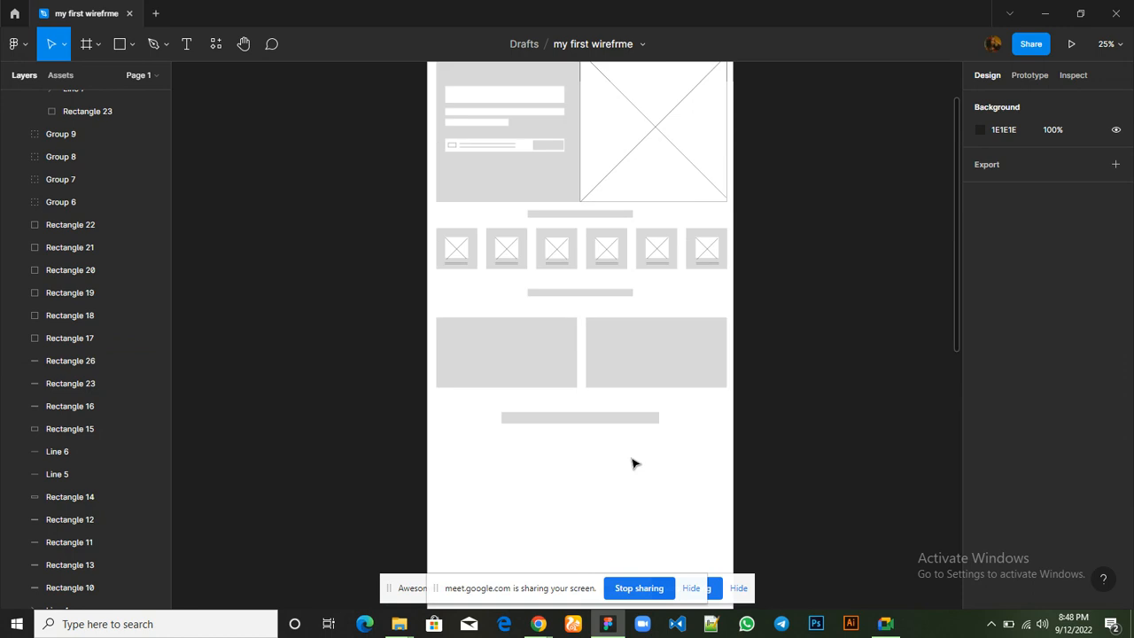
pyautogui.scroll(-6, 633, 463)
pyautogui.scroll(1, 632, 462)
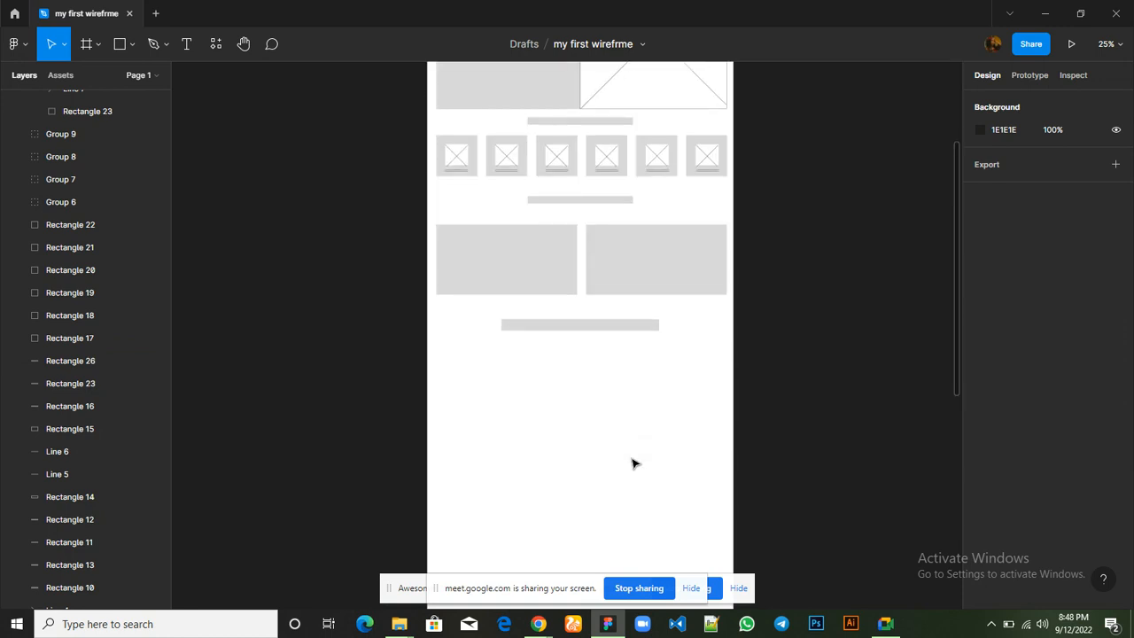
pyautogui.moveTo(537, 624)
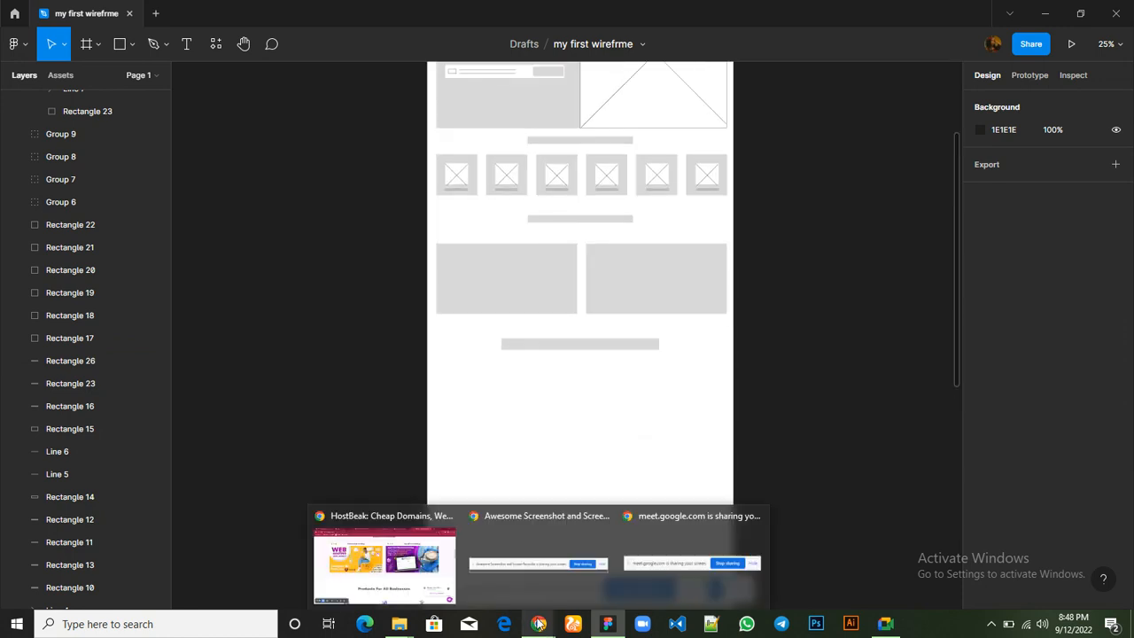
pyautogui.click(381, 560)
pyautogui.scroll(-4, 503, 469)
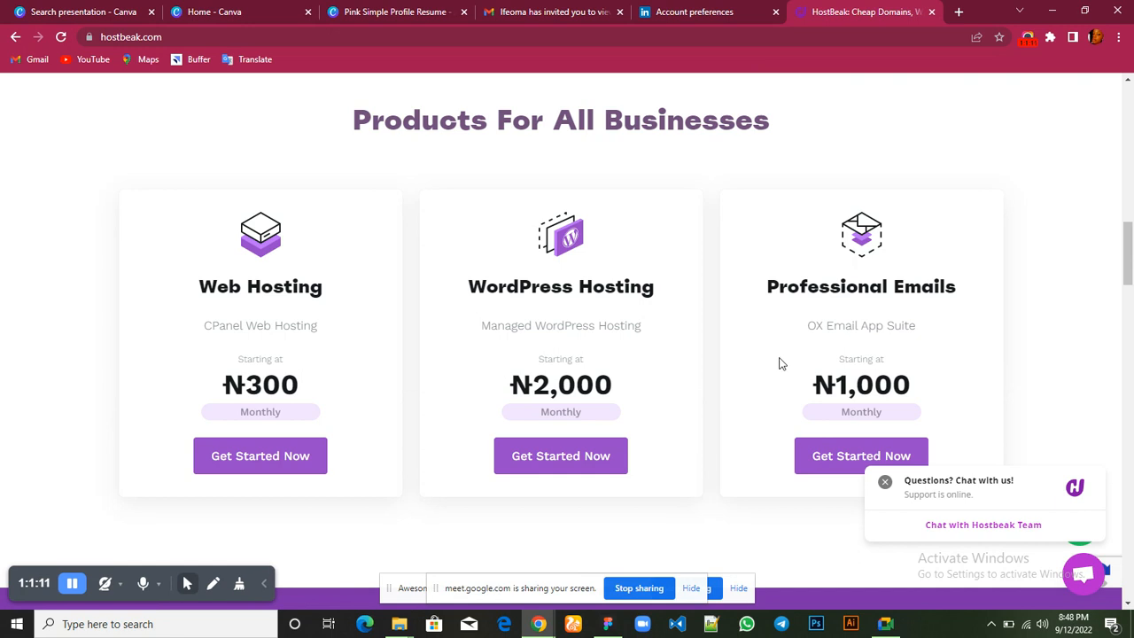
pyautogui.scroll(-1, 780, 364)
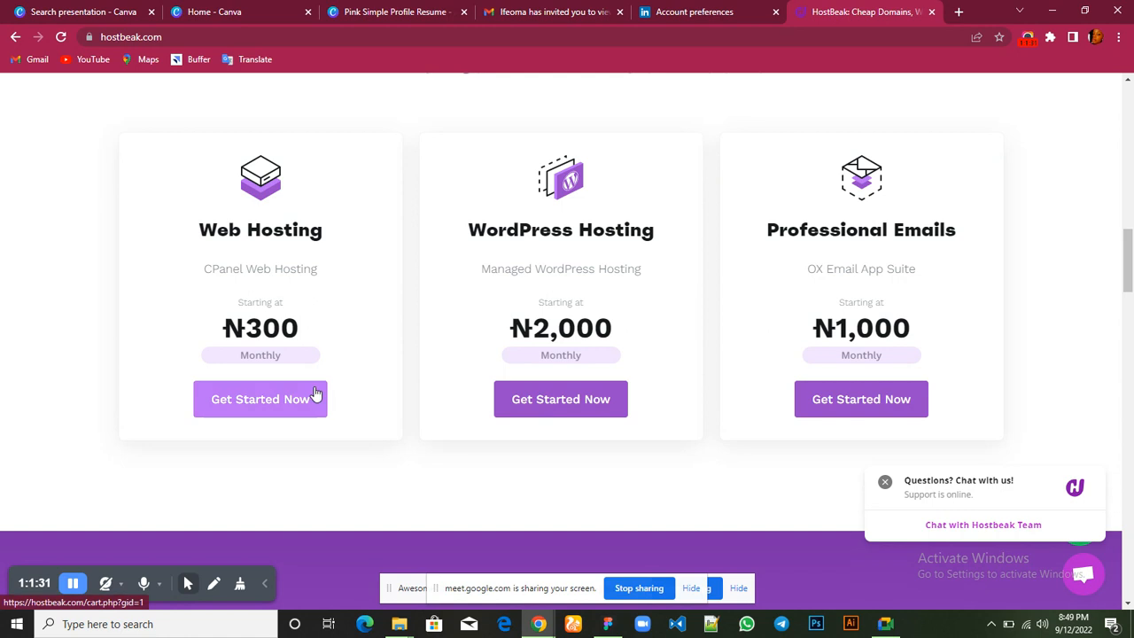
# Switch to Figma, draw a grey rectangle about 520 × 536 below the lowest heading bar and place it at X 51, Y 2560
pyautogui.moveTo(610, 621)
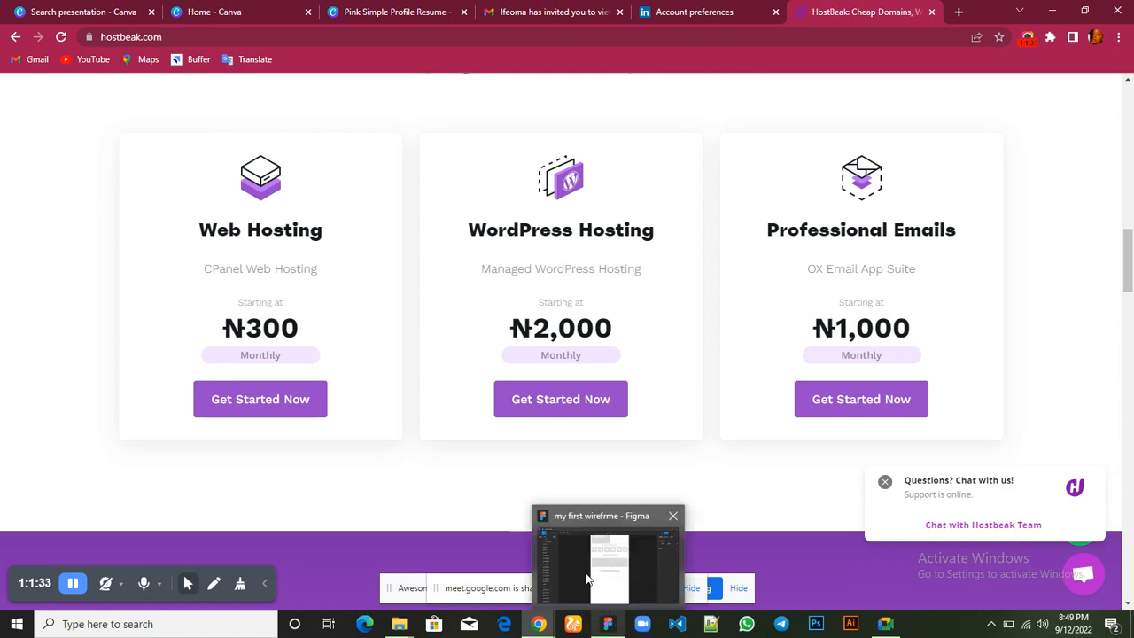
pyautogui.click(587, 578)
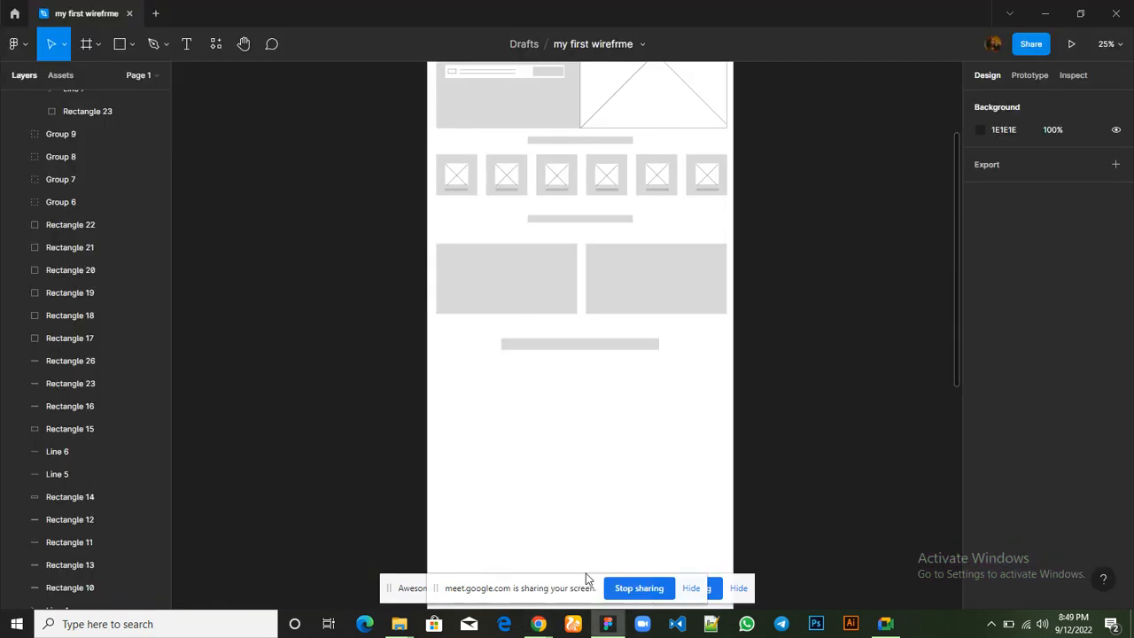
pyautogui.moveTo(538, 624)
pyautogui.click(125, 52)
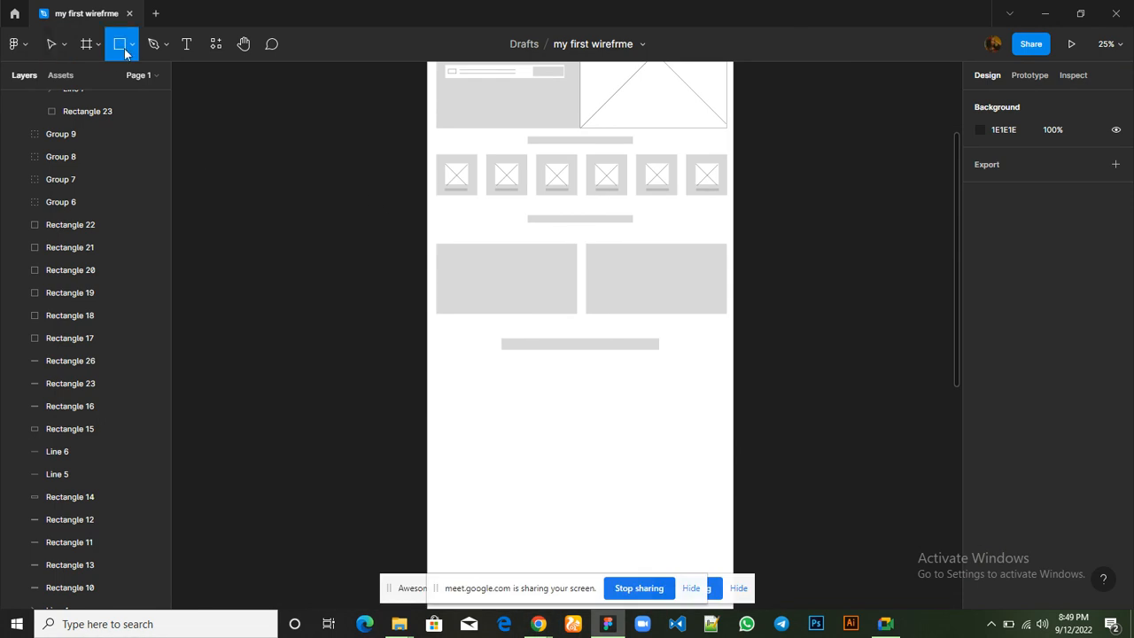
pyautogui.moveTo(442, 371)
pyautogui.mouseDown()
pyautogui.moveTo(528, 390)
pyautogui.moveTo(532, 471)
pyautogui.mouseUp()
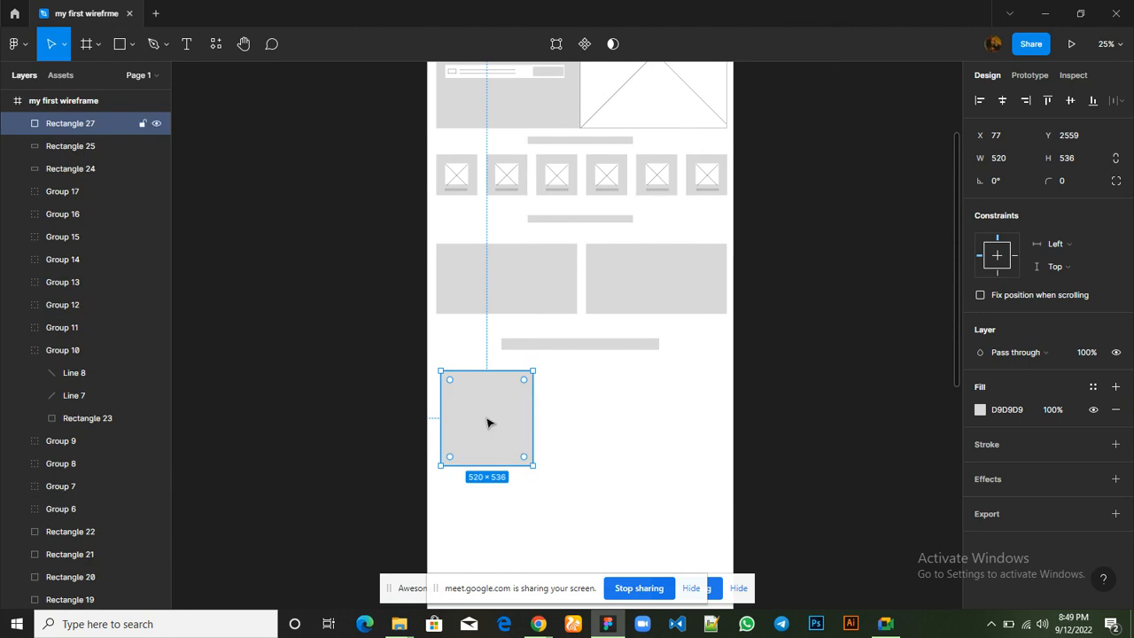
pyautogui.moveTo(487, 422); pyautogui.dragTo(483, 422)
# Duplicate the new rectangle twice in the same row, placing the copies at X 641 and X 1231
pyautogui.hotkey('ctrl', 'd')
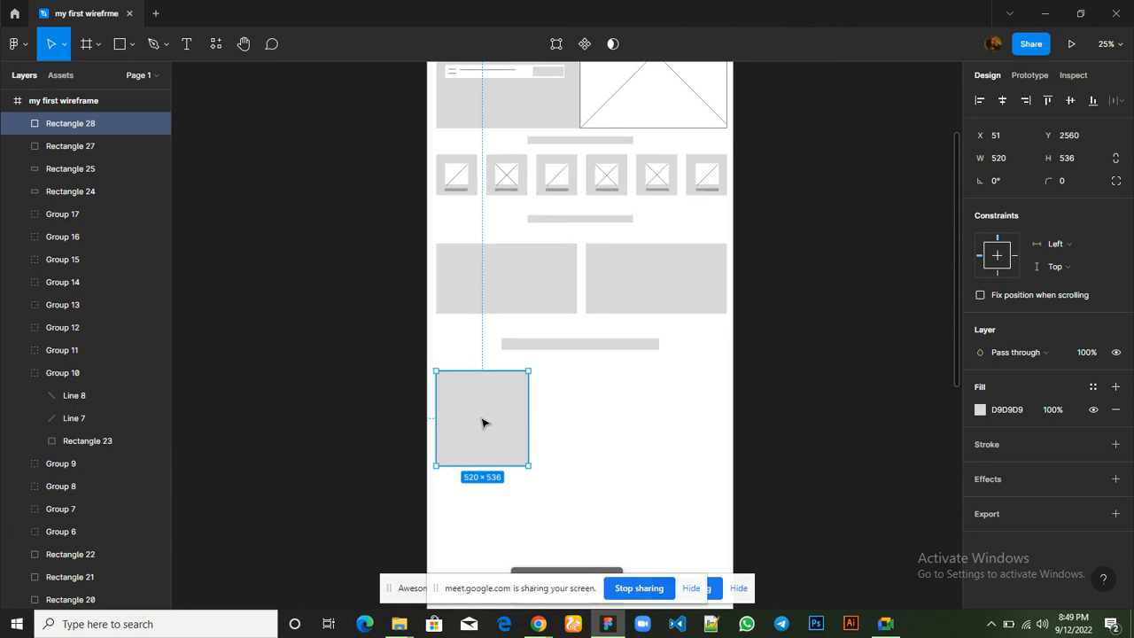
pyautogui.moveTo(484, 423); pyautogui.dragTo(587, 423)
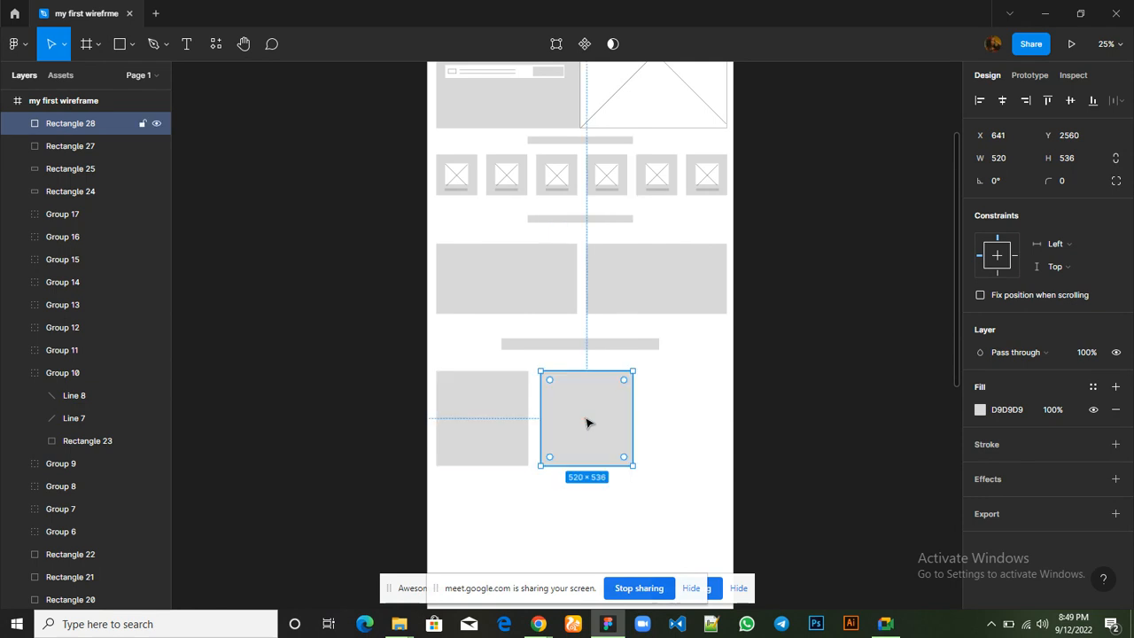
pyautogui.hotkey('ctrl', 'd')
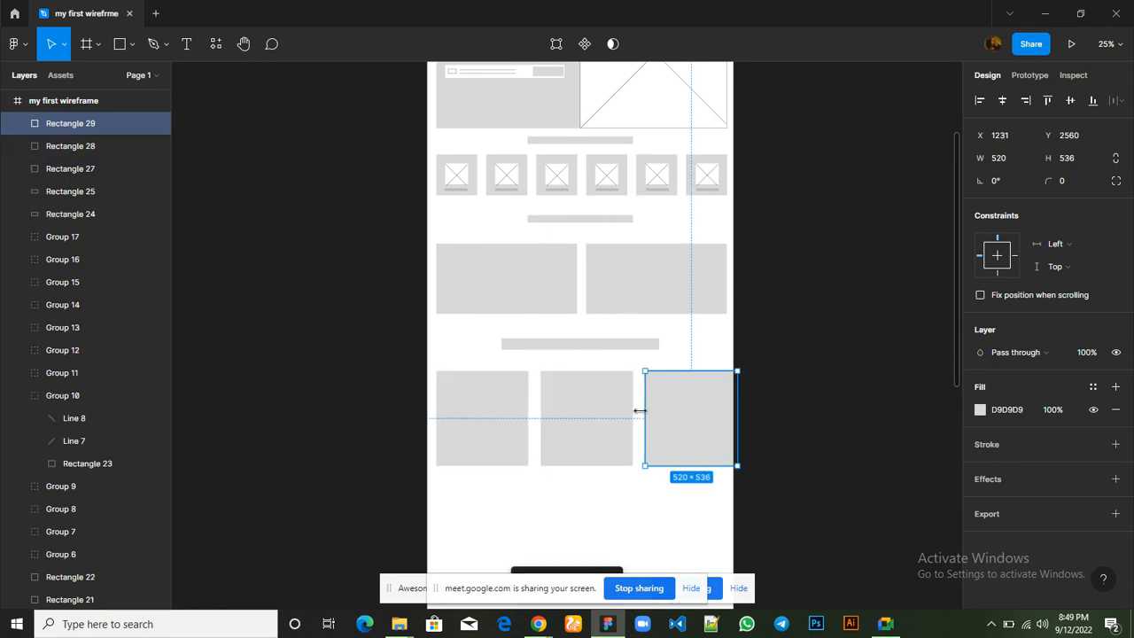
# Nudge the middle and third rectangles of the new row leftward, bringing the third to X 1171 inside the frame's margin
pyautogui.click(512, 409)
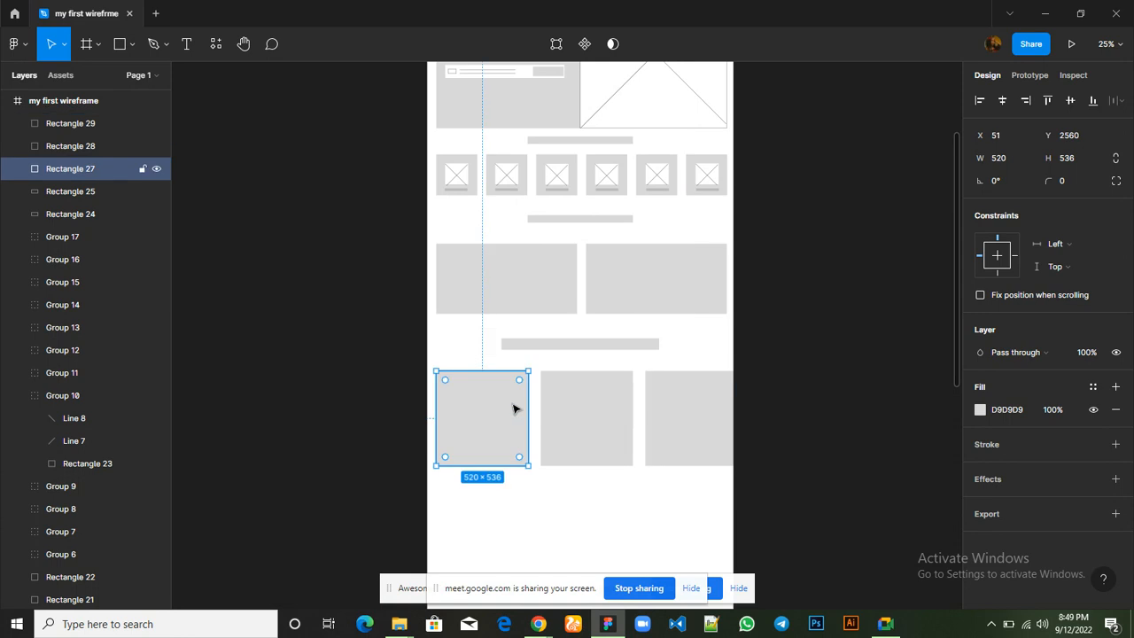
pyautogui.click(578, 419)
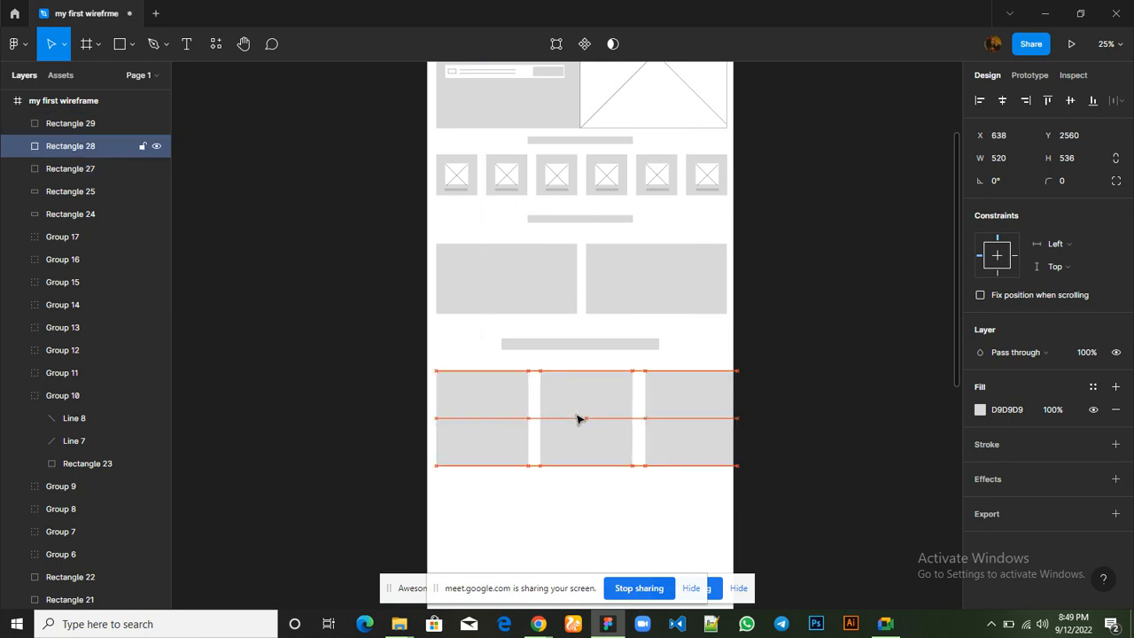
pyautogui.press('Left')
pyautogui.press('Left')
pyautogui.press('Left')
pyautogui.press('Left')
pyautogui.press('Left')
pyautogui.press('Left')
pyautogui.press('Left')
pyautogui.press('Left')
pyautogui.press('Left')
pyautogui.press('Left')
pyautogui.press('Left')
pyautogui.press('Left')
pyautogui.press('Left')
pyautogui.press('Left')
pyautogui.press('Left')
pyautogui.press('Left')
pyautogui.press('Left')
pyautogui.press('Left')
pyautogui.press('Left')
pyautogui.press('Left')
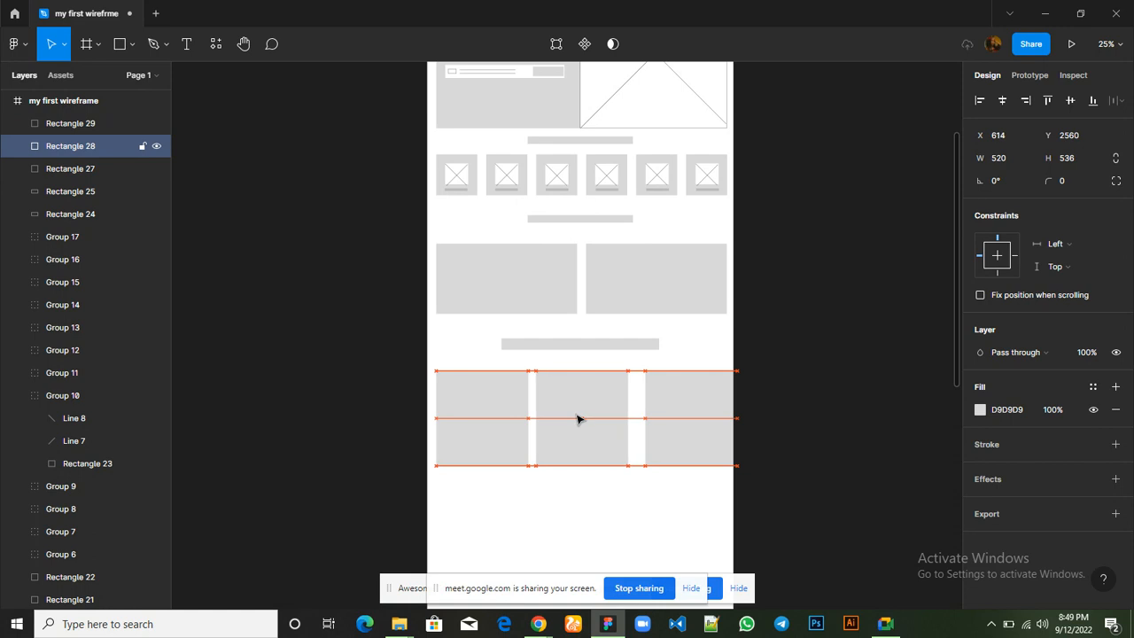
pyautogui.click(679, 423)
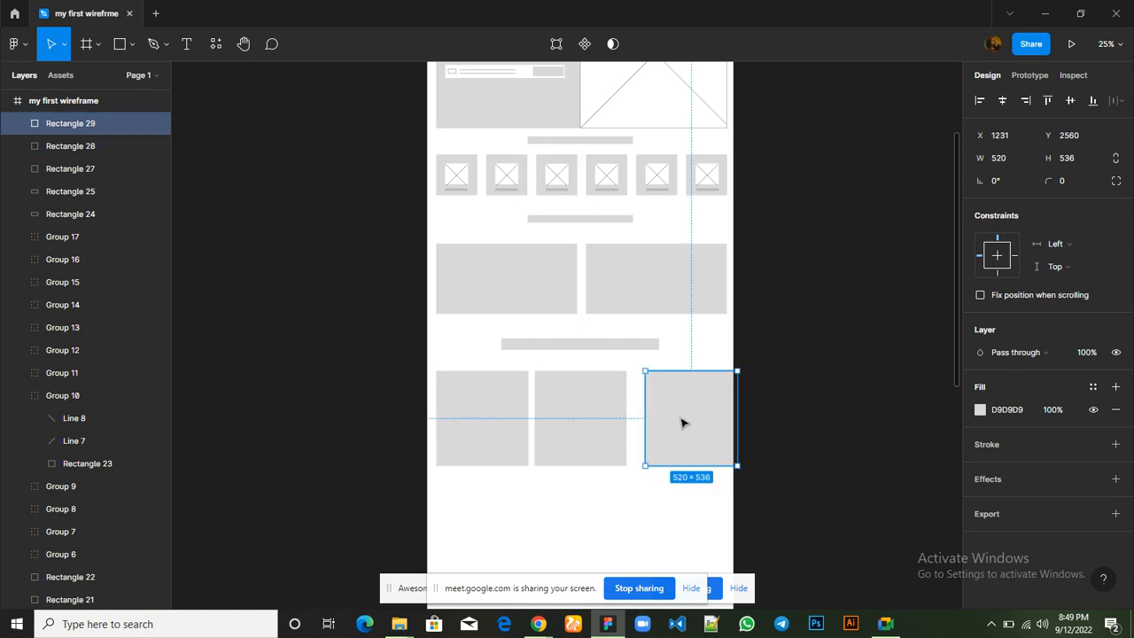
pyautogui.press('Left')
pyautogui.press('Left')
pyautogui.press('Left')
pyautogui.press('Left')
pyautogui.press('Left')
pyautogui.press('Left')
pyautogui.press('Left')
pyautogui.press('Left')
pyautogui.press('Left')
pyautogui.press('Left')
pyautogui.press('Left')
pyautogui.press('Left')
pyautogui.press('Left')
pyautogui.press('Left')
pyautogui.press('Left')
pyautogui.press('Left')
pyautogui.press('Left')
pyautogui.press('Left')
pyautogui.press('Left')
pyautogui.press('Left')
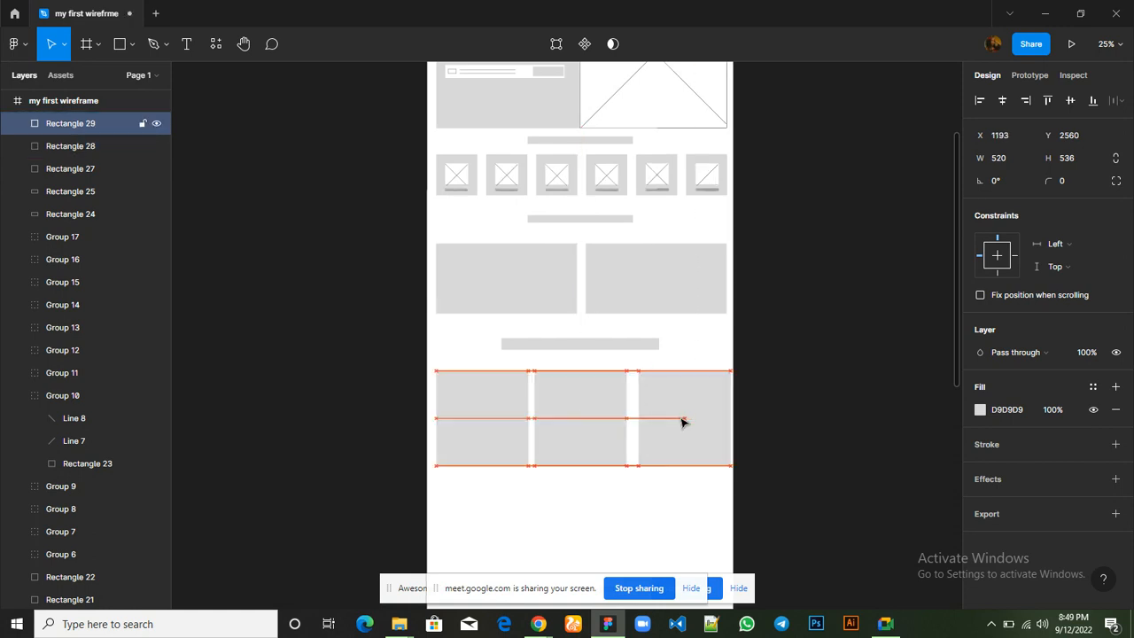
pyautogui.press('Left')
pyautogui.press('Left')
pyautogui.press('Left')
pyautogui.press('Left')
pyautogui.press('Left')
pyautogui.press('Left')
pyautogui.press('Left')
pyautogui.press('Left')
pyautogui.press('Left')
pyautogui.press('Left')
pyautogui.press('Left')
pyautogui.press('Left')
pyautogui.press('Left')
pyautogui.press('Left')
pyautogui.press('Left')
pyautogui.press('Left')
pyautogui.press('Left')
pyautogui.press('Left')
pyautogui.press('Left')
pyautogui.press('Left')
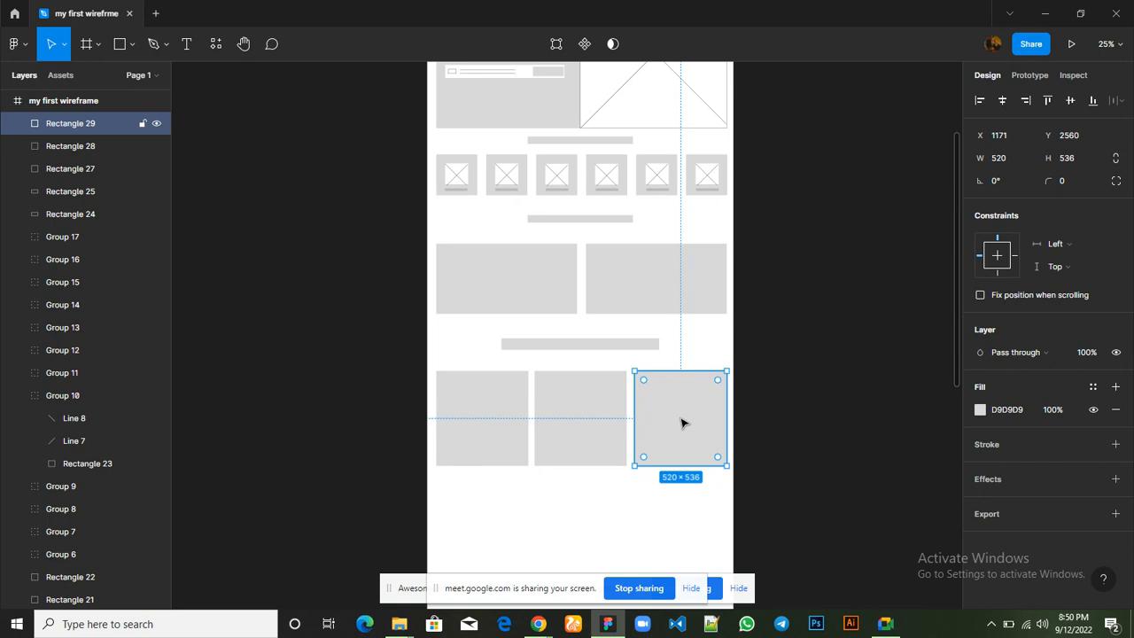
# Select all three rectangles in the new row and distribute their horizontal spacing evenly
pyautogui.keyDown('shift'); pyautogui.click(594, 415); pyautogui.keyUp('shift')
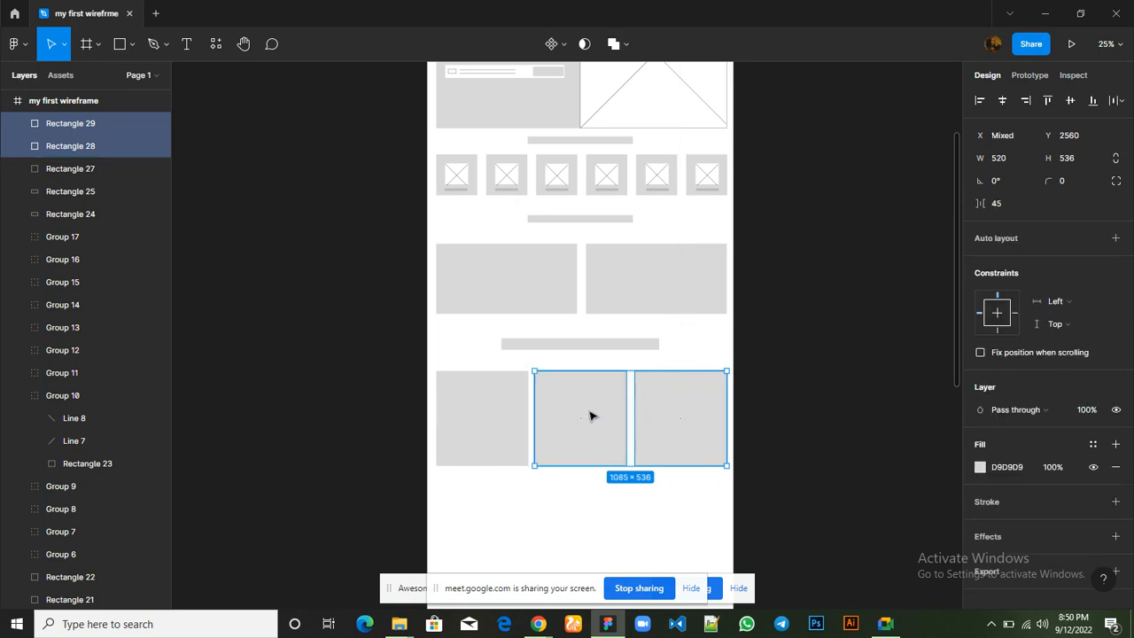
pyautogui.keyDown('shift'); pyautogui.click(482, 419); pyautogui.keyUp('shift')
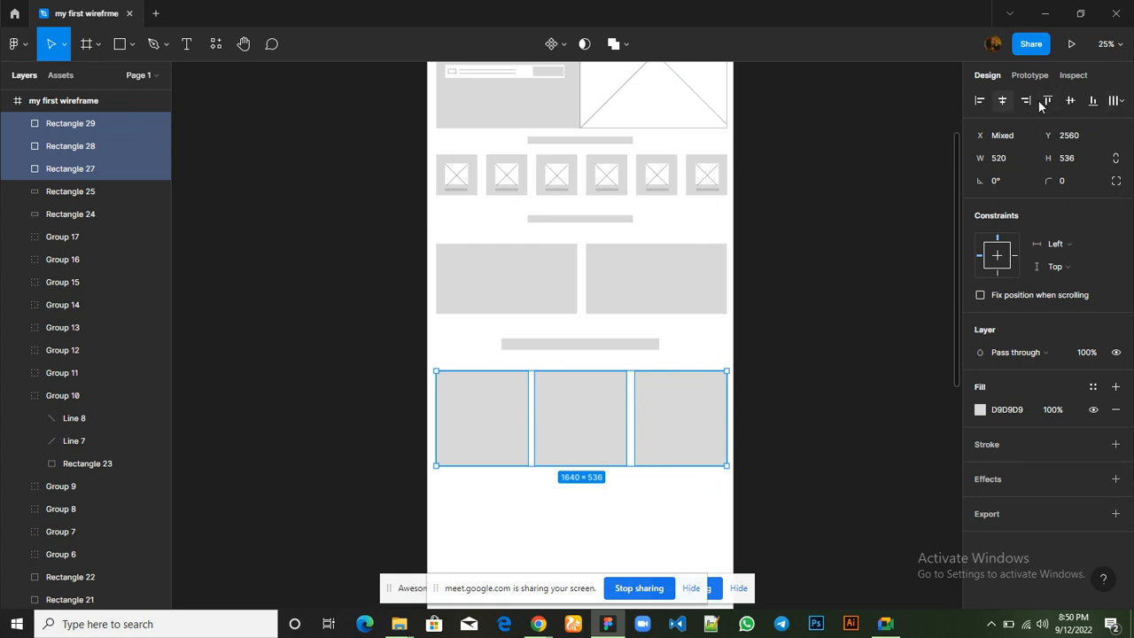
pyautogui.click(1121, 102)
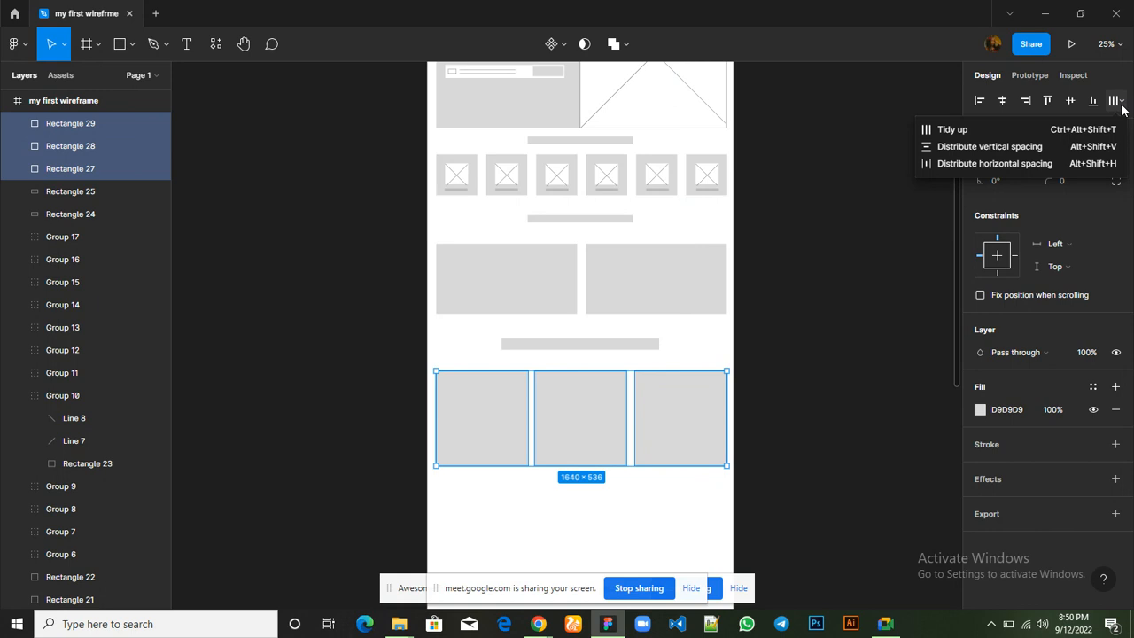
pyautogui.click(1029, 165)
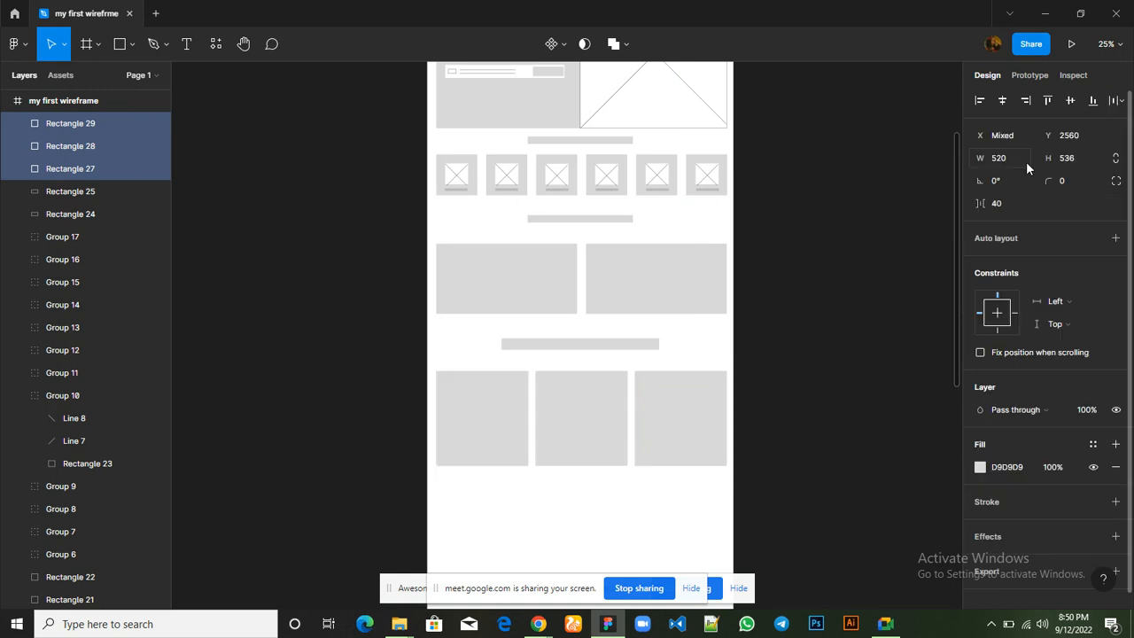
pyautogui.scroll(-3, 610, 550)
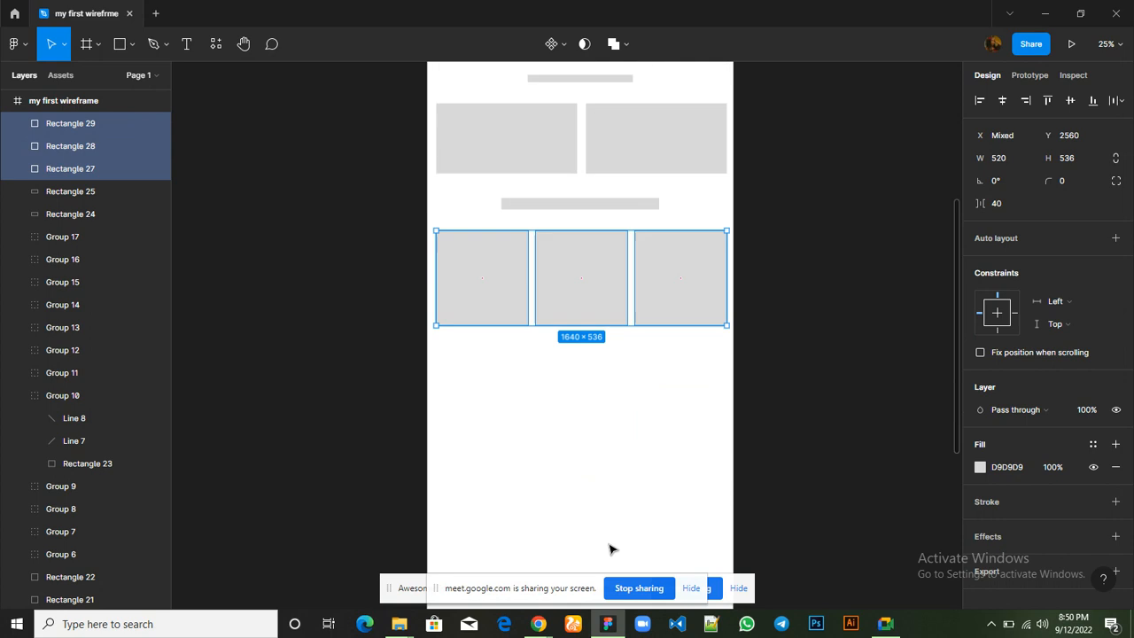
pyautogui.scroll(-1, 610, 550)
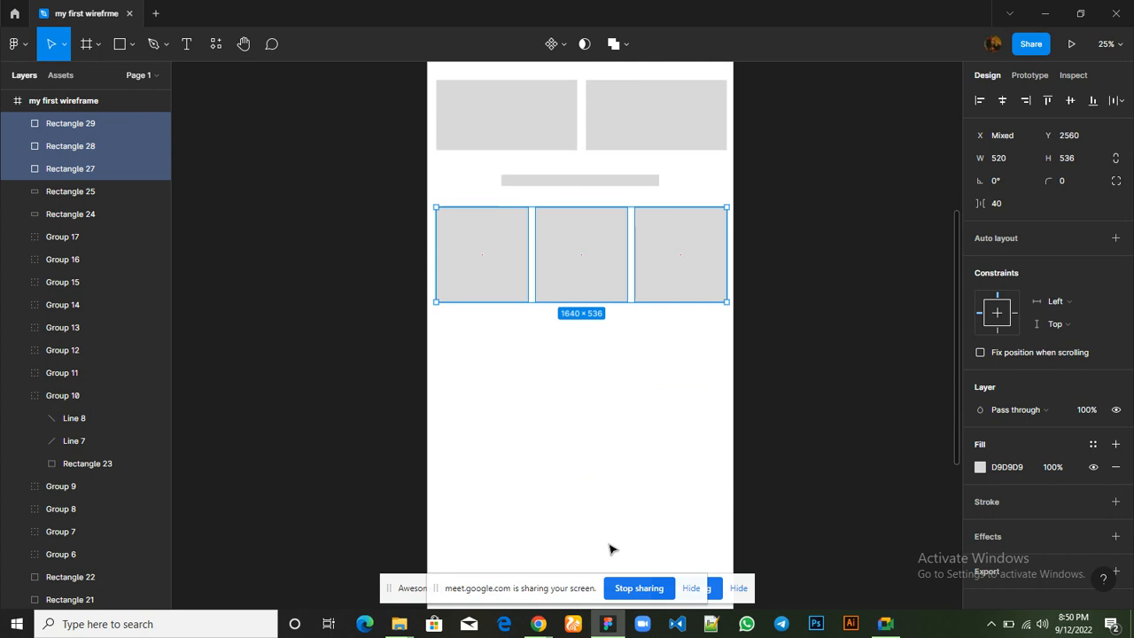
pyautogui.click(610, 417)
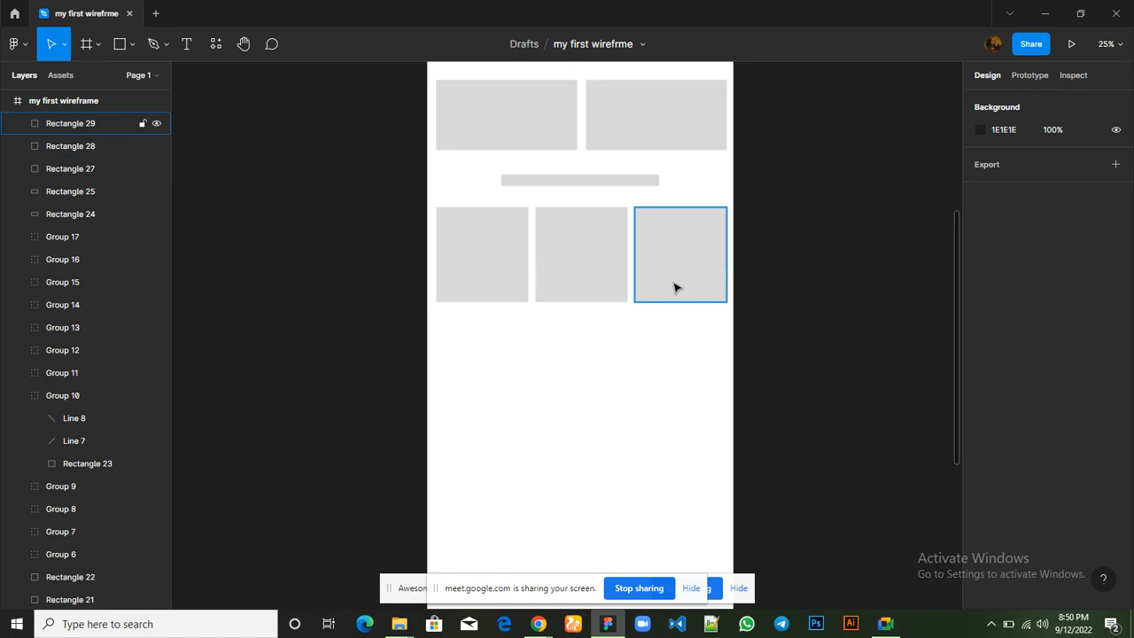
# Draw a rectangle about 270 × 84 near the bottom of the first card and fill it white (FFFFFF)
pyautogui.scroll(5, 427, 278)
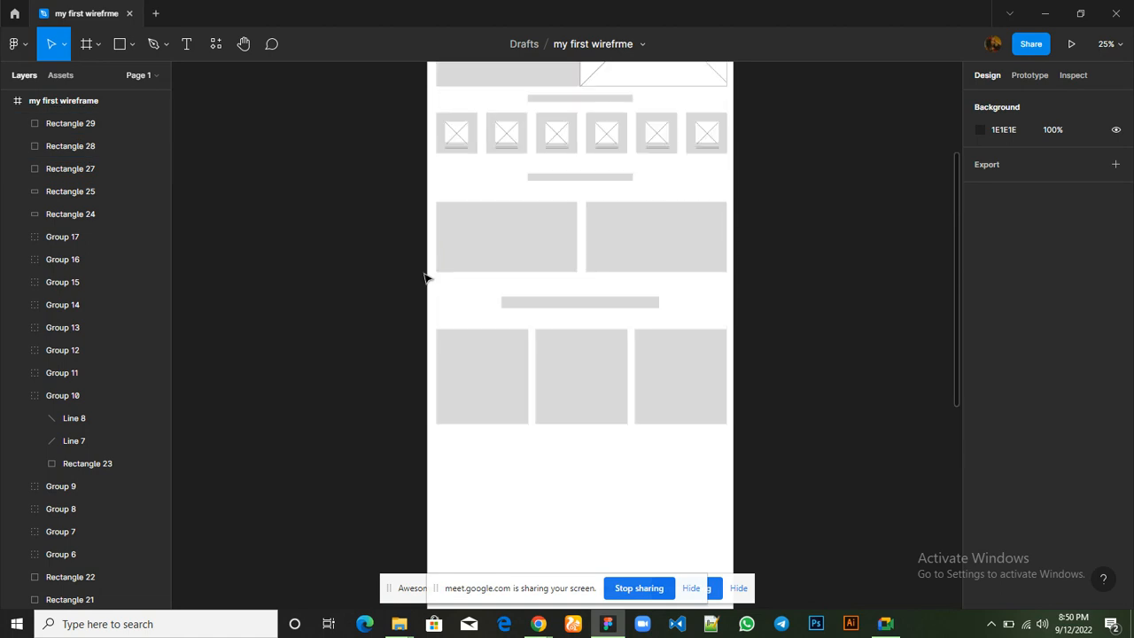
pyautogui.scroll(-5, 426, 276)
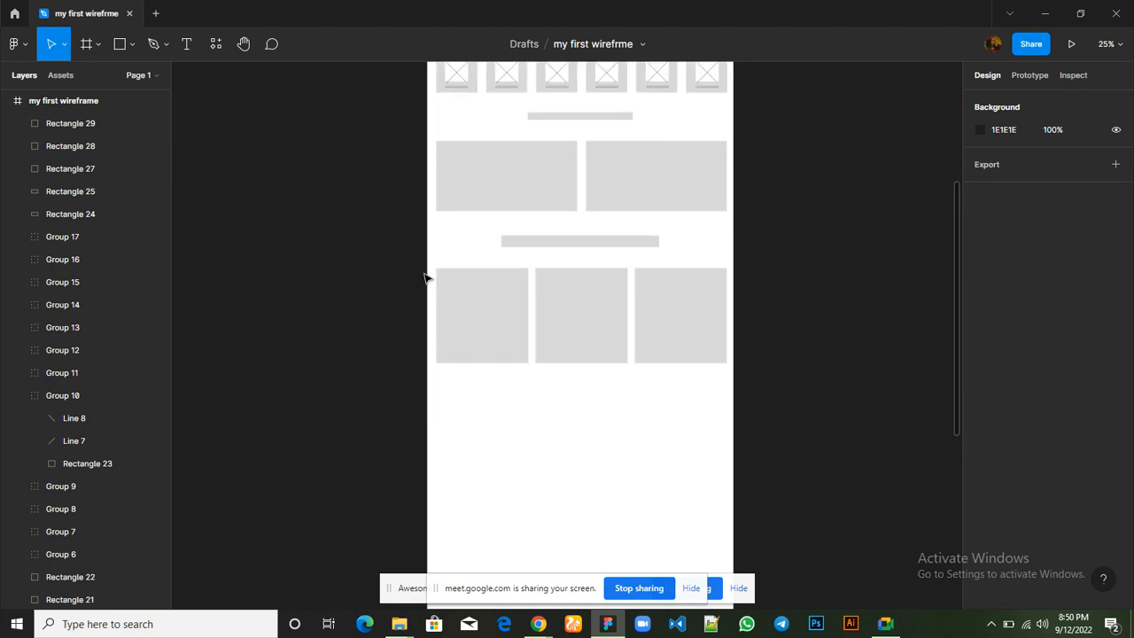
pyautogui.click(121, 44)
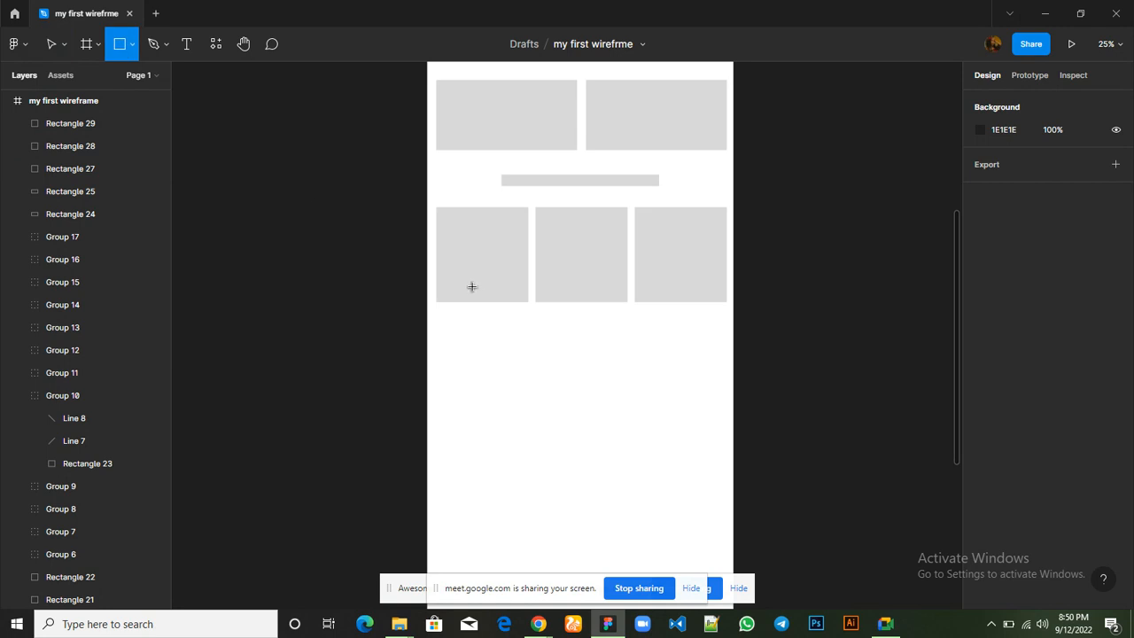
pyautogui.moveTo(454, 281)
pyautogui.mouseDown()
pyautogui.moveTo(499, 280)
pyautogui.moveTo(503, 296)
pyautogui.moveTo(485, 292)
pyautogui.mouseUp()
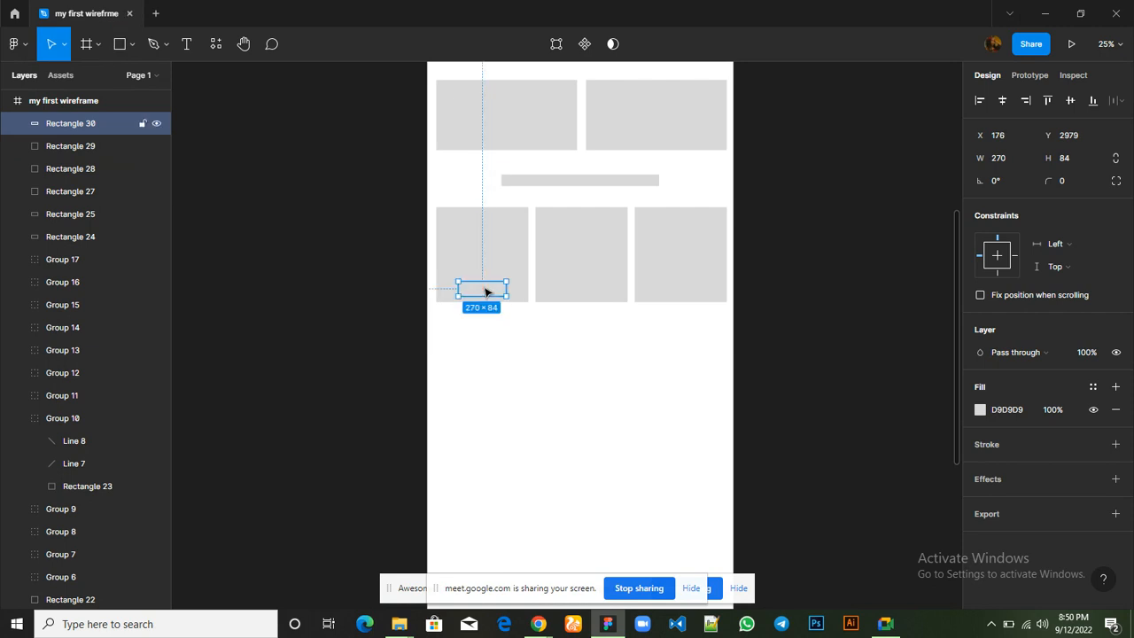
pyautogui.click(980, 410)
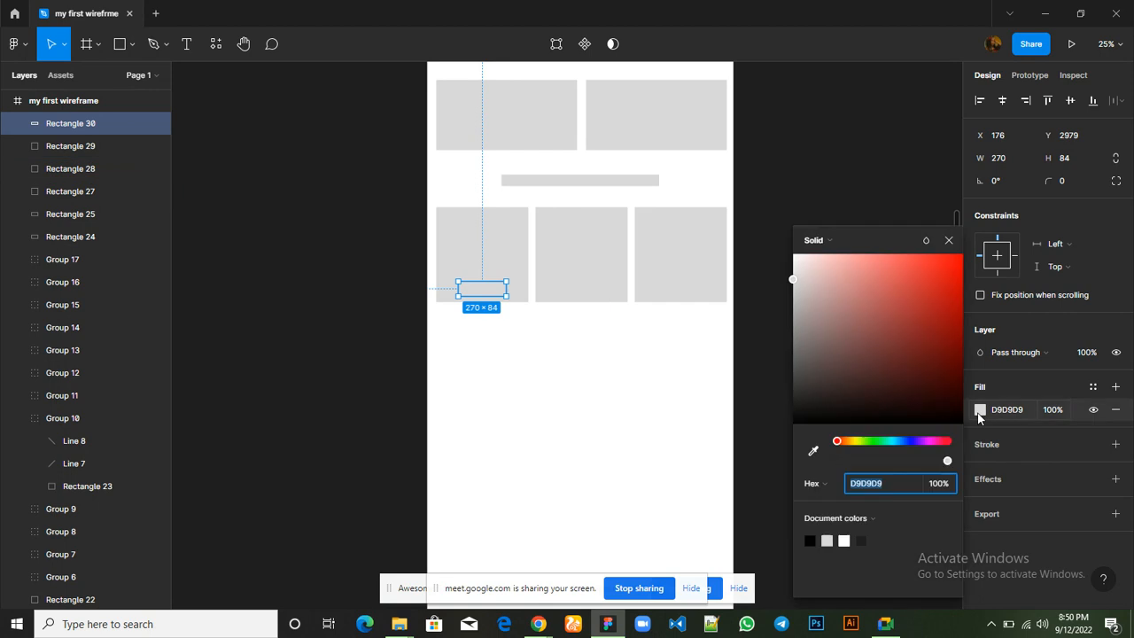
pyautogui.click(846, 537)
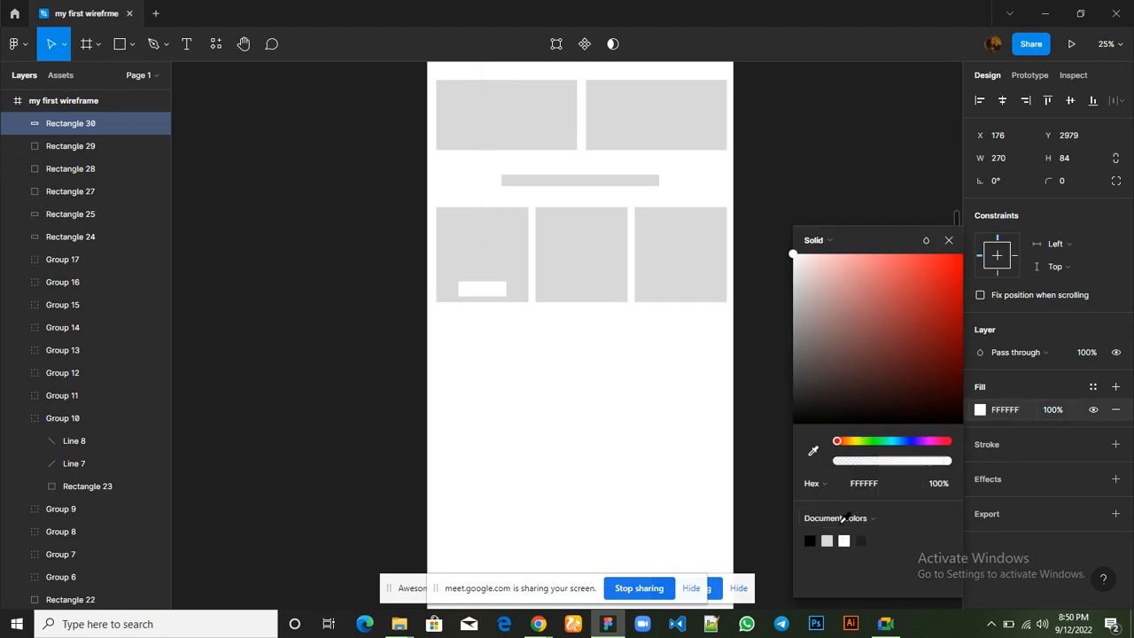
pyautogui.click(949, 241)
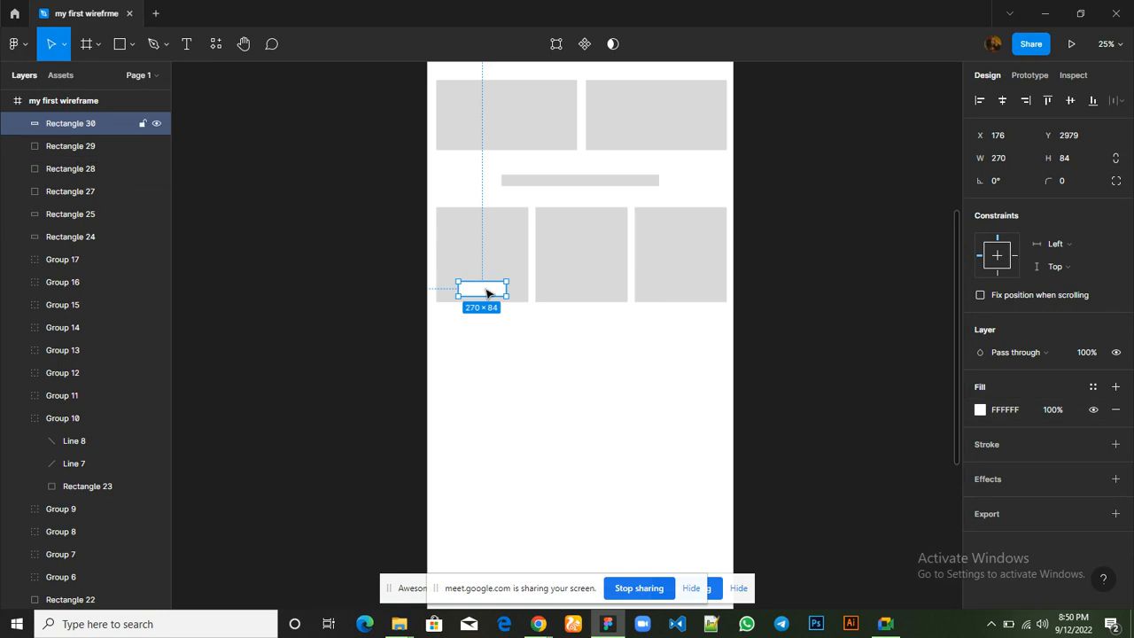
# Duplicate the white bar just above itself in the first card and shrink the copy to about 218 × 60 at X 201, Y 2891
pyautogui.hotkey('ctrl', 'd')
pyautogui.moveTo(486, 289); pyautogui.dragTo(502, 269)
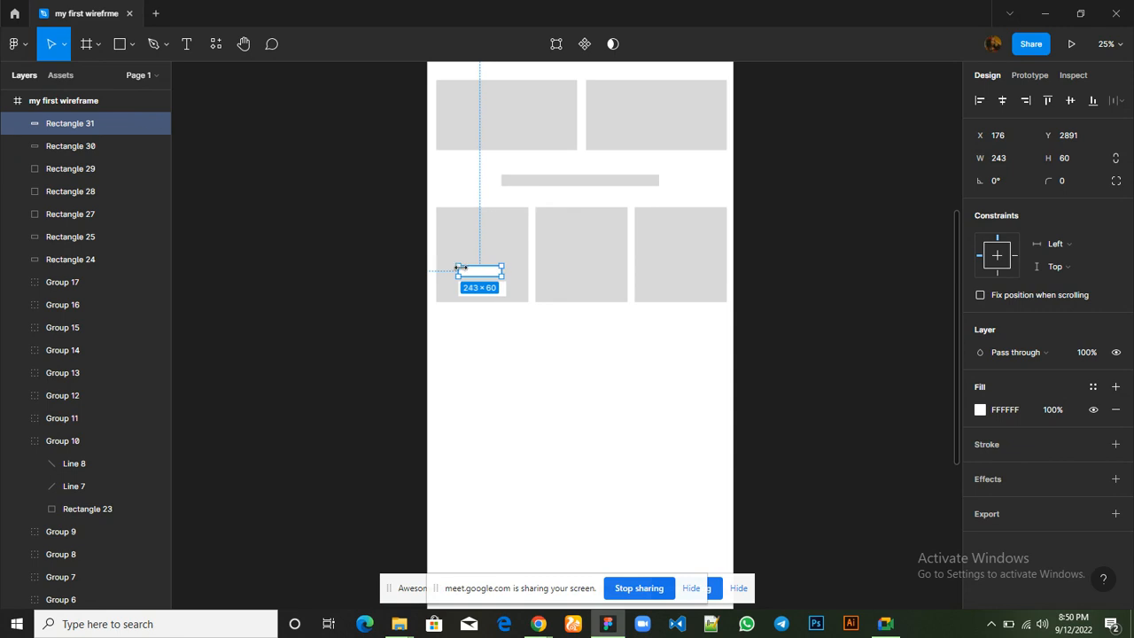
pyautogui.moveTo(459, 268); pyautogui.dragTo(464, 268)
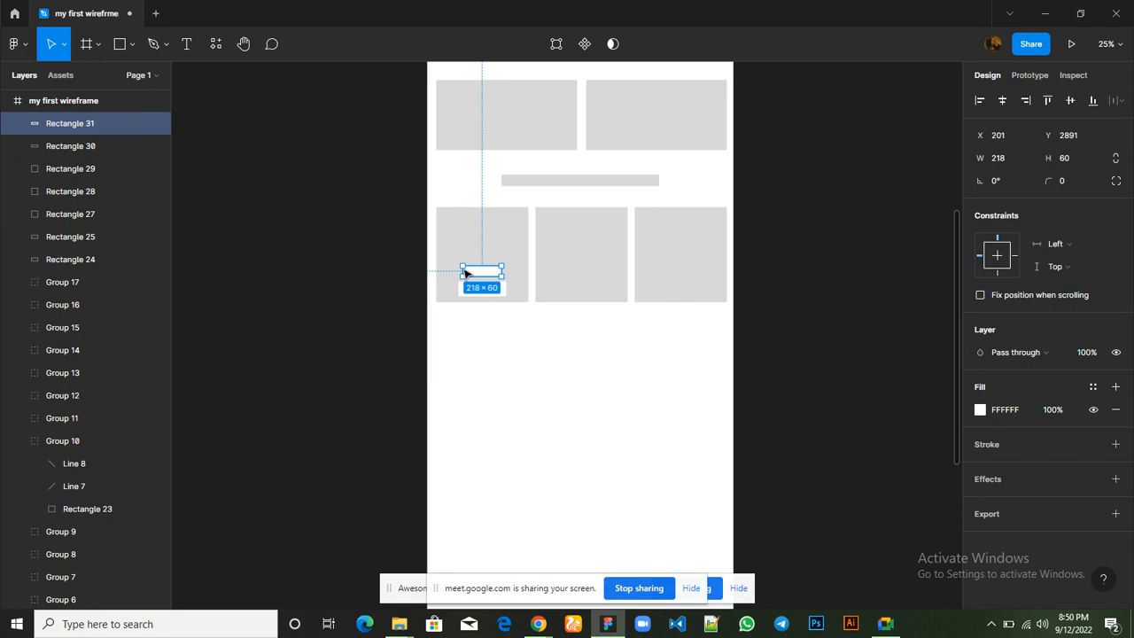
pyautogui.click(521, 357)
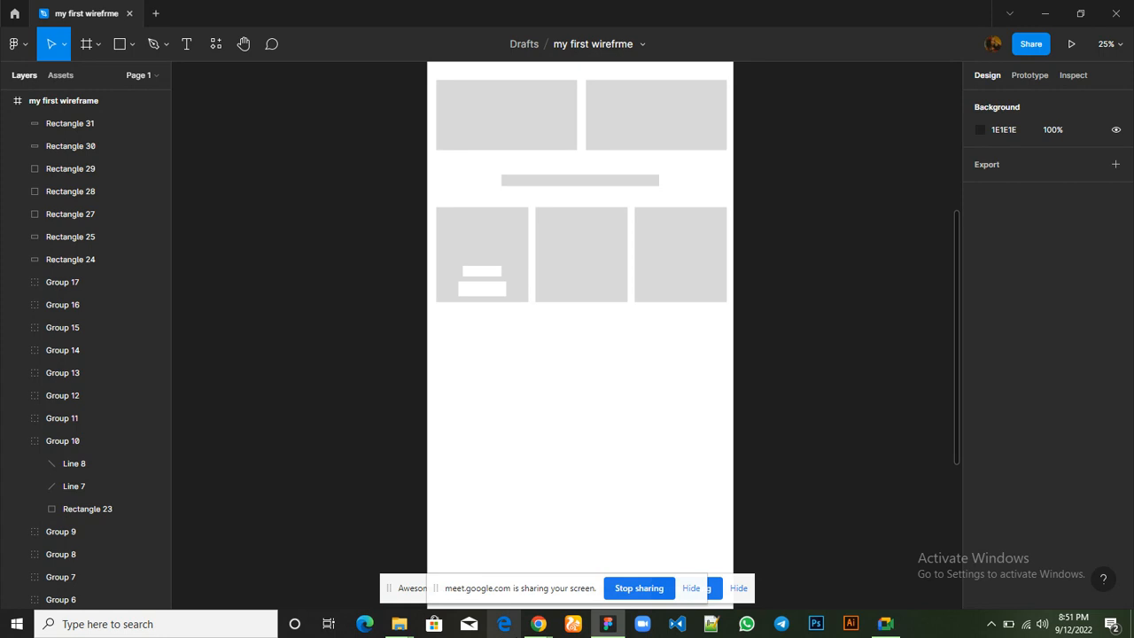
# Preview the Hostbeak page for reference, and copy the first crossed image placeholder from the icon row into the first card at X 245, Y 2605
pyautogui.moveTo(537, 623)
pyautogui.moveTo(421, 561)
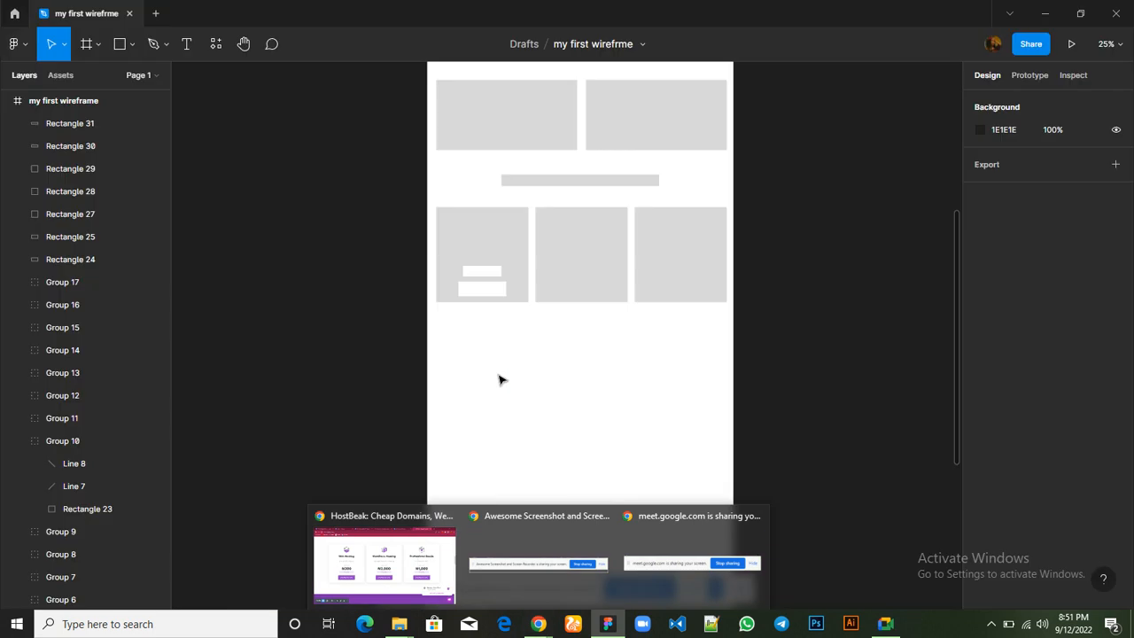
pyautogui.click(301, 116)
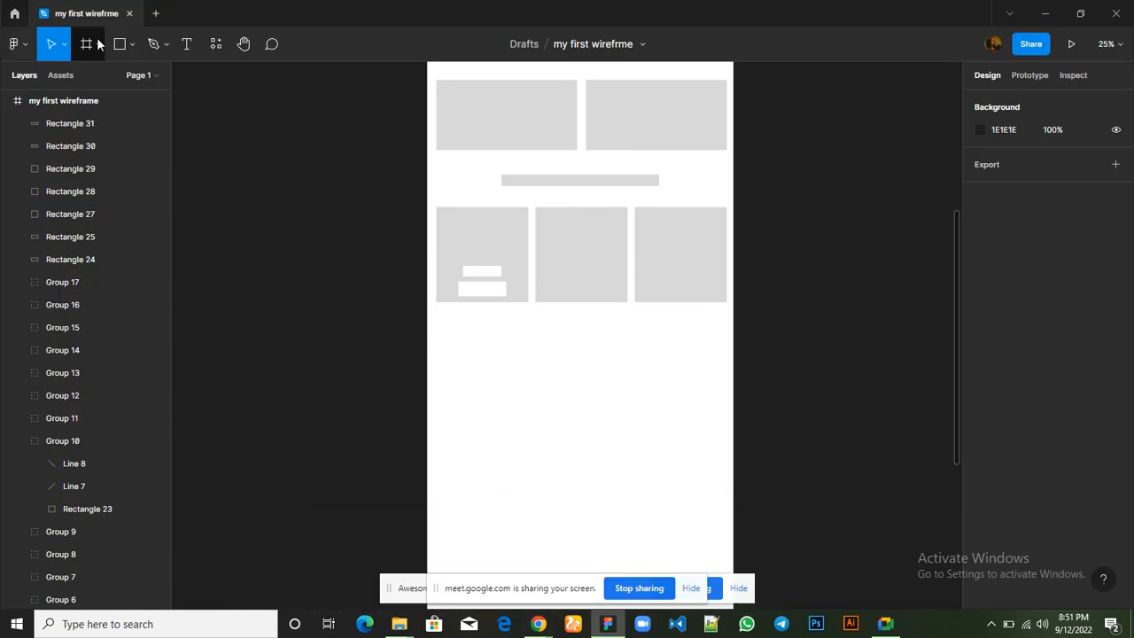
pyautogui.click(119, 44)
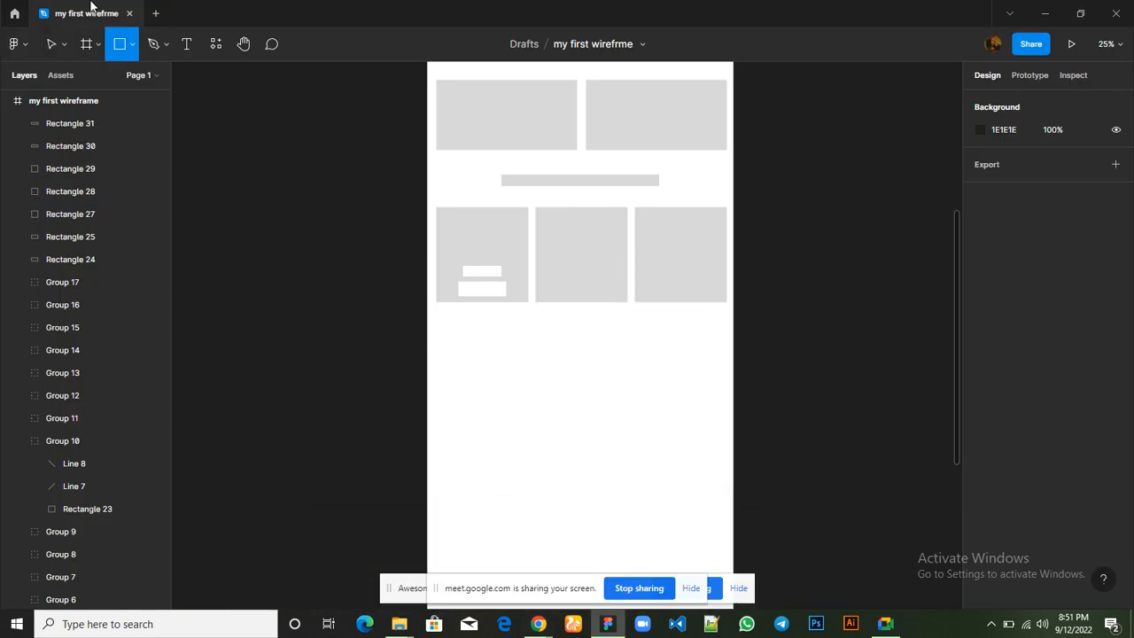
pyautogui.scroll(5, 315, 202)
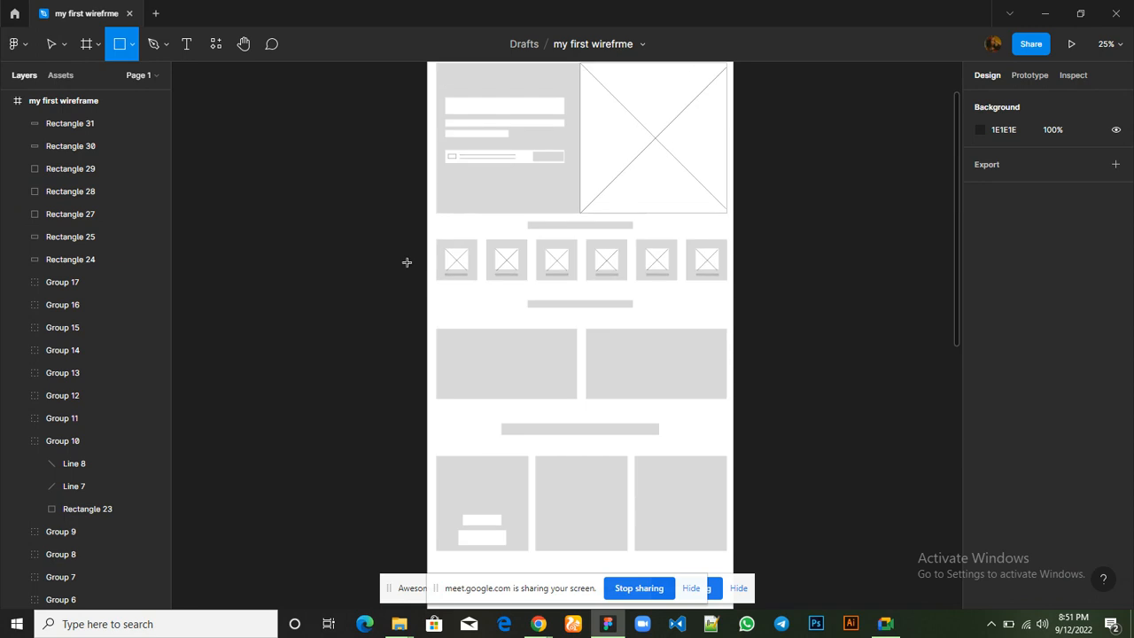
pyautogui.click(50, 45)
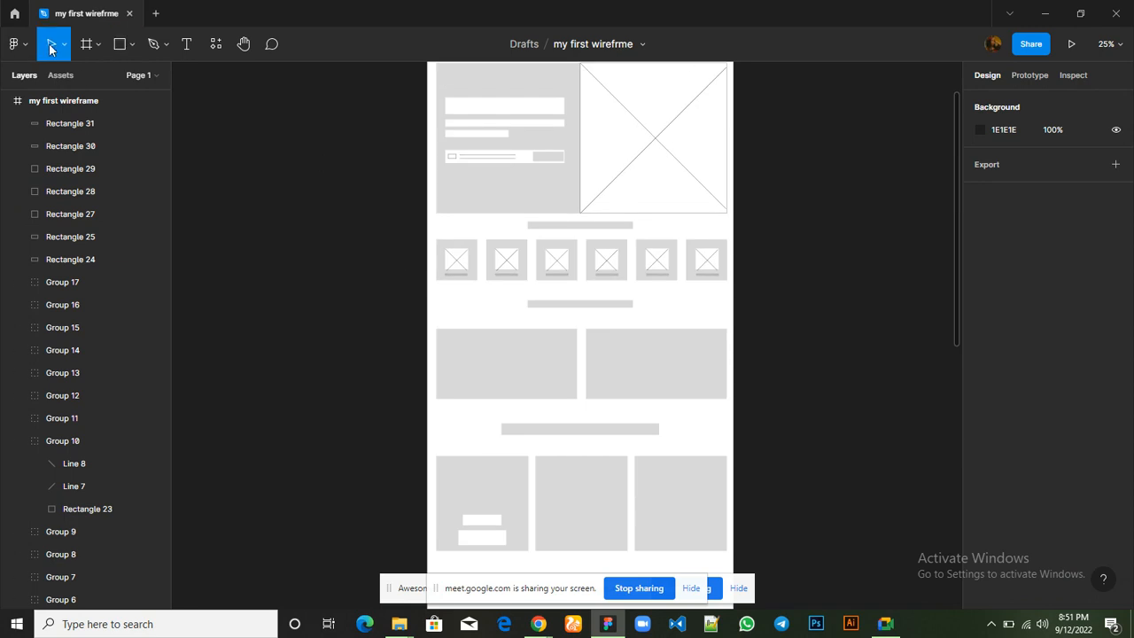
pyautogui.click(460, 264)
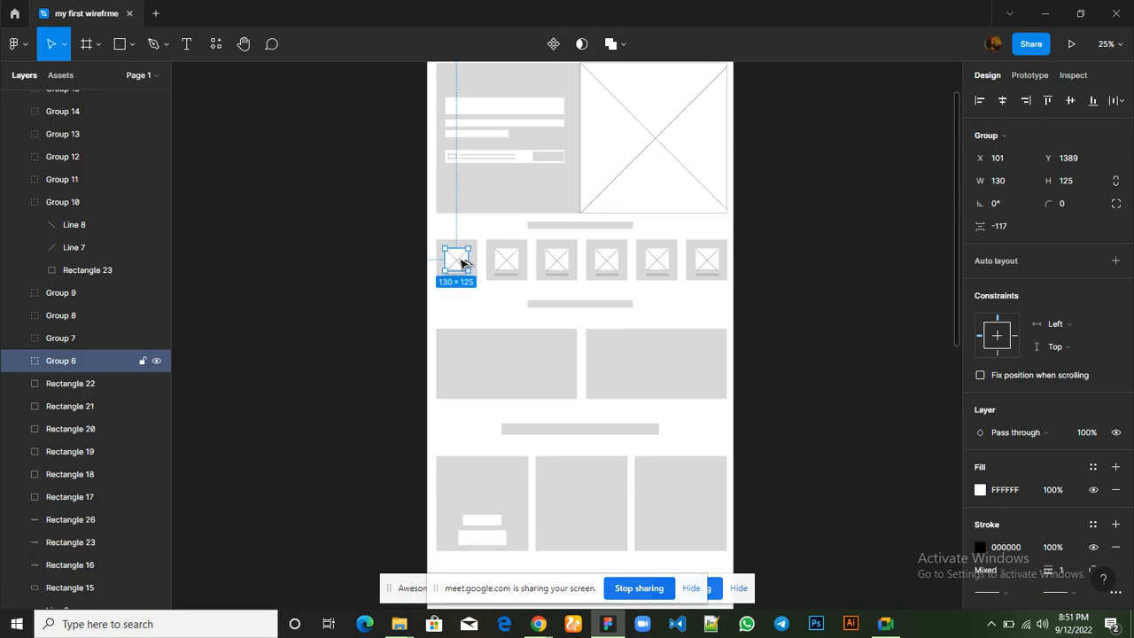
pyautogui.moveTo(458, 257); pyautogui.dragTo(486, 480)
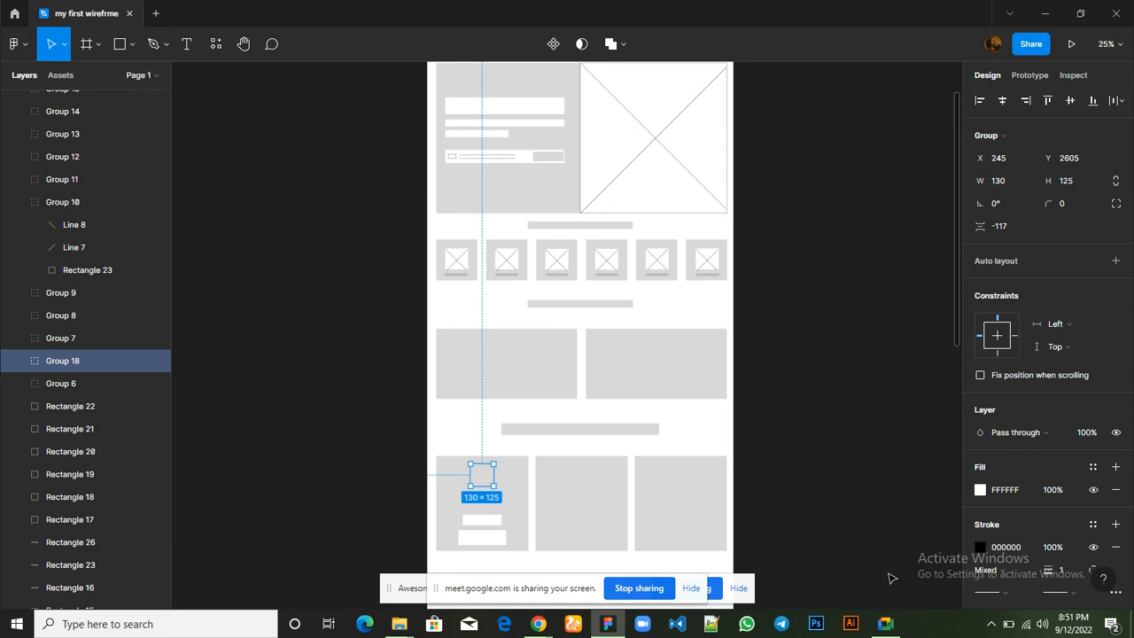
# Switch to Google Meet to read the class's replies in the in-call chat, and return to the Figma wireframe
pyautogui.moveTo(886, 624)
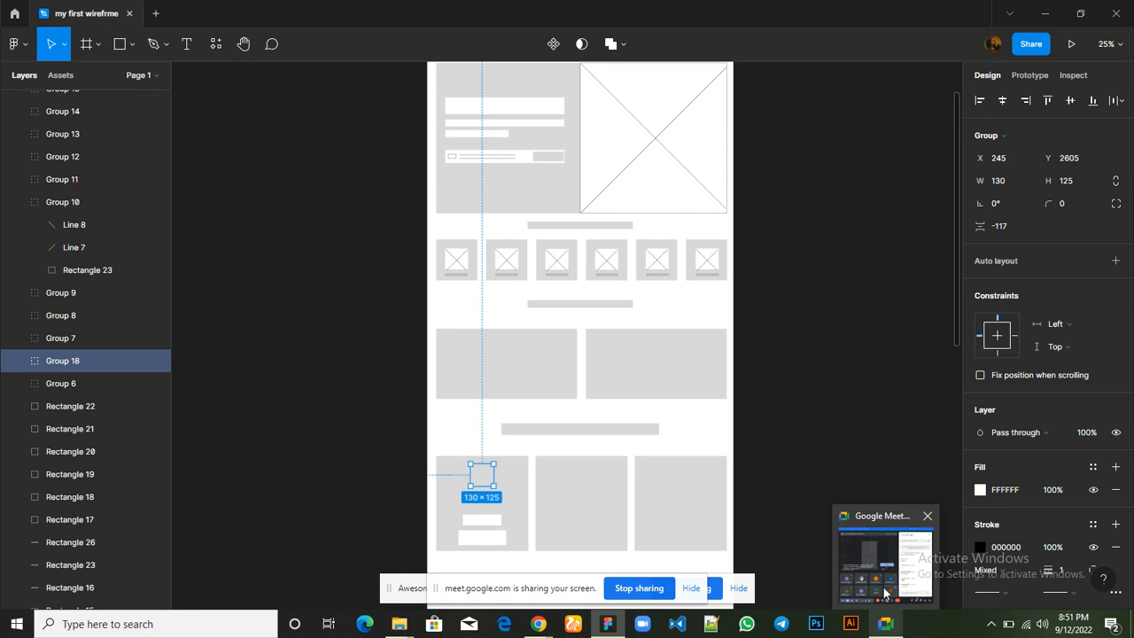
pyautogui.click(884, 592)
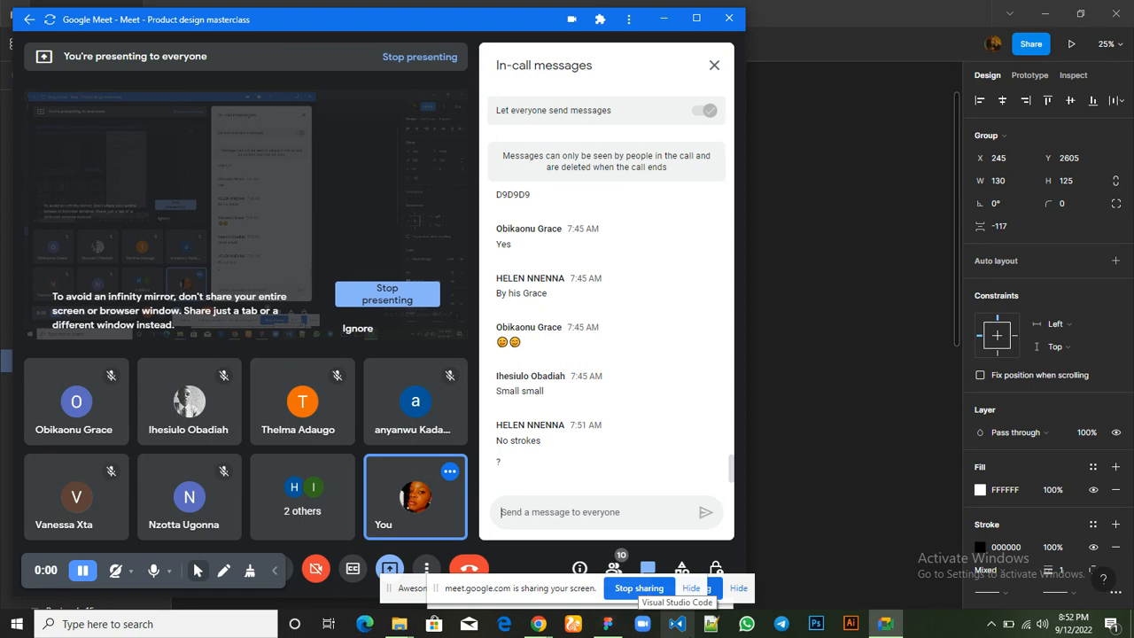
pyautogui.moveTo(615, 631)
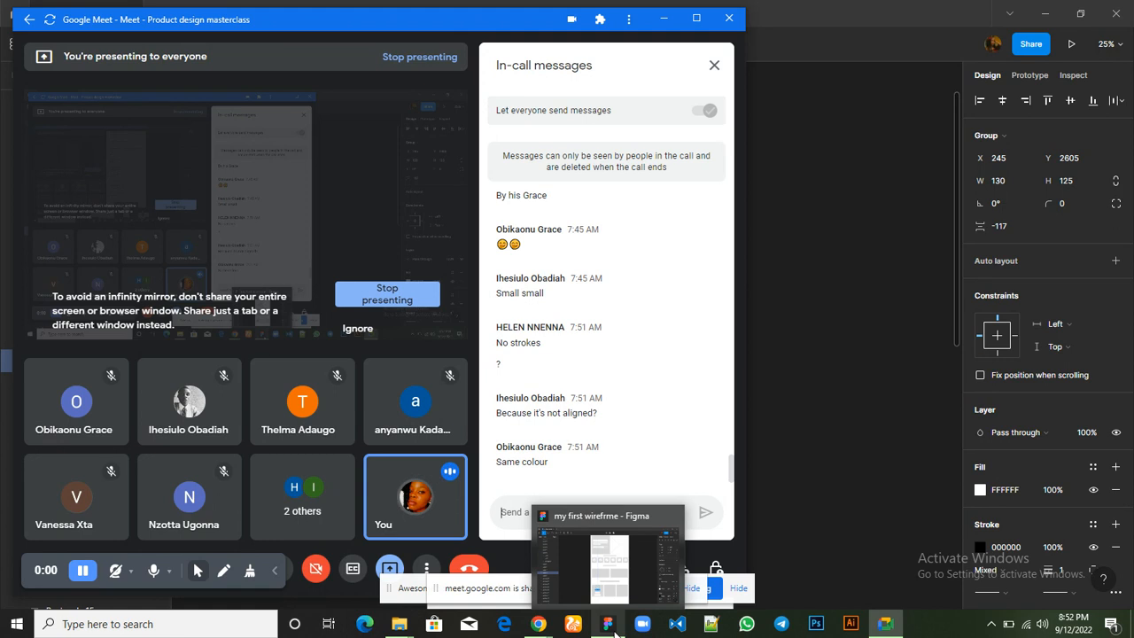
pyautogui.click(615, 633)
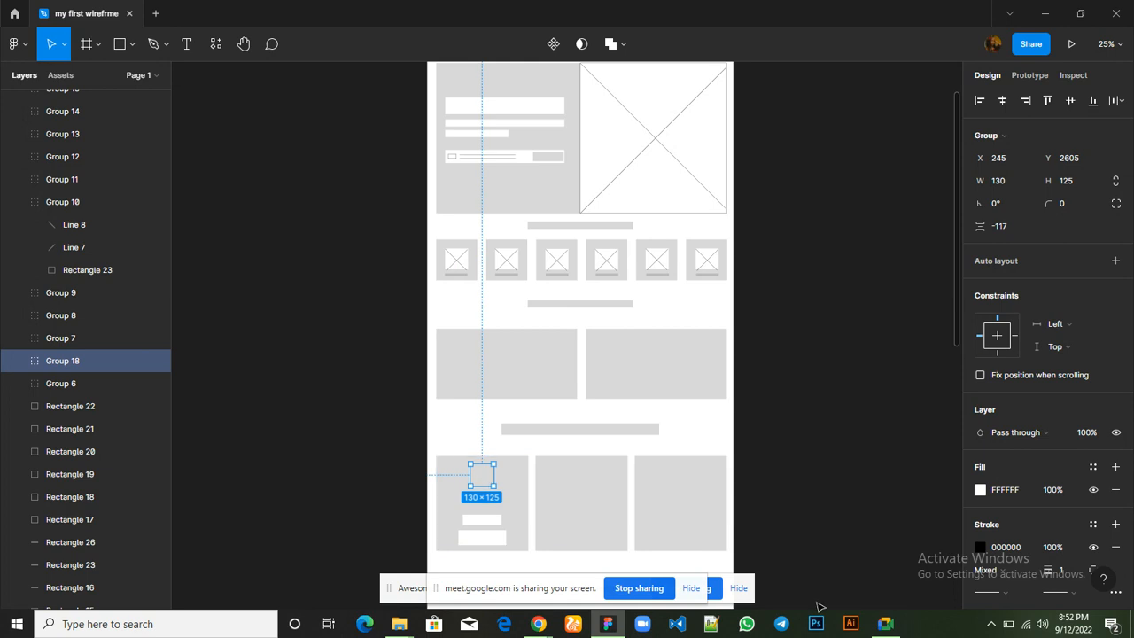
pyautogui.moveTo(884, 623)
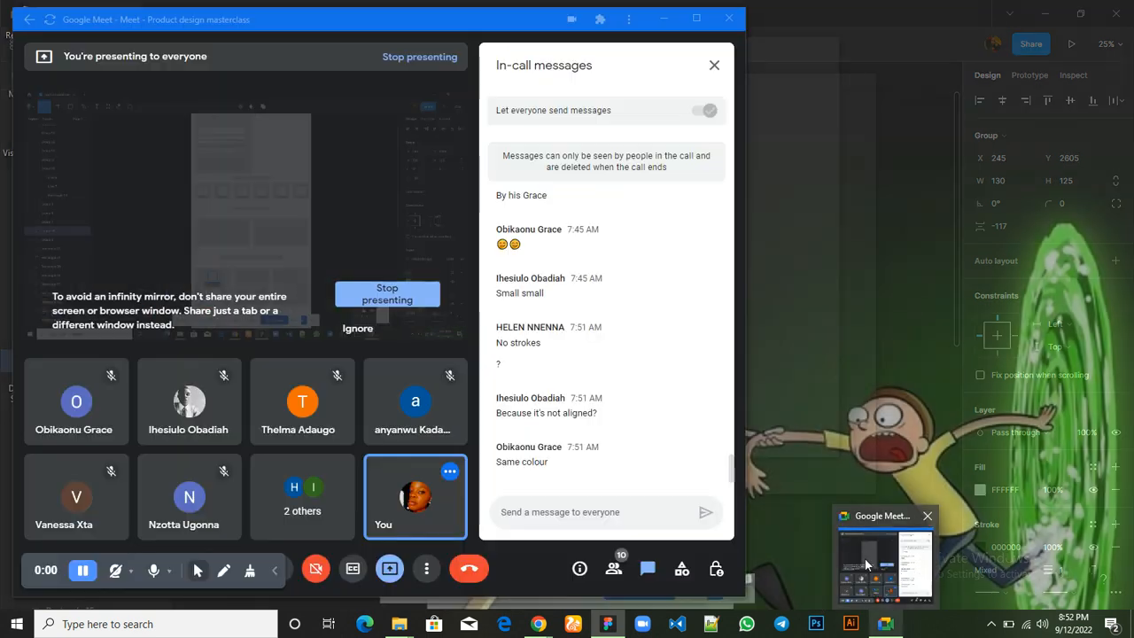
pyautogui.click(870, 590)
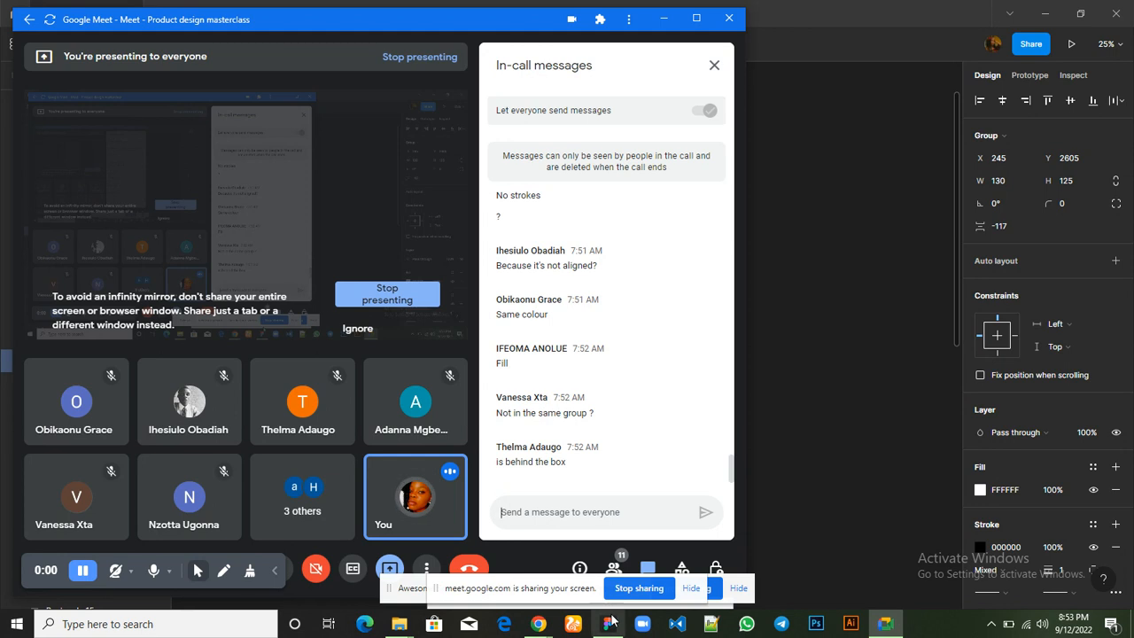
pyautogui.moveTo(607, 624)
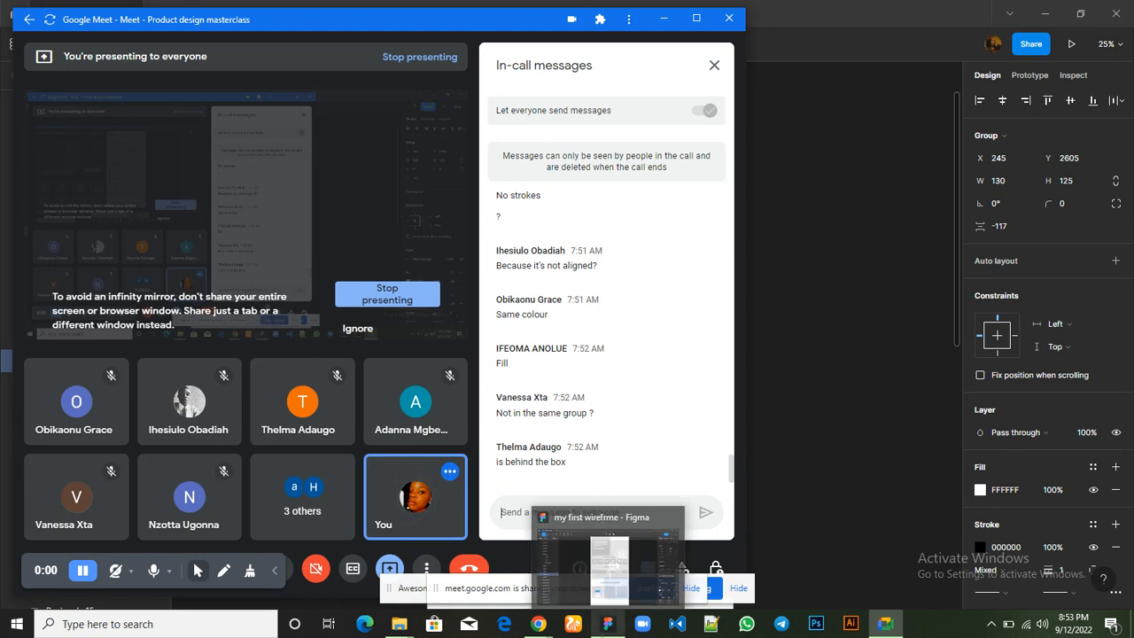
pyautogui.click(590, 582)
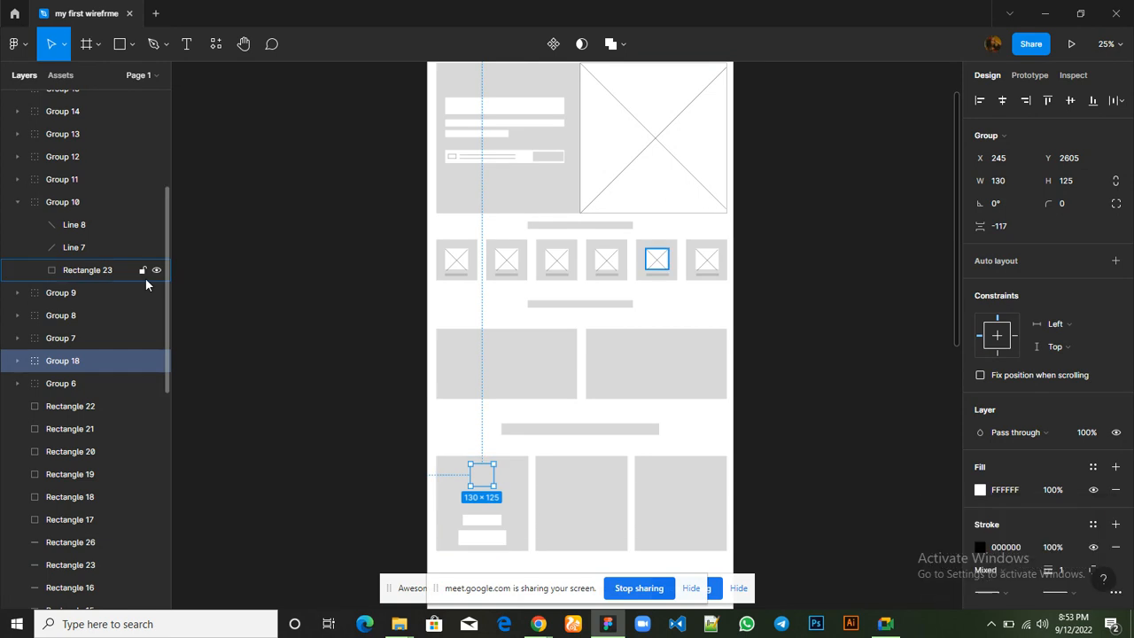
# Move the copied placeholder group to the top of the frame's layer order, in front of the first card
pyautogui.scroll(5, 124, 231)
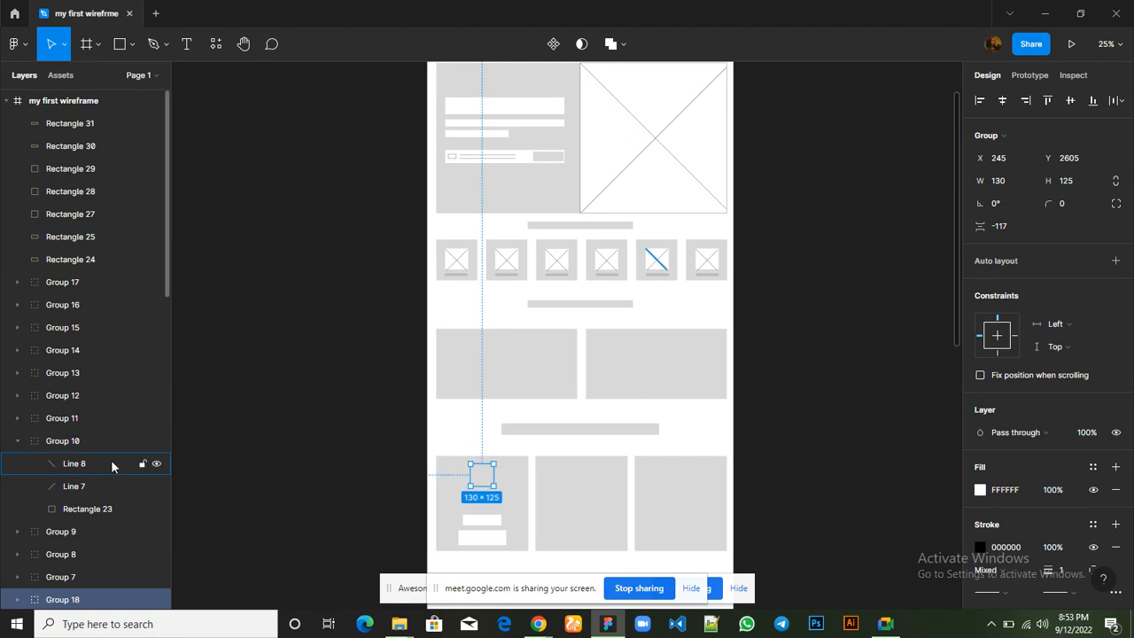
pyautogui.scroll(-1, 111, 459)
pyautogui.scroll(-4, 97, 497)
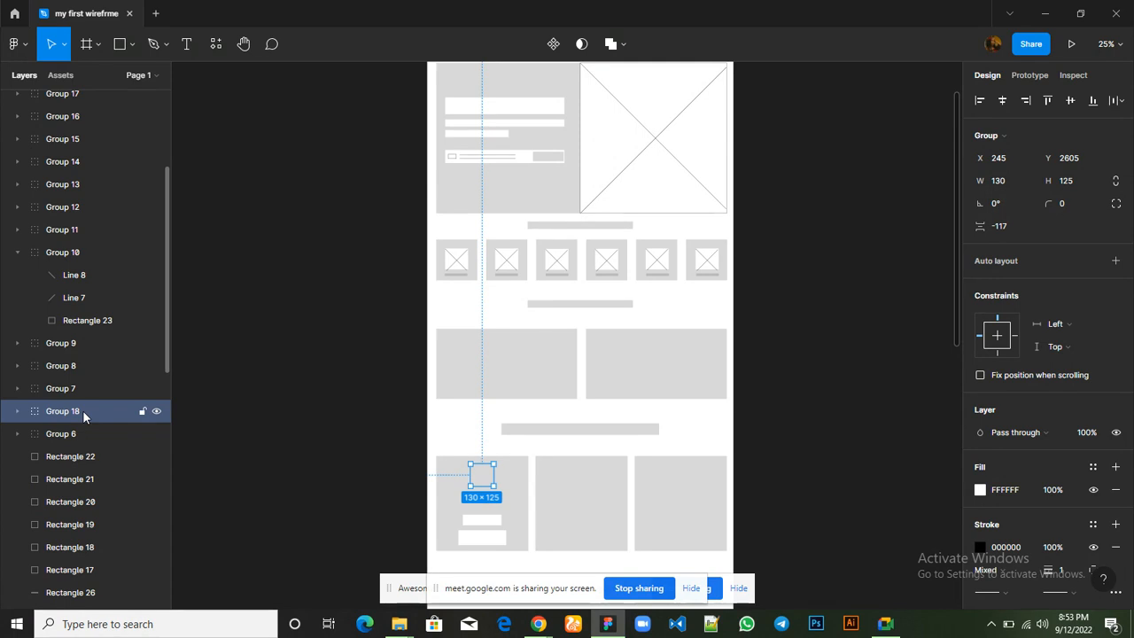
pyautogui.moveTo(82, 410); pyautogui.dragTo(75, 119)
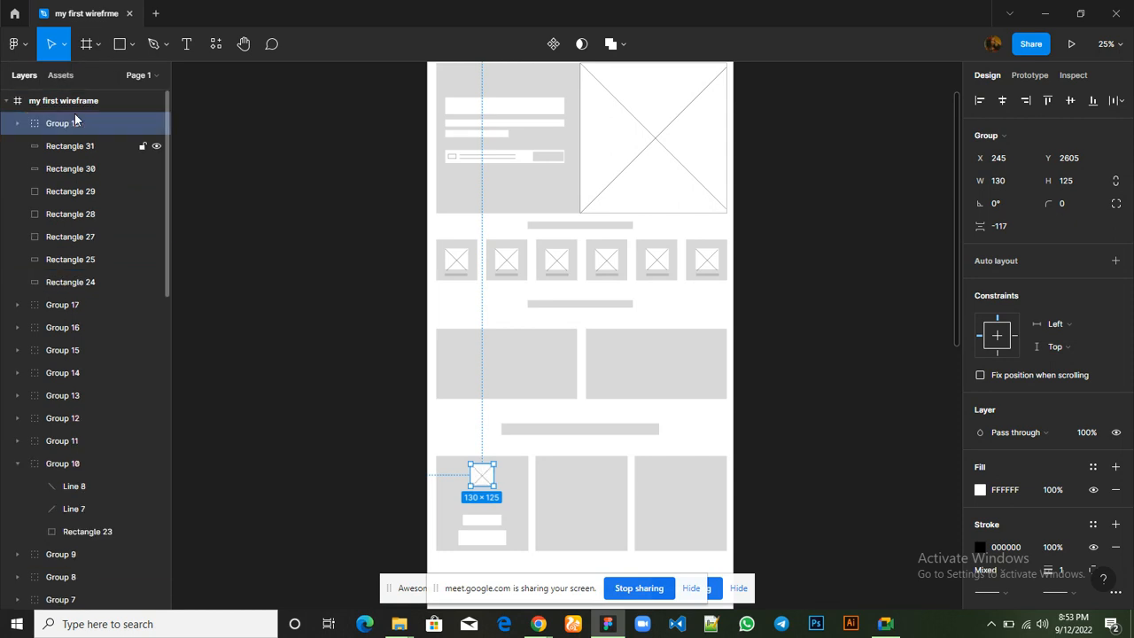
pyautogui.click(334, 383)
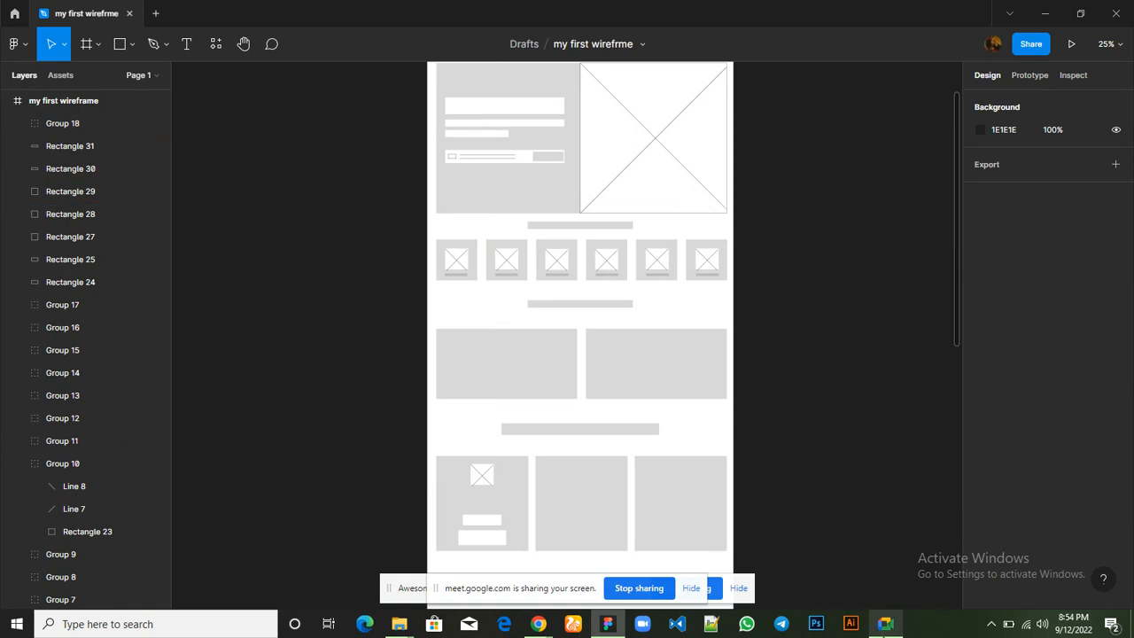
# Check the Google Meet chat for new class messages and go back to Figma
pyautogui.moveTo(887, 623)
pyautogui.click(868, 567)
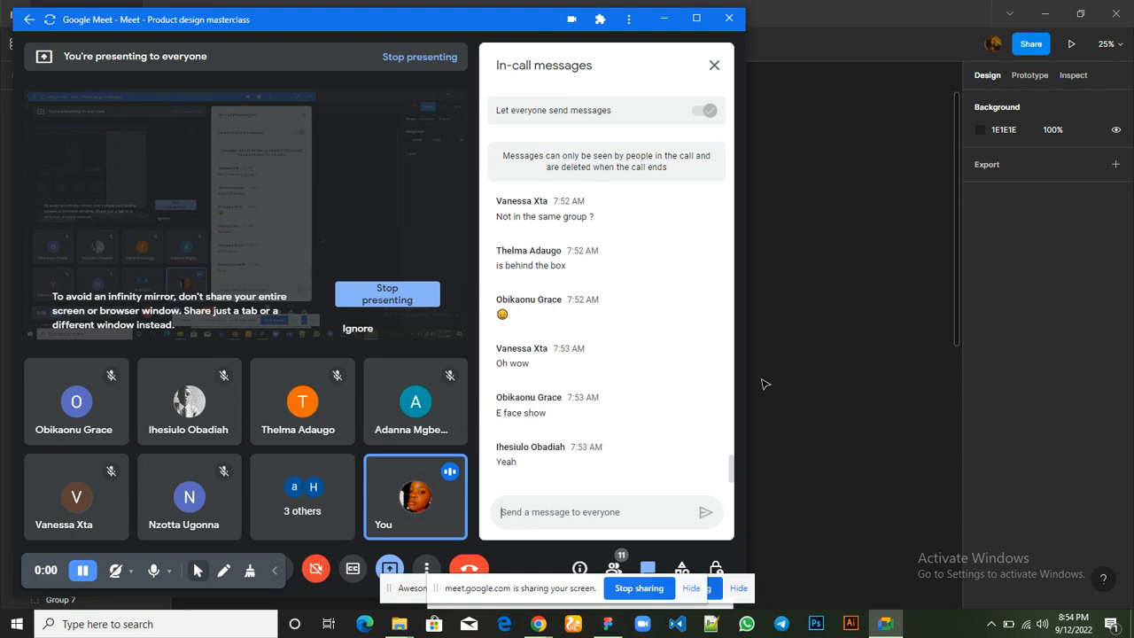
pyautogui.click(784, 376)
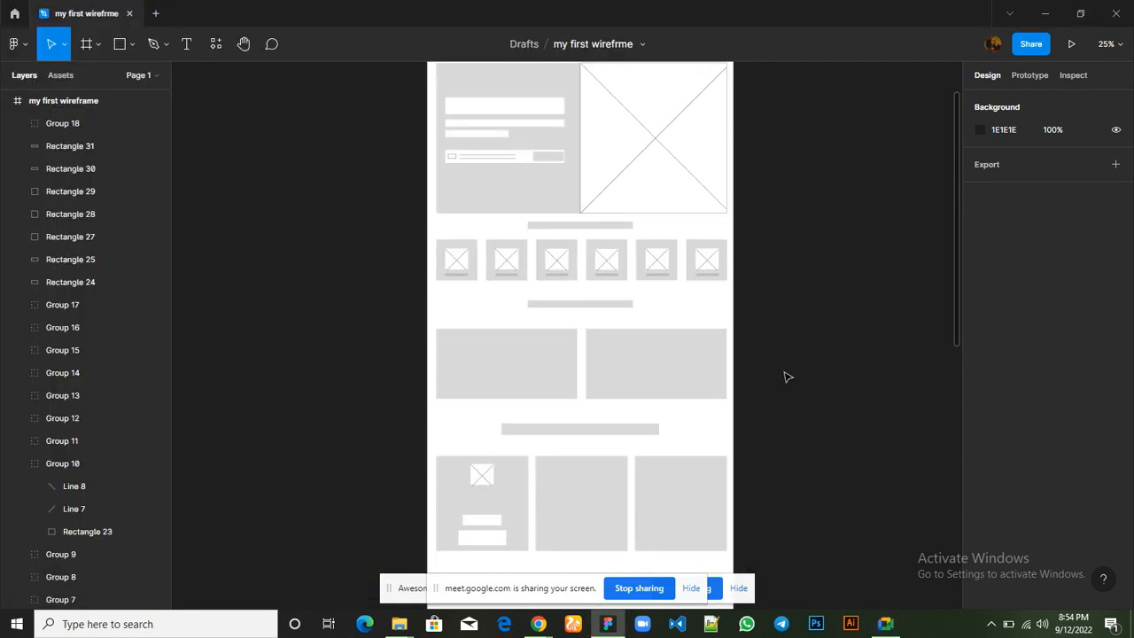
# Draw a thin rectangle about 260 × 16 directly below the image placeholder in the first card, at X 185, Y 2751
pyautogui.scroll(-2, 729, 354)
pyautogui.scroll(-2, 728, 355)
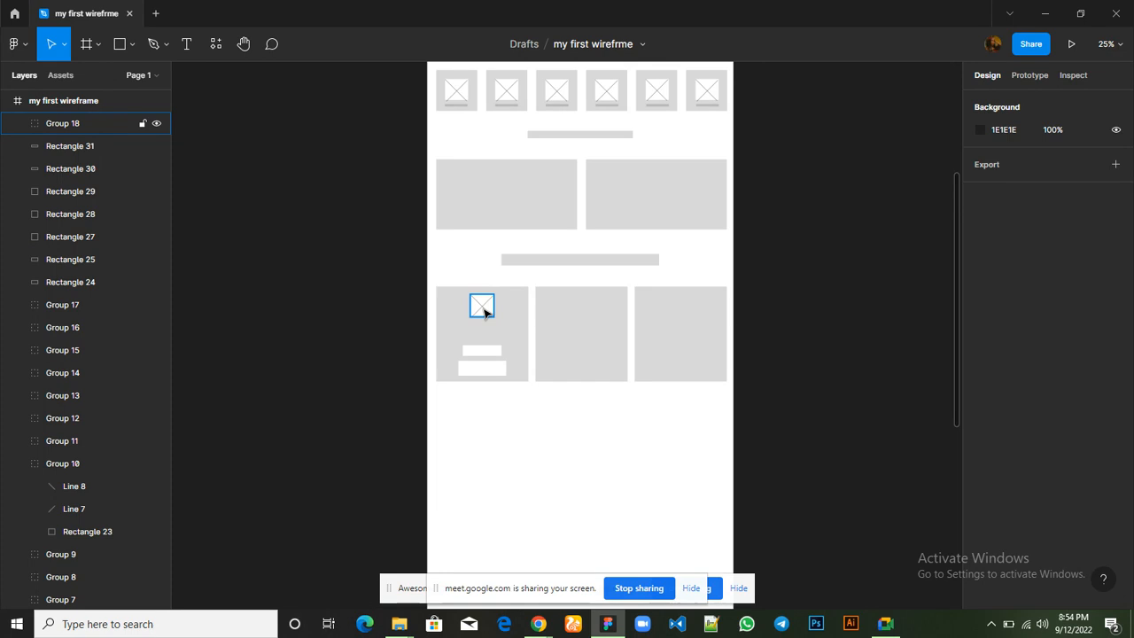
pyautogui.click(494, 249)
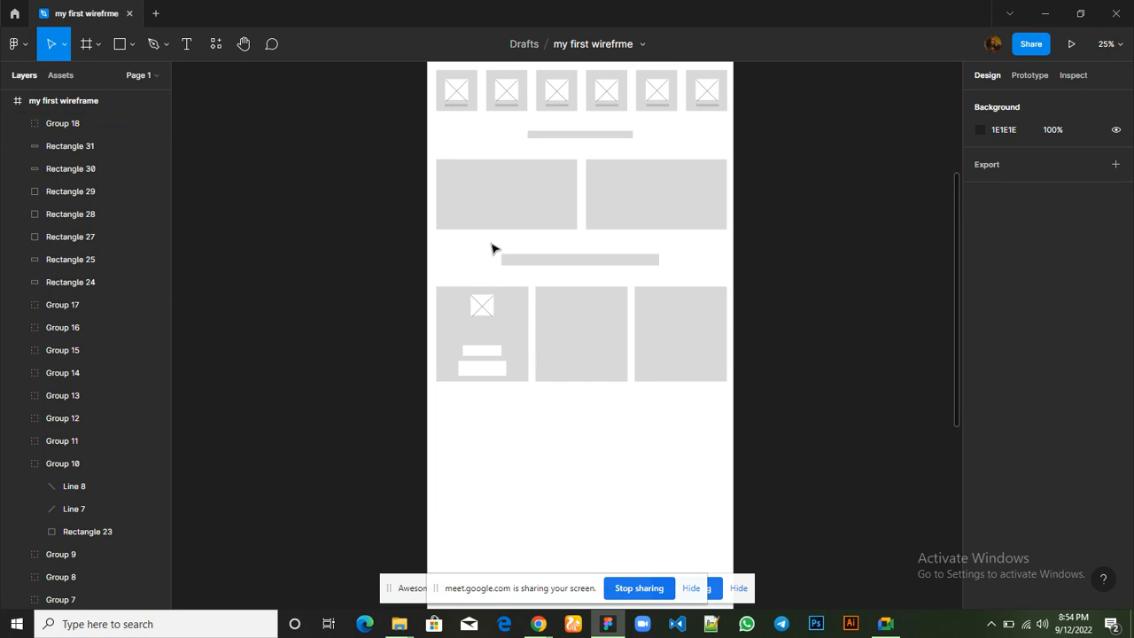
pyautogui.click(114, 50)
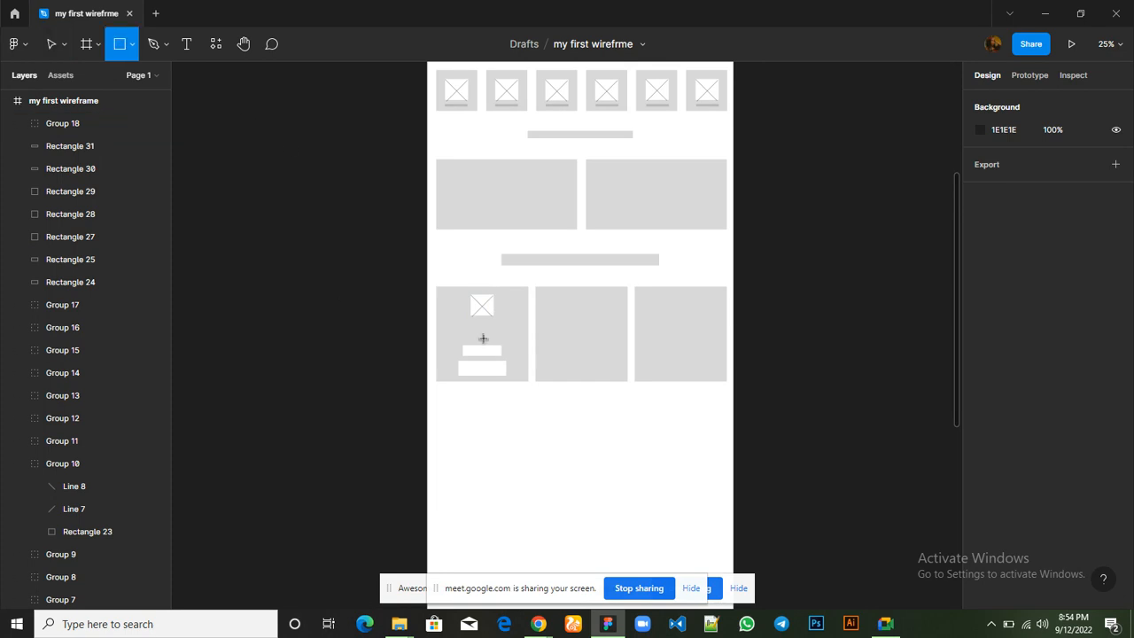
pyautogui.moveTo(460, 320); pyautogui.dragTo(504, 323)
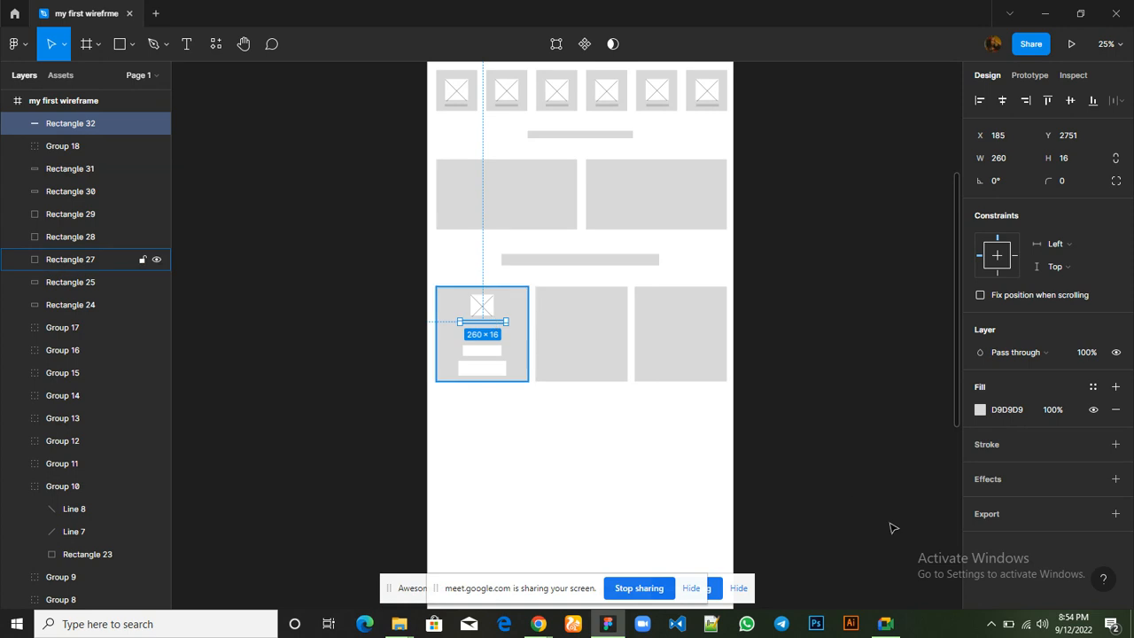
# Fill the thin bar below the first card's image placeholder with white (FFFFFF)
pyautogui.click(981, 410)
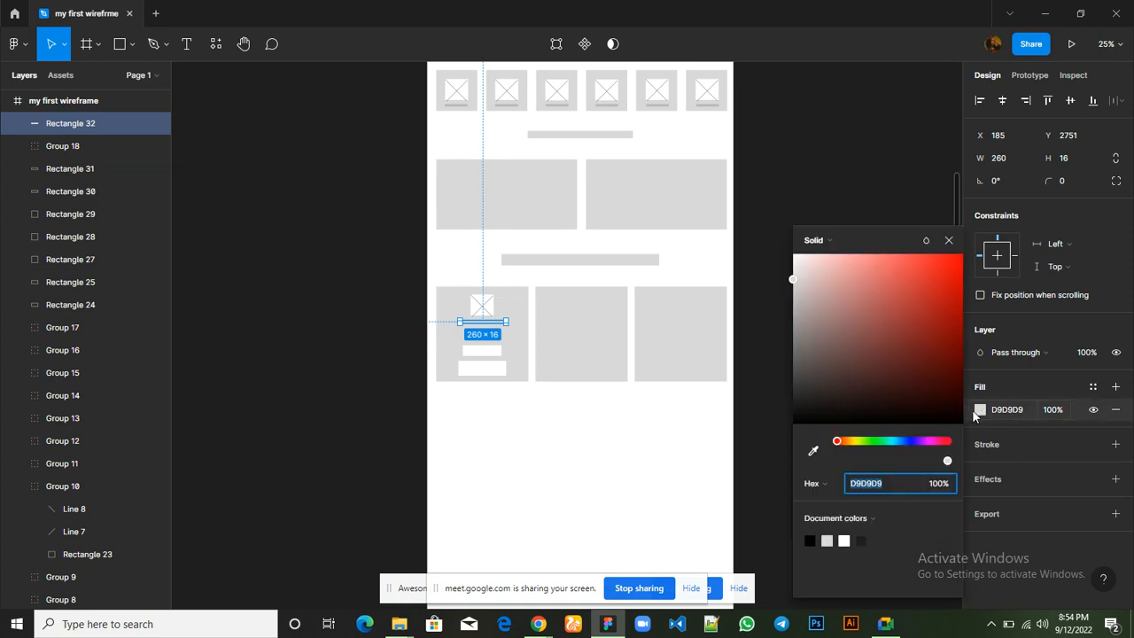
pyautogui.click(847, 537)
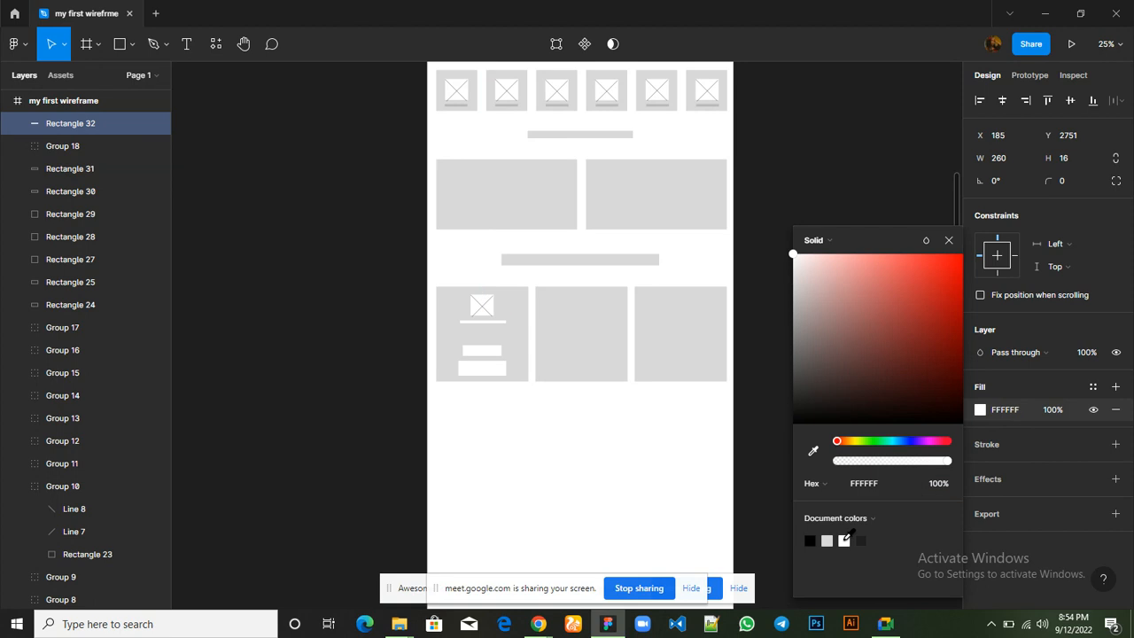
pyautogui.click(947, 241)
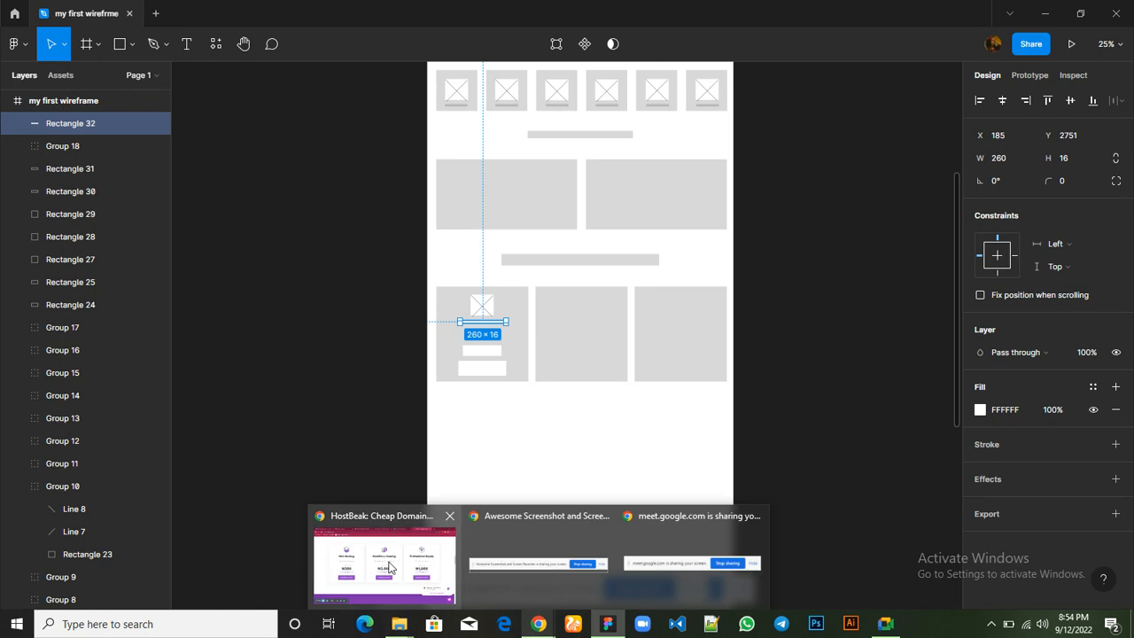
# Switch to Chrome to check the product cards on the Hostbeak homepage, and return to the Figma wireframe
pyautogui.click(388, 567)
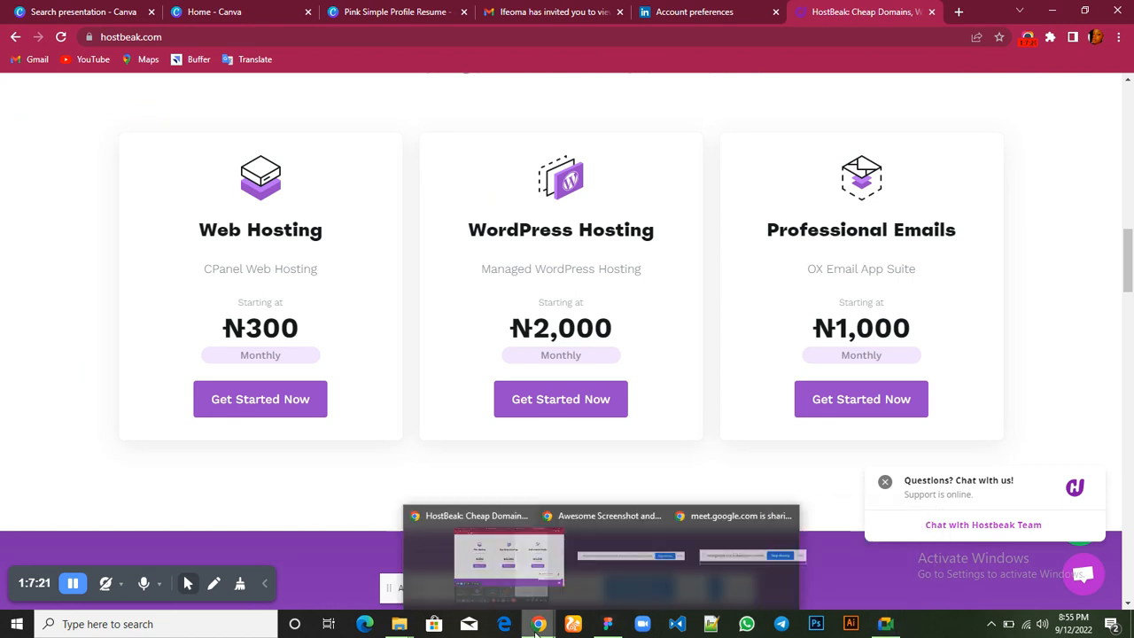
pyautogui.moveTo(608, 627)
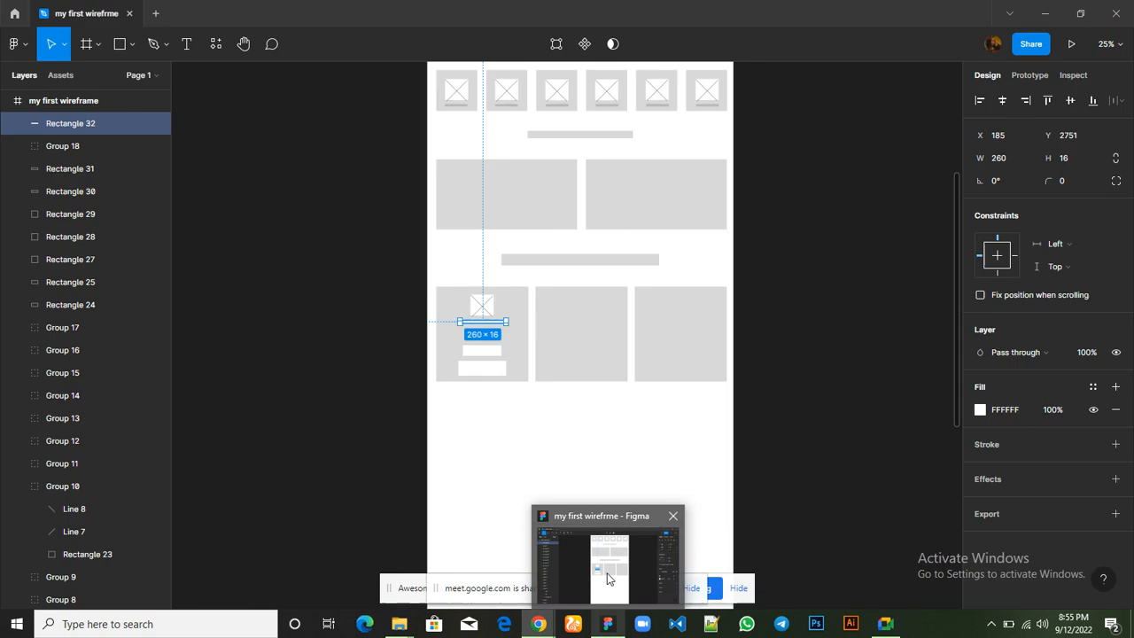
pyautogui.click(608, 567)
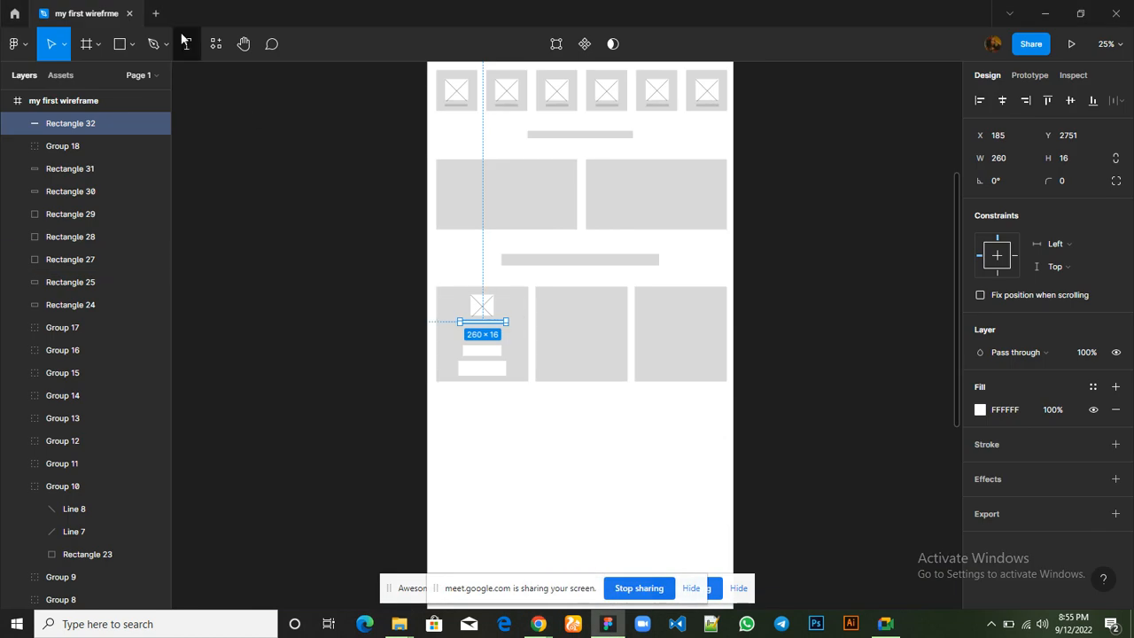
# Draw a horizontal line about 186 long below the first card's thin bar at X 219, Y 2793, and duplicate it just beneath at Y 2799
pyautogui.click(133, 44)
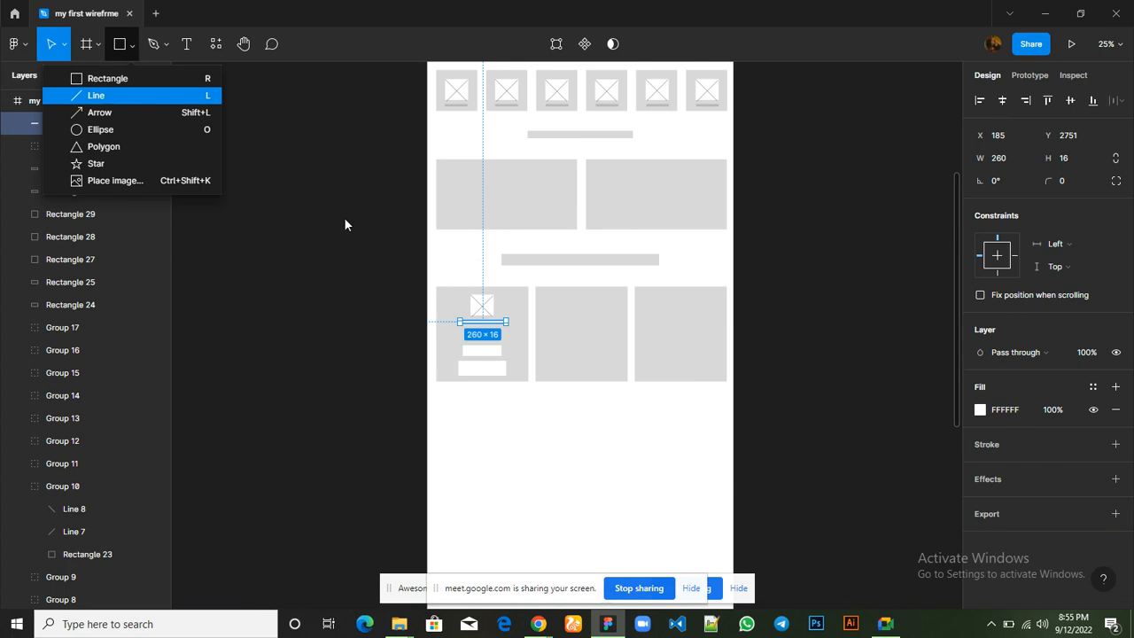
pyautogui.press('l')
pyautogui.hotkey('ctrl', '+')
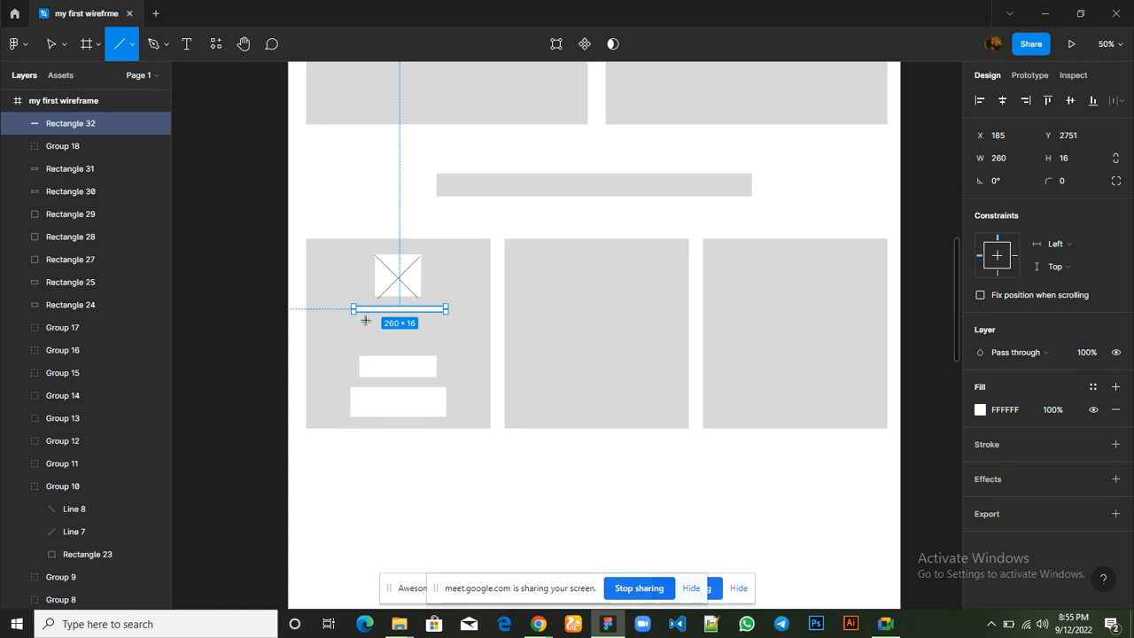
pyautogui.moveTo(366, 320); pyautogui.dragTo(433, 319)
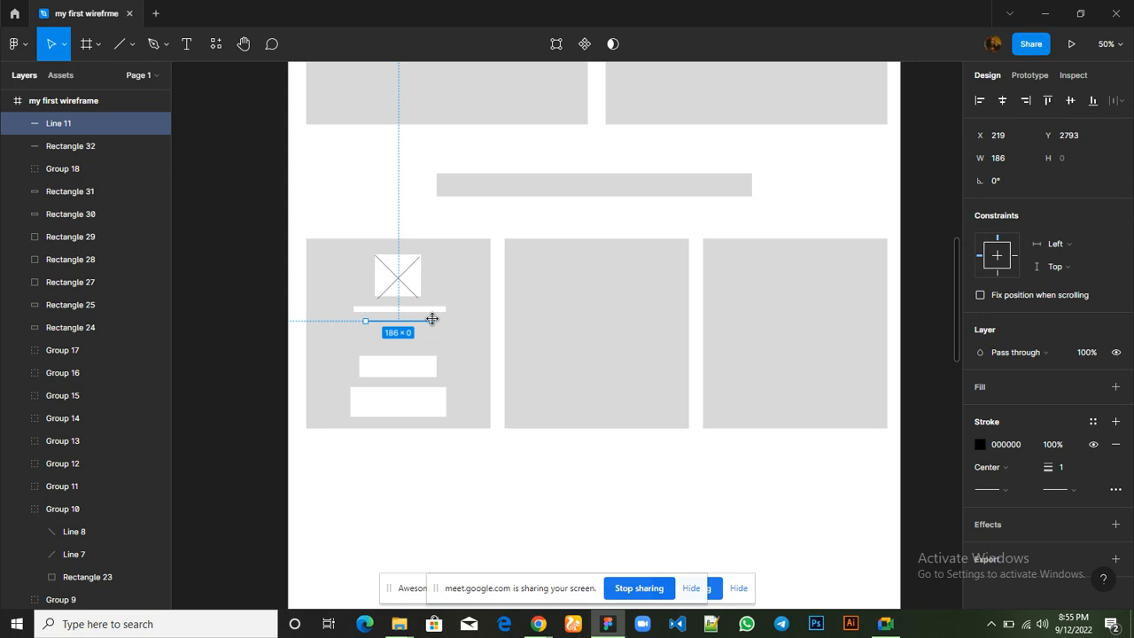
pyautogui.keyDown('alt'); pyautogui.moveTo(431, 319); pyautogui.dragTo(432, 320); pyautogui.keyUp('alt')
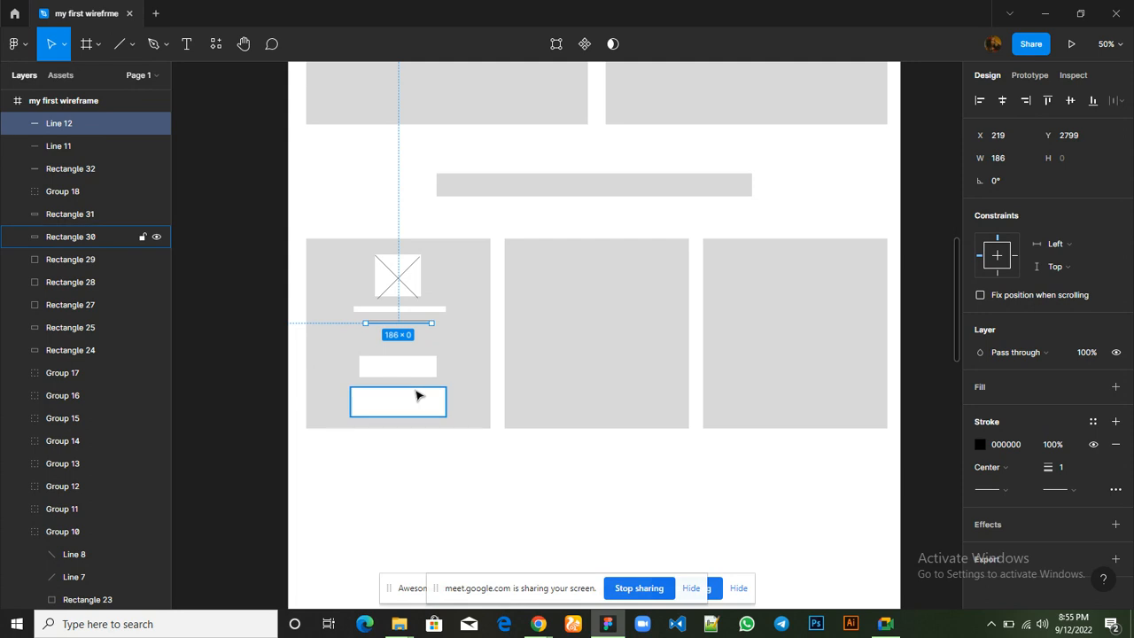
# Draw a rectangle about 162 × 42 below the two lines in the first card, at X 233, Y 2837, and fill it white (FFFFFF)
pyautogui.click(407, 374)
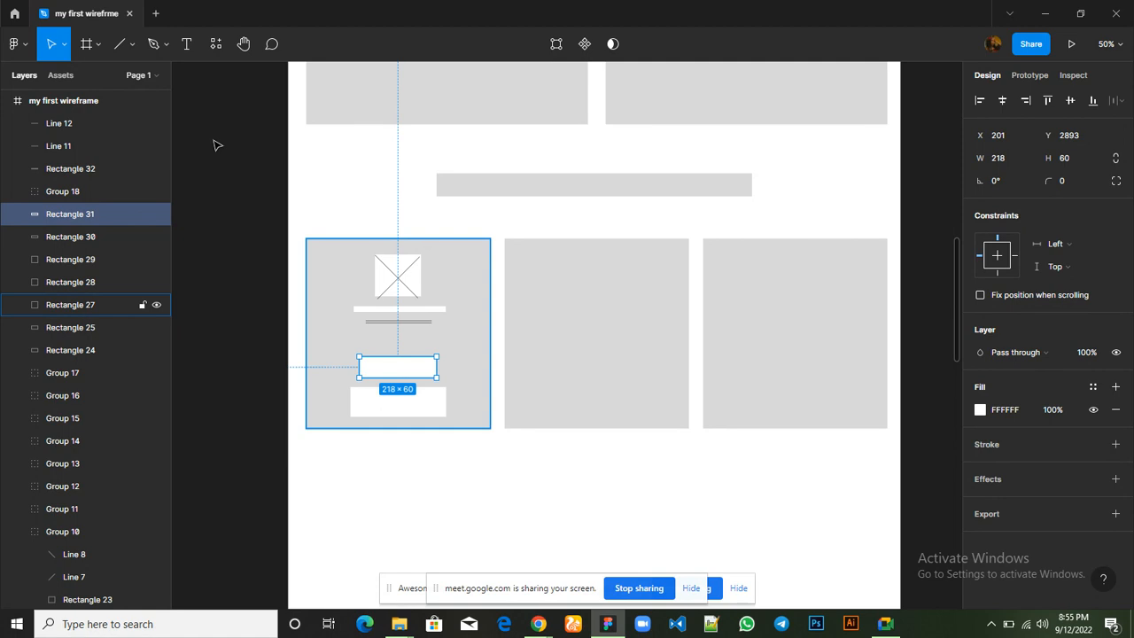
pyautogui.click(131, 47)
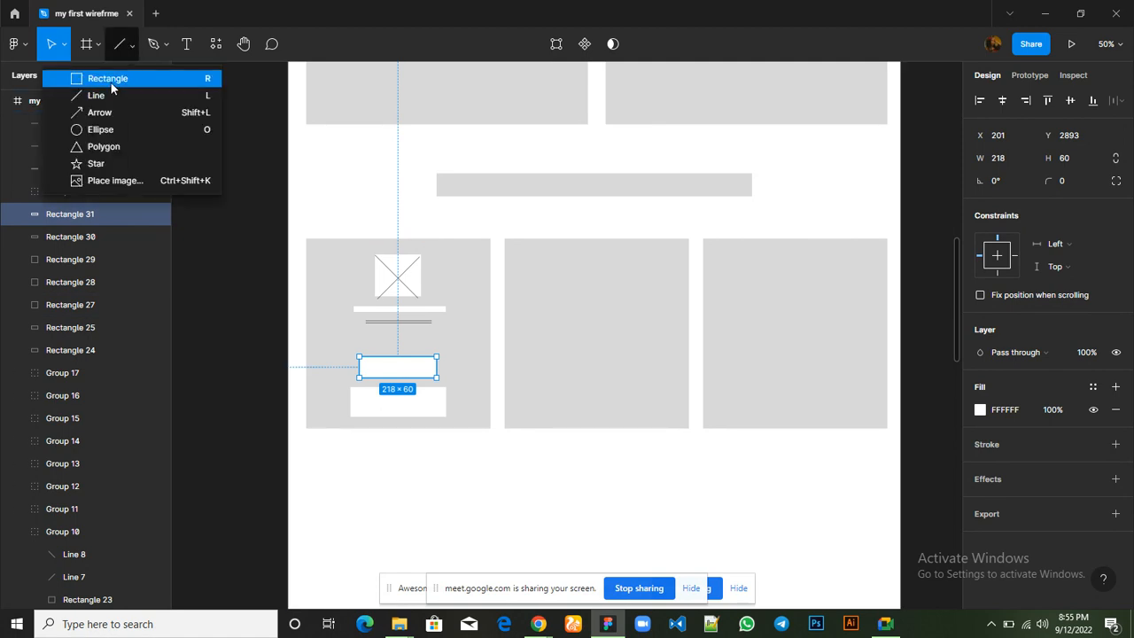
pyautogui.click(111, 82)
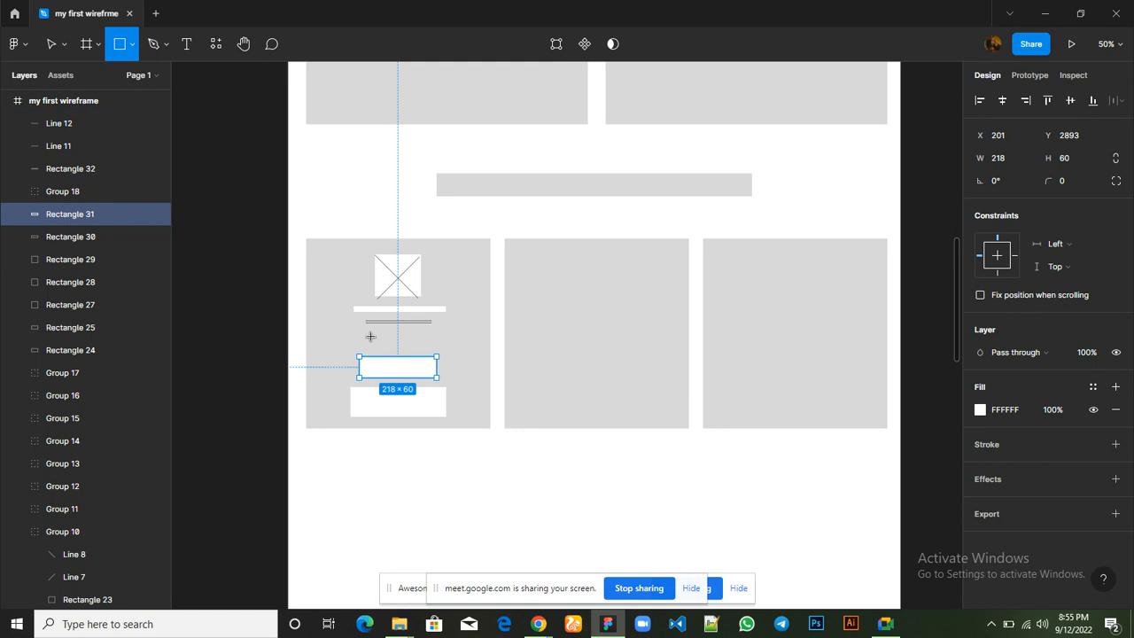
pyautogui.moveTo(370, 338)
pyautogui.mouseDown()
pyautogui.moveTo(410, 334)
pyautogui.moveTo(430, 357)
pyautogui.mouseUp()
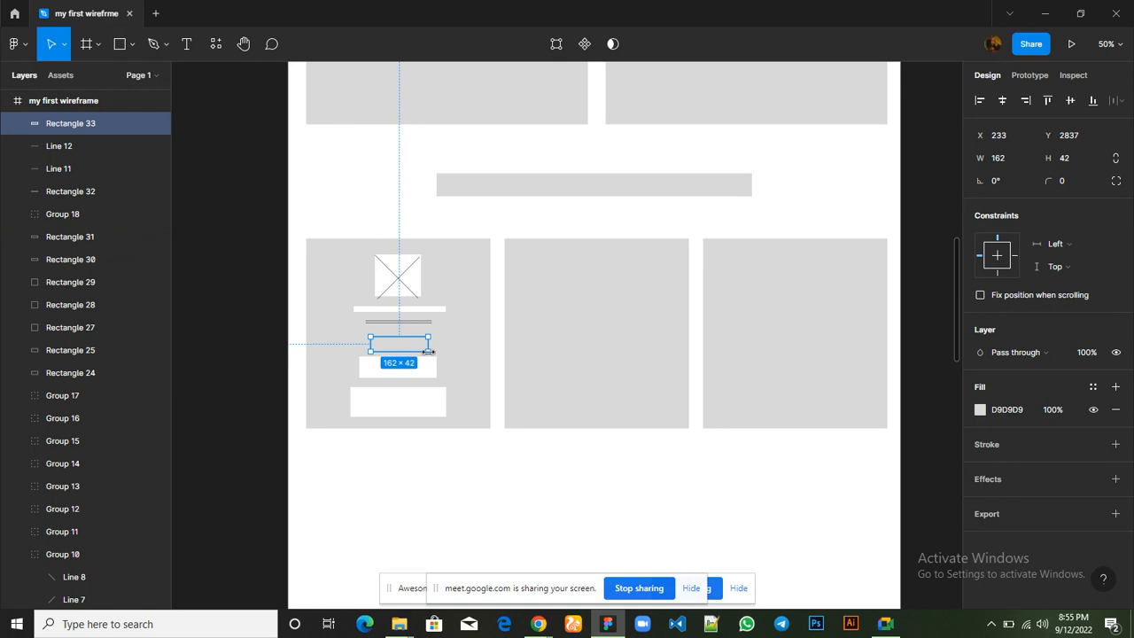
pyautogui.click(980, 409)
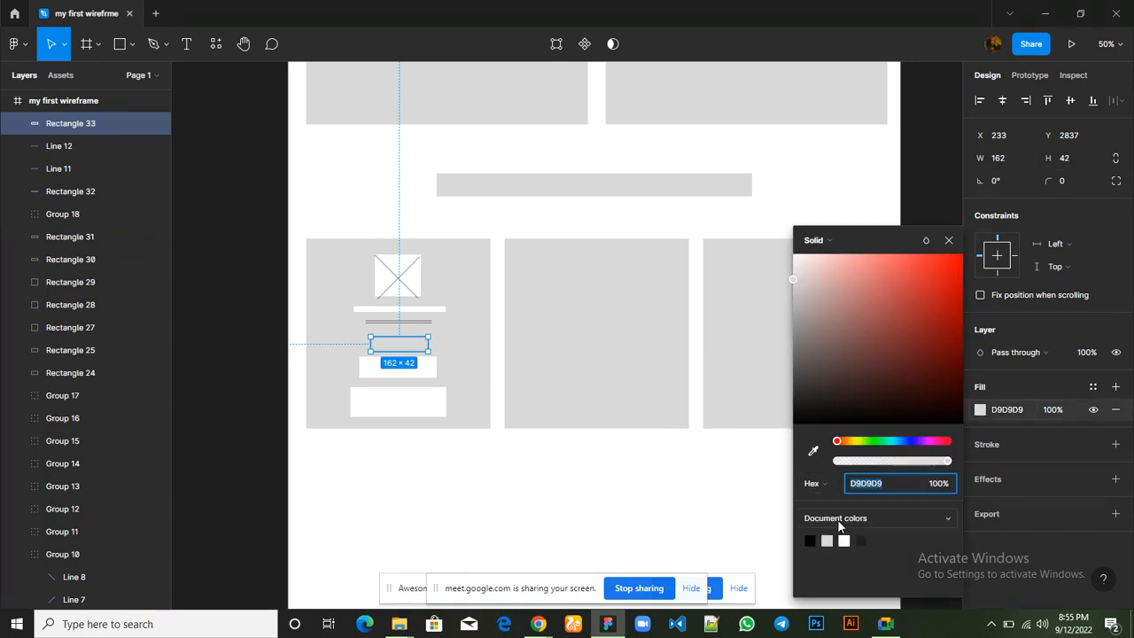
pyautogui.click(845, 540)
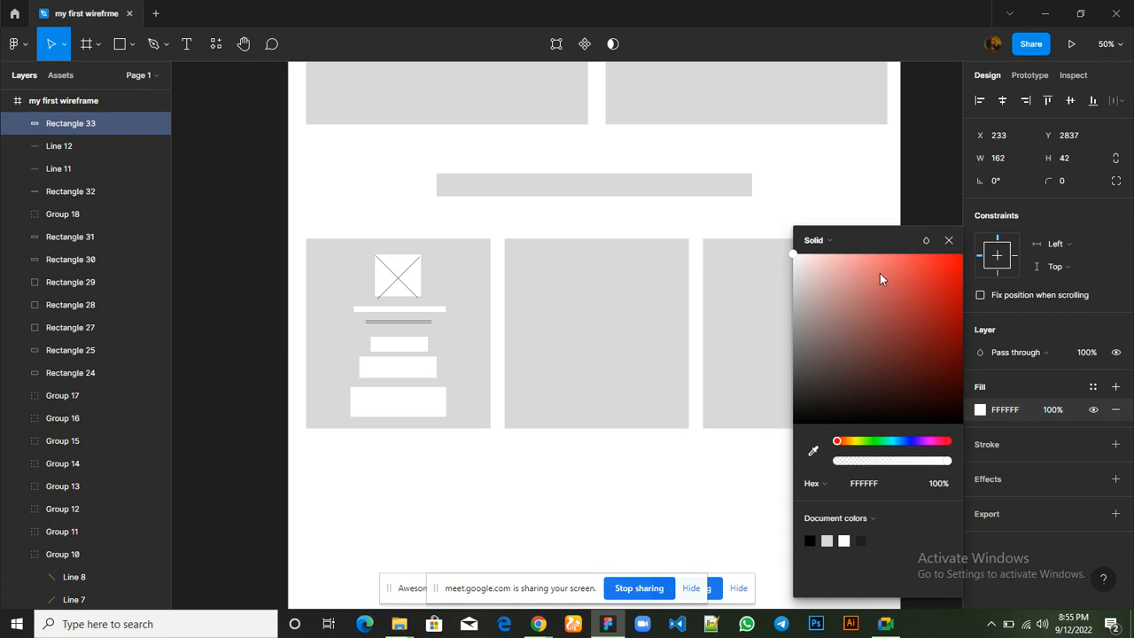
pyautogui.click(949, 241)
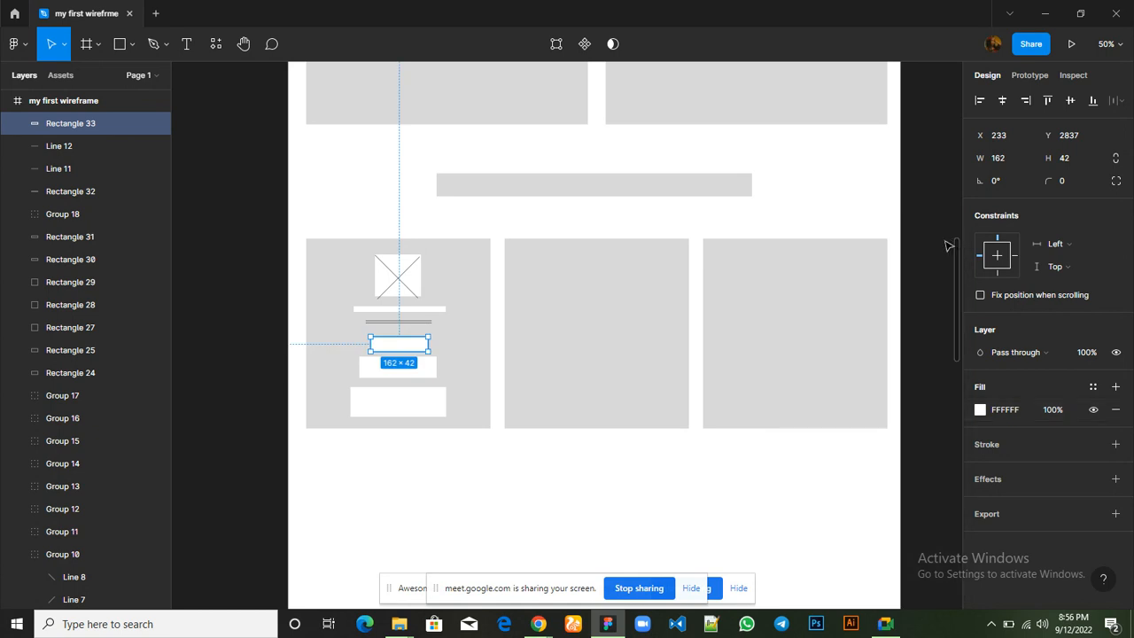
# Group the first card's image placeholder, its four white bars and the lower of the two lines
pyautogui.click(411, 278)
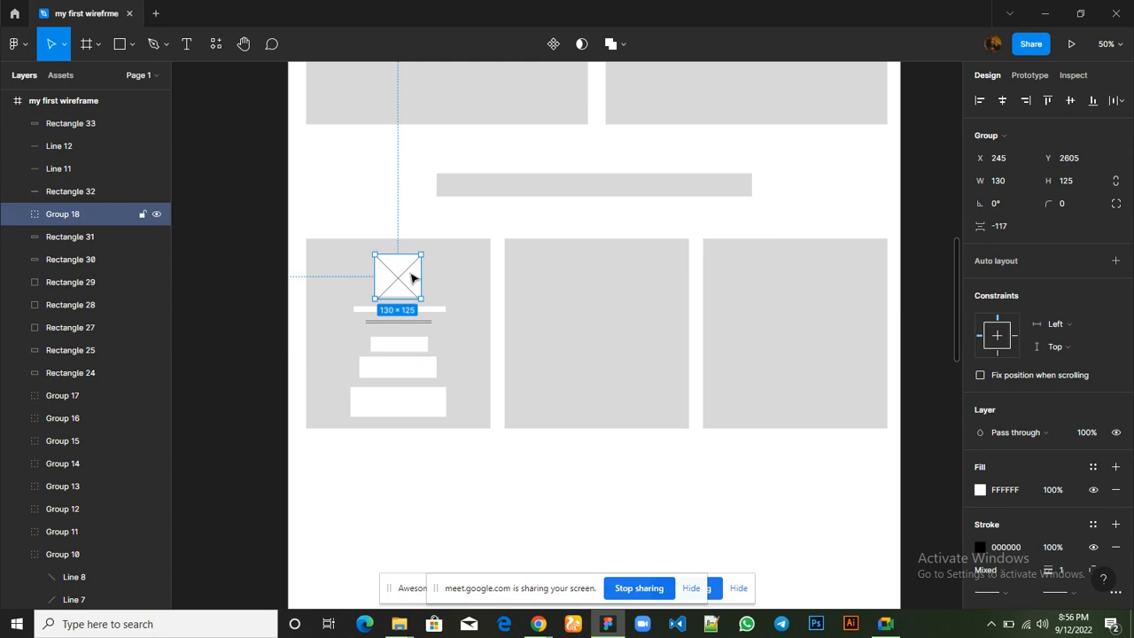
pyautogui.keyDown('shift'); pyautogui.click(446, 310); pyautogui.keyUp('shift')
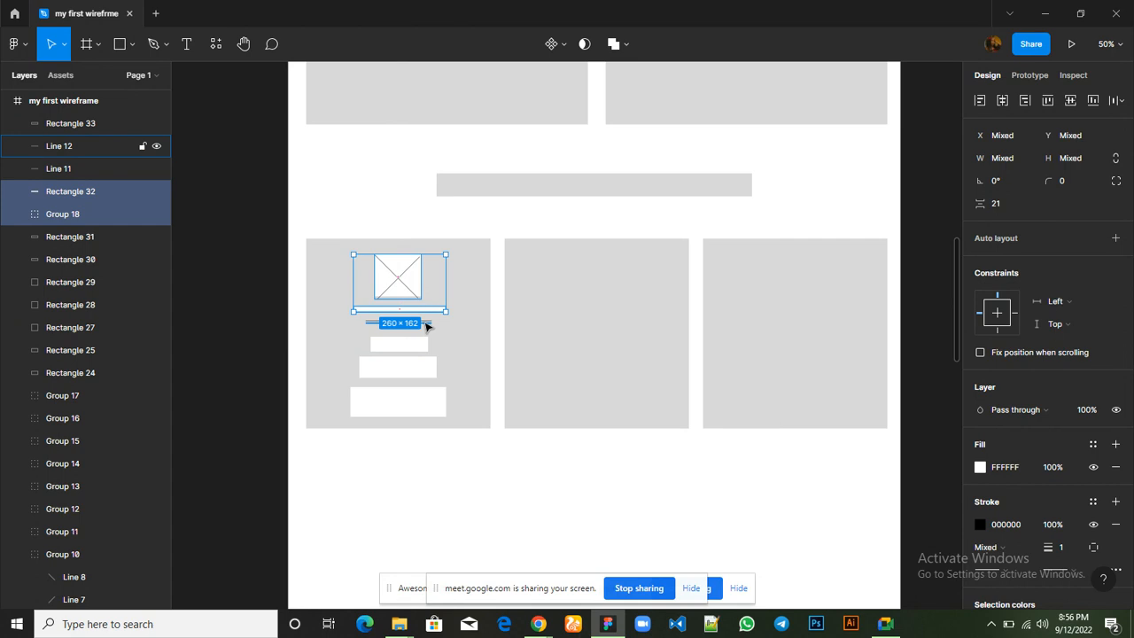
pyautogui.keyDown('shift'); pyautogui.click(427, 324); pyautogui.keyUp('shift')
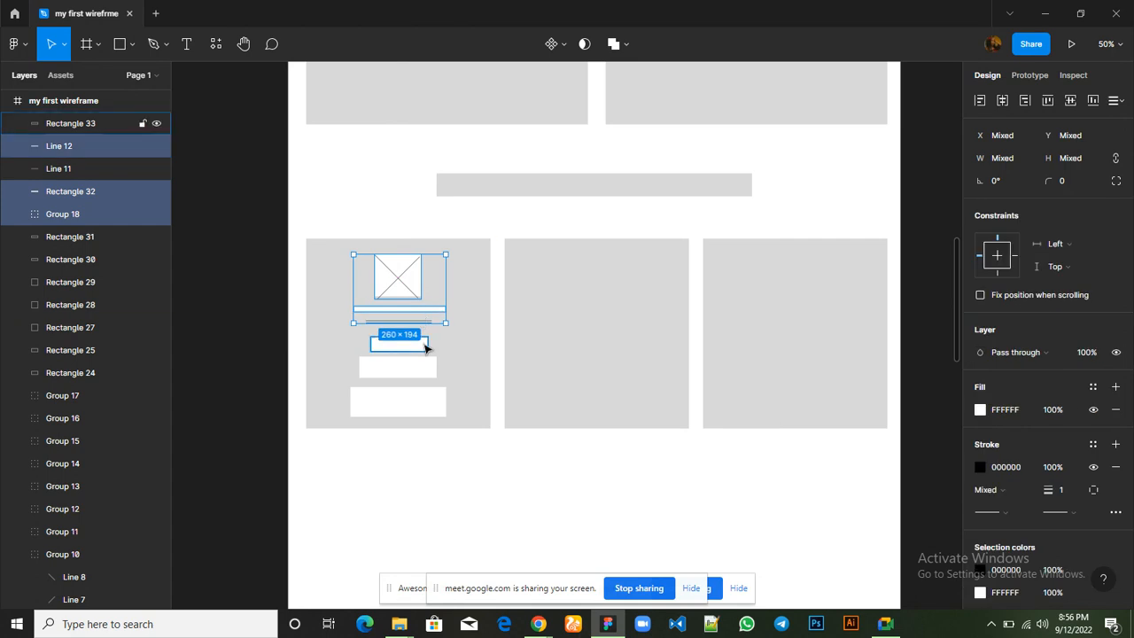
pyautogui.keyDown('shift'); pyautogui.click(425, 348); pyautogui.keyUp('shift')
pyautogui.keyDown('shift'); pyautogui.click(431, 371); pyautogui.keyUp('shift')
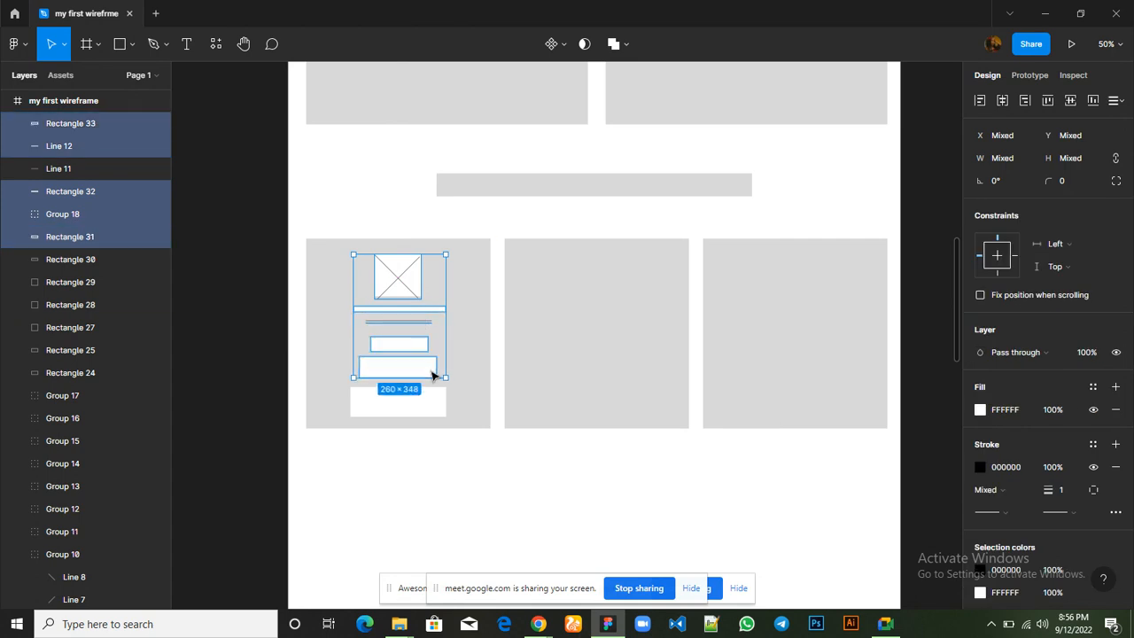
pyautogui.keyDown('shift'); pyautogui.click(436, 408); pyautogui.keyUp('shift')
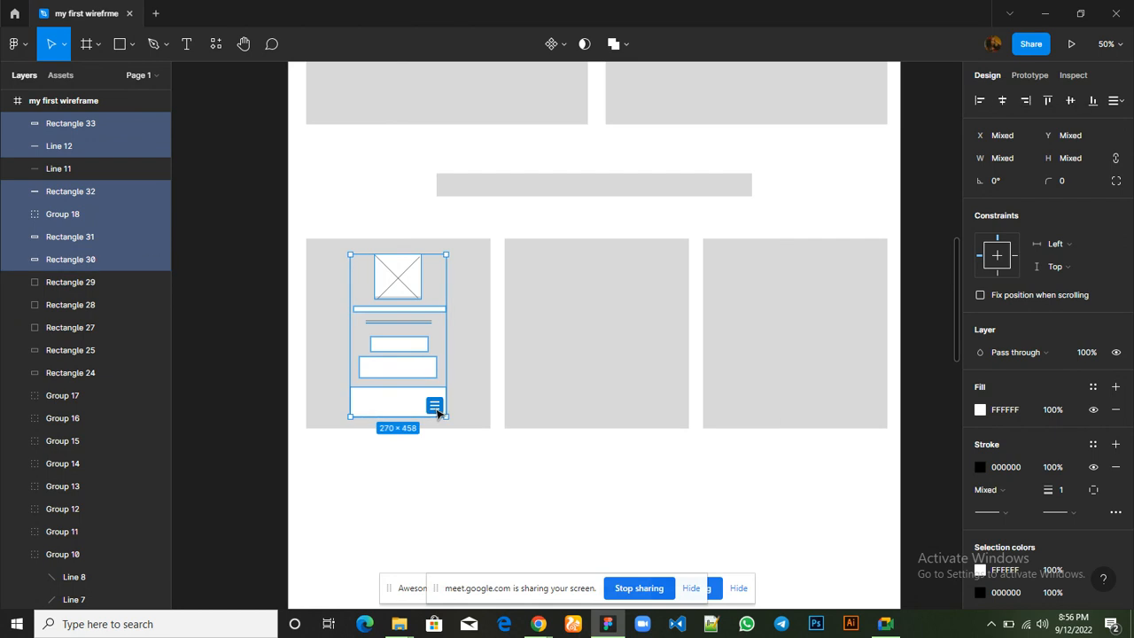
pyautogui.hotkey('ctrl', 'g')
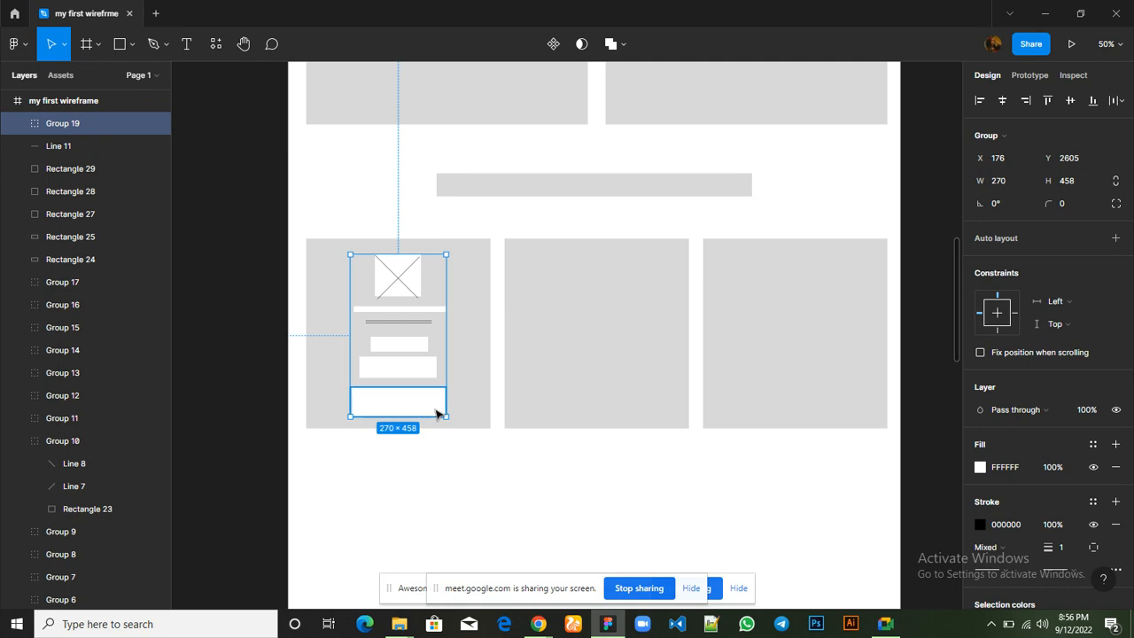
# Duplicate the first card's content group into the second card and again into the third card, at X 1282, Y 2593
pyautogui.hotkey('ctrl', 'd')
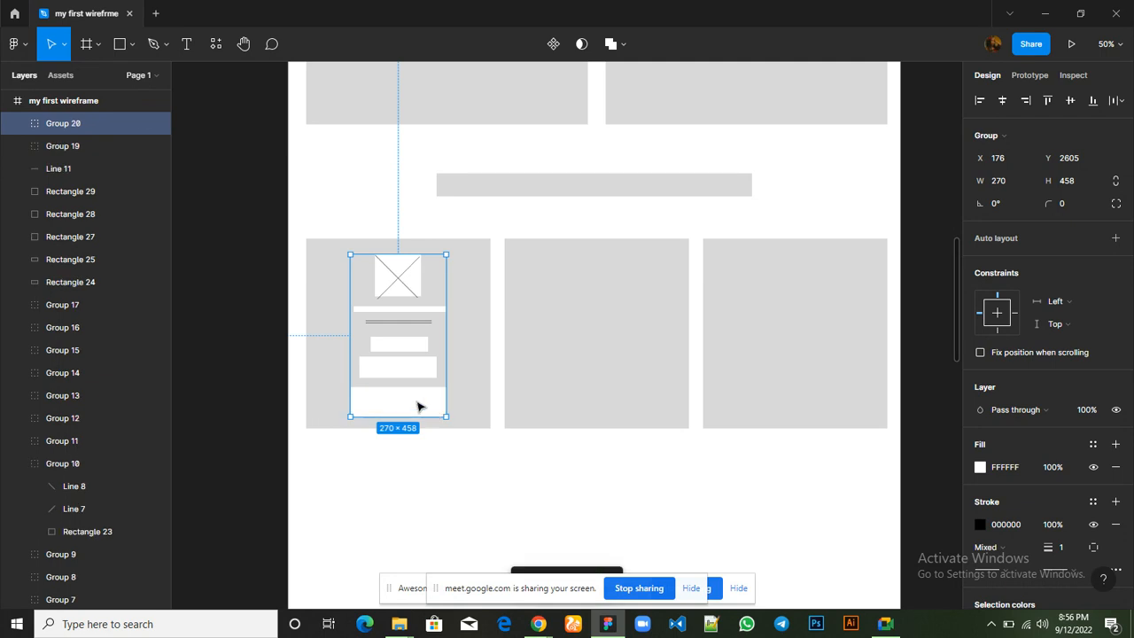
pyautogui.moveTo(526, 404); pyautogui.dragTo(611, 405)
pyautogui.hotkey('ctrl', 'd')
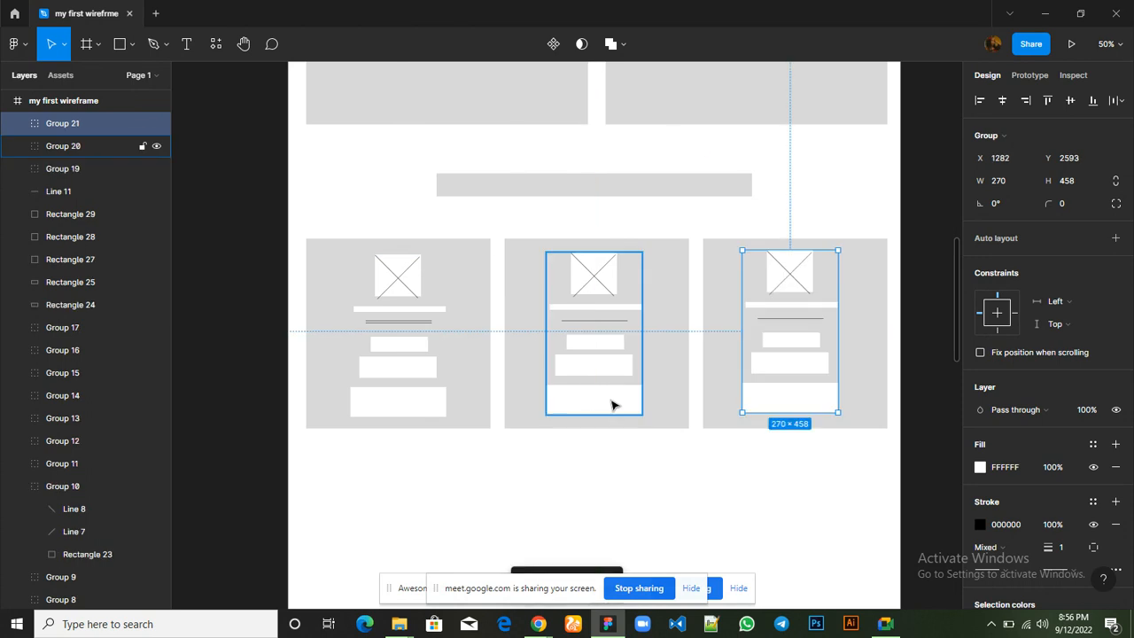
pyautogui.click(725, 478)
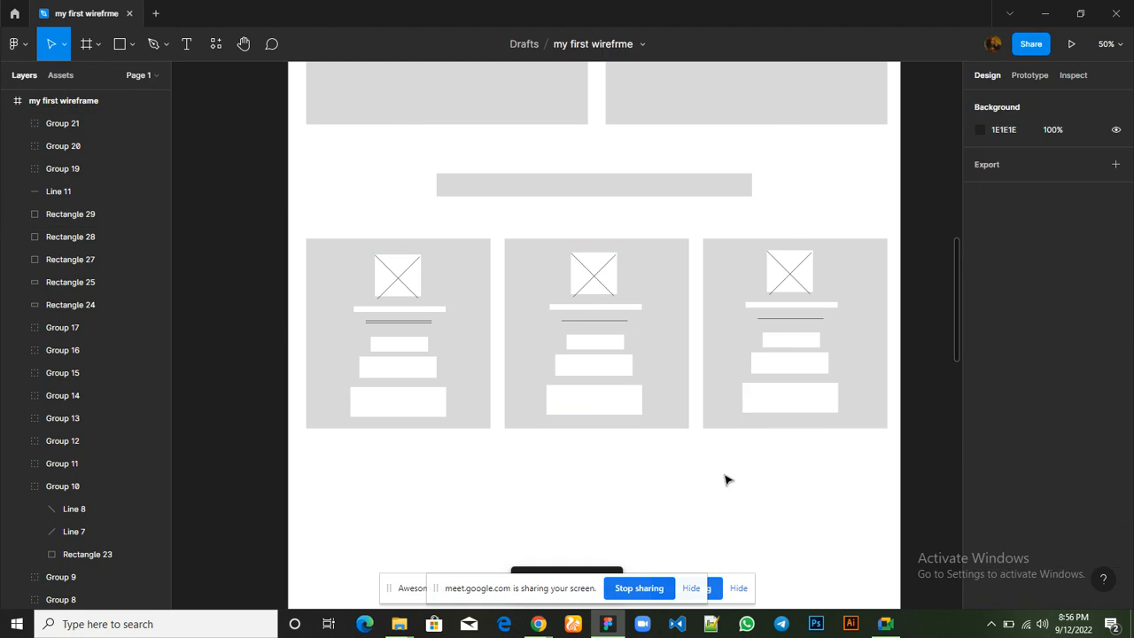
# Switch to Chrome and examine the layout of the Hostbeak homepage's "Why Hostbeak?" section, including its heading and feature grid
pyautogui.scroll(-2, 726, 479)
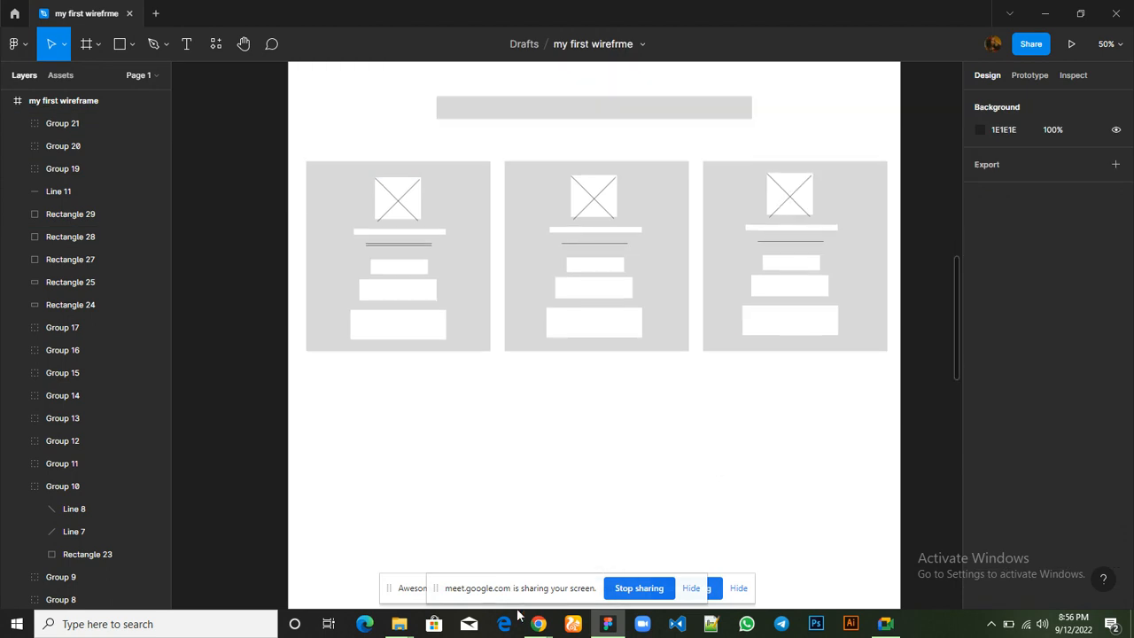
pyautogui.moveTo(538, 623)
pyautogui.click(395, 558)
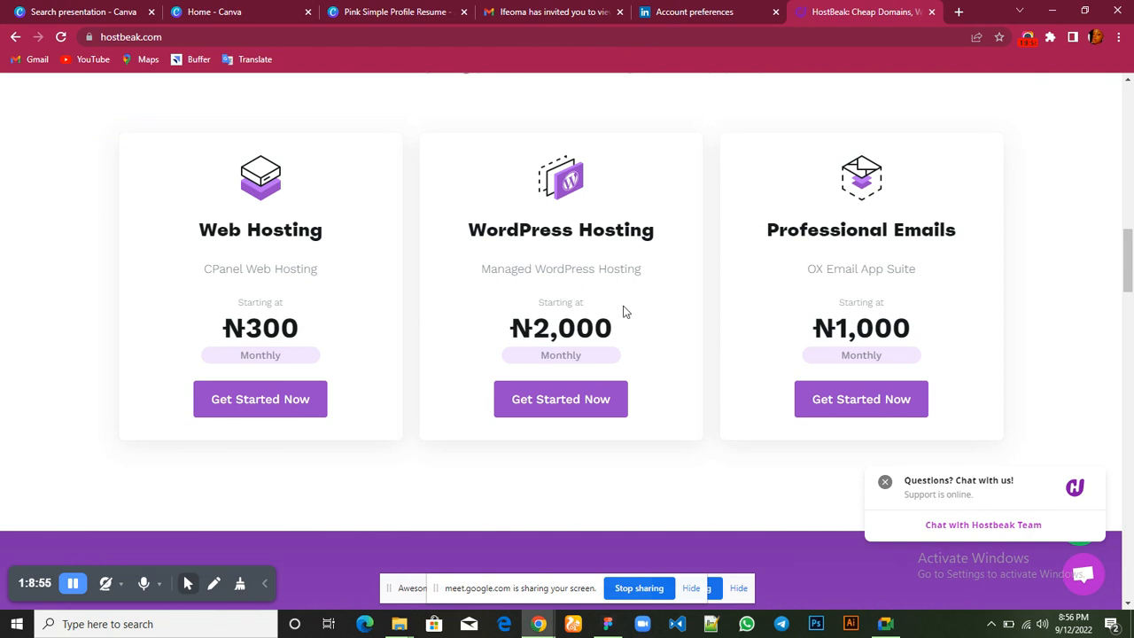
pyautogui.scroll(-6, 894, 314)
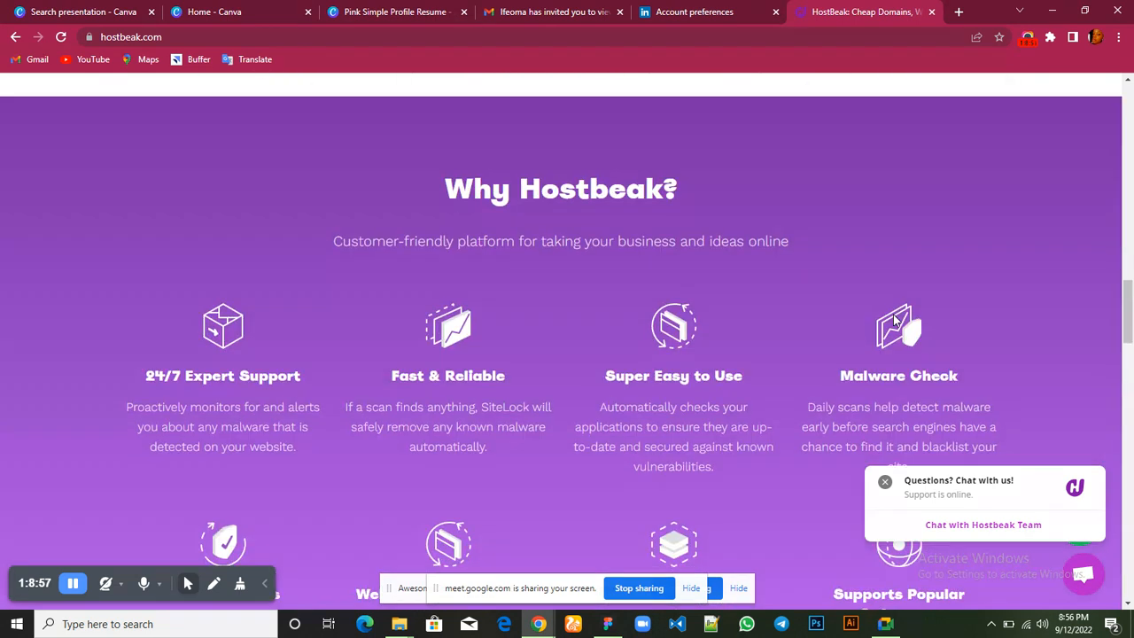
pyautogui.scroll(-5, 894, 314)
pyautogui.scroll(5, 893, 313)
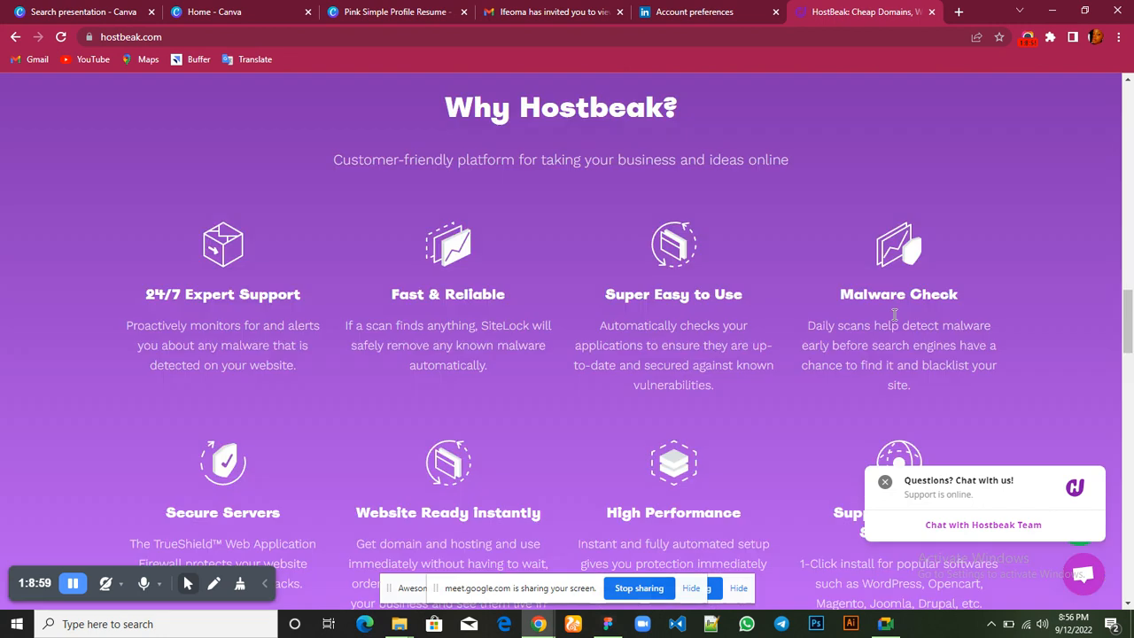
pyautogui.scroll(2, 519, 238)
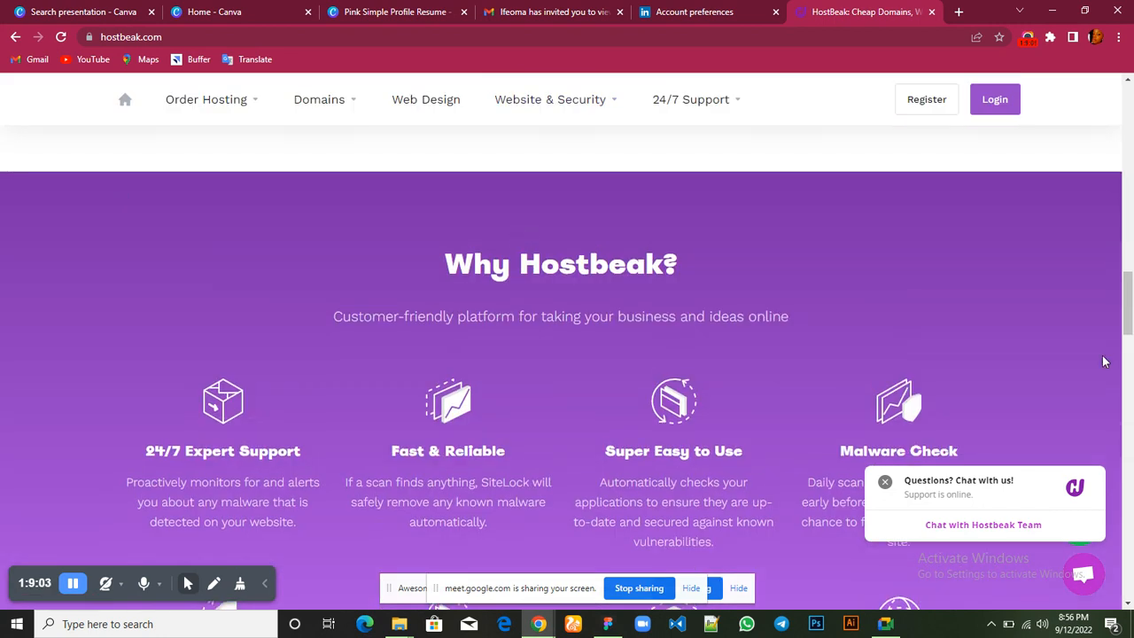
pyautogui.scroll(-3, 1086, 419)
pyautogui.scroll(2, 1086, 418)
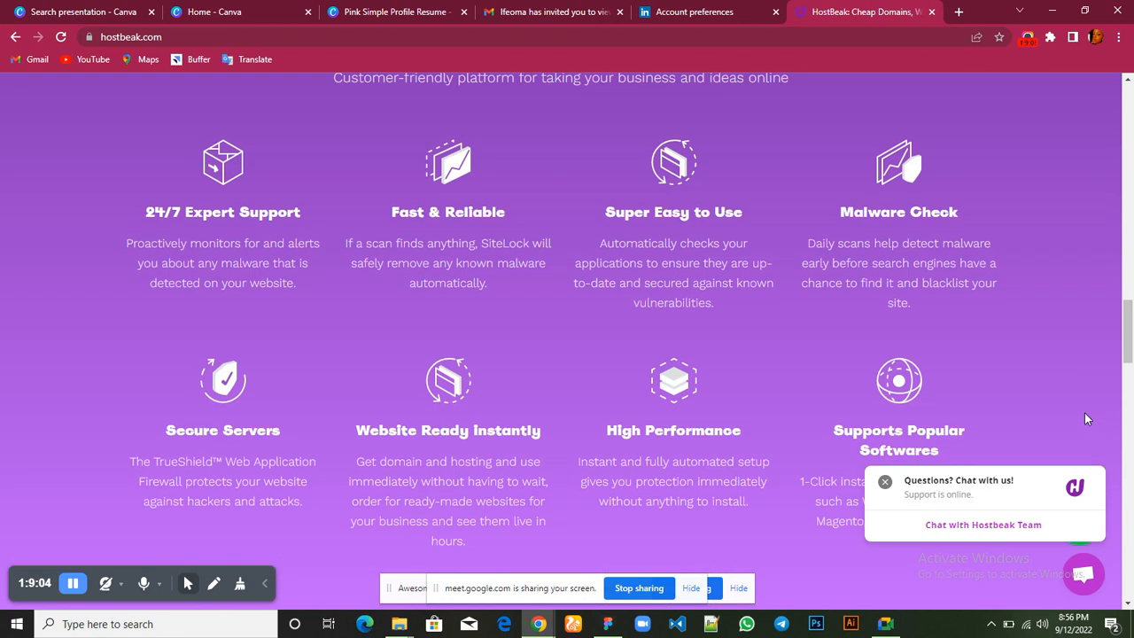
pyautogui.scroll(-1, 1084, 413)
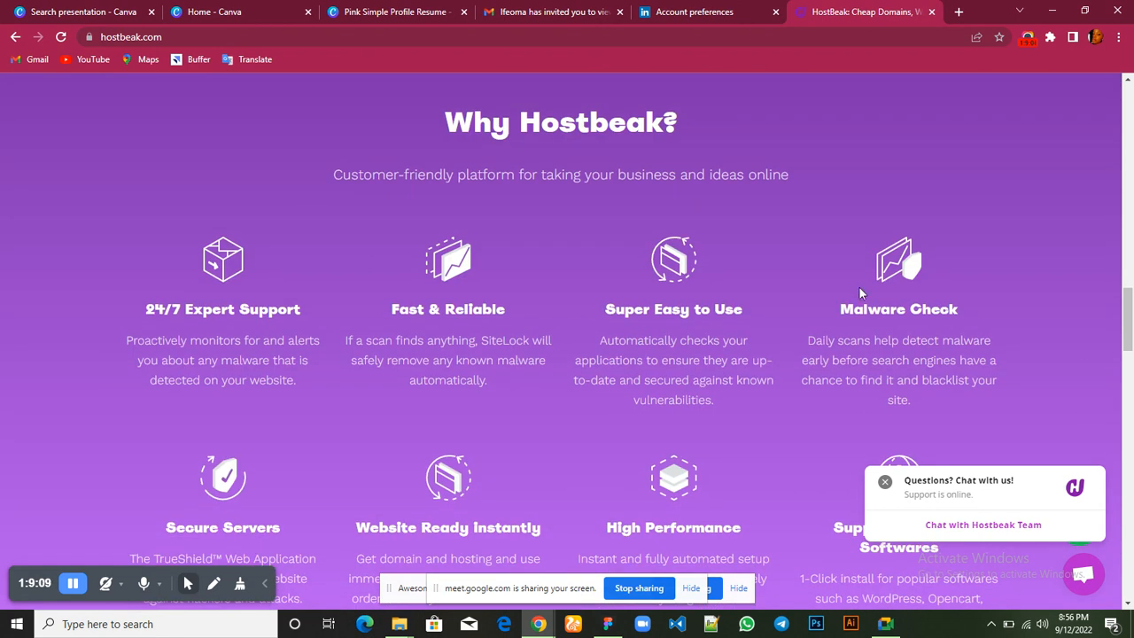
pyautogui.scroll(-1, 441, 501)
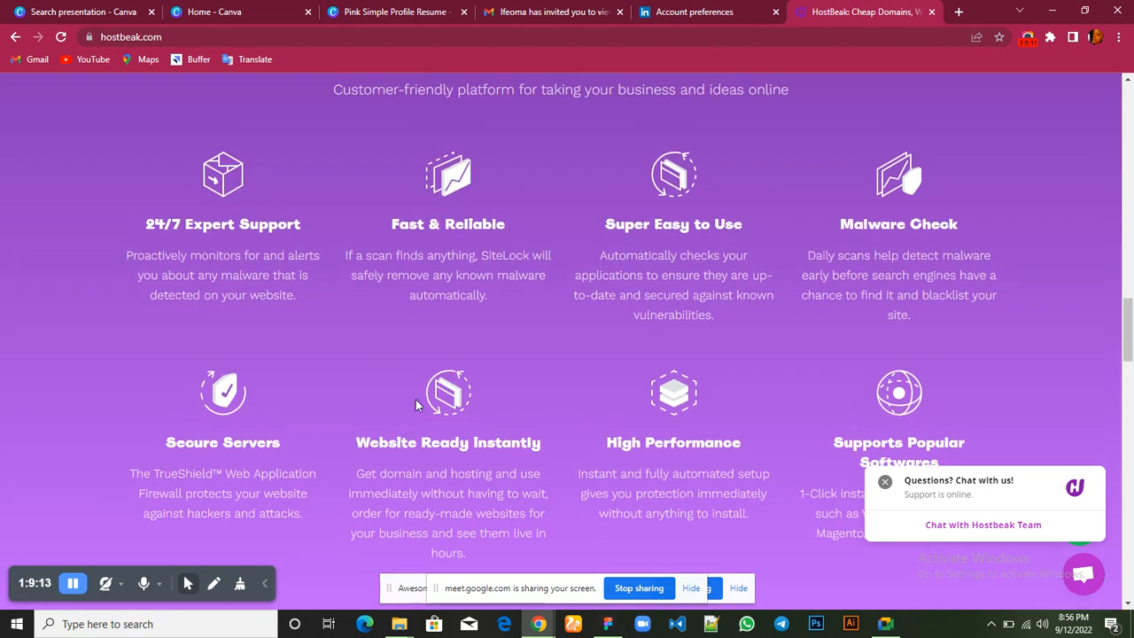
pyautogui.scroll(-2, 416, 399)
pyautogui.scroll(3, 415, 399)
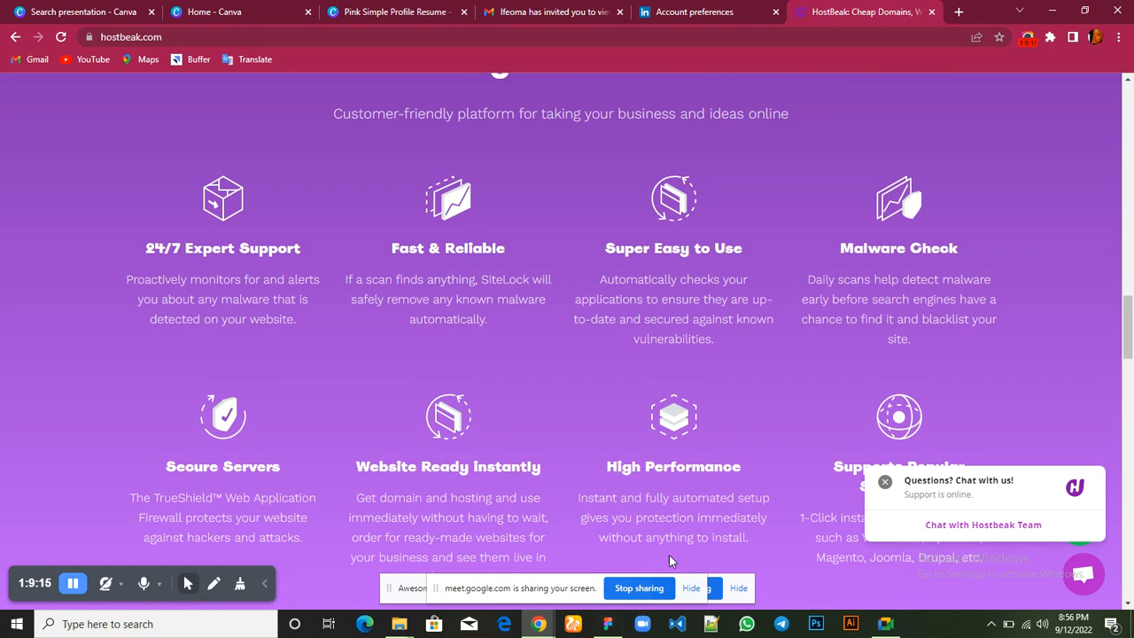
# Leave the Chrome page, check the in-call messages in the Google Meet window and return to the Figma wireframe
pyautogui.moveTo(608, 624)
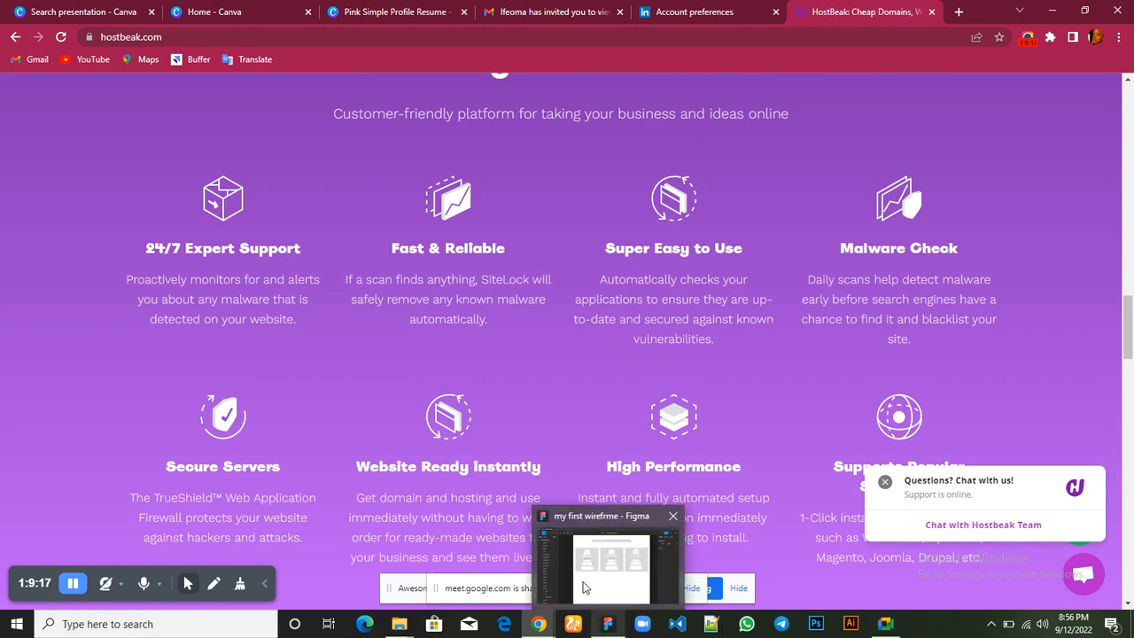
pyautogui.click(585, 587)
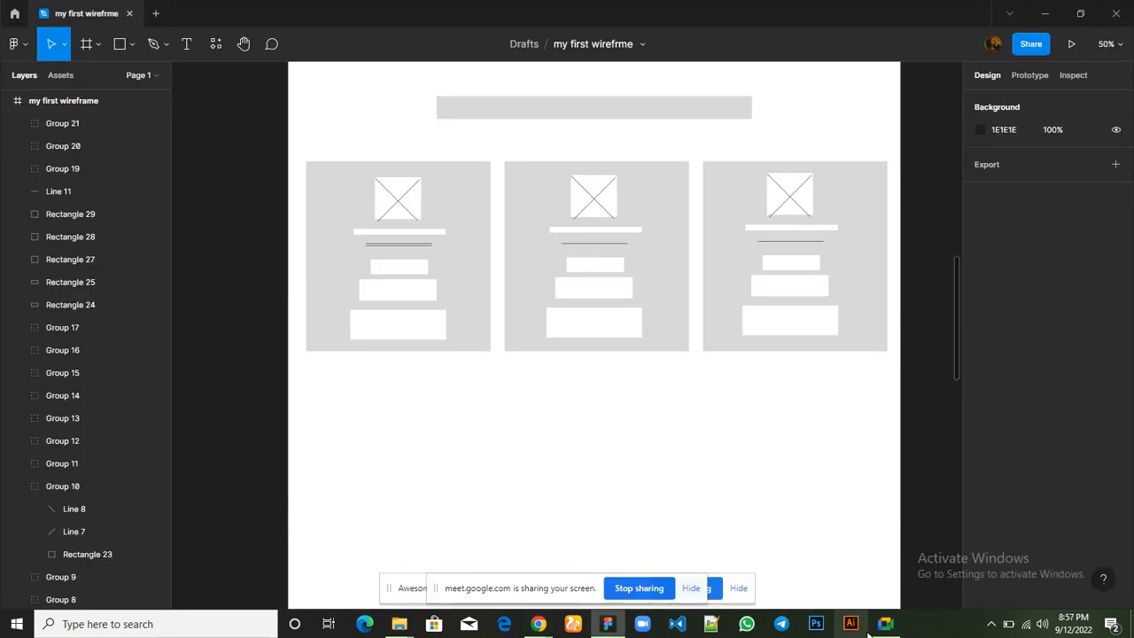
pyautogui.moveTo(884, 629)
pyautogui.click(875, 580)
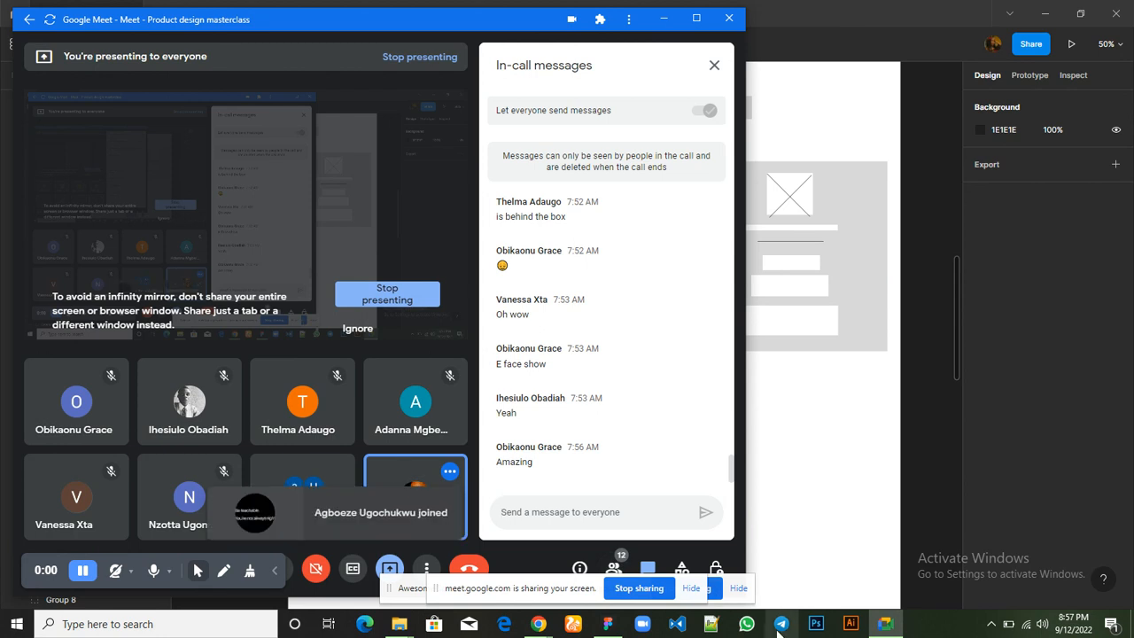
pyautogui.moveTo(607, 628)
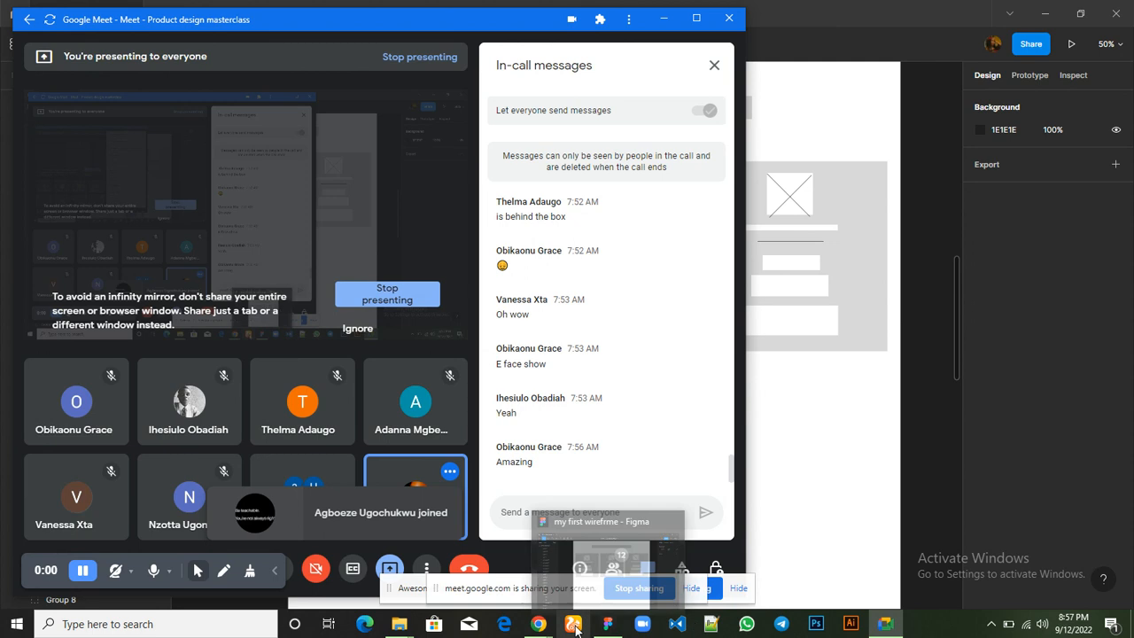
pyautogui.click(597, 586)
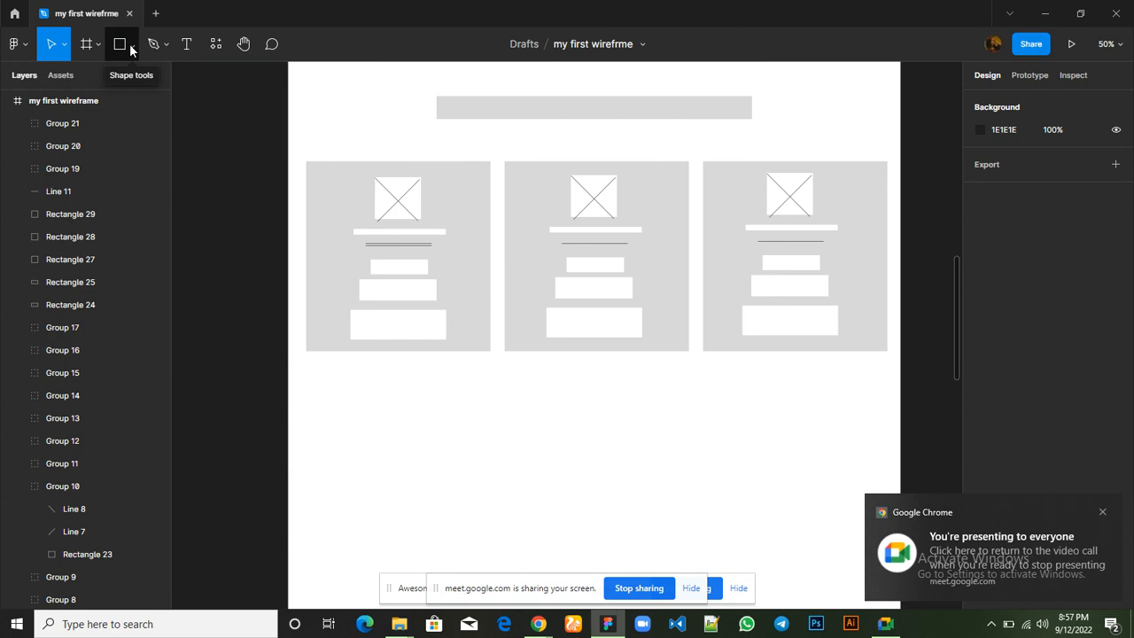
# Draw a full-width rectangle about 1640 × 797 below the three cards, at X 51, Y 3218, its left edge aligned with the first card
pyautogui.scroll(10, 388, 200)
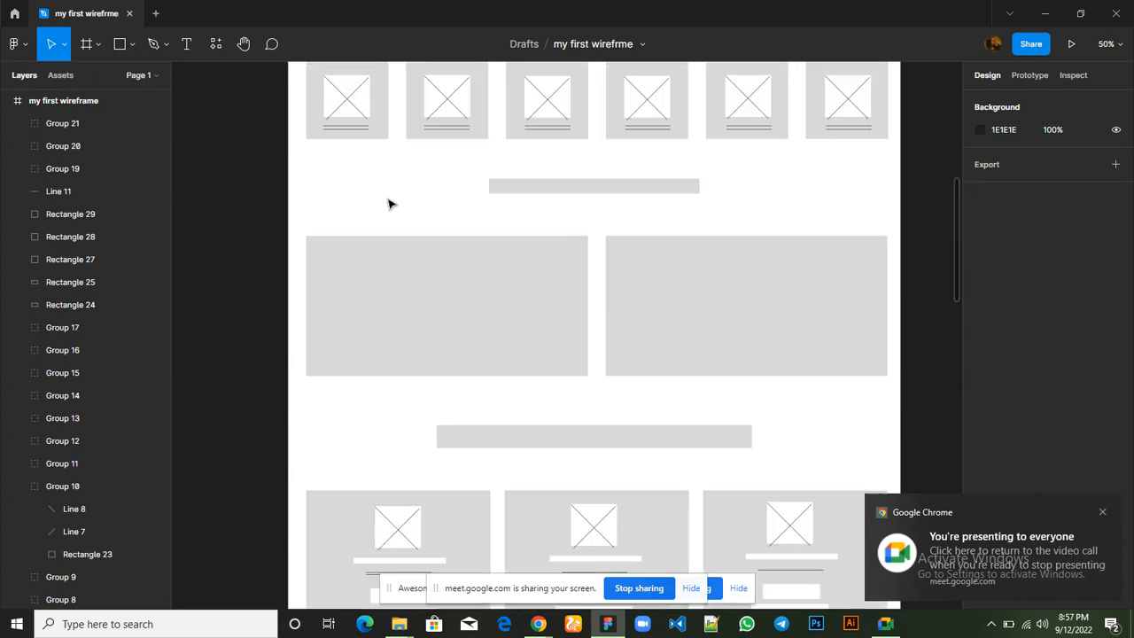
pyautogui.scroll(3, 387, 203)
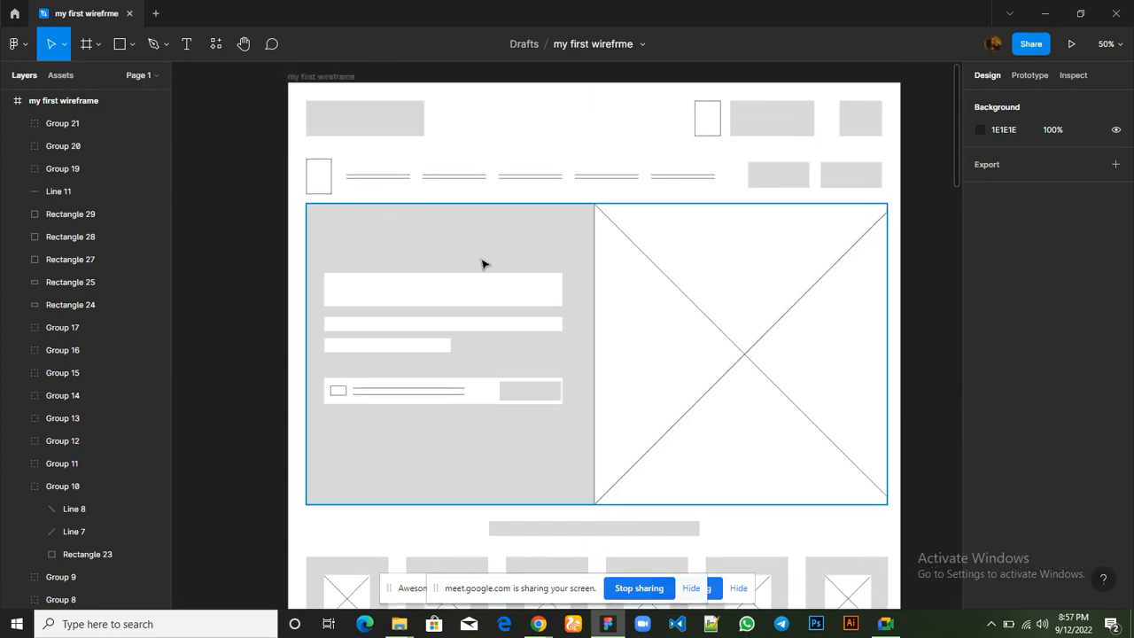
pyautogui.scroll(-15, 720, 307)
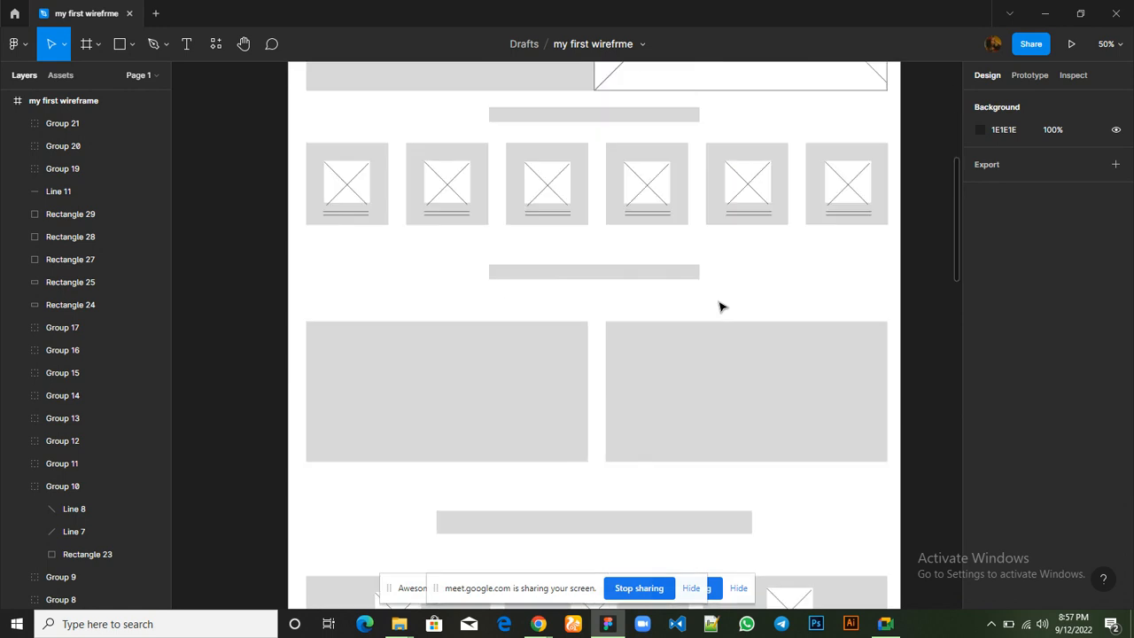
pyautogui.scroll(-5, 719, 307)
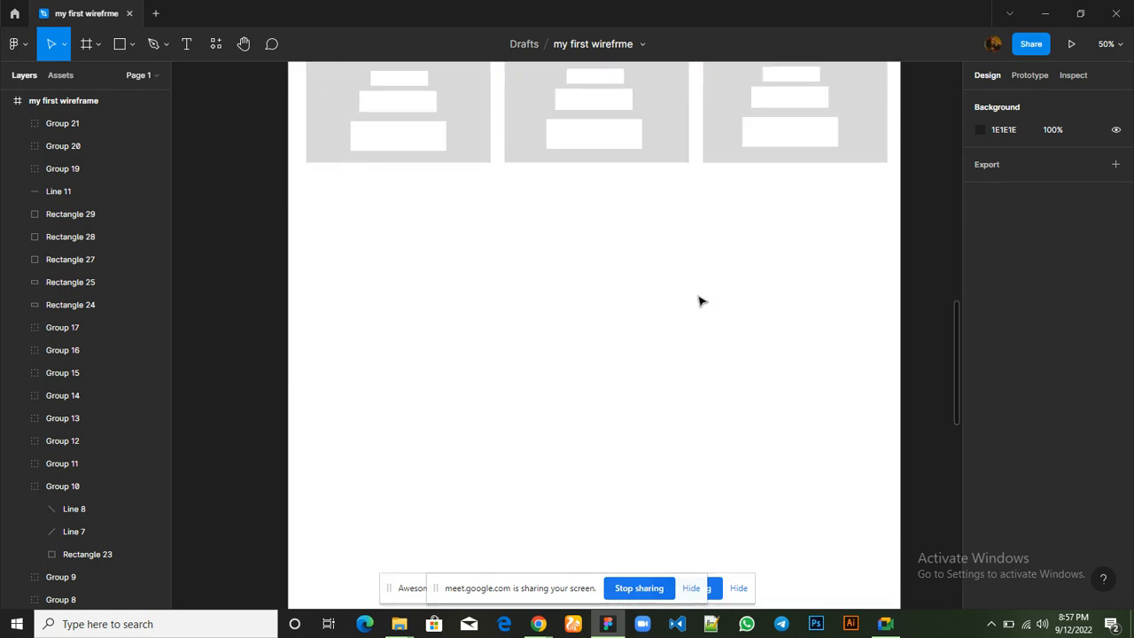
pyautogui.click(121, 46)
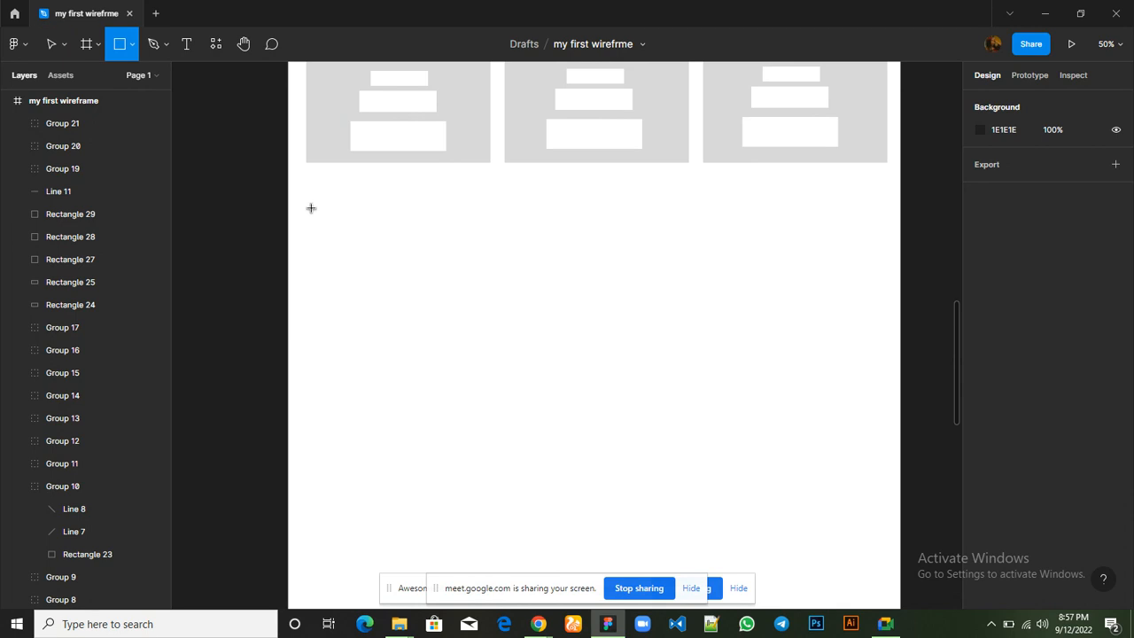
pyautogui.moveTo(311, 208)
pyautogui.mouseDown()
pyautogui.moveTo(476, 225)
pyautogui.moveTo(883, 222)
pyautogui.moveTo(890, 495)
pyautogui.mouseUp()
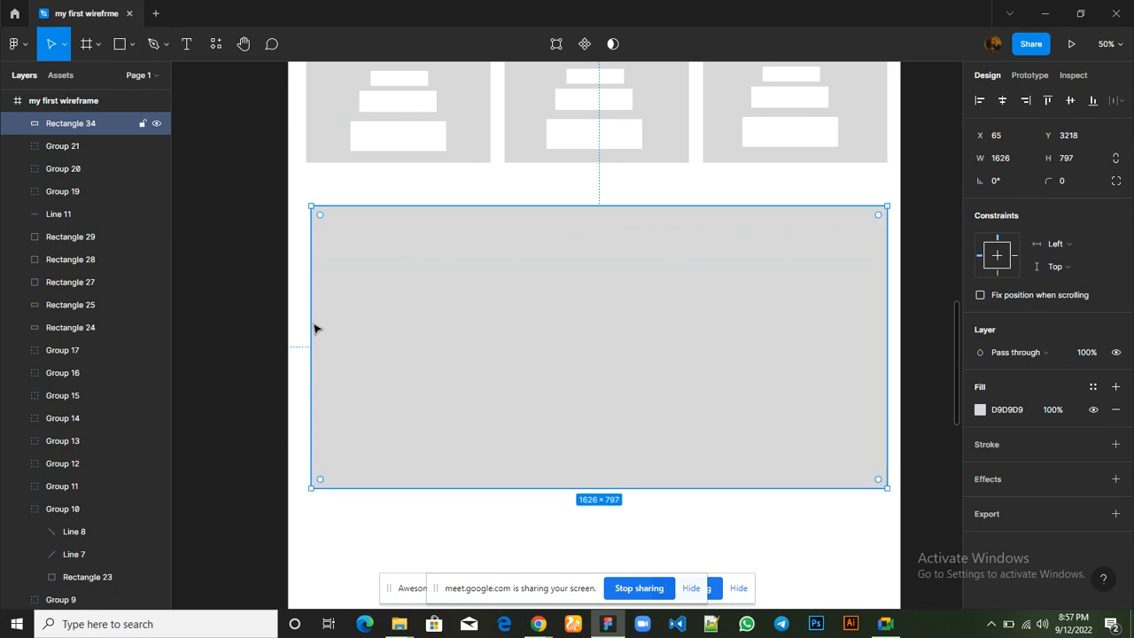
pyautogui.moveTo(304, 320); pyautogui.dragTo(304, 319)
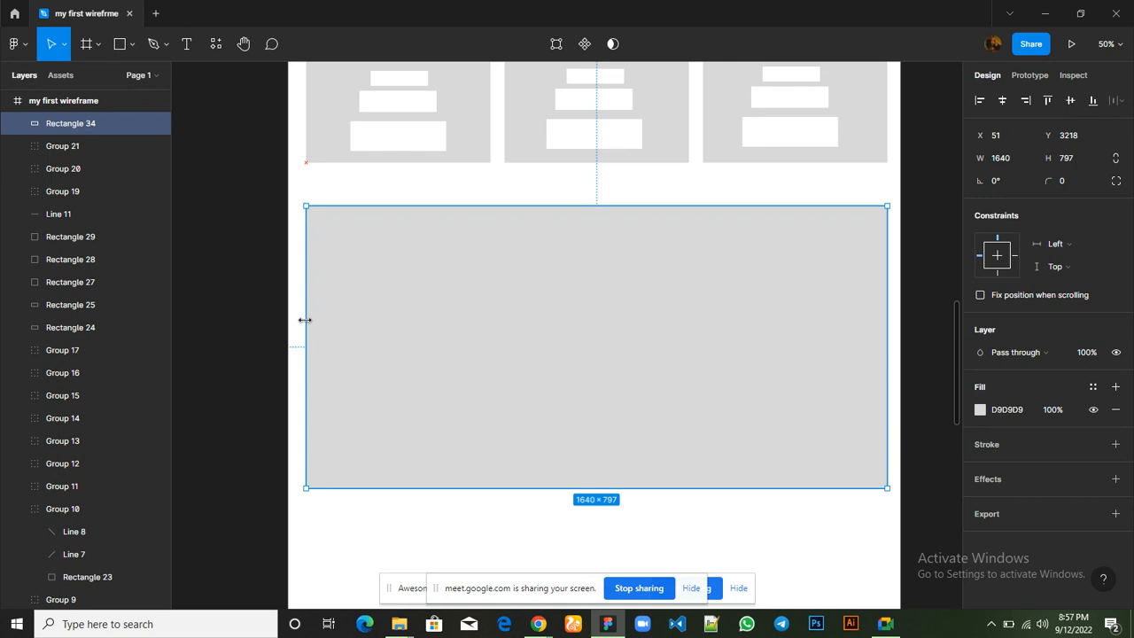
# Extend the large section rectangle downward to a height of about 1245
pyautogui.scroll(-2, 521, 346)
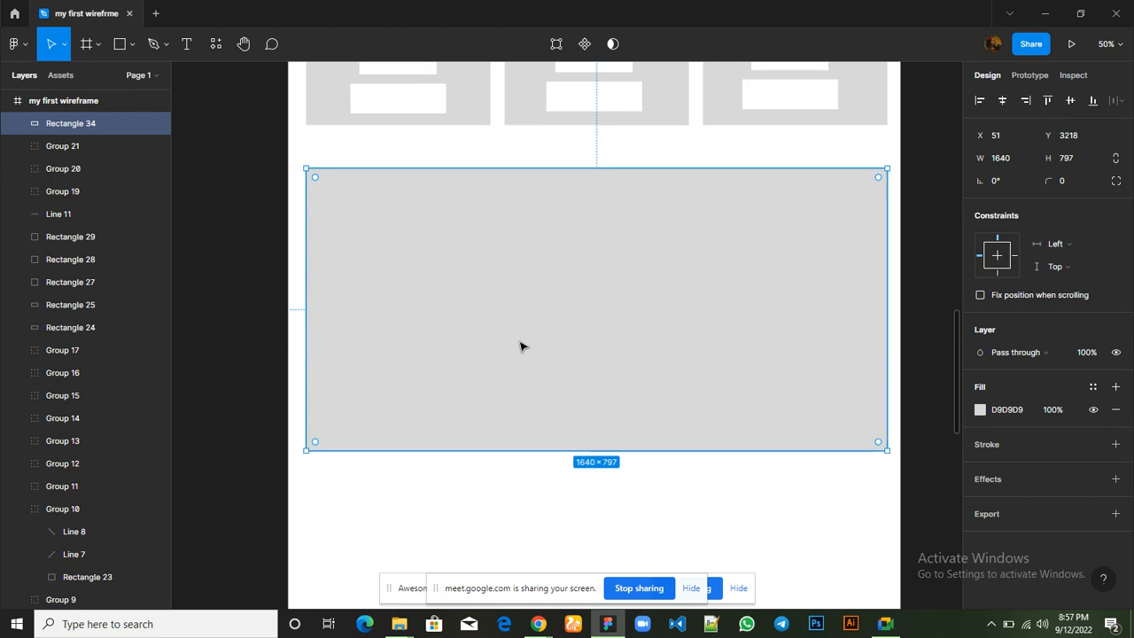
pyautogui.press('-')
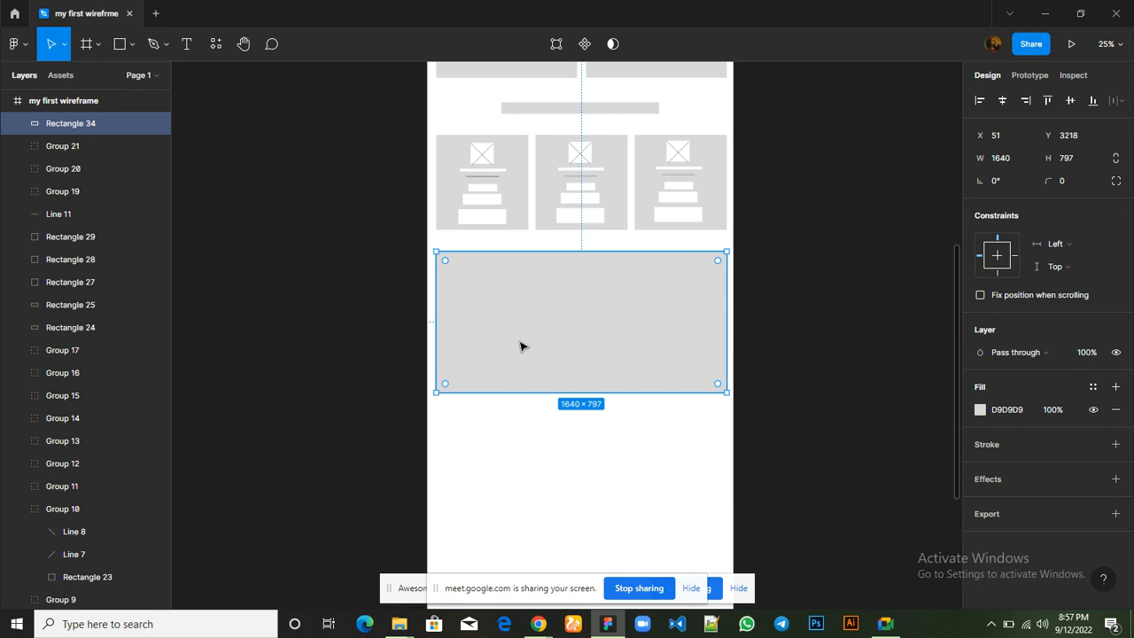
pyautogui.scroll(5, 676, 286)
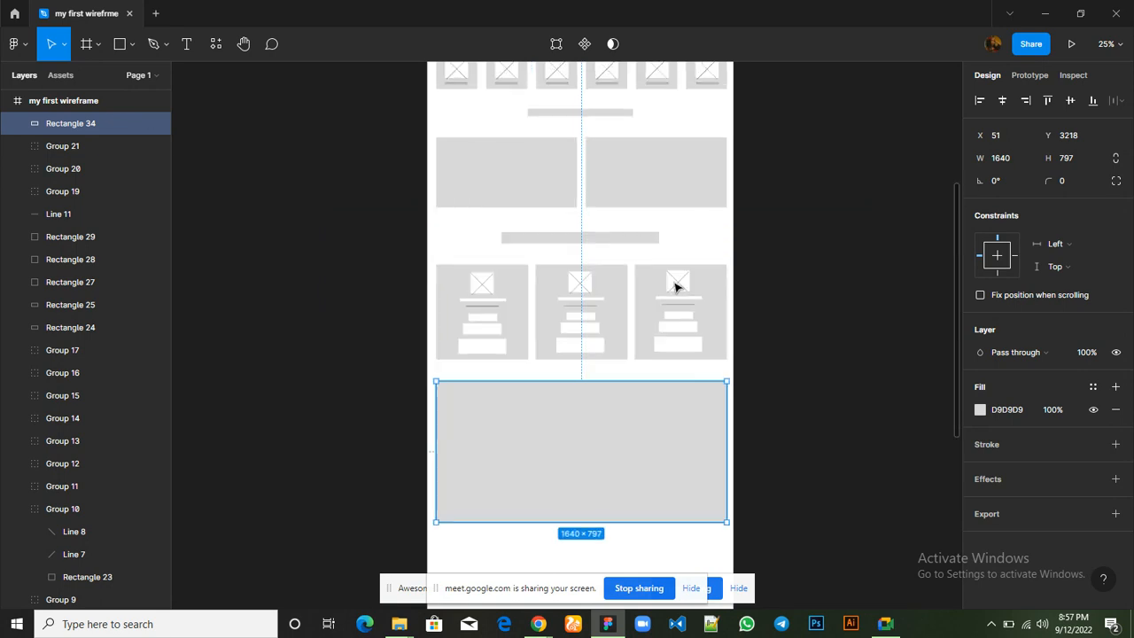
pyautogui.scroll(7, 676, 286)
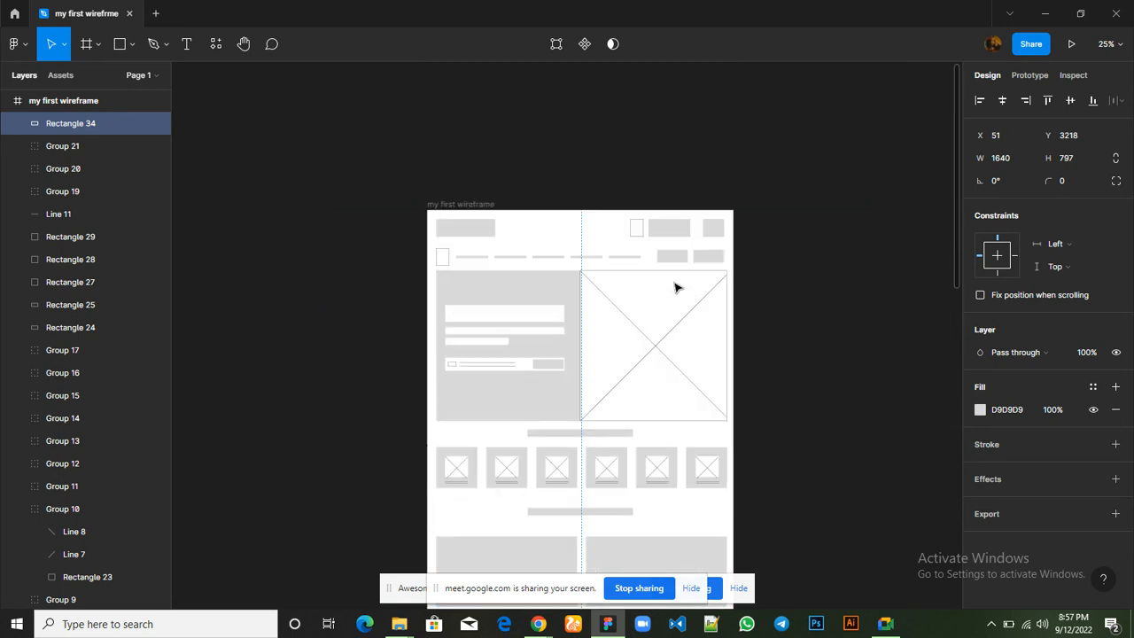
pyautogui.scroll(-3, 677, 286)
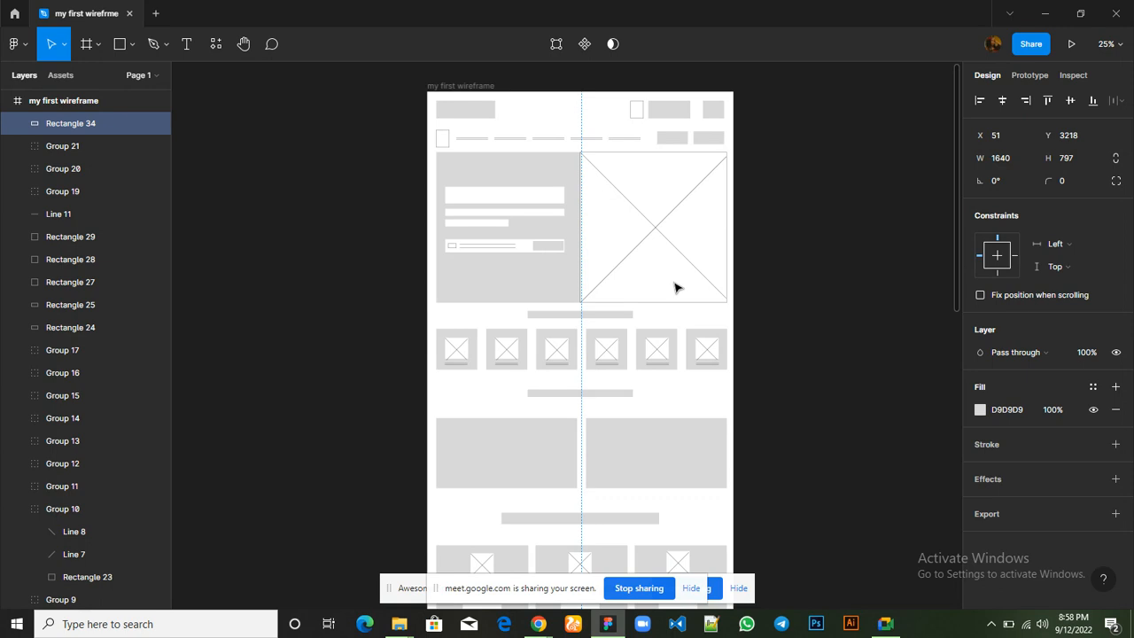
pyautogui.scroll(-3, 675, 287)
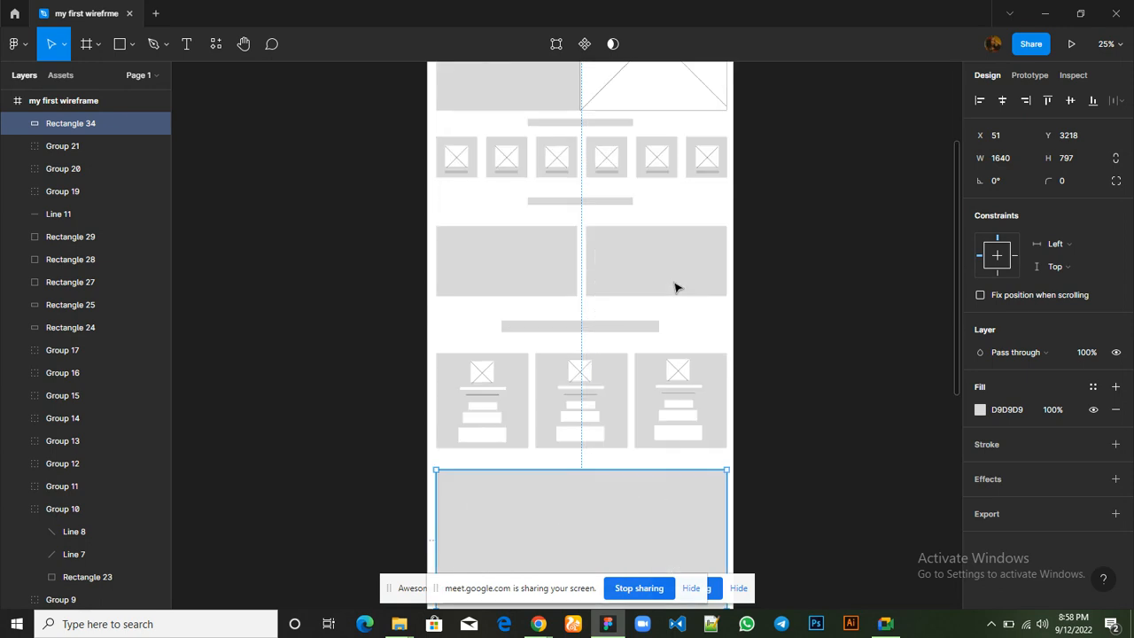
pyautogui.scroll(-3, 675, 287)
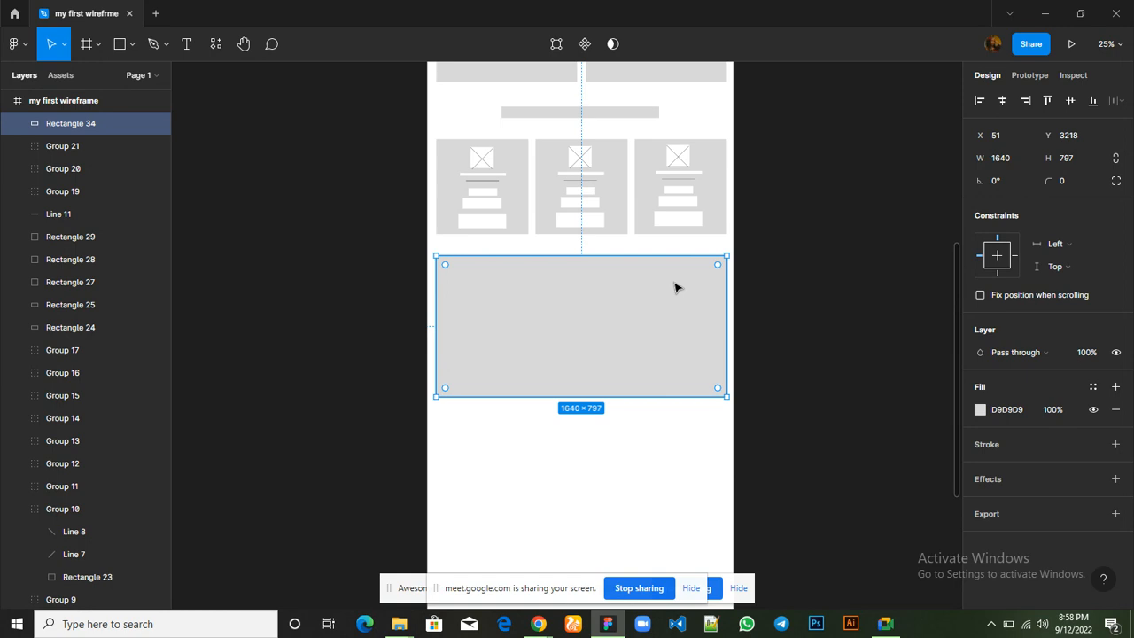
pyautogui.scroll(-1, 675, 287)
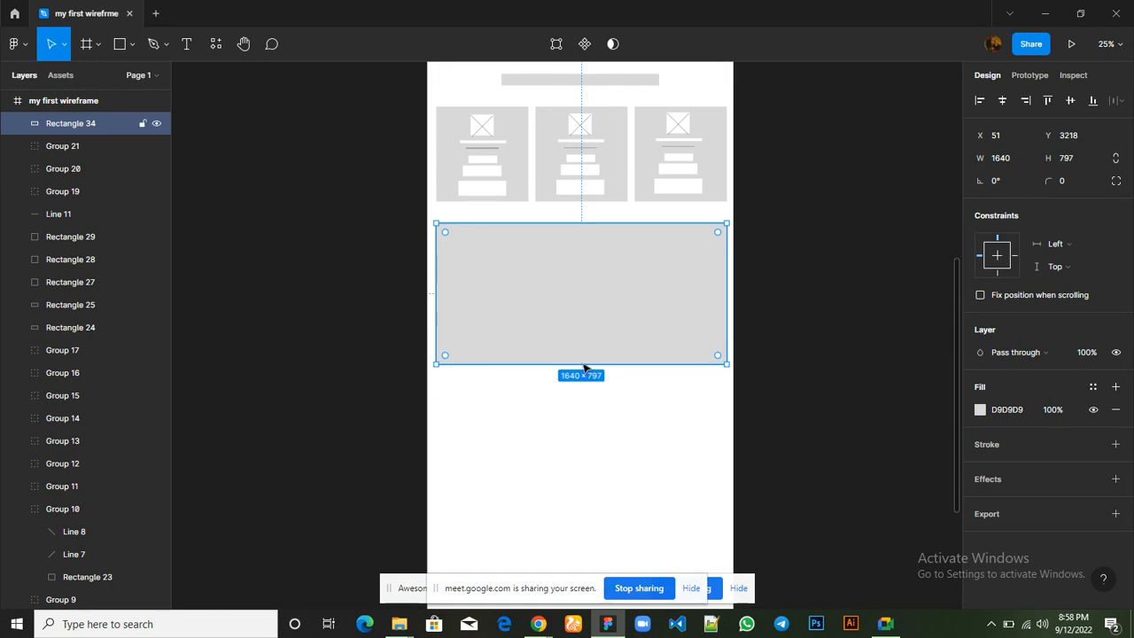
pyautogui.moveTo(573, 365); pyautogui.dragTo(574, 443)
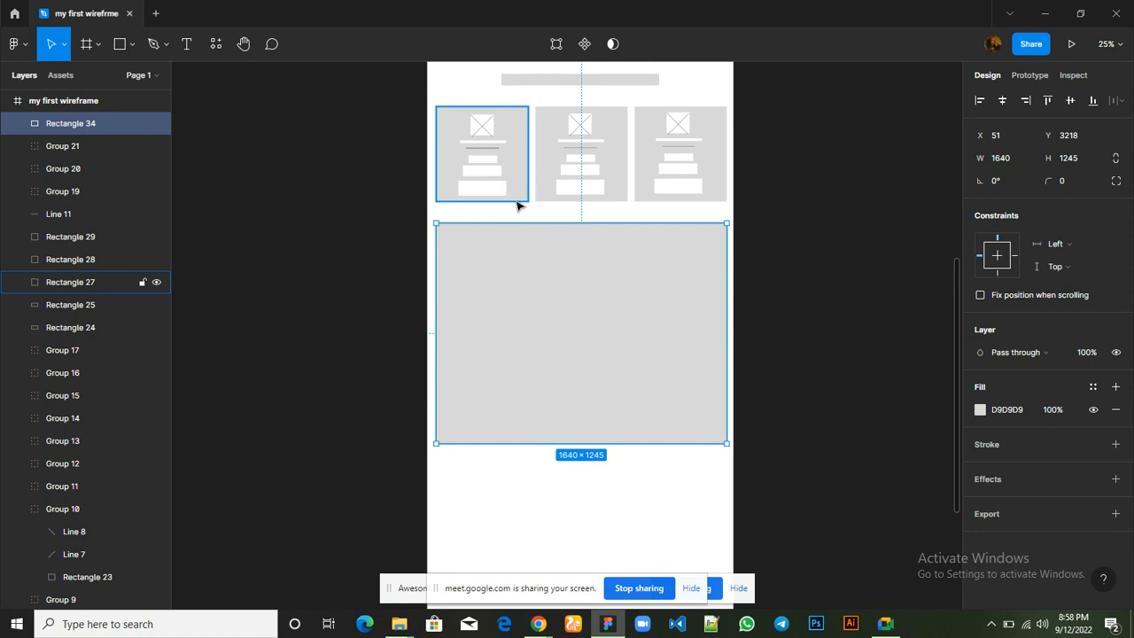
# Copy the first card's image placeholder into the large rectangle at X 233, Y 3421, and move the copy above all other layers
pyautogui.click(482, 128)
pyautogui.doubleClick(484, 129)
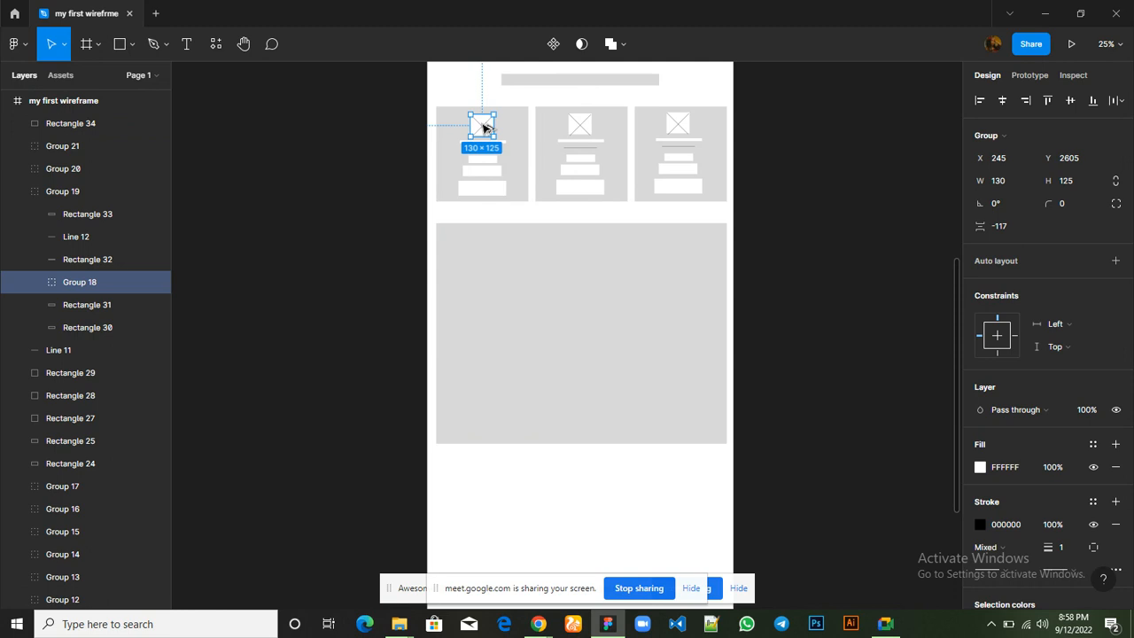
pyautogui.moveTo(483, 129); pyautogui.dragTo(482, 273)
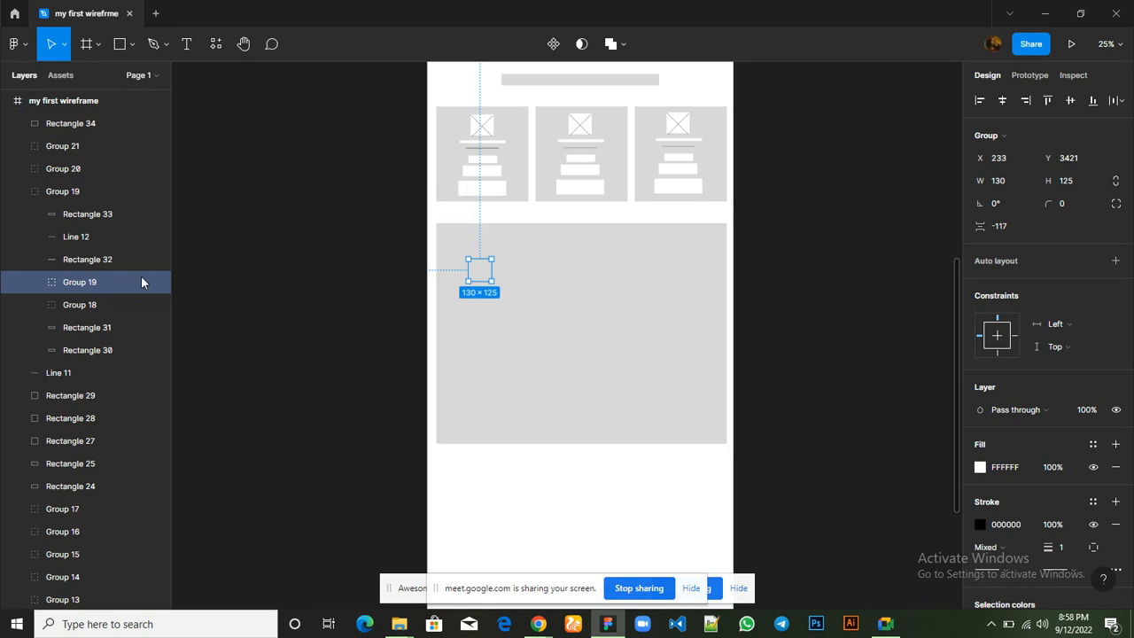
pyautogui.moveTo(114, 282); pyautogui.dragTo(100, 123)
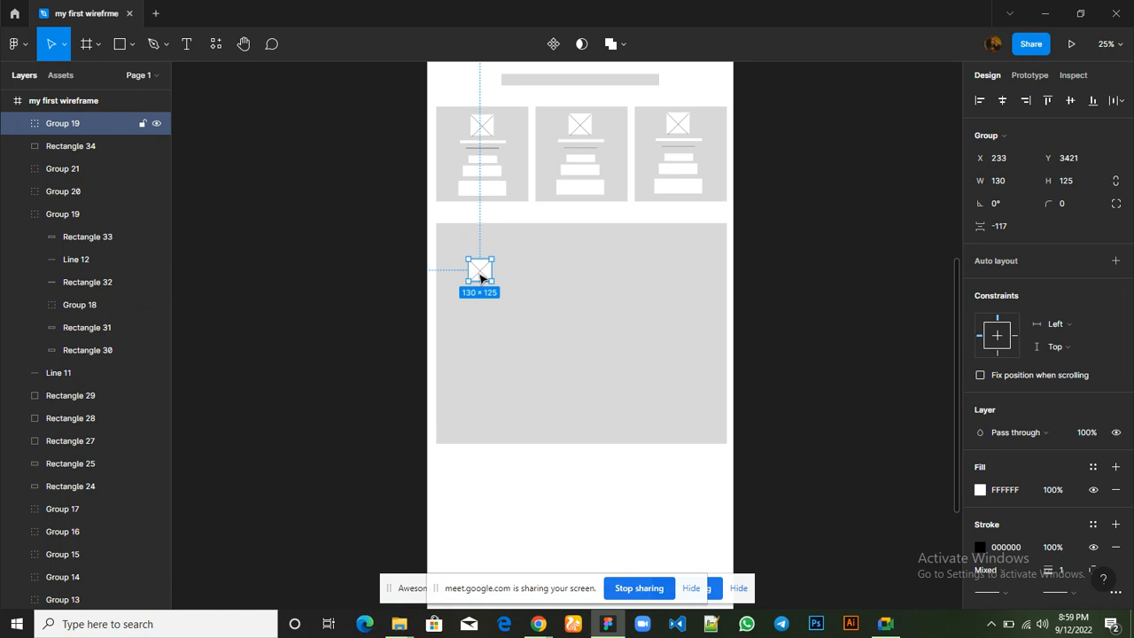
# Duplicate the section's image placeholder three times into a row, placing the last copy at about X 1366, Y 3426
pyautogui.hotkey('ctrl', 'g')
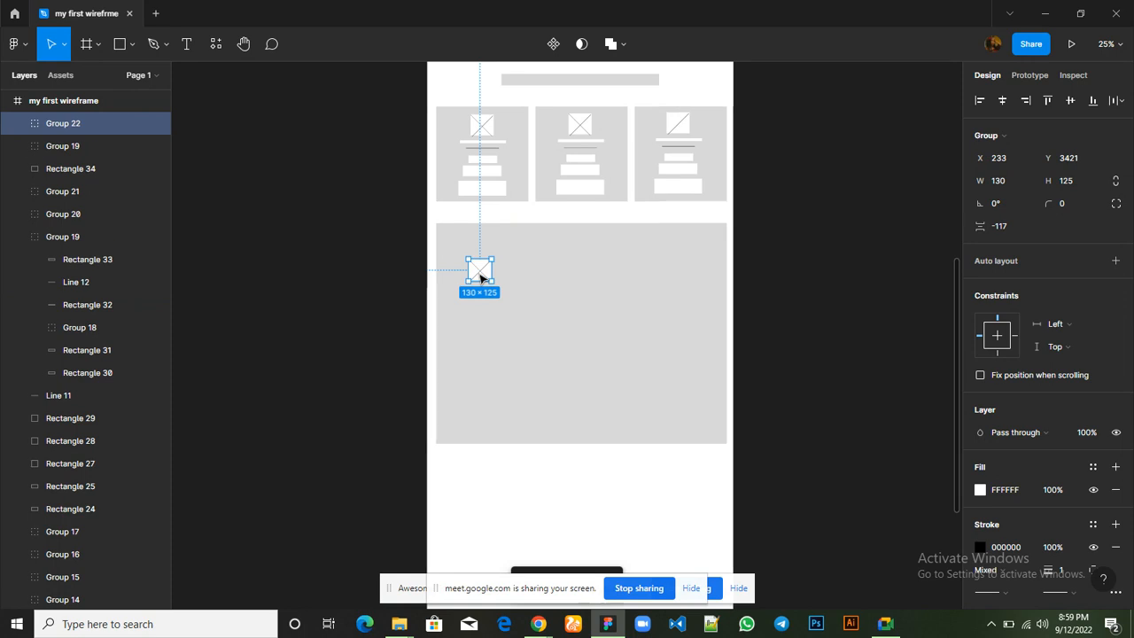
pyautogui.moveTo(479, 275); pyautogui.dragTo(539, 277)
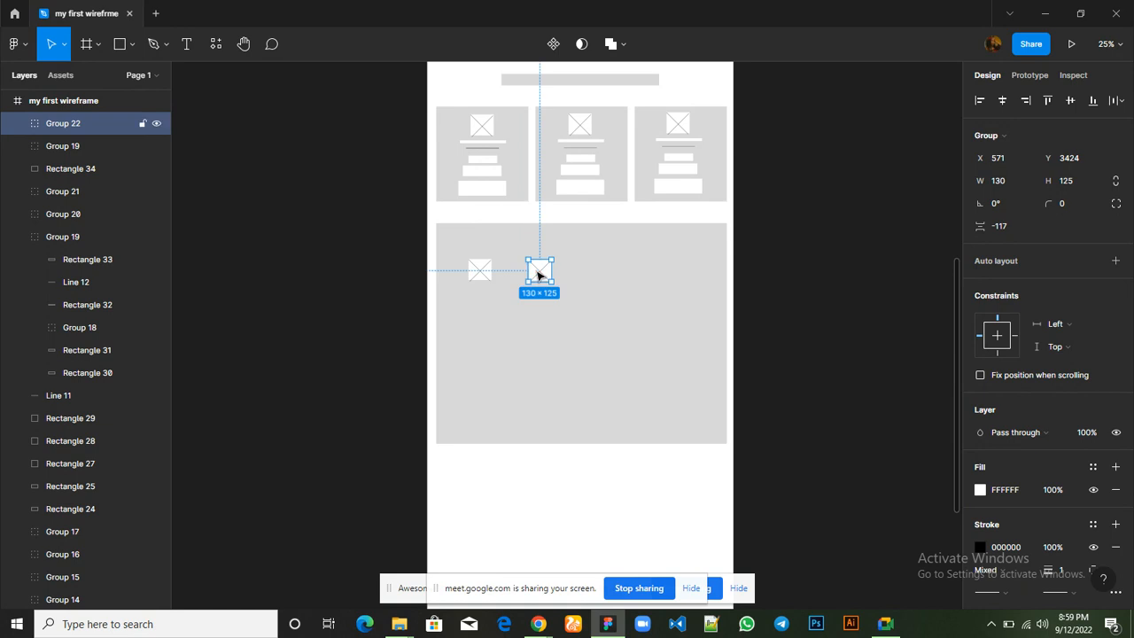
pyautogui.hotkey('ctrl', 'd')
pyautogui.hotkey('ctrl', 'd')
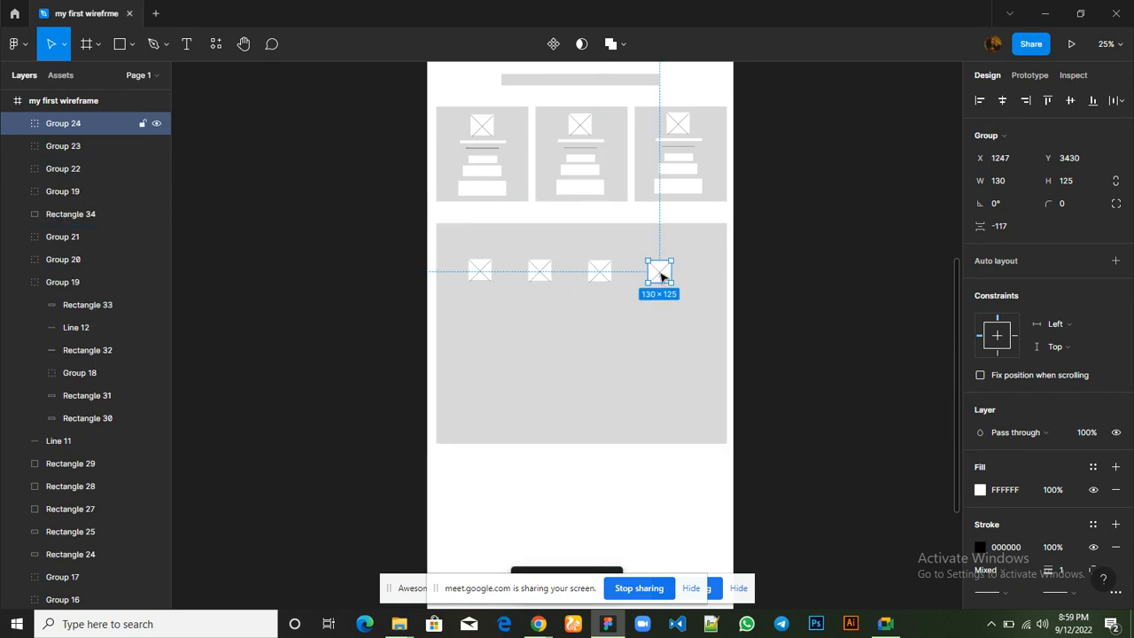
pyautogui.moveTo(666, 273); pyautogui.dragTo(682, 277)
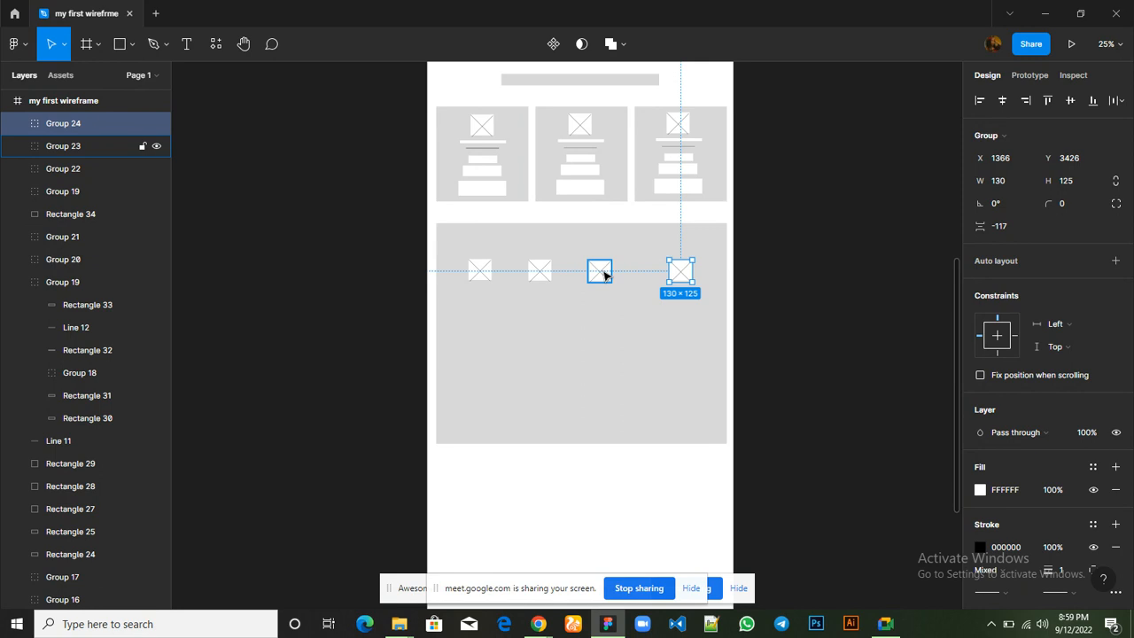
# Distribute the horizontal spacing of the four image placeholders evenly and place a duplicate of the row beneath them in the section rectangle
pyautogui.keyDown('shift'); pyautogui.click(601, 273); pyautogui.keyUp('shift')
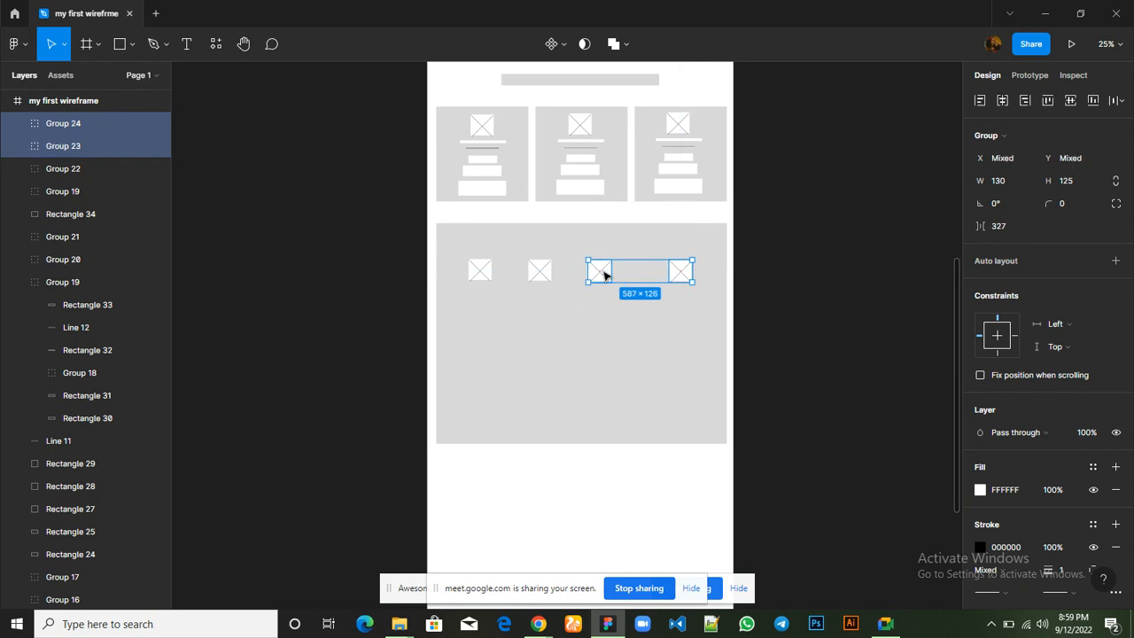
pyautogui.keyDown('shift'); pyautogui.click(544, 272); pyautogui.keyUp('shift')
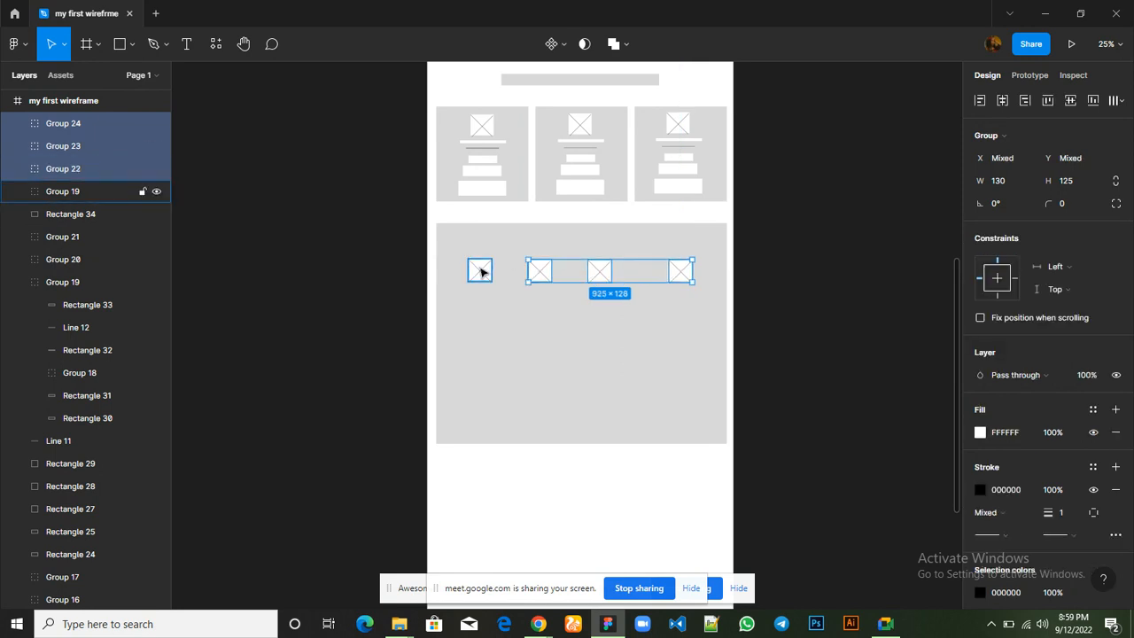
pyautogui.keyDown('shift'); pyautogui.click(479, 272); pyautogui.keyUp('shift')
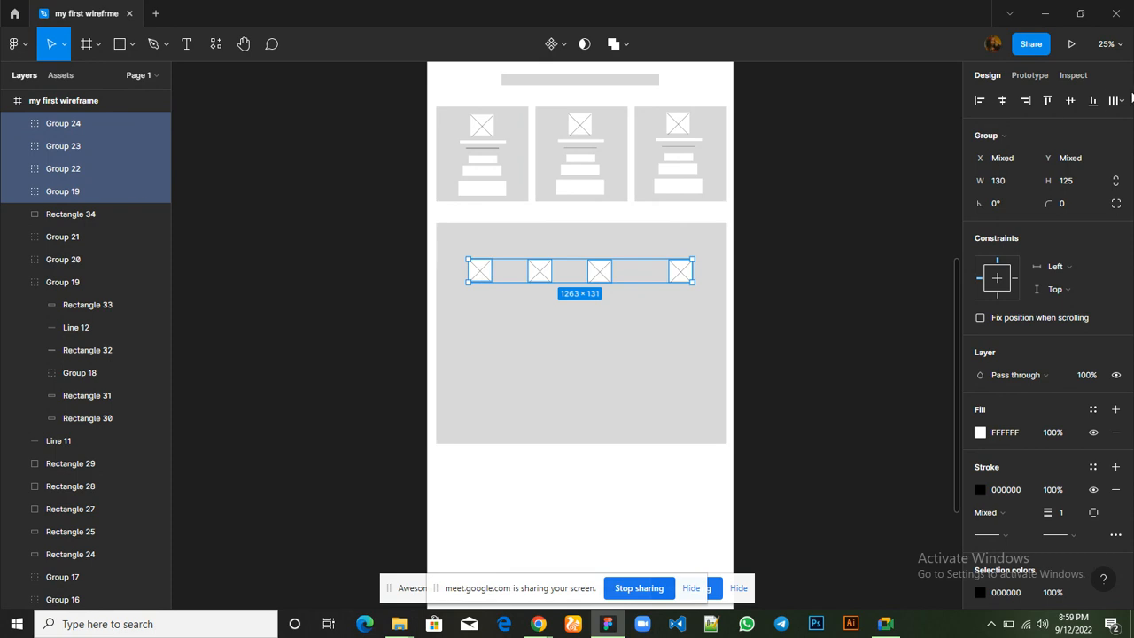
pyautogui.click(1121, 101)
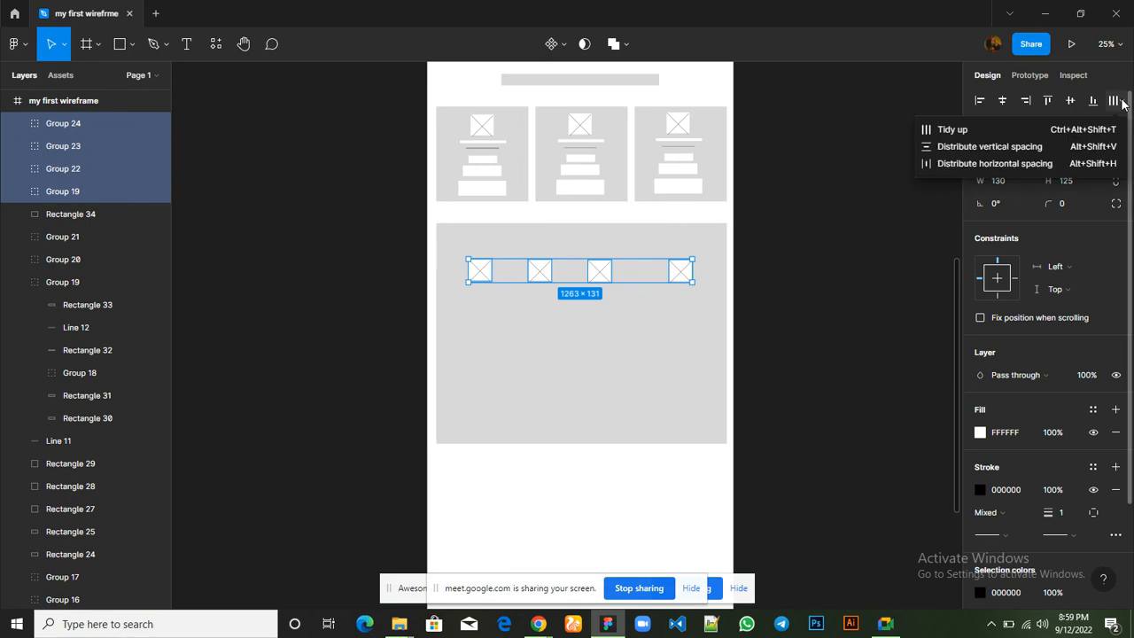
pyautogui.click(1012, 164)
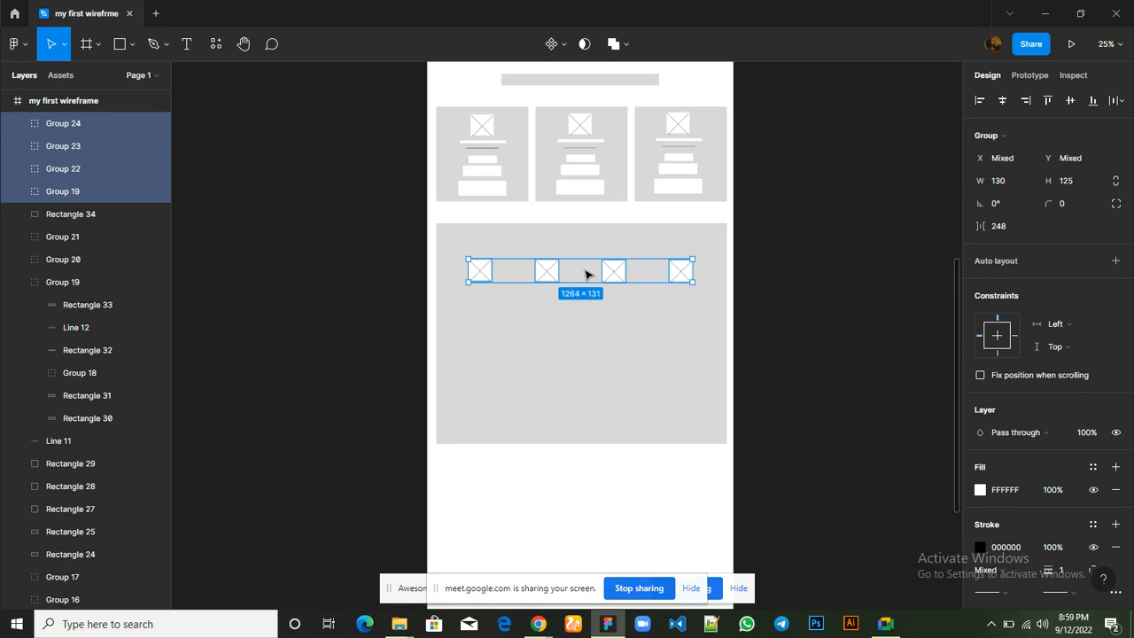
pyautogui.hotkey('ctrl', 'd')
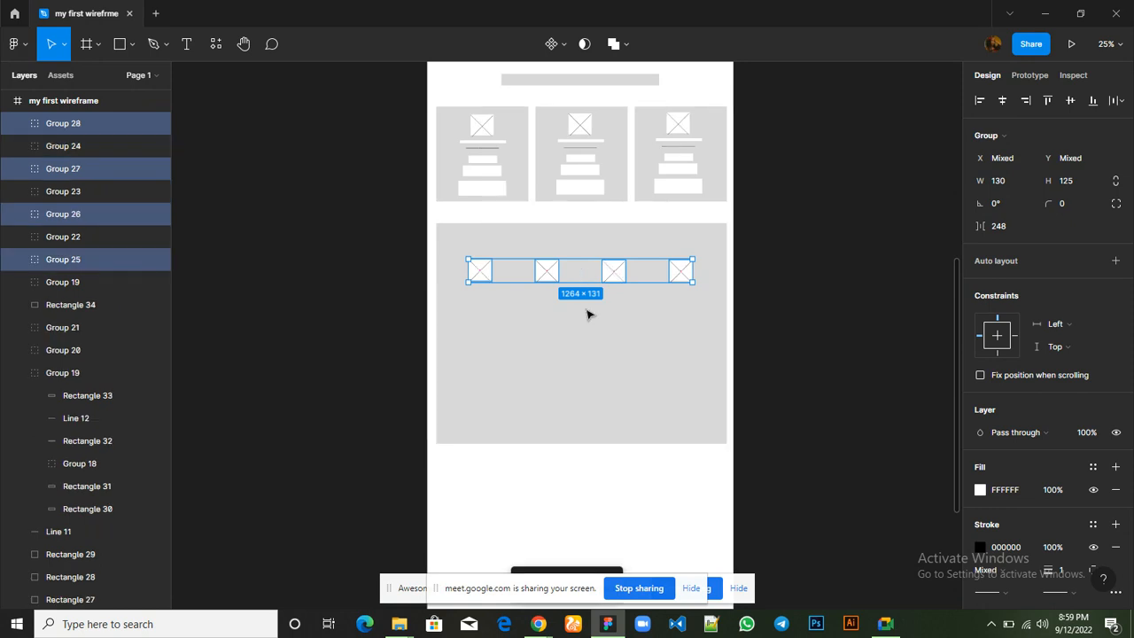
pyautogui.moveTo(584, 271); pyautogui.dragTo(585, 350)
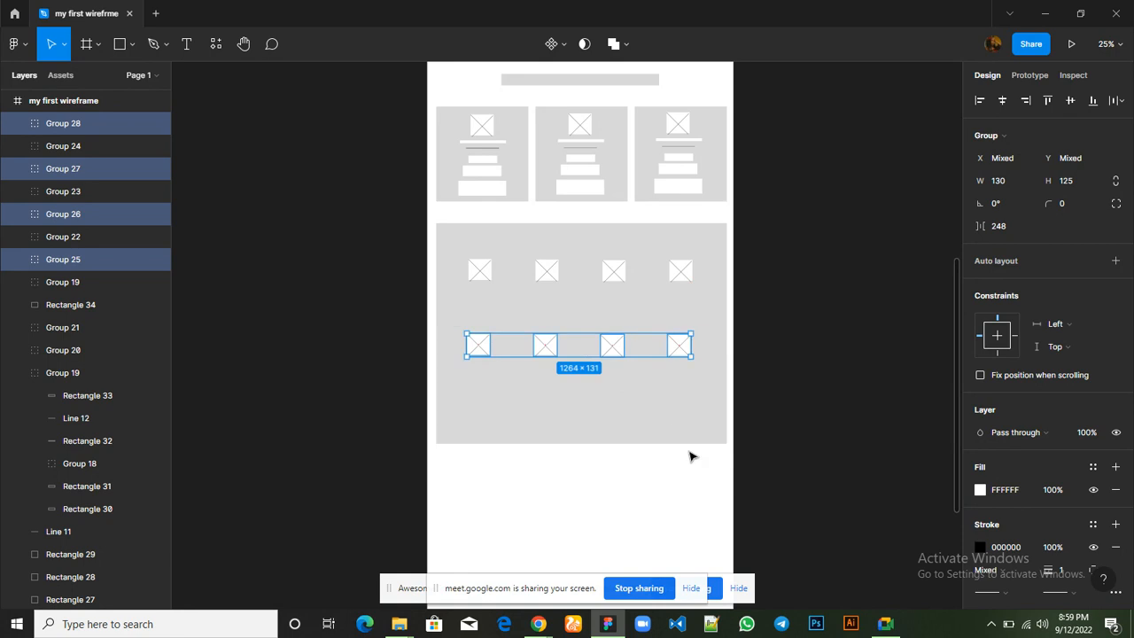
# Switch to Google Meet to check the call after completing the second placeholder row
pyautogui.click(876, 629)
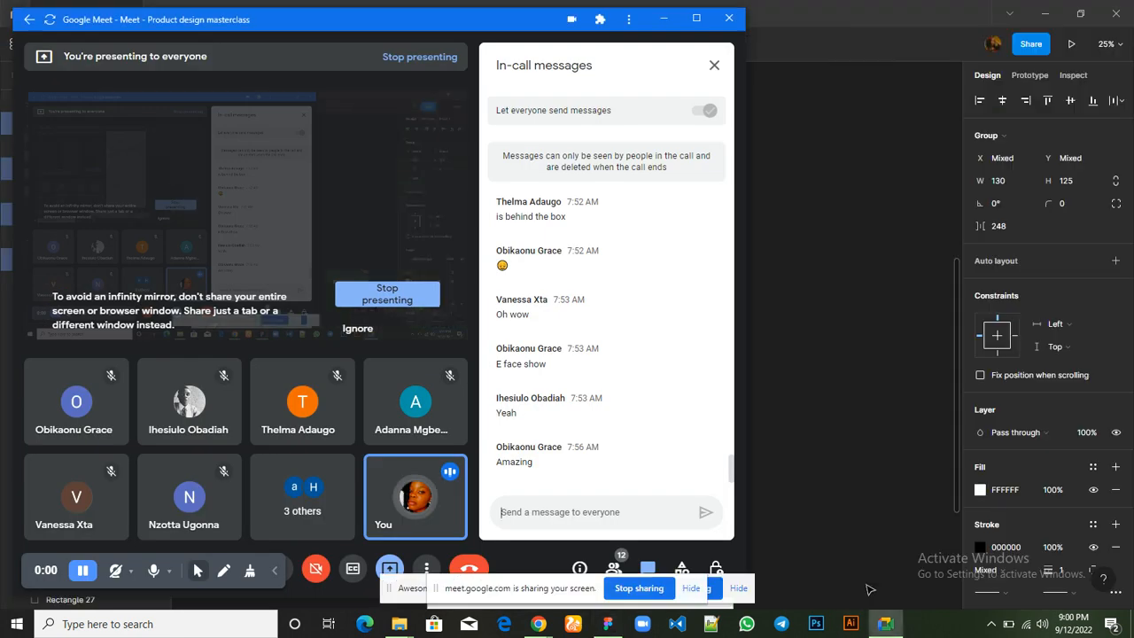
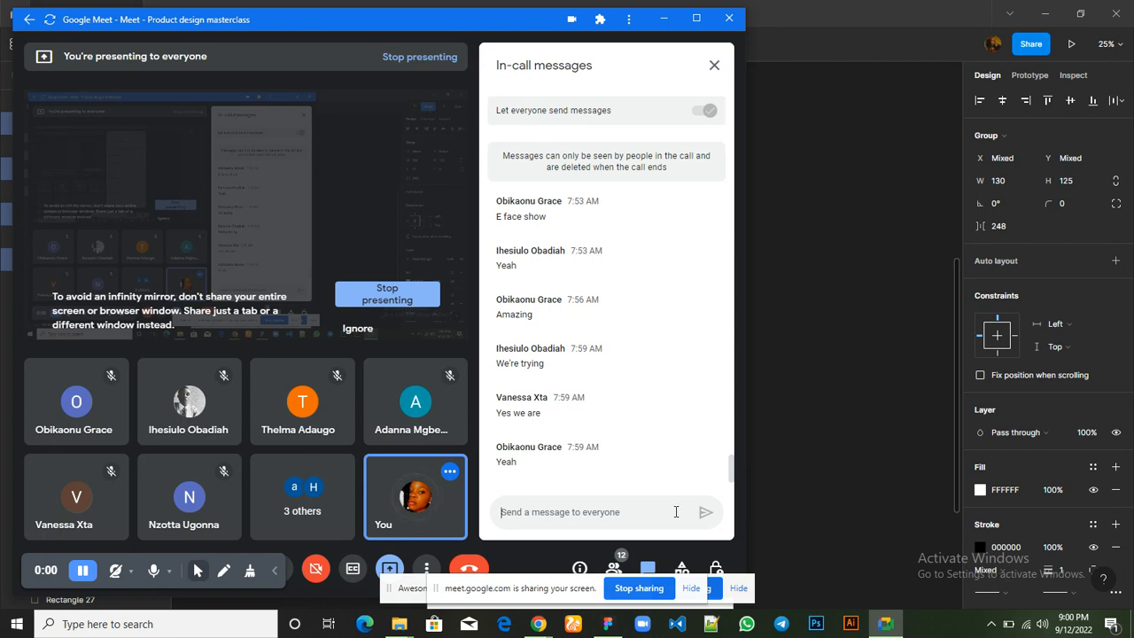
# Switch to Chrome to review the feature grid on the Hostbeak homepage and return to the Figma wireframe
pyautogui.moveTo(601, 634)
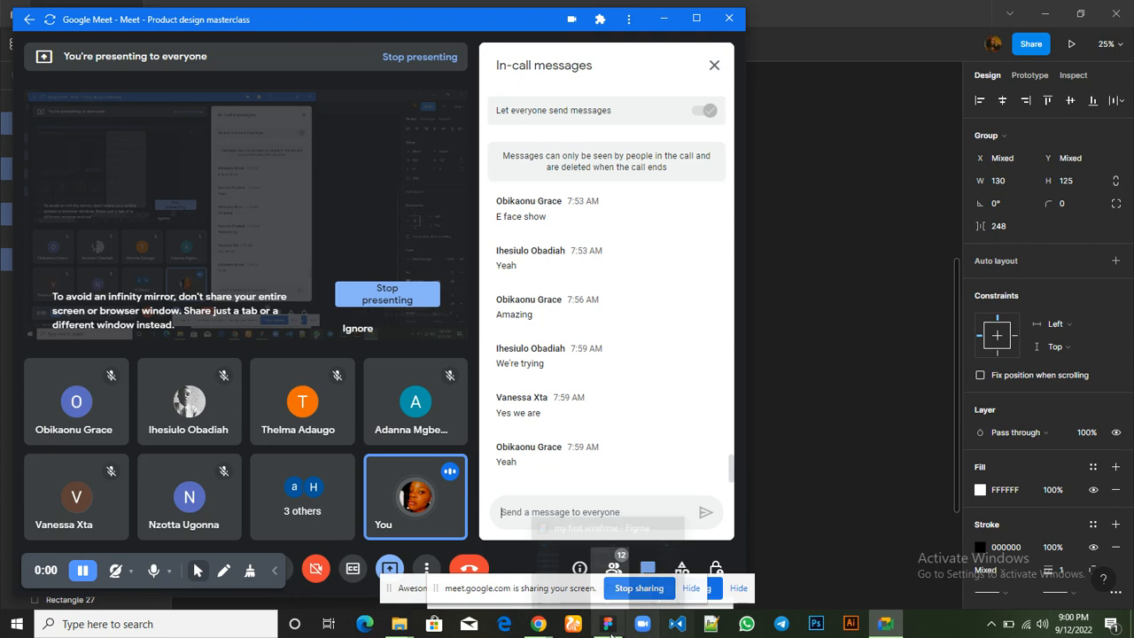
pyautogui.moveTo(596, 598)
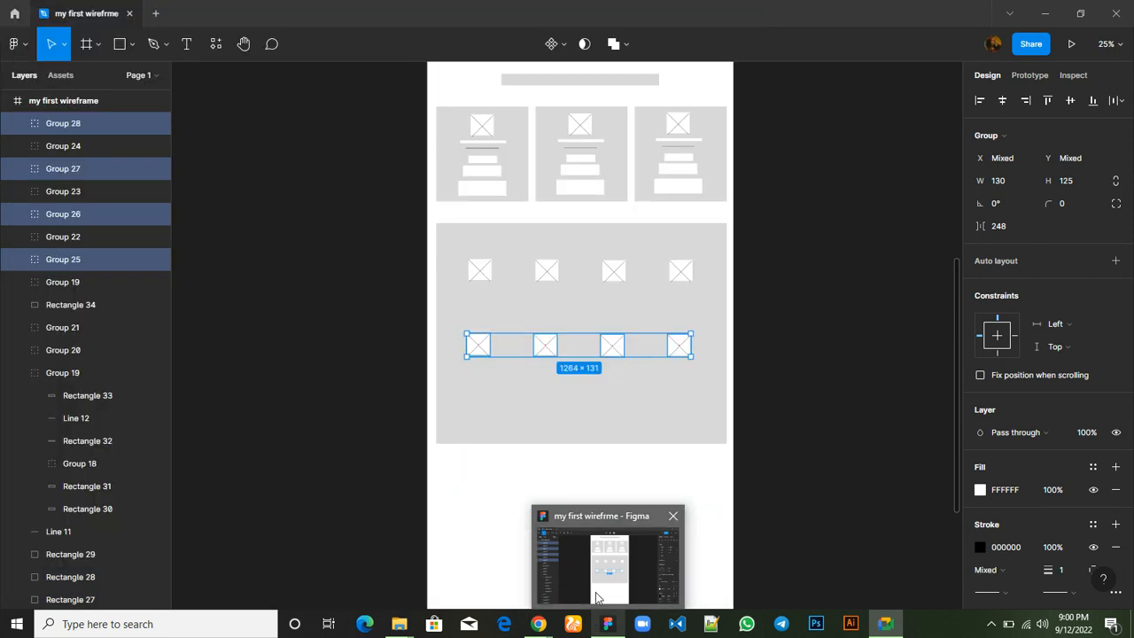
pyautogui.moveTo(539, 624)
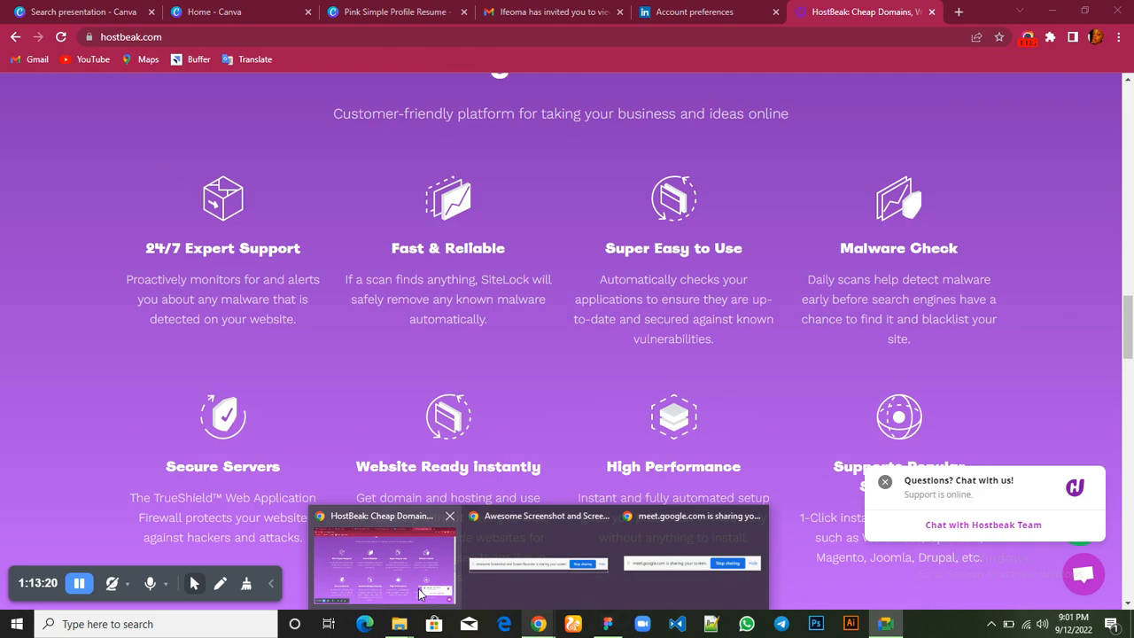
pyautogui.click(419, 594)
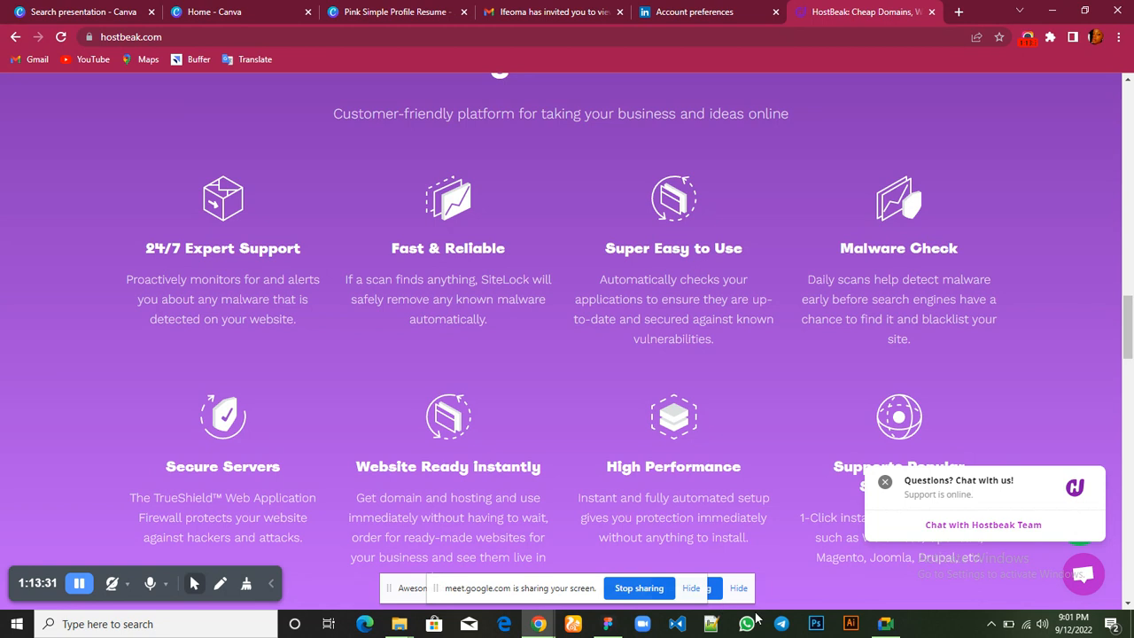
pyautogui.moveTo(608, 624)
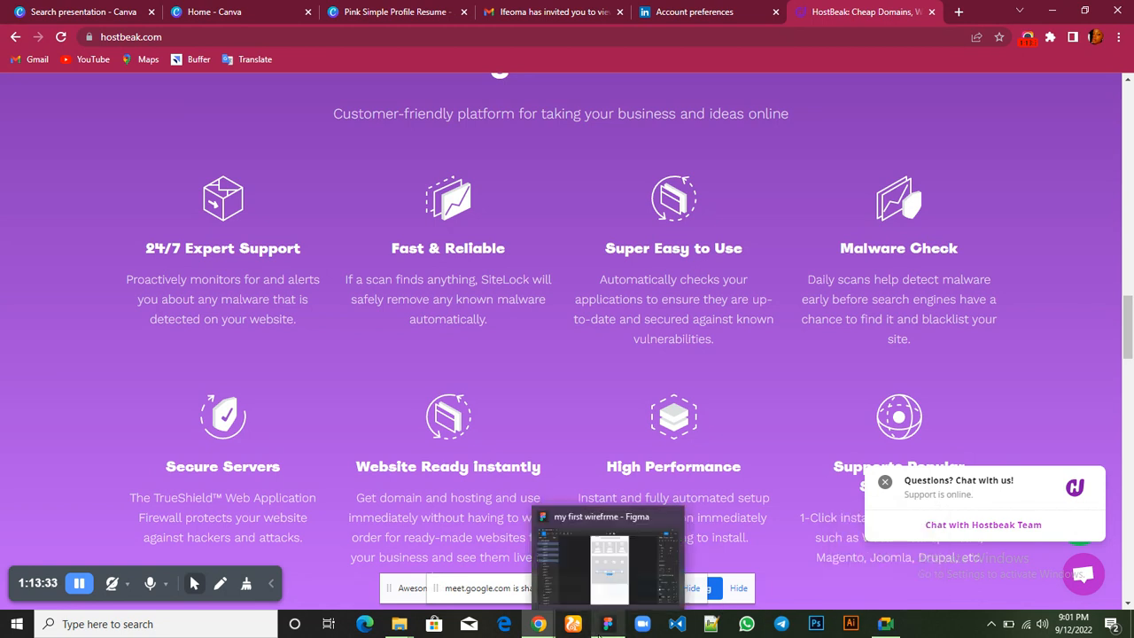
pyautogui.click(603, 580)
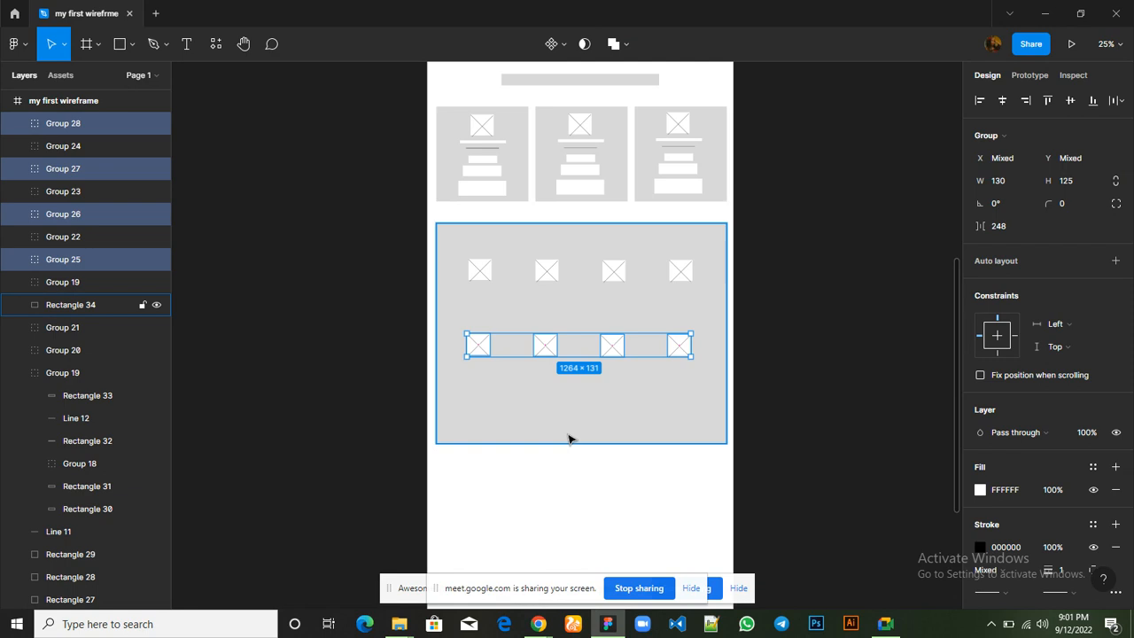
# Copy the white title bar from the second card to beneath the section's first image placeholder, at X 170, Y 3593
pyautogui.scroll(2, 569, 438)
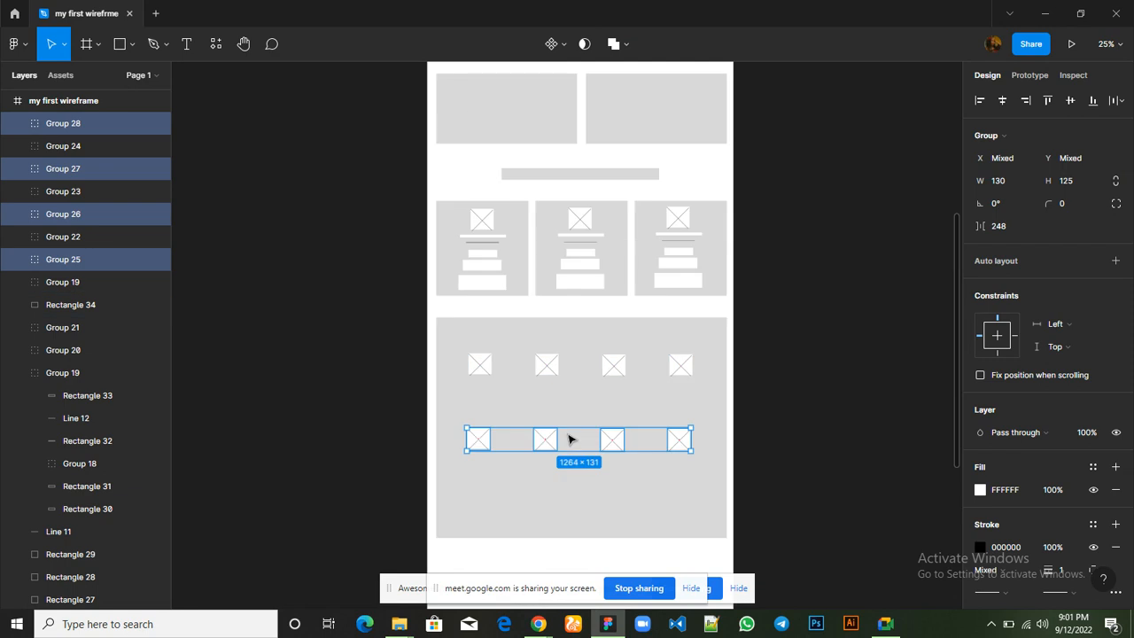
pyautogui.click(594, 240)
pyautogui.click(594, 239)
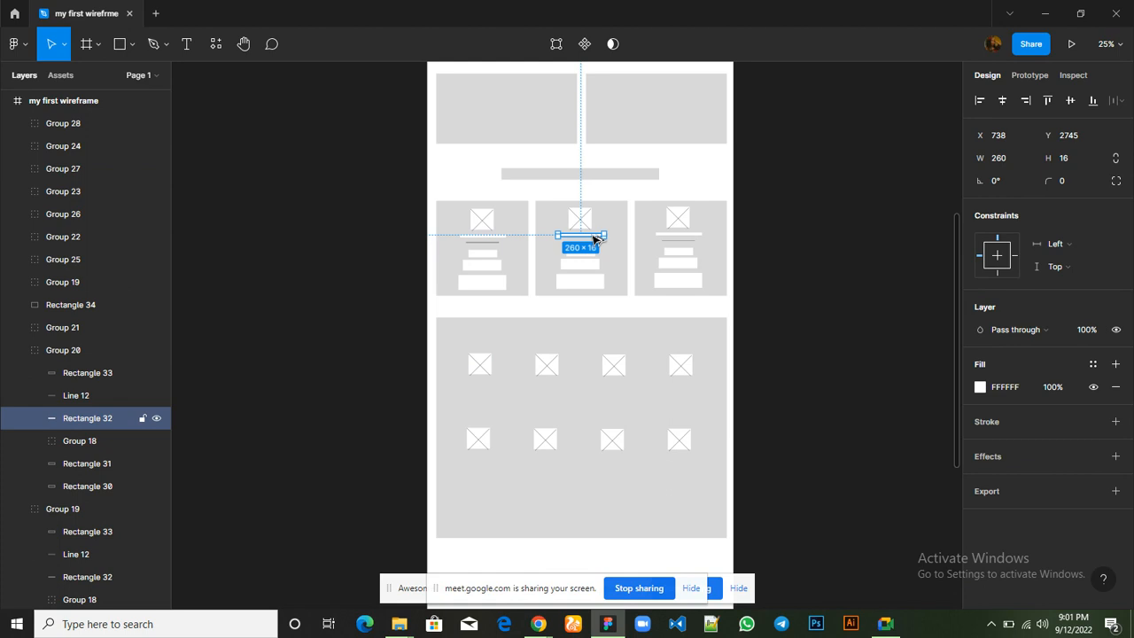
pyautogui.moveTo(535, 369); pyautogui.dragTo(495, 390)
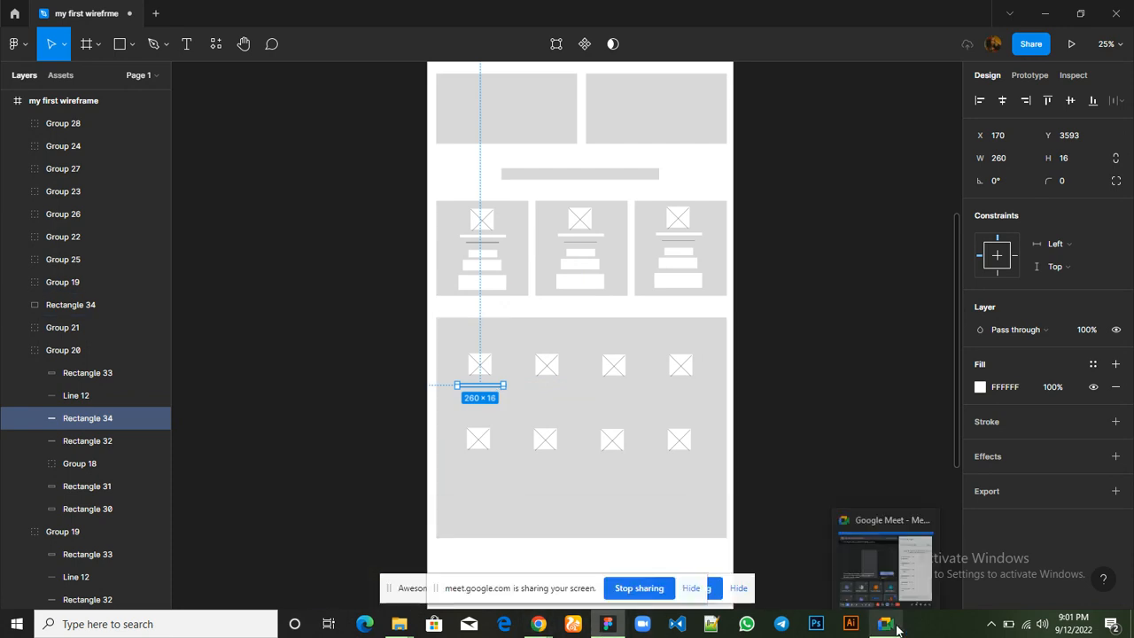
# Switch to Google Meet to check the microphone and the participants' replies, and return to the Figma wireframe
pyautogui.click(876, 585)
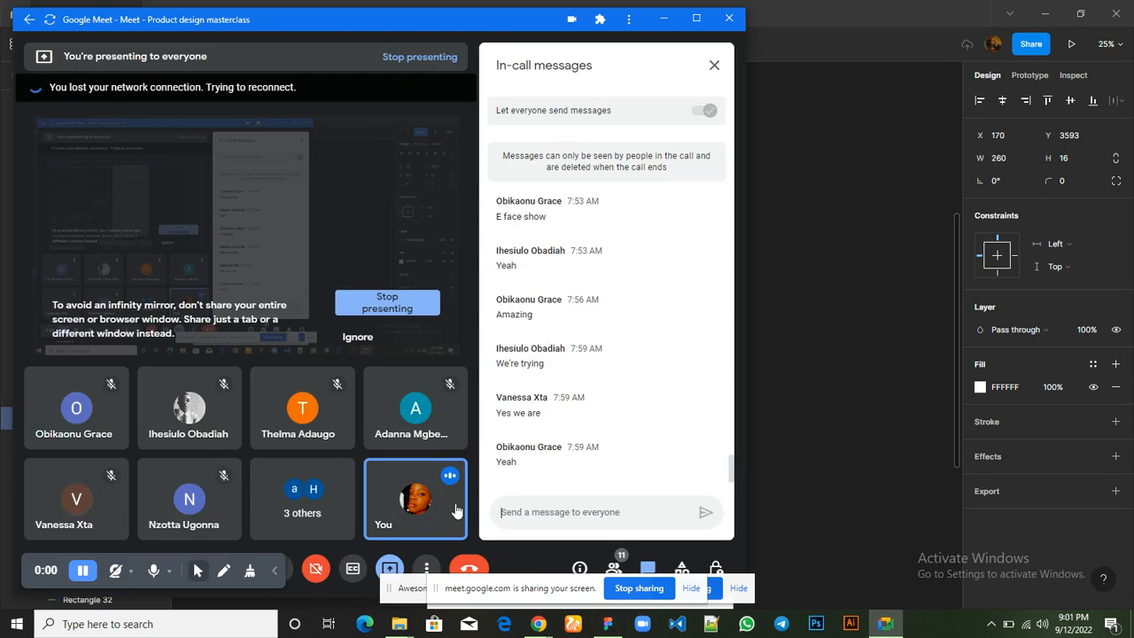
pyautogui.click(290, 574)
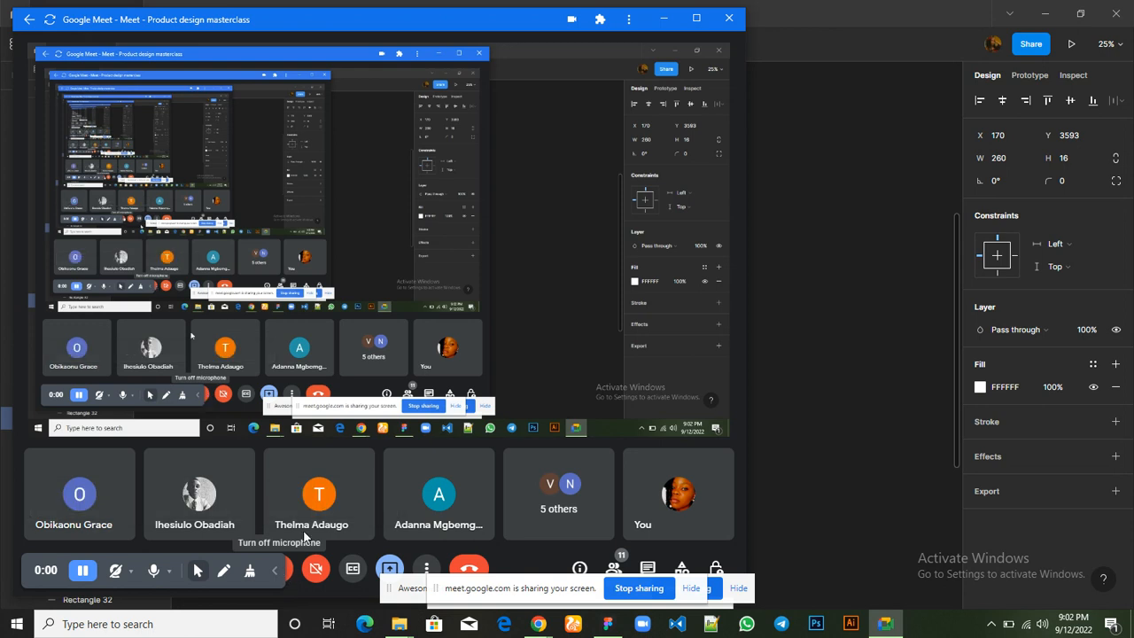
pyautogui.click(291, 574)
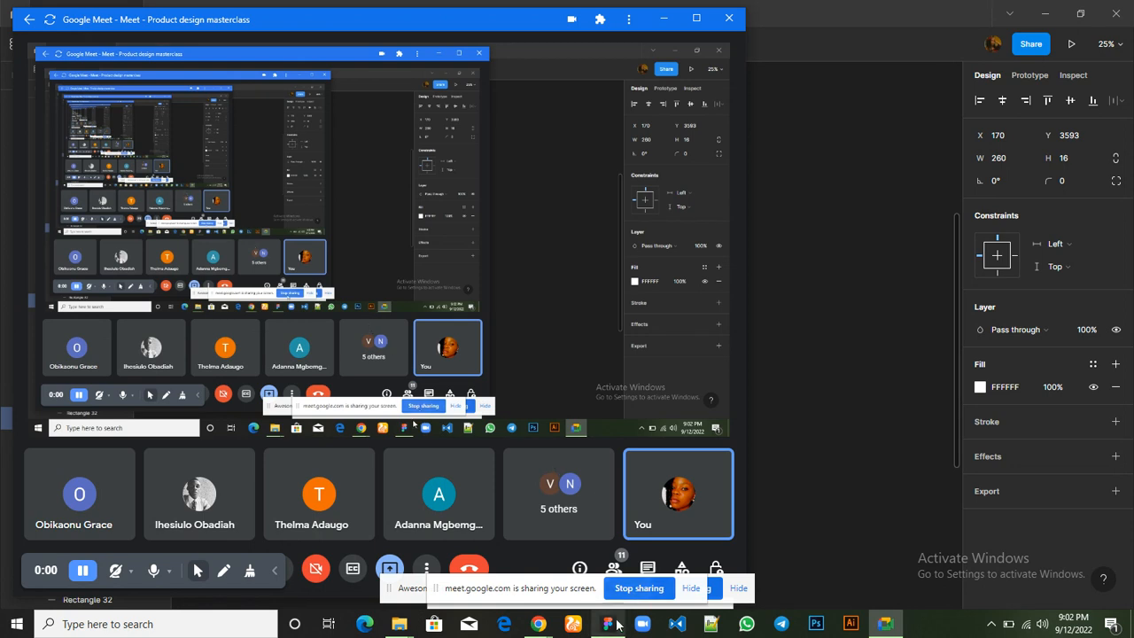
pyautogui.moveTo(614, 624)
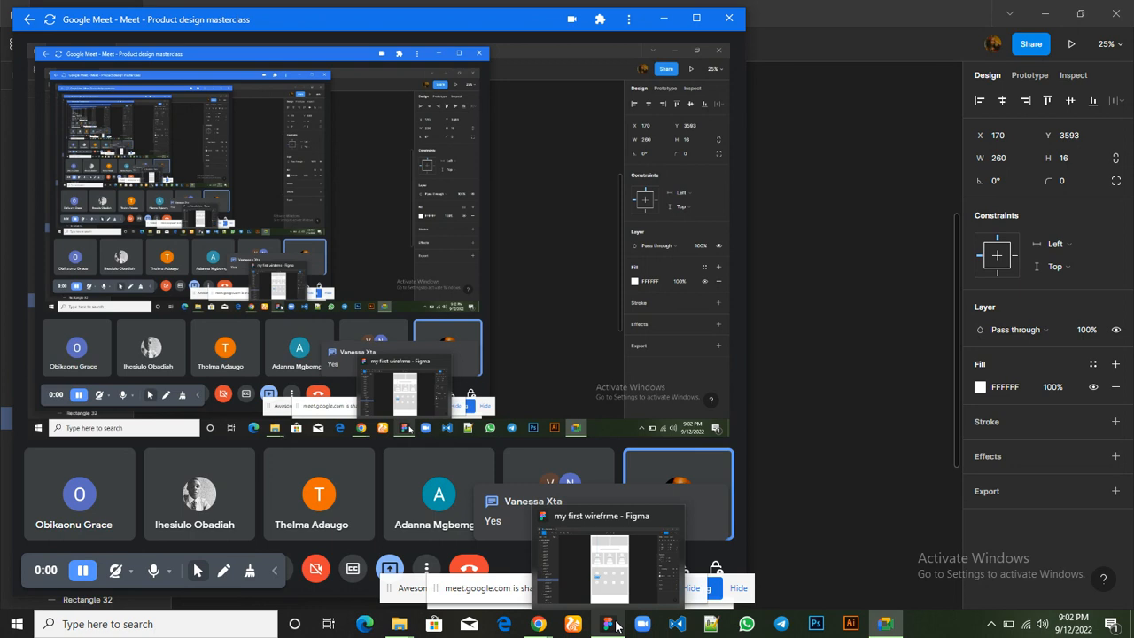
pyautogui.click(609, 576)
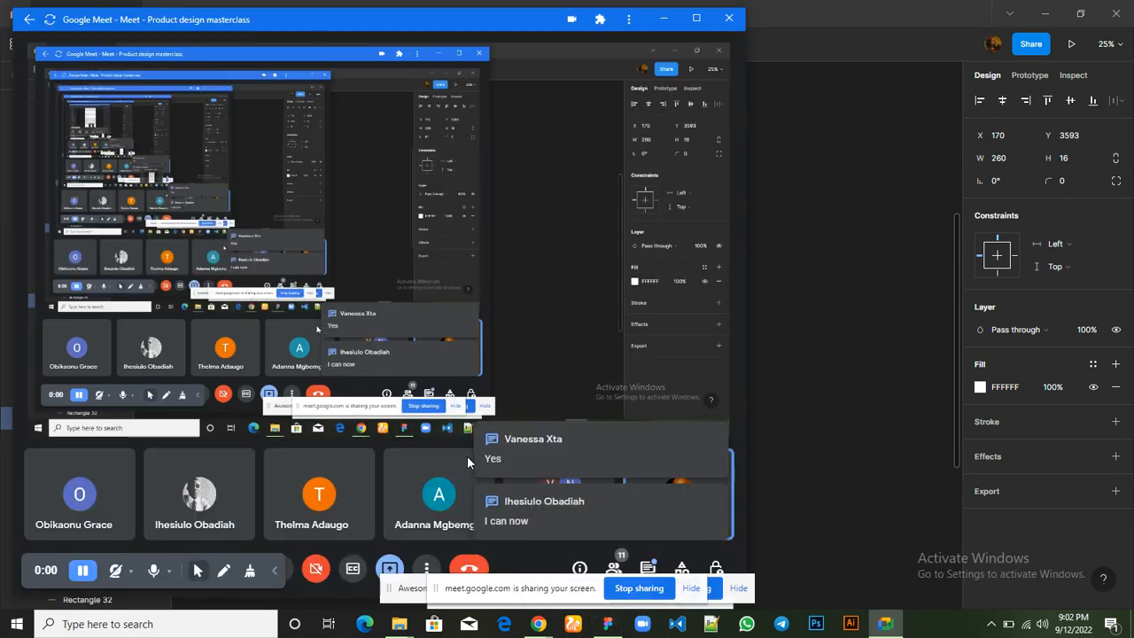
pyautogui.moveTo(607, 622)
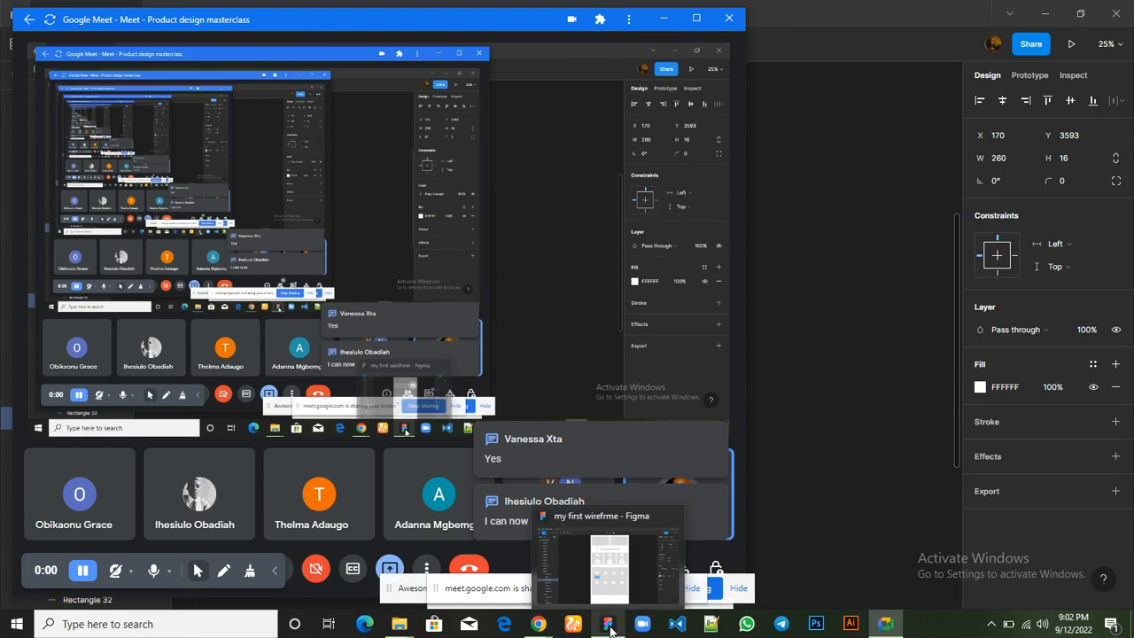
pyautogui.click(602, 581)
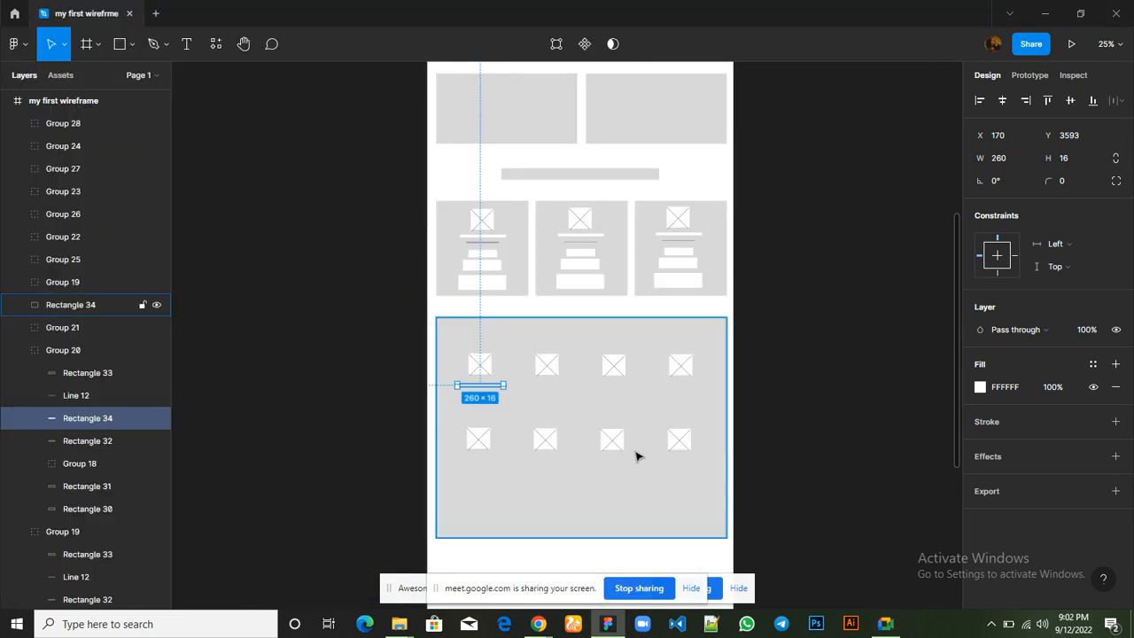
# Review the whole wireframe from the page header down to the two-row feature grid
pyautogui.scroll(5, 609, 474)
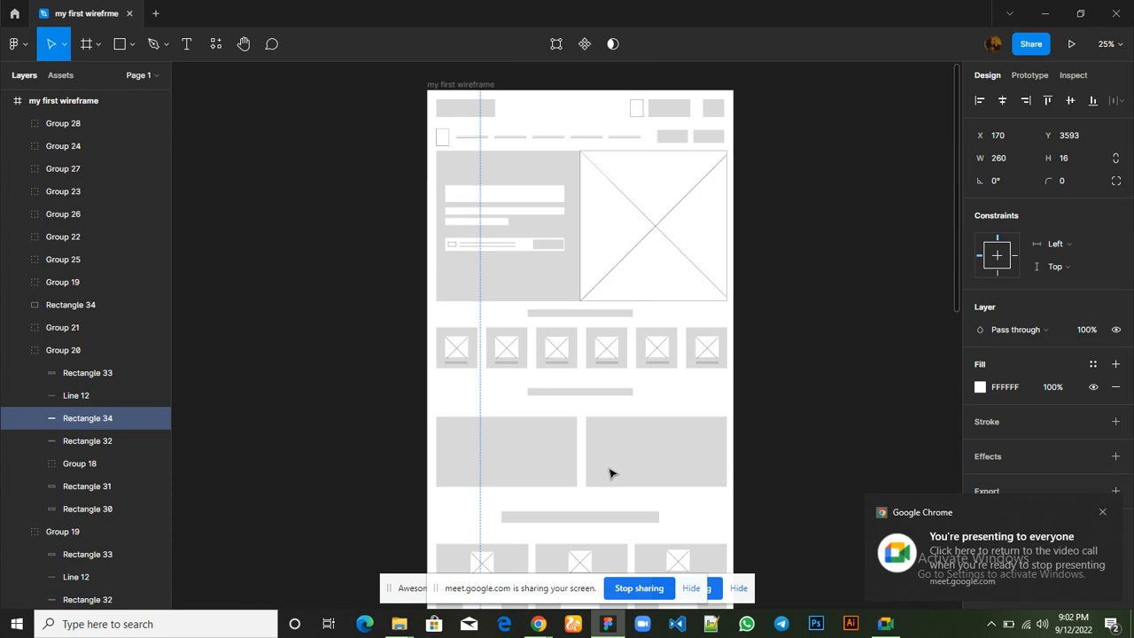
pyautogui.scroll(-5, 610, 473)
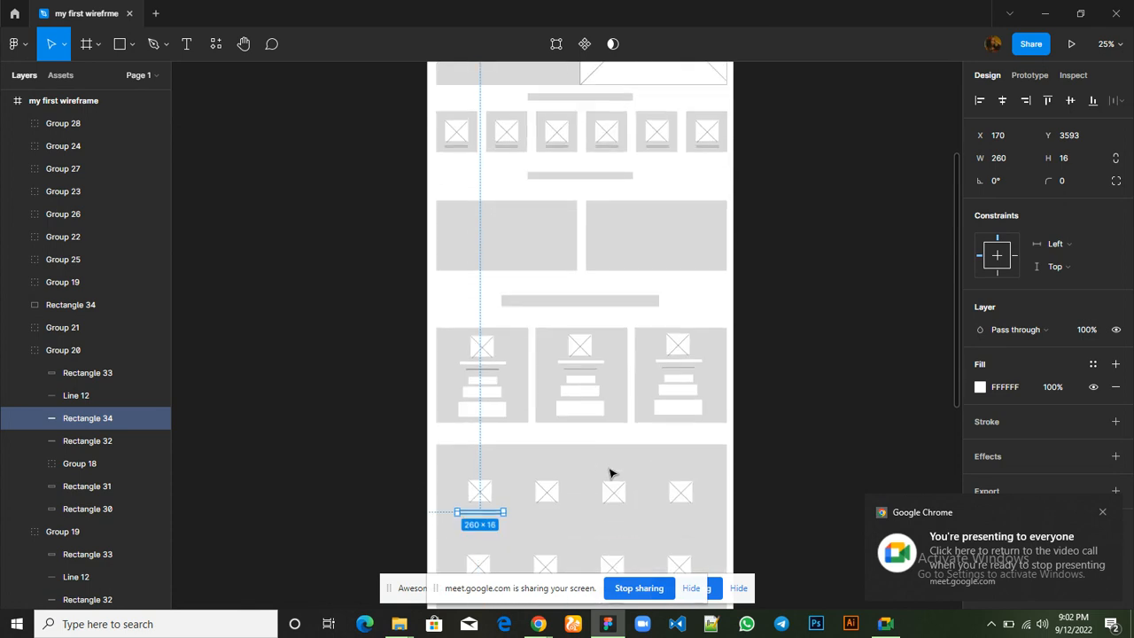
pyautogui.scroll(-4, 610, 473)
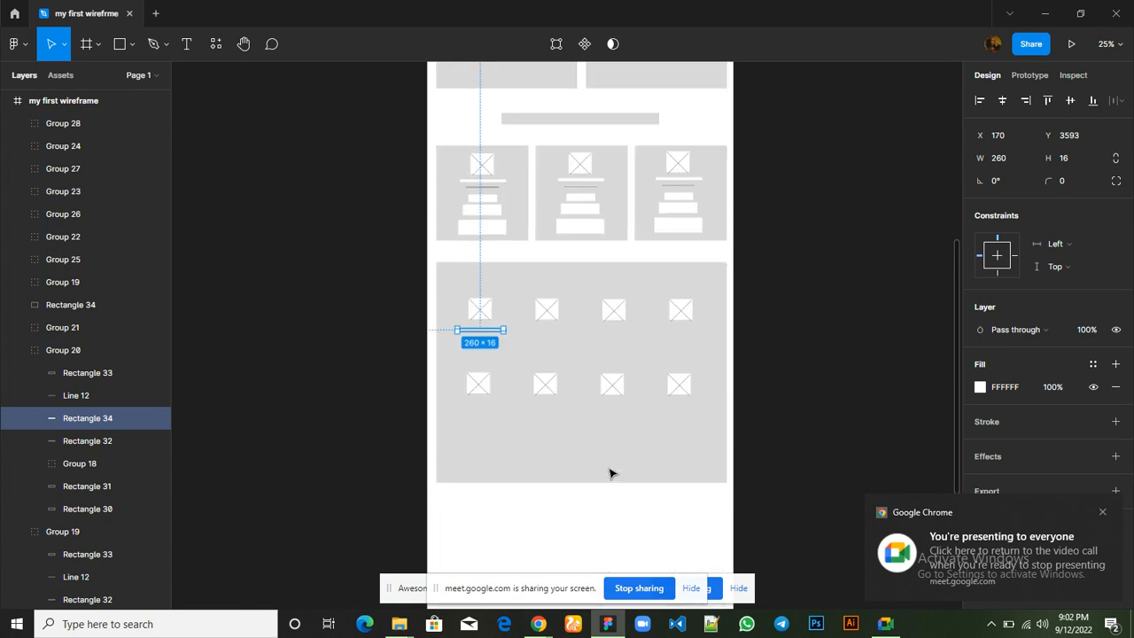
pyautogui.scroll(-3, 609, 474)
pyautogui.scroll(5, 609, 473)
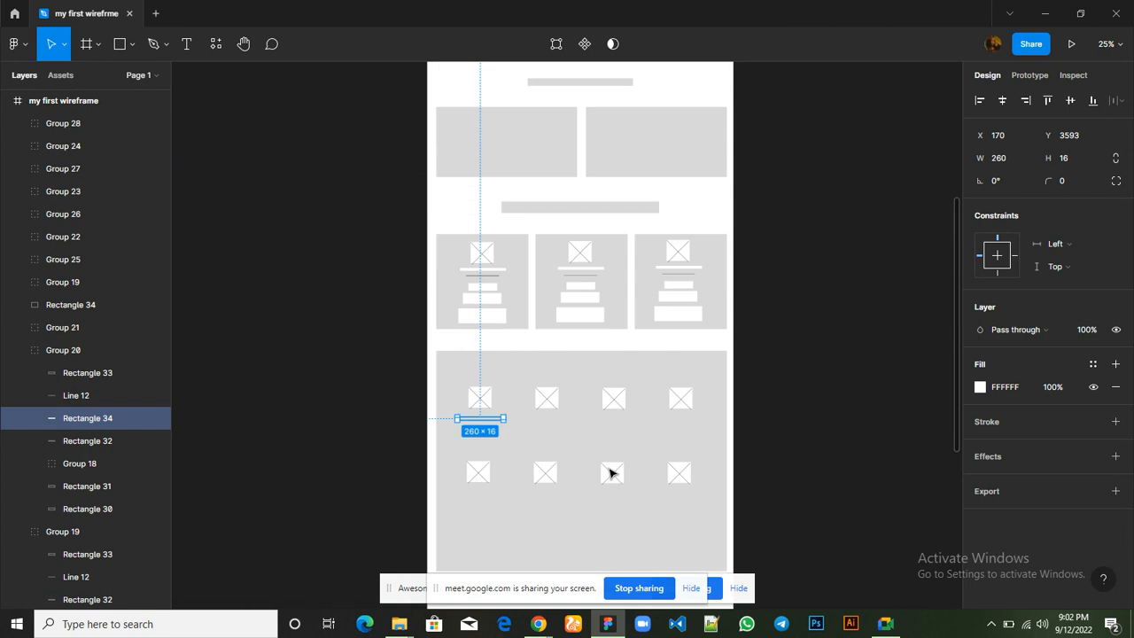
pyautogui.scroll(9, 609, 473)
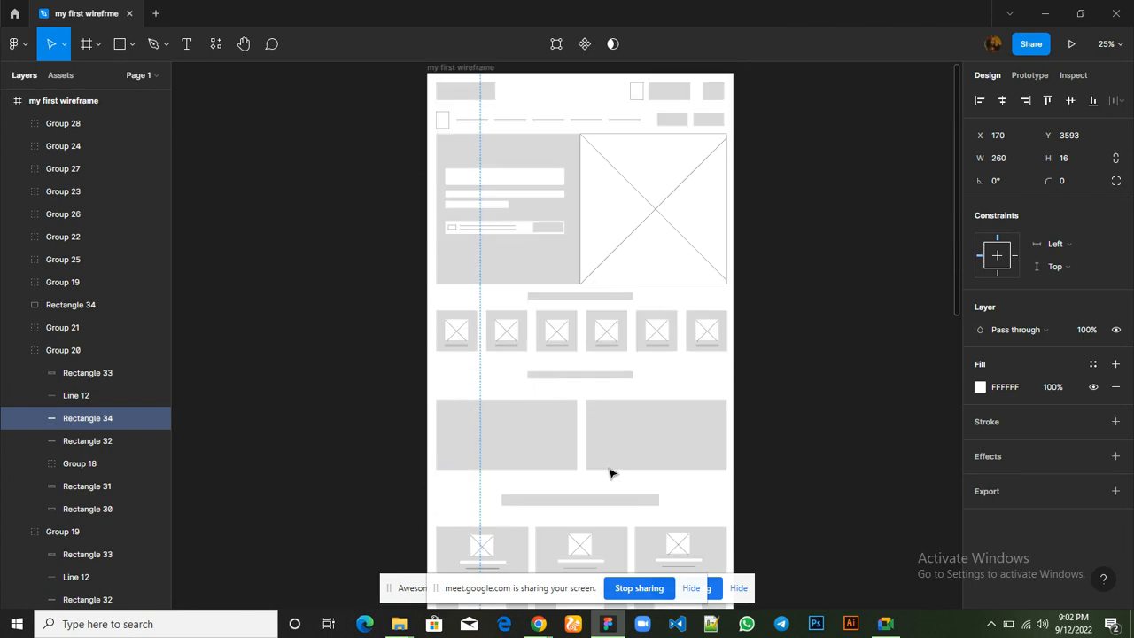
pyautogui.scroll(-4, 610, 473)
pyautogui.scroll(-1, 610, 473)
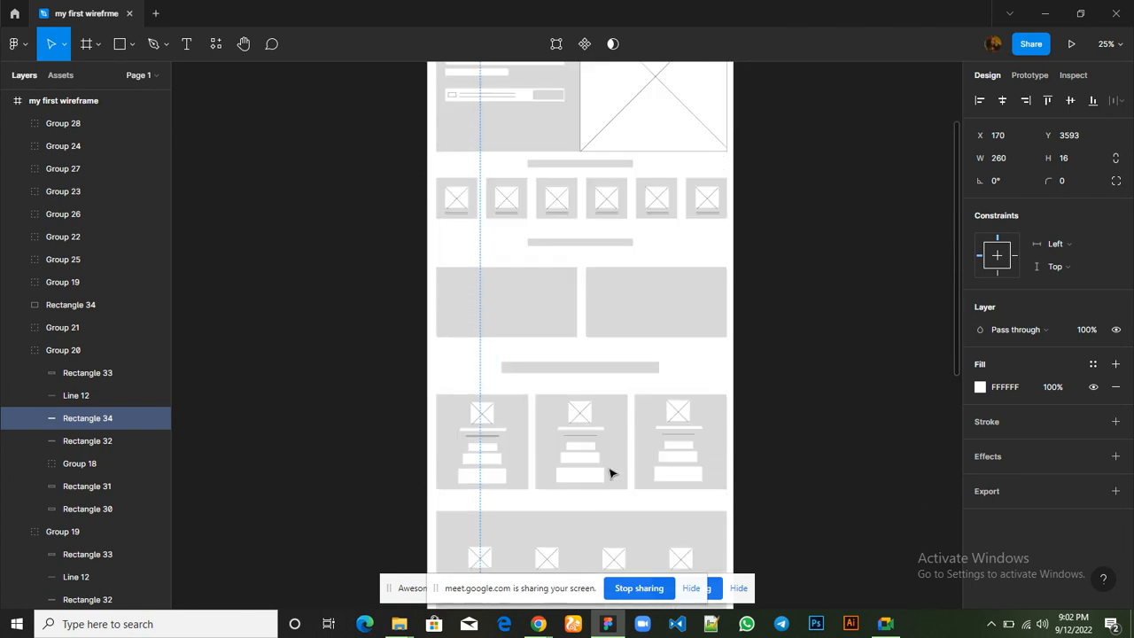
pyautogui.scroll(-4, 609, 473)
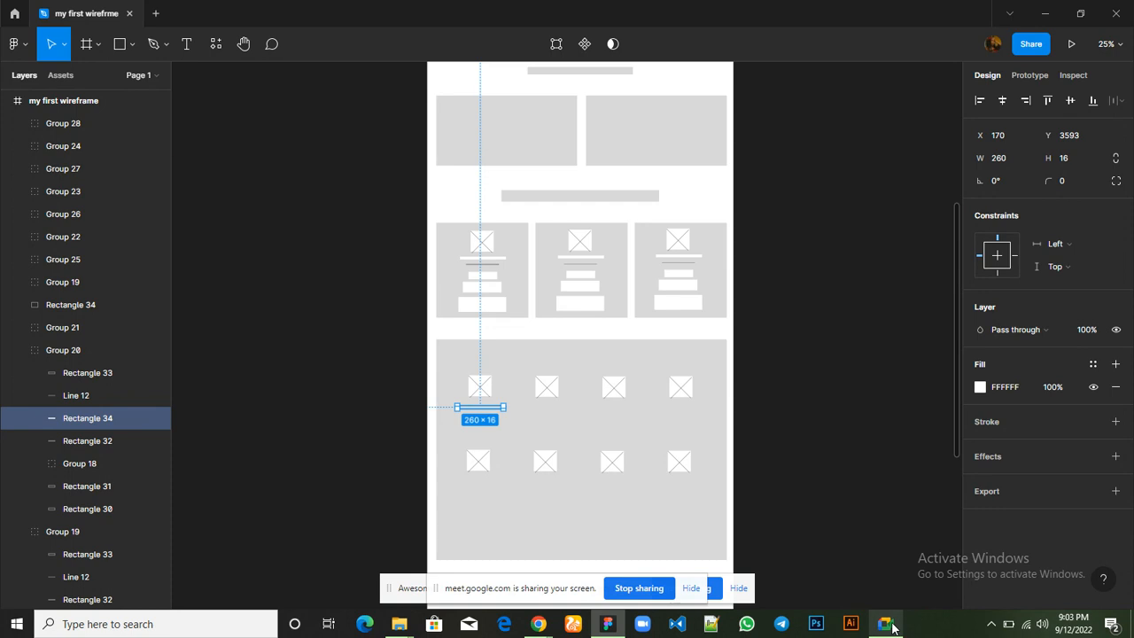
# Glance at the Google Meet call again and return to the Figma file
pyautogui.moveTo(893, 627)
pyautogui.click(888, 568)
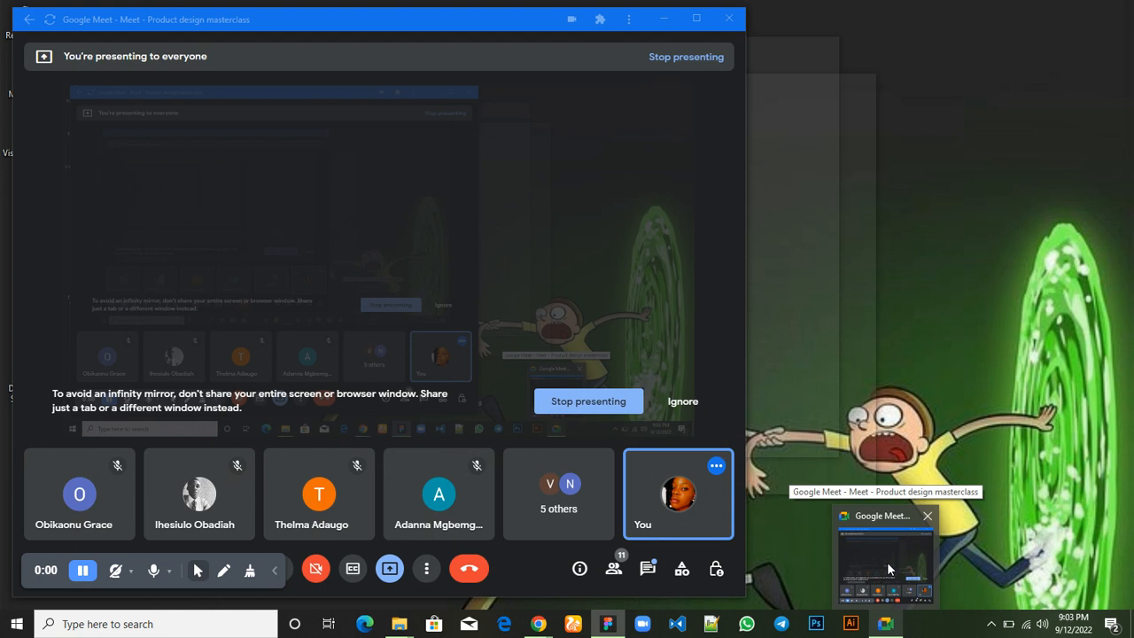
pyautogui.click(887, 562)
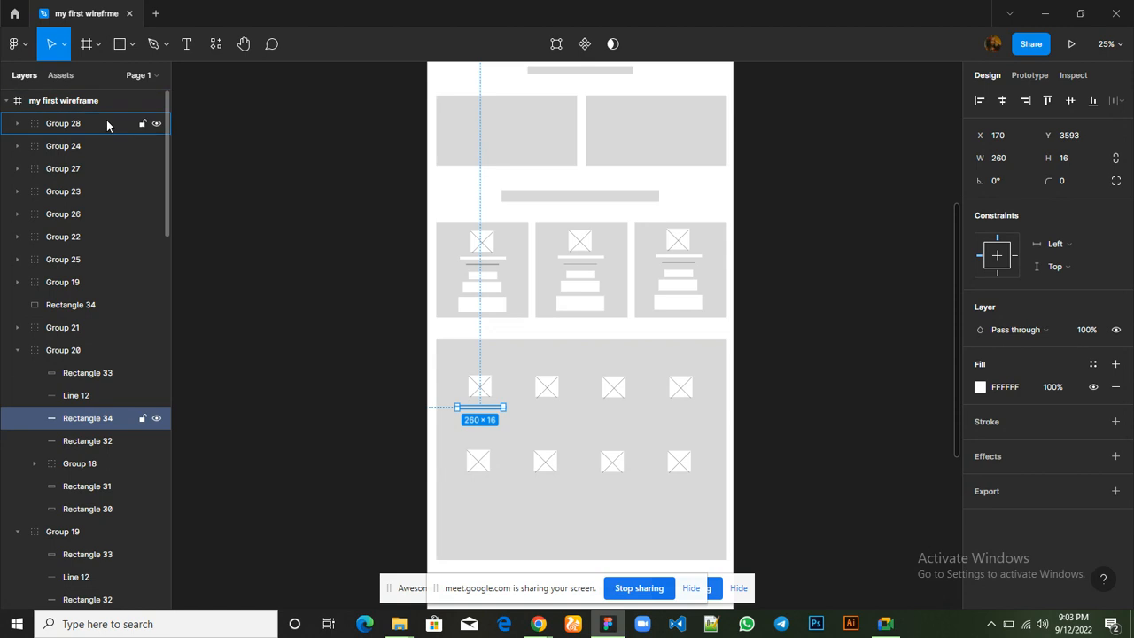
# Move the copied title bar out of its group above all other layers, and check the feature descriptions on the Hostbeak site
pyautogui.moveTo(107, 118); pyautogui.dragTo(107, 118)
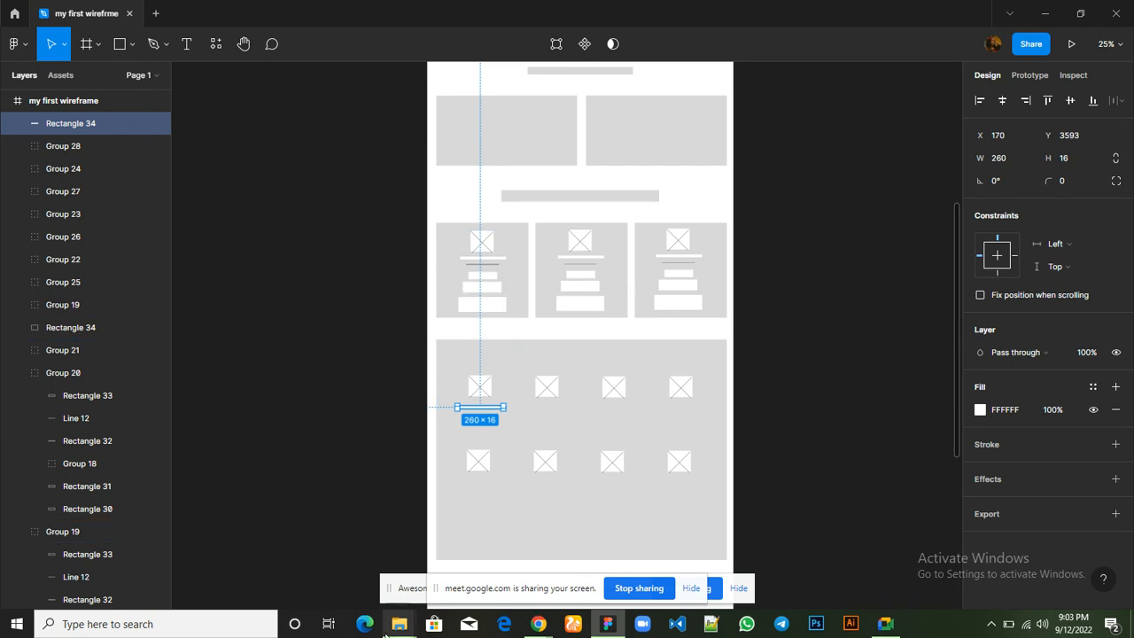
pyautogui.moveTo(538, 623)
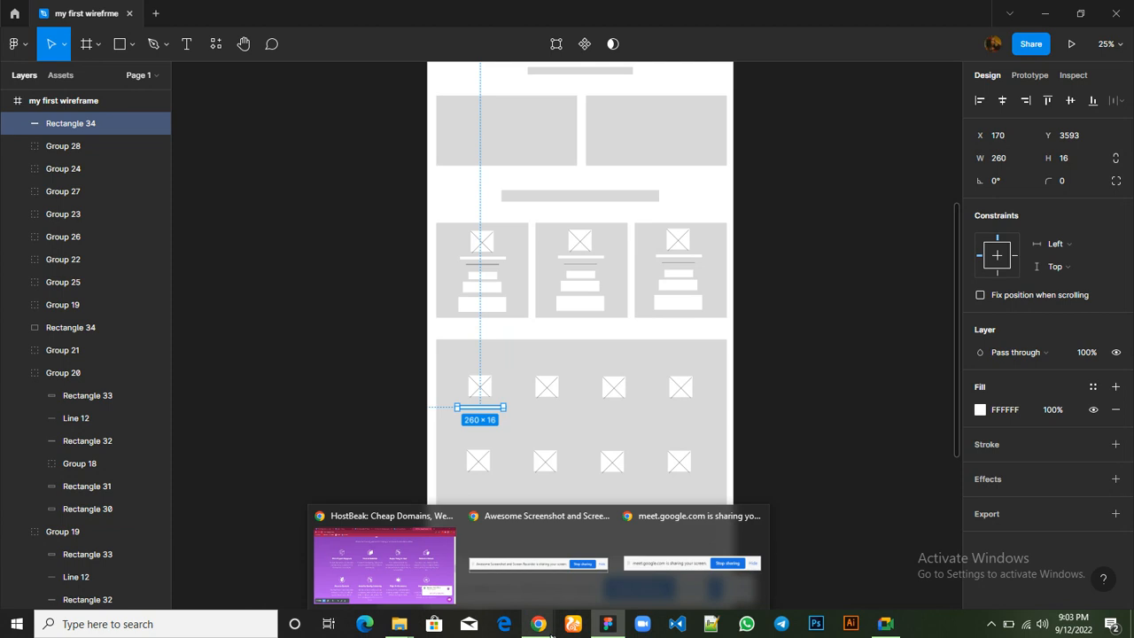
pyautogui.click(398, 552)
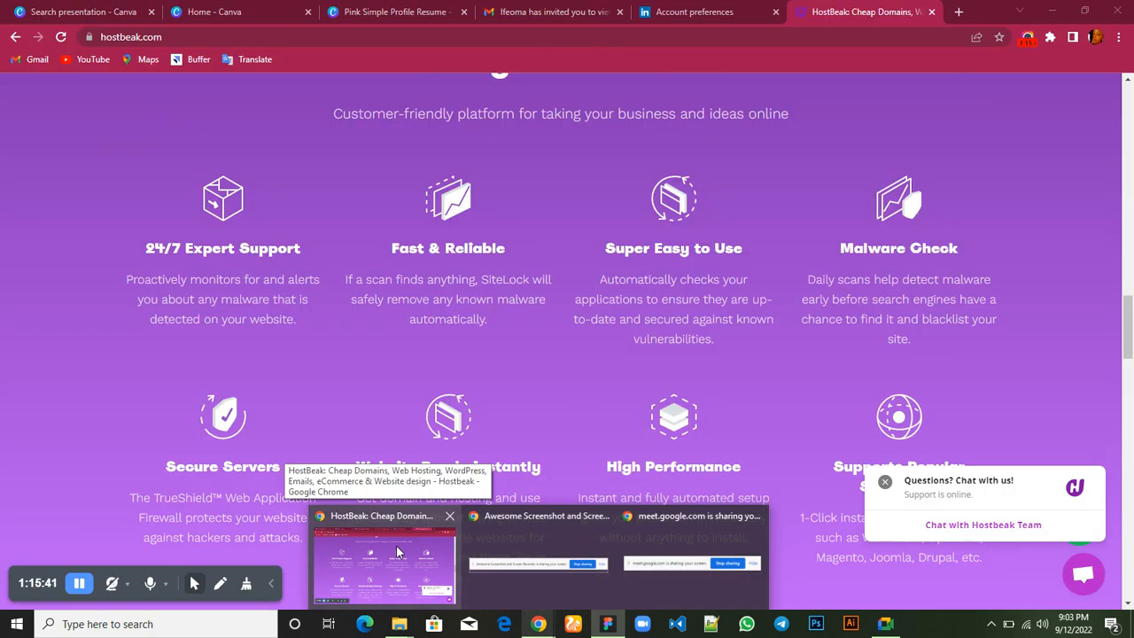
pyautogui.click(397, 552)
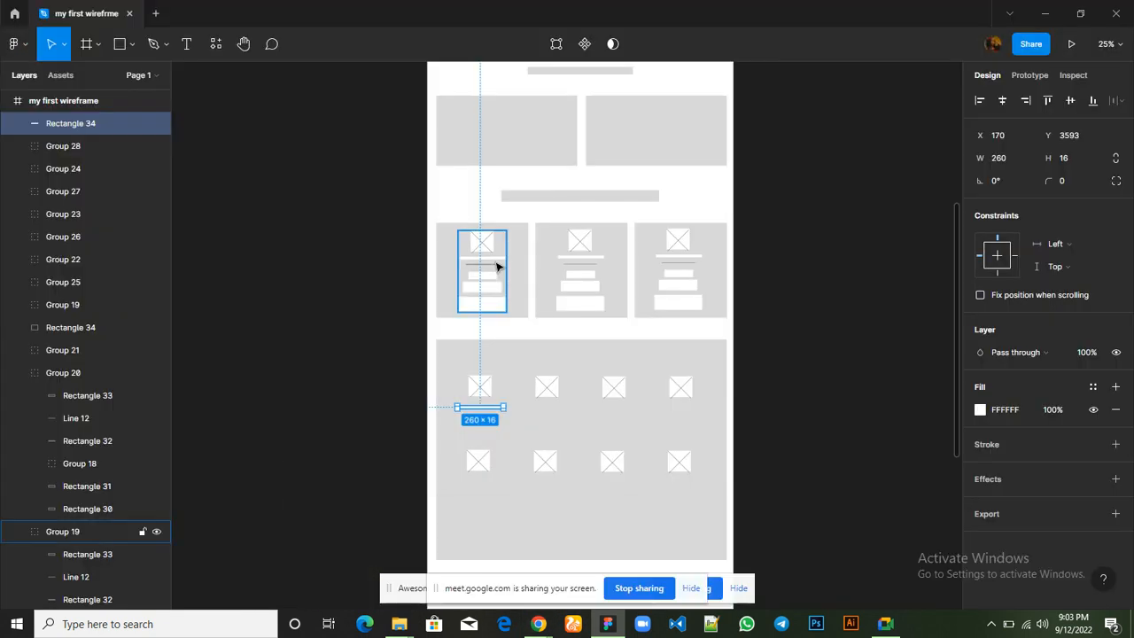
# Draw a horizontal line about 255 wide beneath the first feature's title bar, at about X 175, Y 3653
pyautogui.click(130, 46)
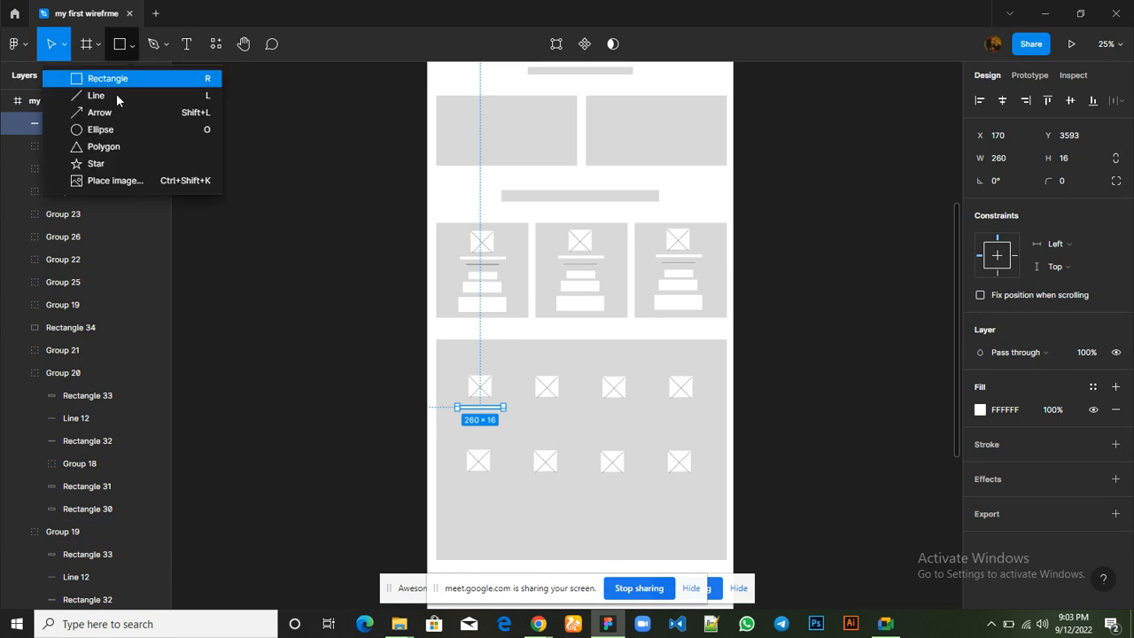
pyautogui.click(114, 99)
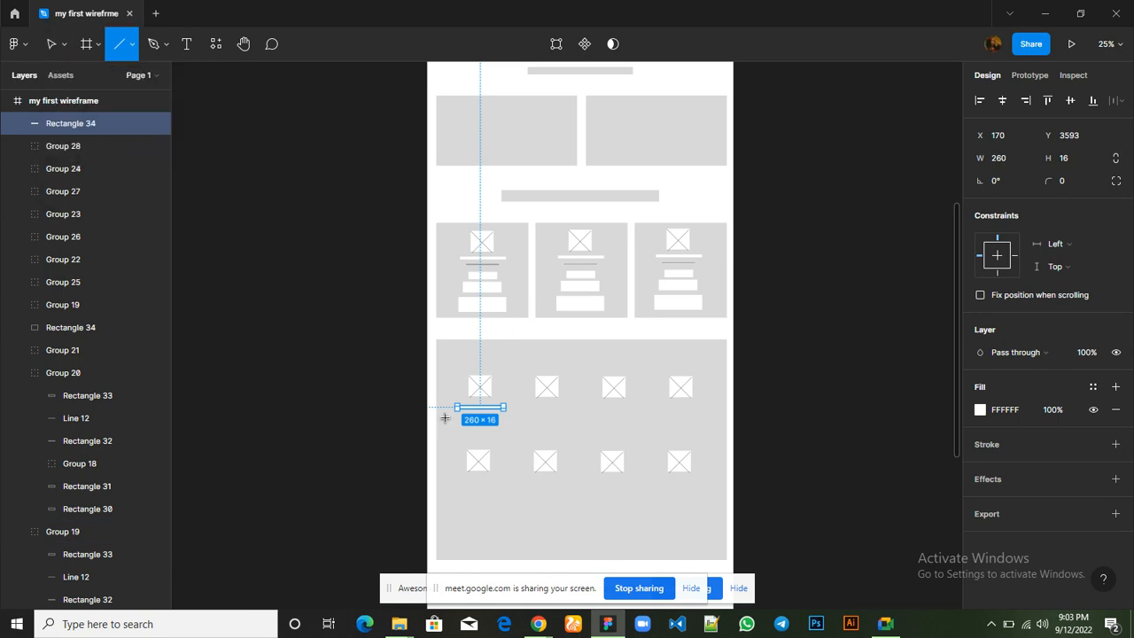
pyautogui.hotkey('ctrl', '+')
pyautogui.scroll(-5, 461, 420)
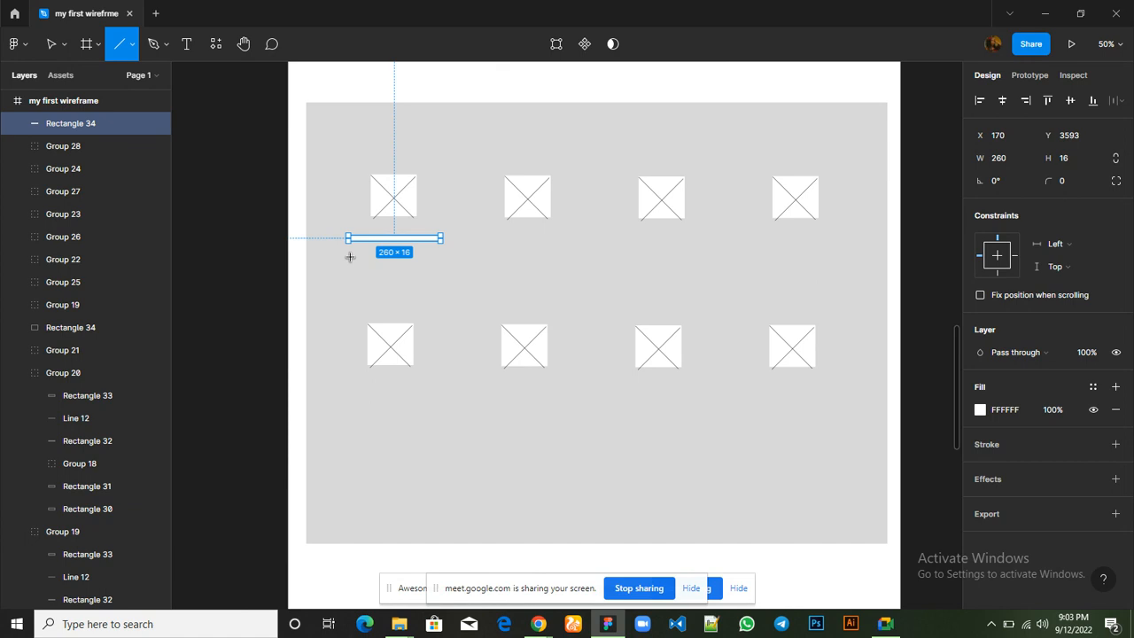
pyautogui.moveTo(350, 257); pyautogui.dragTo(438, 256)
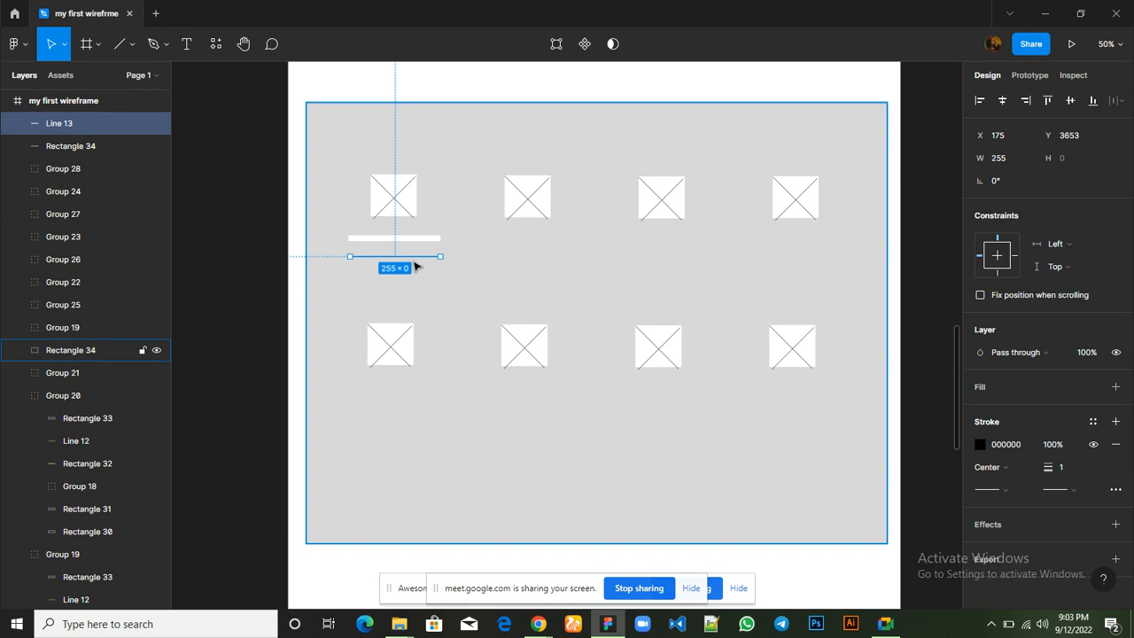
# Duplicate the description line and place the copy just below it at Y 3666
pyautogui.hotkey('ctrl', 'd')
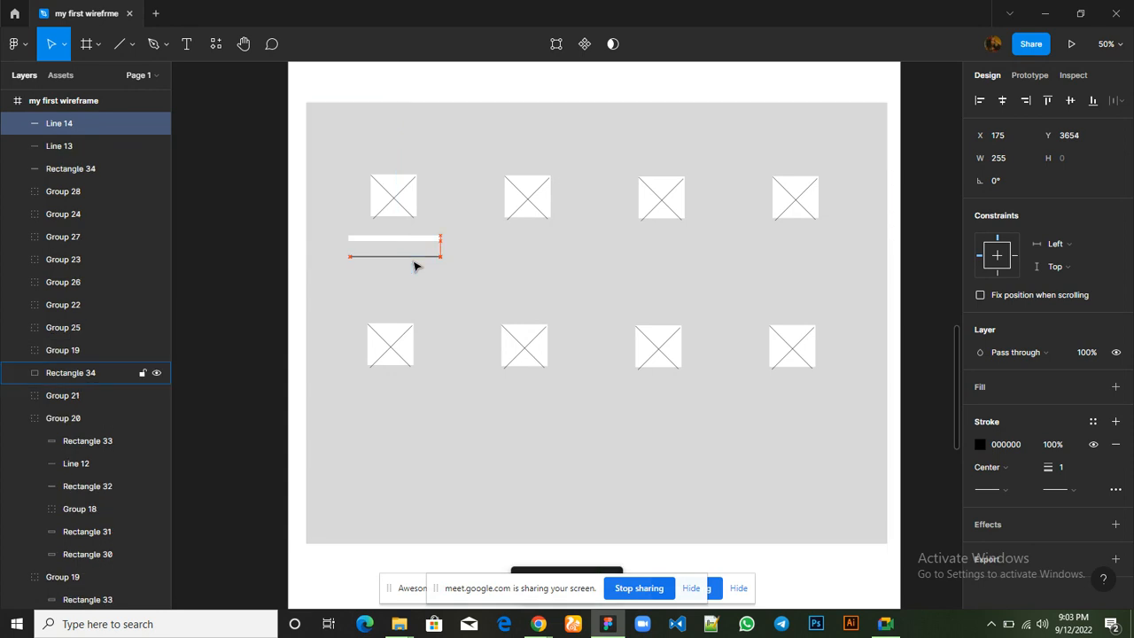
pyautogui.press('Down')
pyautogui.press('Down')
pyautogui.press('Down')
pyautogui.press('Down')
pyautogui.press('Down')
pyautogui.press('Down')
pyautogui.press('Down')
pyautogui.press('Down')
pyautogui.press('Down')
pyautogui.press('Down')
pyautogui.press('Down')
pyautogui.press('Down')
pyautogui.press('Down')
pyautogui.press('Down')
pyautogui.press('Up')
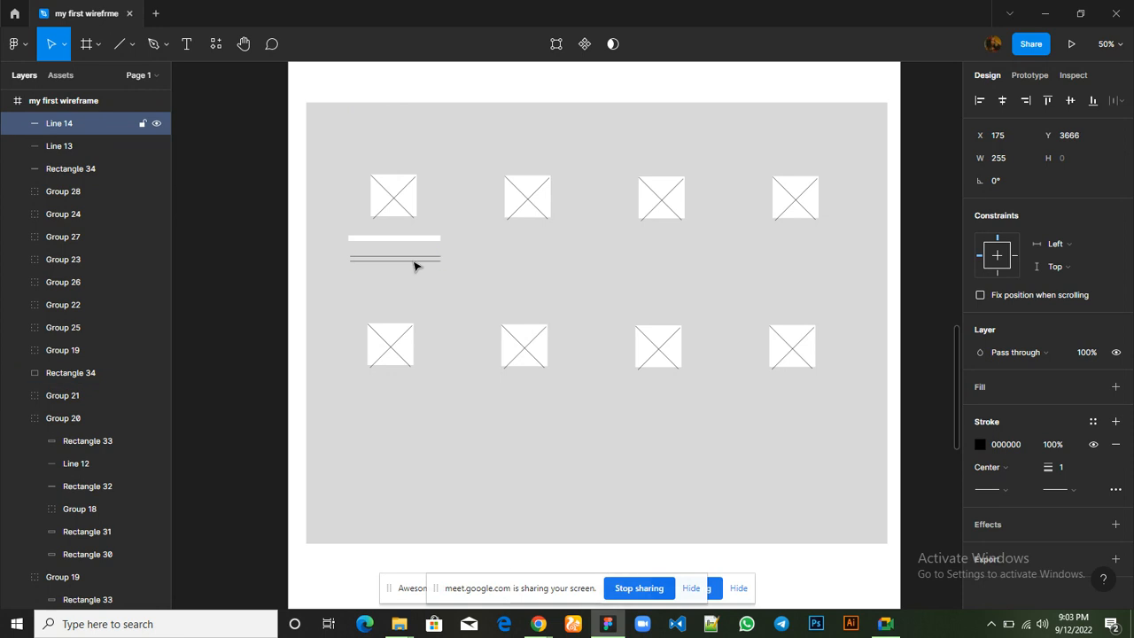
# Duplicate the description line four more times below, spaced 13 apart, with the last copy at Y 3718
pyautogui.hotkey('ctrl', 'd')
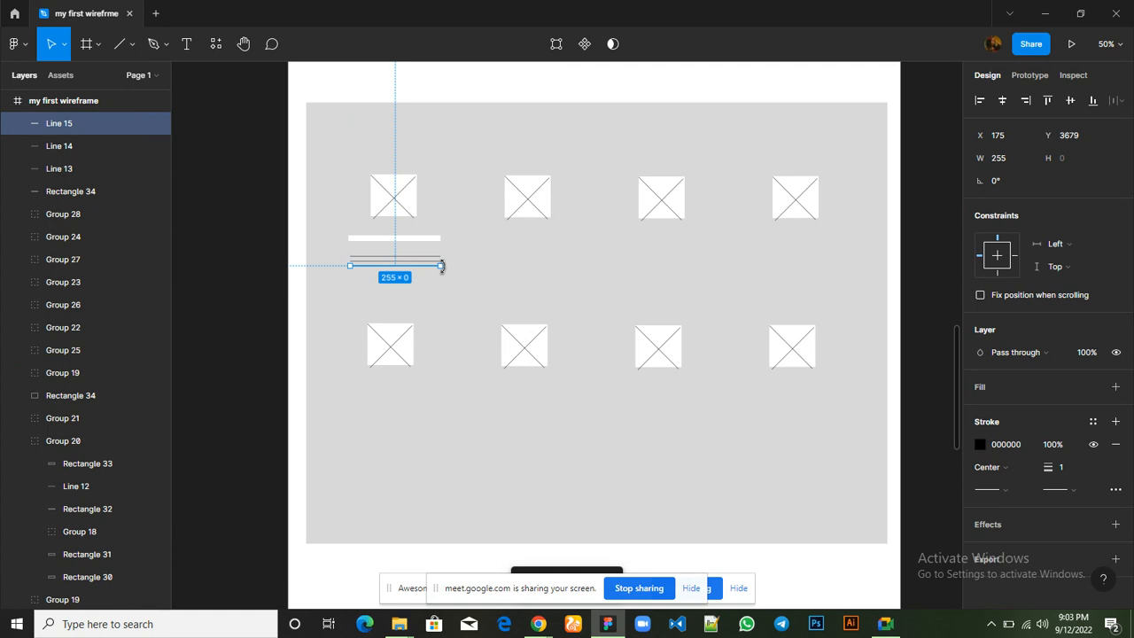
pyautogui.hotkey('ctrl', 'd')
pyautogui.hotkey('ctrl', 'd')
pyautogui.hotkey('ctrl', 'd')
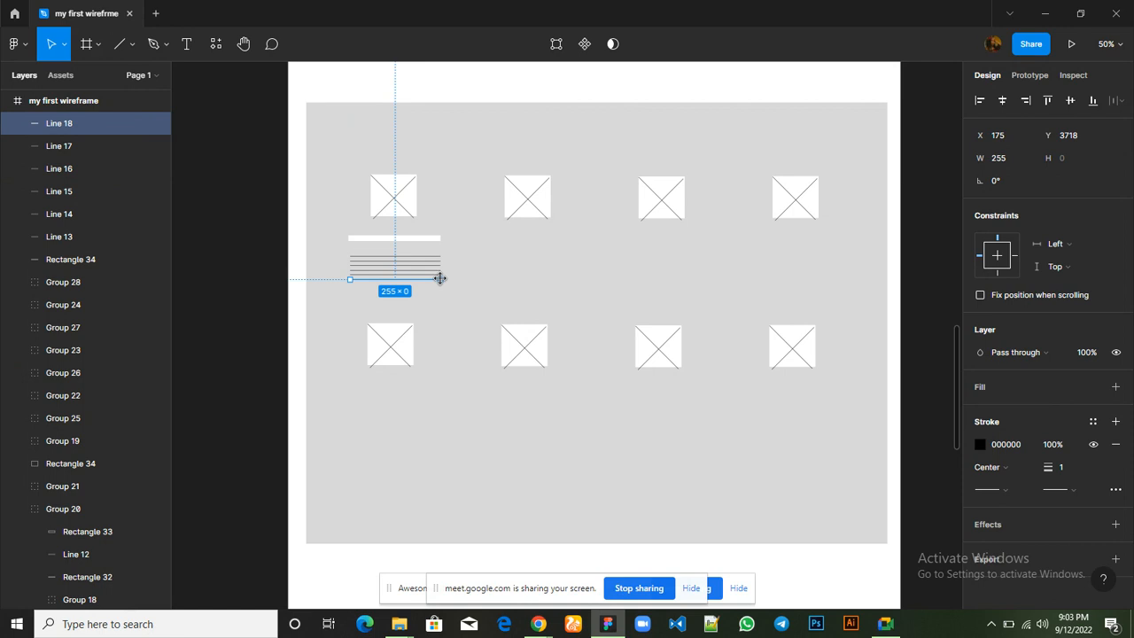
# Shorten the last three description lines from their right ends to widths of about 188, 175 and 128, going downward
pyautogui.moveTo(441, 279); pyautogui.dragTo(394, 277)
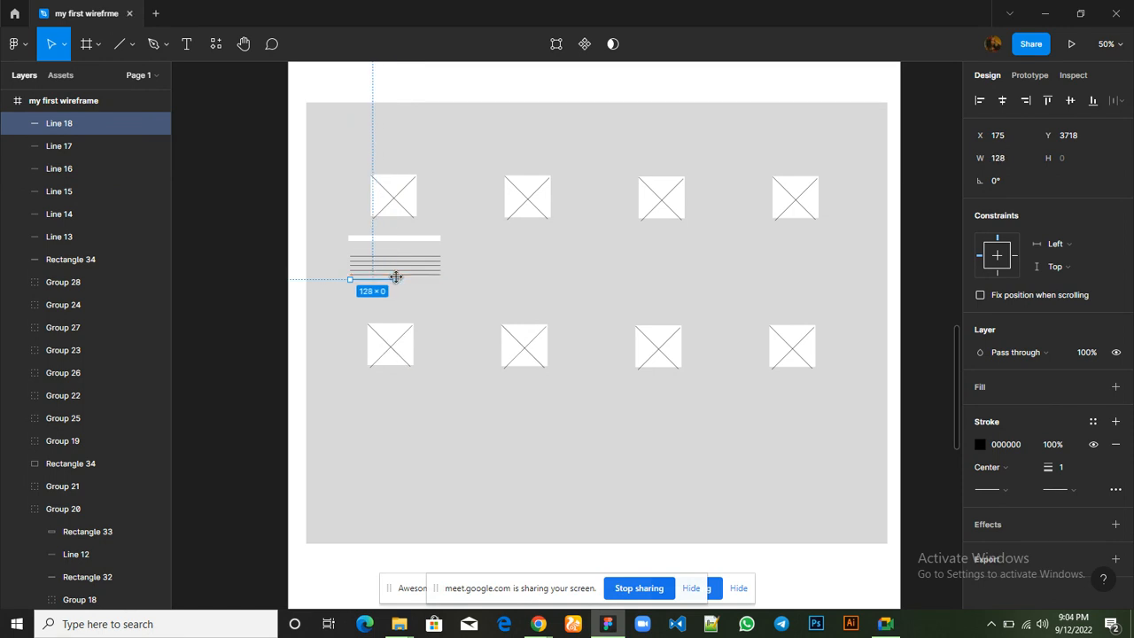
pyautogui.click(438, 277)
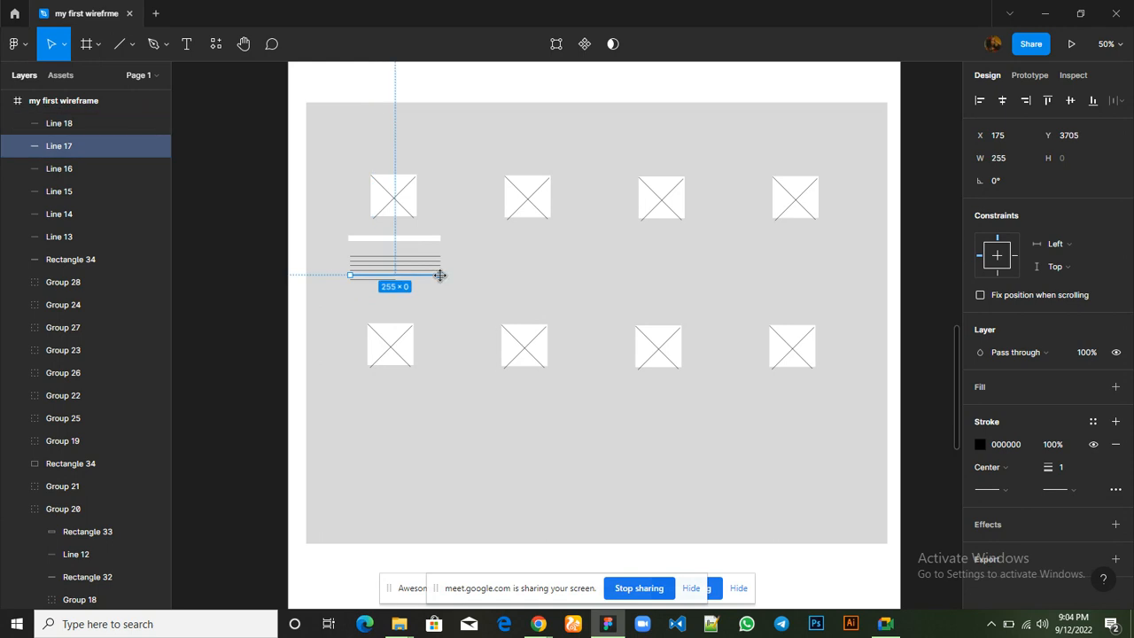
pyautogui.moveTo(439, 276); pyautogui.dragTo(413, 275)
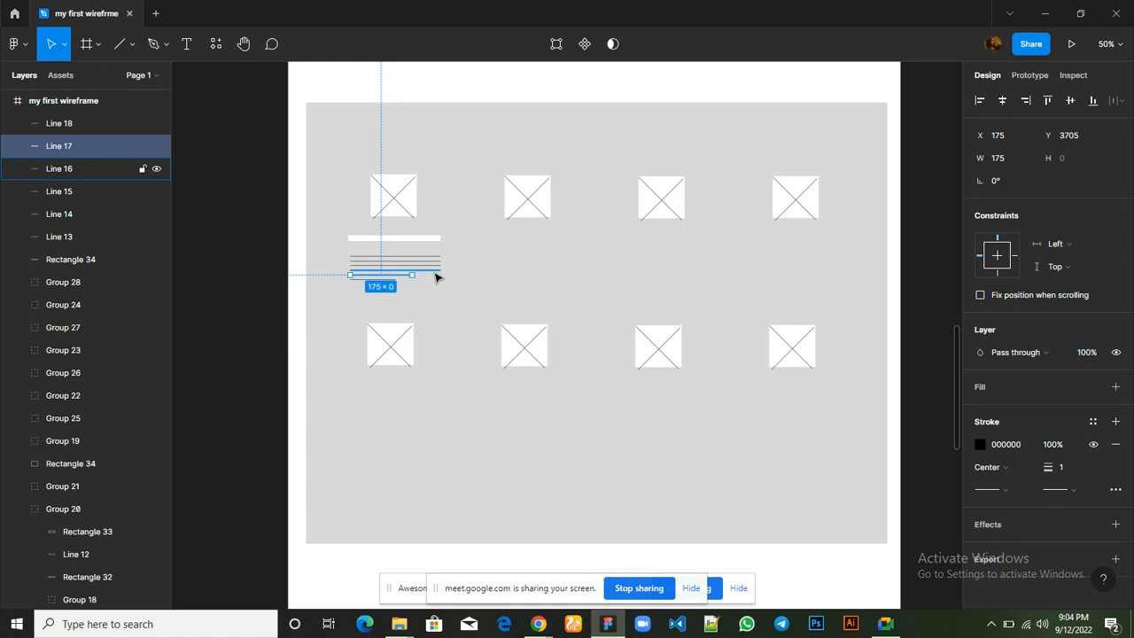
pyautogui.click(435, 276)
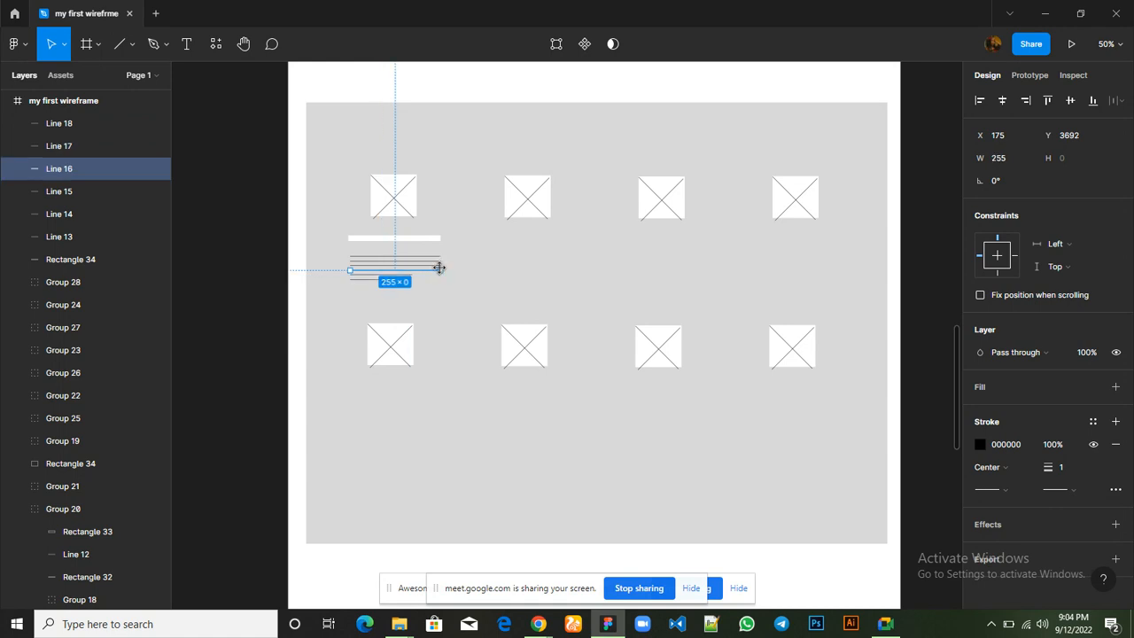
pyautogui.moveTo(440, 268); pyautogui.dragTo(417, 267)
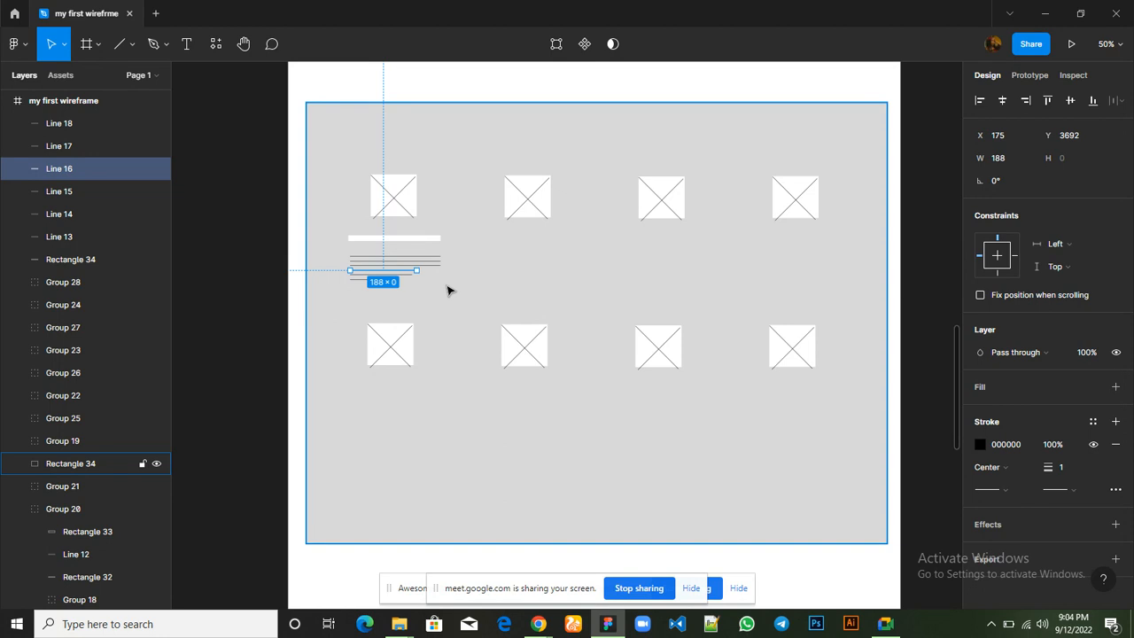
# Align the horizontal centers of all six description lines under the first feature and group them
pyautogui.click(382, 287)
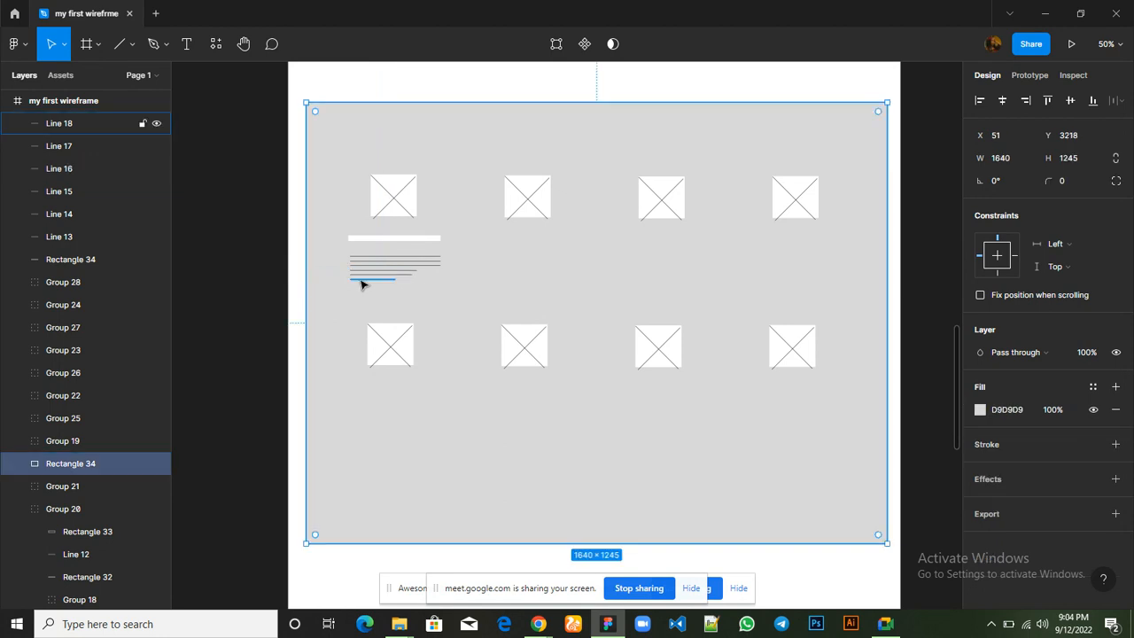
pyautogui.click(361, 284)
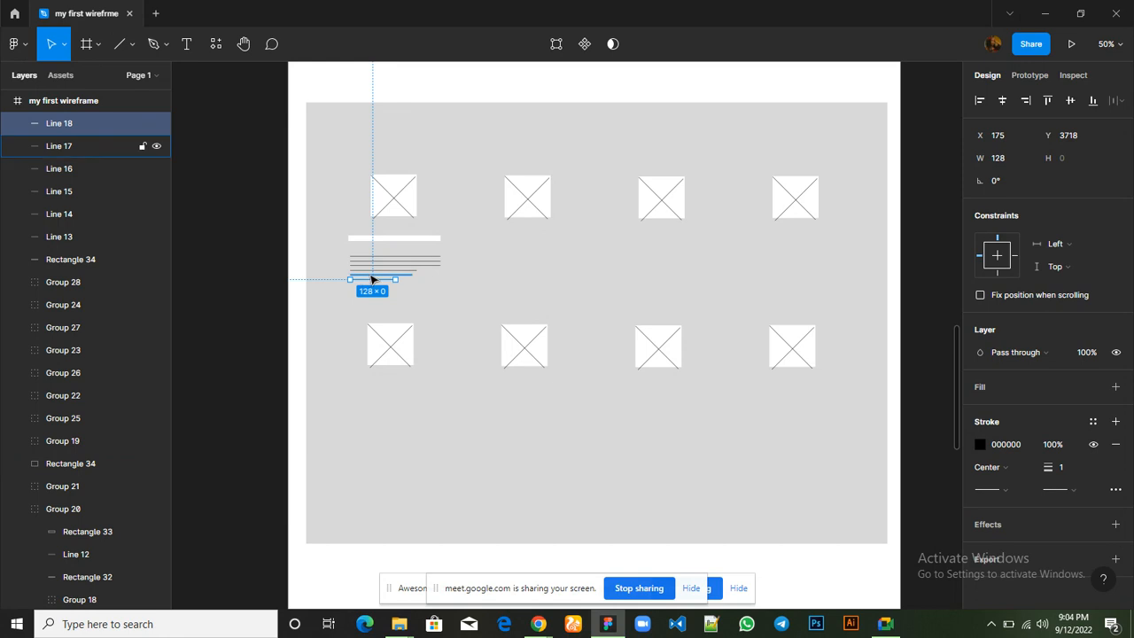
pyautogui.keyDown('shift'); pyautogui.click(372, 278); pyautogui.keyUp('shift')
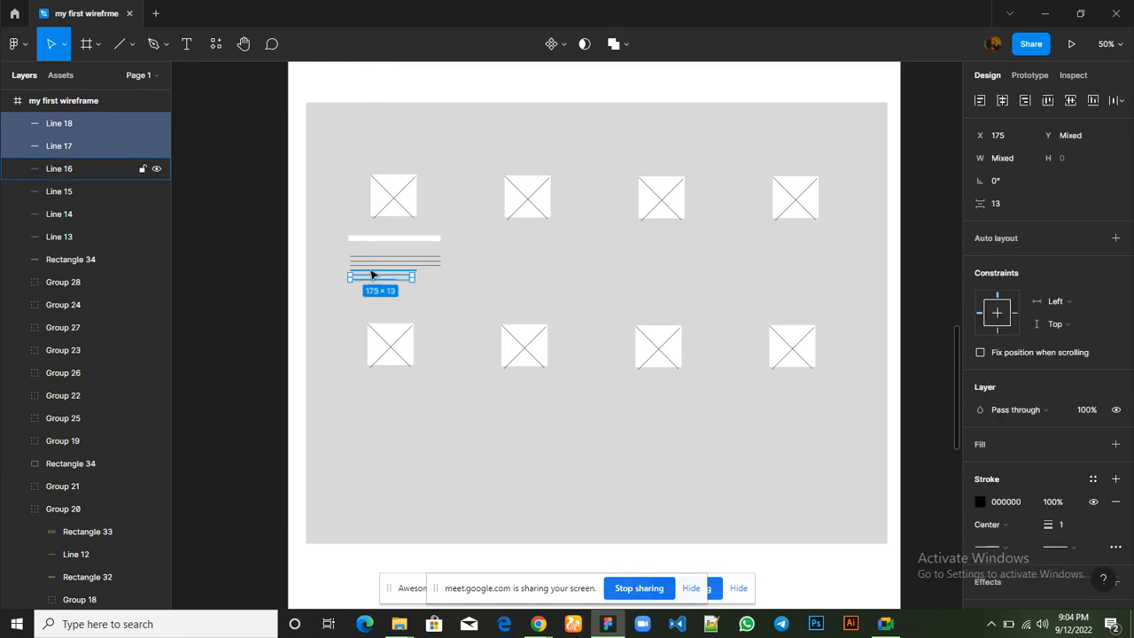
pyautogui.keyDown('shift'); pyautogui.click(372, 274); pyautogui.keyUp('shift')
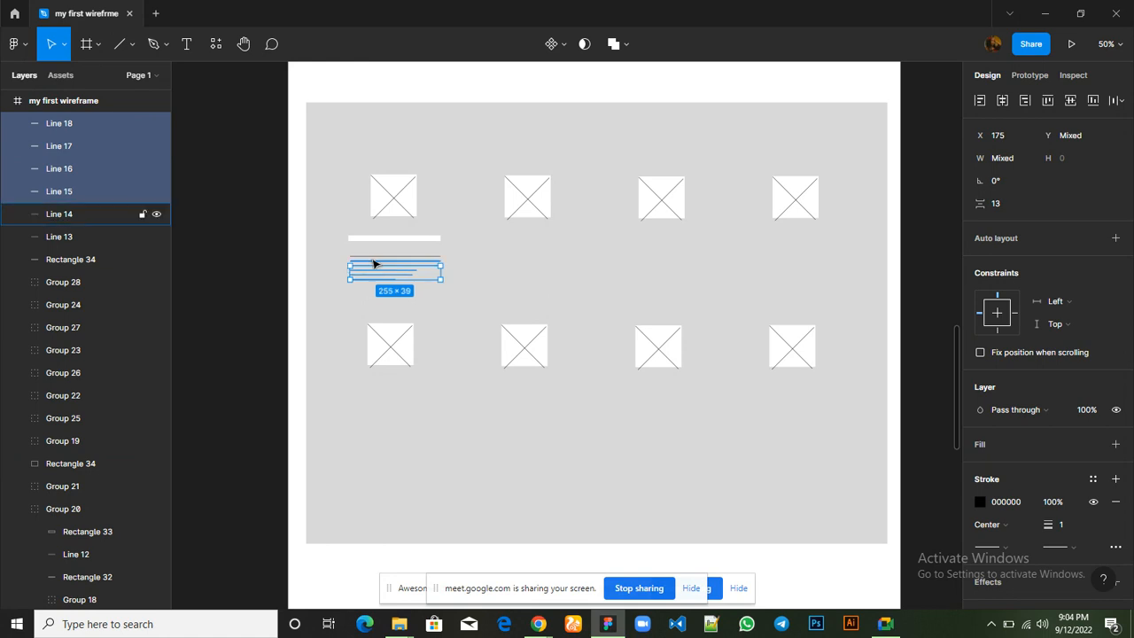
pyautogui.keyDown('shift'); pyautogui.click(373, 264); pyautogui.keyUp('shift')
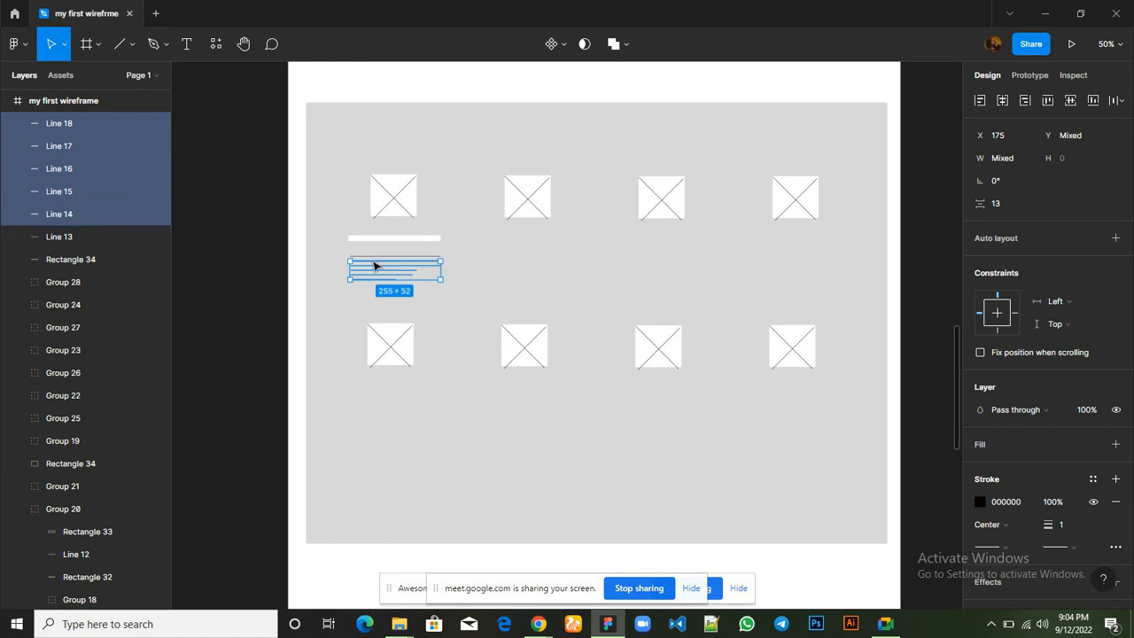
pyautogui.keyDown('shift'); pyautogui.click(373, 254); pyautogui.keyUp('shift')
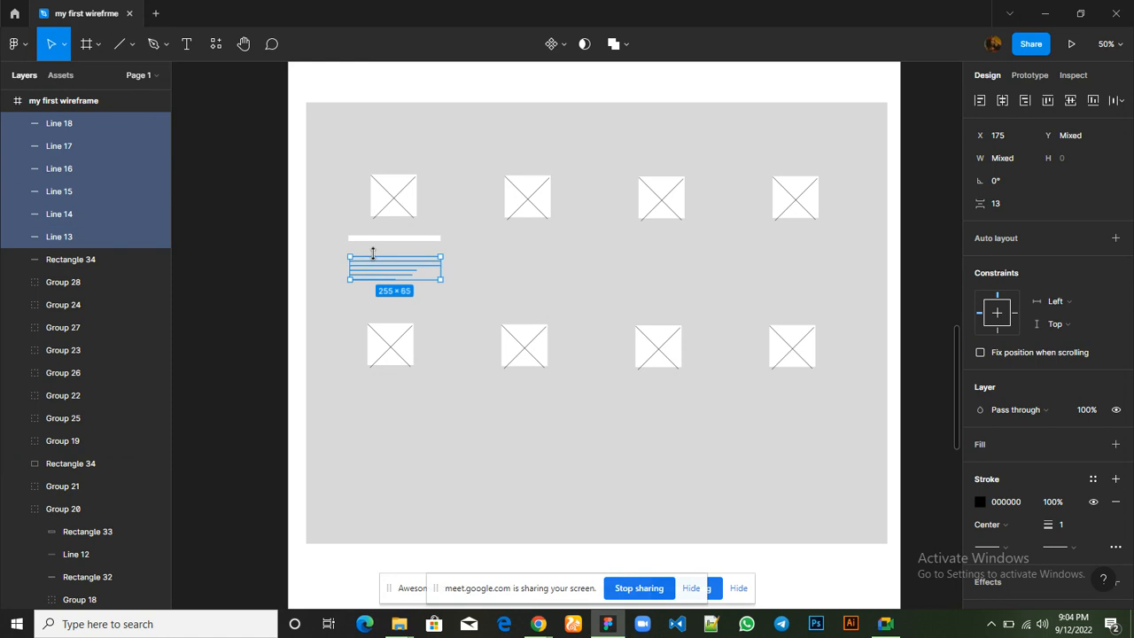
pyautogui.click(1069, 103)
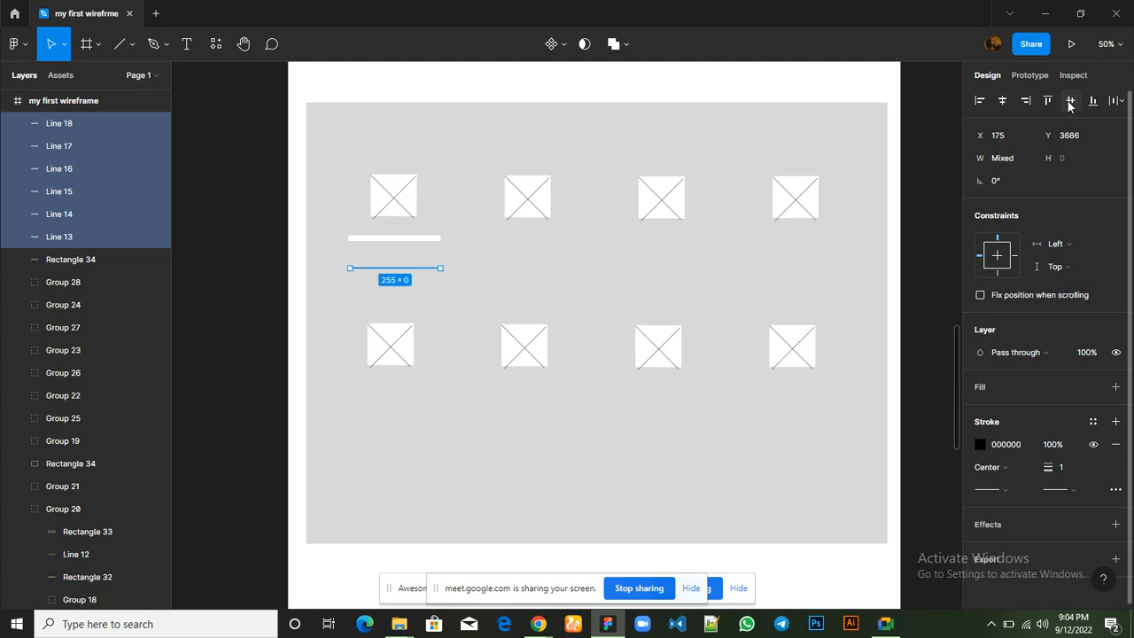
pyautogui.hotkey('ctrl', 'z')
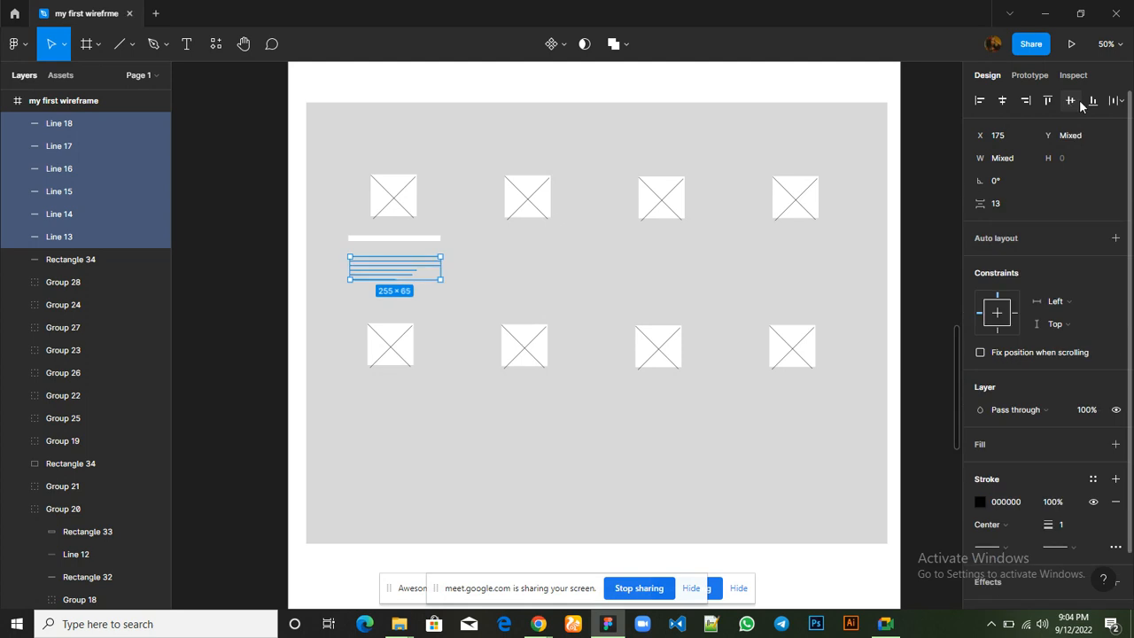
pyautogui.click(1002, 106)
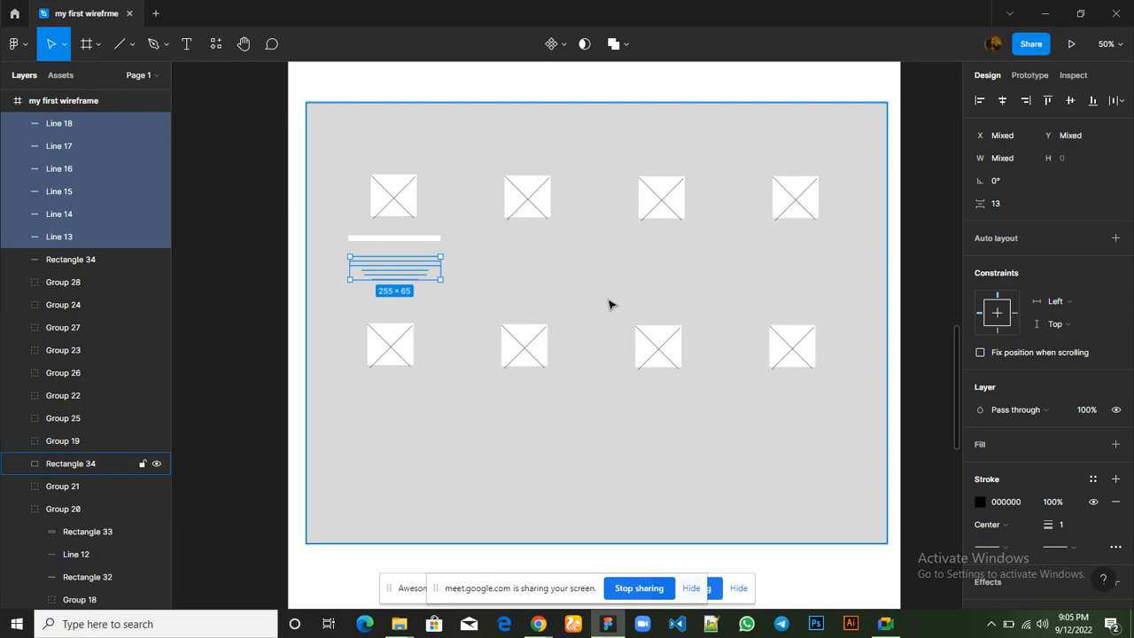
pyautogui.hotkey('ctrl', 'g')
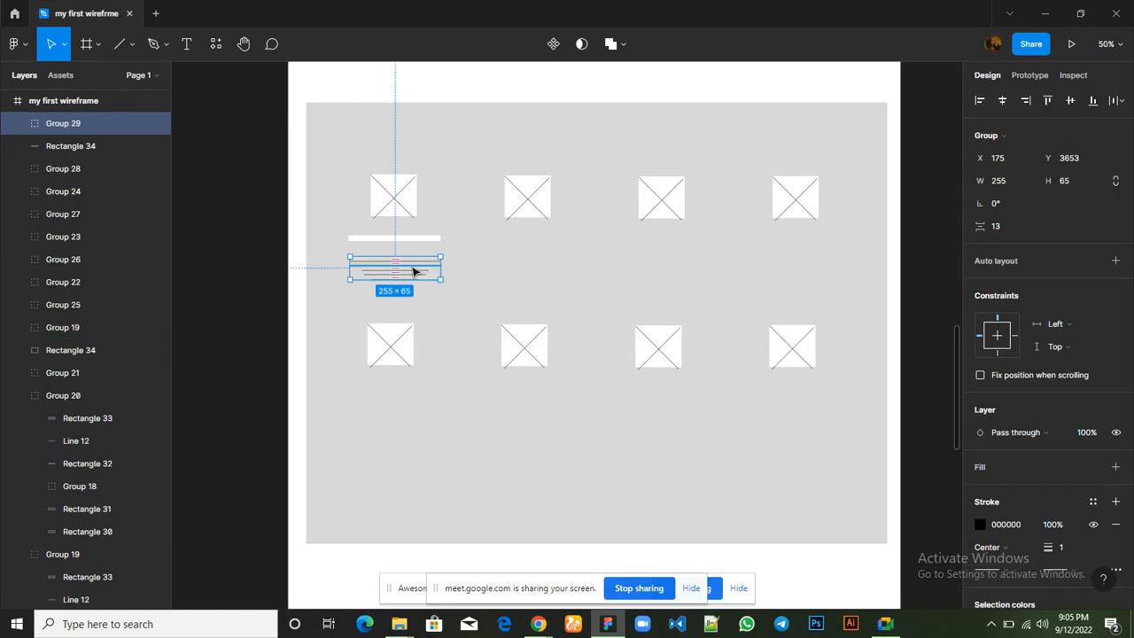
pyautogui.hotkey('ctrl', 'g')
# Copy the description group and the white title bar beneath the second icon, at about X 550, Y 3653 and X 548, Y 3593
pyautogui.moveTo(414, 267); pyautogui.dragTo(549, 272)
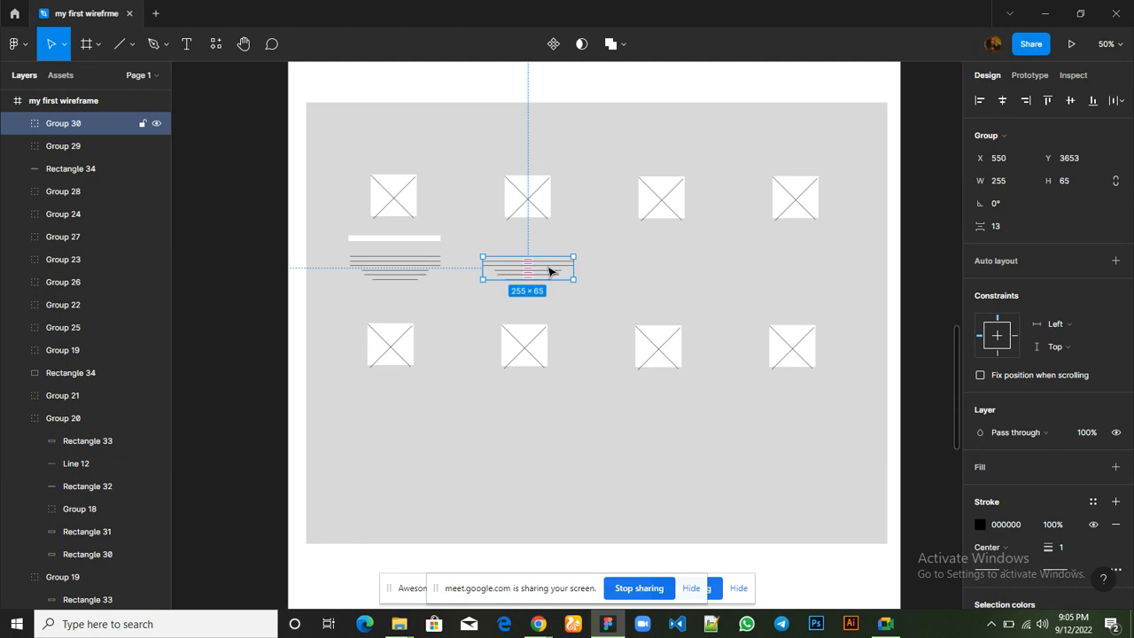
pyautogui.click(413, 239)
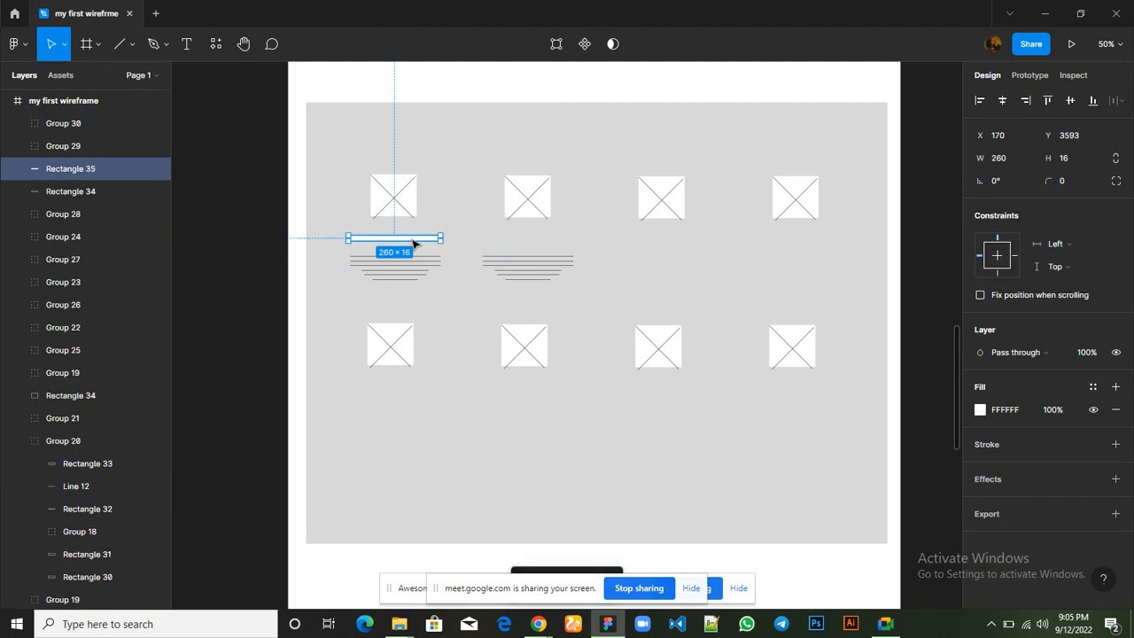
pyautogui.moveTo(413, 239); pyautogui.dragTo(548, 242)
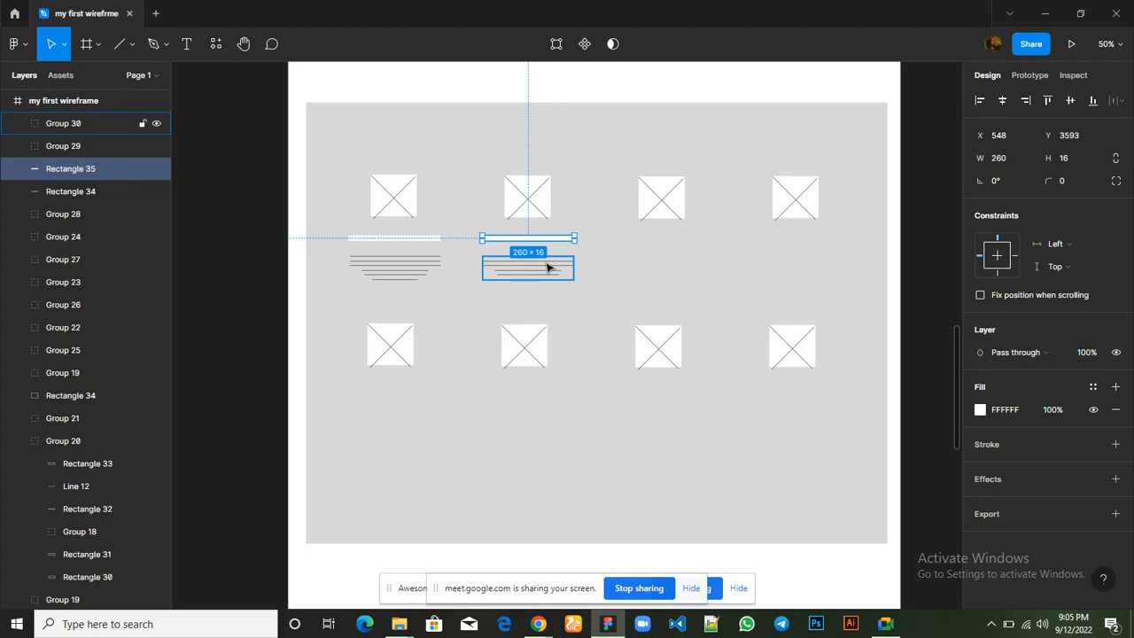
# Copy the second feature's title bar and description group together beneath the third and fourth icons of the upper row
pyautogui.keyDown('shift'); pyautogui.click(546, 267); pyautogui.keyUp('shift')
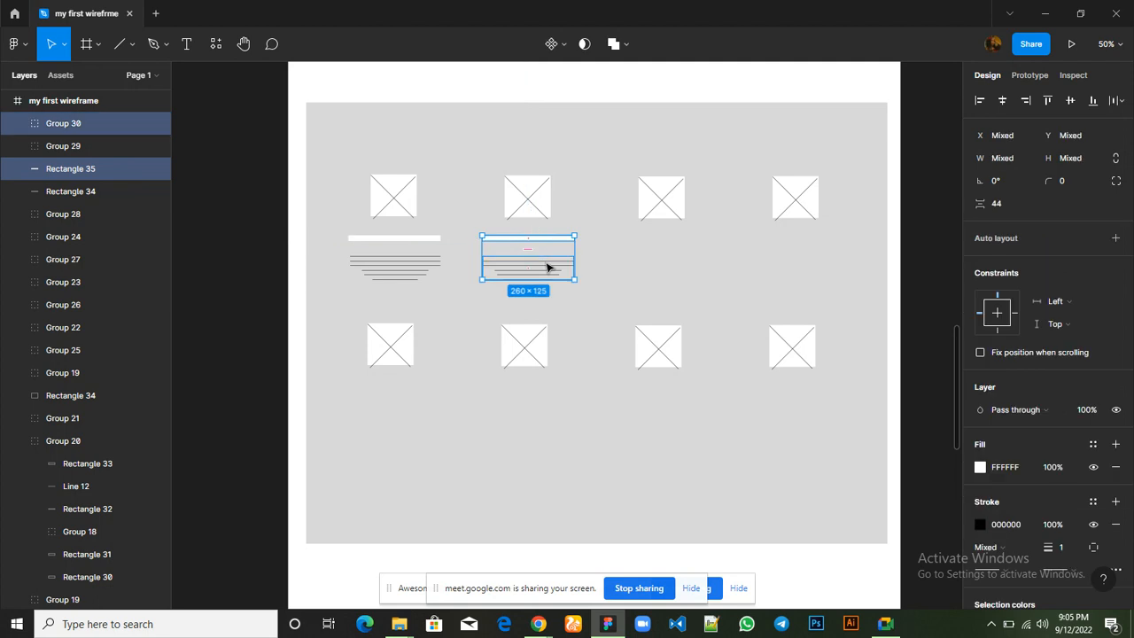
pyautogui.moveTo(546, 267); pyautogui.dragTo(683, 270)
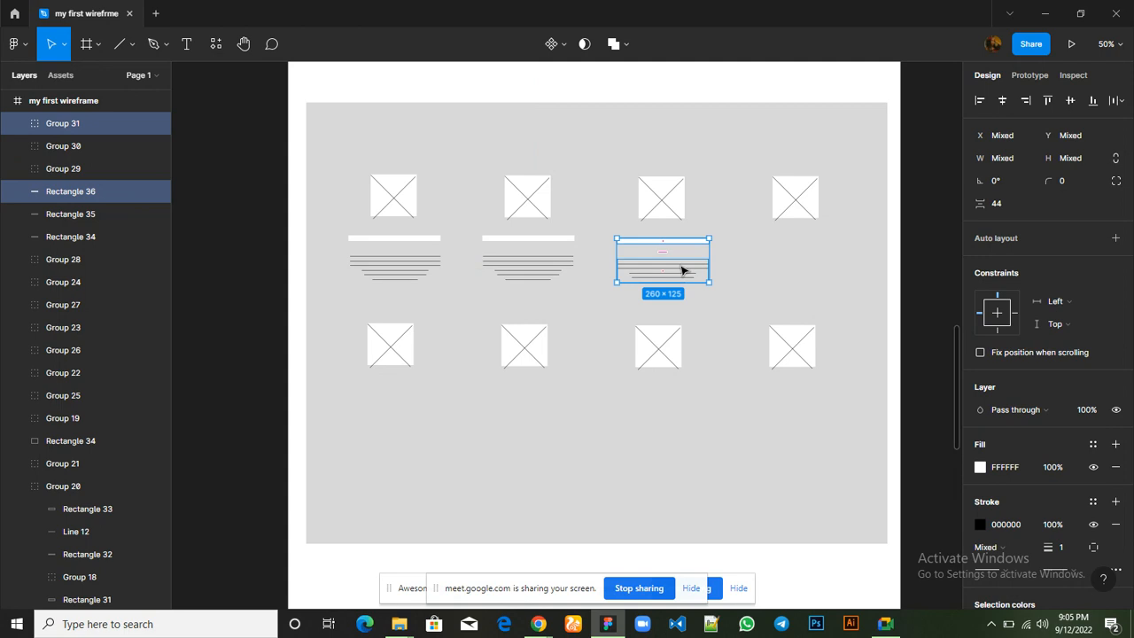
pyautogui.hotkey('ctrl', 'd')
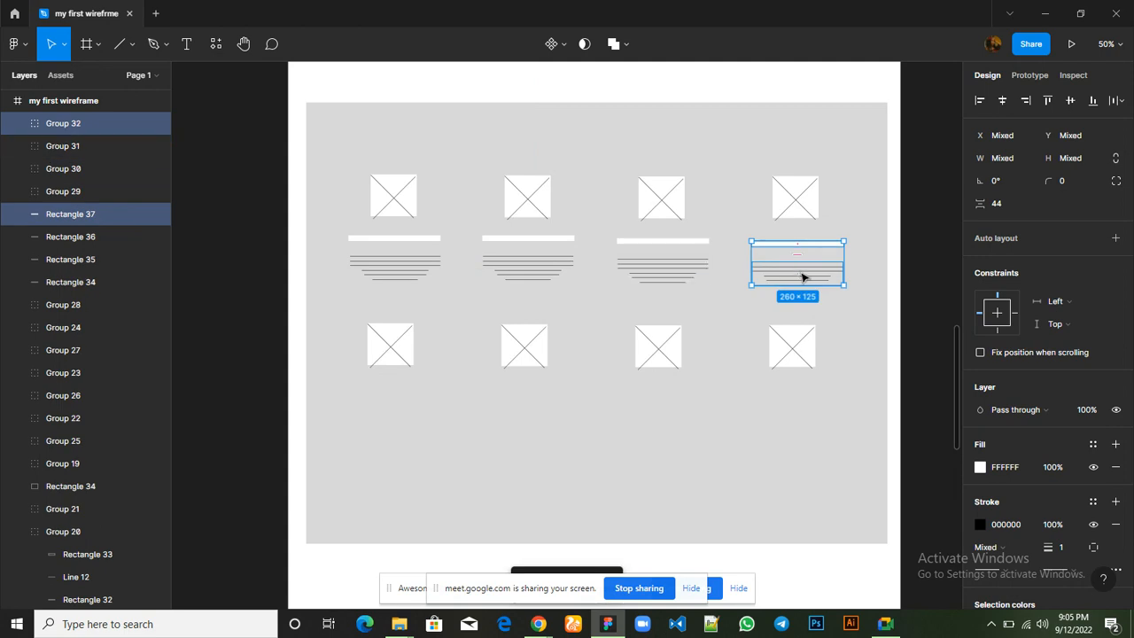
# Copy the title bar and description group beneath each of the four icons in the lower row
pyautogui.moveTo(802, 278); pyautogui.dragTo(670, 418)
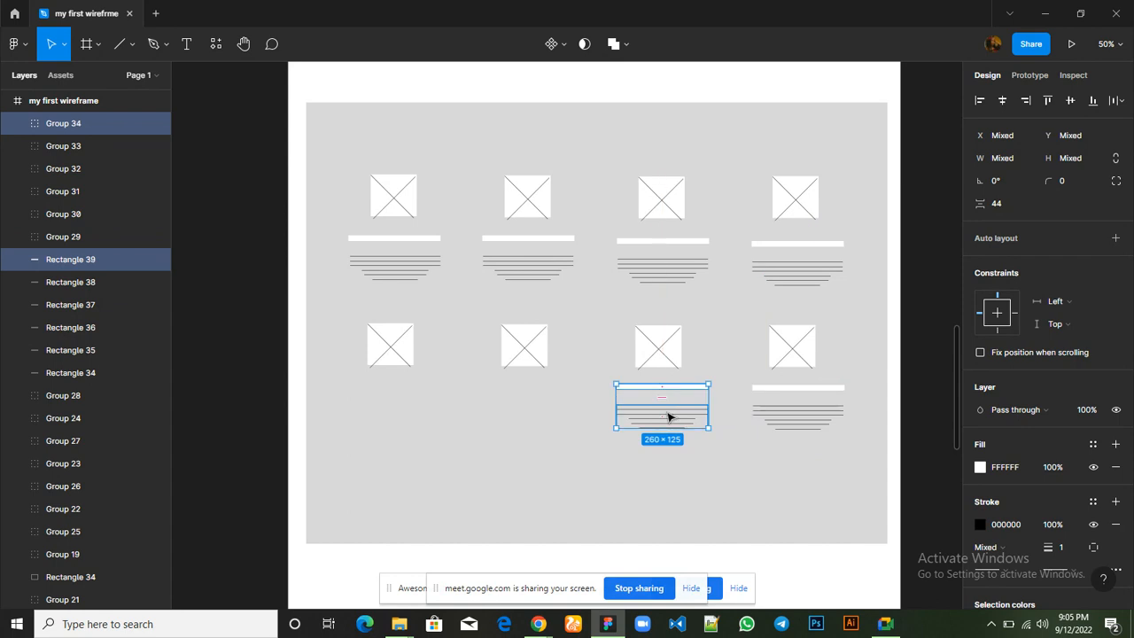
pyautogui.moveTo(553, 420); pyautogui.dragTo(398, 416)
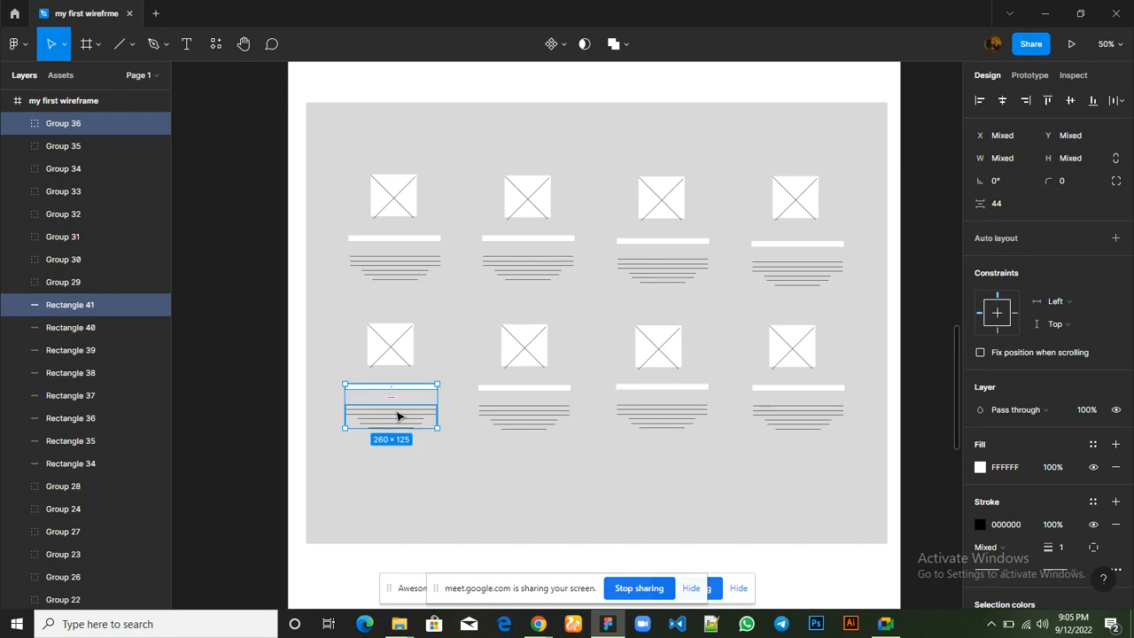
pyautogui.click(561, 479)
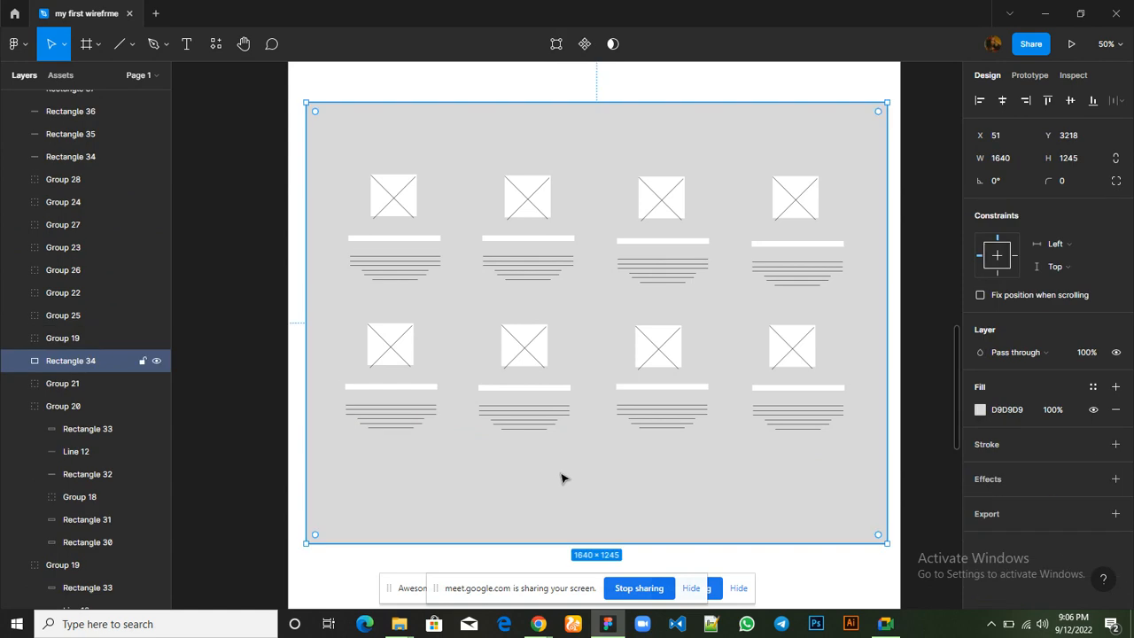
pyautogui.press('-')
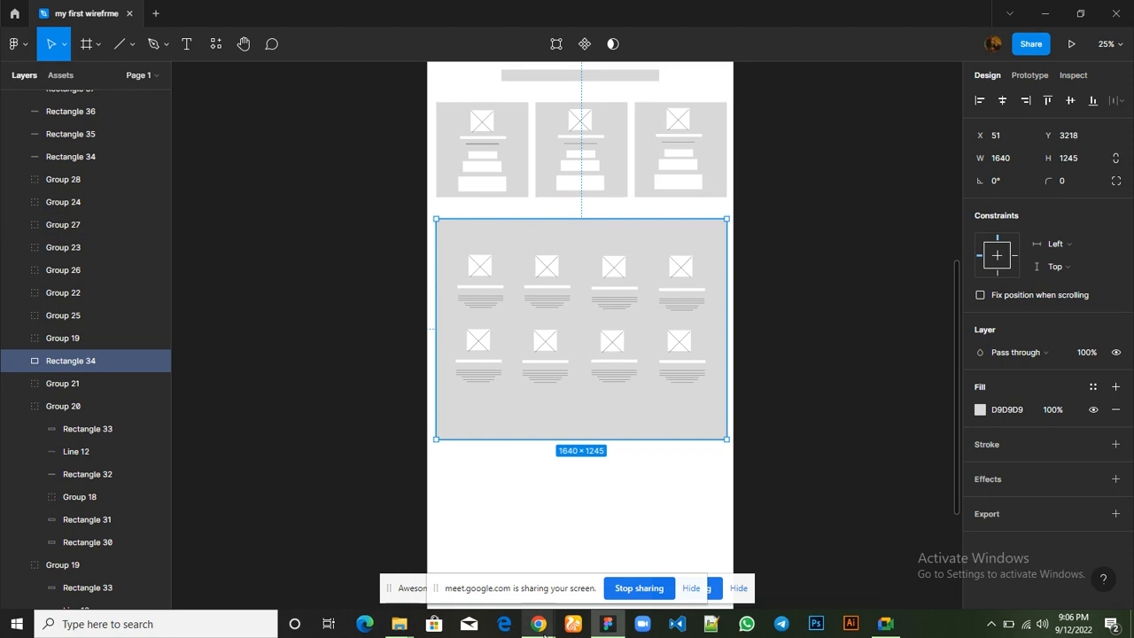
# Switch to the Hostbeak site in Chrome and examine the "Why Hostbeak?" section and the sections that follow it
pyautogui.moveTo(537, 624)
pyautogui.click(434, 580)
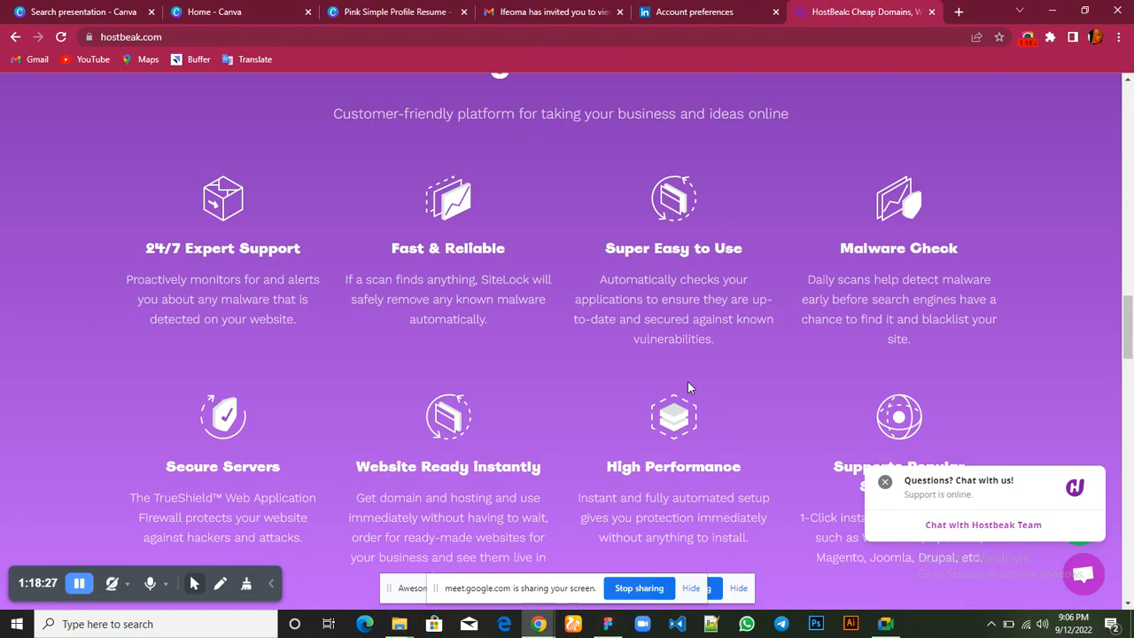
pyautogui.scroll(-4, 687, 381)
pyautogui.scroll(3, 688, 381)
pyautogui.scroll(3, 688, 381)
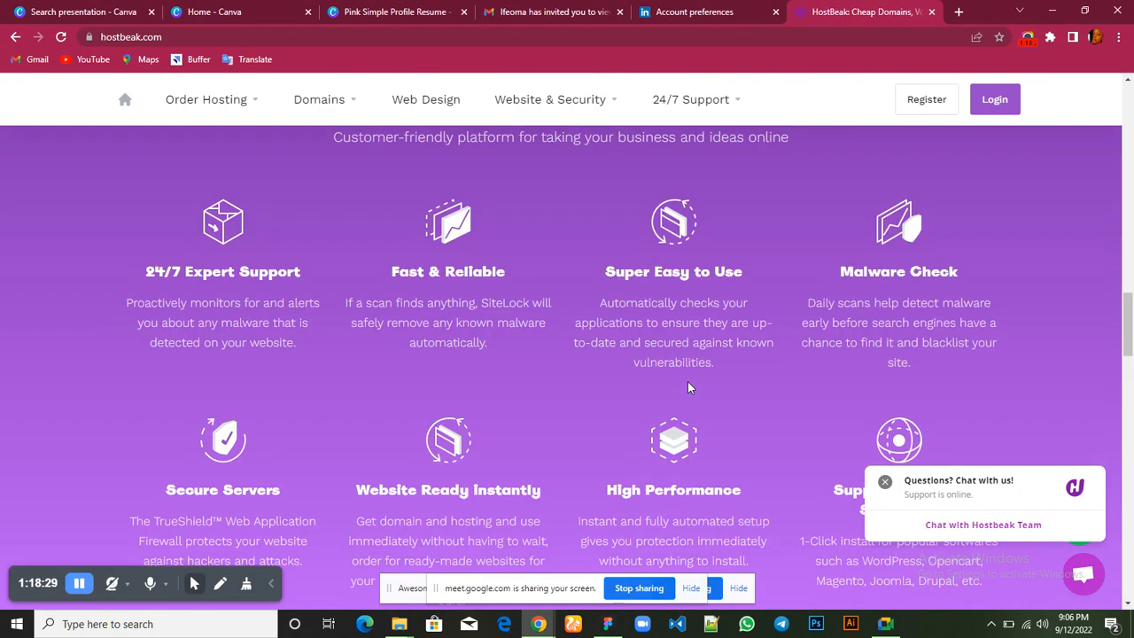
pyautogui.scroll(2, 688, 387)
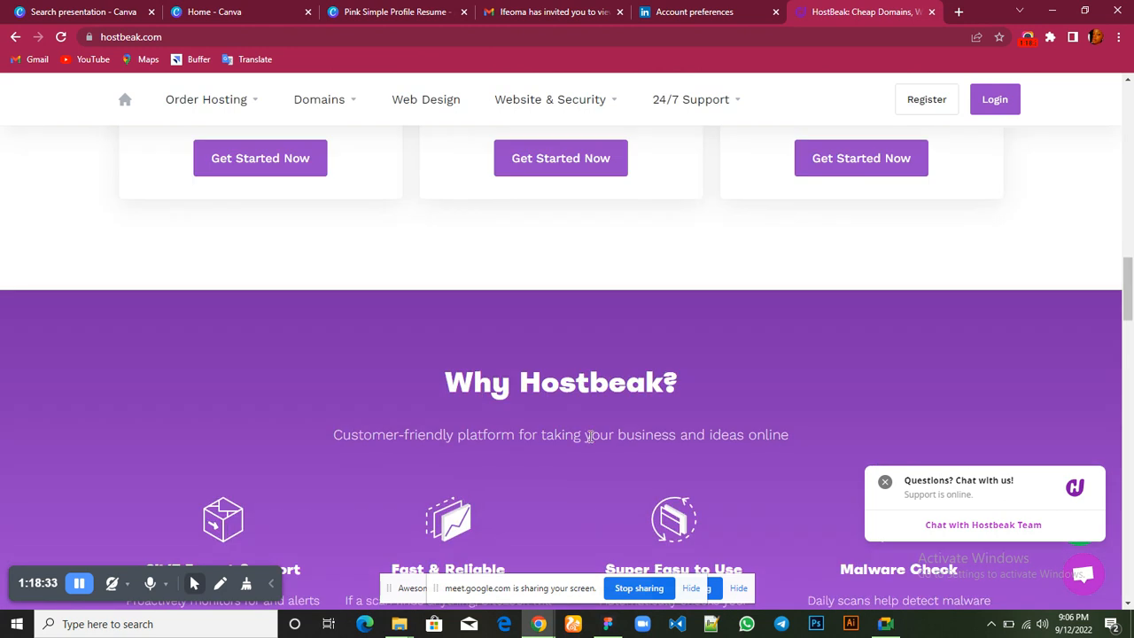
pyautogui.scroll(-1, 584, 445)
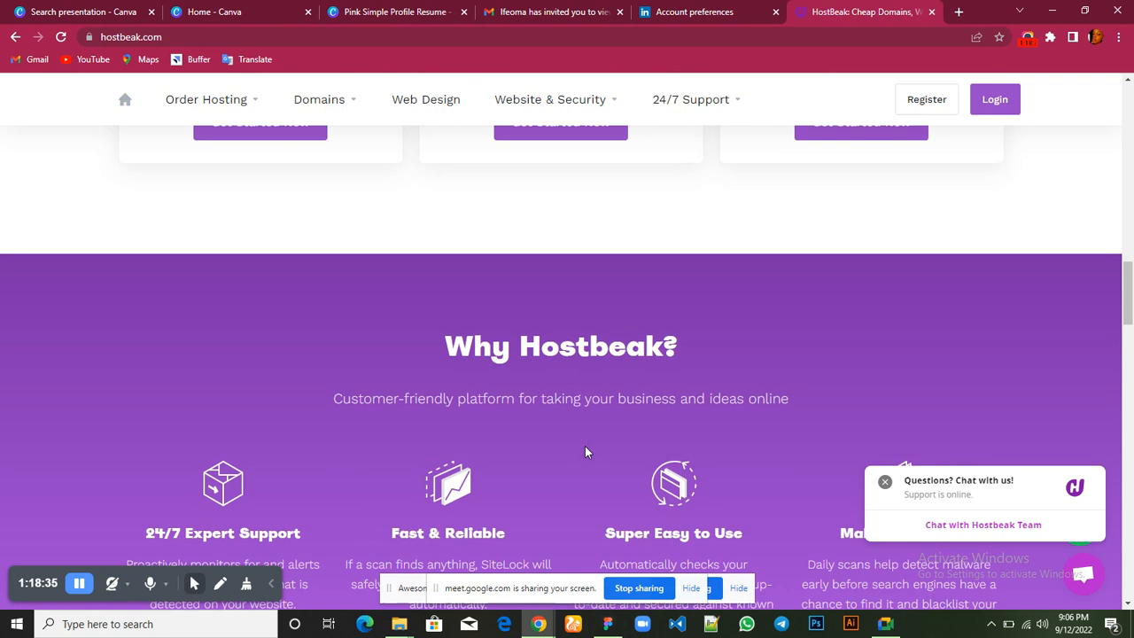
pyautogui.scroll(-7, 585, 445)
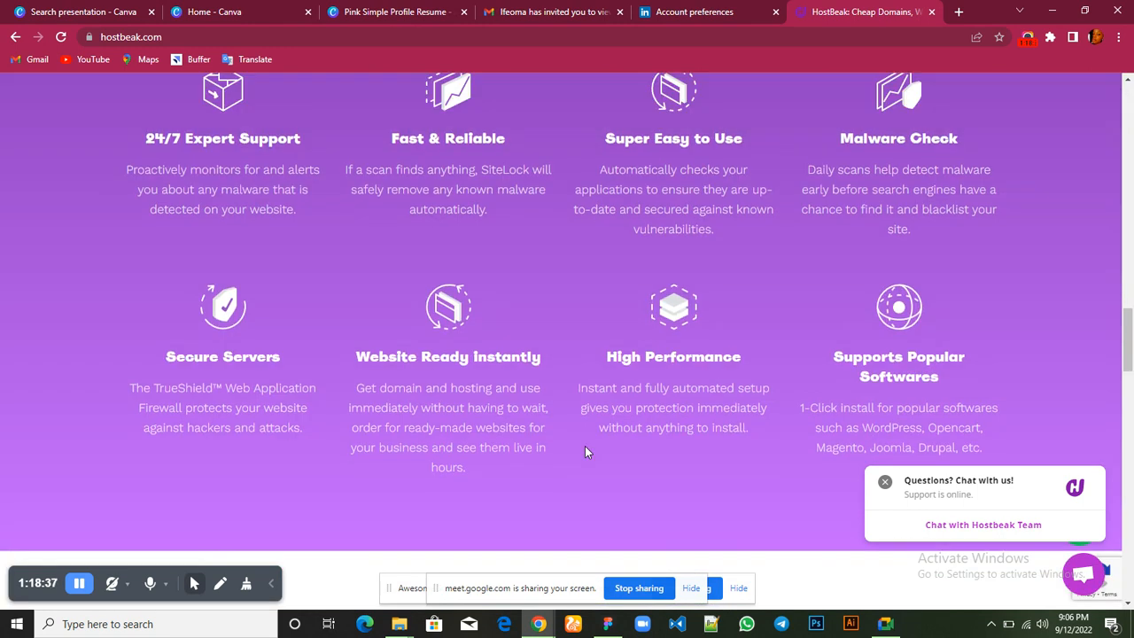
pyautogui.scroll(-6, 585, 445)
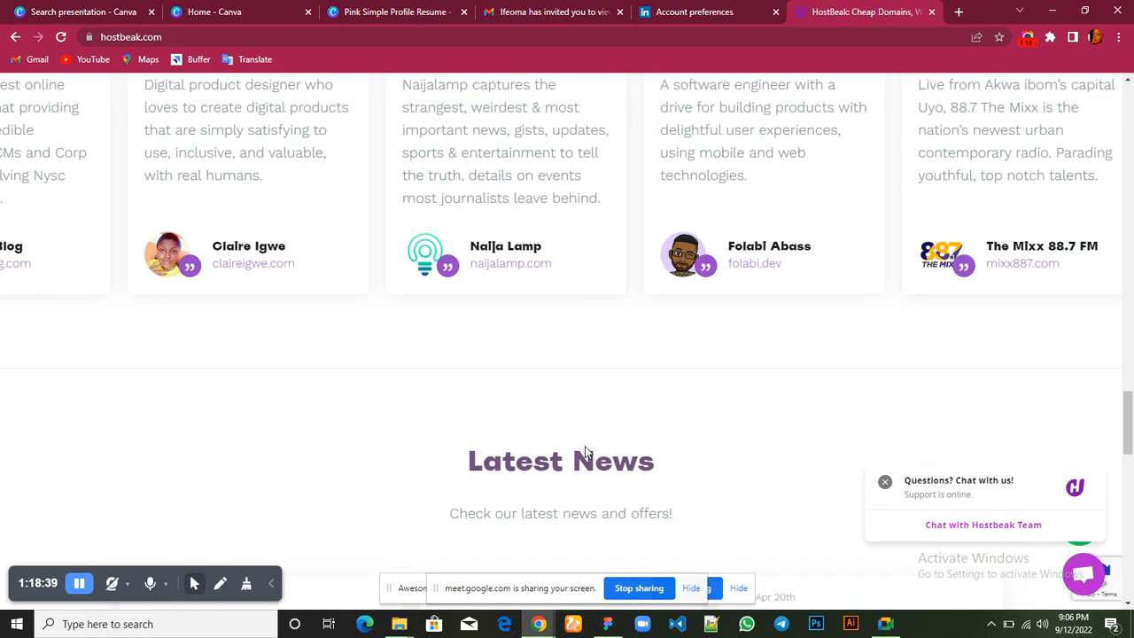
pyautogui.scroll(2, 584, 447)
pyautogui.scroll(-4, 584, 447)
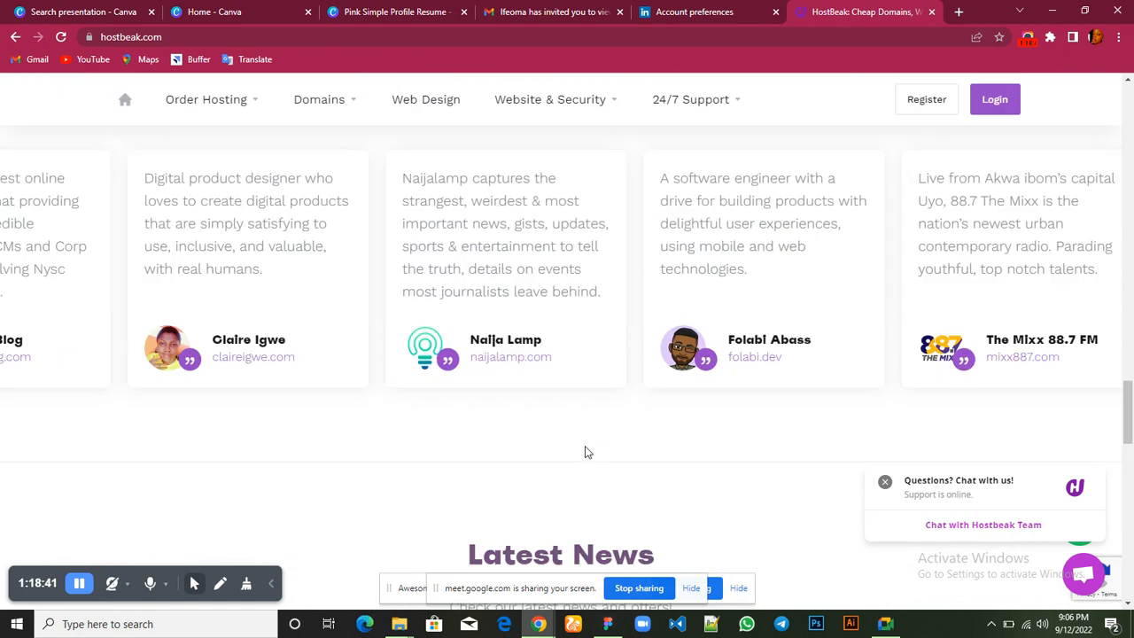
pyautogui.scroll(-9, 584, 452)
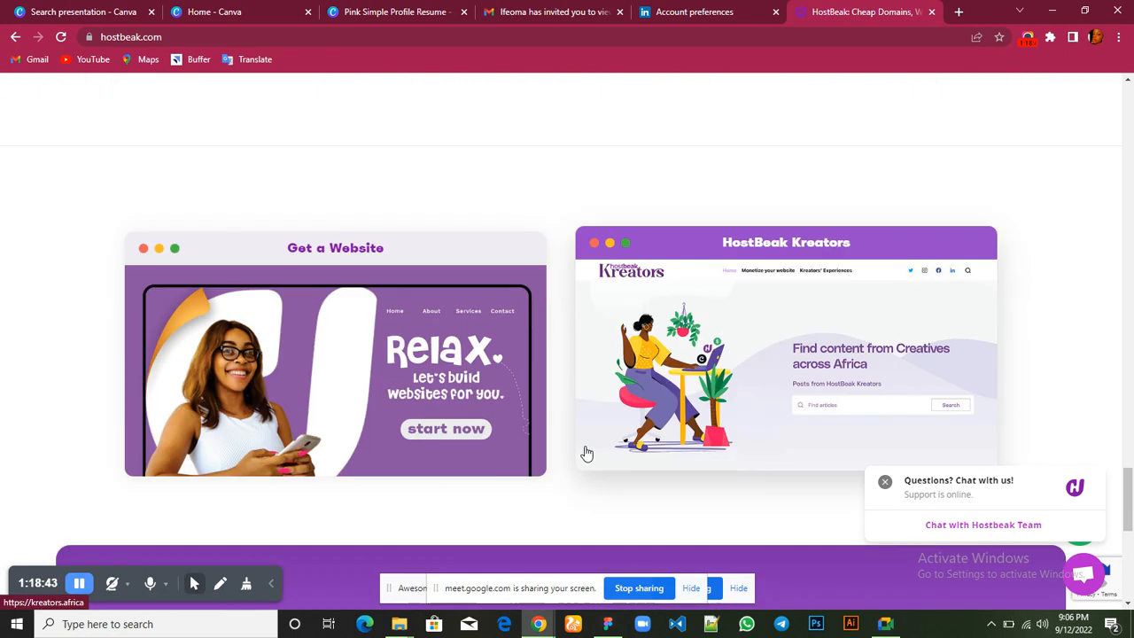
# Examine the Hostbeak page from the website promo cards down to the footer, and return to the "Why Hostbeak?" feature grid
pyautogui.scroll(-3, 584, 451)
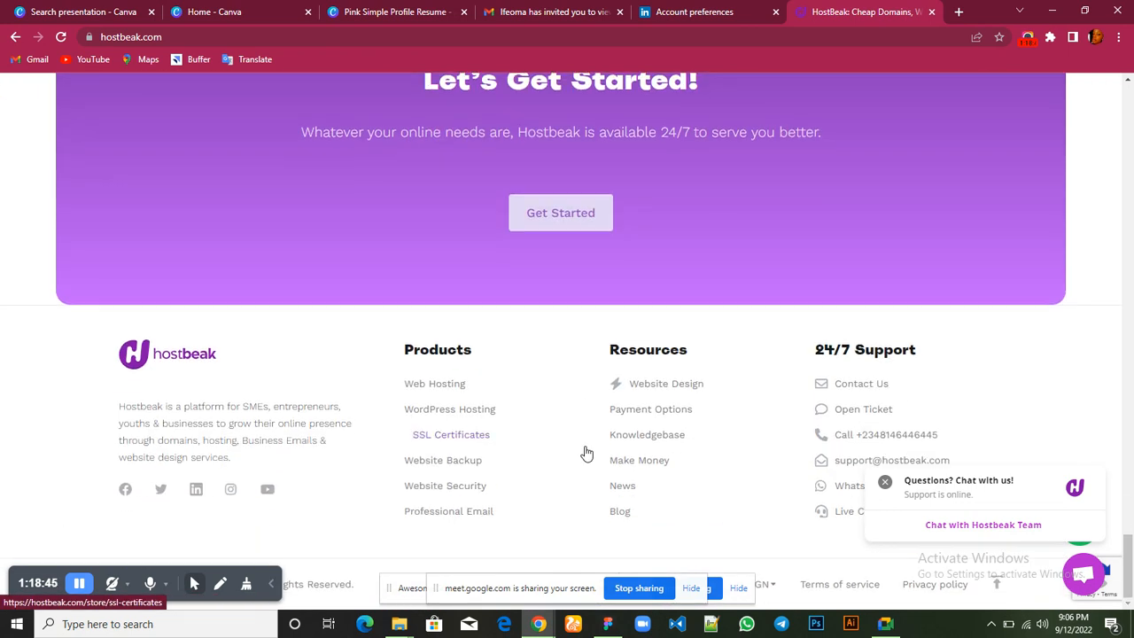
pyautogui.scroll(18, 585, 452)
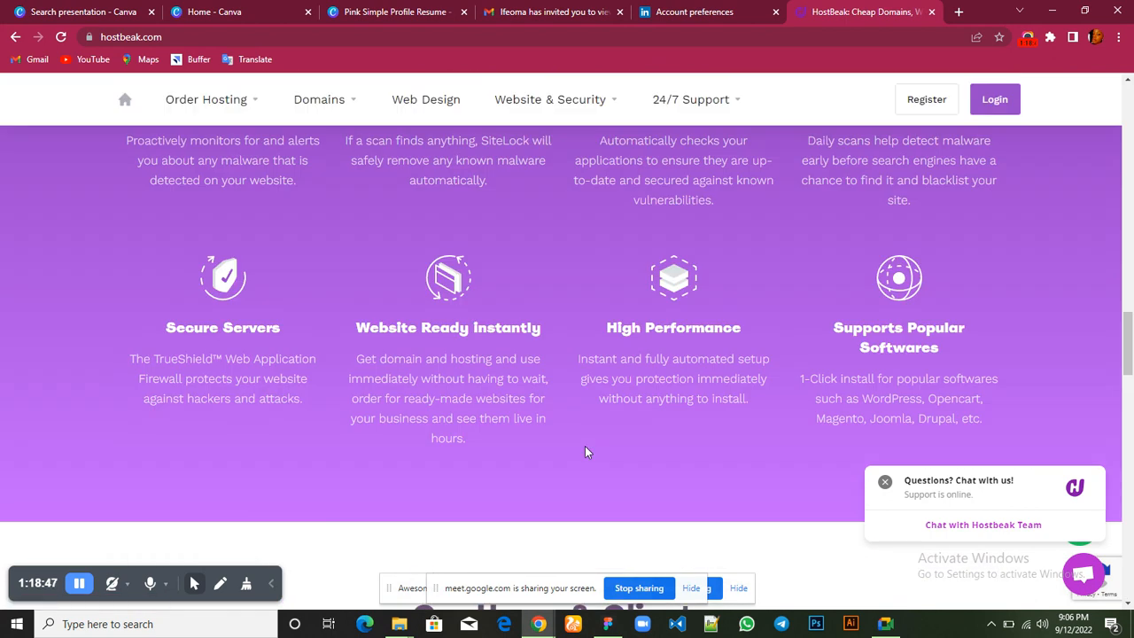
pyautogui.scroll(1, 585, 451)
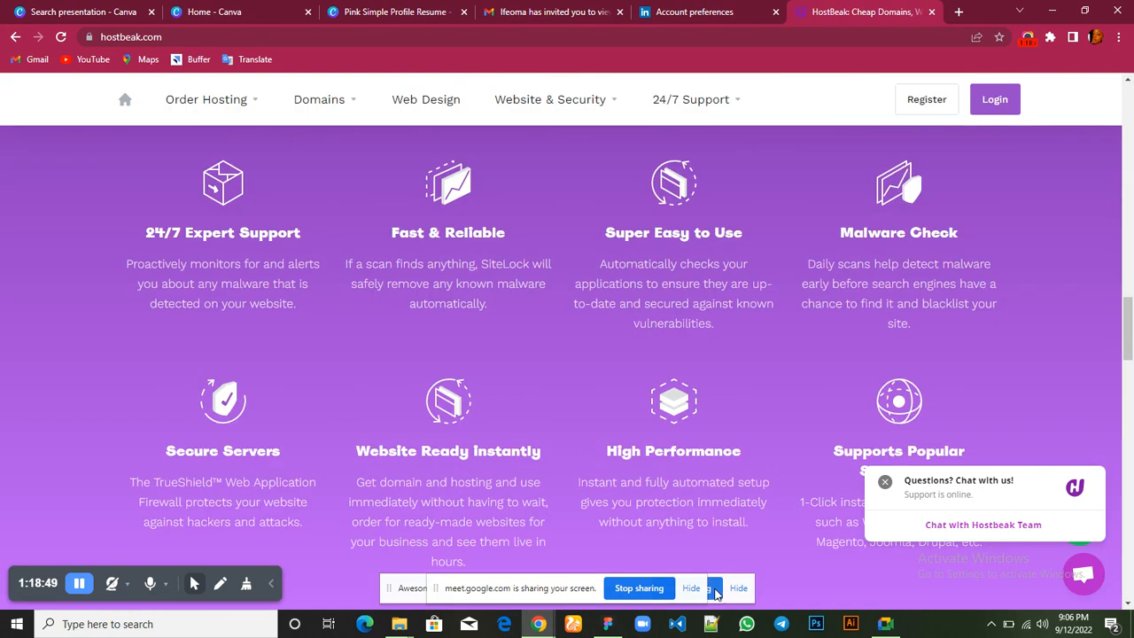
# Switch to the Google Meet call window to check on the class participants
pyautogui.moveTo(885, 623)
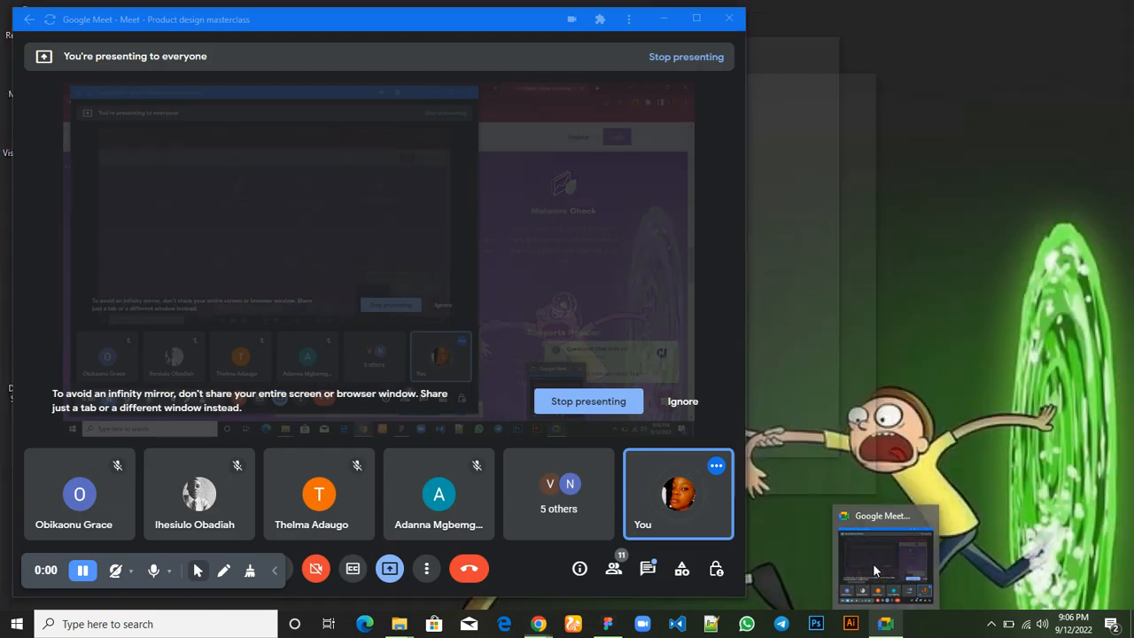
pyautogui.click(873, 563)
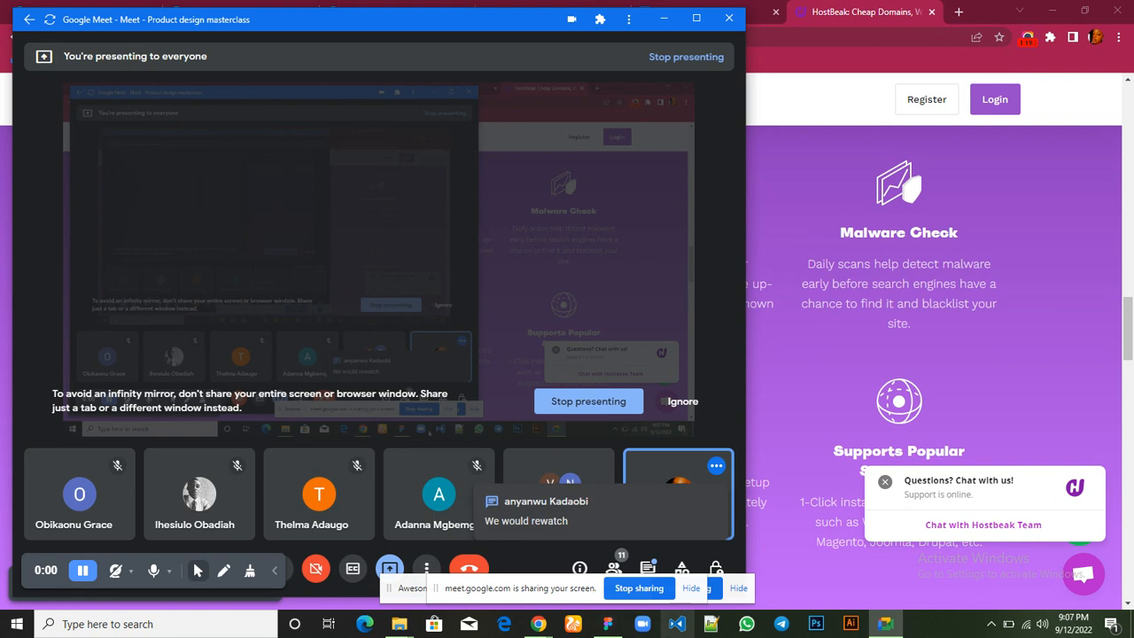
pyautogui.moveTo(608, 628)
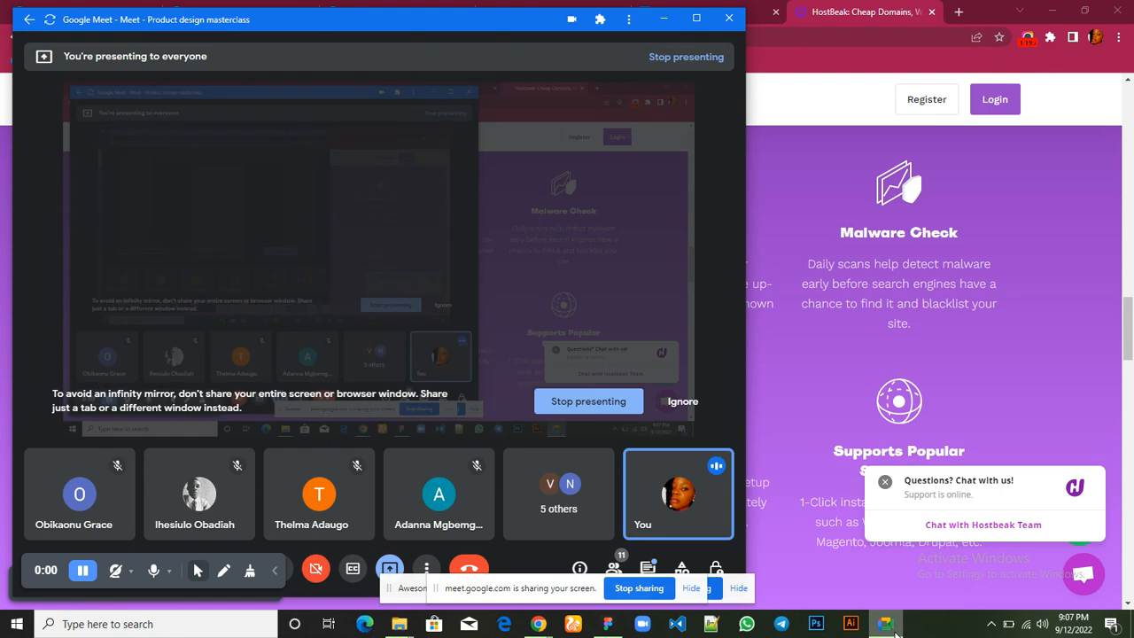
pyautogui.moveTo(893, 630)
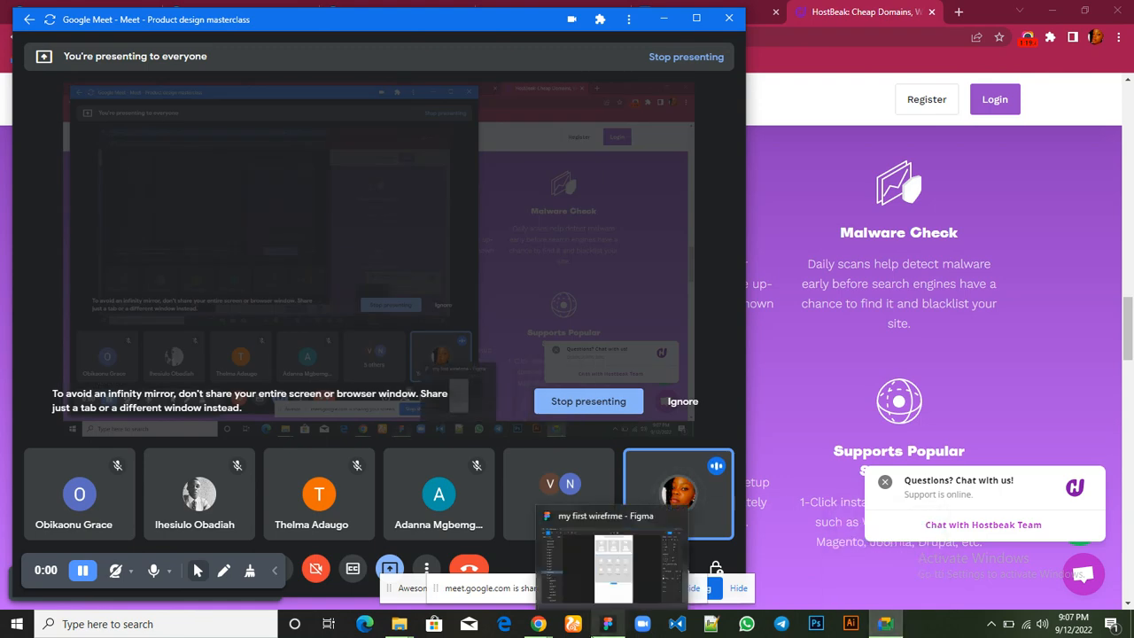
# Switch to the "my first wireframe" design in Figma and review its sections from the header to the feature grid, including the hero close up
pyautogui.moveTo(537, 627)
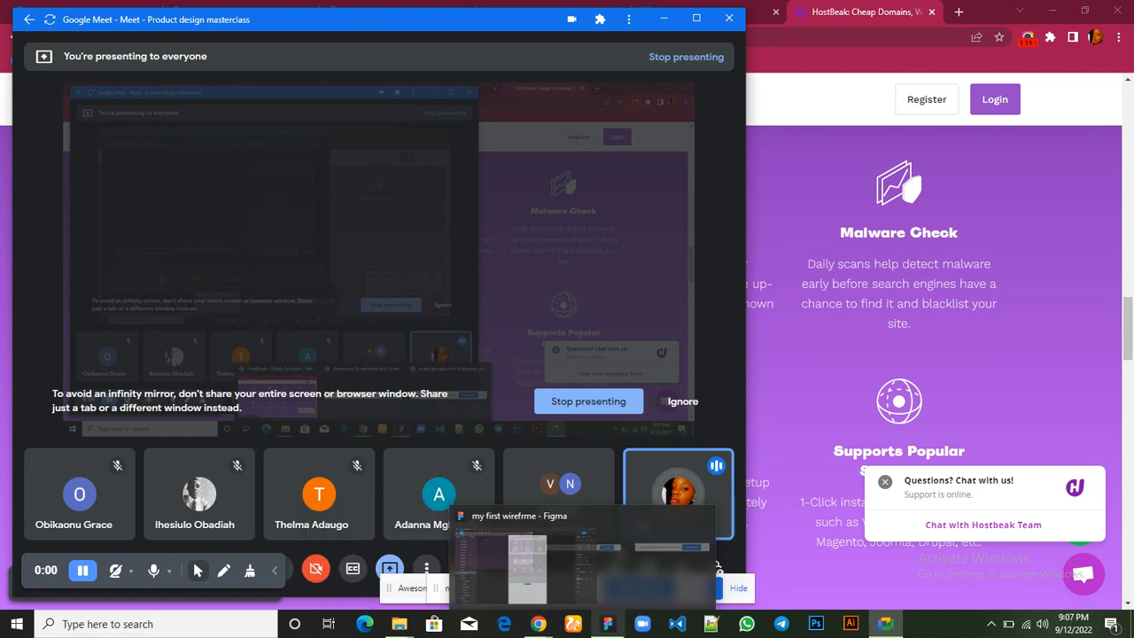
pyautogui.click(635, 571)
pyautogui.scroll(15, 759, 289)
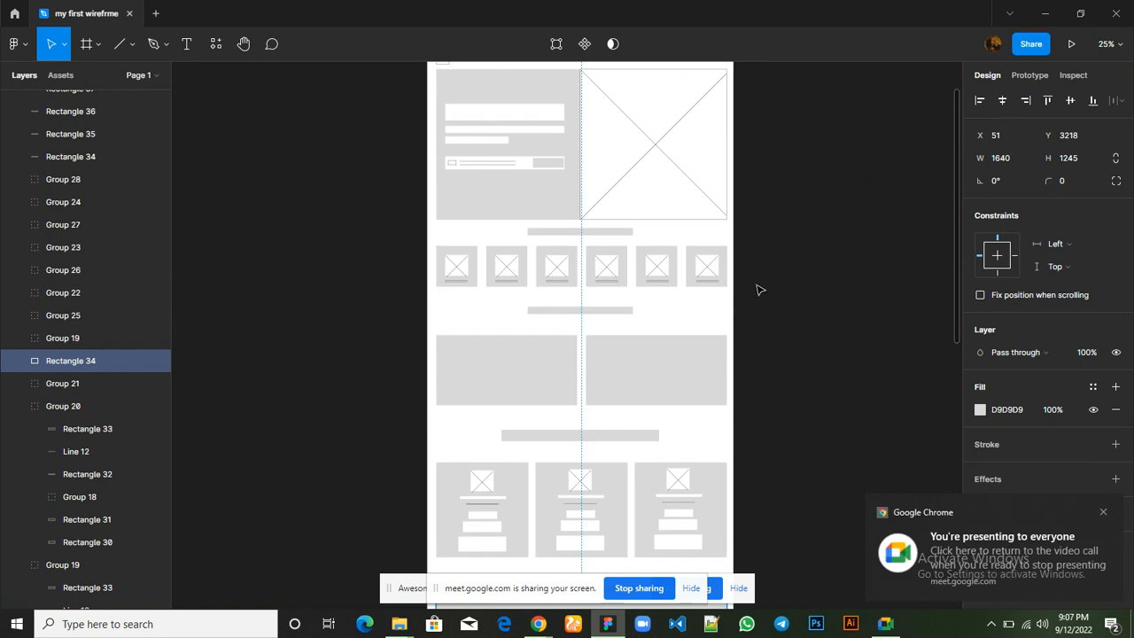
pyautogui.scroll(-7, 759, 289)
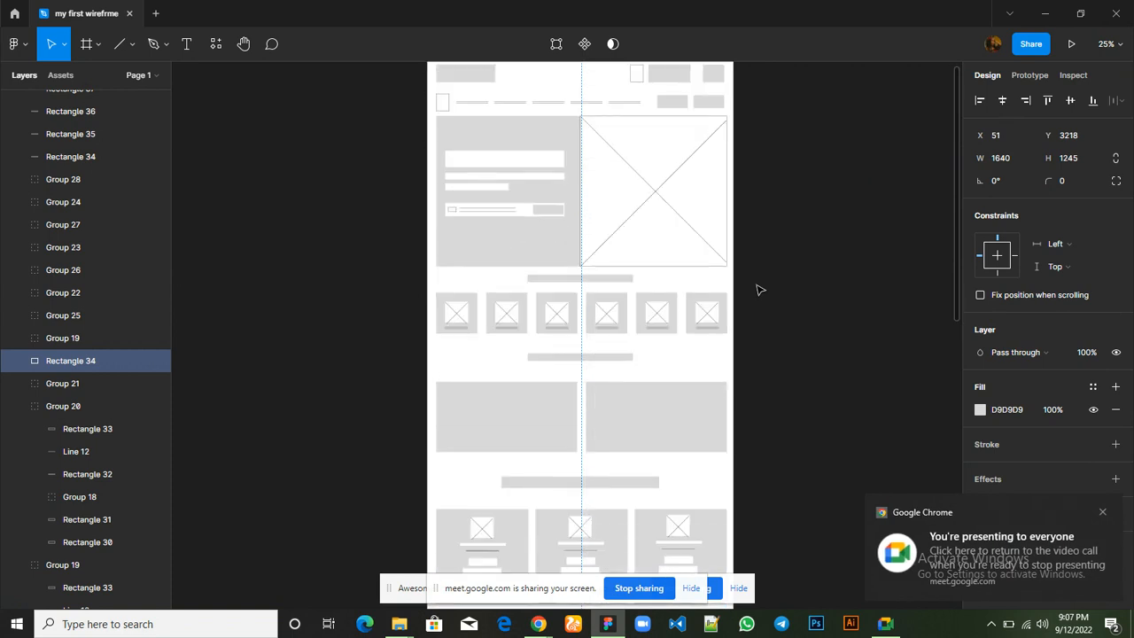
pyautogui.scroll(-3, 759, 289)
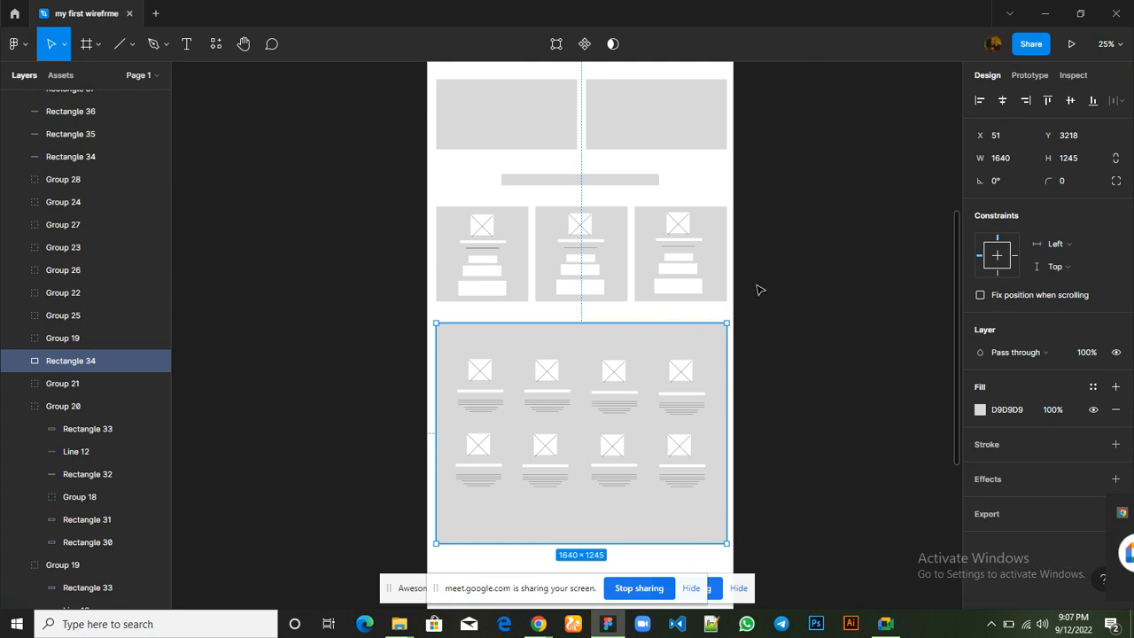
pyautogui.scroll(7, 759, 290)
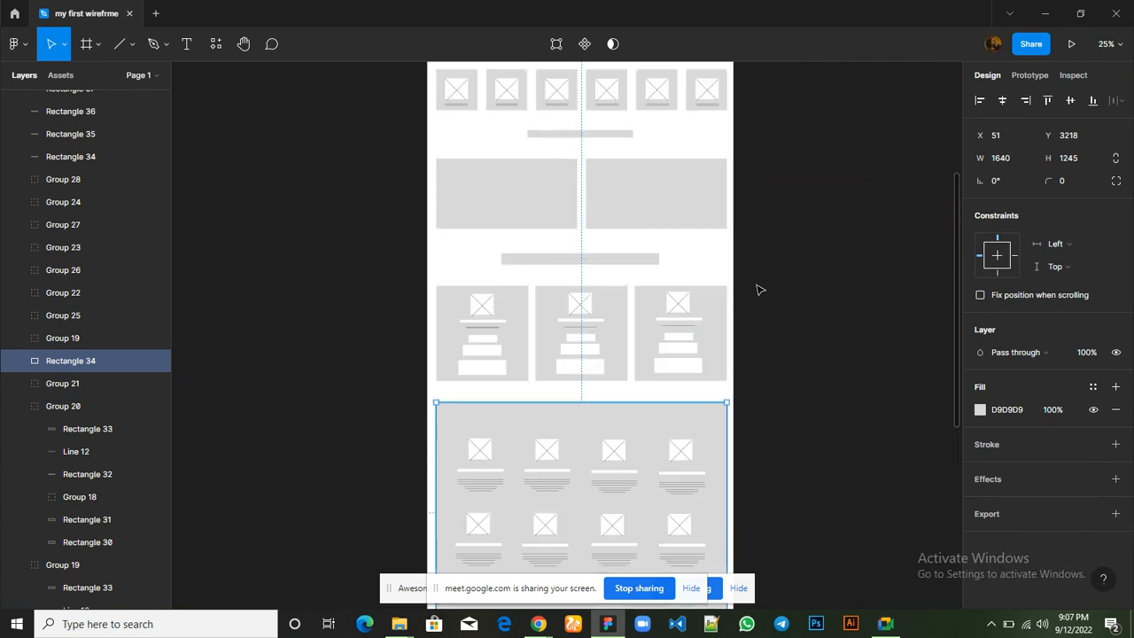
pyautogui.scroll(2, 760, 289)
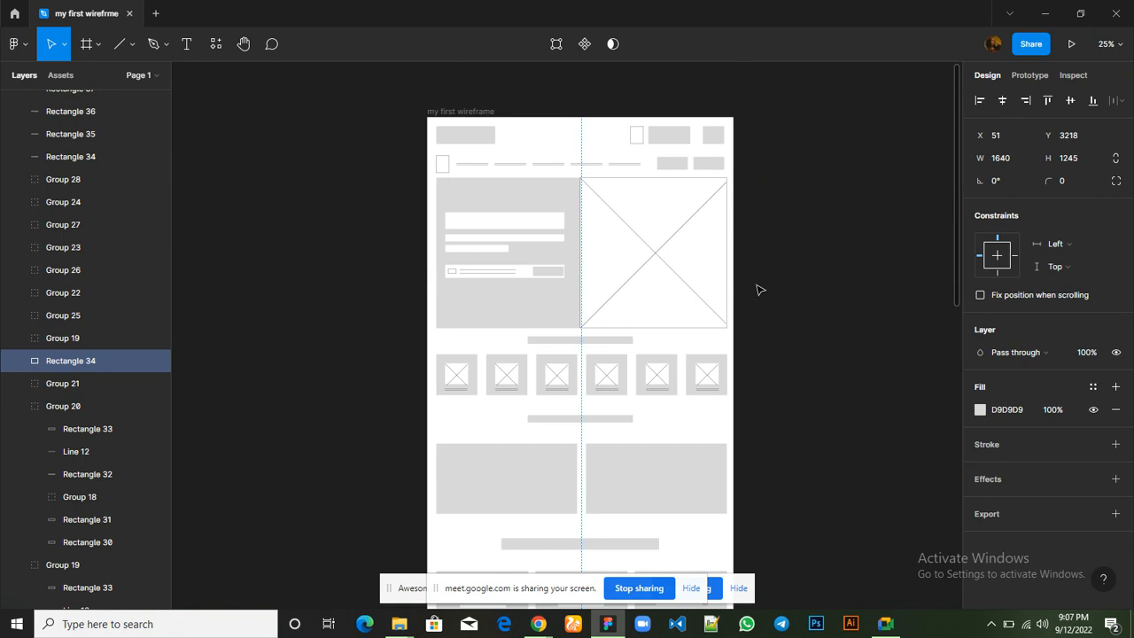
pyautogui.scroll(-2, 759, 290)
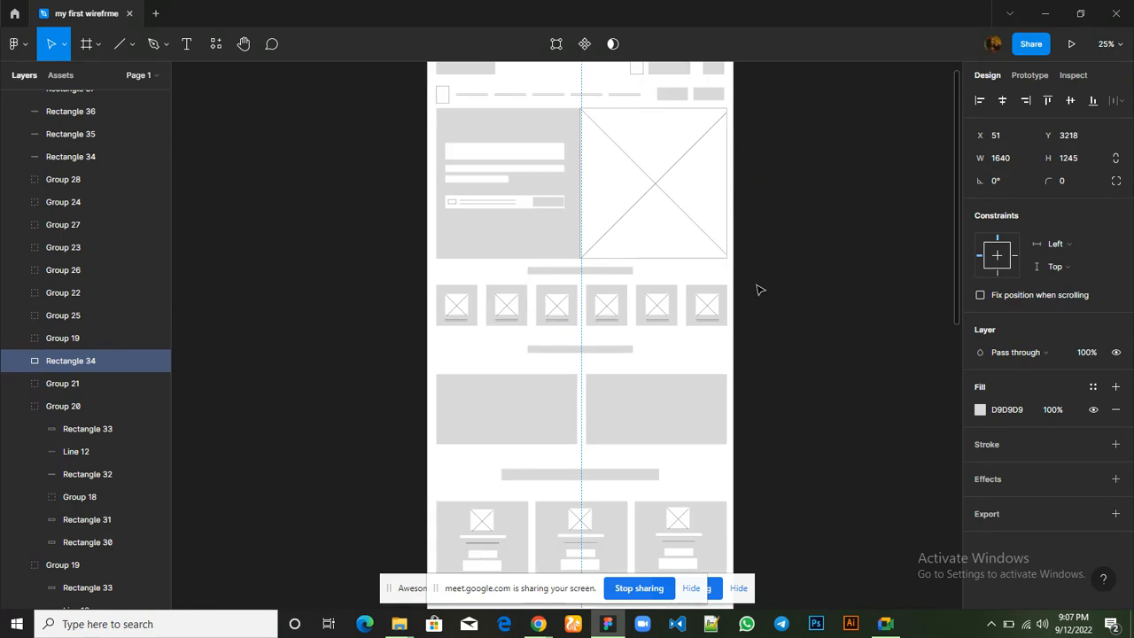
pyautogui.hotkey('ctrl', '=')
pyautogui.scroll(5, 757, 289)
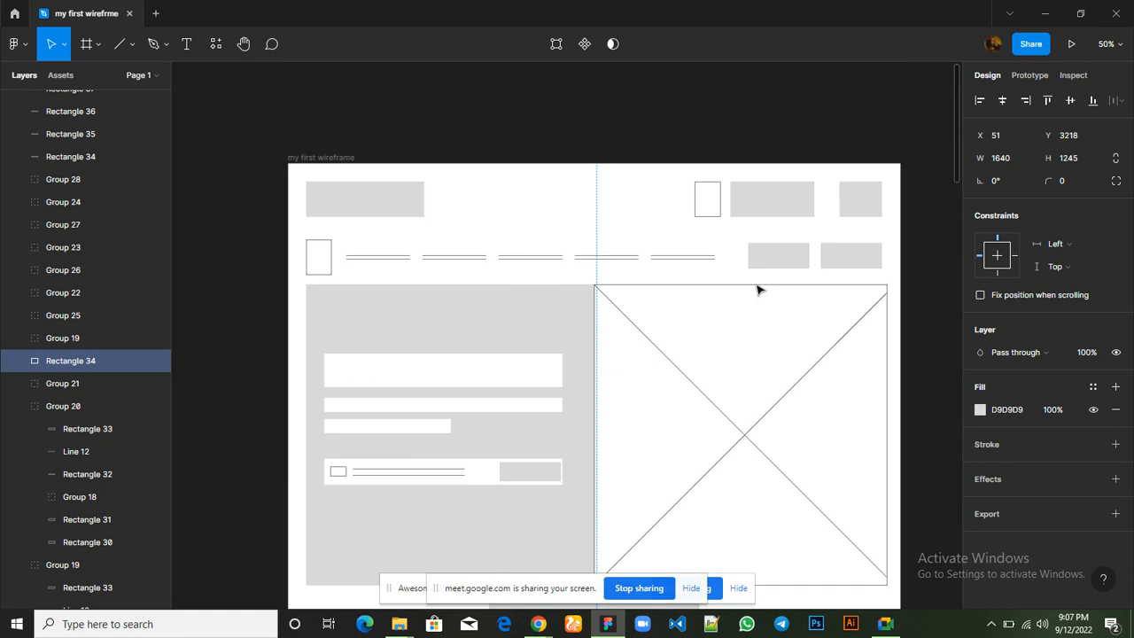
pyautogui.scroll(-2, 758, 290)
pyautogui.scroll(-4, 758, 289)
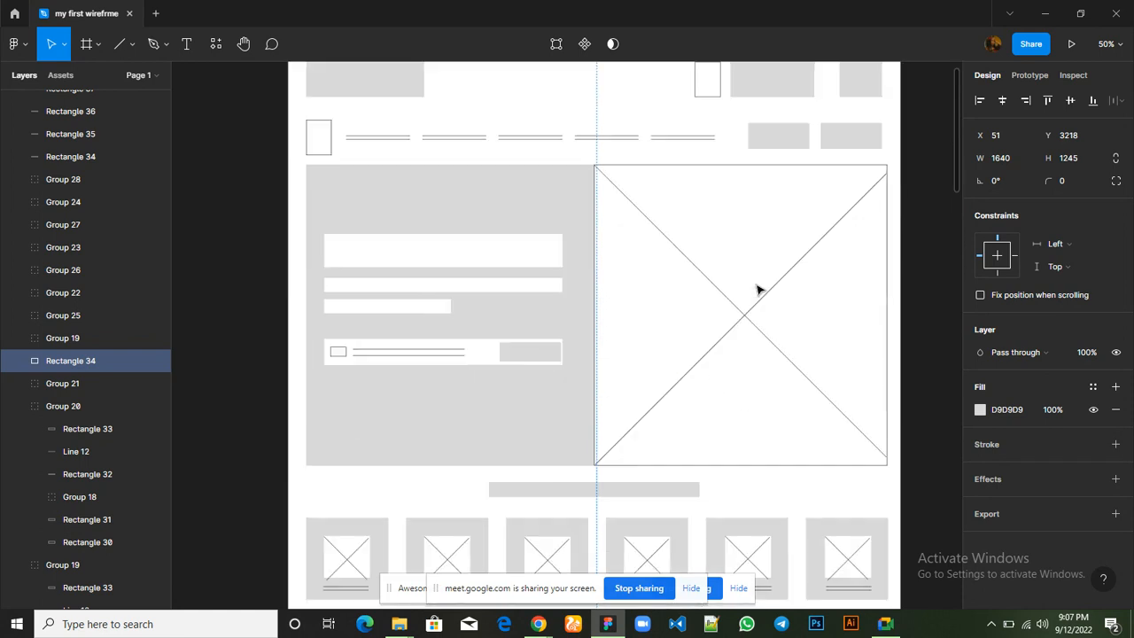
# Switch to the Hostbeak site in Chrome and compare the page from its header and hero down to the "Why Hostbeak?" heading
pyautogui.moveTo(544, 626)
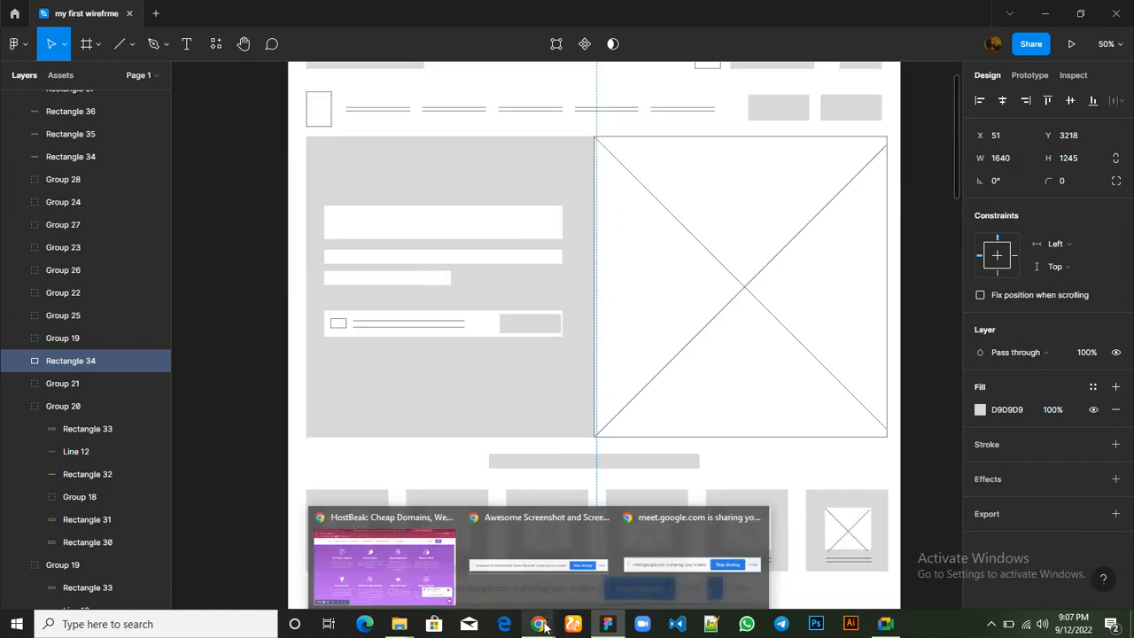
pyautogui.click(397, 577)
pyautogui.scroll(8, 495, 317)
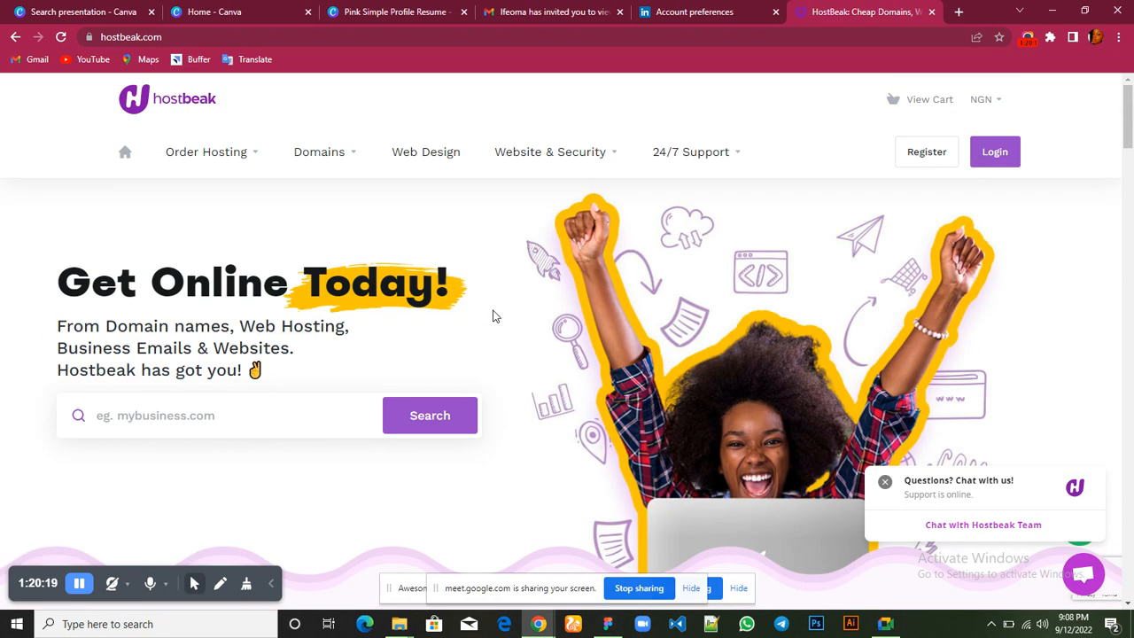
pyautogui.scroll(-10, 494, 316)
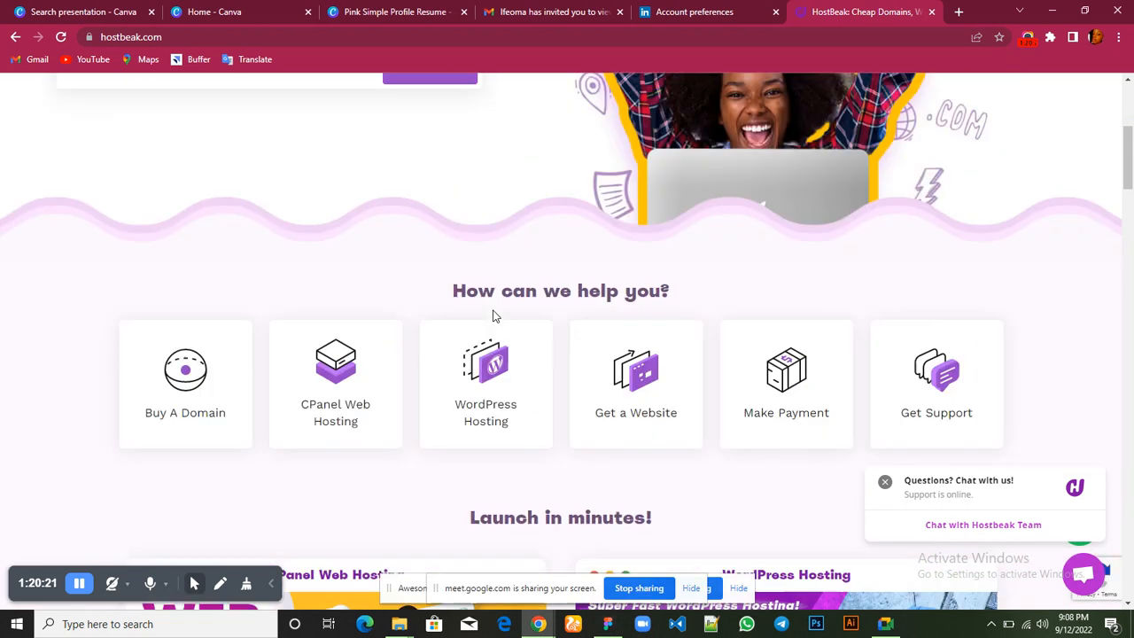
pyautogui.scroll(-5, 495, 316)
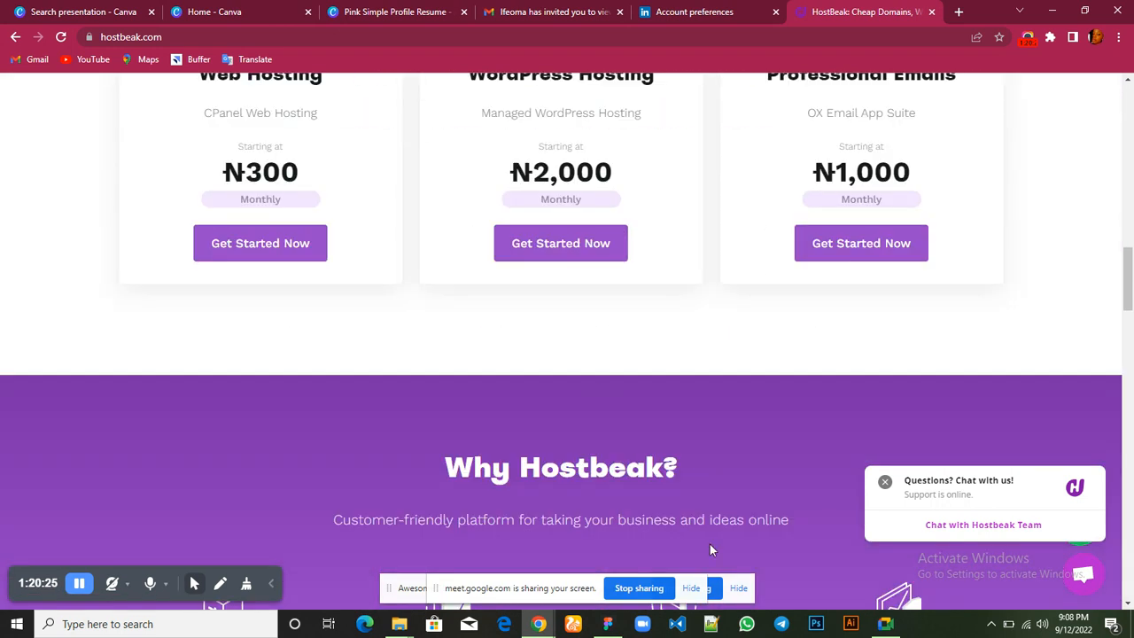
# Switch to the Google Meet call and open the in-call messages to read the participants' questions
pyautogui.click(887, 605)
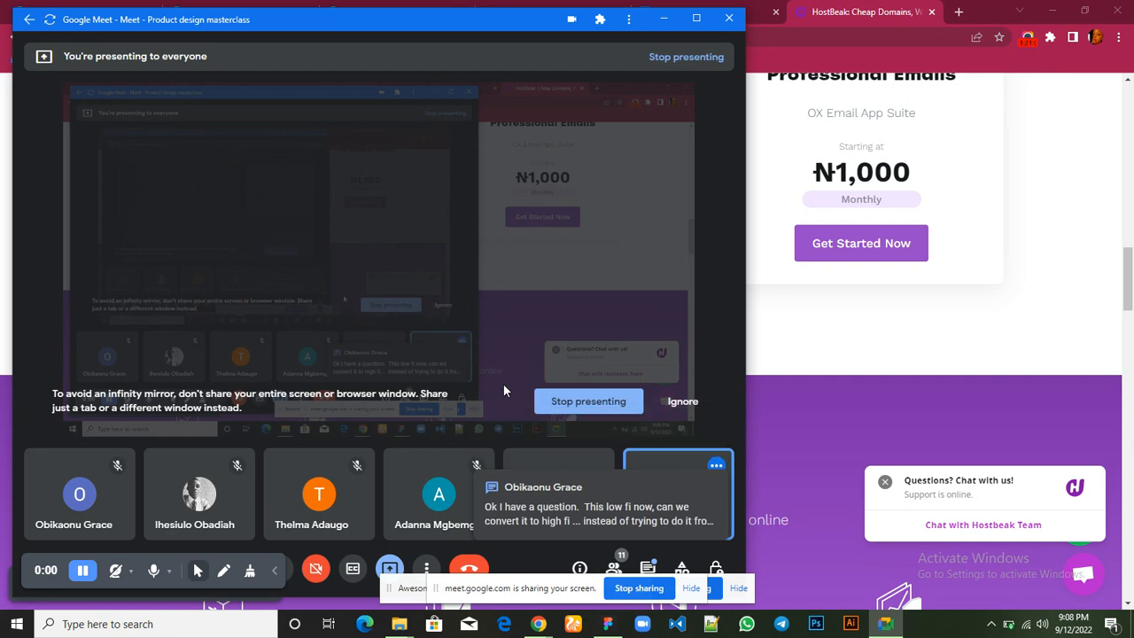
pyautogui.click(636, 521)
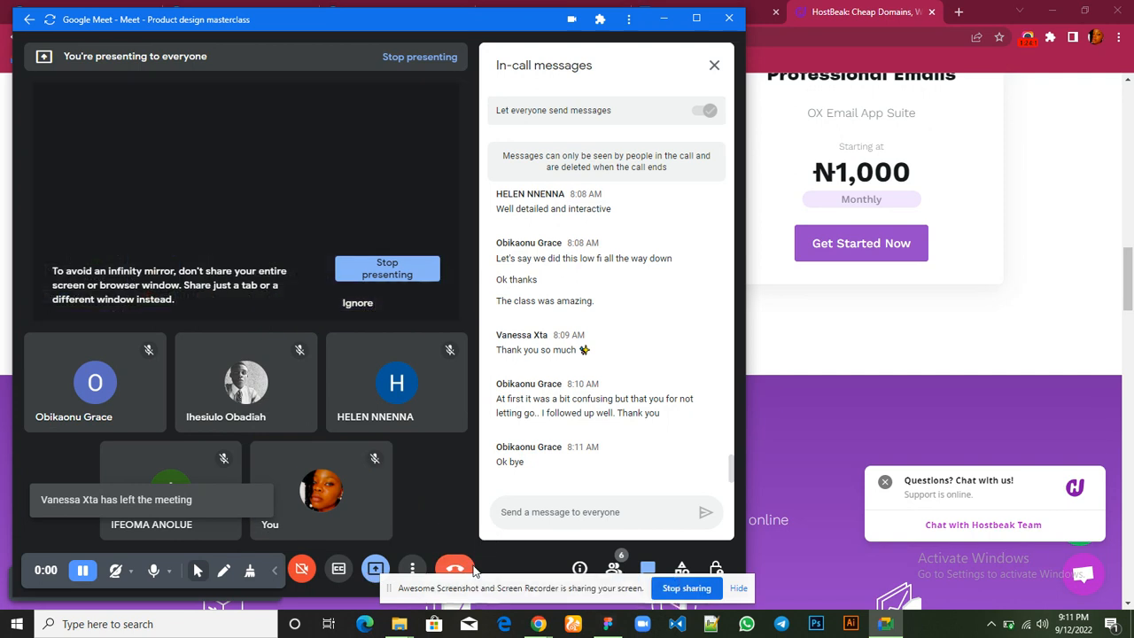
# Leave the Google Meet call, minimise its window and open the screen recorder's controls in Chrome
pyautogui.click(472, 570)
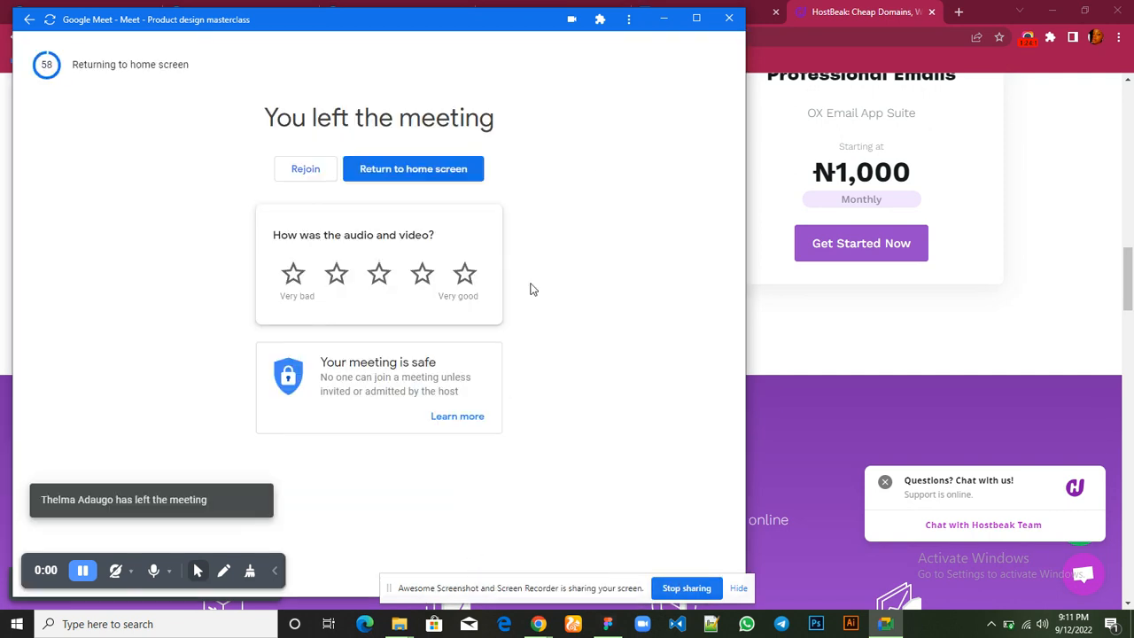
pyautogui.click(663, 20)
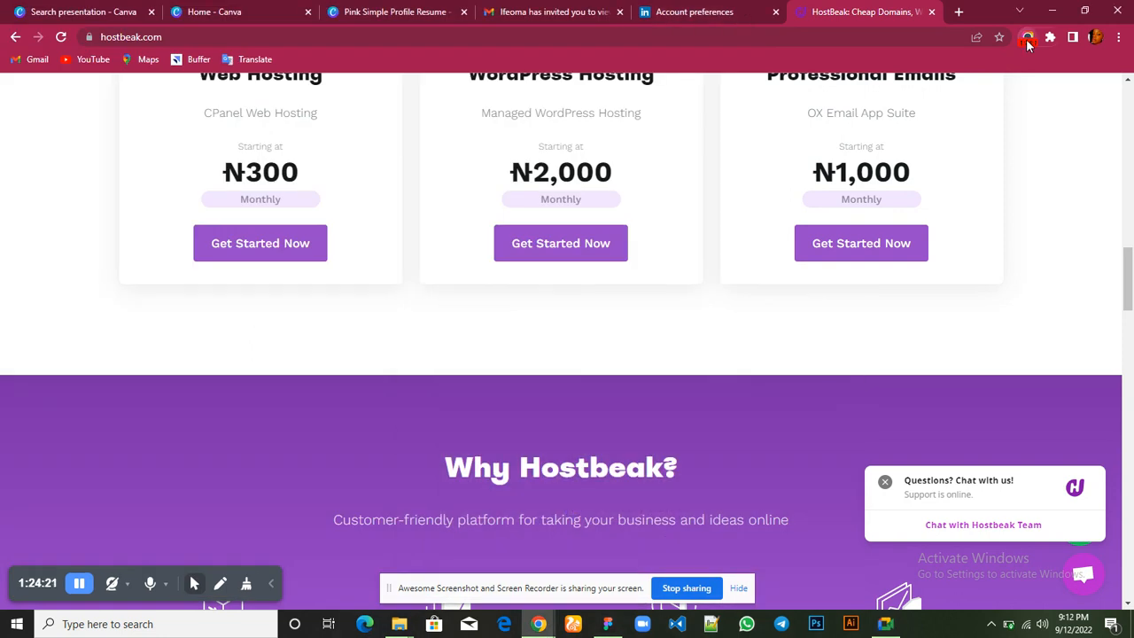
pyautogui.click(1027, 39)
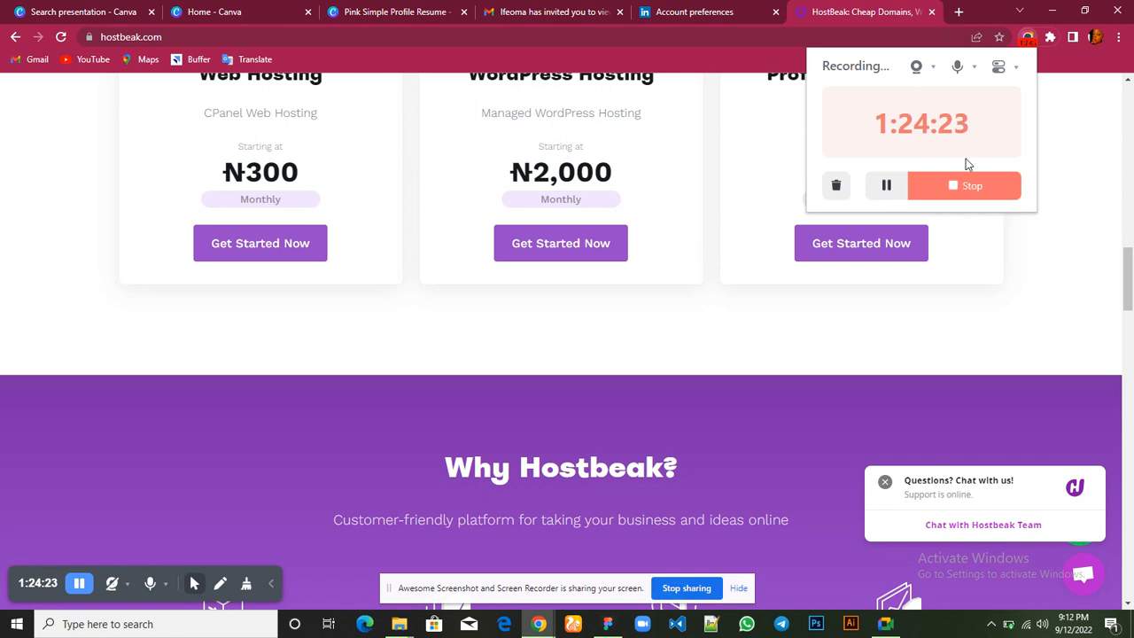